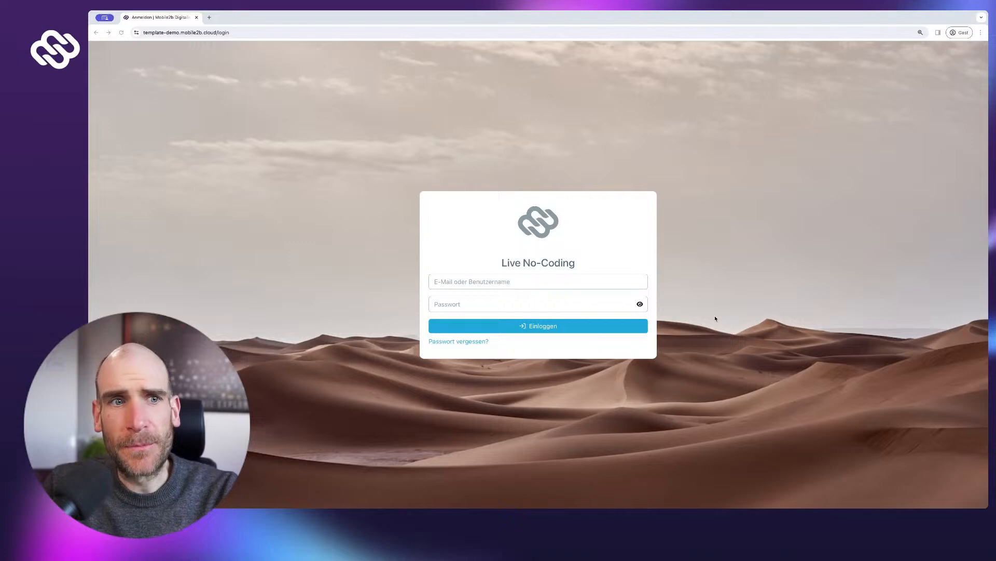
# - Try logging in with the username and account password, which fails
pyautogui.click(501, 280)
pyautogui.write('rve')
pyautogui.press('Tab')
pyautogui.write('**************')
pyautogui.press('Return')
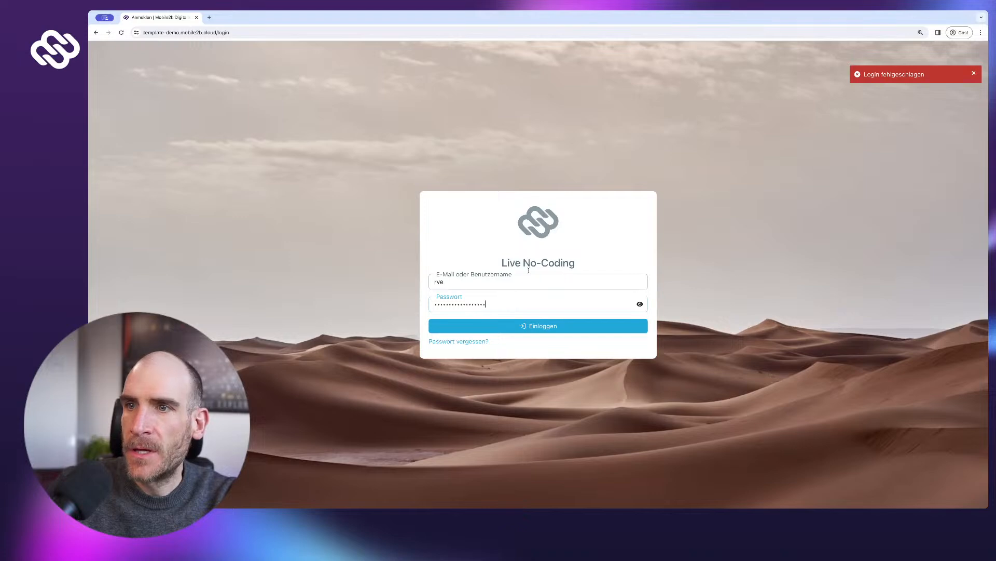
# - Replace the username with the account e-mail, re-enter the password and log in to the Flows dashboard
pyautogui.click(518, 283)
pyautogui.doubleClick(515, 283)
pyautogui.press('Tab')
pyautogui.write('*****************')
pyautogui.press('Return')
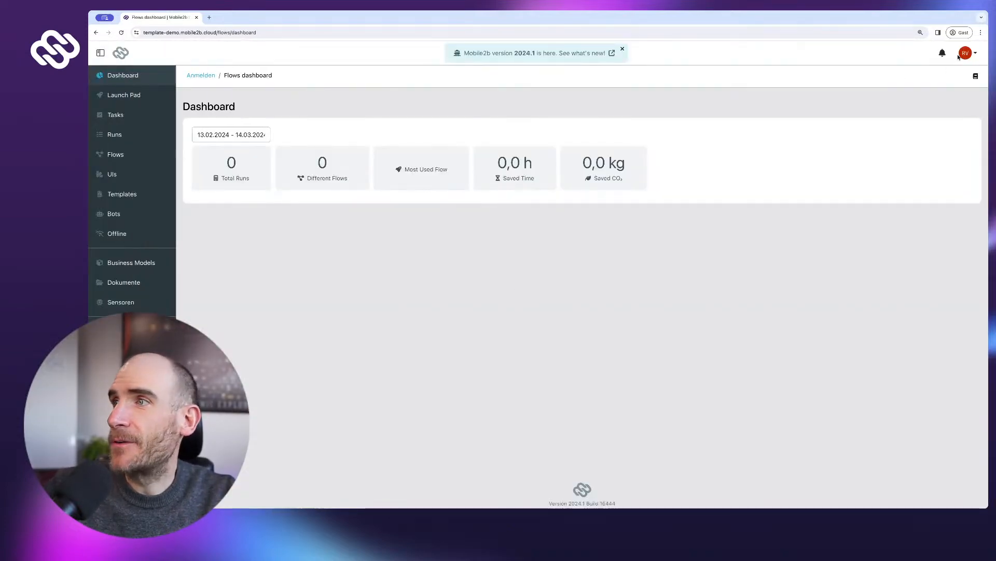
# - In account Settings, change the Sprache from Deutsch to English (US)
pyautogui.click(966, 52)
pyautogui.click(953, 74)
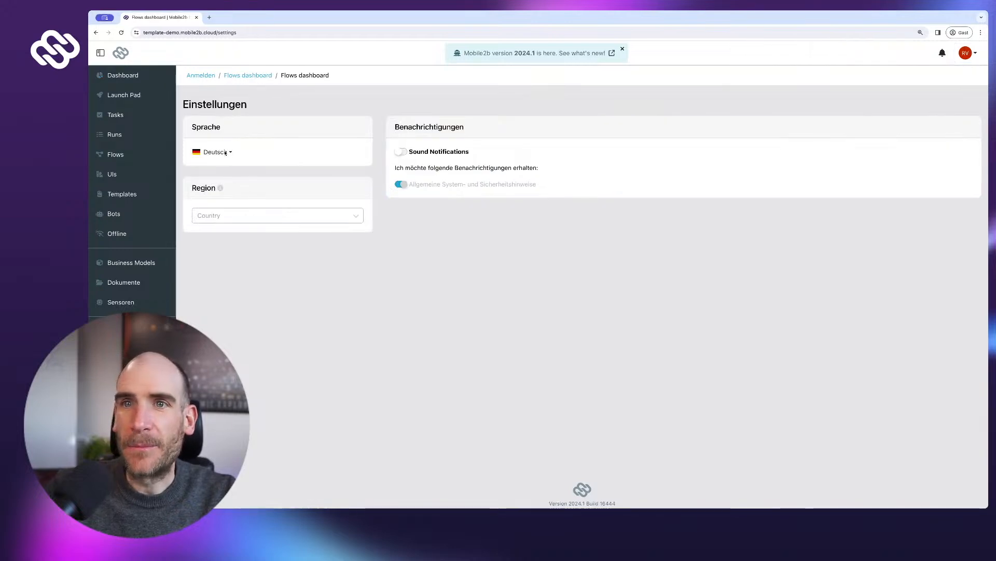
pyautogui.click(223, 153)
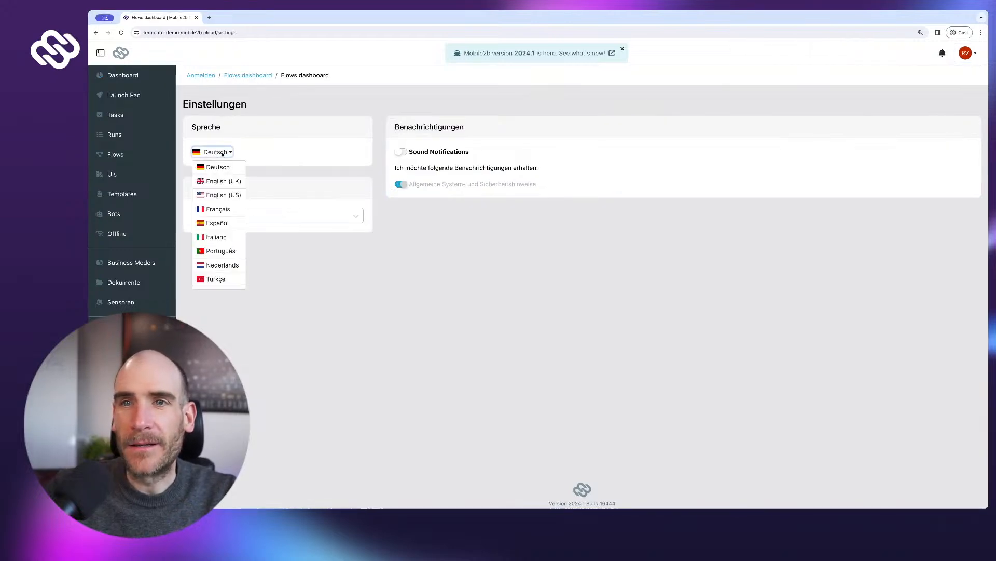
pyautogui.click(218, 194)
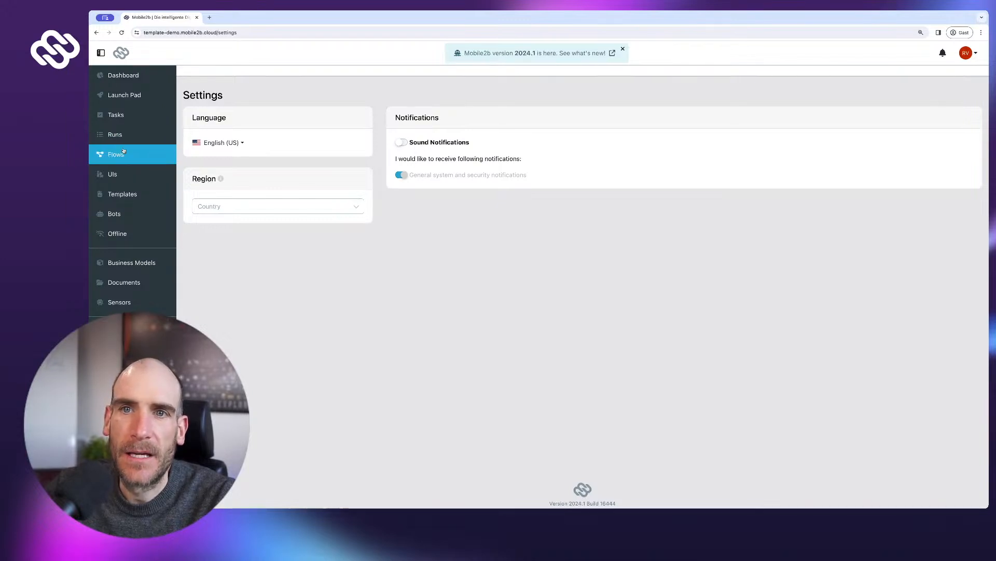
# - Open Templates, dismiss the 2024.1 banner and start a new template titled 'Invoice'
pyautogui.click(121, 194)
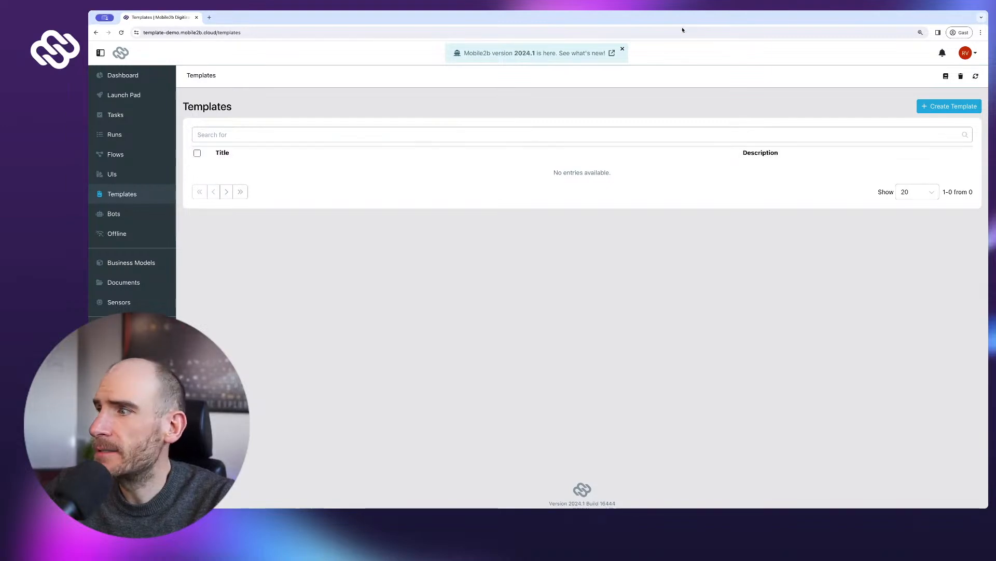
pyautogui.click(623, 49)
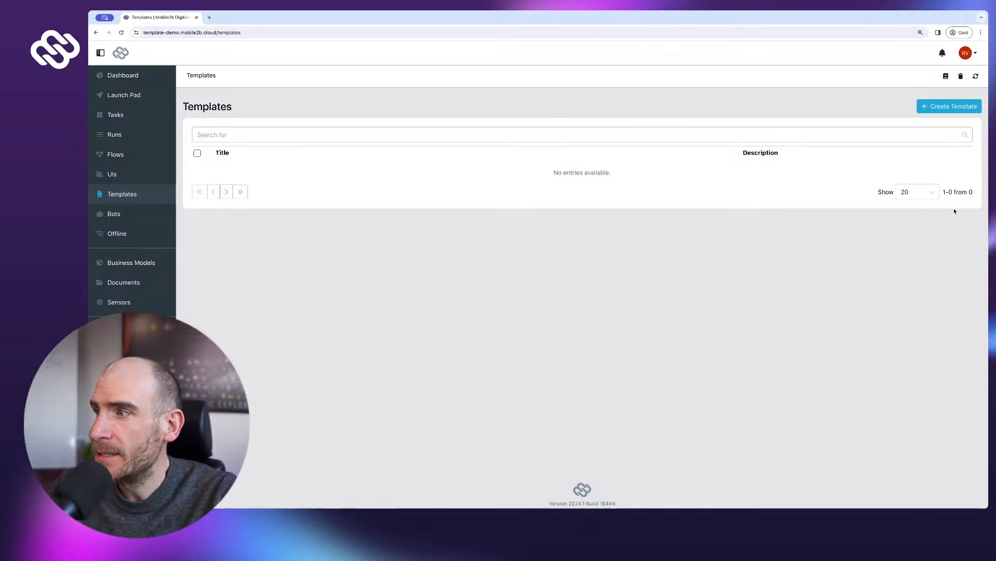
pyautogui.click(964, 108)
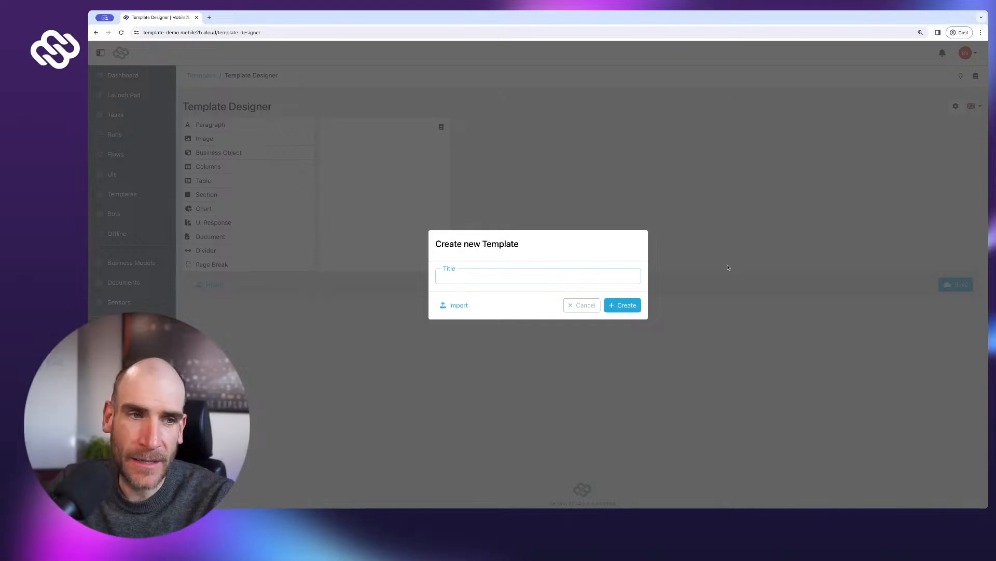
pyautogui.write('Invoice')
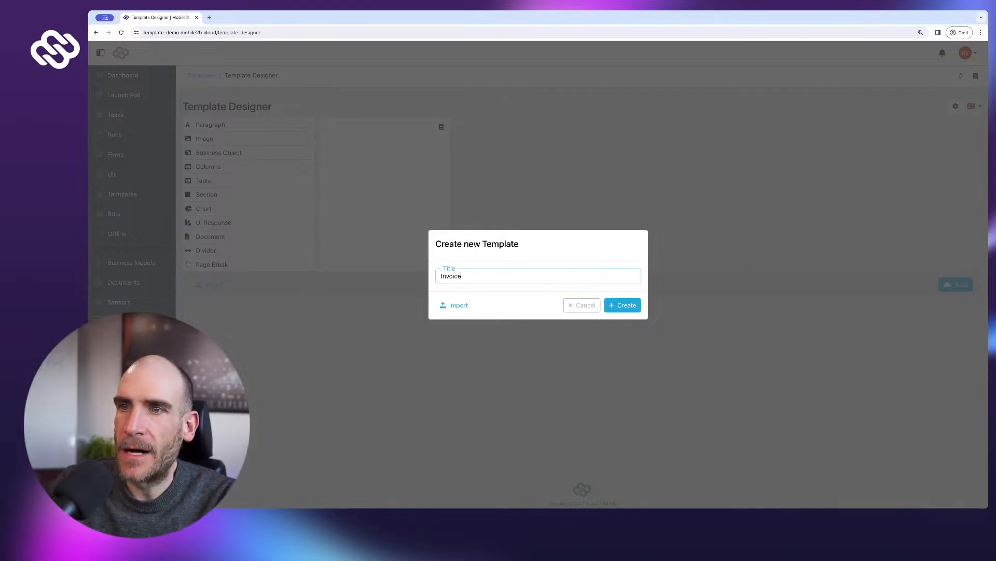
# - Create the Invoice template and upload Logo 2023/mobile2b-logo.png into an image block at the top
pyautogui.click(638, 310)
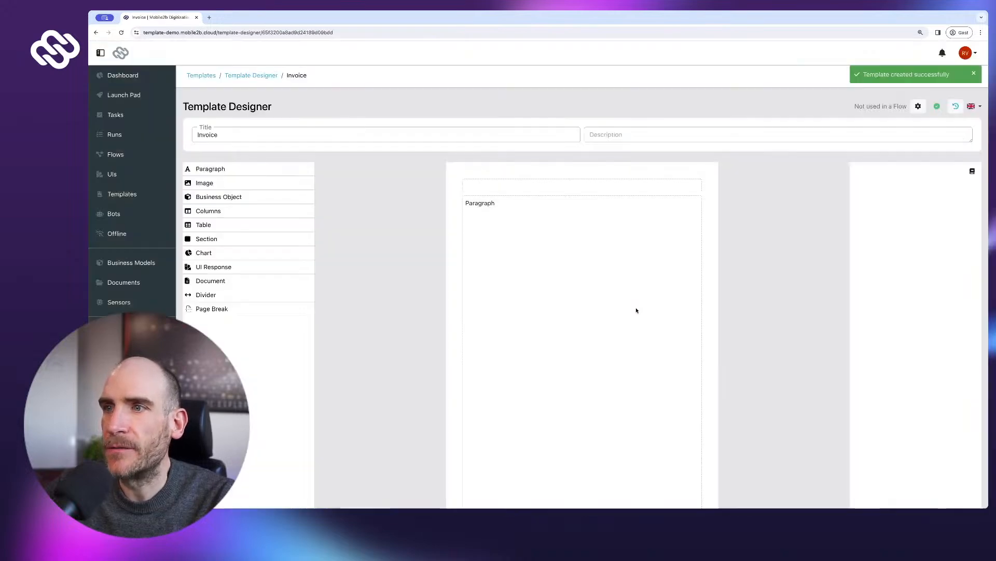
pyautogui.scroll(-2, 748, 315)
pyautogui.scroll(-1, 747, 315)
pyautogui.scroll(1, 748, 315)
pyautogui.scroll(-1, 747, 315)
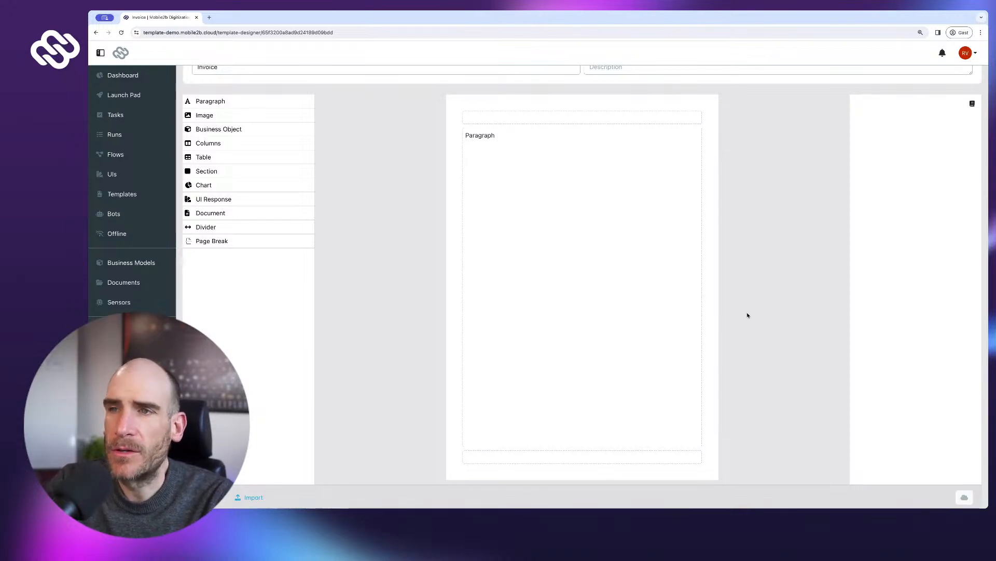
pyautogui.scroll(1, 746, 314)
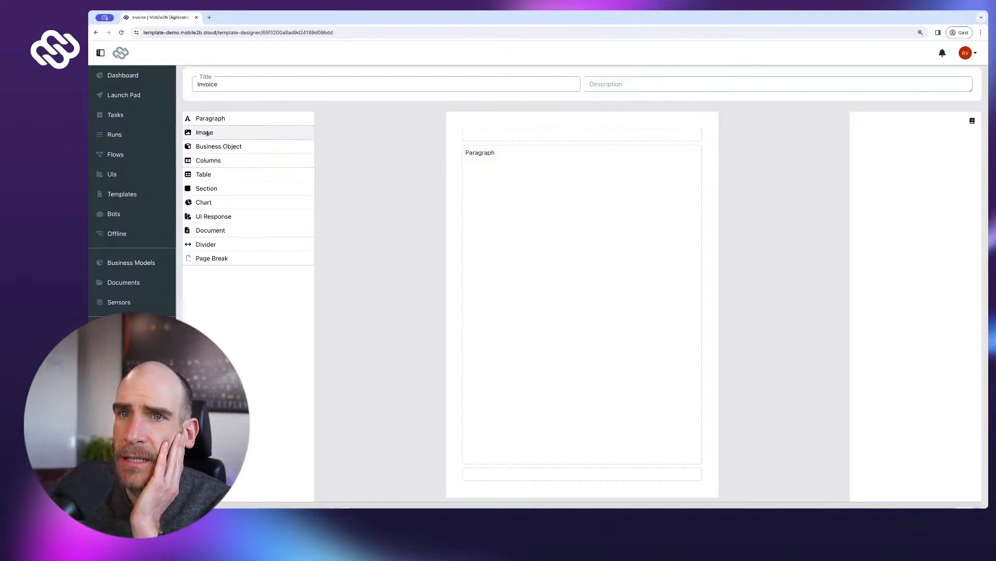
pyautogui.moveTo(382, 128); pyautogui.dragTo(500, 136)
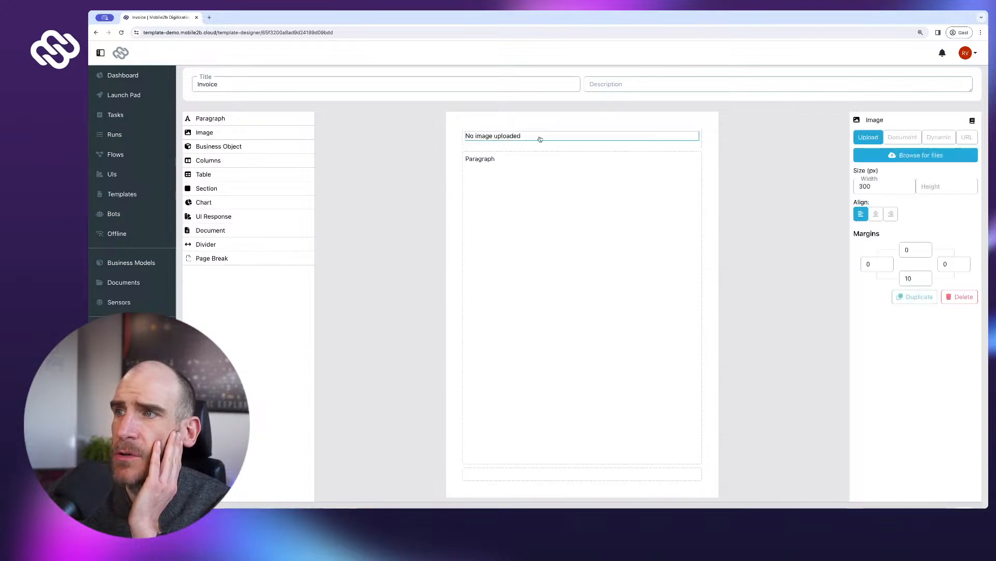
pyautogui.click(918, 156)
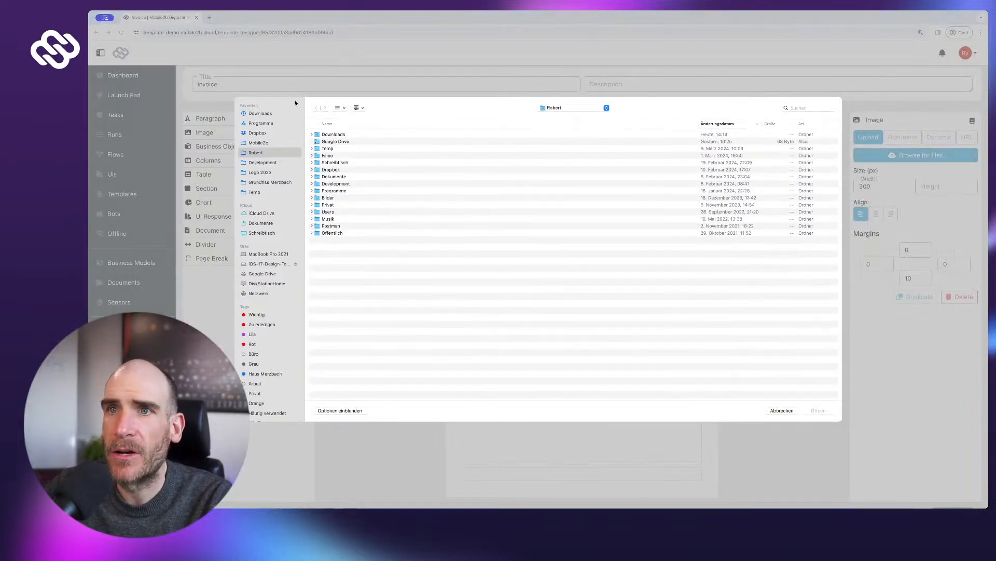
pyautogui.scroll(-1, 292, 191)
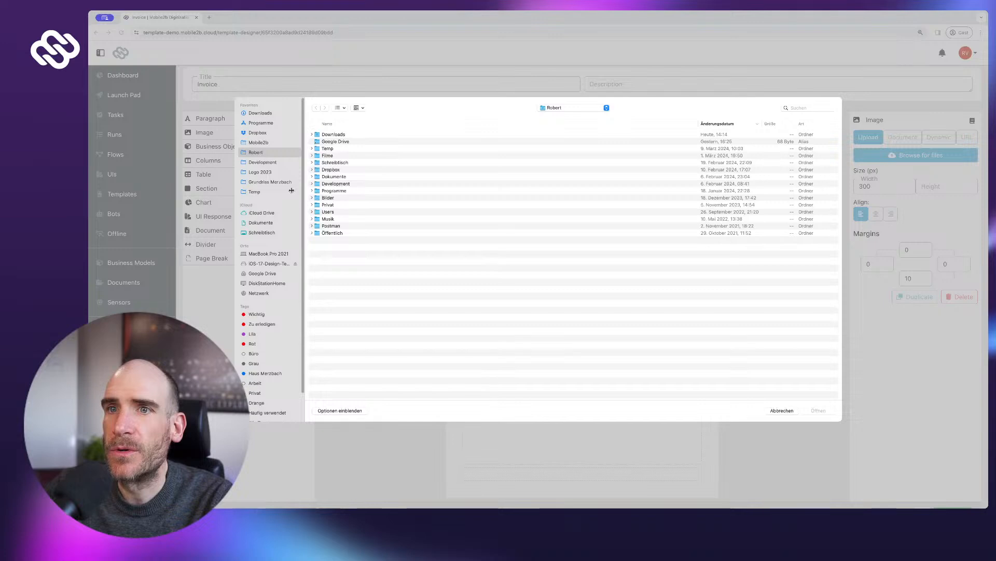
pyautogui.click(278, 172)
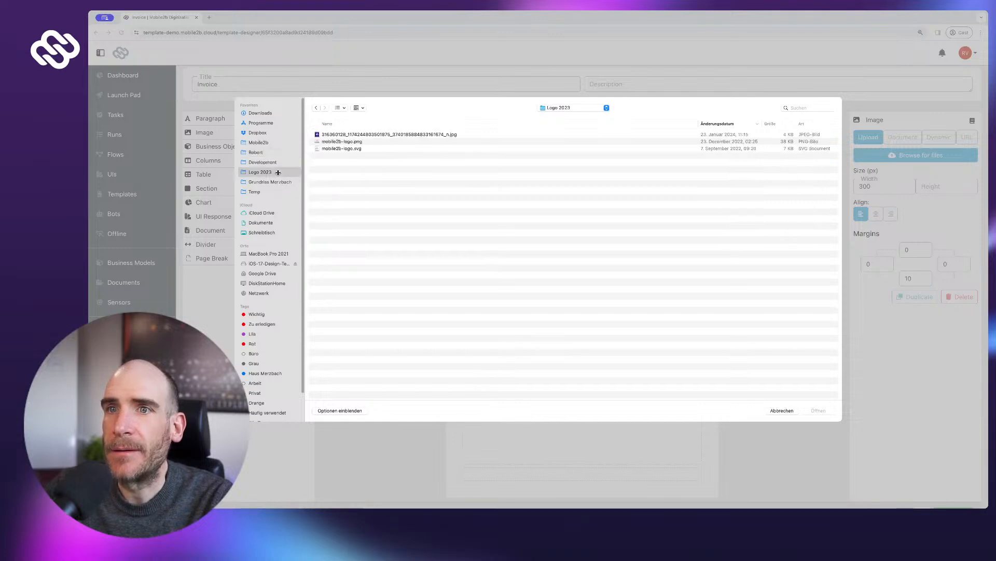
pyautogui.click(342, 142)
pyautogui.press('Return')
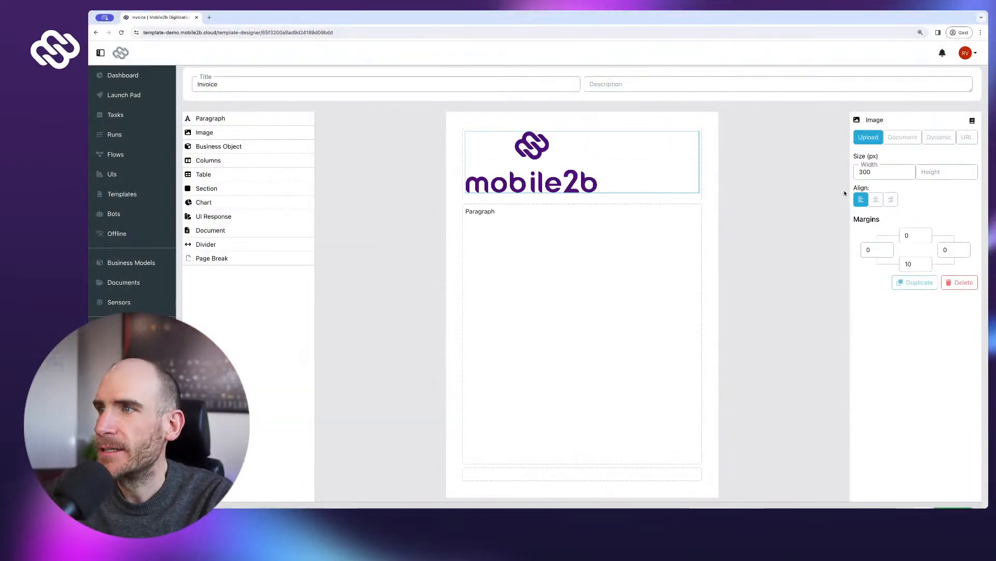
# - Right-align the logo and set its width to 100
pyautogui.click(890, 203)
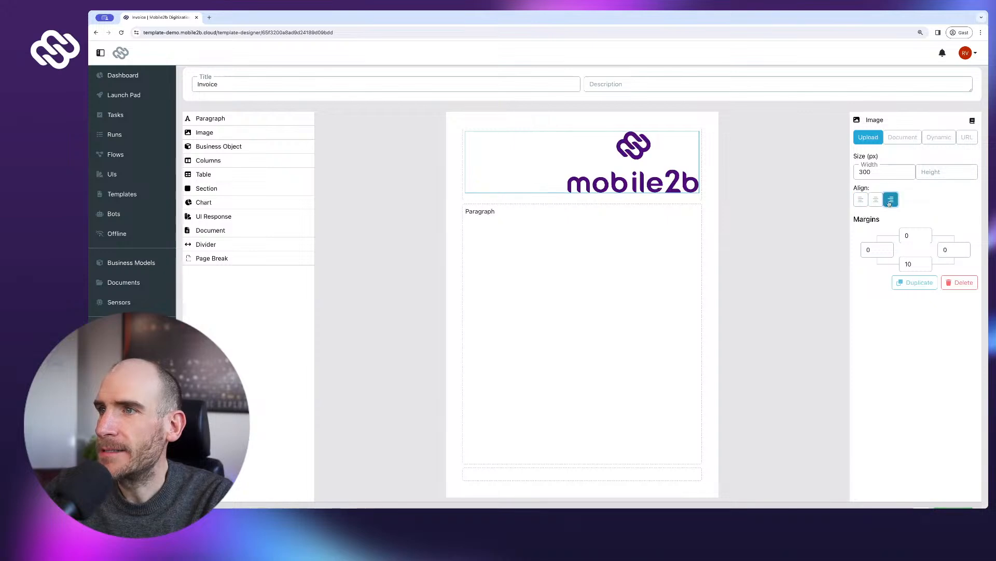
pyautogui.doubleClick(885, 173)
pyautogui.write('200')
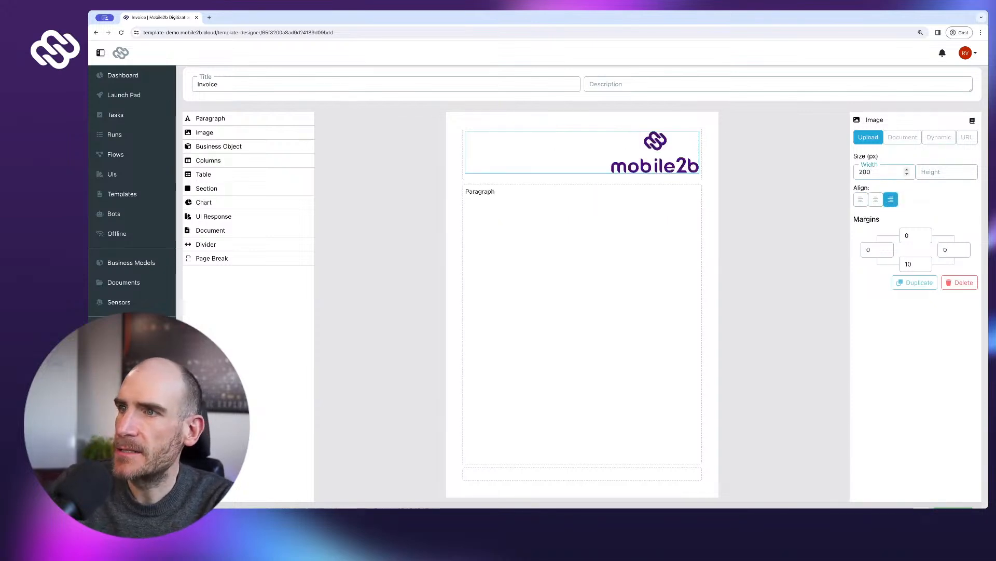
pyautogui.press('BackSpace')
pyautogui.press('BackSpace')
pyautogui.press('BackSpace')
pyautogui.write('100')
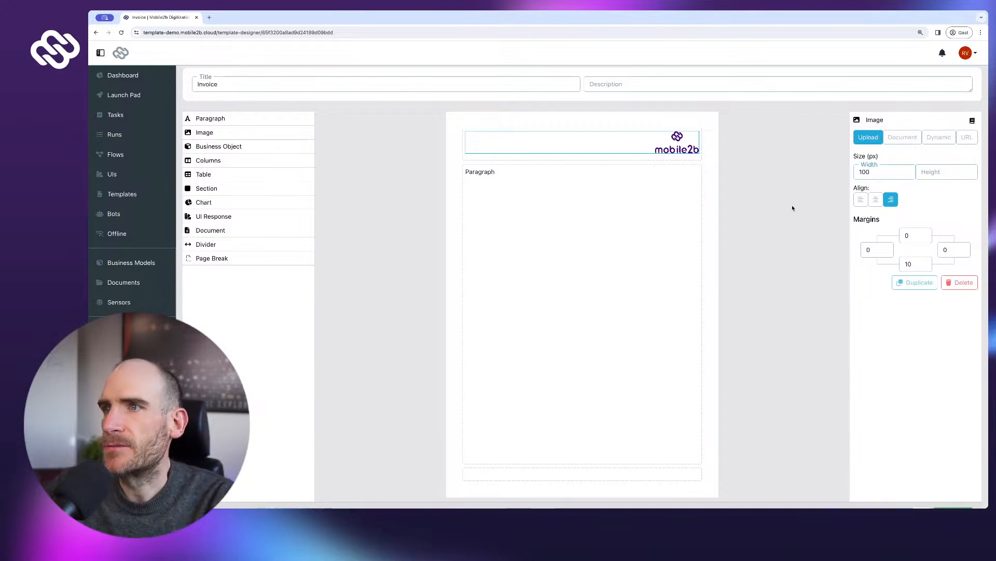
# - Add a bold paragraph reading 'Mobile2b GmbH' below the logo
pyautogui.scroll(-1, 239, 118)
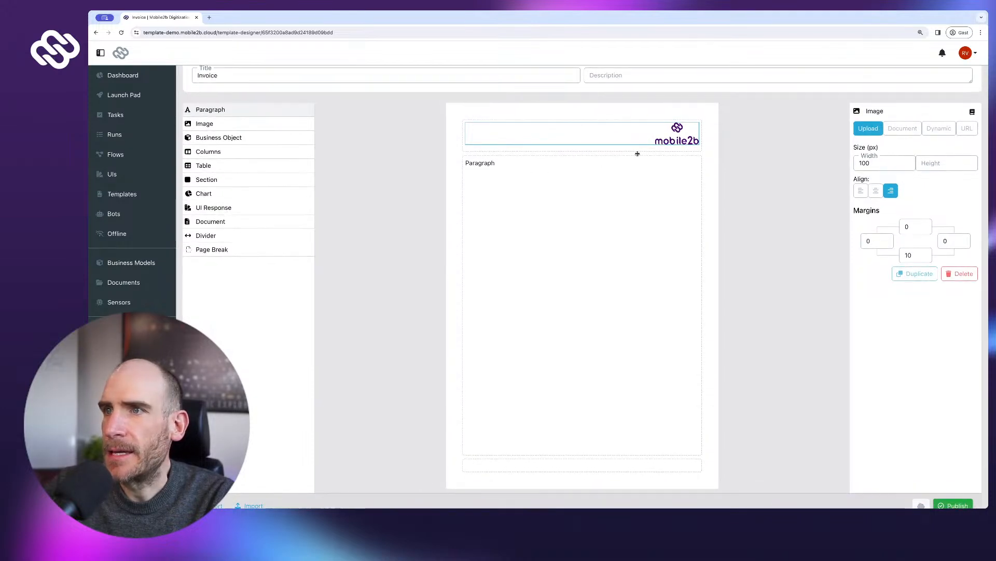
pyautogui.moveTo(639, 150); pyautogui.dragTo(635, 151)
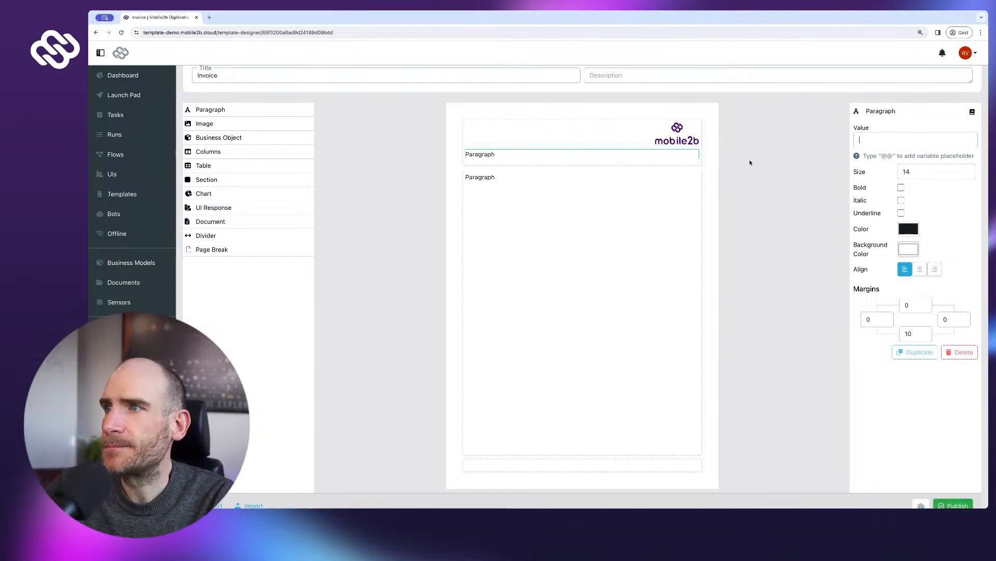
pyautogui.write('Mobile2b GmbH')
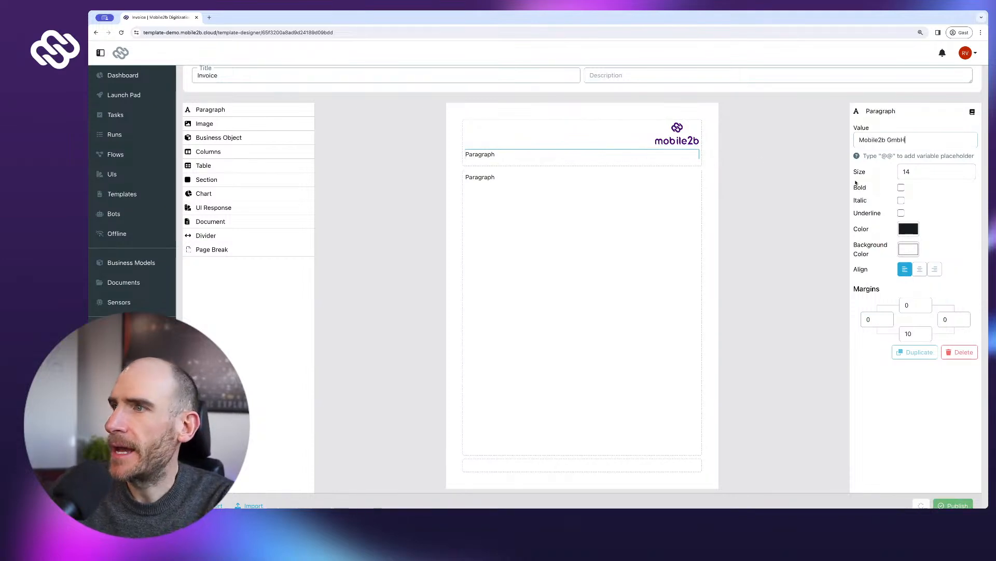
pyautogui.click(901, 188)
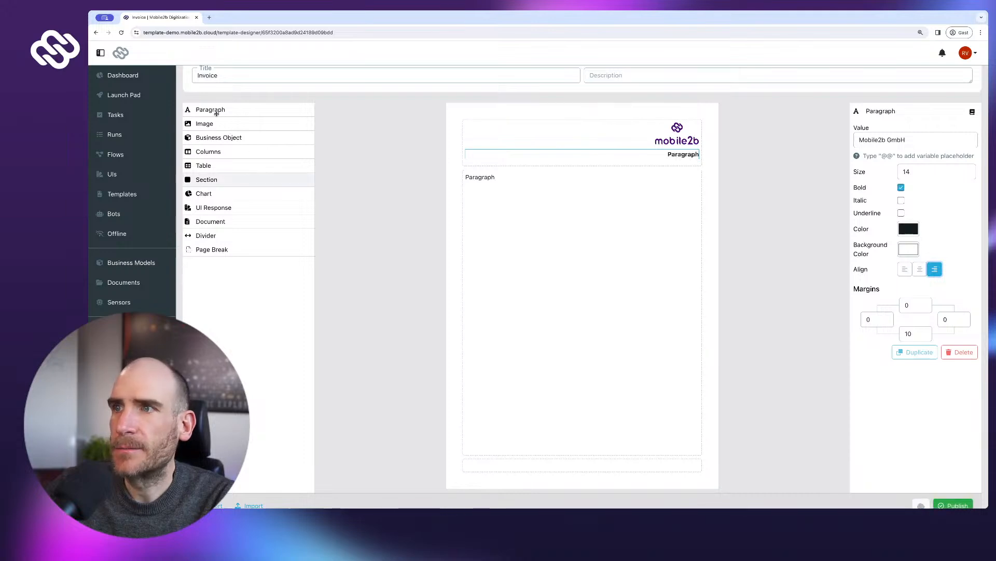
# - Add a second paragraph beneath the company name and select its text
pyautogui.moveTo(214, 111); pyautogui.dragTo(556, 166)
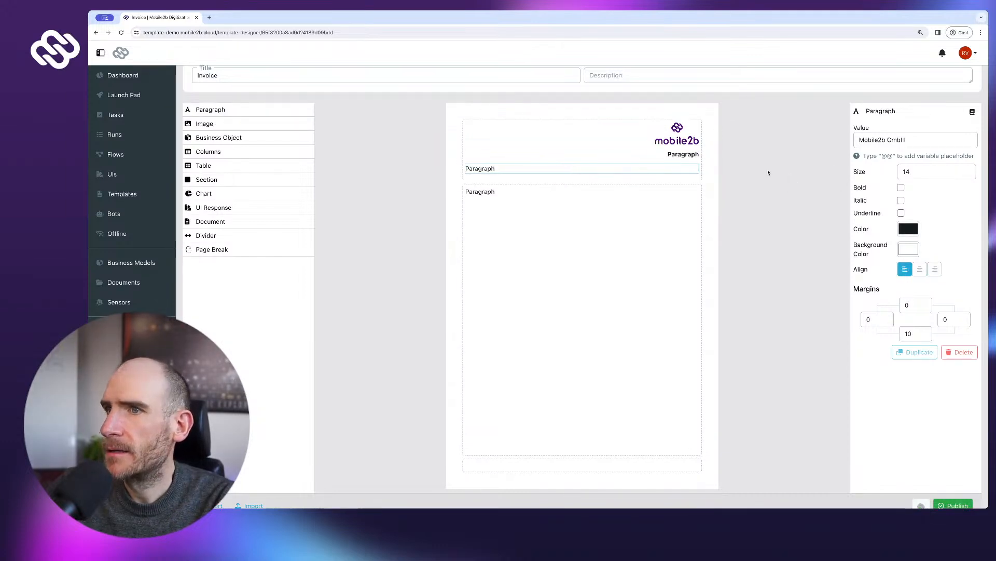
pyautogui.click(696, 156)
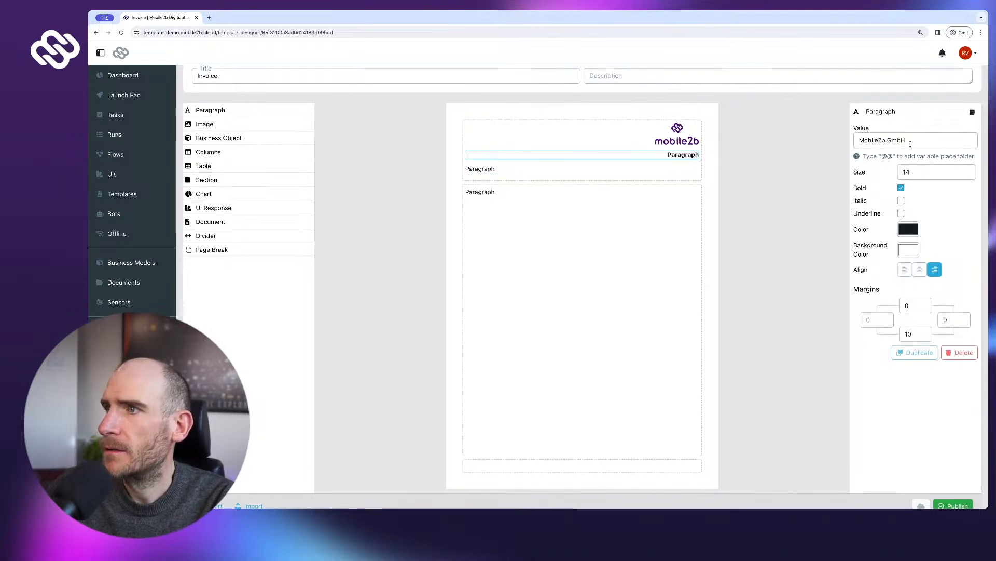
pyautogui.click(584, 170)
pyautogui.doubleClick(866, 141)
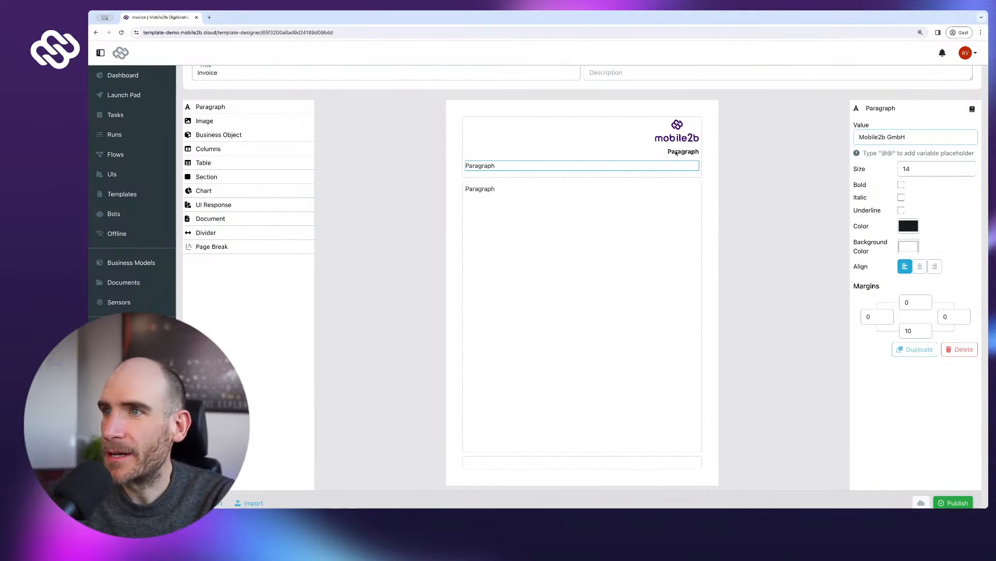
pyautogui.click(671, 153)
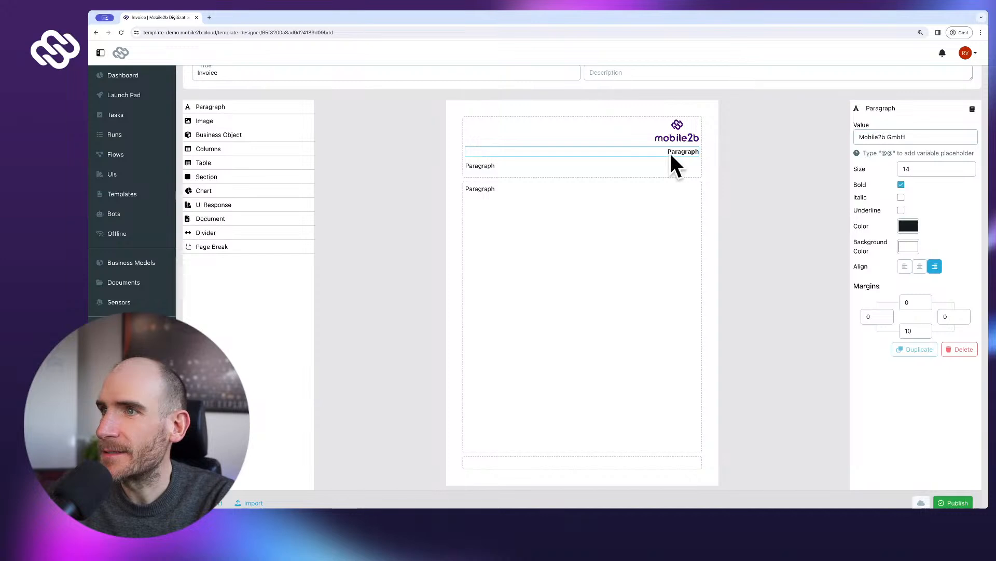
pyautogui.click(670, 165)
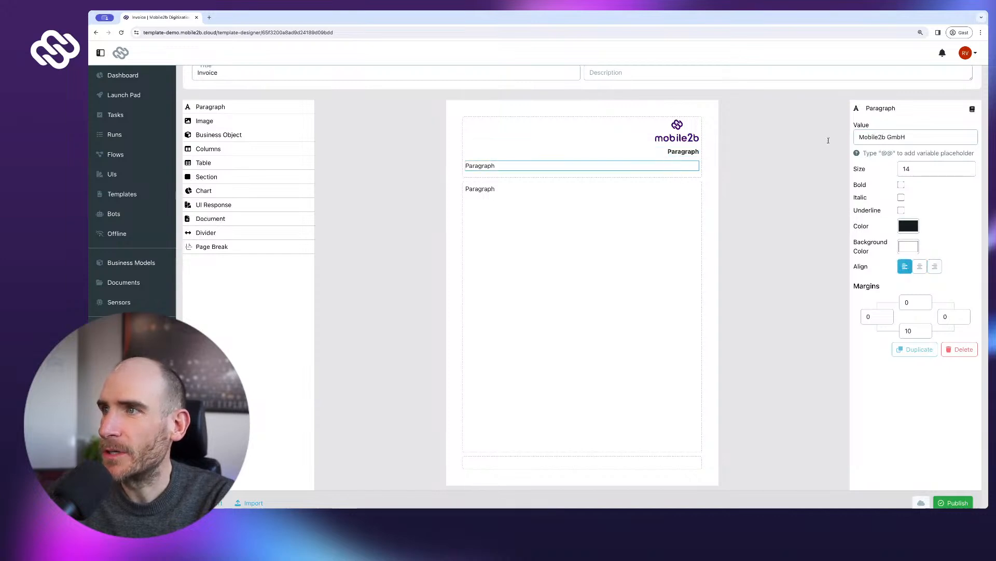
pyautogui.tripleClick(861, 138)
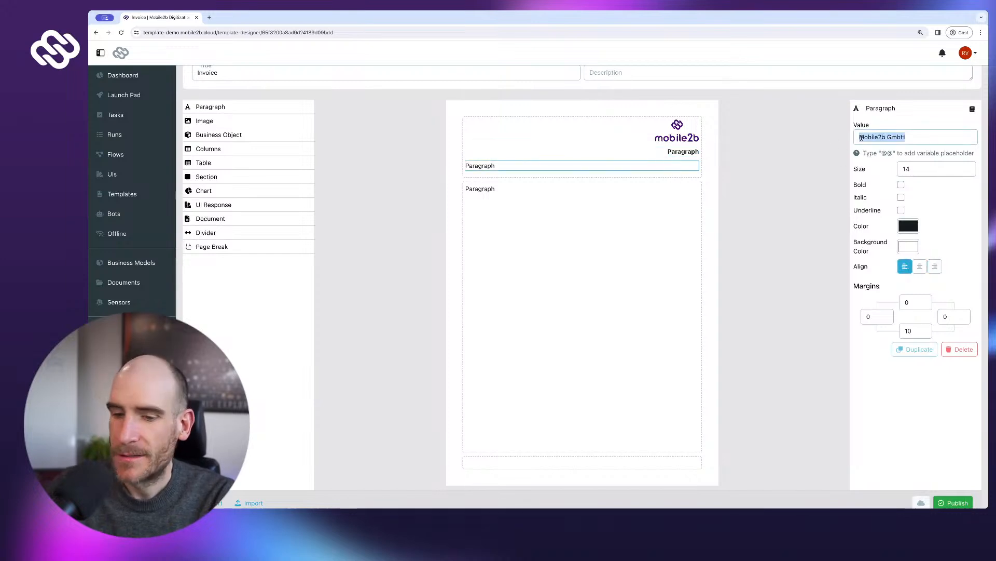
pyautogui.write('www.moni')
pyautogui.press('BackSpace')
pyautogui.press('BackSpace')
pyautogui.write('bile2b.com')
pyautogui.scroll(1, 946, 285)
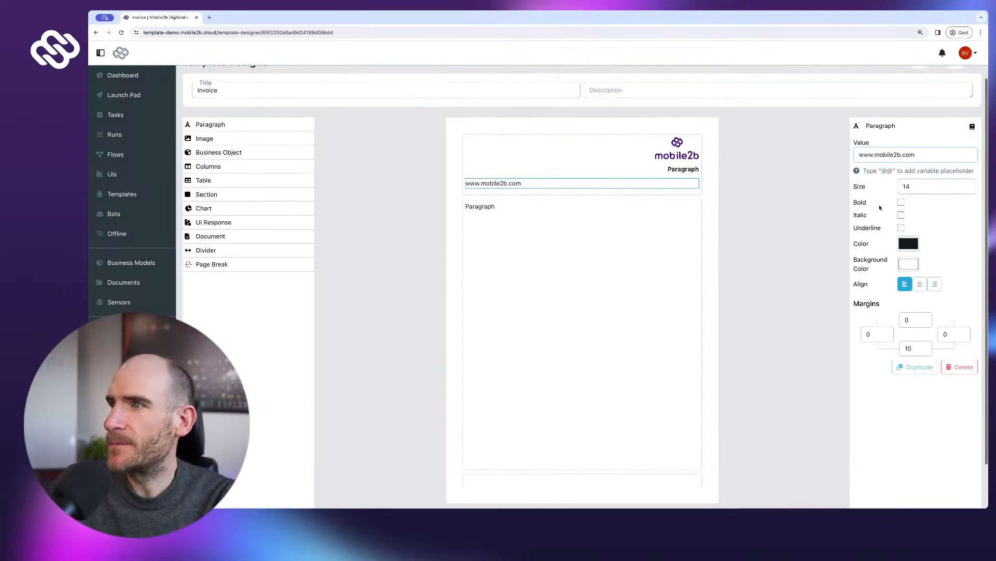
pyautogui.click(935, 288)
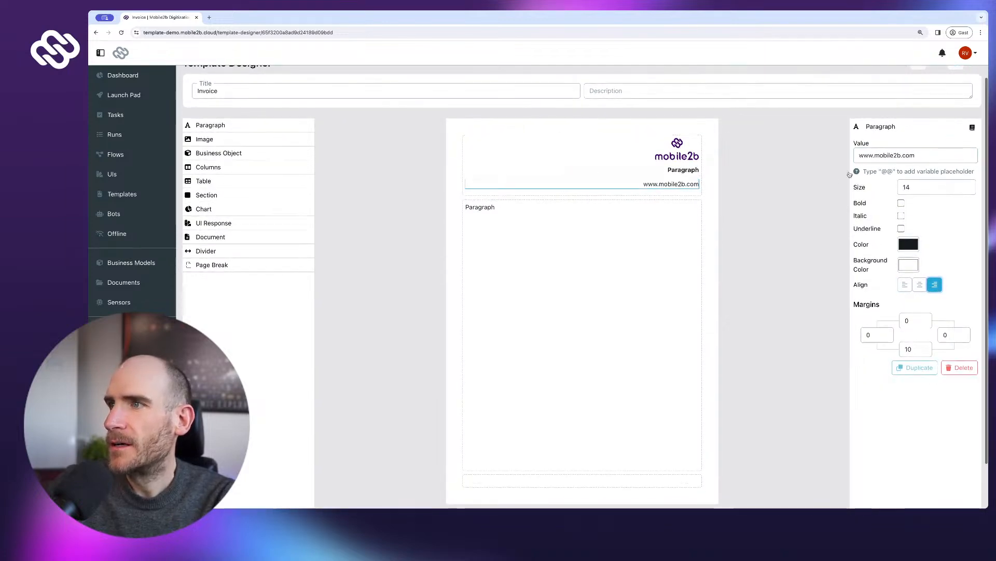
# - Re-enter 'Mobile2b GmbH' as the heading paragraph's text
pyautogui.click(682, 172)
pyautogui.click(899, 155)
pyautogui.write('Mobile2b GmbH')
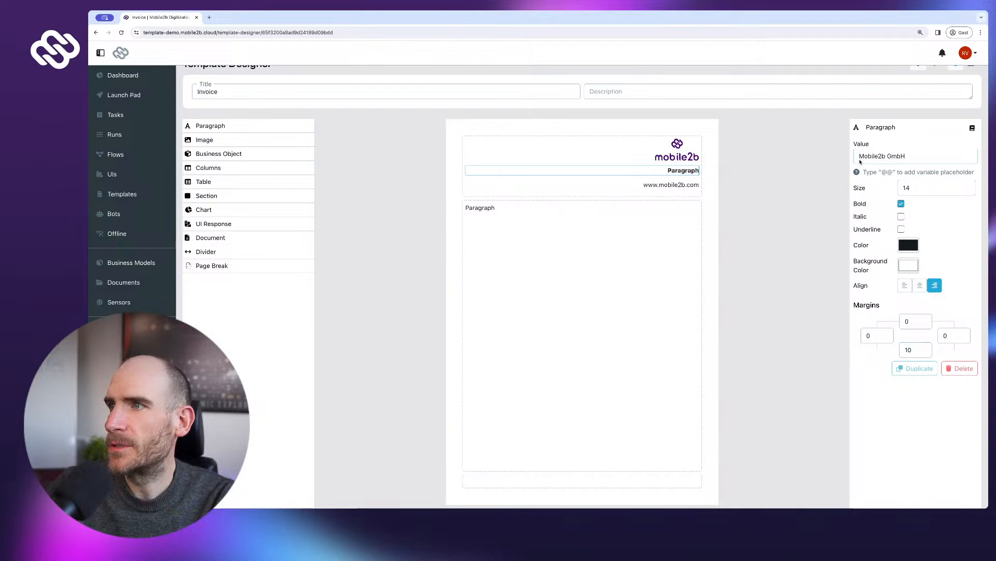
pyautogui.press('BackSpace')
pyautogui.write('H')
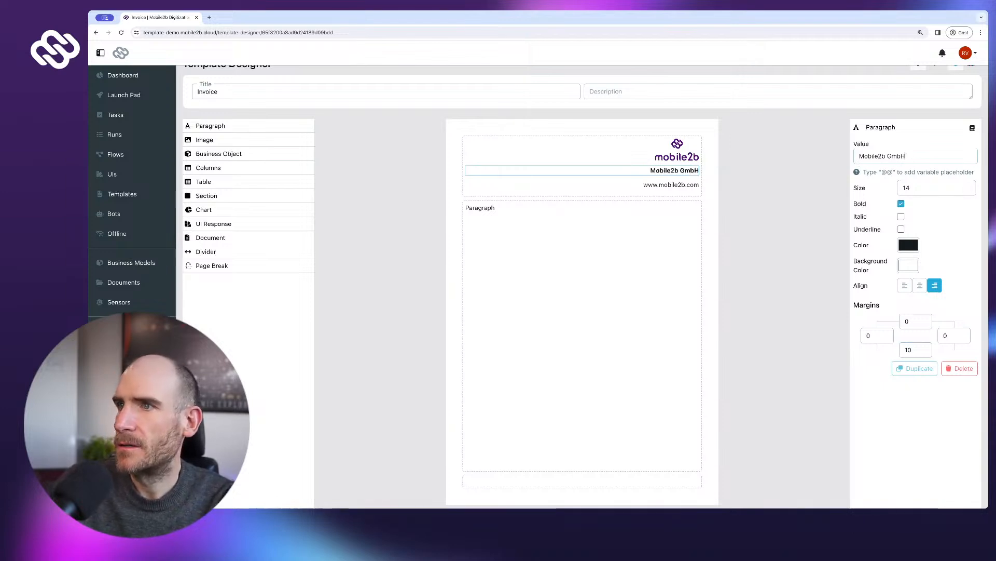
# - Add the company contact e-mail on a new line under the website and reduce its size to 12
pyautogui.click(691, 190)
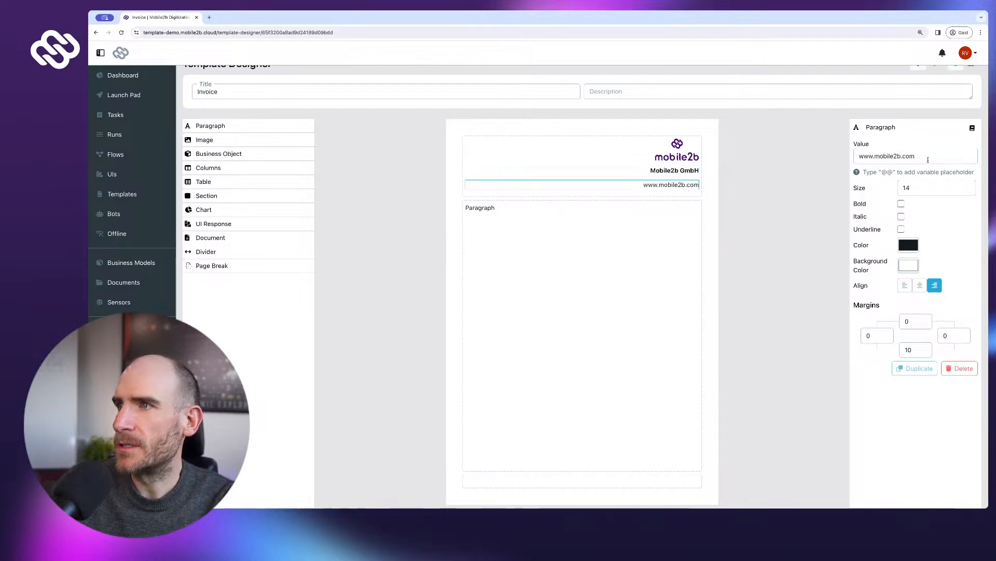
pyautogui.click(928, 159)
pyautogui.press('Return')
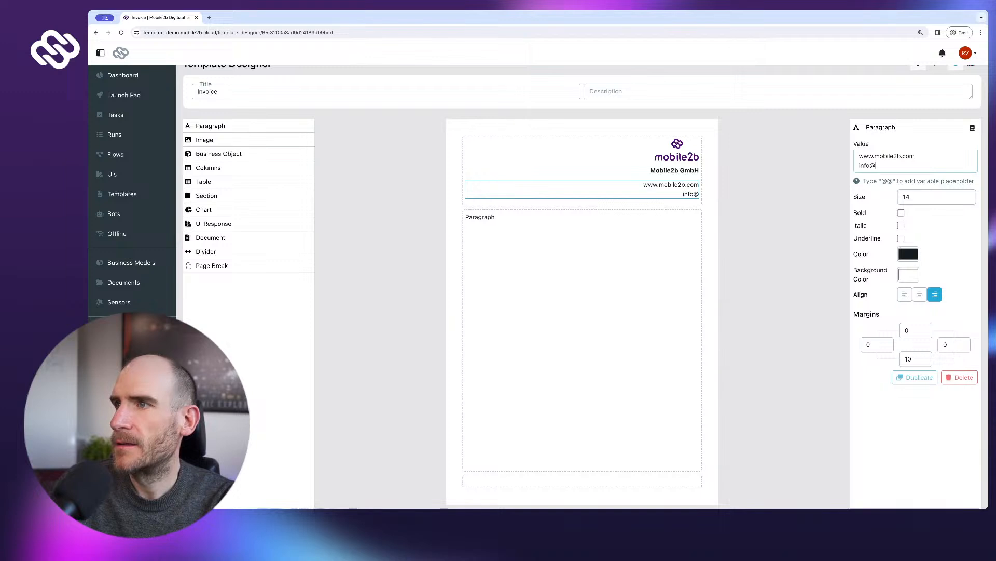
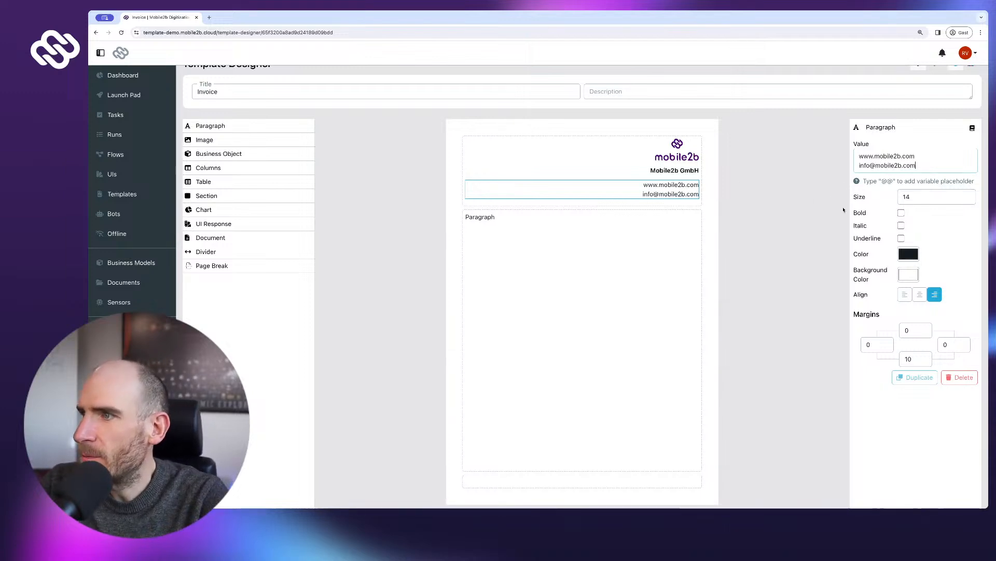
pyautogui.click(968, 200)
pyautogui.click(968, 200)
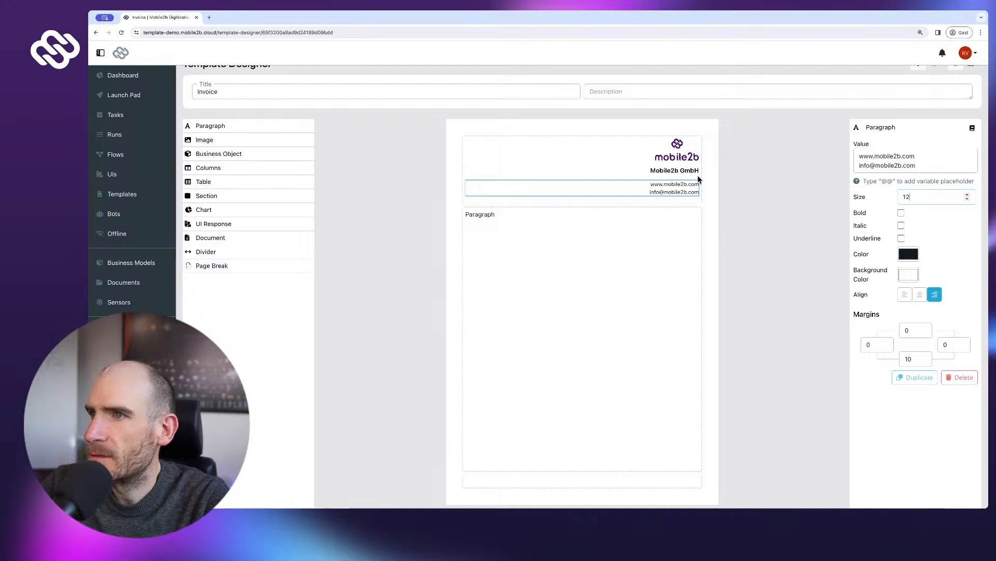
pyautogui.click(688, 172)
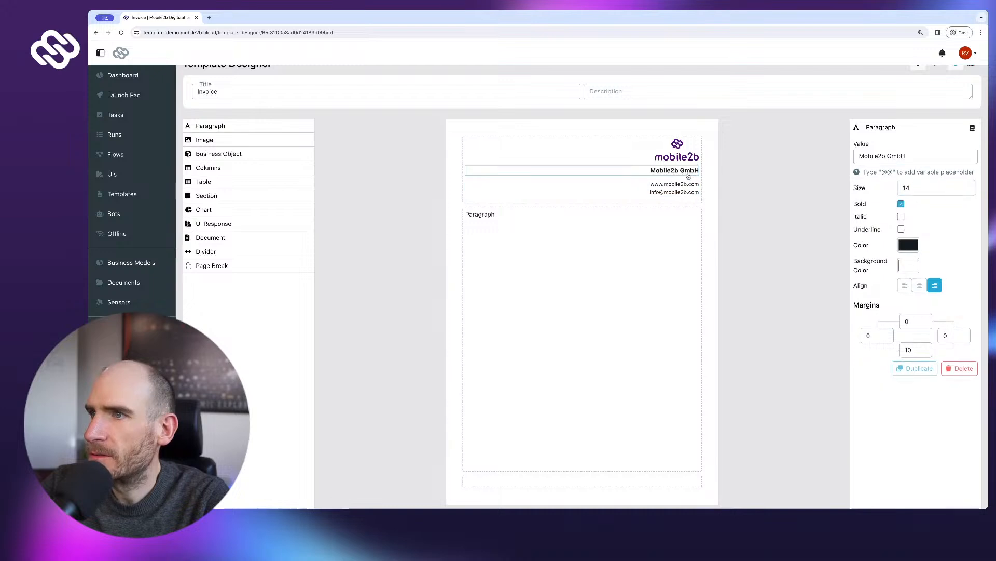
# - Lower the Mobile2b GmbH text size to 12 and change its bottom margin from 10 to 0
pyautogui.click(968, 192)
pyautogui.click(967, 192)
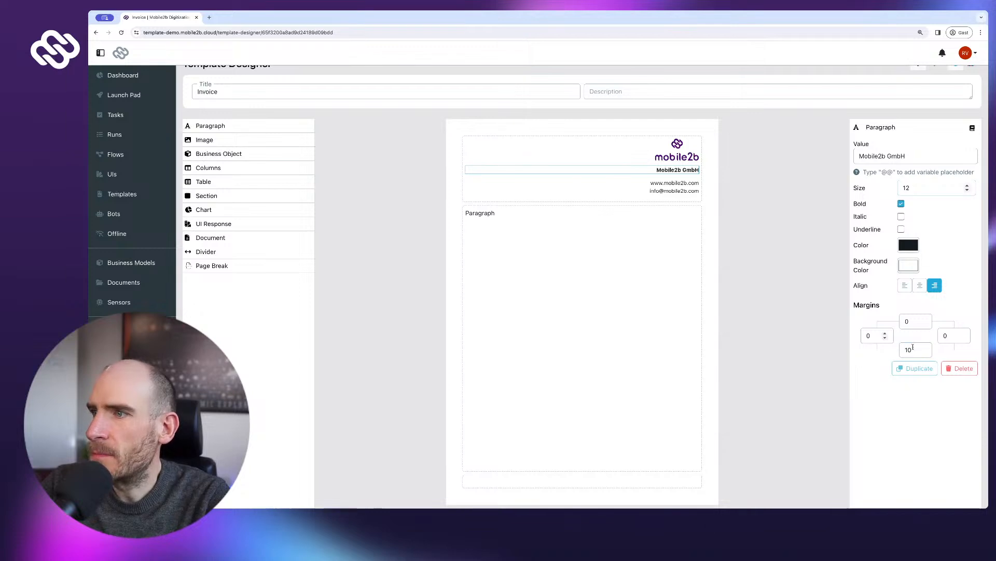
pyautogui.click(915, 350)
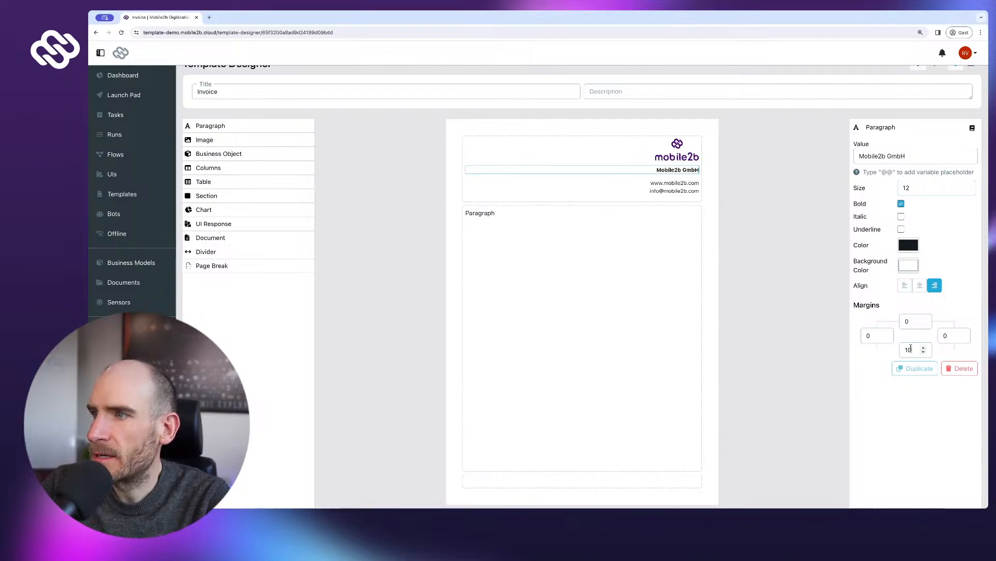
pyautogui.hotkey('shift', 'Left')
pyautogui.hotkey('shift', 'Left')
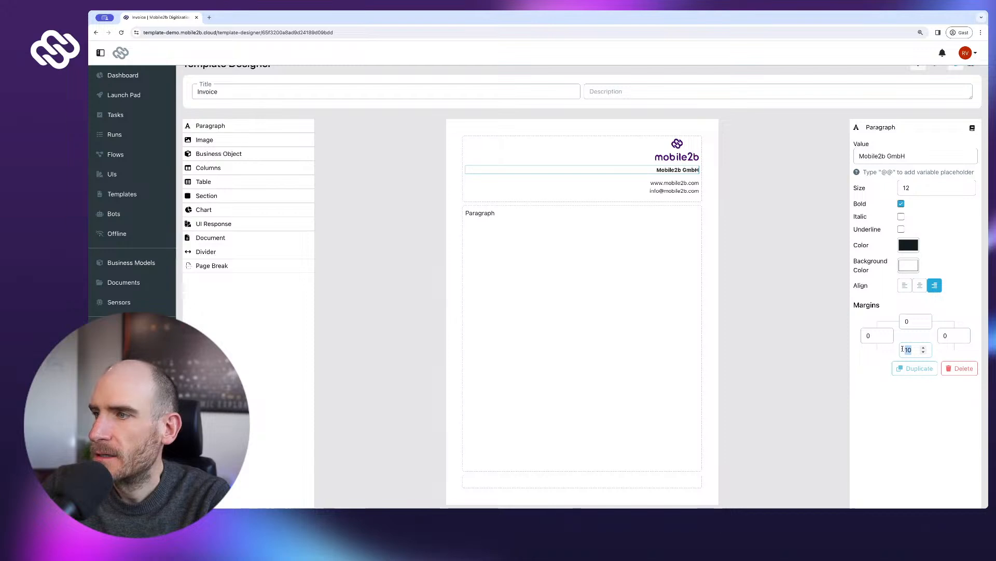
pyautogui.write('80')
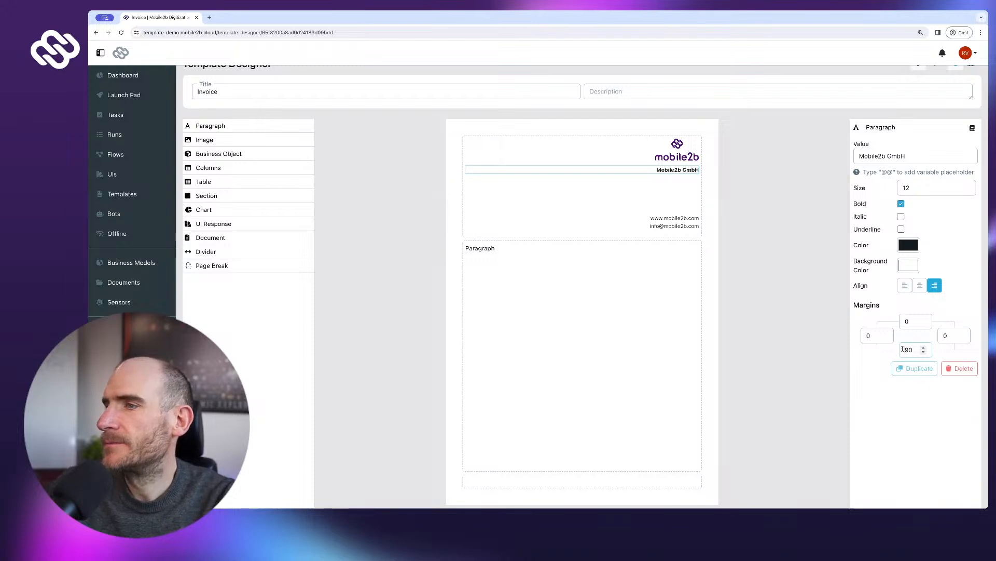
pyautogui.doubleClick(909, 350)
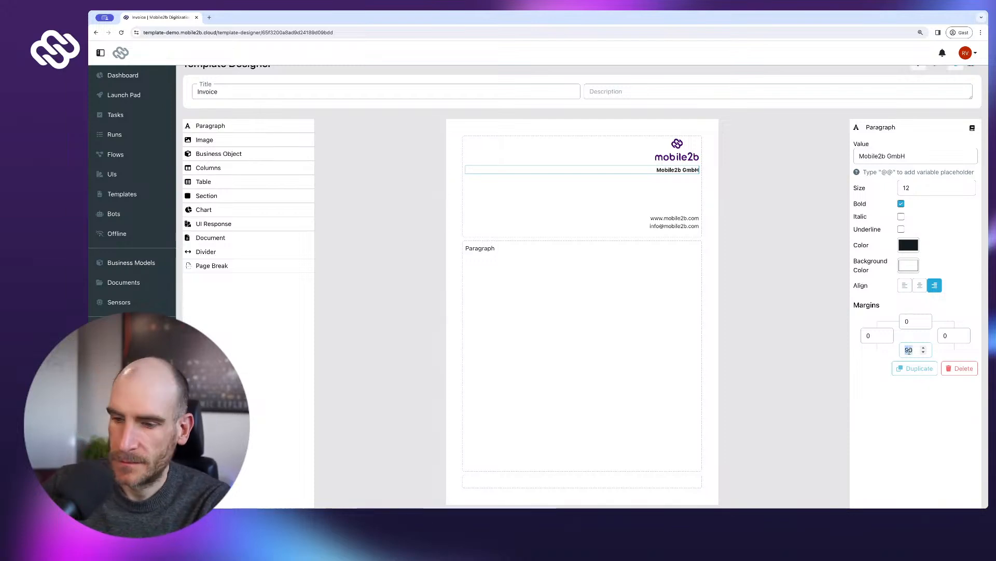
pyautogui.write('0')
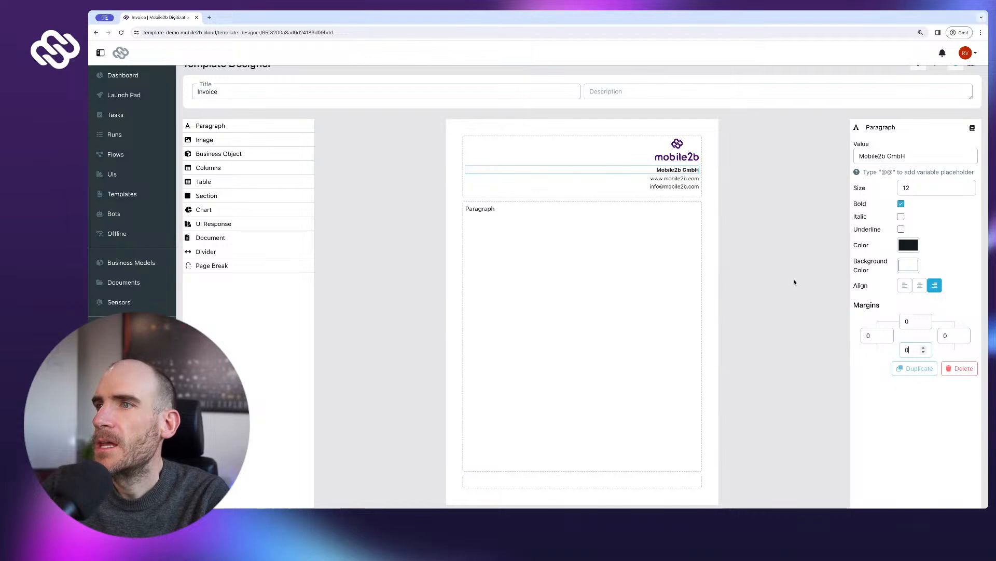
pyautogui.scroll(-1, 741, 268)
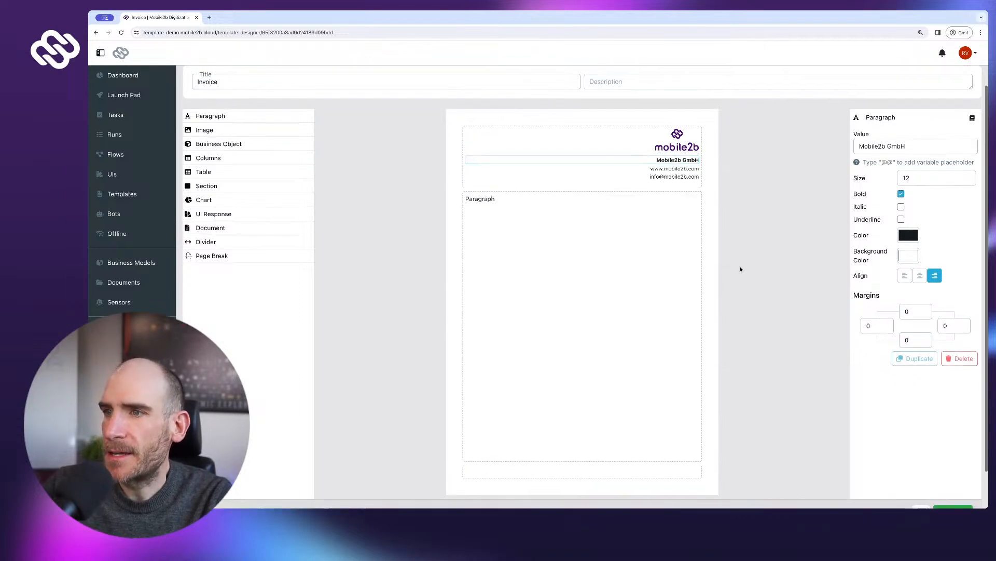
pyautogui.click(210, 17)
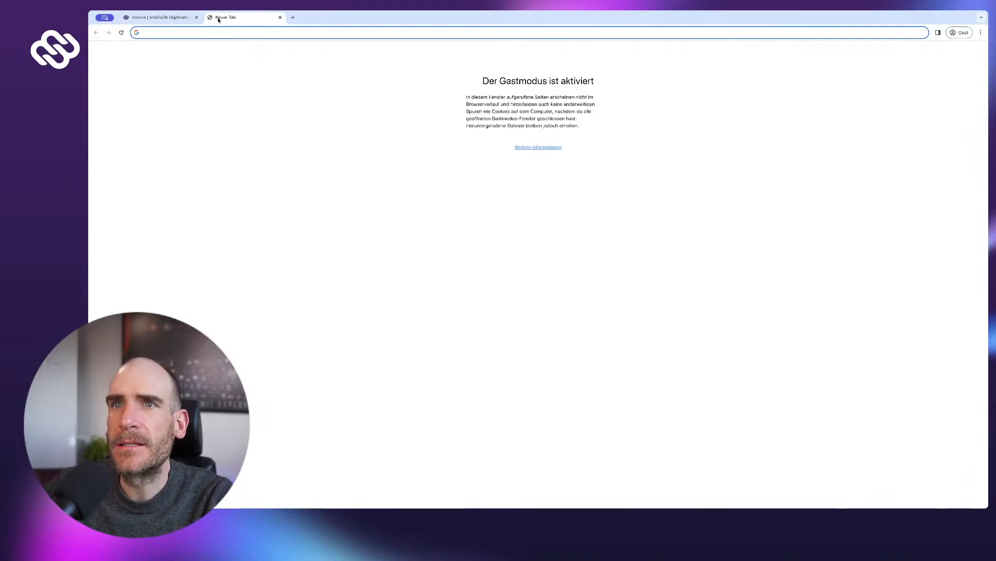
pyautogui.hotkey('ctrl', 'w')
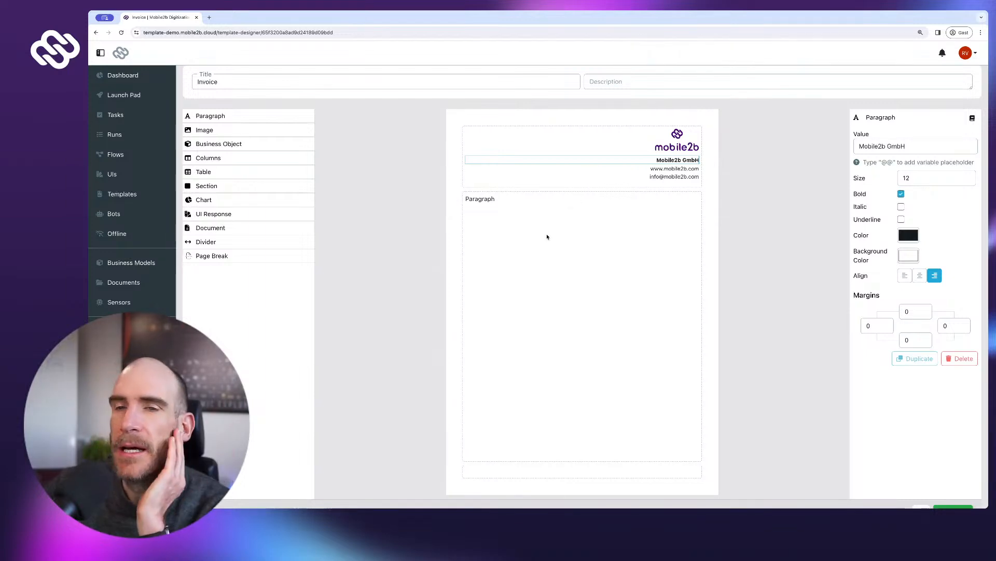
# - Type 'Invoice No' into the body paragraph with a variable placeholder renamed InvoiceNo
pyautogui.click(484, 201)
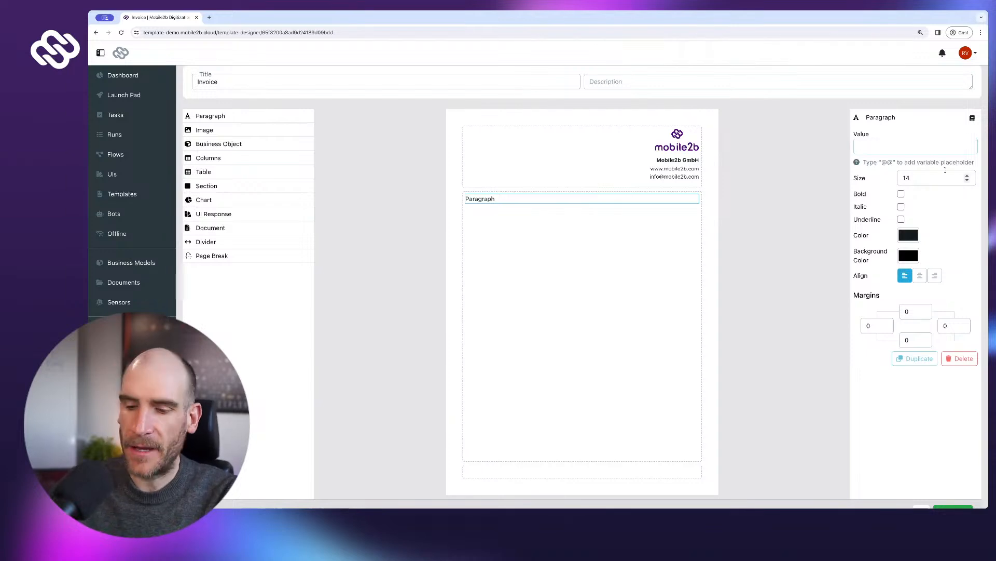
pyautogui.write('Invoice No')
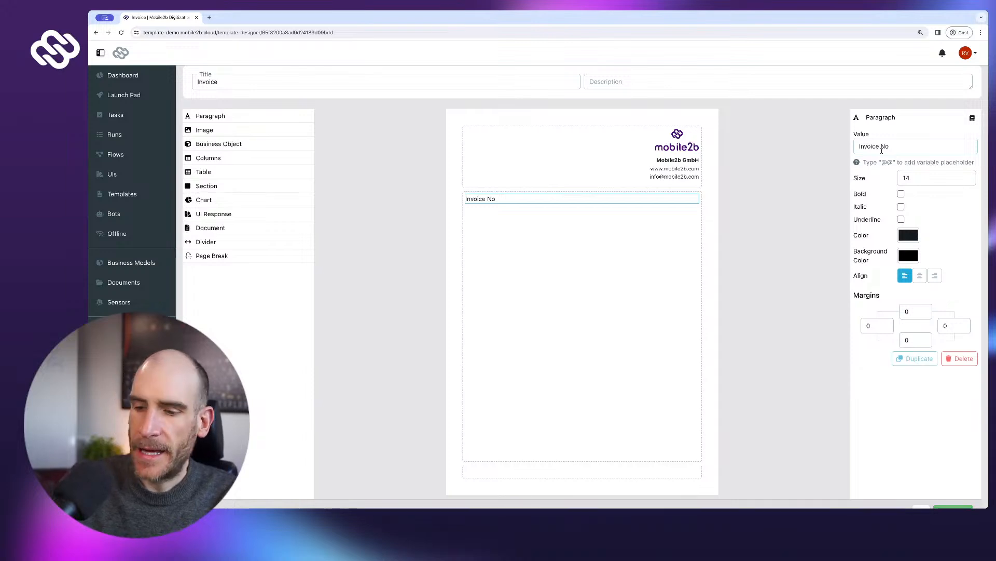
pyautogui.write('@@')
pyautogui.press('BackSpace')
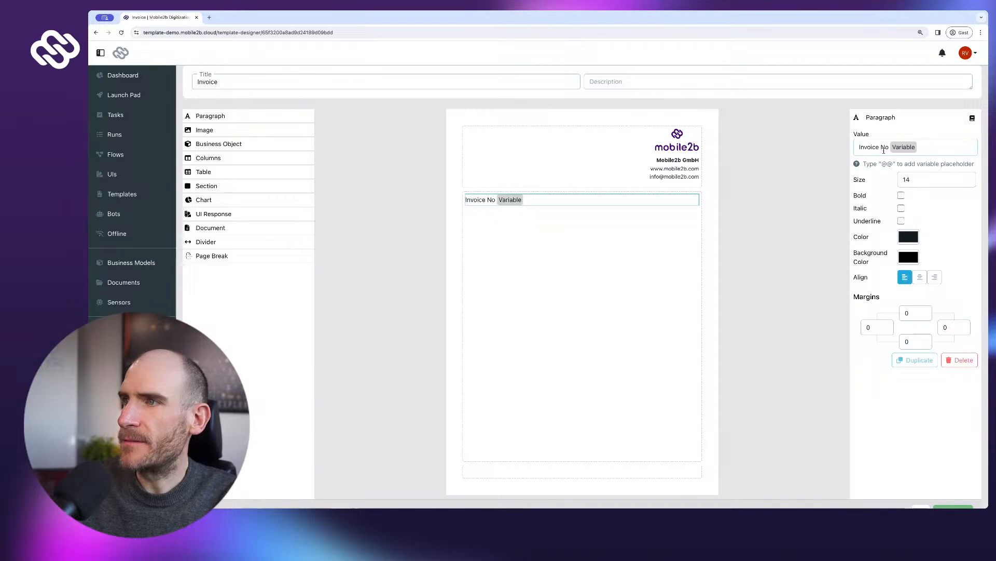
pyautogui.hotkey('shift', 'Left')
pyautogui.hotkey('shift', 'Left')
pyautogui.hotkey('shift', 'Left')
pyautogui.hotkey('shift', 'Left')
pyautogui.hotkey('shift', 'Left')
pyautogui.hotkey('shift', 'Left')
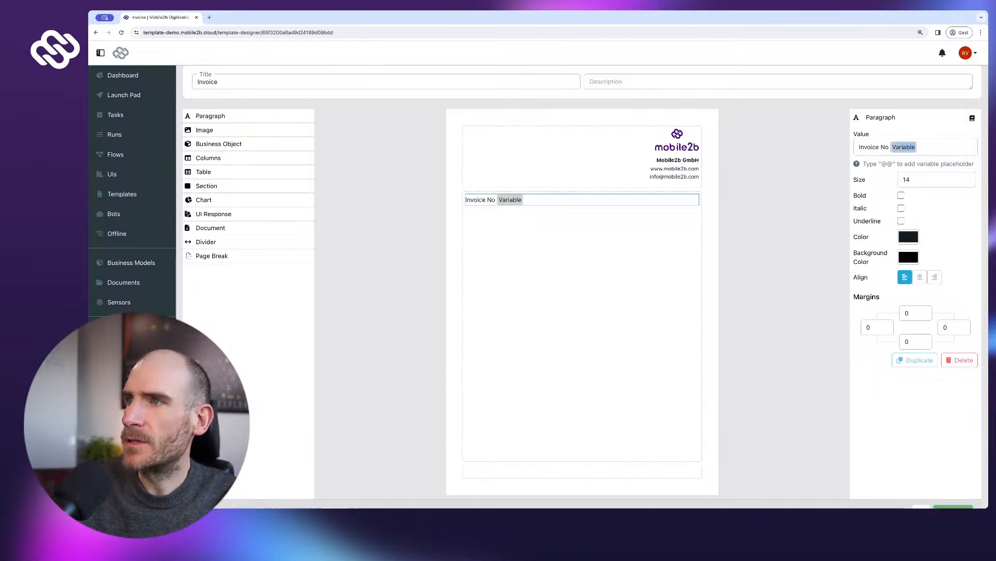
pyautogui.write('InvoiceNo')
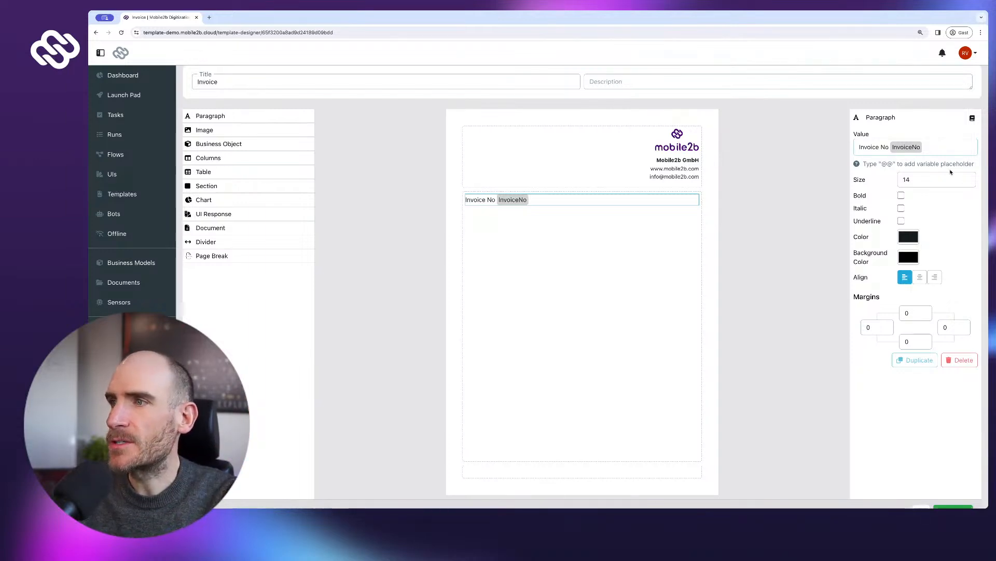
# - Make the Invoice No line bold at size 18
pyautogui.click(901, 197)
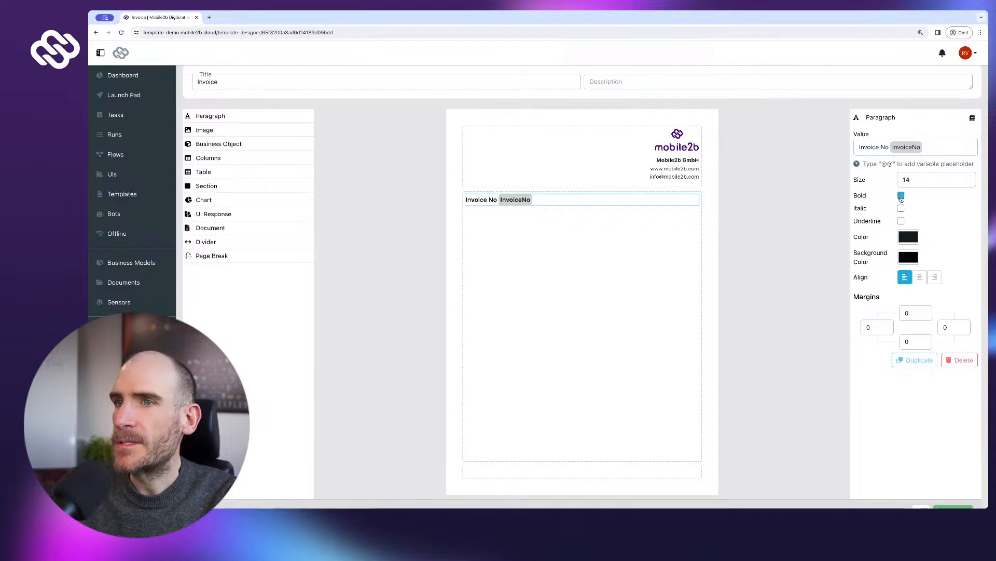
pyautogui.click(967, 178)
pyautogui.click(967, 178)
pyautogui.click(967, 177)
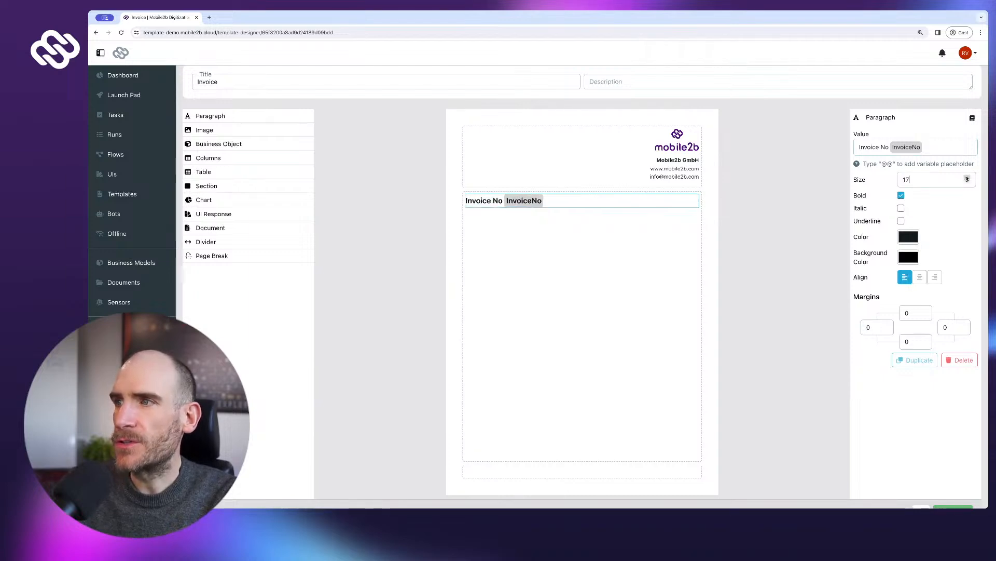
pyautogui.click(967, 177)
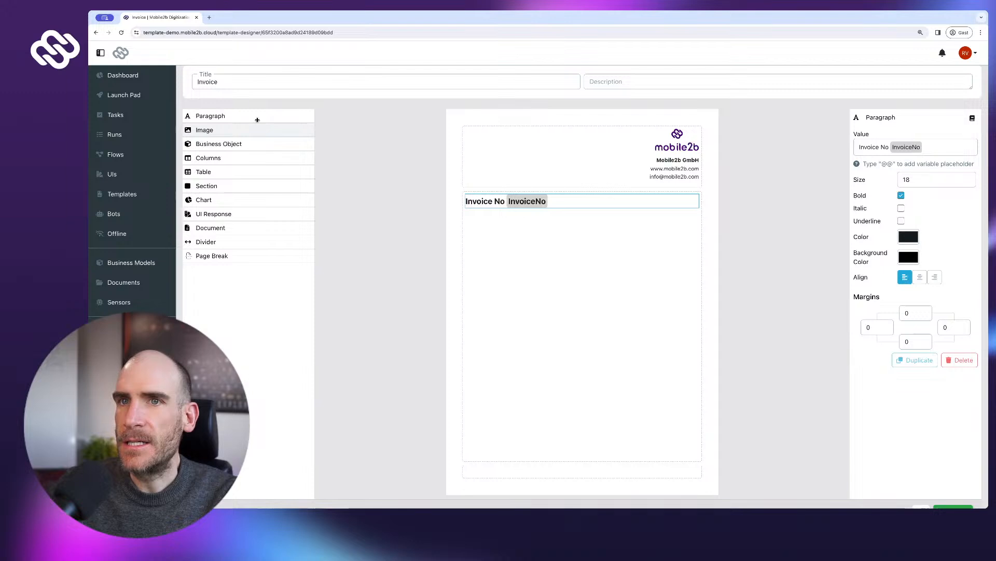
# - Add a paragraph below Invoice No reading 'Thank you for your business'
pyautogui.moveTo(255, 117); pyautogui.dragTo(516, 268)
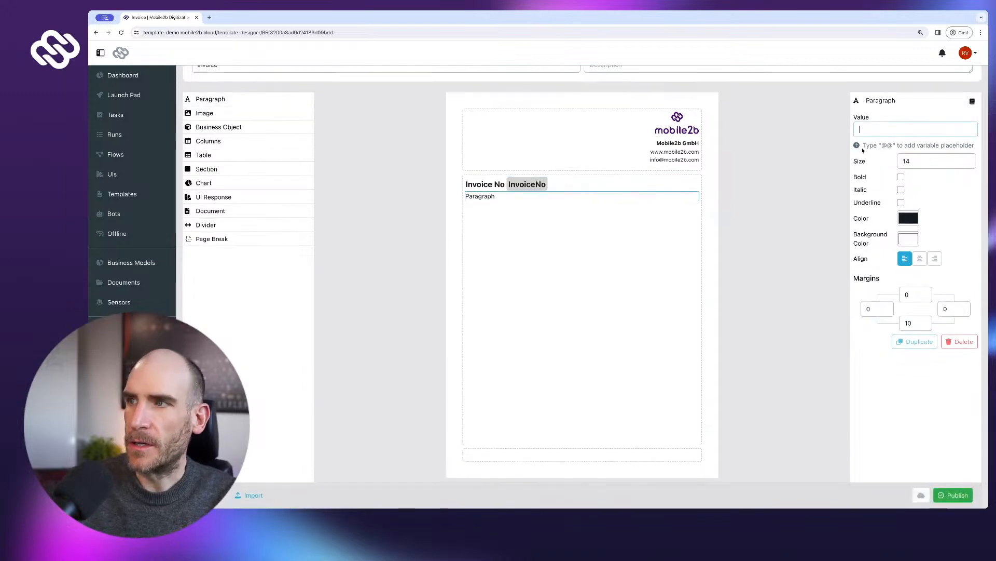
pyautogui.write('Thank ')
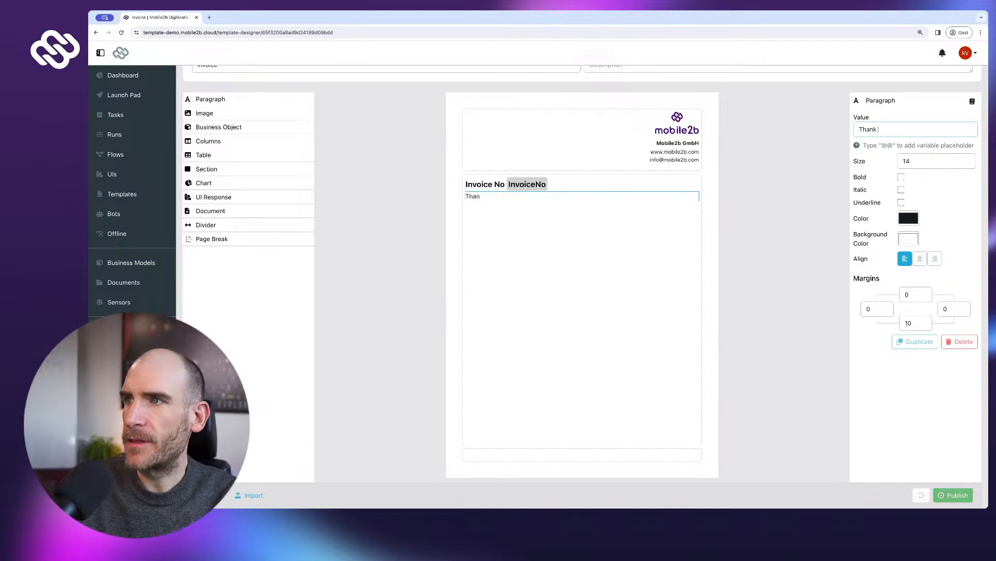
pyautogui.write('you for your business!')
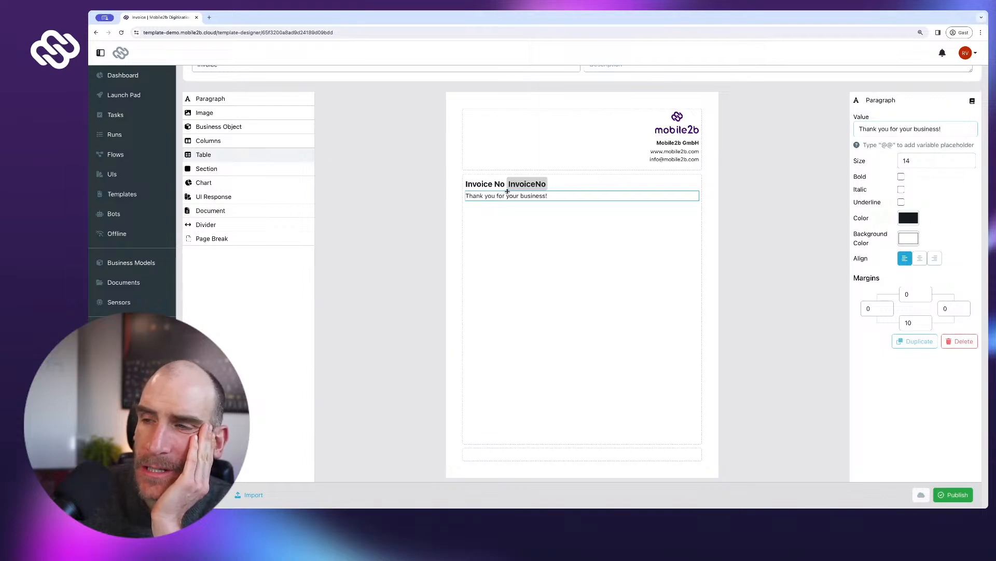
# - Drop a one-column table between the Invoice No line and the thank-you paragraph
pyautogui.moveTo(508, 189); pyautogui.dragTo(508, 193)
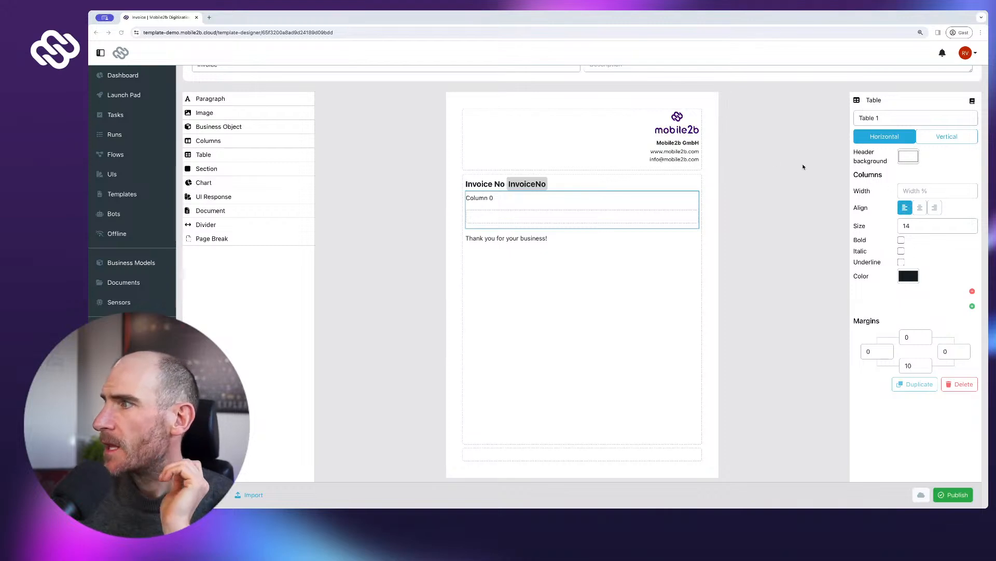
pyautogui.scroll(-1, 683, 160)
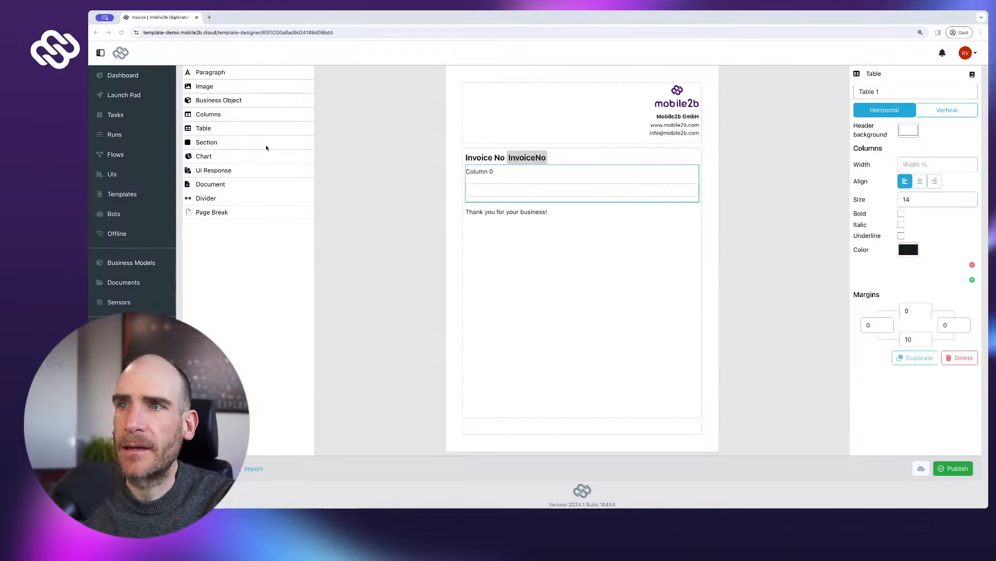
pyautogui.scroll(1, 267, 148)
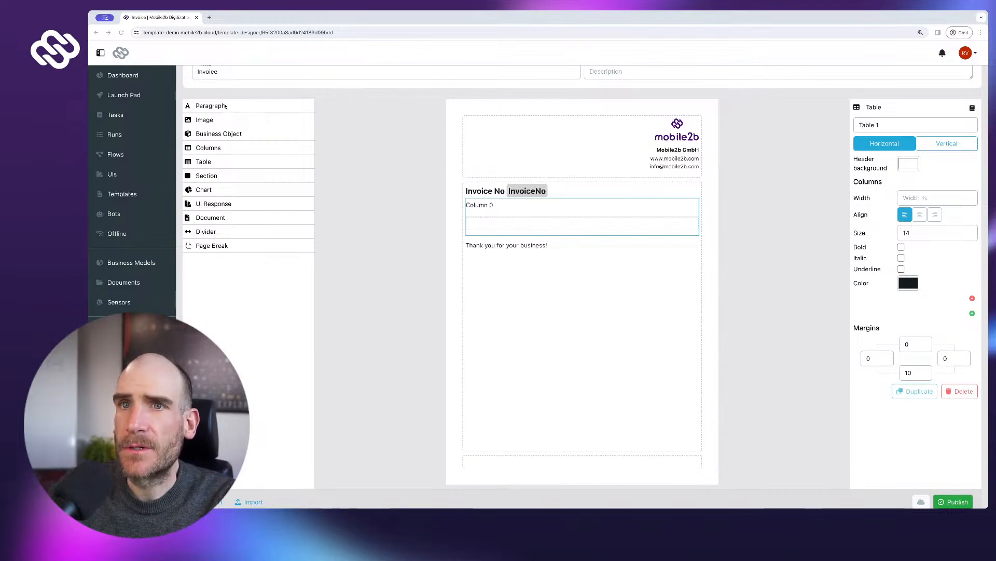
pyautogui.moveTo(217, 107); pyautogui.dragTo(496, 188)
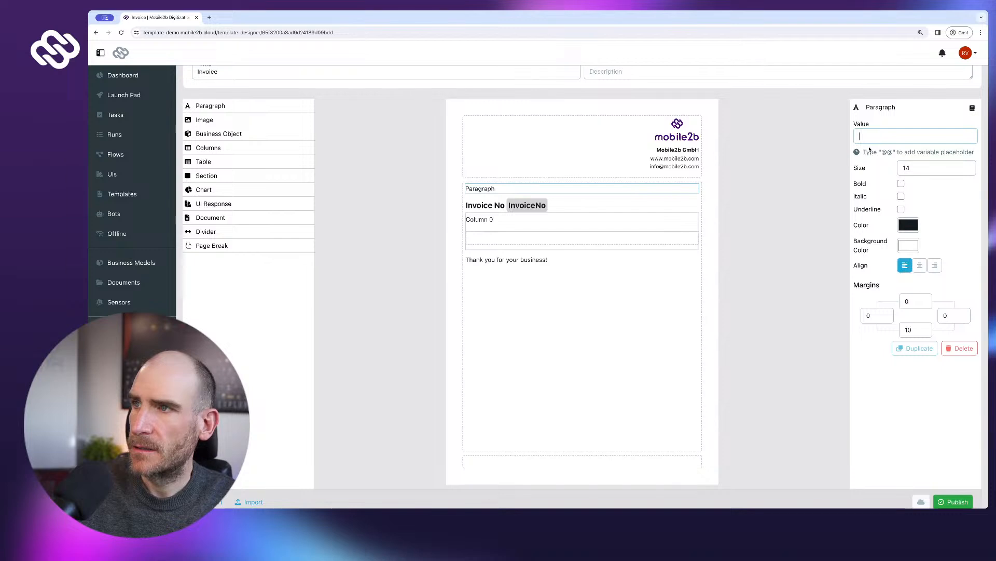
pyautogui.write('@@')
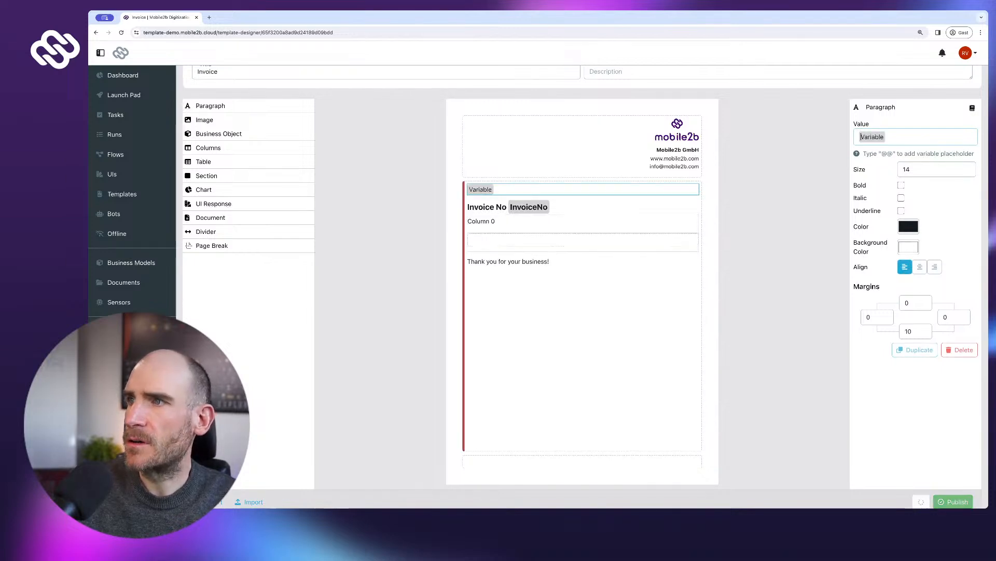
pyautogui.write('Recipient')
pyautogui.press('Delete')
pyautogui.press('Delete')
pyautogui.press('Delete')
pyautogui.press('Delete')
pyautogui.press('Delete')
pyautogui.press('Delete')
pyautogui.press('Delete')
pyautogui.press('Delete')
pyautogui.write('Name')
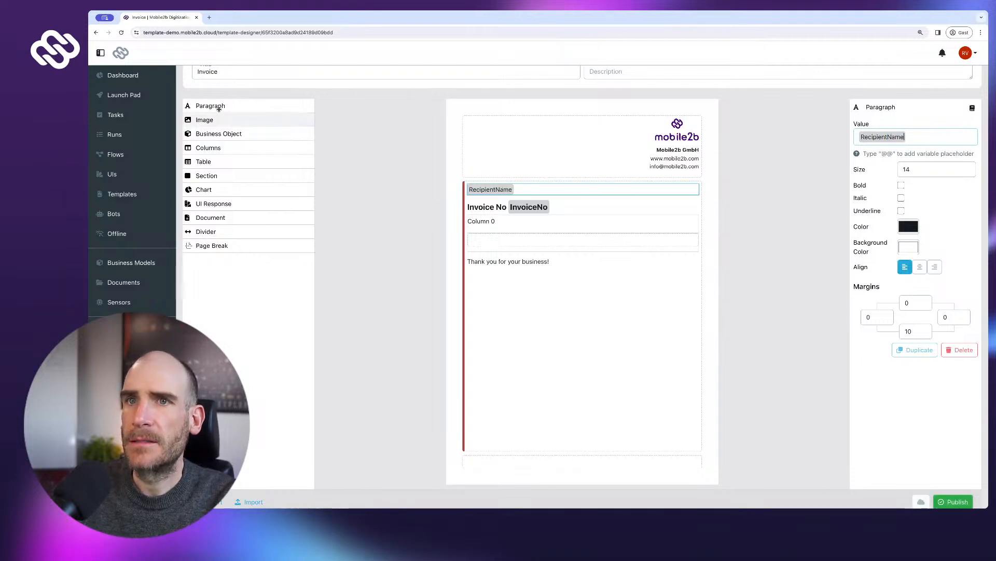
# - Add a second paragraph to the body, keeping RecipientName as the first block
pyautogui.moveTo(218, 107); pyautogui.dragTo(500, 201)
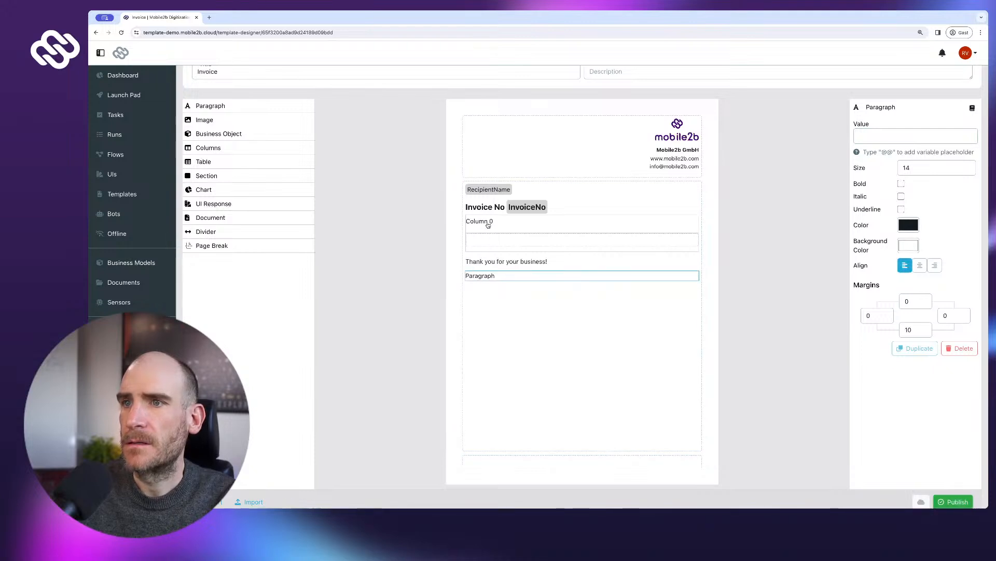
pyautogui.moveTo(492, 213)
pyautogui.mouseDown()
pyautogui.moveTo(493, 183)
pyautogui.moveTo(491, 201)
pyautogui.mouseUp()
pyautogui.click(490, 202)
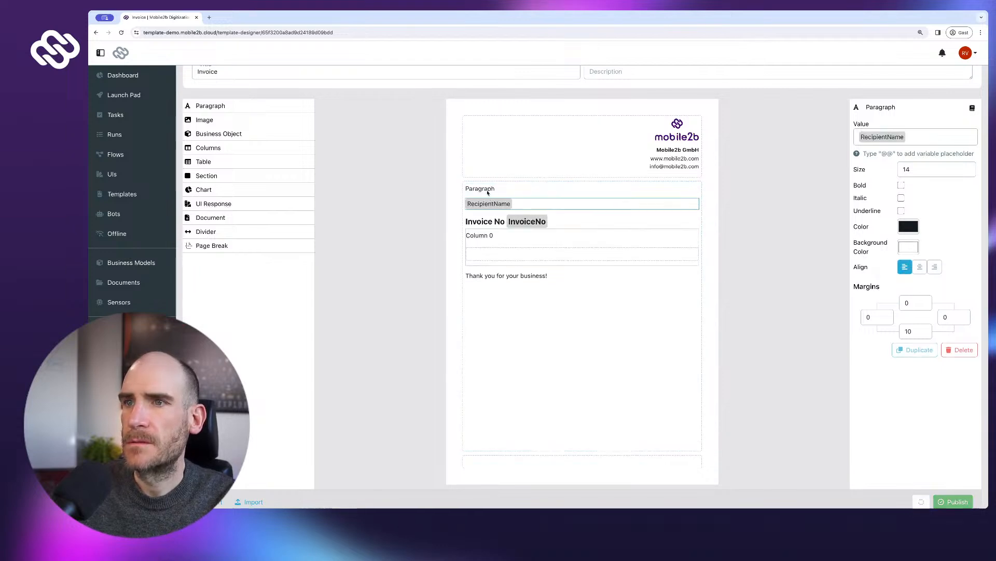
pyautogui.click(486, 191)
pyautogui.moveTo(486, 205)
pyautogui.mouseDown()
pyautogui.moveTo(486, 192)
pyautogui.moveTo(486, 205)
pyautogui.mouseUp()
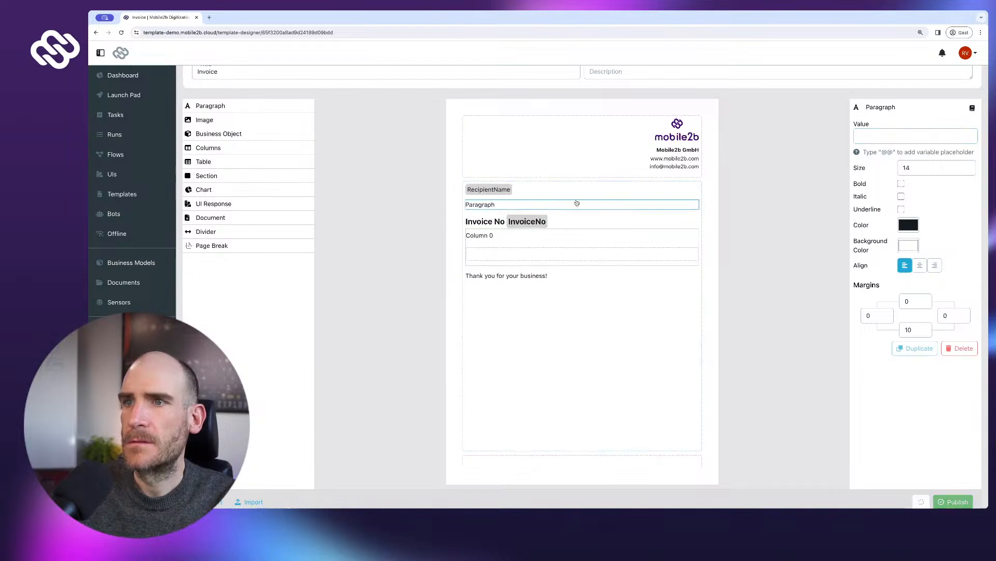
pyautogui.click(866, 136)
pyautogui.write('@@')
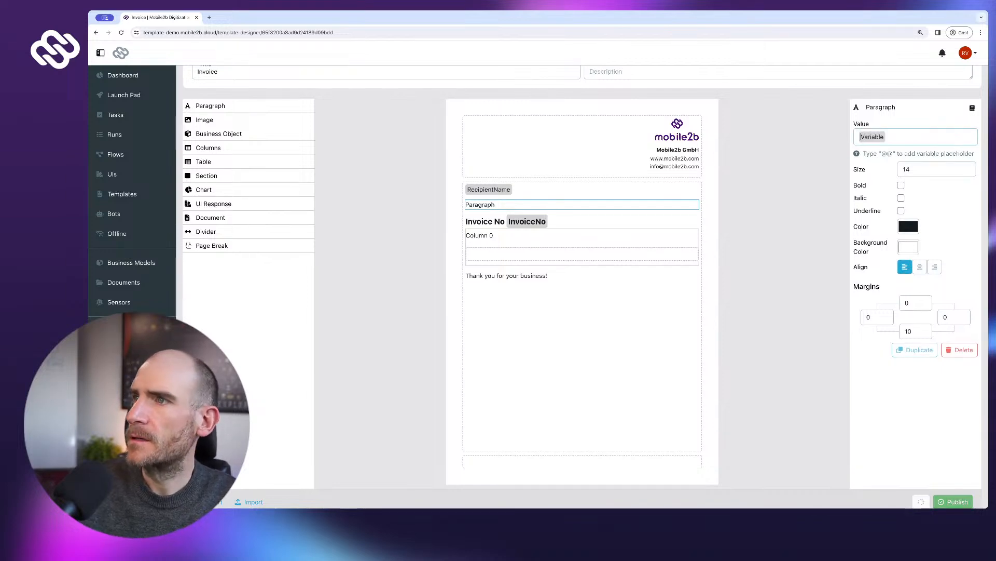
pyautogui.doubleClick(865, 136)
pyautogui.write('Reci')
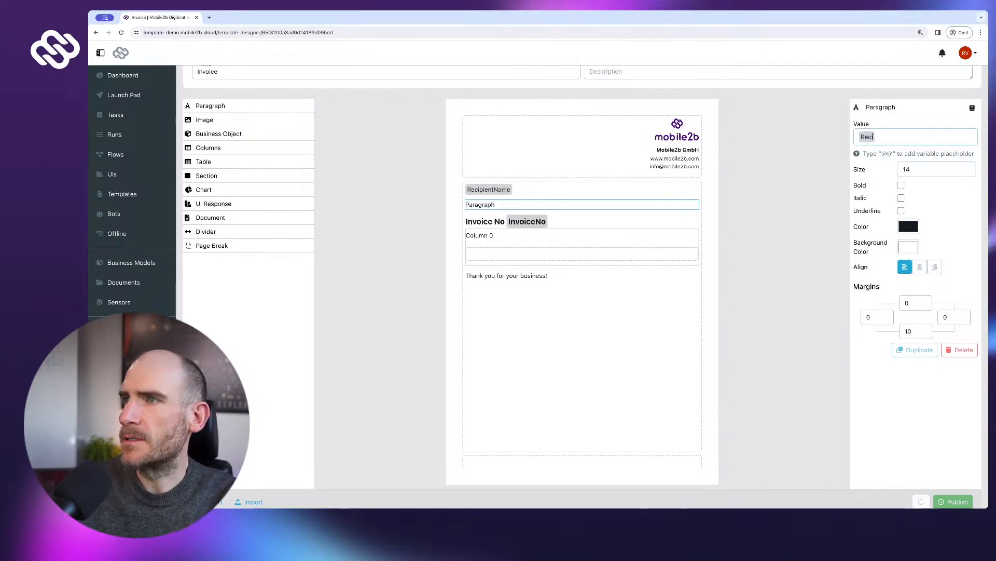
pyautogui.write('pientAddress')
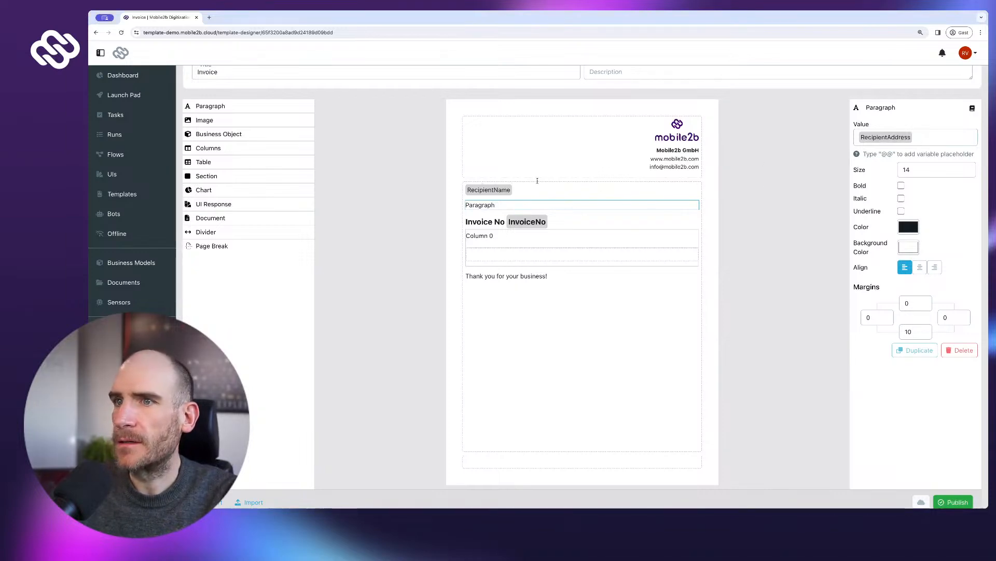
pyautogui.moveTo(483, 240); pyautogui.dragTo(500, 194)
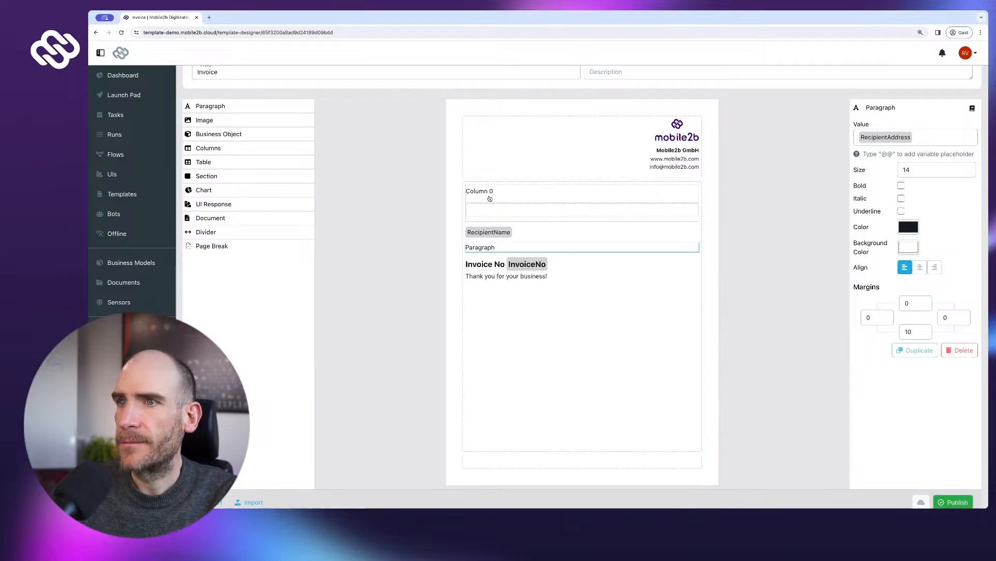
pyautogui.moveTo(515, 186); pyautogui.dragTo(515, 185)
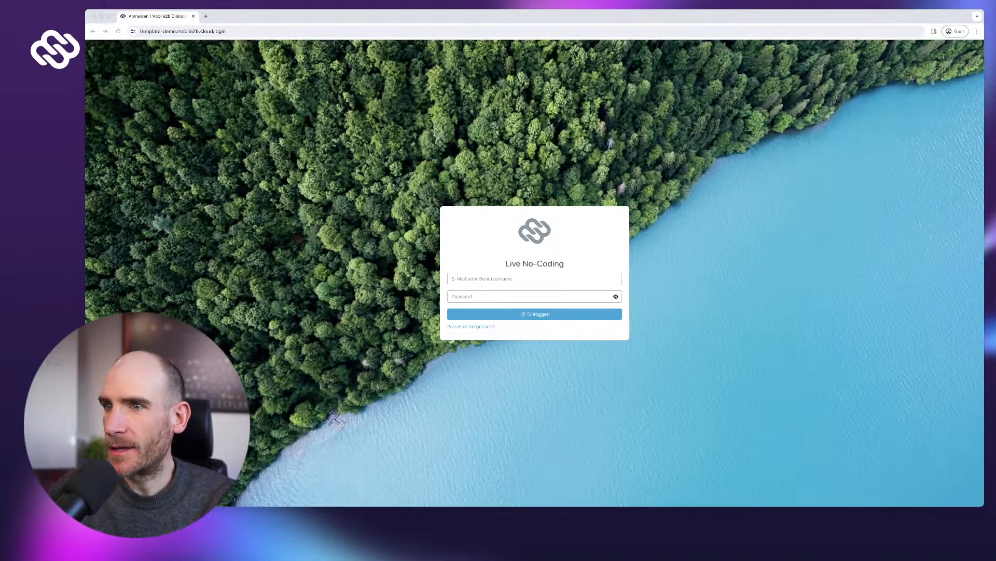
# - Sign back in with the account e-mail and password, then reopen the Invoice template from Templates
pyautogui.click(534, 278)
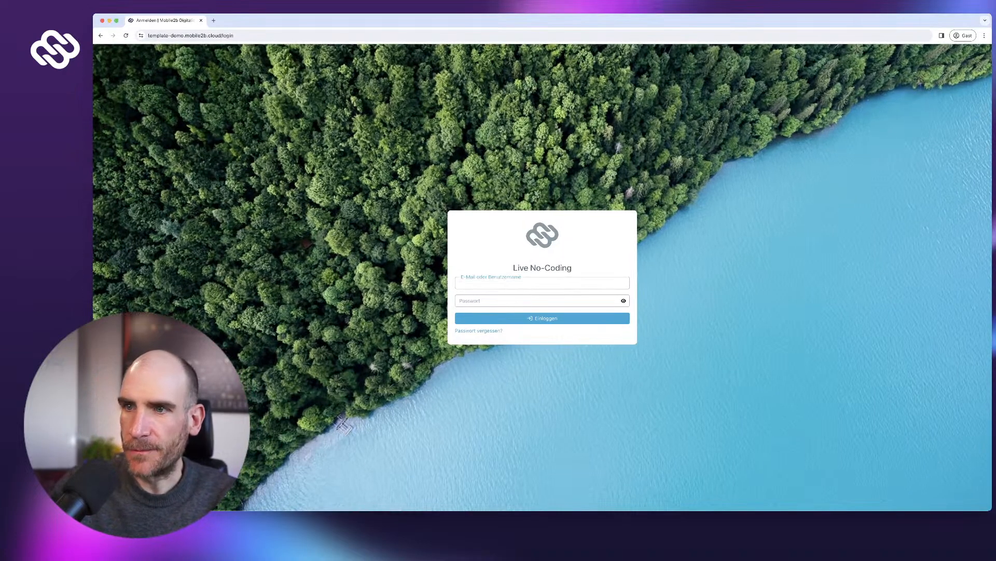
pyautogui.press('Tab')
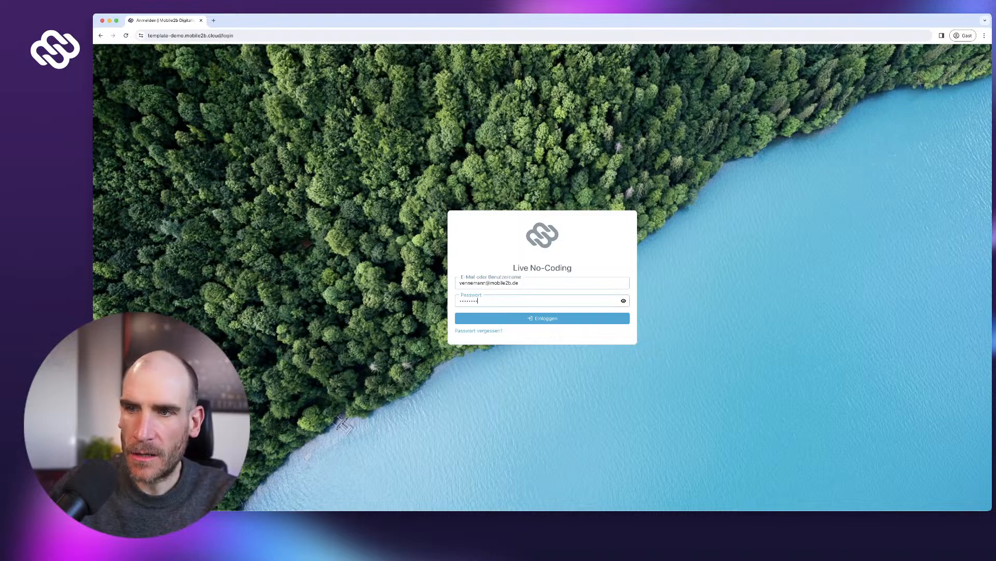
pyautogui.press('Return')
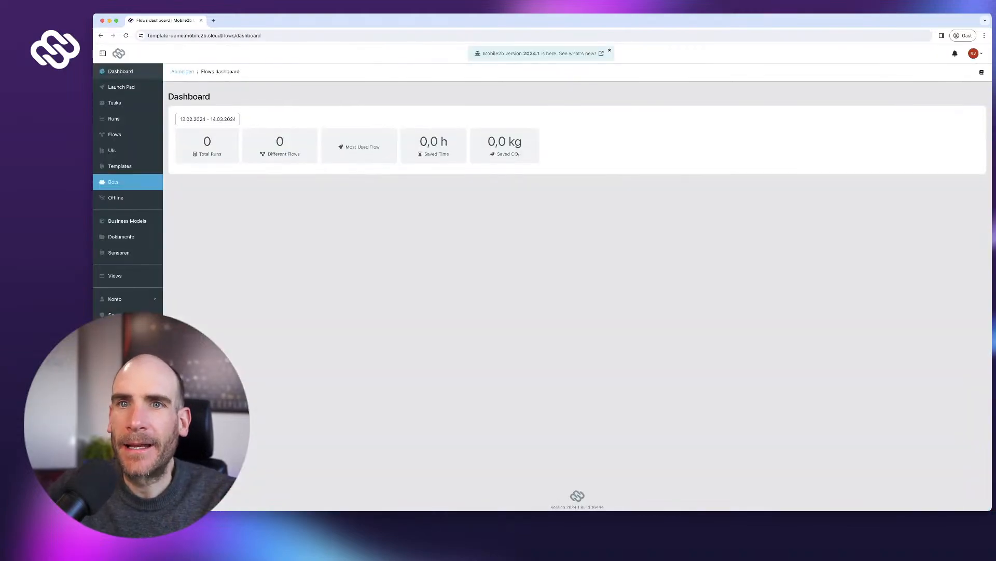
pyautogui.click(120, 166)
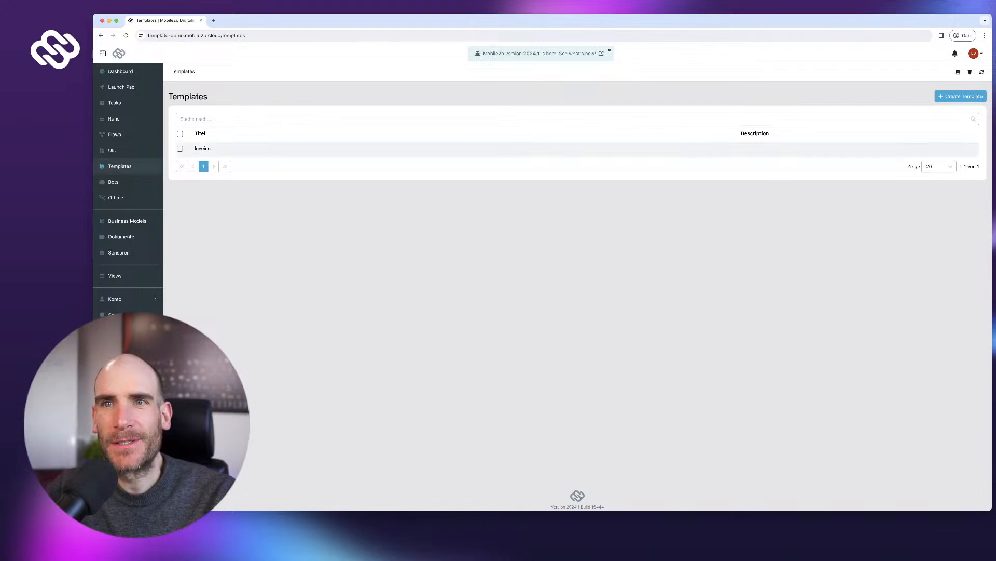
pyautogui.click(202, 149)
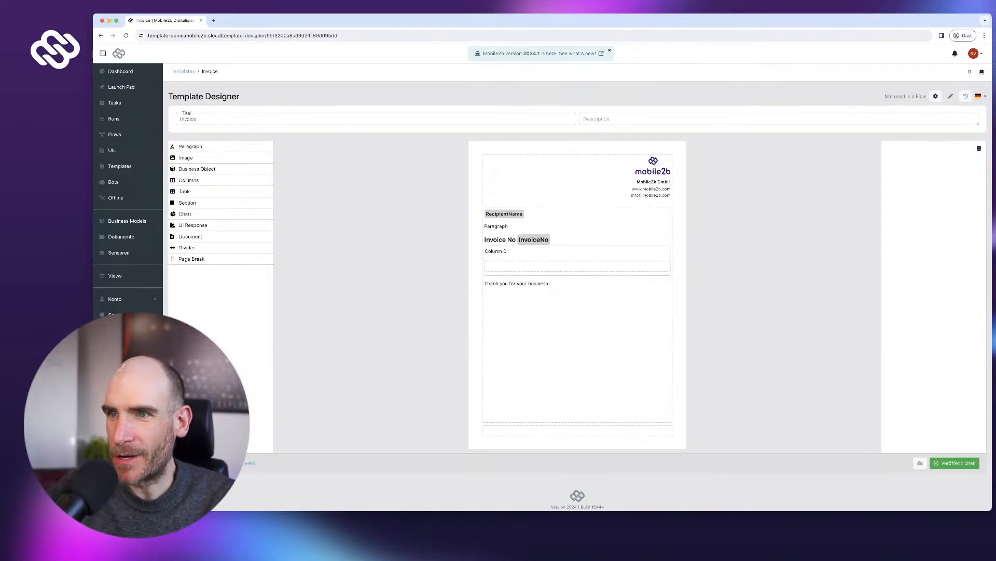
pyautogui.click(497, 227)
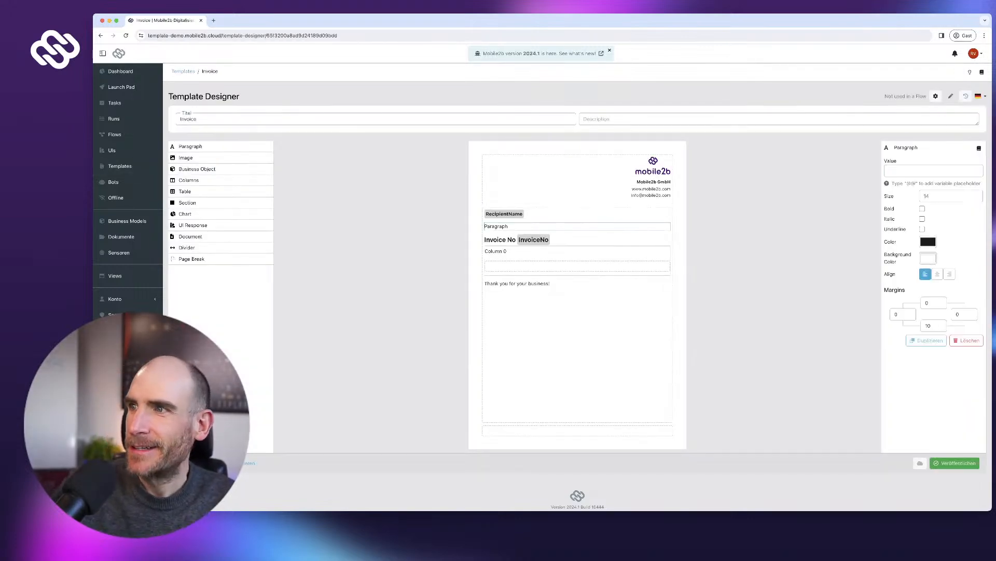
pyautogui.write('@@')
pyautogui.write('Recipient')
pyautogui.write('Address')
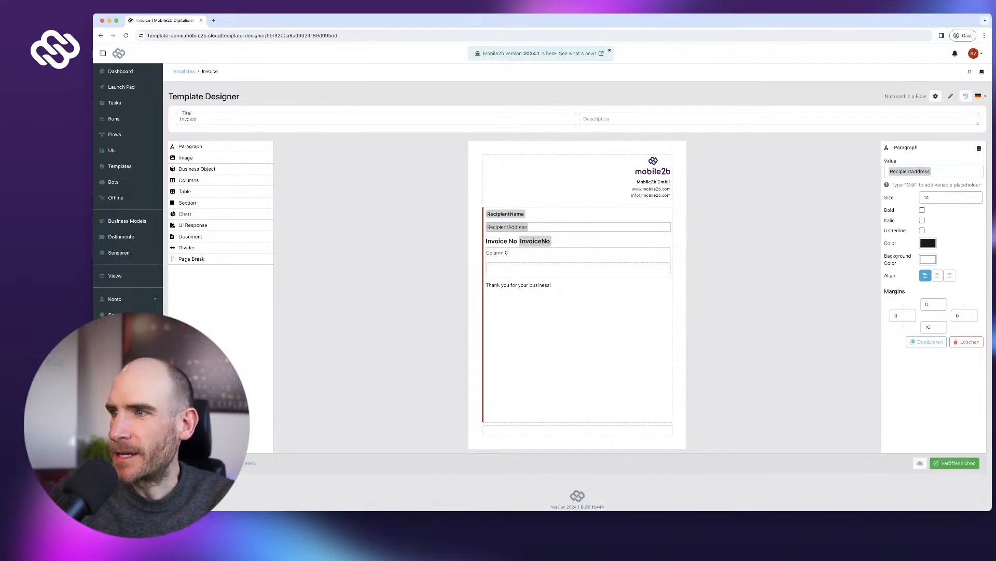
pyautogui.doubleClick(929, 327)
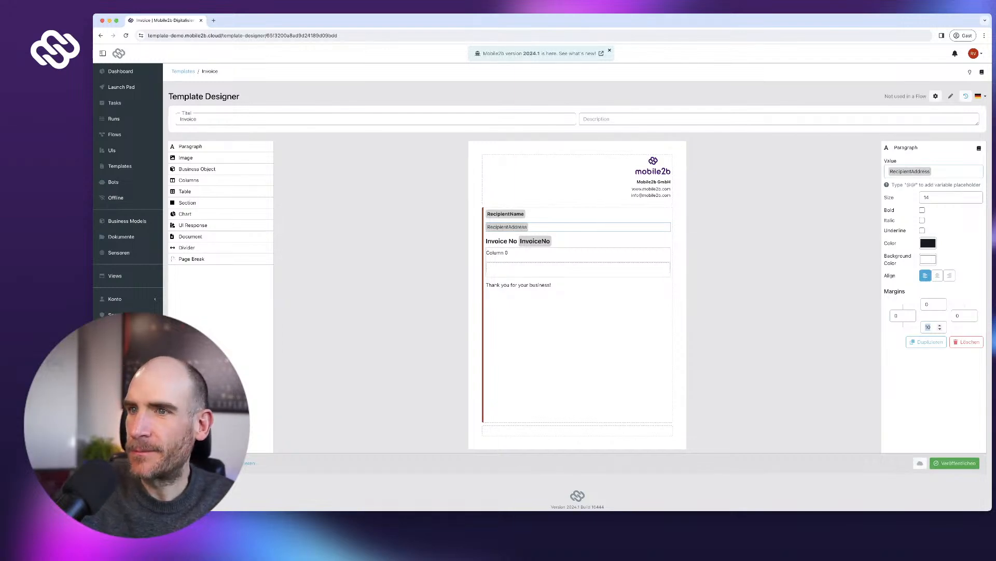
pyautogui.write('50')
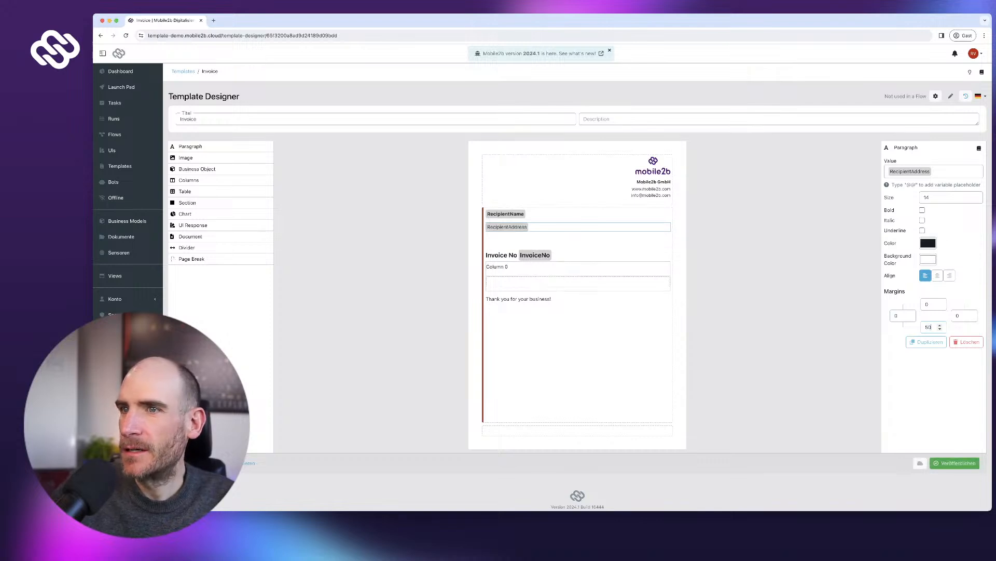
# - Set the RecipientName paragraph's bottom margin to 0
pyautogui.click(578, 214)
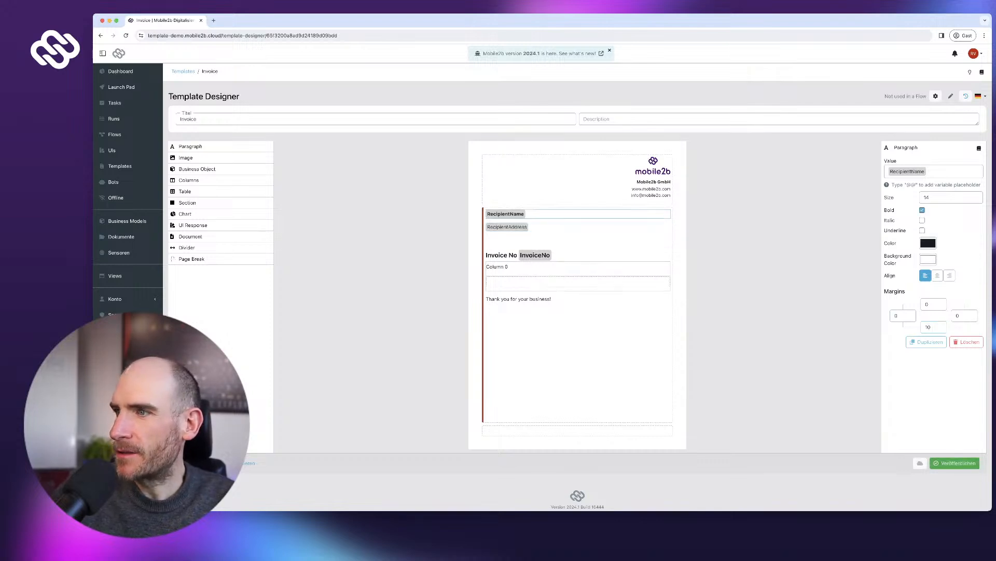
pyautogui.click(928, 327)
pyautogui.press('BackSpace')
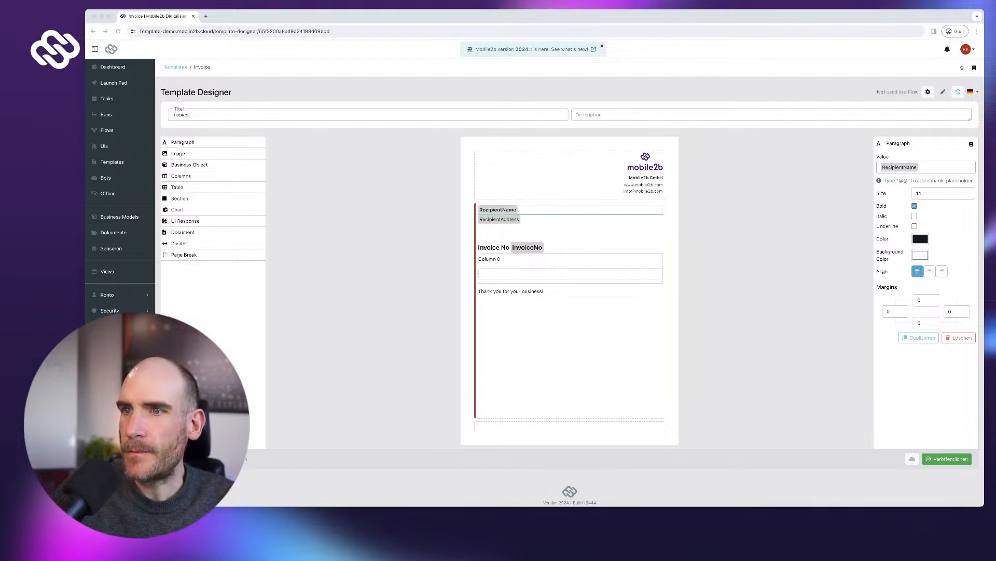
pyautogui.click(563, 266)
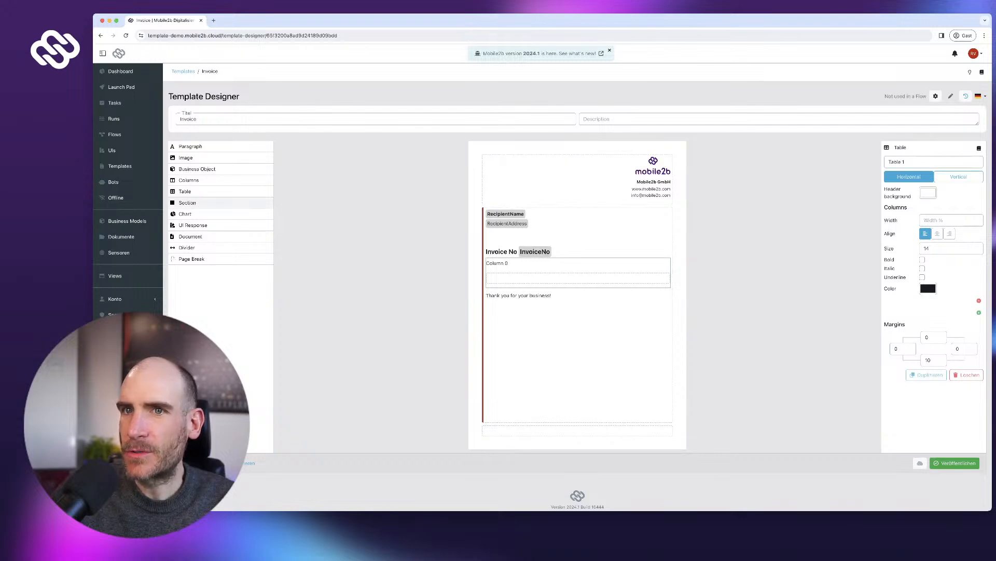
pyautogui.moveTo(190, 180); pyautogui.dragTo(531, 252)
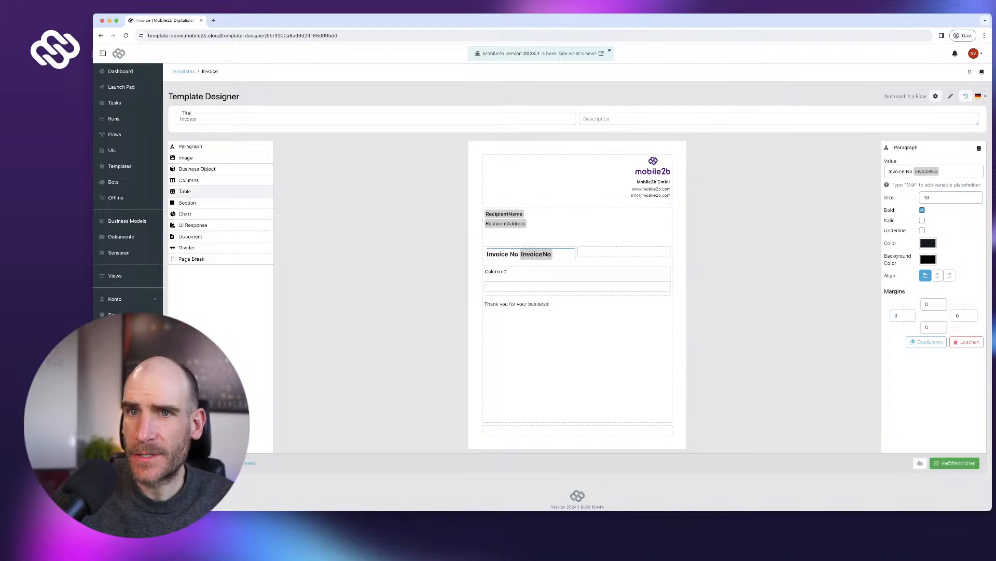
pyautogui.moveTo(190, 147); pyautogui.dragTo(623, 253)
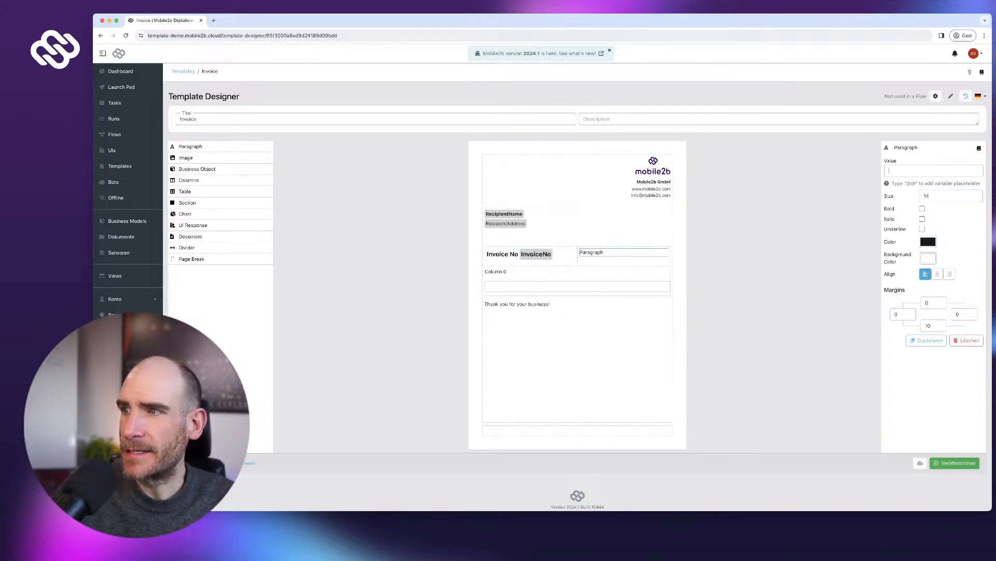
pyautogui.click(949, 274)
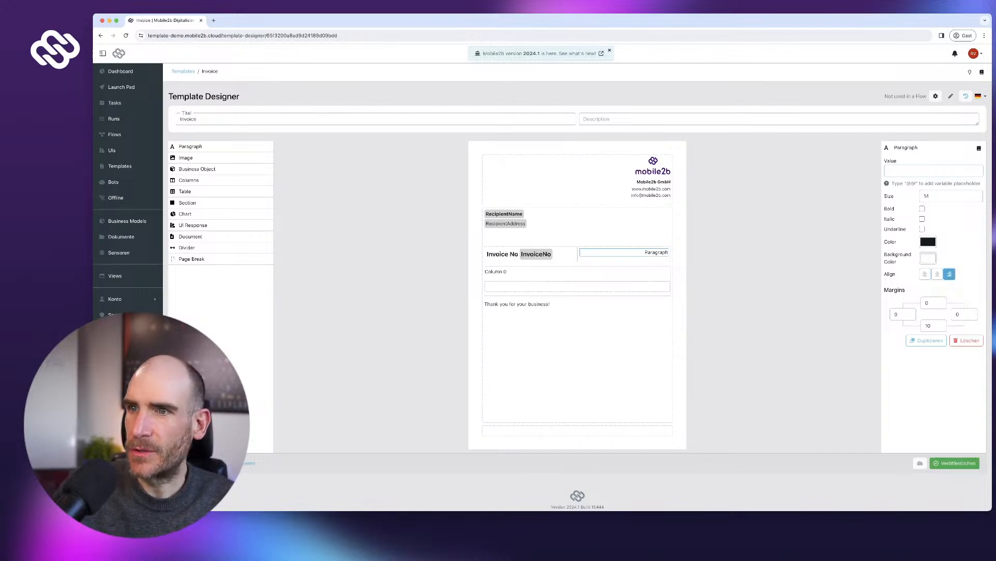
pyautogui.write('Colo')
pyautogui.press('BackSpace')
pyautogui.press('BackSpace')
pyautogui.press('BackSpace')
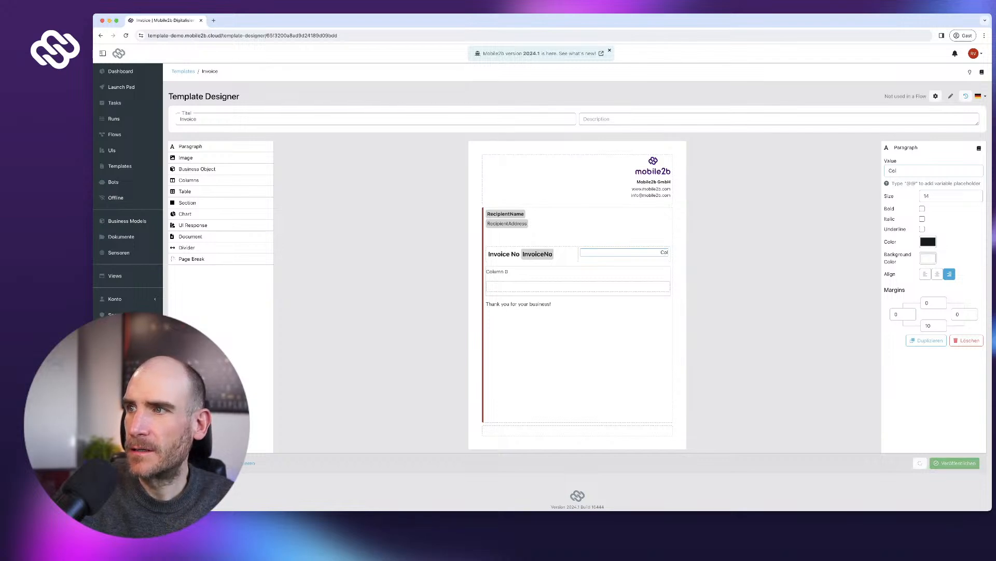
pyautogui.write('@@')
pyautogui.write('Date')
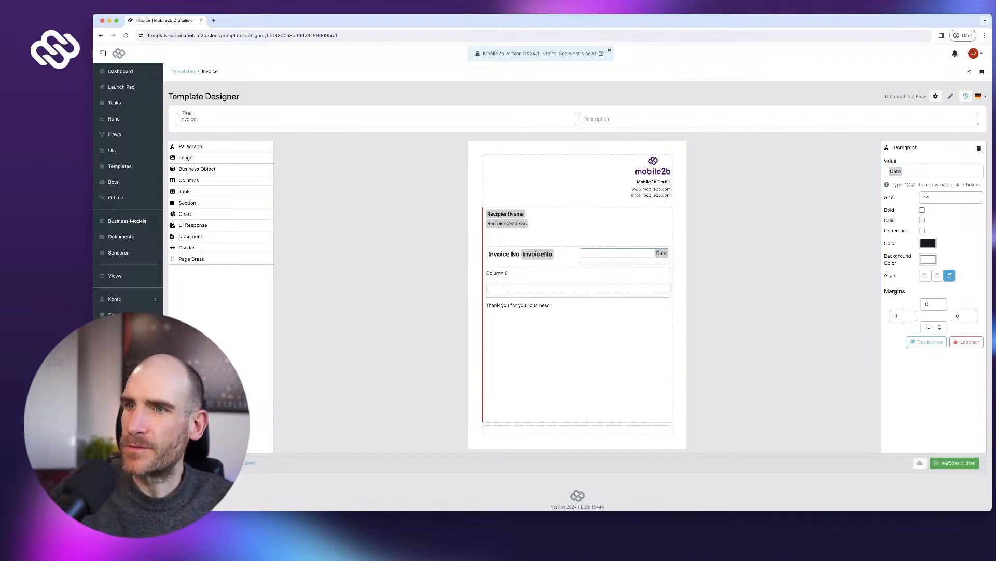
# - Try text size 16 for the Date paragraph, then set it back to 14
pyautogui.click(519, 254)
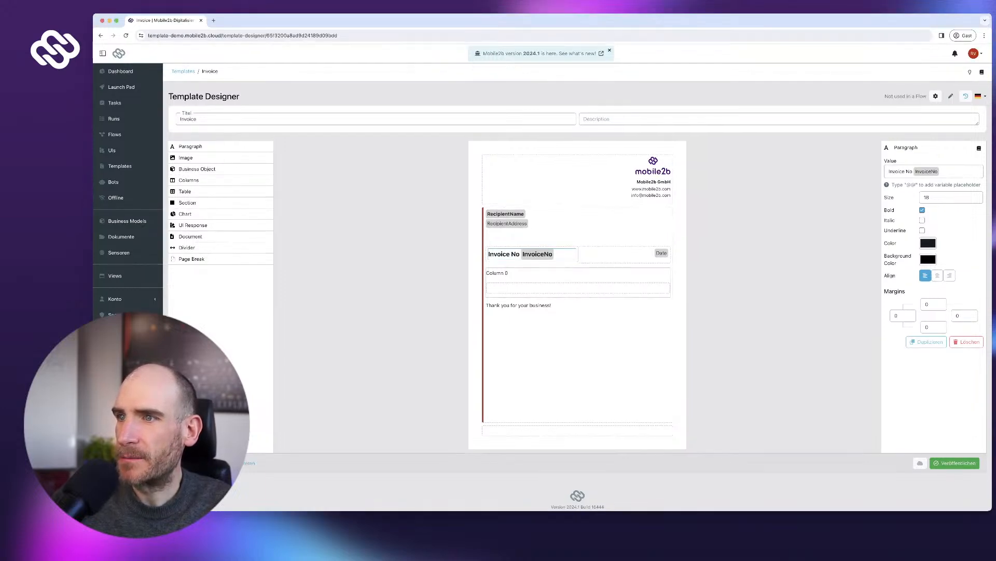
pyautogui.click(623, 253)
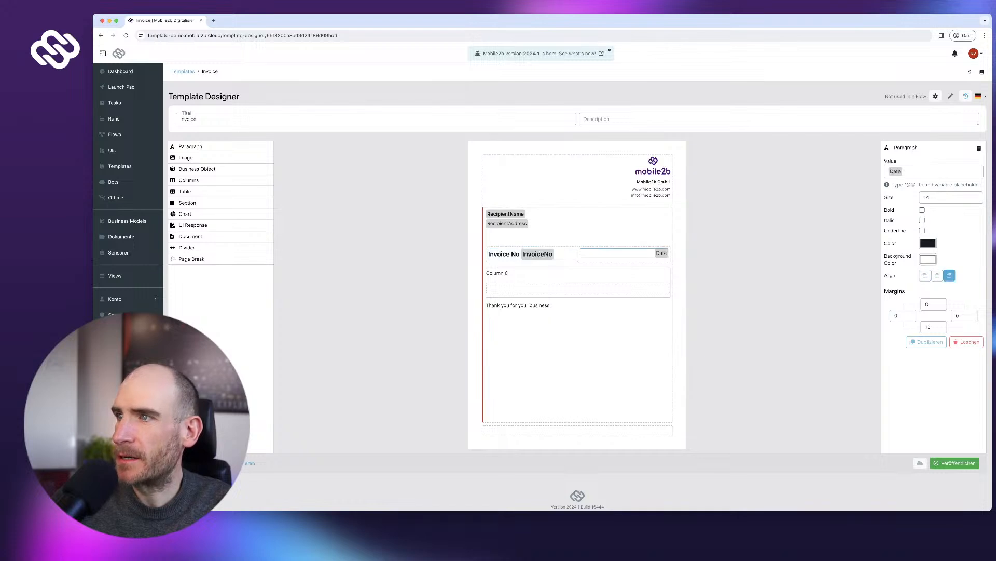
pyautogui.press('BackSpace')
pyautogui.write('6')
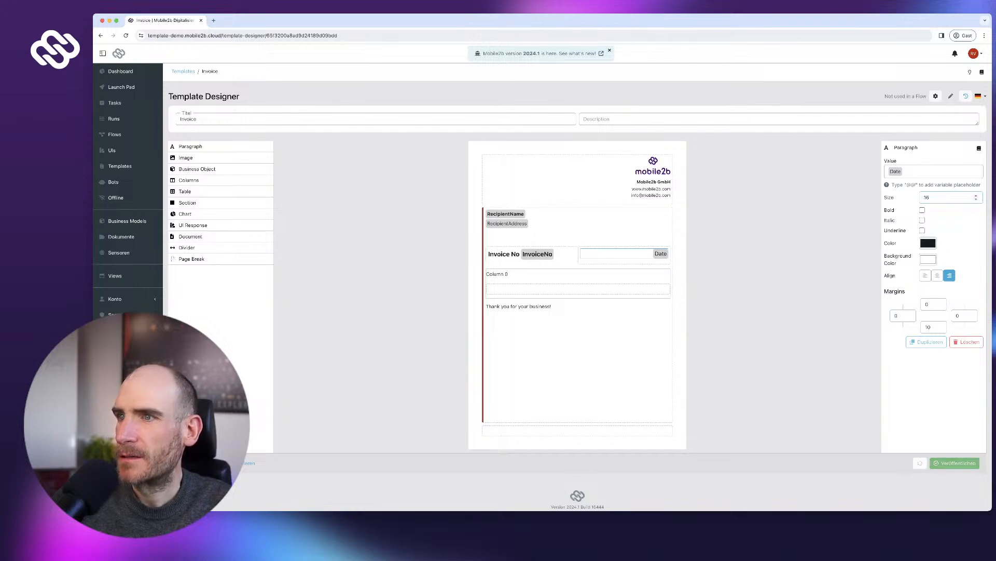
pyautogui.press('BackSpace')
pyautogui.write('4')
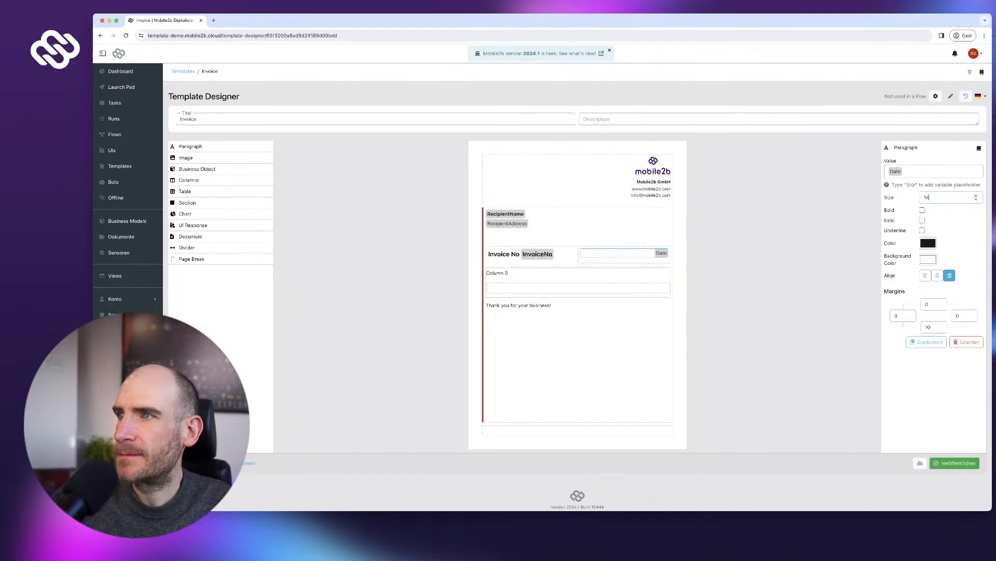
# - Change the heading text so it reads INVOICE No
pyautogui.click(533, 254)
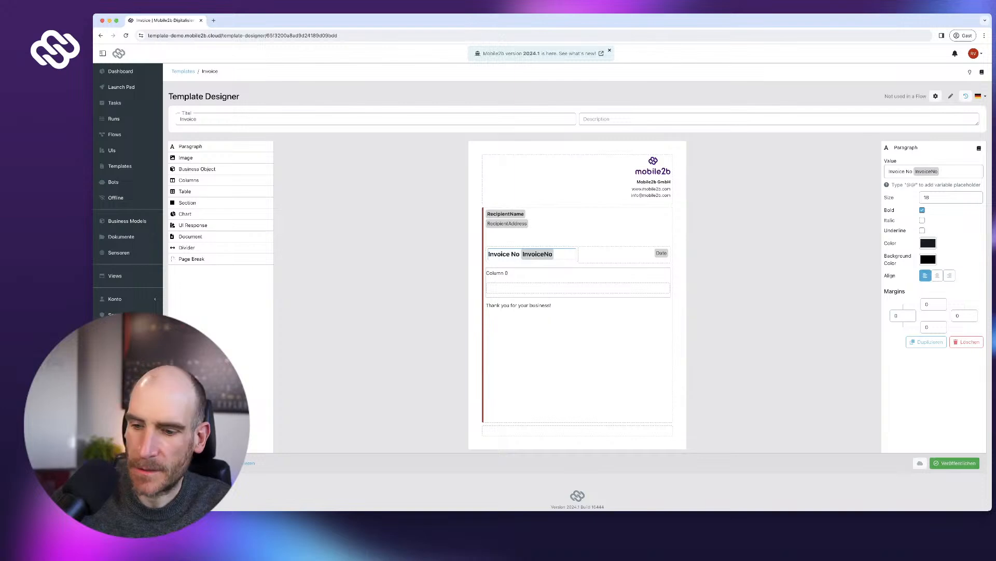
pyautogui.doubleClick(897, 171)
pyautogui.write('INVOICE')
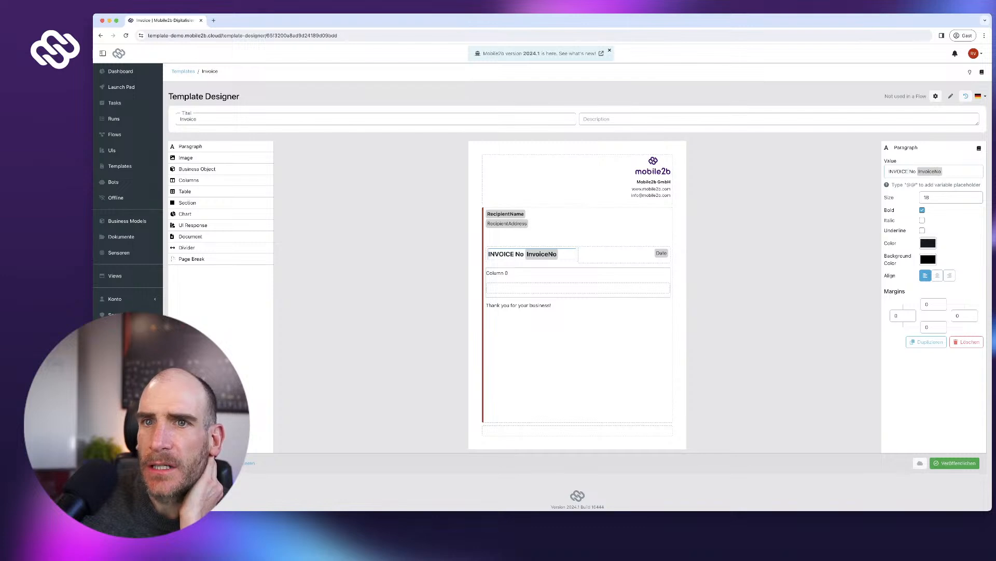
# - Add a two-column footer block with a 'Mobile2b GmbH' paragraph in its left column
pyautogui.moveTo(189, 180); pyautogui.dragTo(578, 424)
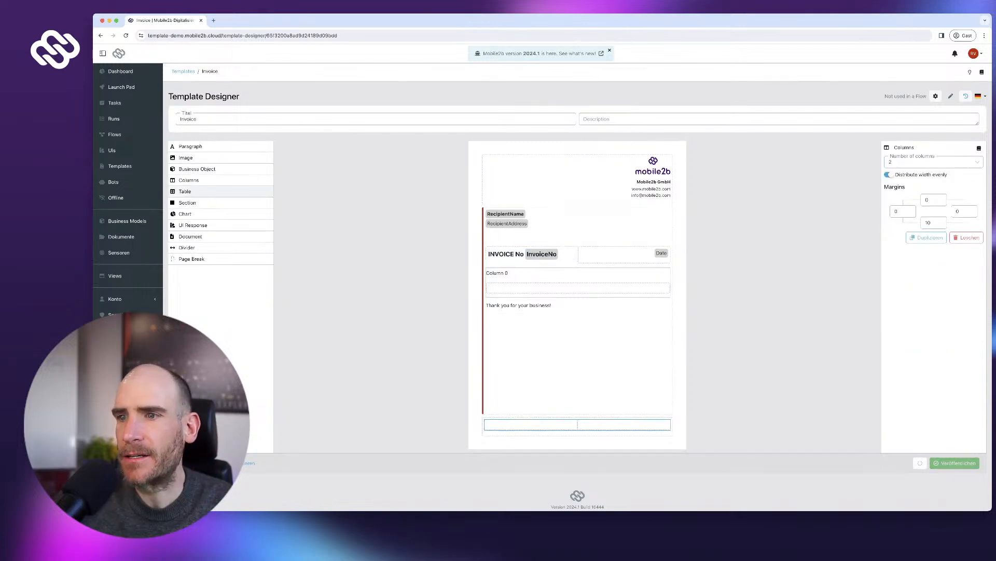
pyautogui.moveTo(190, 146); pyautogui.dragTo(530, 425)
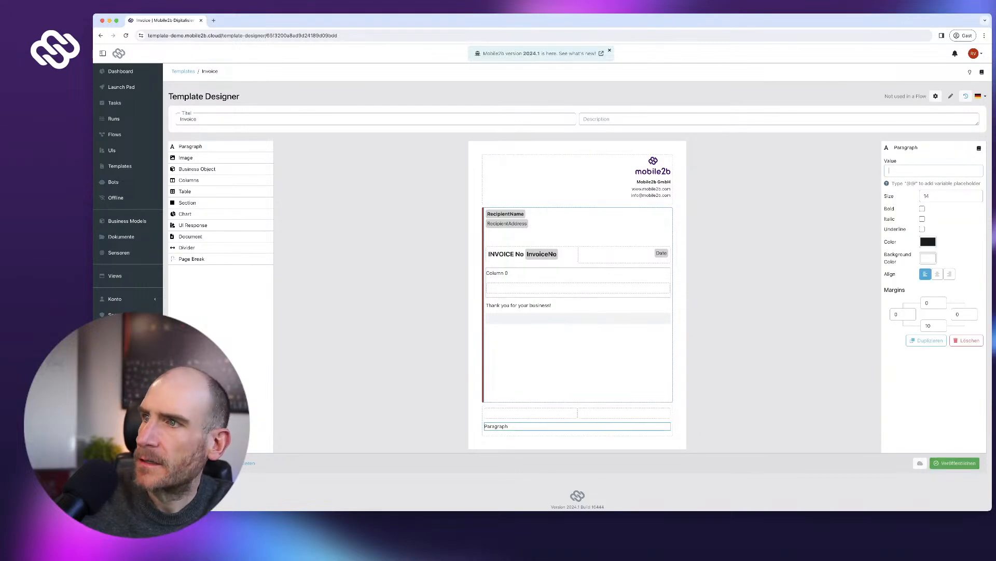
pyautogui.write('Mobile2b GmbH')
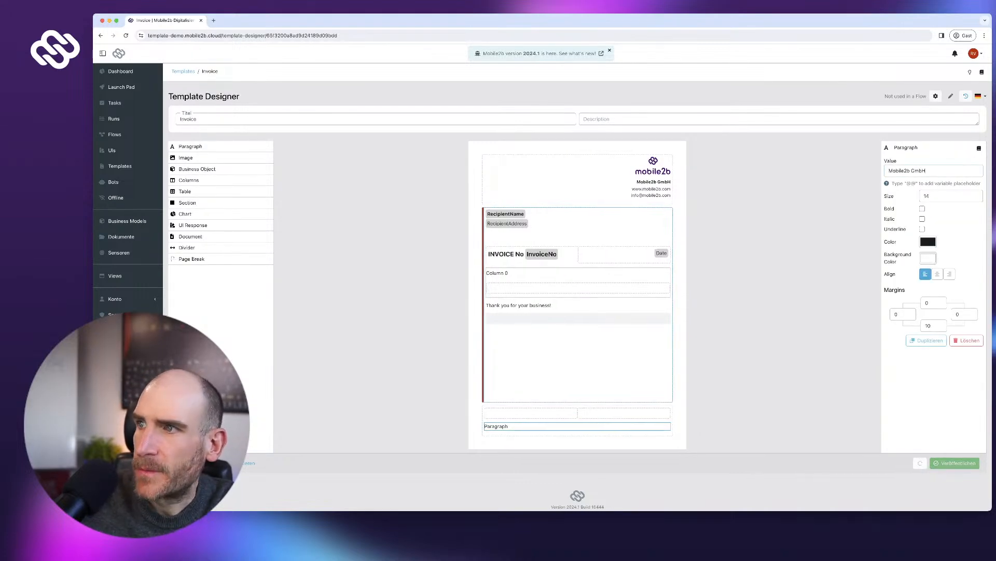
pyautogui.press('Tab')
pyautogui.press('Tab')
pyautogui.press('BackSpace')
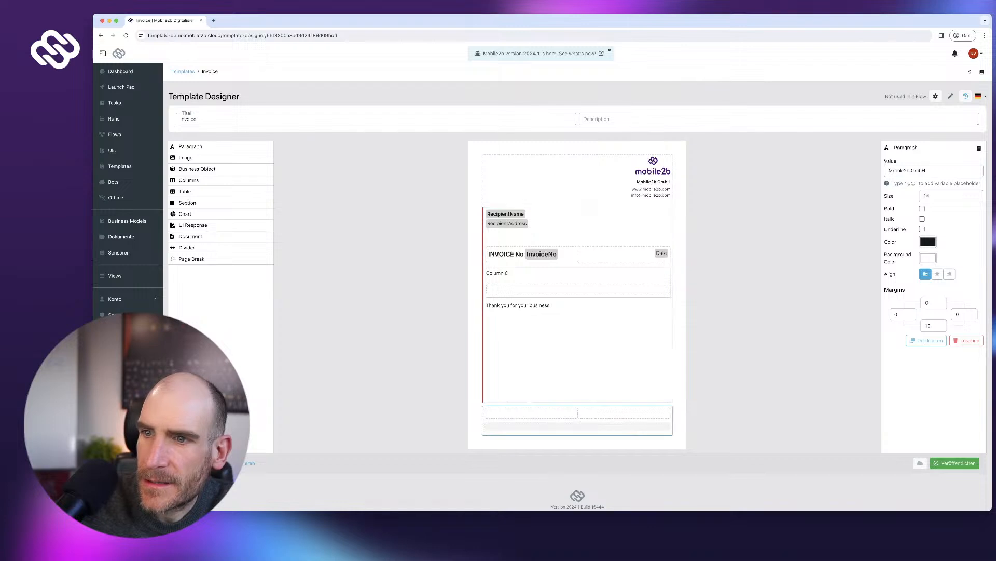
pyautogui.moveTo(505, 425); pyautogui.dragTo(523, 421)
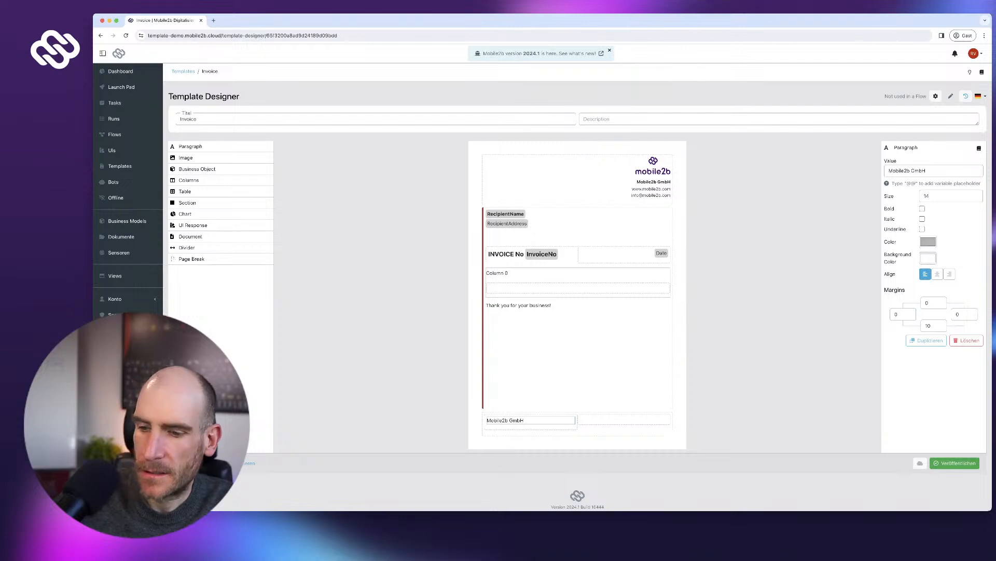
pyautogui.press('BackSpace')
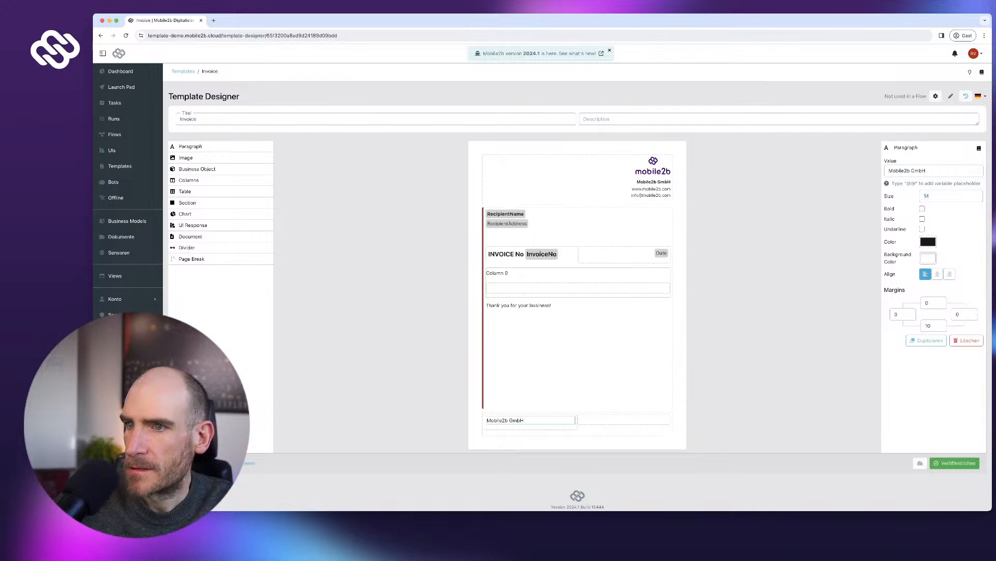
pyautogui.click(519, 305)
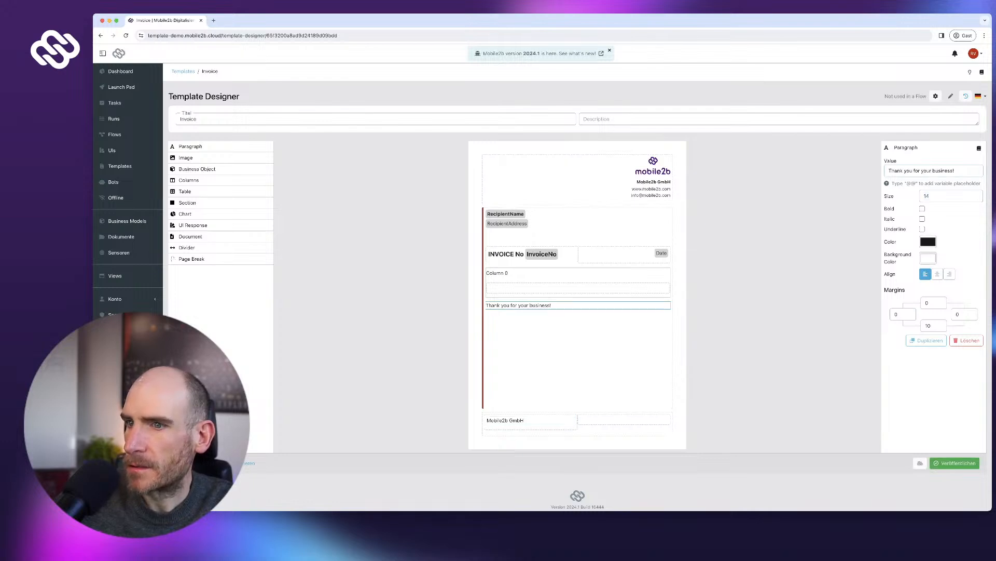
pyautogui.click(519, 421)
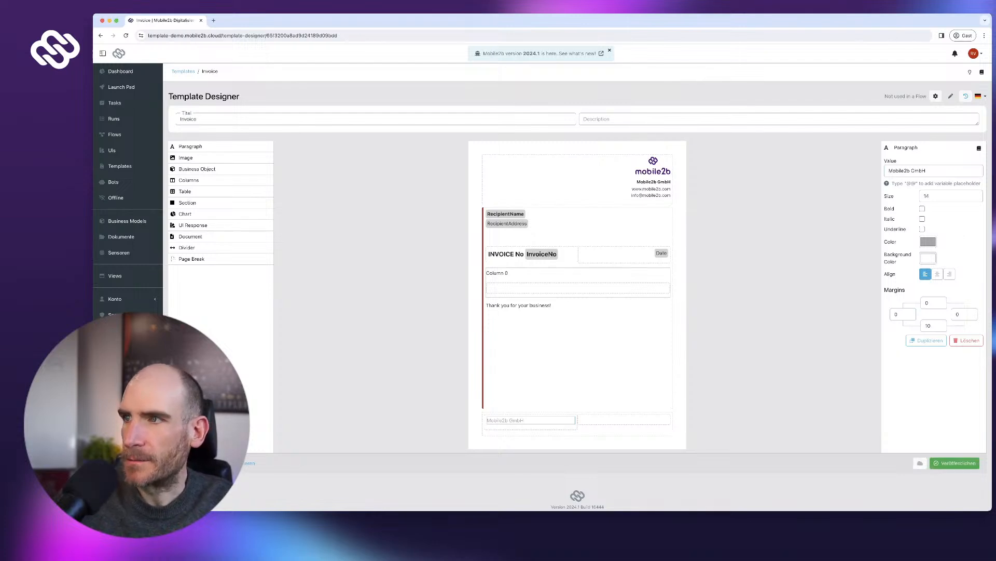
pyautogui.press('Return')
pyautogui.write('www.mobile2n.')
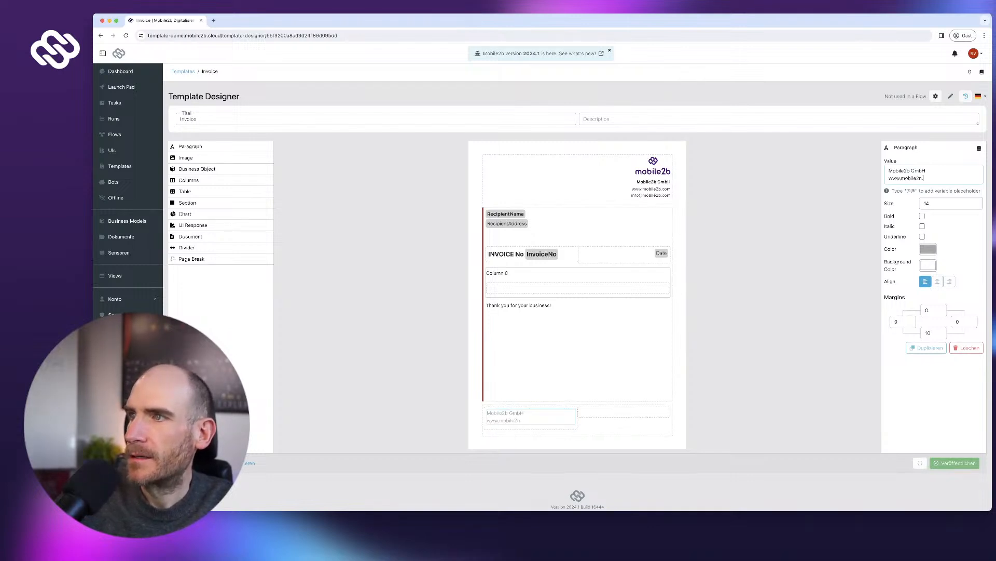
pyautogui.press('BackSpace')
pyautogui.press('BackSpace')
pyautogui.write('b.com')
pyautogui.press('Return')
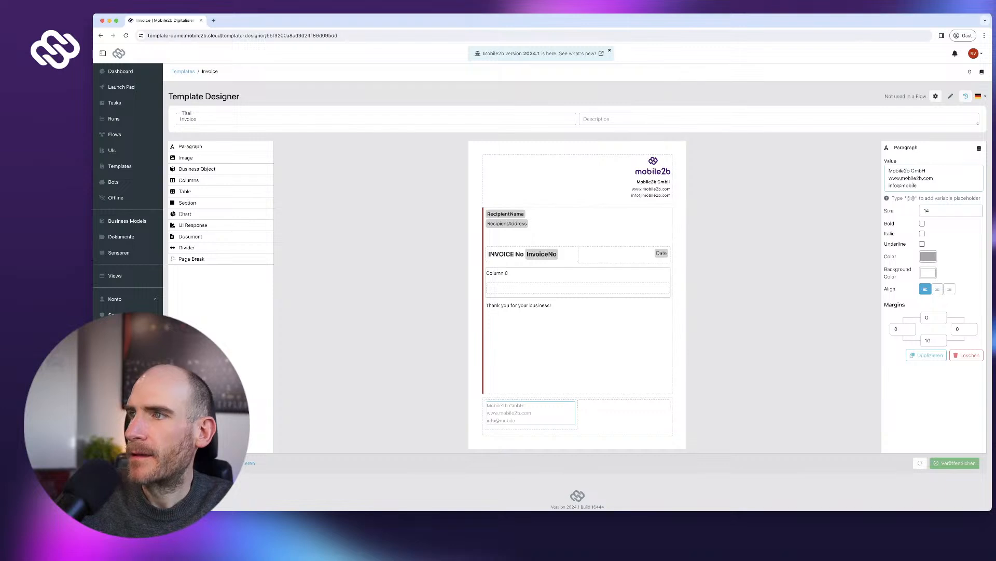
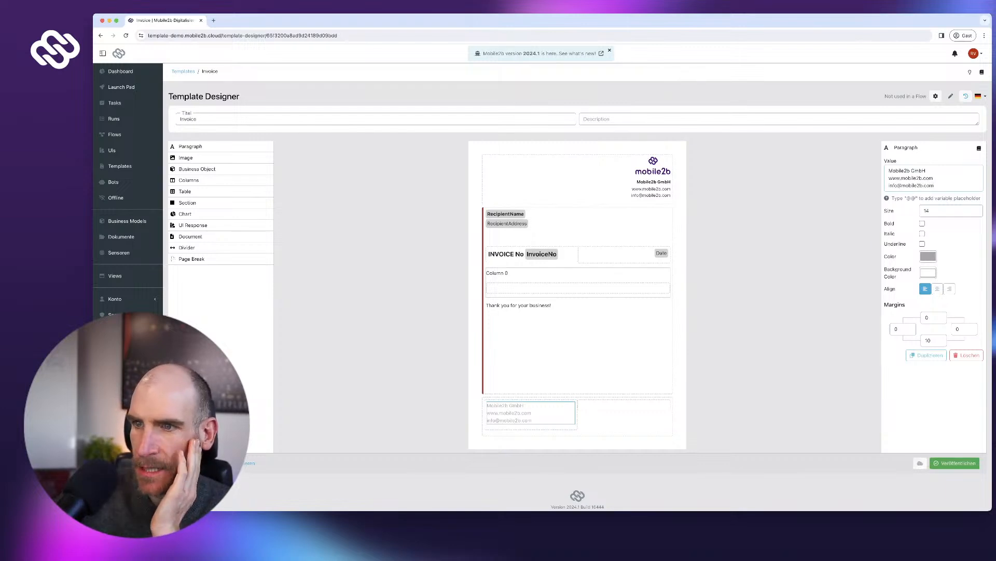
# - Duplicate the footer paragraph into the right column, replacing its text with twitter.com/mobile2b and facebook.com/mobile2b
pyautogui.click(927, 355)
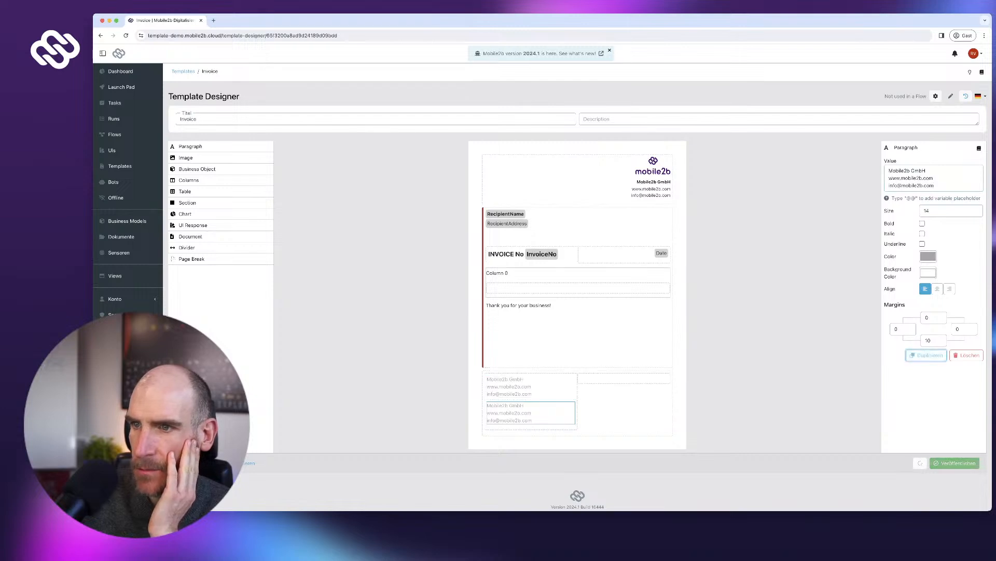
pyautogui.moveTo(531, 412); pyautogui.dragTo(623, 413)
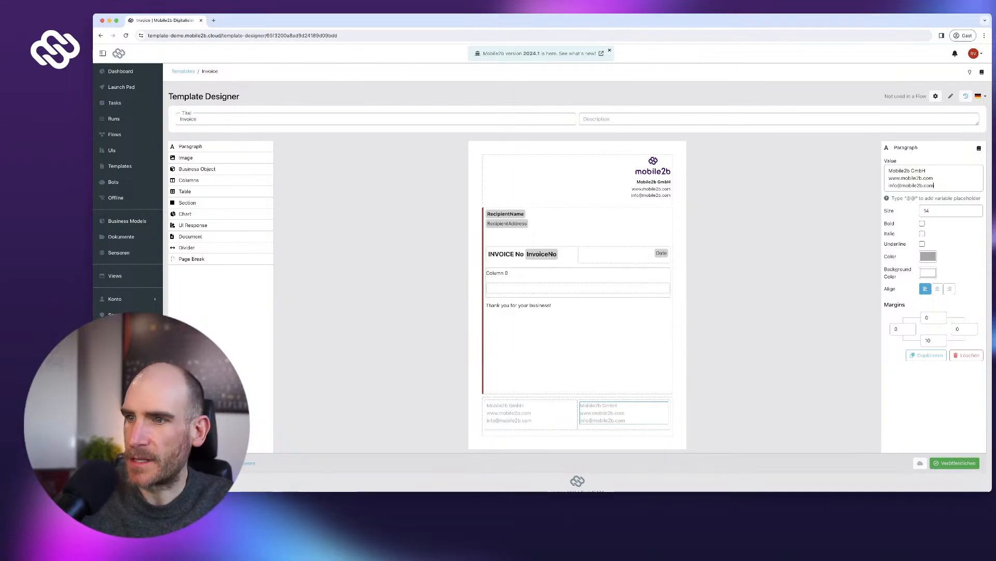
pyautogui.hotkey('ctrl', 'a')
pyautogui.write('twitter.com/mon')
pyautogui.press('BackSpace')
pyautogui.write('bile2b')
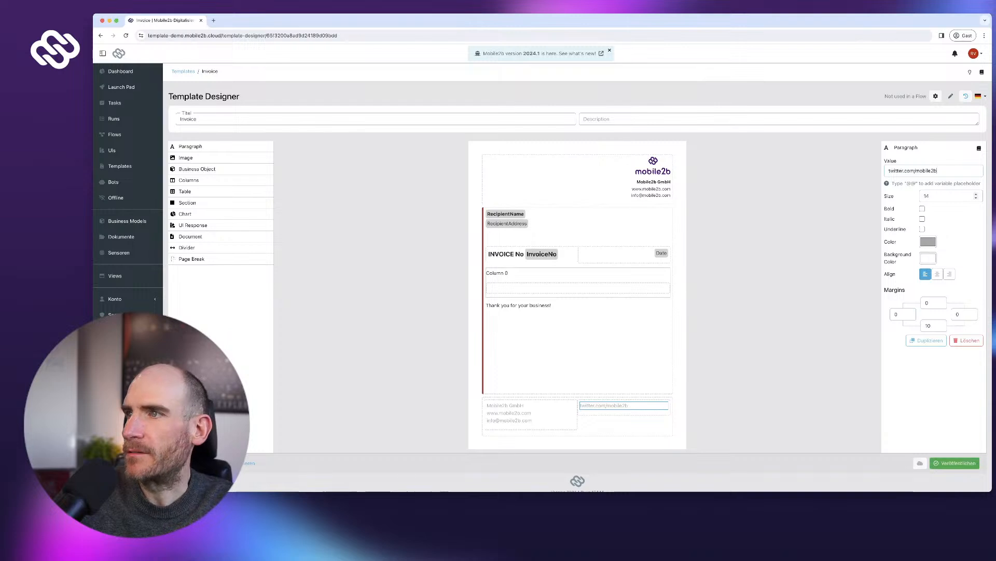
pyautogui.press('Return')
pyautogui.write('facebo')
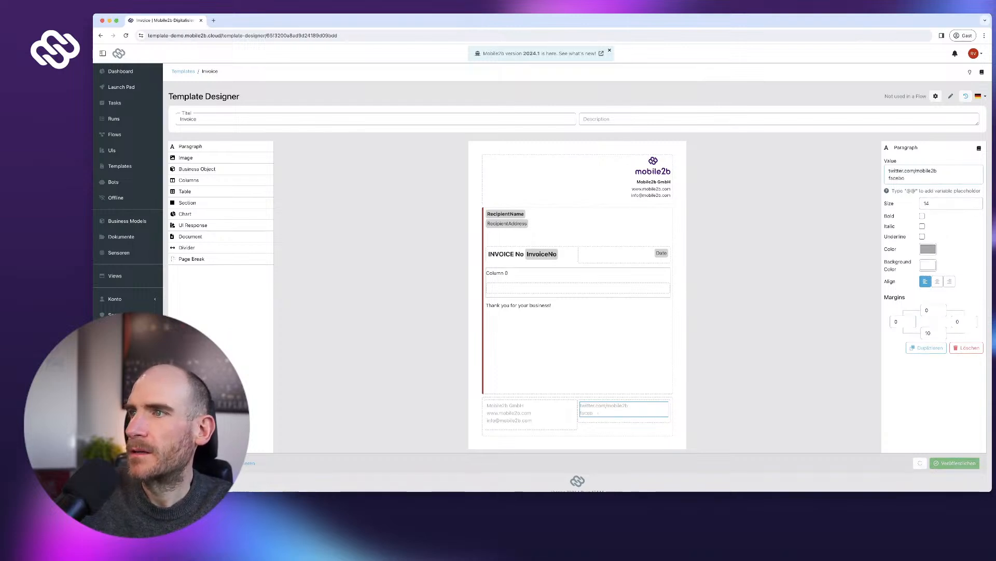
pyautogui.write('ok.com/mobile2b')
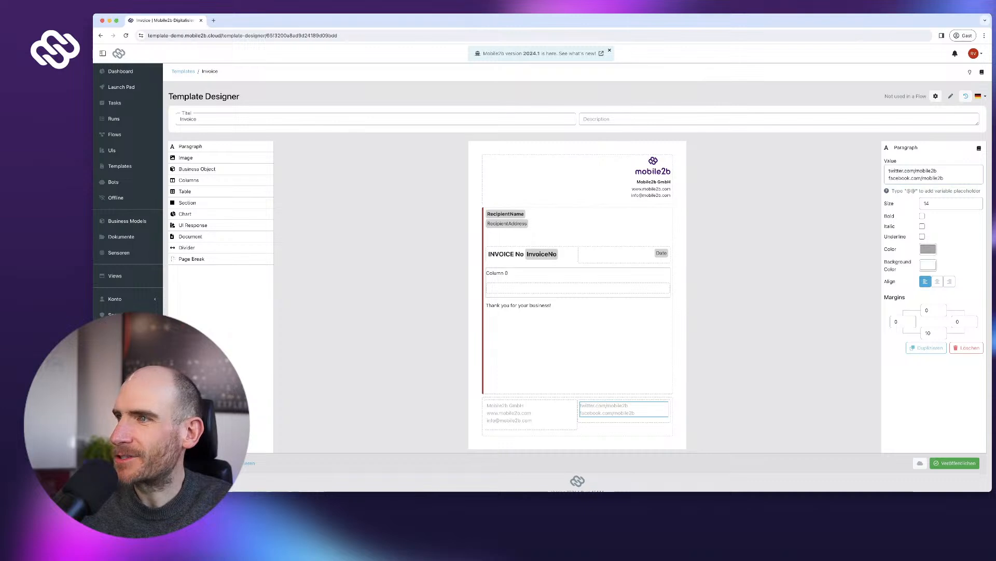
# - Reduce the text size of both footer paragraphs to 12
pyautogui.click(531, 413)
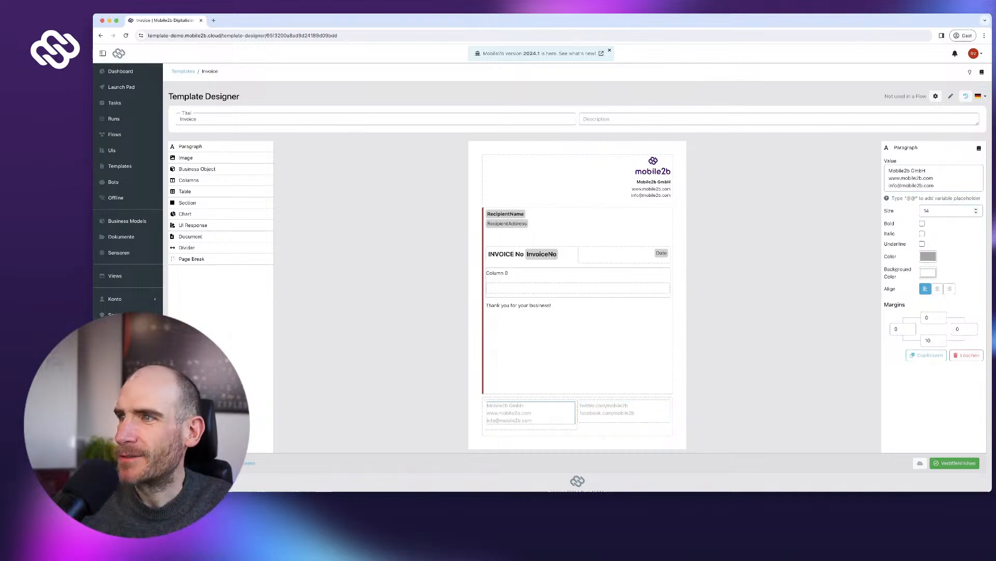
pyautogui.click(976, 212)
pyautogui.click(977, 212)
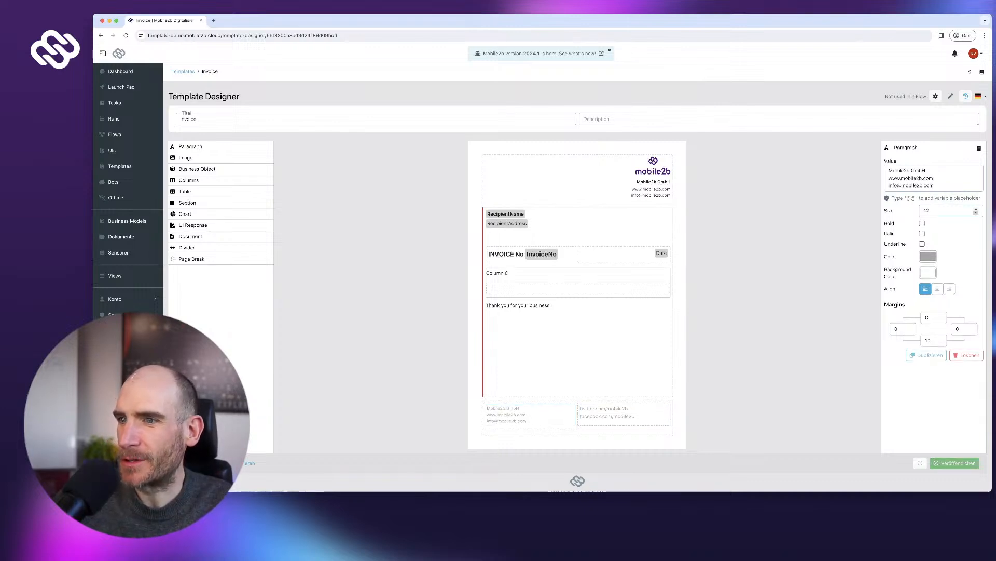
pyautogui.click(623, 413)
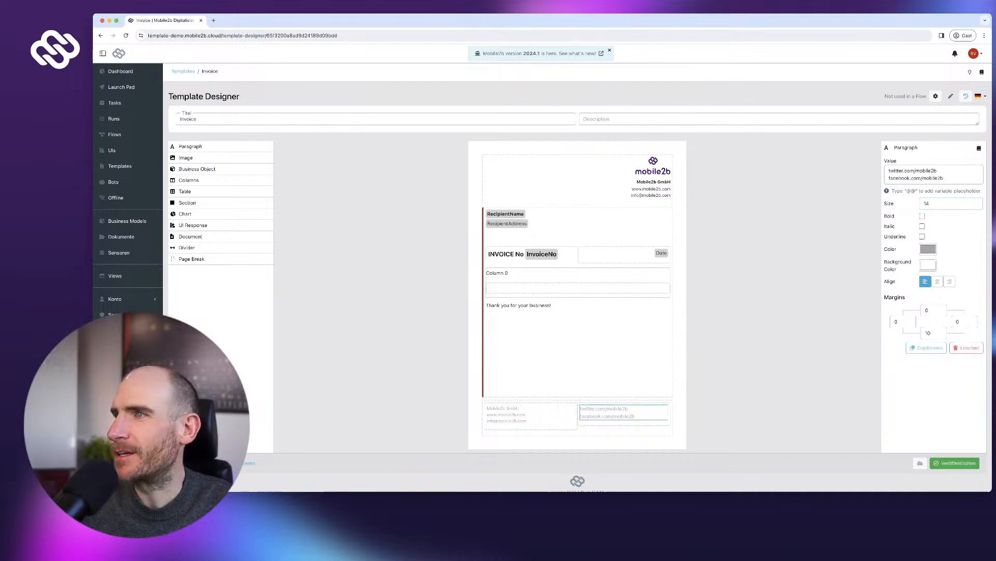
pyautogui.click(977, 205)
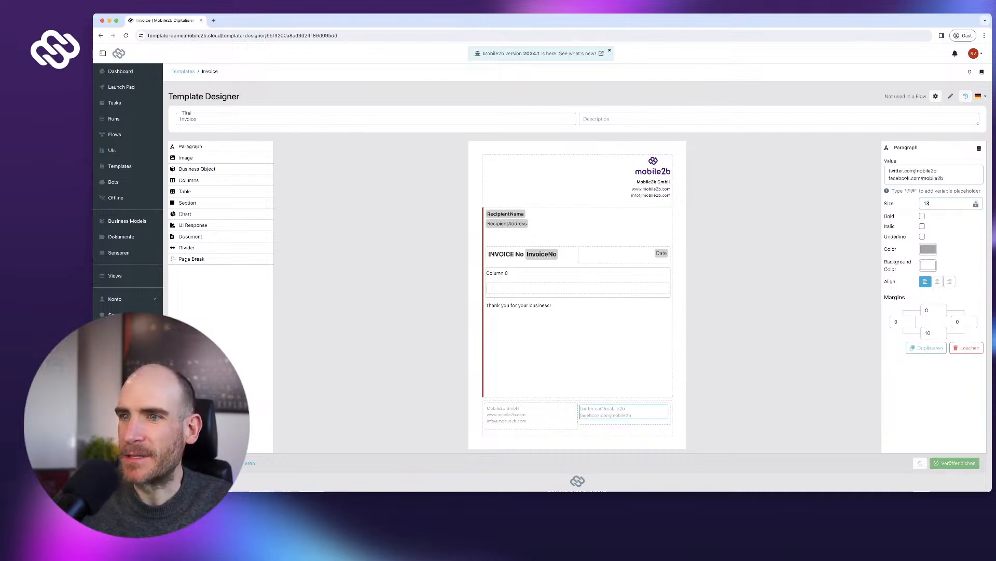
pyautogui.click(977, 206)
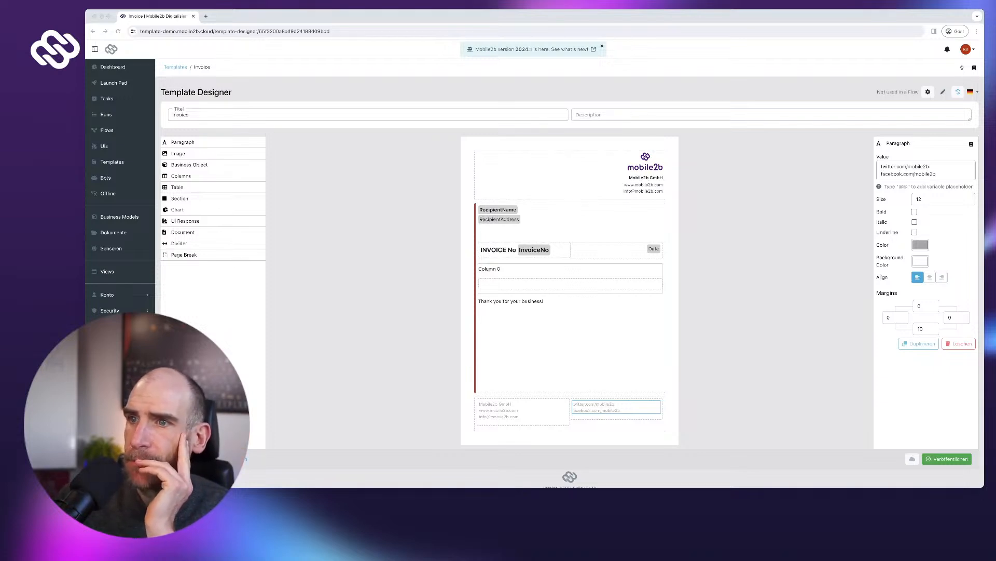
pyautogui.click(571, 270)
pyautogui.click(571, 271)
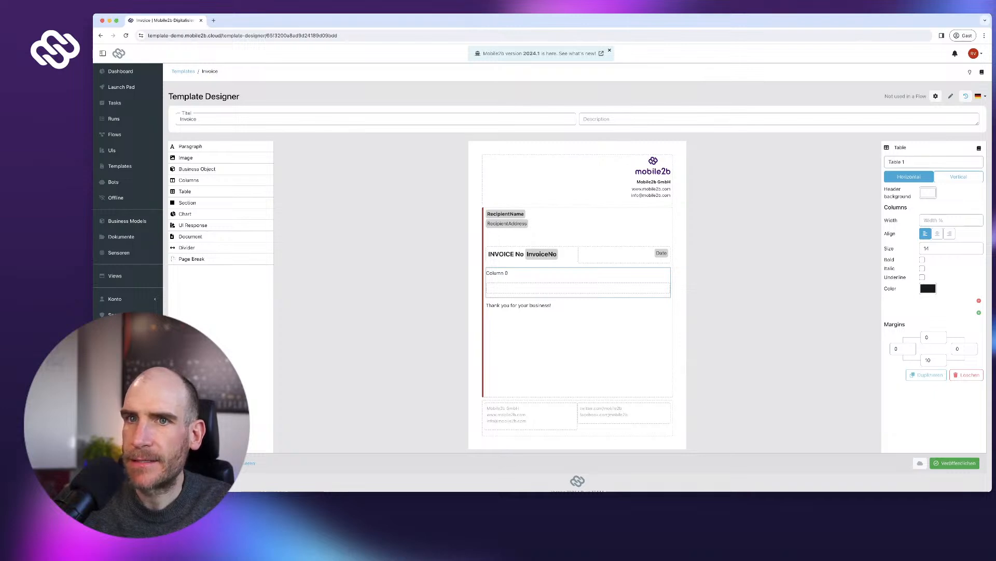
# - Place an 'Item No.' paragraph in the table's first cell
pyautogui.moveTo(190, 146); pyautogui.dragTo(550, 290)
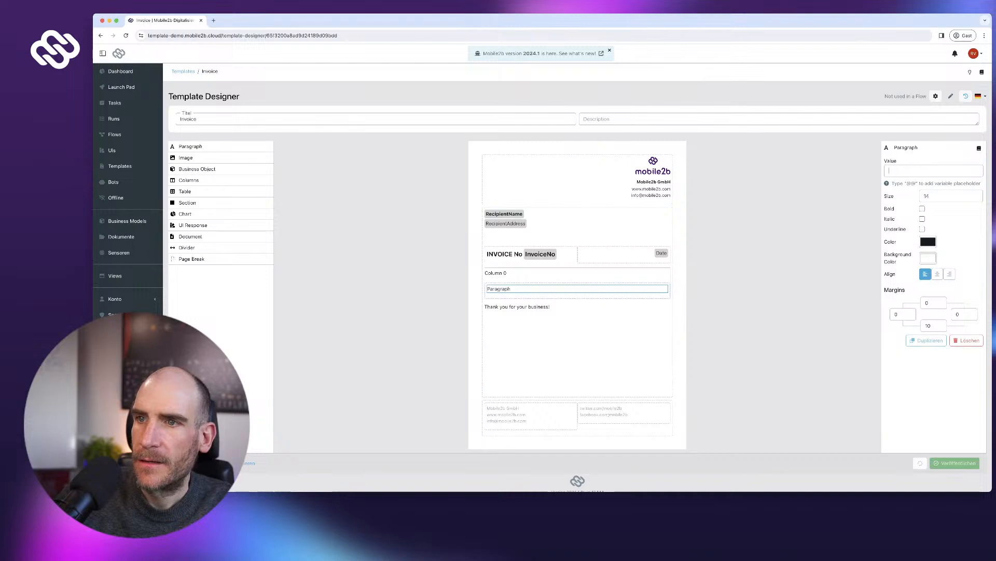
pyautogui.write('Item')
pyautogui.write('po.')
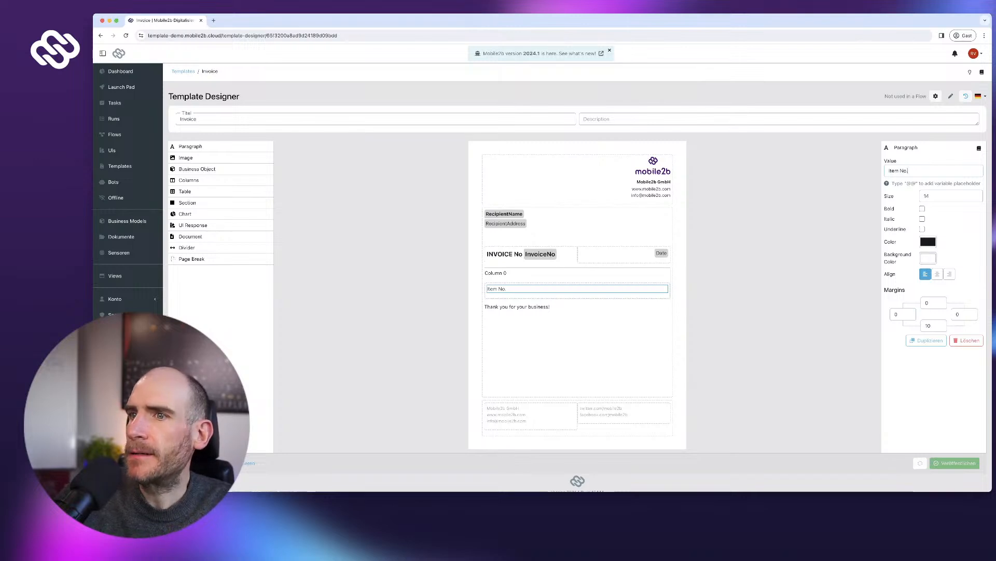
# - Add a second table column and put an 'Item Description' paragraph in its cell
pyautogui.click(577, 274)
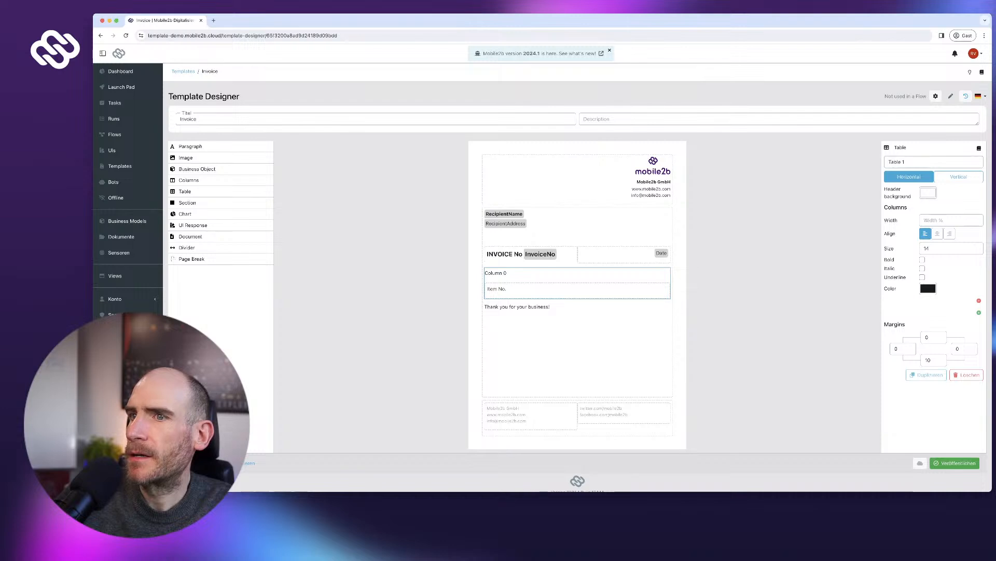
pyautogui.click(979, 312)
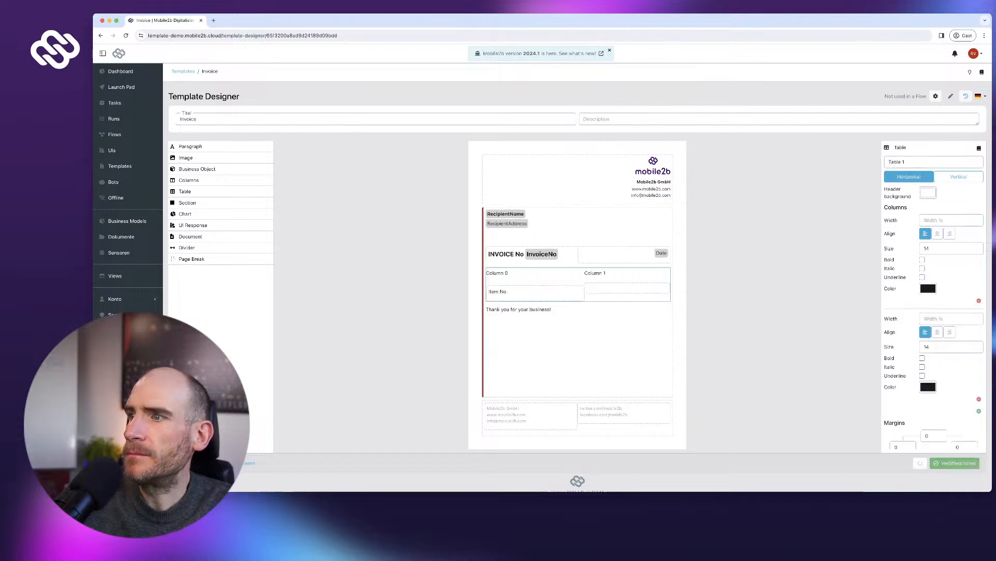
pyautogui.scroll(-1, 950, 306)
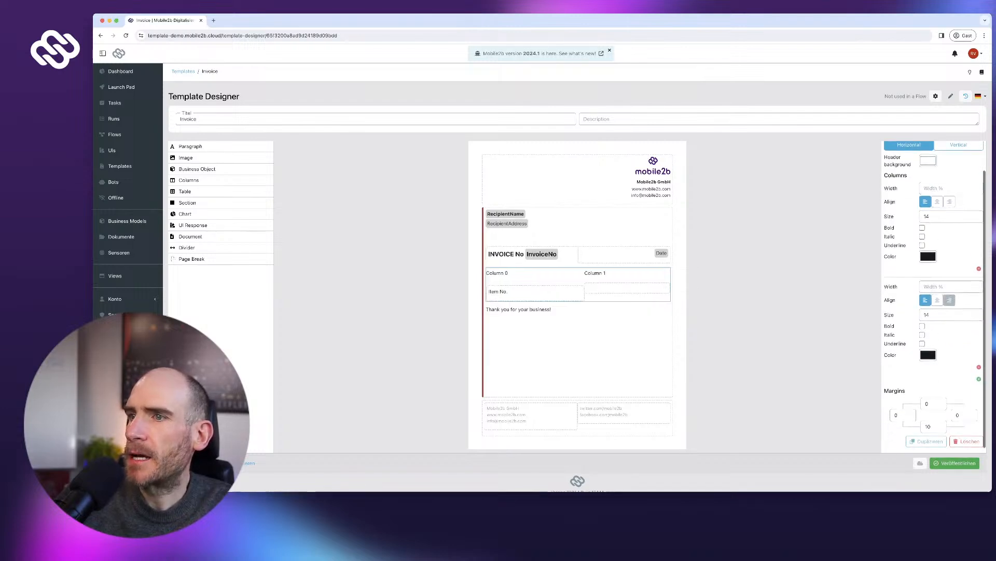
pyautogui.scroll(1, 950, 306)
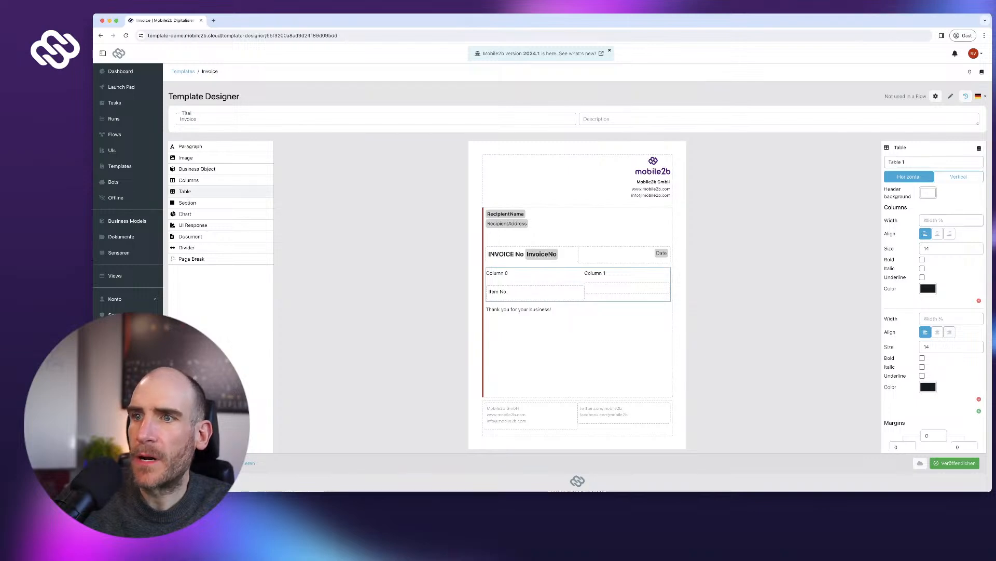
pyautogui.moveTo(190, 146); pyautogui.dragTo(626, 289)
pyautogui.write('Item Description')
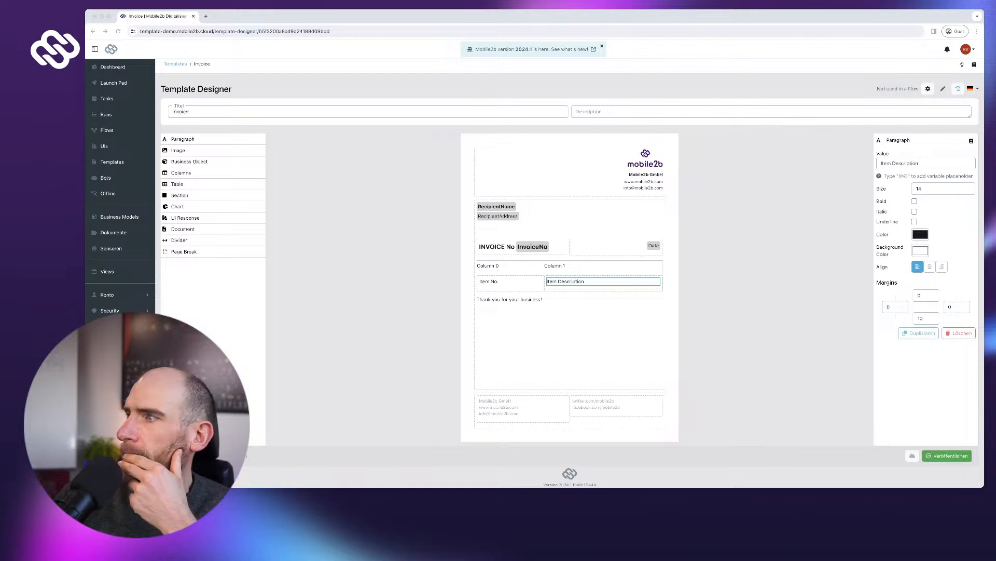
pyautogui.scroll(1, 570, 260)
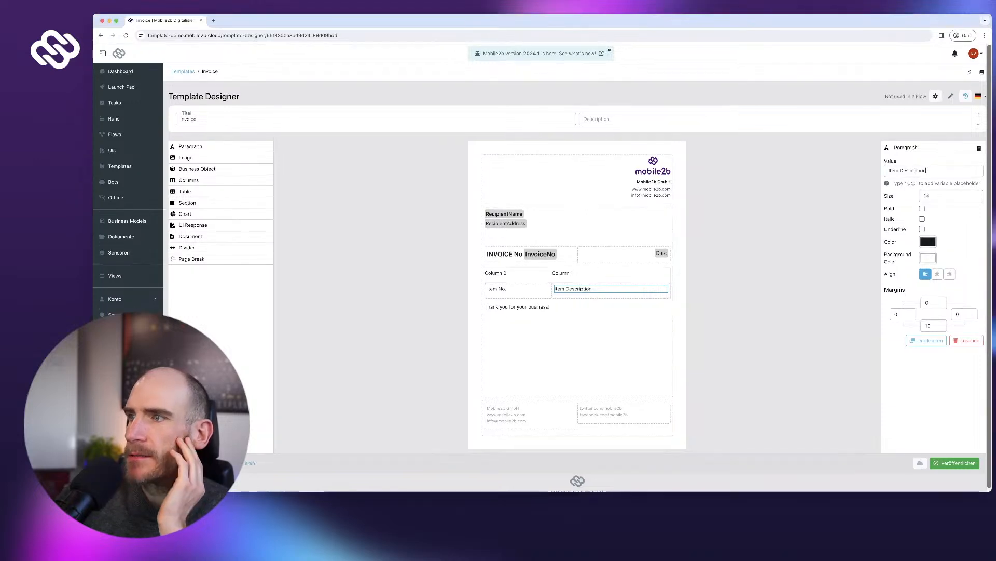
pyautogui.click(563, 271)
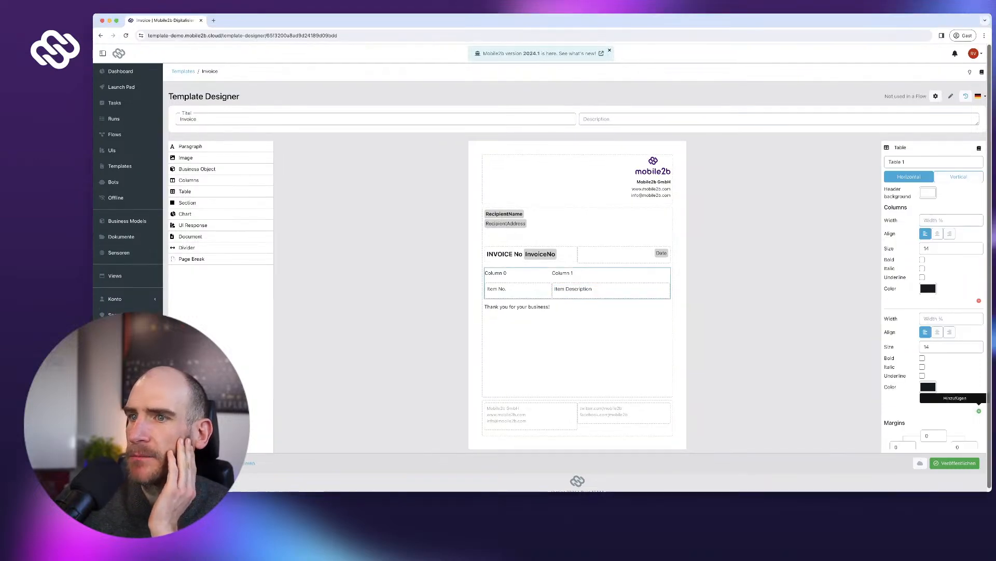
# - Add a third table column containing an 'Amount' paragraph
pyautogui.click(979, 411)
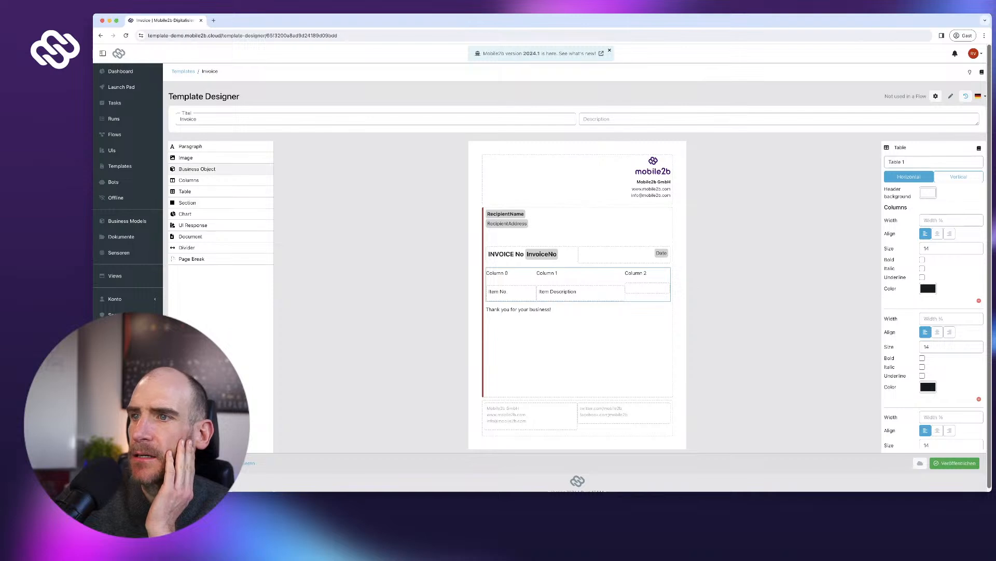
pyautogui.moveTo(197, 146); pyautogui.dragTo(208, 148)
pyautogui.moveTo(647, 288); pyautogui.dragTo(647, 291)
pyautogui.write('Amount')
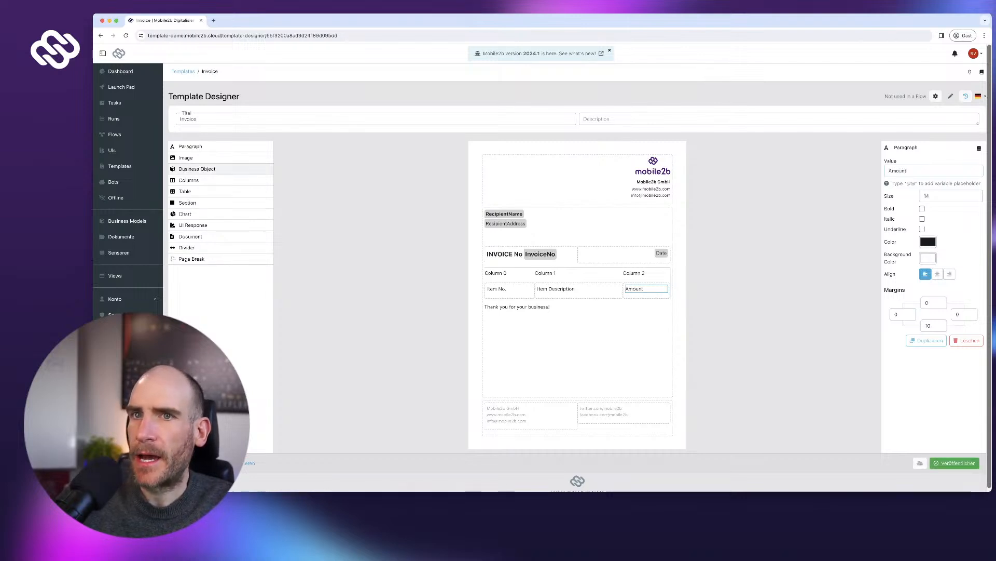
pyautogui.moveTo(191, 147); pyautogui.dragTo(646, 301)
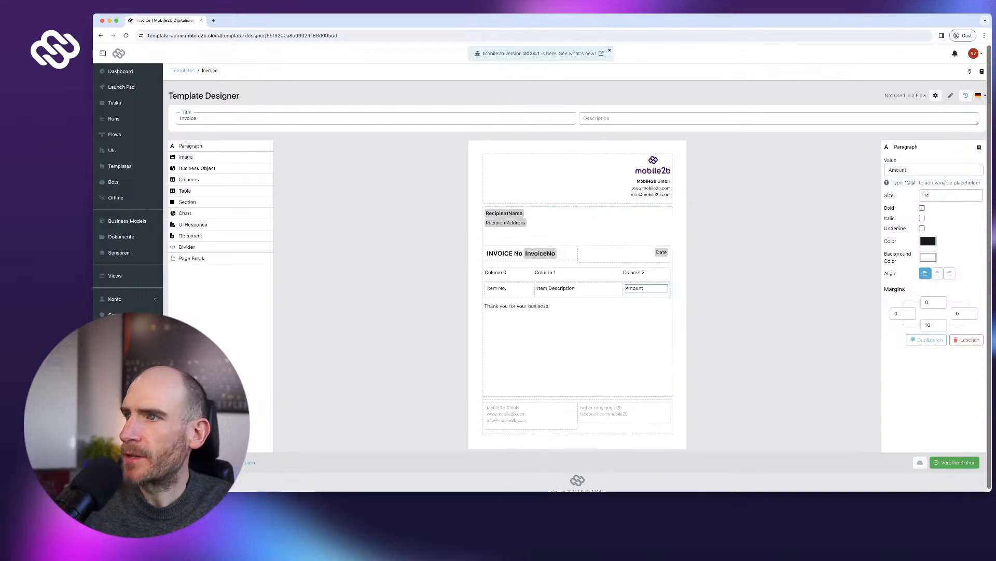
# - Give the table's header row a grey background and add columns up to six
pyautogui.click(634, 273)
pyautogui.scroll(-1, 635, 290)
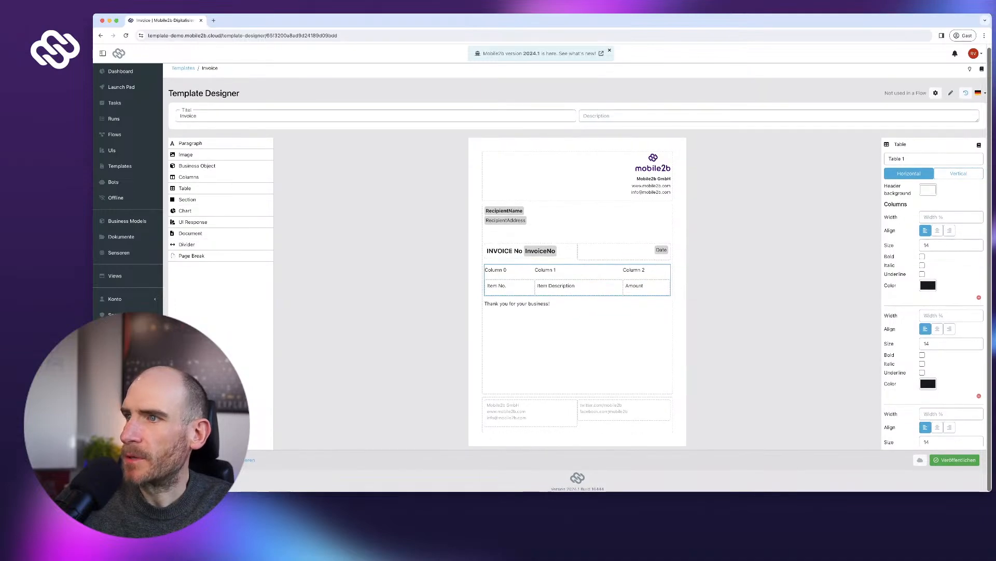
pyautogui.click(928, 190)
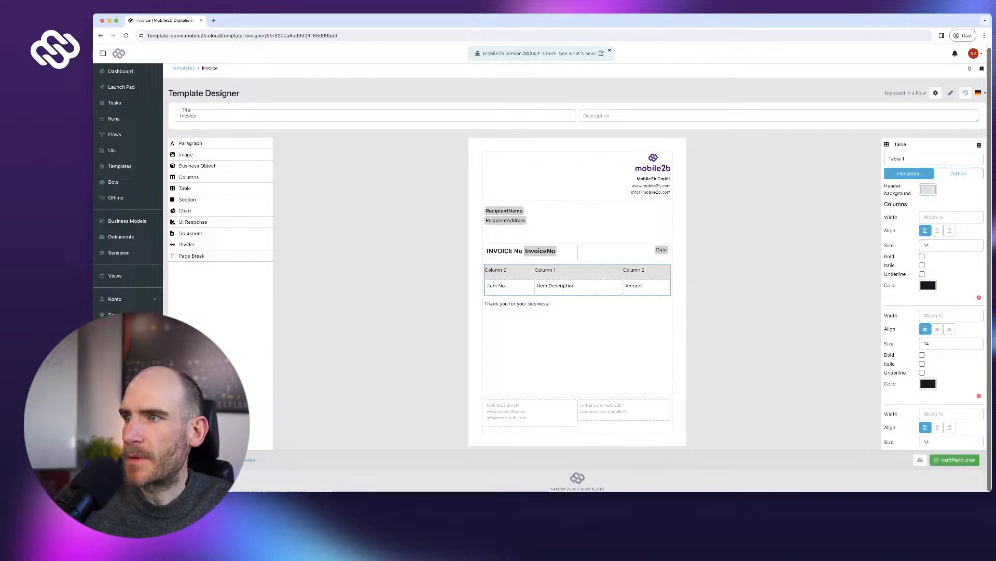
pyautogui.scroll(-3, 934, 321)
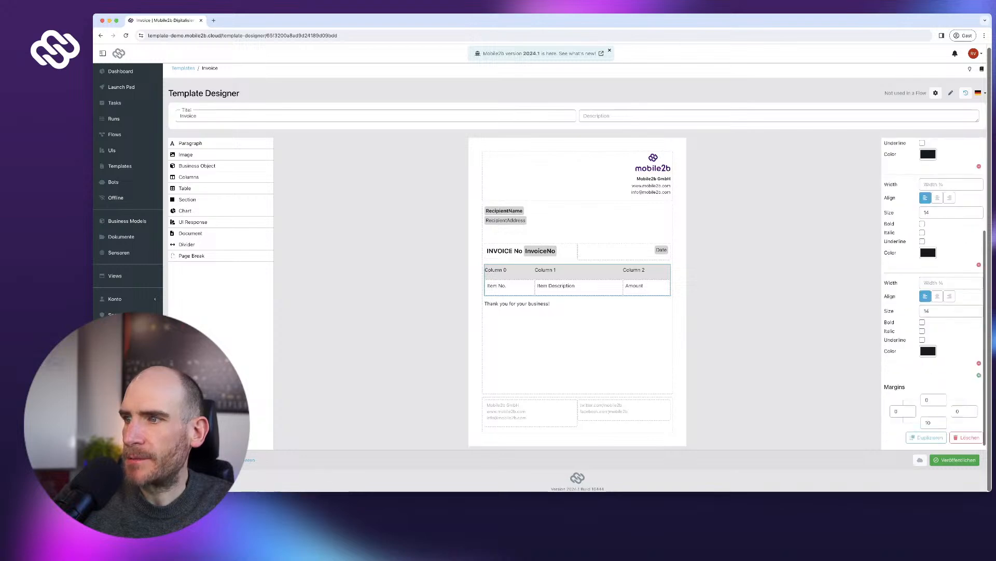
pyautogui.click(979, 374)
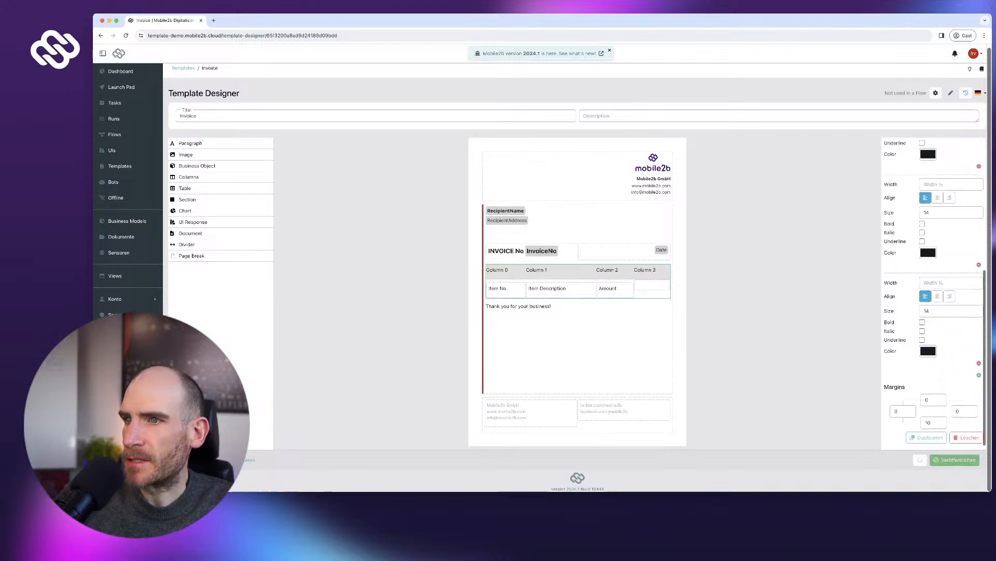
pyautogui.click(978, 362)
pyautogui.scroll(-2, 978, 374)
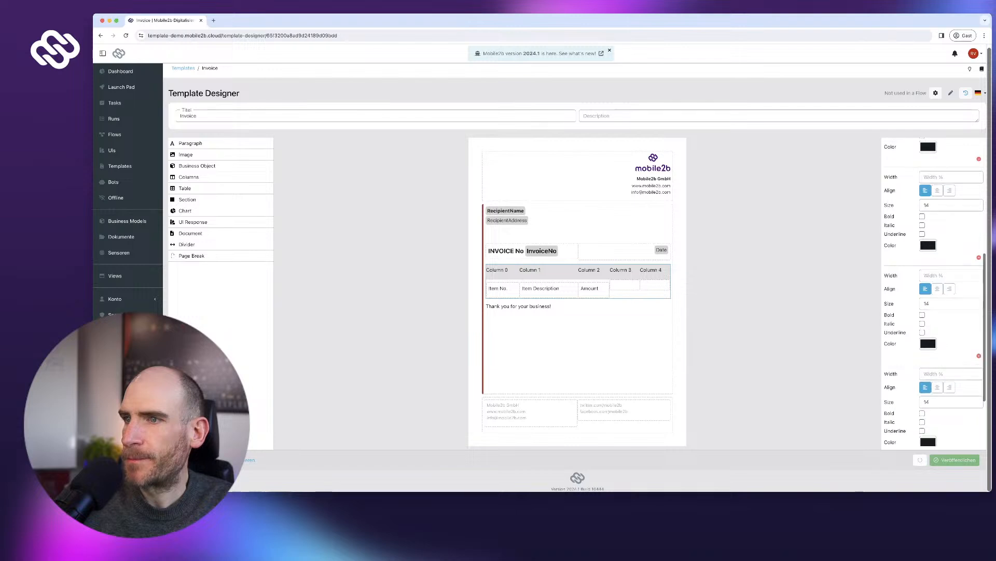
pyautogui.click(979, 404)
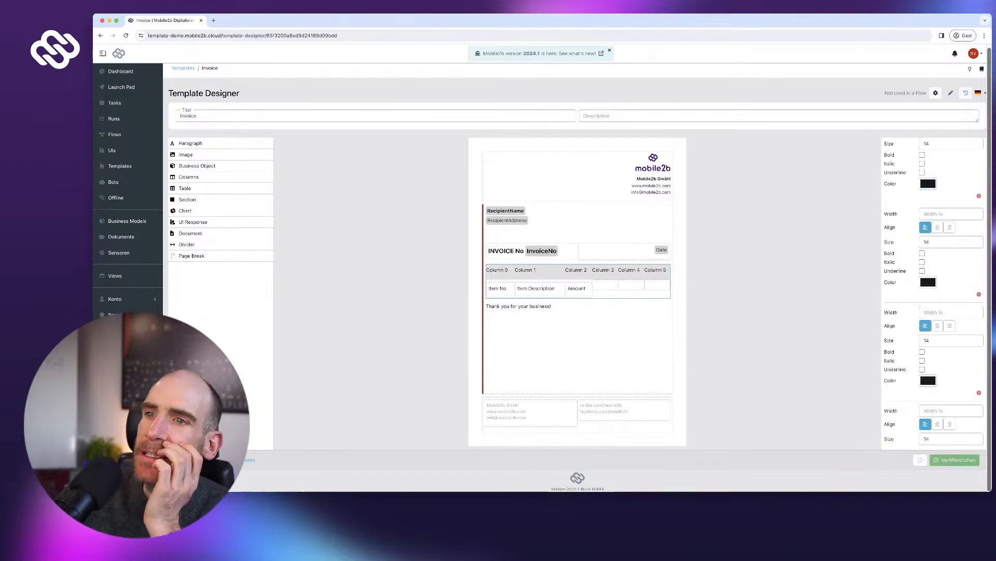
# - Inspect the Item No., Item Description and Amount cell paragraphs
pyautogui.click(499, 288)
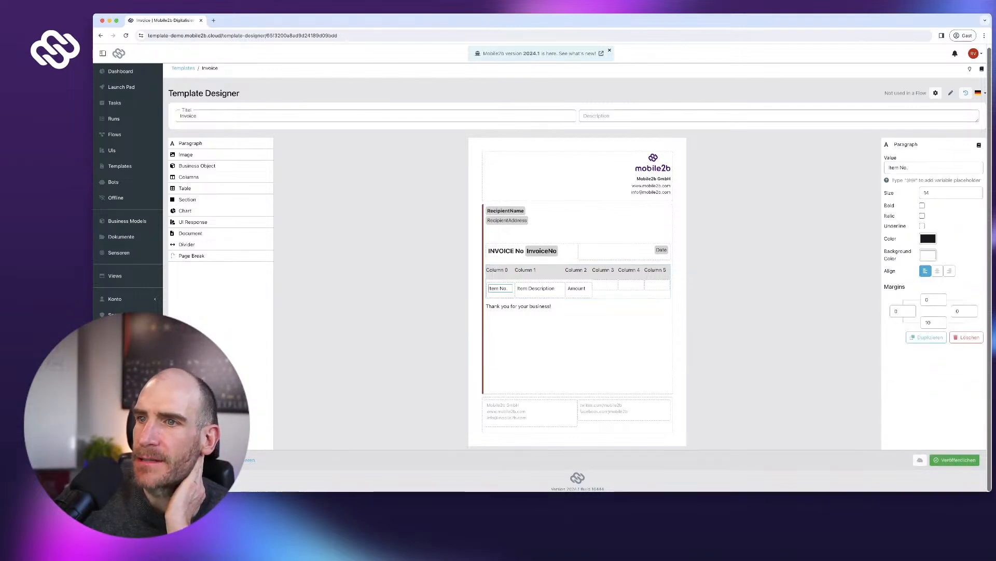
pyautogui.click(536, 288)
pyautogui.click(577, 288)
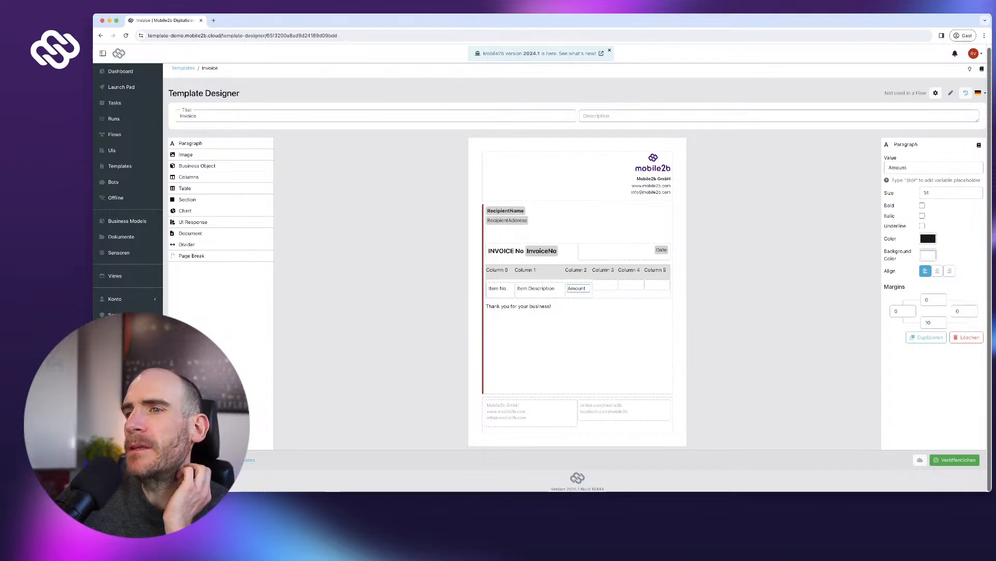
pyautogui.click(537, 288)
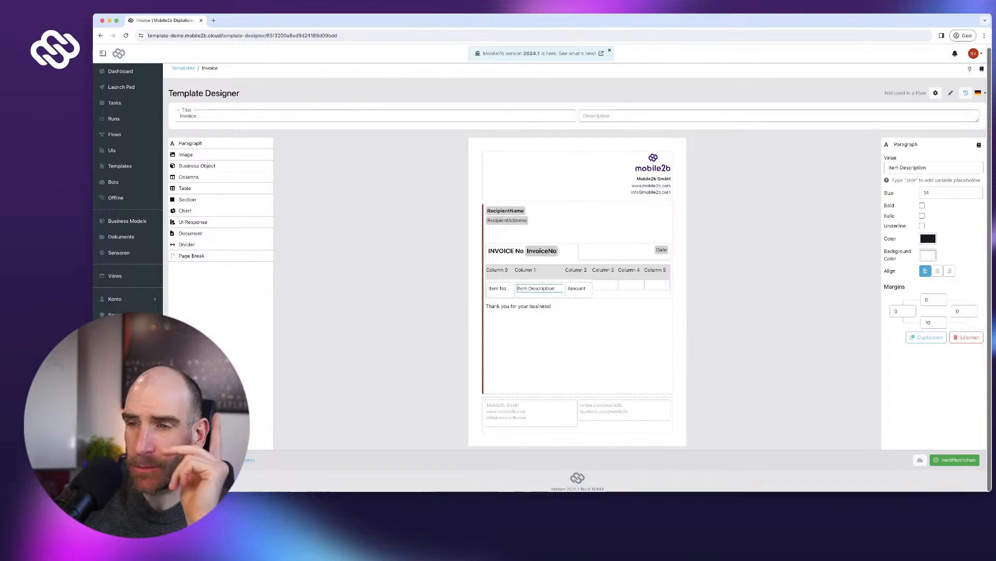
pyautogui.click(500, 288)
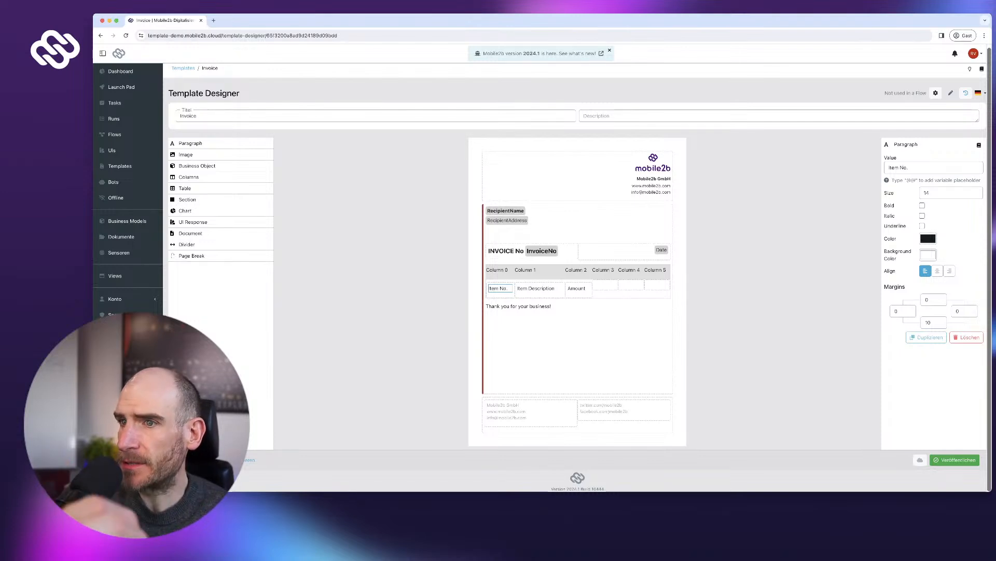
pyautogui.click(551, 271)
pyautogui.click(539, 288)
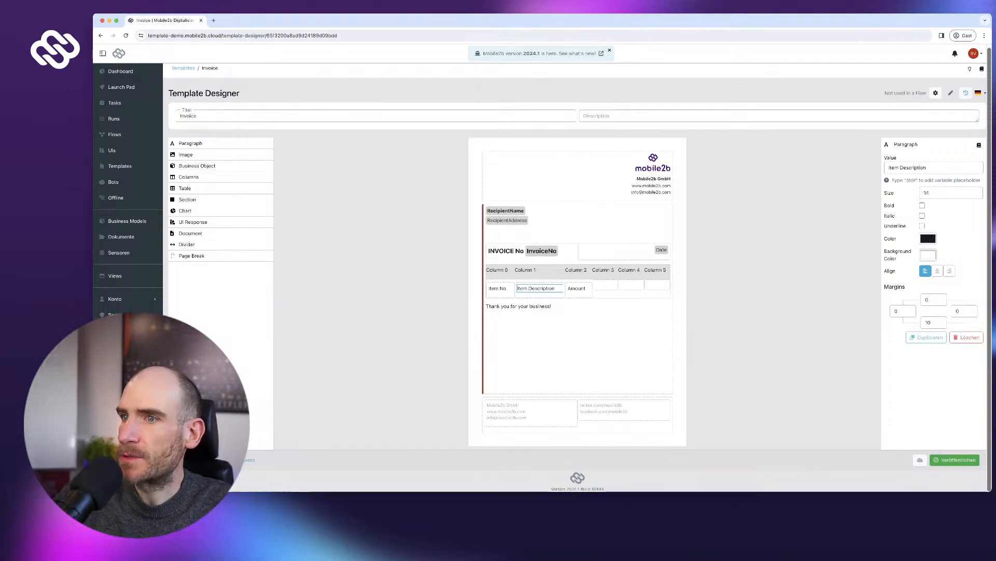
pyautogui.click(578, 288)
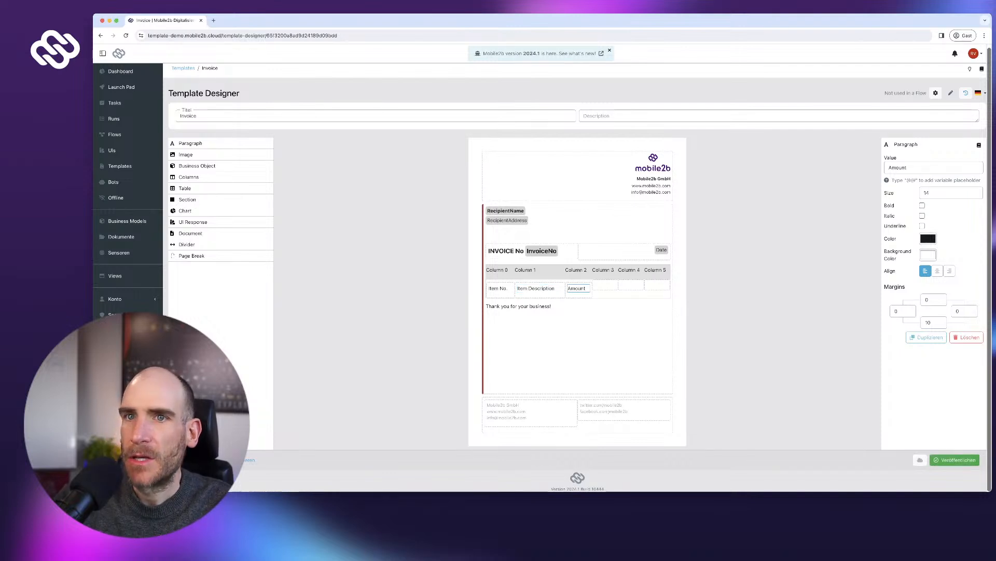
# - Add a 'Price per Unit' paragraph to the fourth column's cell
pyautogui.moveTo(191, 144); pyautogui.dragTo(604, 288)
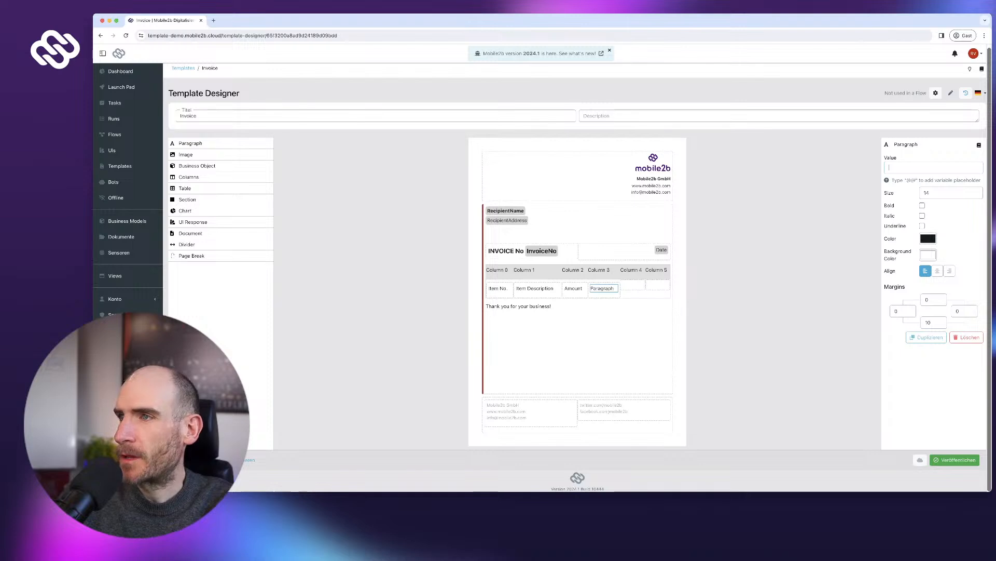
pyautogui.write('Pri')
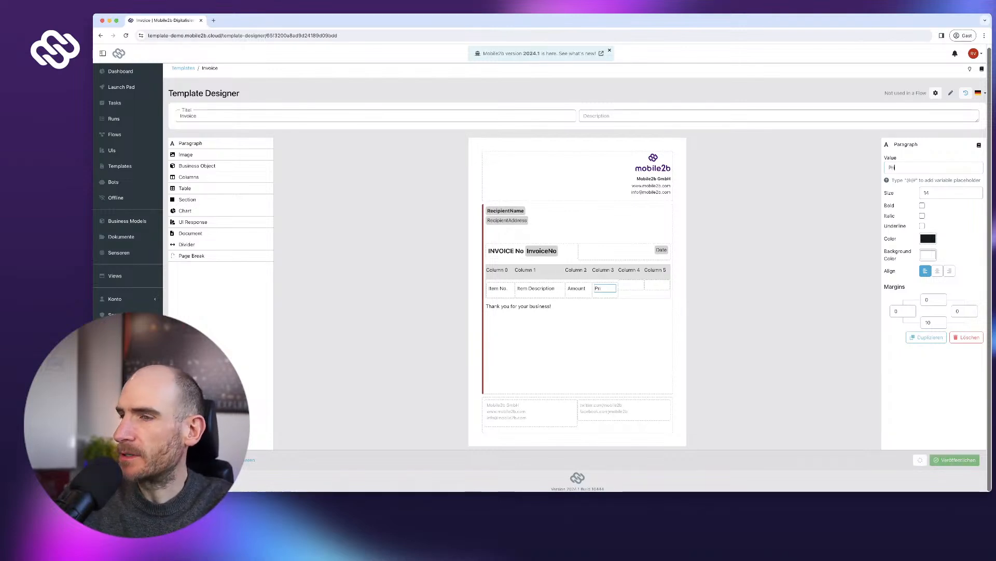
pyautogui.write('ce per Unit')
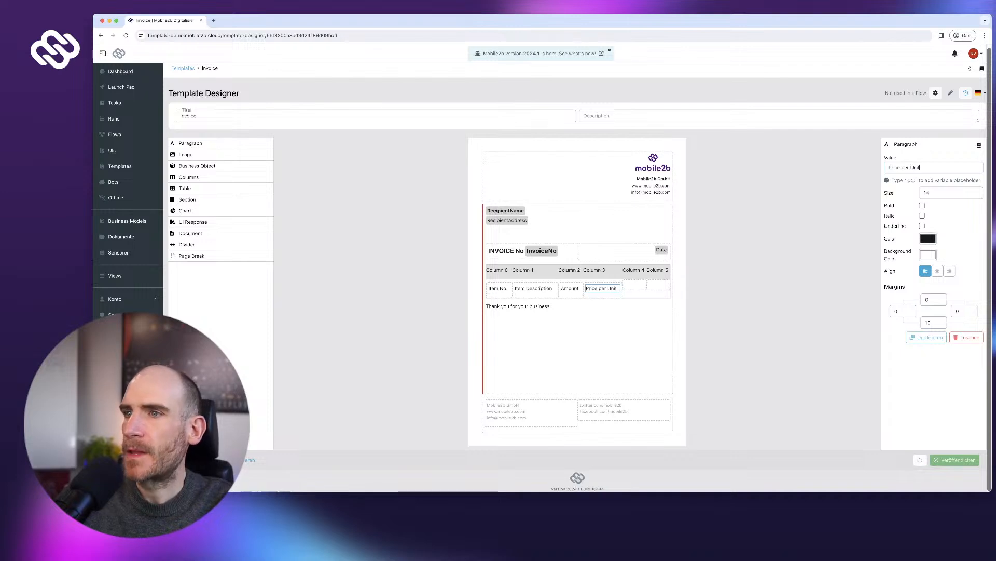
# - Delete the surplus Column 5 from the invoice table
pyautogui.scroll(-1, 602, 275)
pyautogui.click(602, 275)
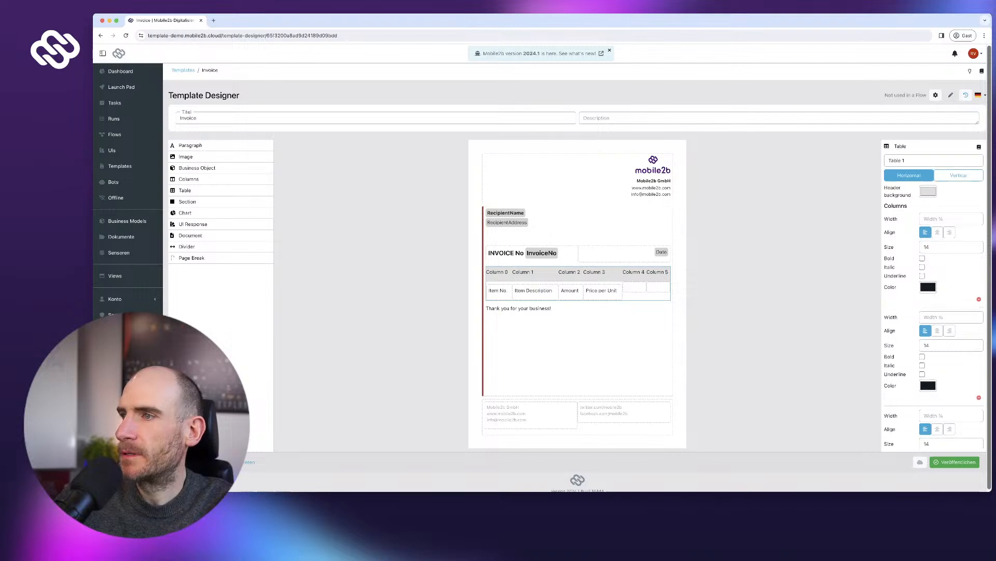
pyautogui.scroll(-3, 934, 296)
pyautogui.scroll(-2, 934, 295)
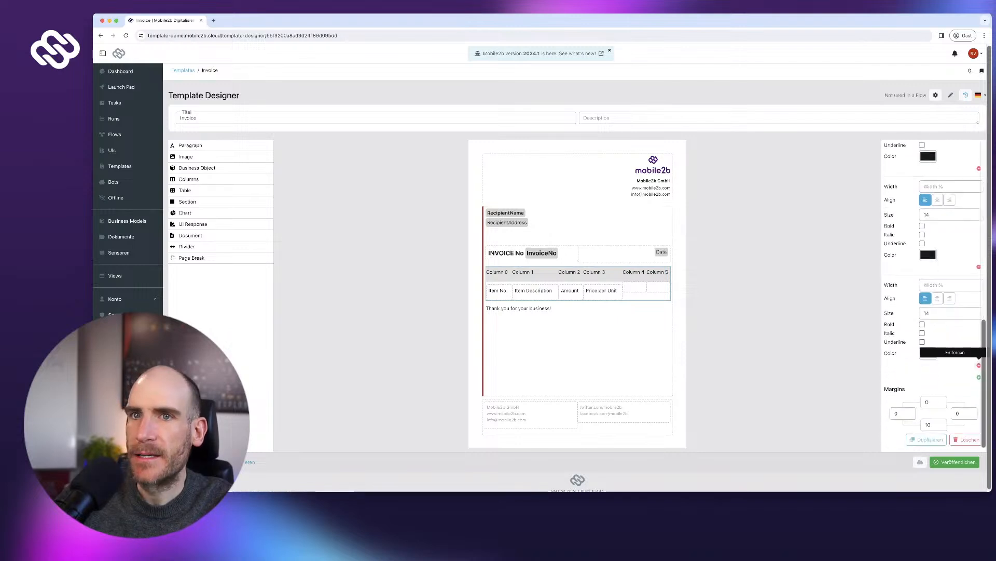
pyautogui.click(979, 364)
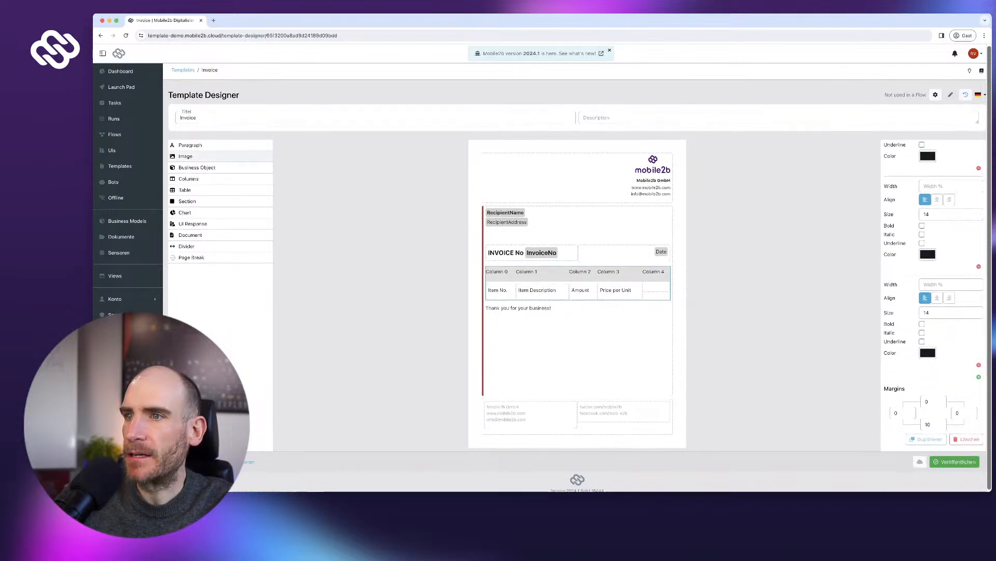
# - Add a bold 'Total' paragraph to the last column's cell
pyautogui.moveTo(190, 146); pyautogui.dragTo(653, 289)
pyautogui.write('Total')
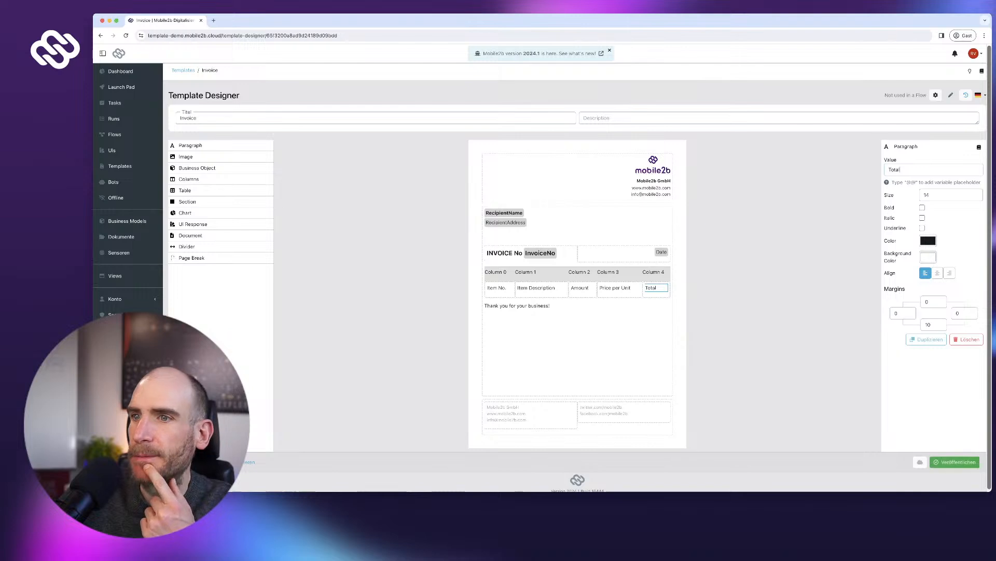
pyautogui.click(922, 208)
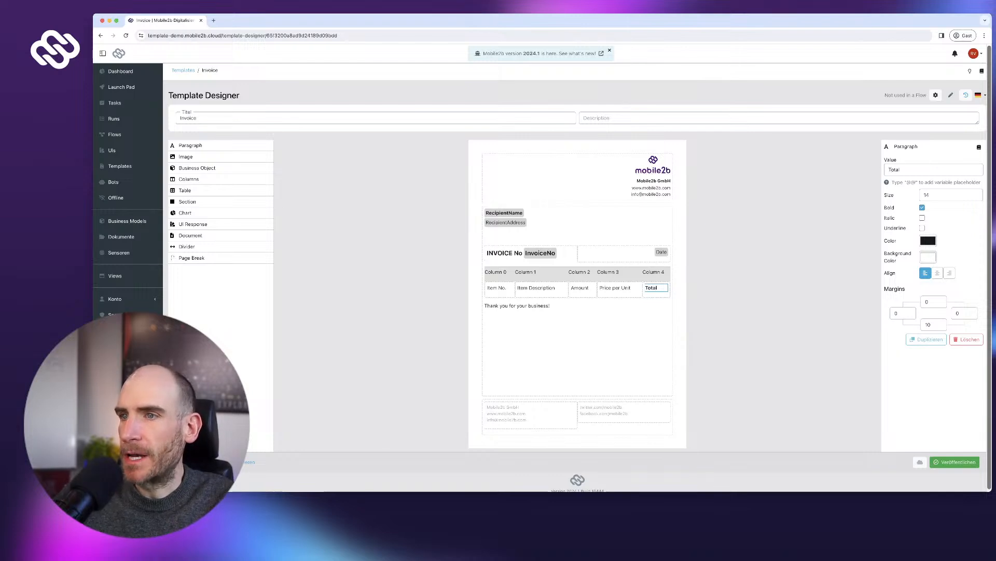
pyautogui.click(617, 272)
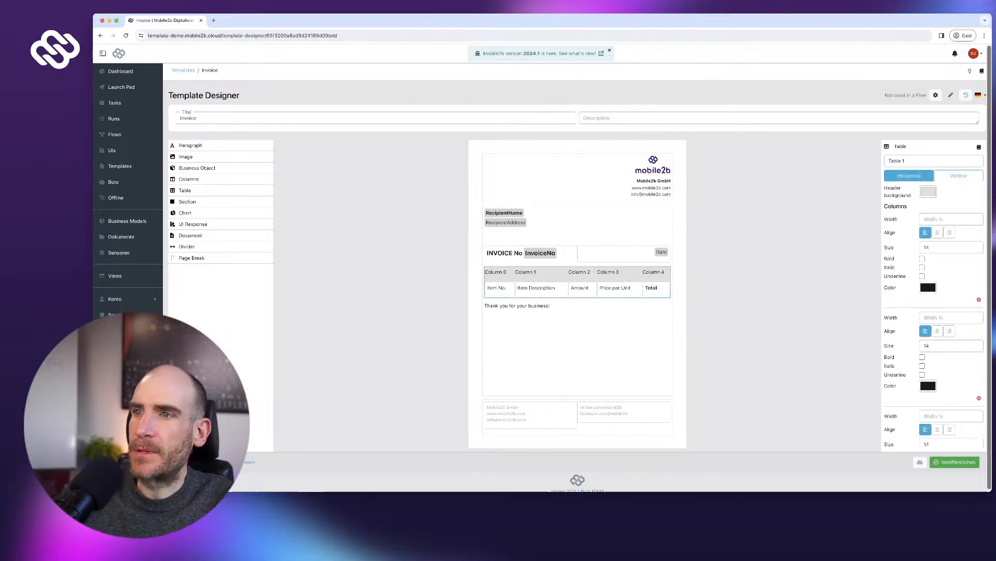
# - Rename the Amount heading to 'Amount of units'
pyautogui.click(616, 288)
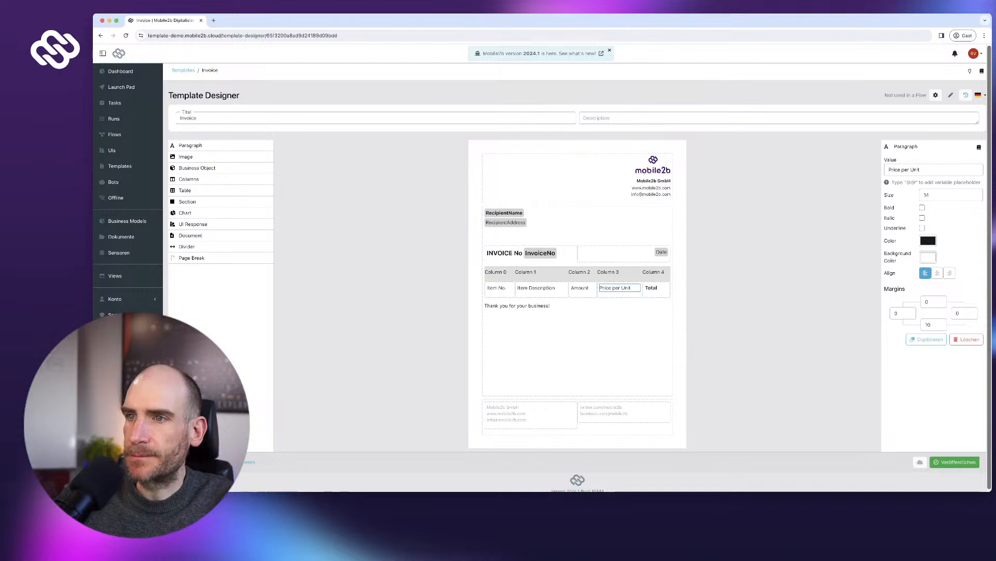
pyautogui.click(582, 289)
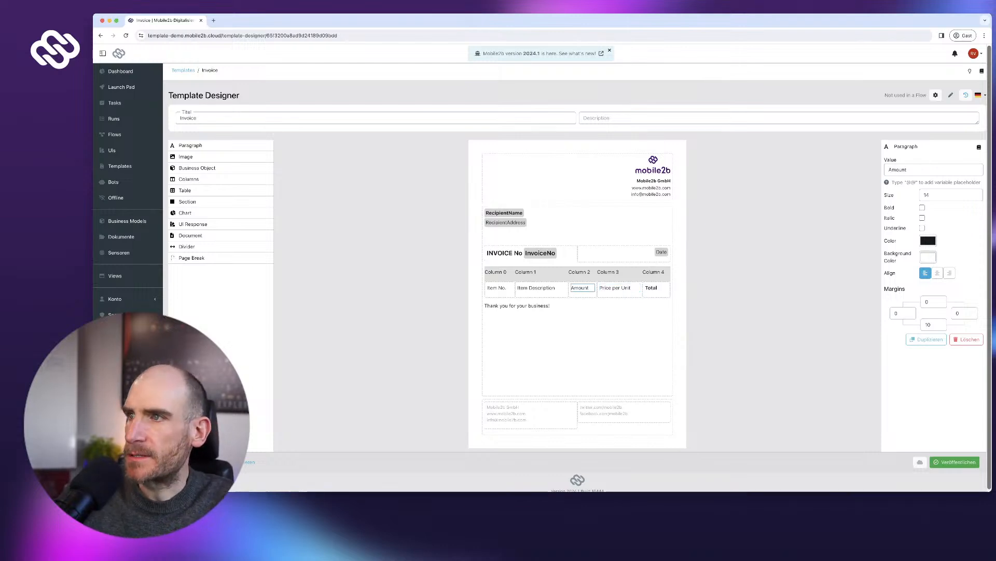
pyautogui.write('of units')
# - Set the table's last three column widths to 15 and the first column's width to 8
pyautogui.click(577, 272)
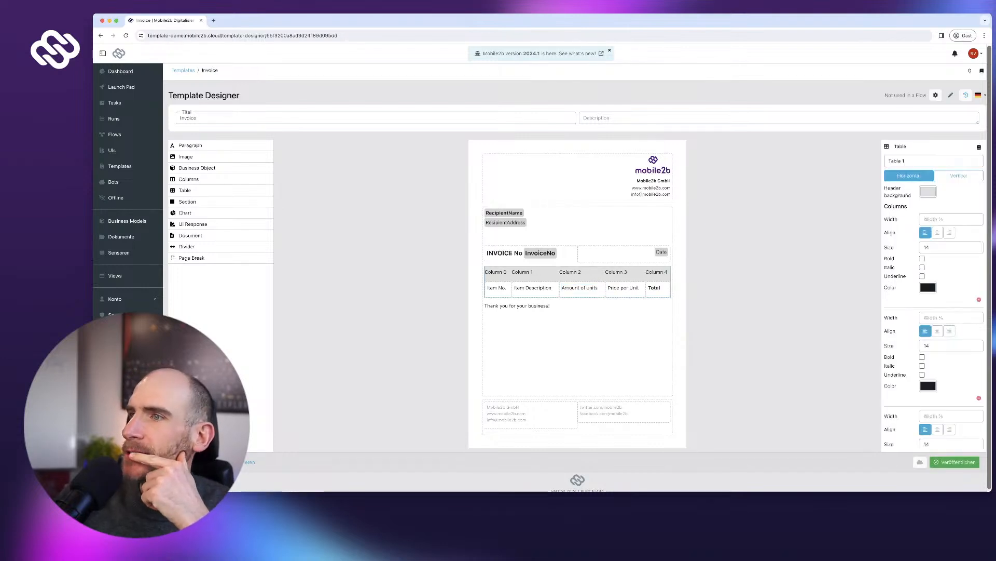
pyautogui.scroll(1, 951, 247)
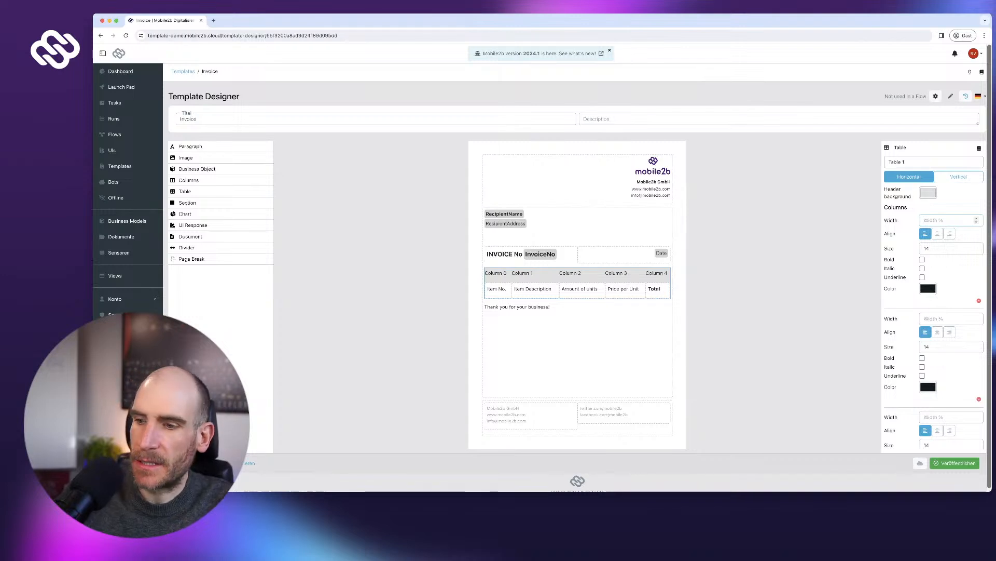
pyautogui.write('10')
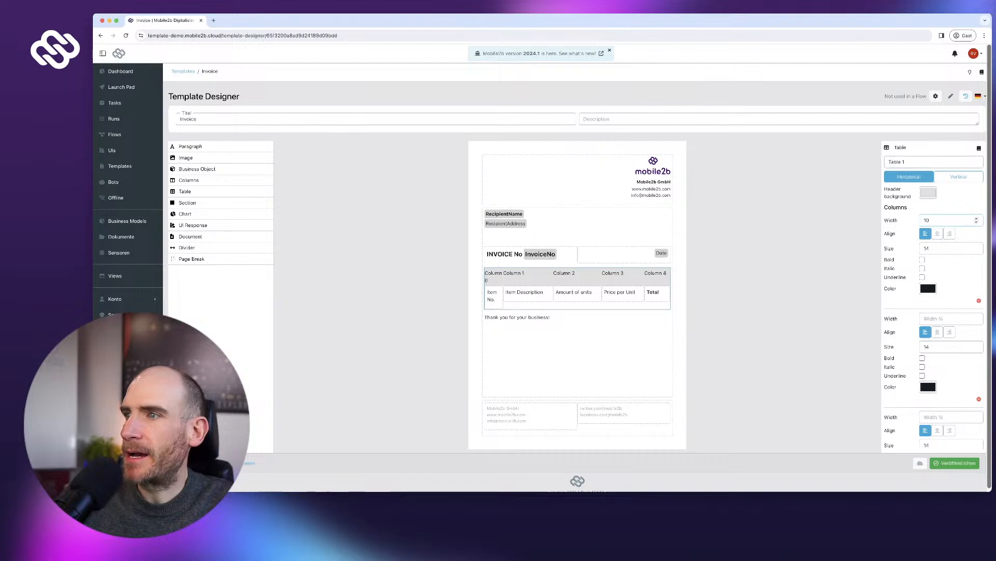
pyautogui.scroll(-3, 934, 312)
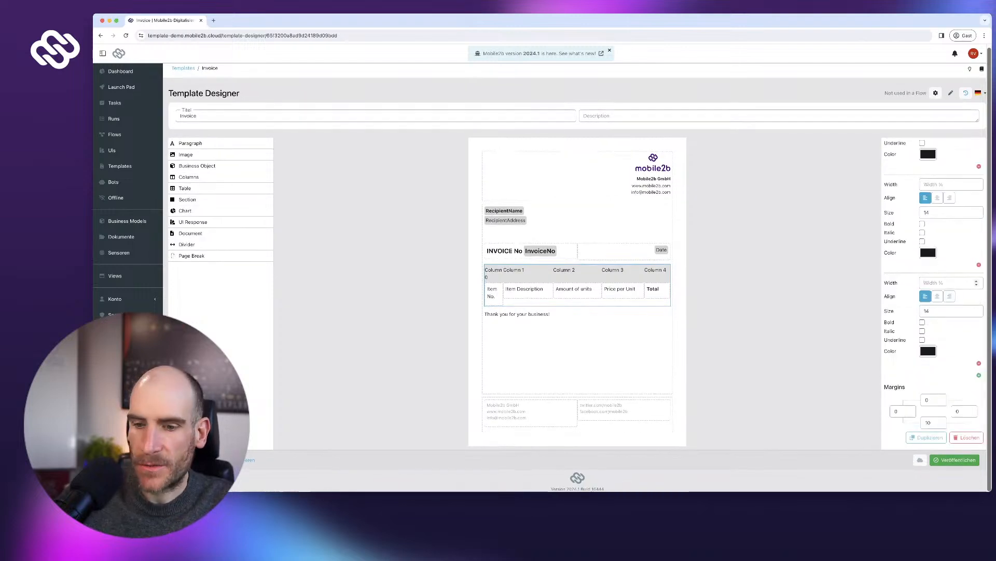
pyautogui.write('15')
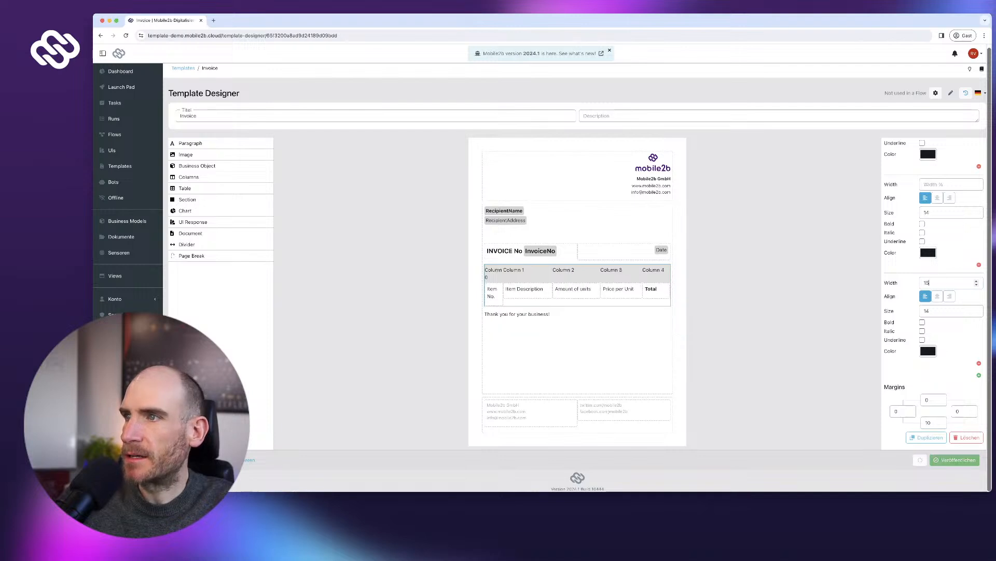
pyautogui.scroll(1, 937, 211)
pyautogui.click(929, 199)
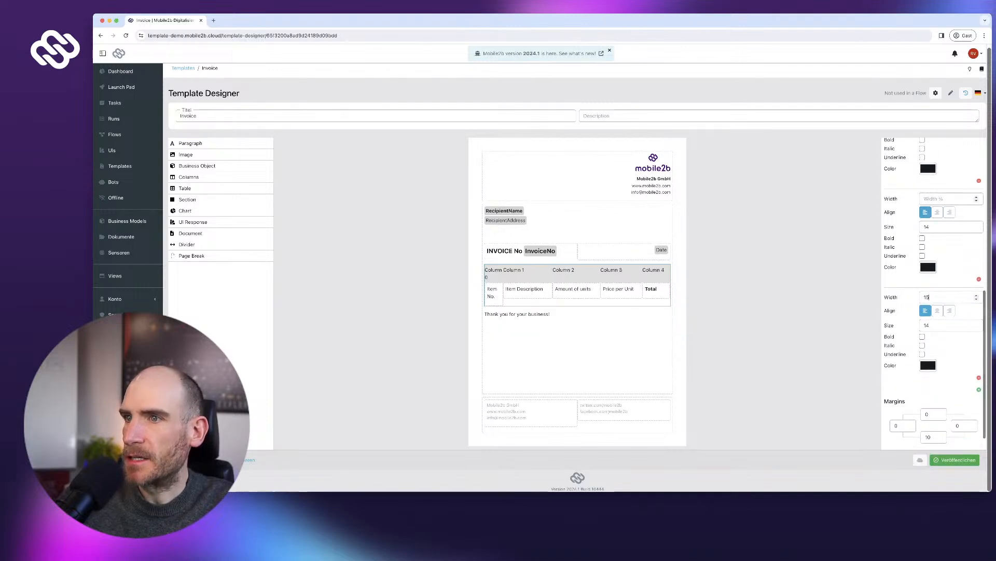
pyautogui.write('15')
pyautogui.scroll(1, 927, 212)
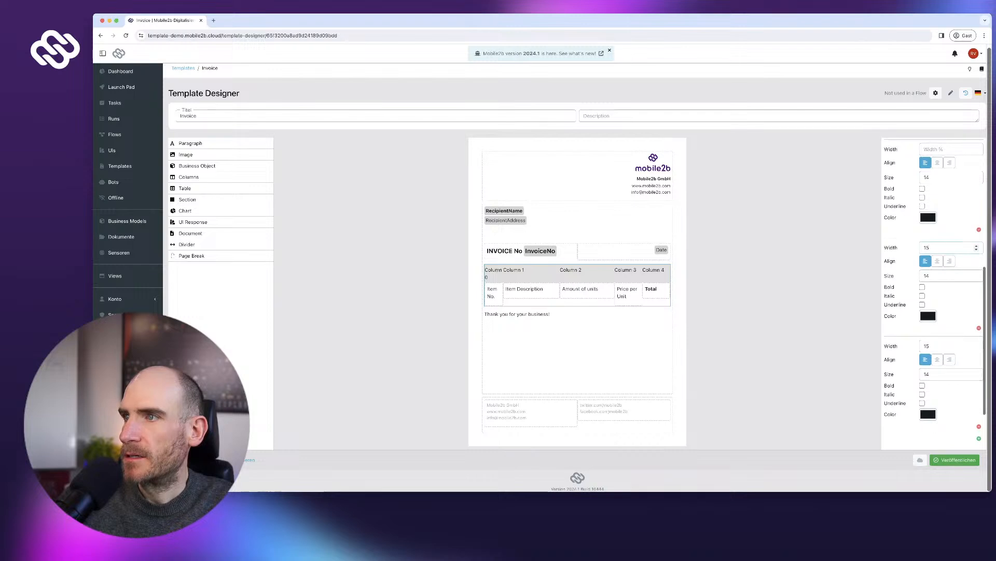
pyautogui.scroll(2, 938, 218)
pyautogui.click(933, 205)
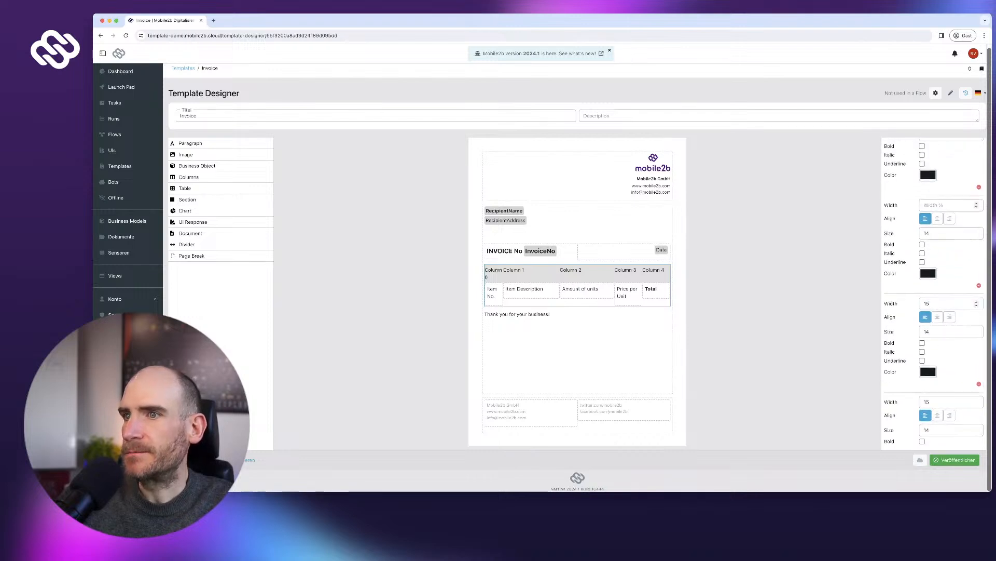
pyautogui.write('15')
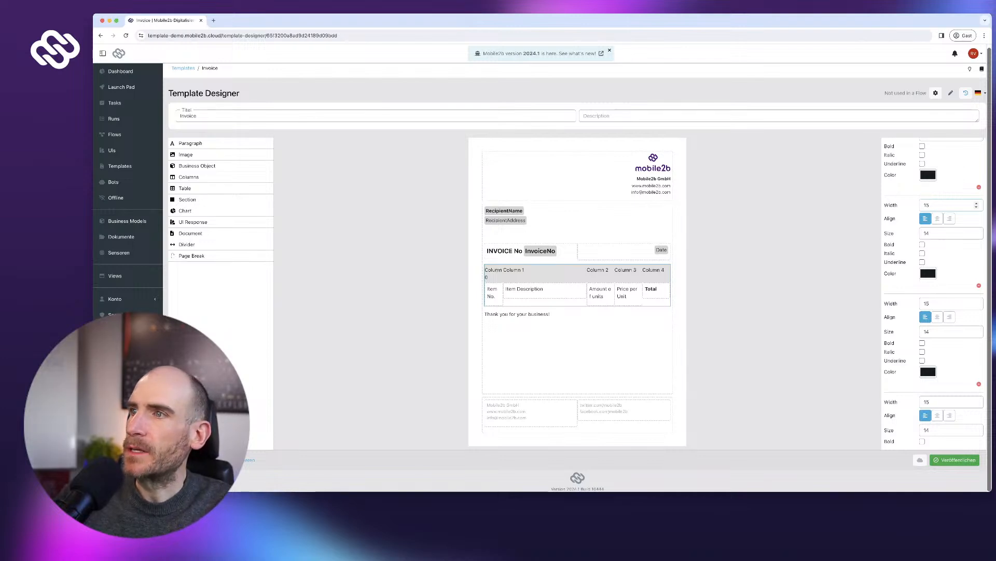
pyautogui.scroll(5, 935, 291)
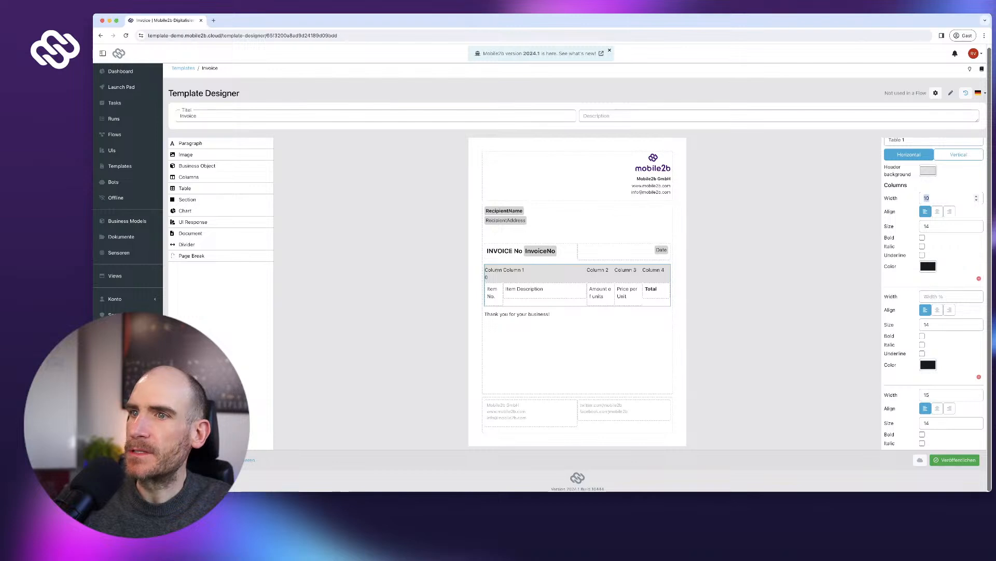
pyautogui.write('8')
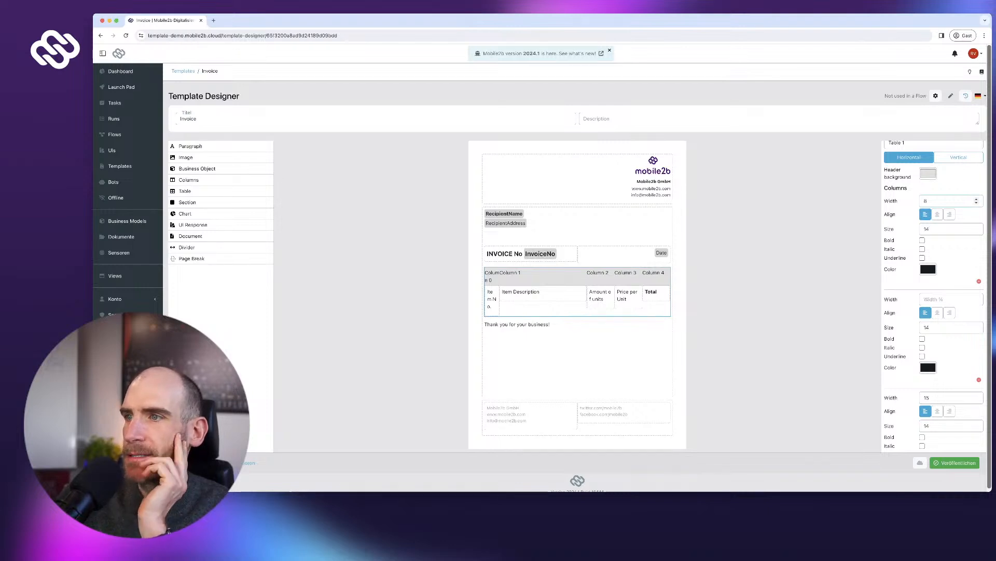
# - Italicize the 'Thank you for your business!' line and set the invoice table's bottom margin to 40
pyautogui.click(519, 324)
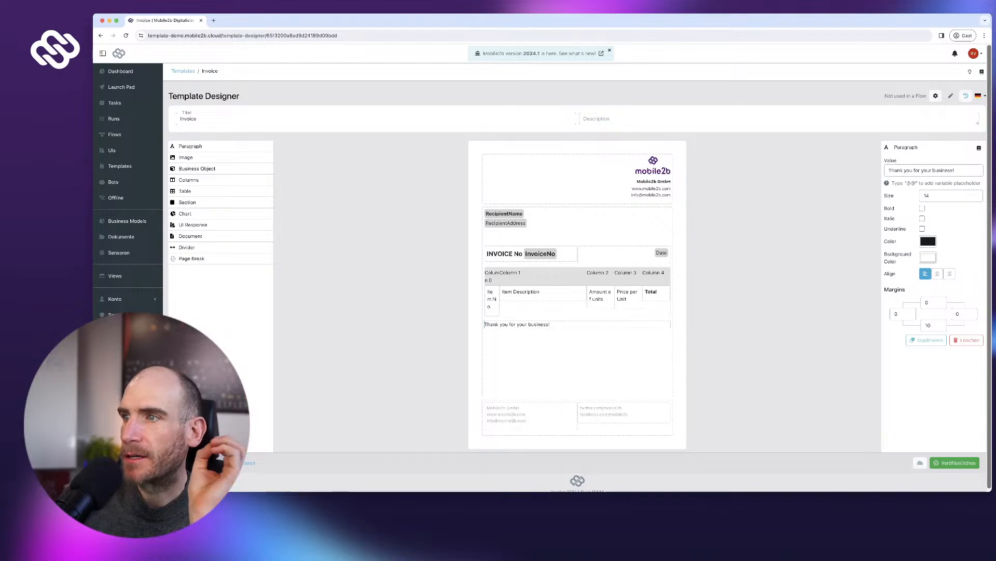
pyautogui.click(922, 218)
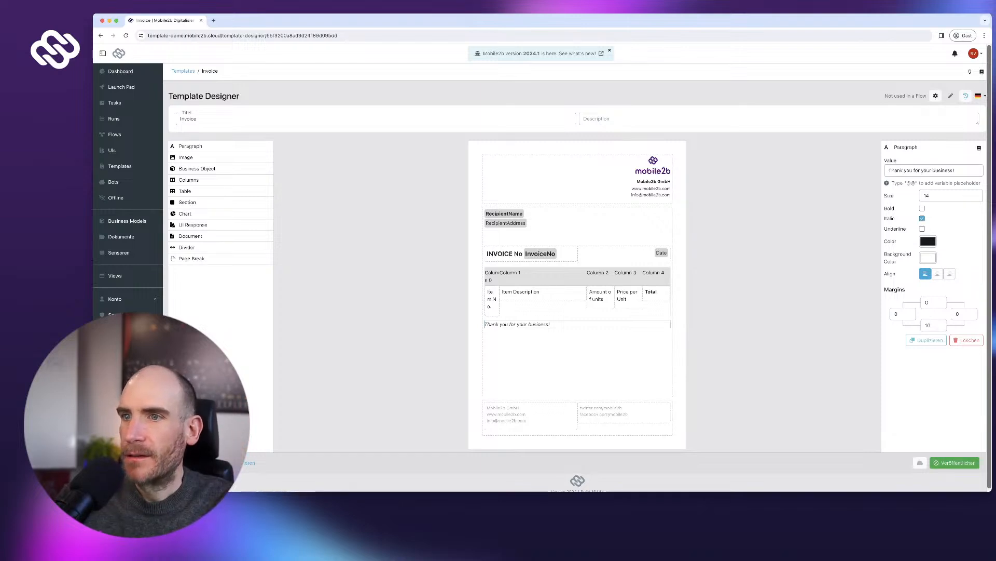
pyautogui.click(563, 276)
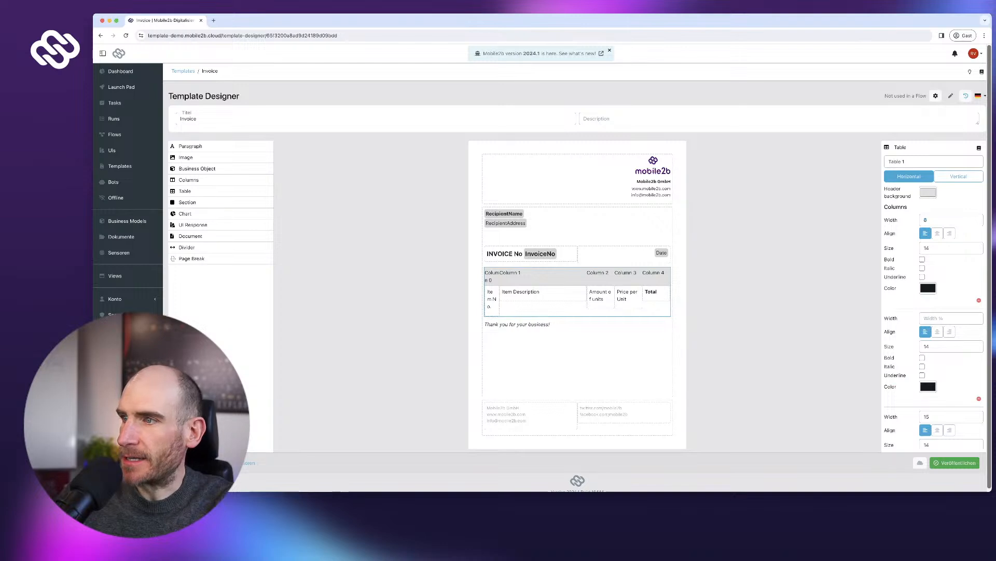
pyautogui.scroll(-5, 934, 296)
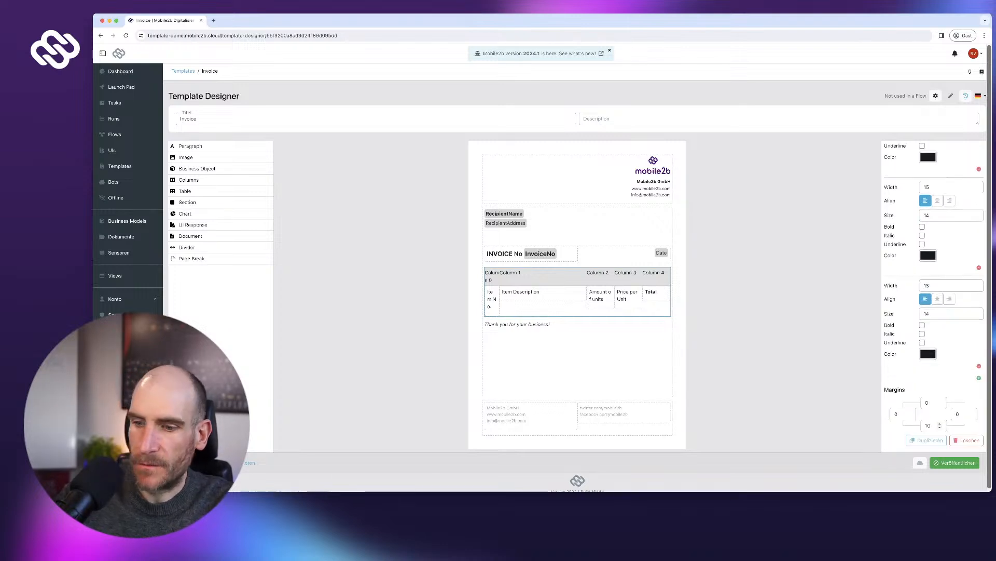
pyautogui.doubleClick(928, 425)
pyautogui.write('20')
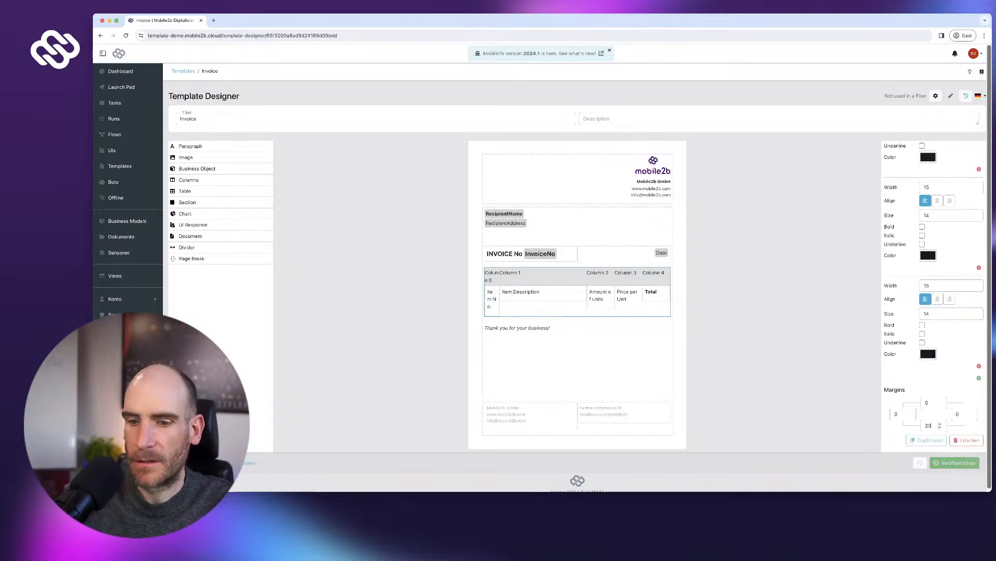
pyautogui.write('40')
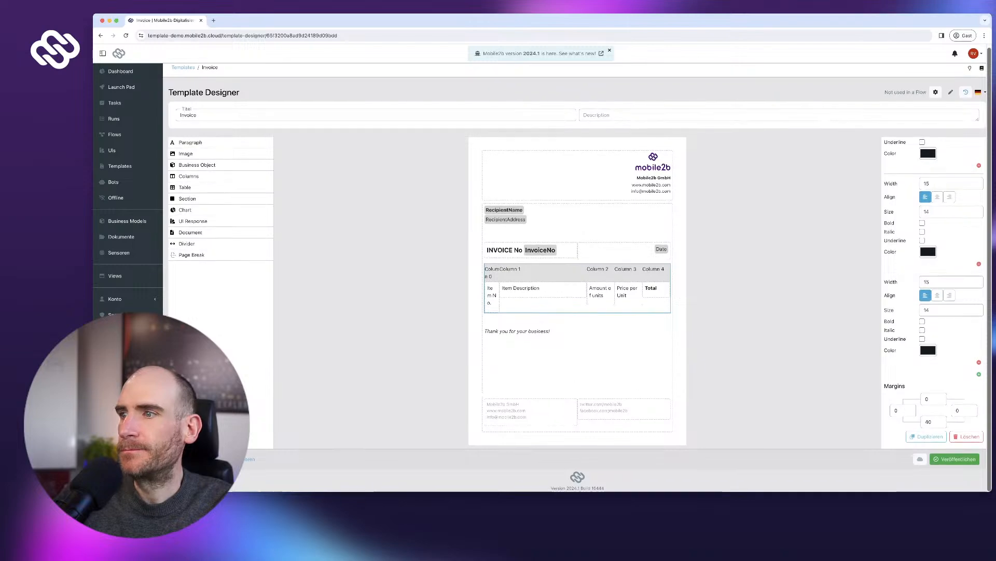
# - Publish the Invoice template with Veröffentlichen and zoom the page in
pyautogui.click(955, 462)
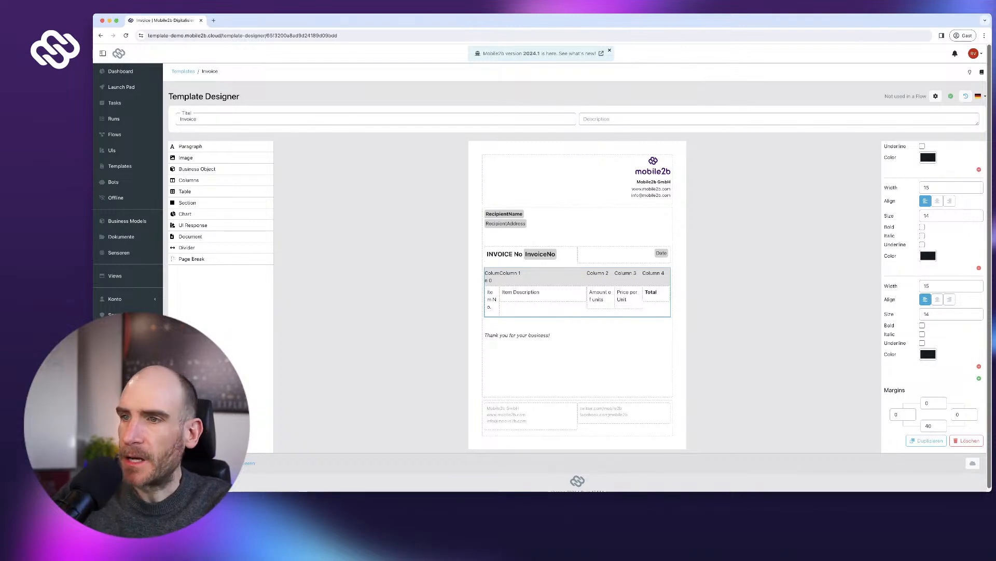
pyautogui.press('super+plus')
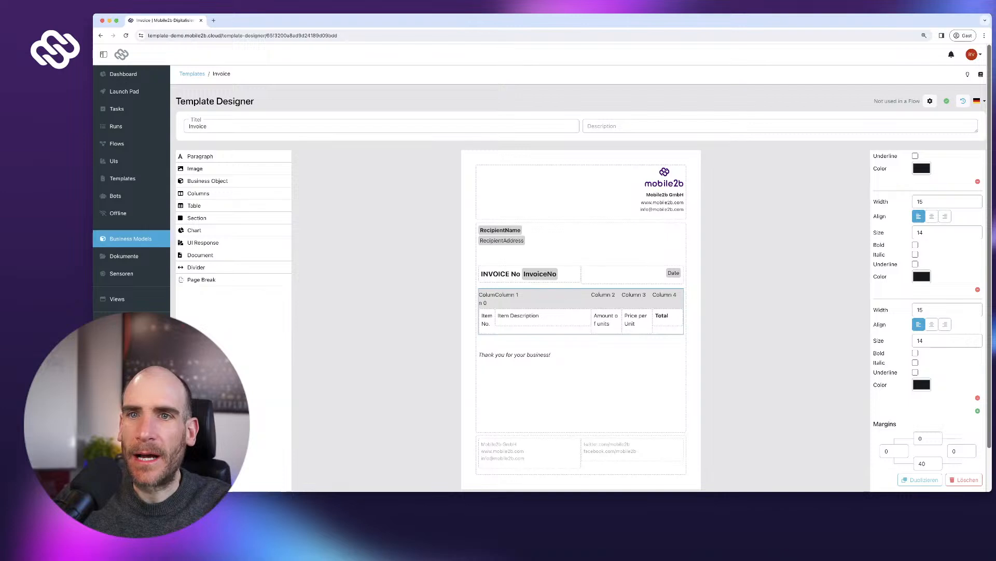
# - Start a new business model named Article with the plural Articles
pyautogui.click(130, 238)
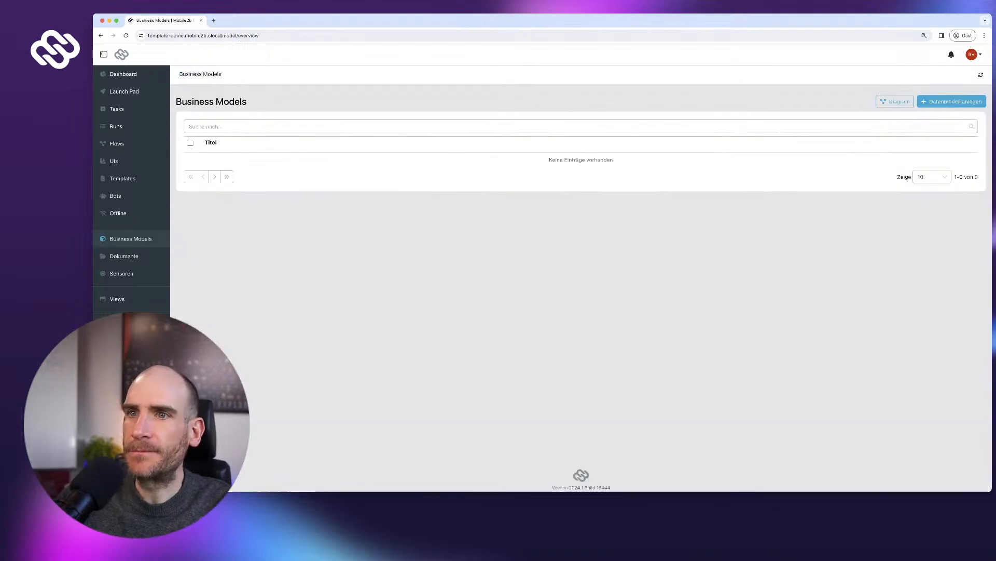
pyautogui.click(952, 102)
pyautogui.press('Escape')
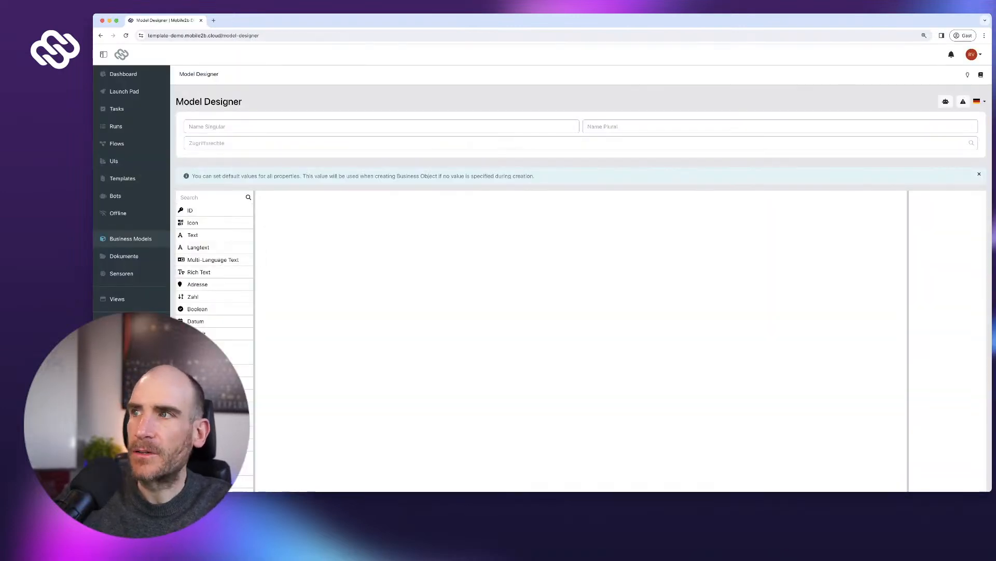
pyautogui.click(208, 127)
pyautogui.write('Article')
pyautogui.hotkey('ctrl', 'a')
pyautogui.press('super+c')
pyautogui.press('Tab')
pyautogui.press('super+v')
pyautogui.write('s')
pyautogui.scroll(-3, 582, 311)
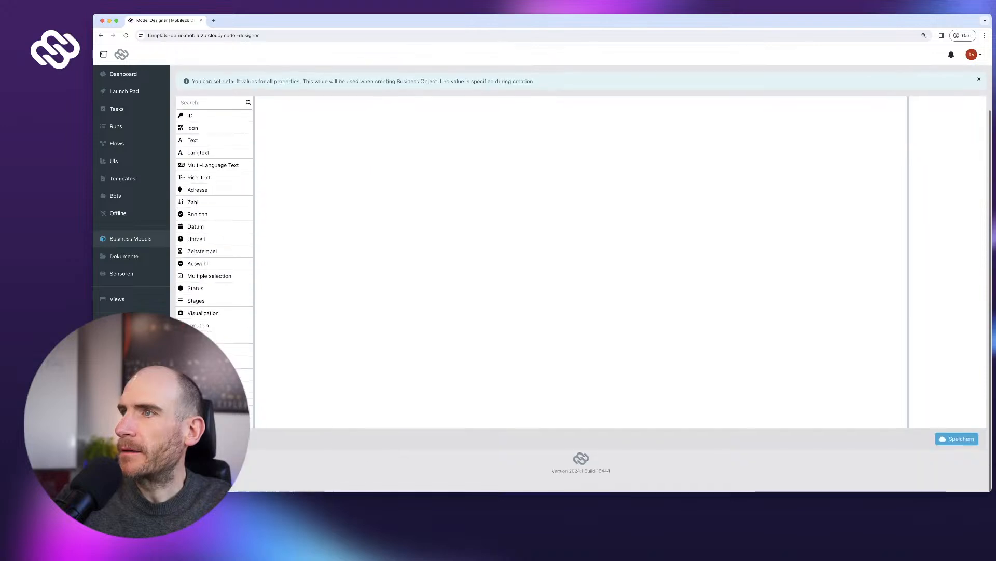
pyautogui.click(957, 456)
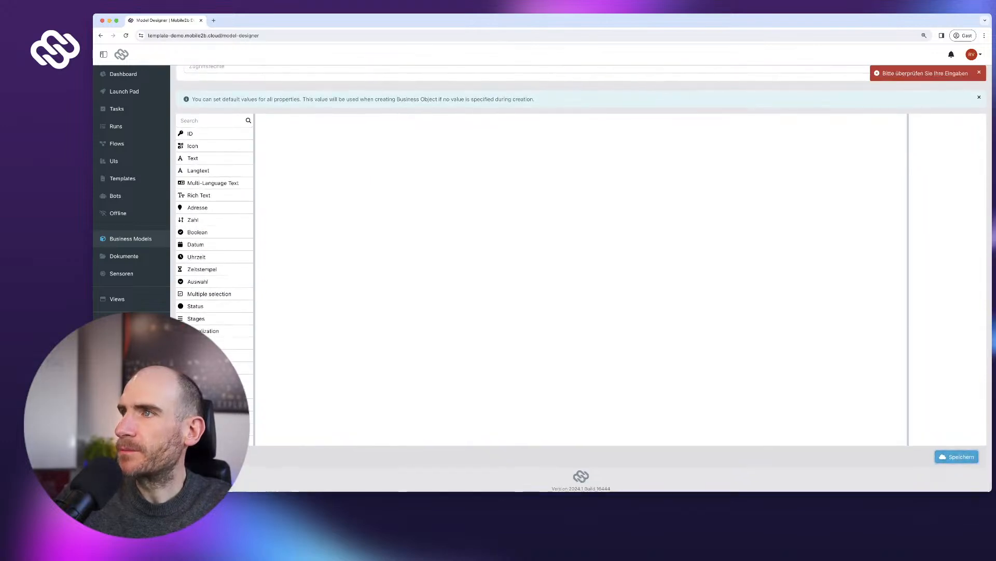
# - Discard the unsaved model, switch the language to English (US), and return to Business Models
pyautogui.moveTo(974, 54)
pyautogui.click(980, 72)
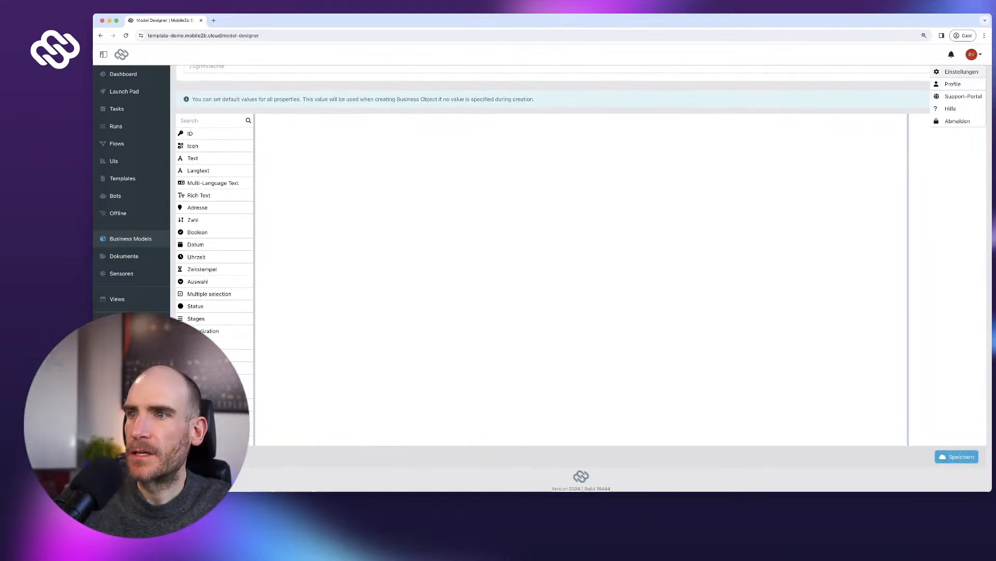
pyautogui.click(964, 72)
pyautogui.click(608, 294)
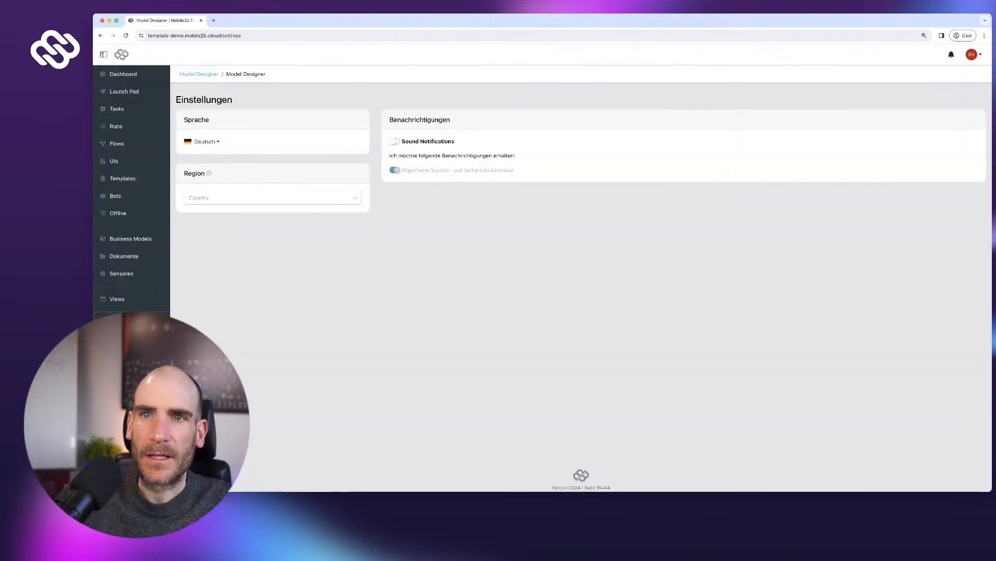
pyautogui.click(205, 141)
pyautogui.click(210, 179)
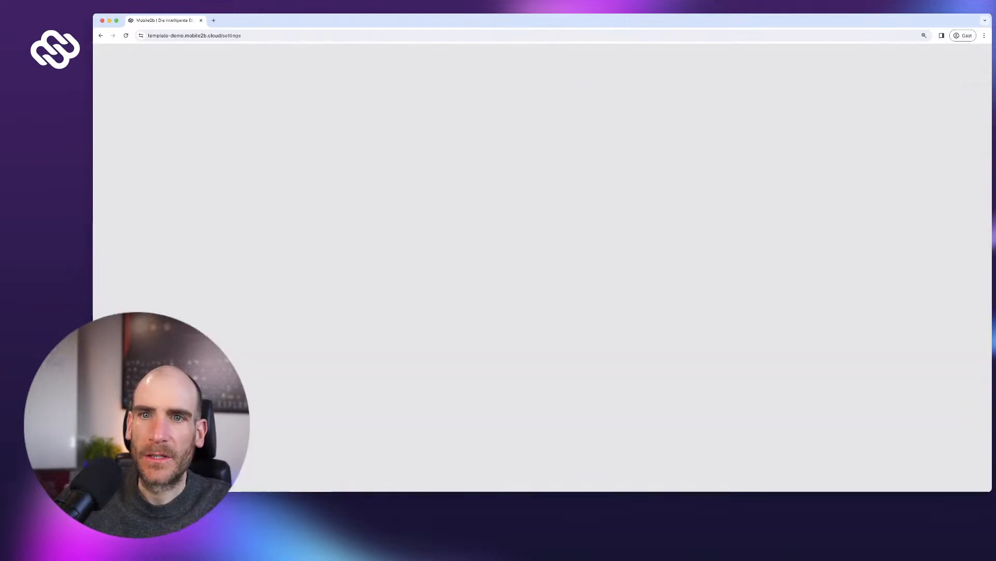
pyautogui.click(129, 239)
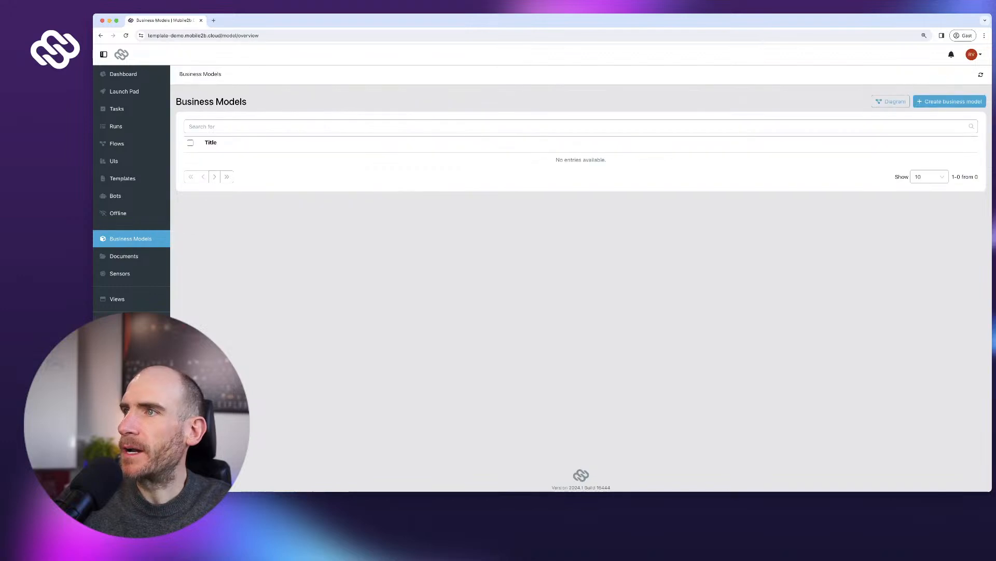
# - Create a new business model named Article, with Article as the plural name
pyautogui.click(950, 101)
pyautogui.press('Escape')
pyautogui.write('Article')
pyautogui.press('Tab')
pyautogui.write('Article')
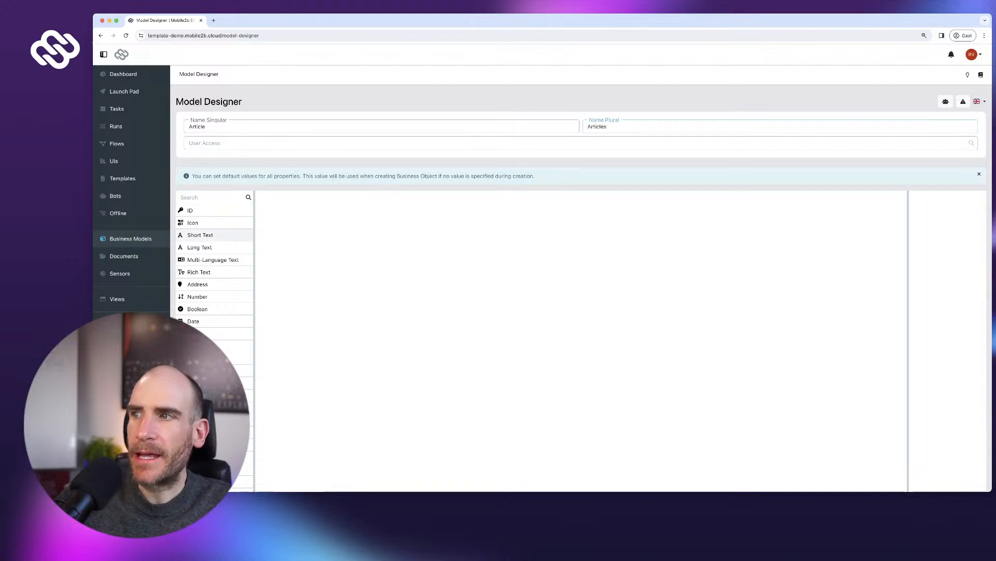
# - Add a Description short text field and a Picture image field
pyautogui.click(200, 234)
pyautogui.write('De')
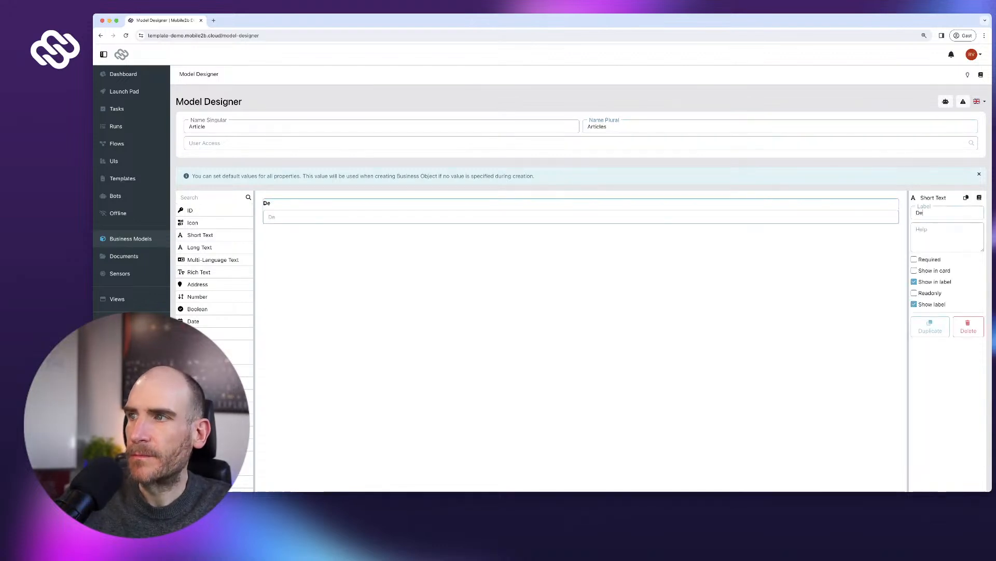
pyautogui.write('scription')
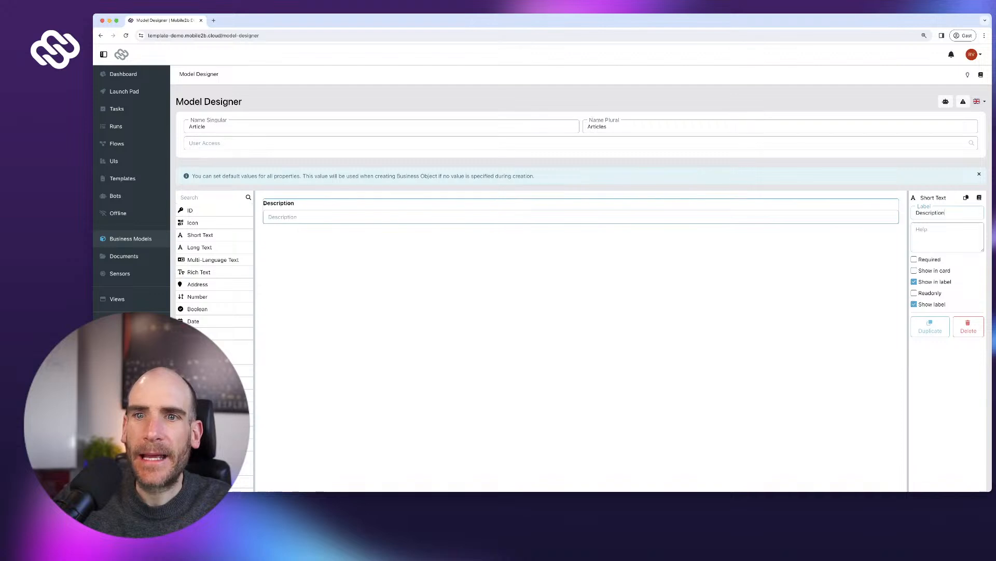
pyautogui.scroll(-1, 255, 311)
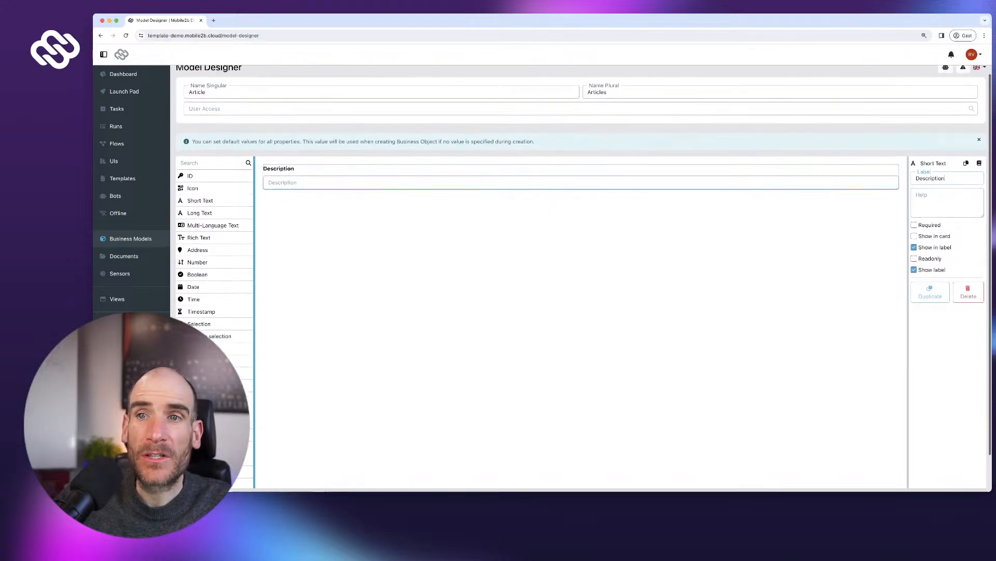
pyautogui.moveTo(213, 368); pyautogui.dragTo(373, 207)
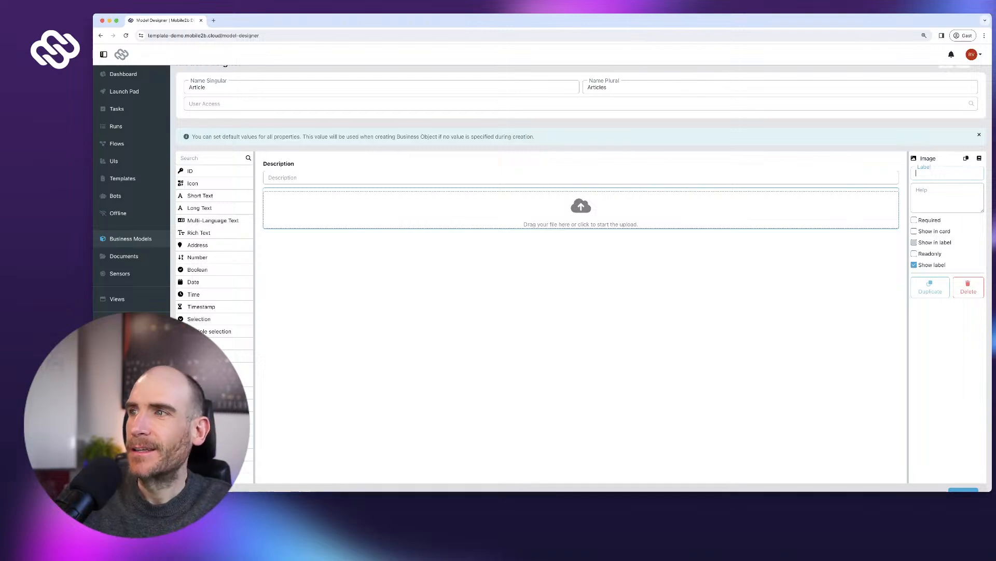
pyautogui.write('Picture')
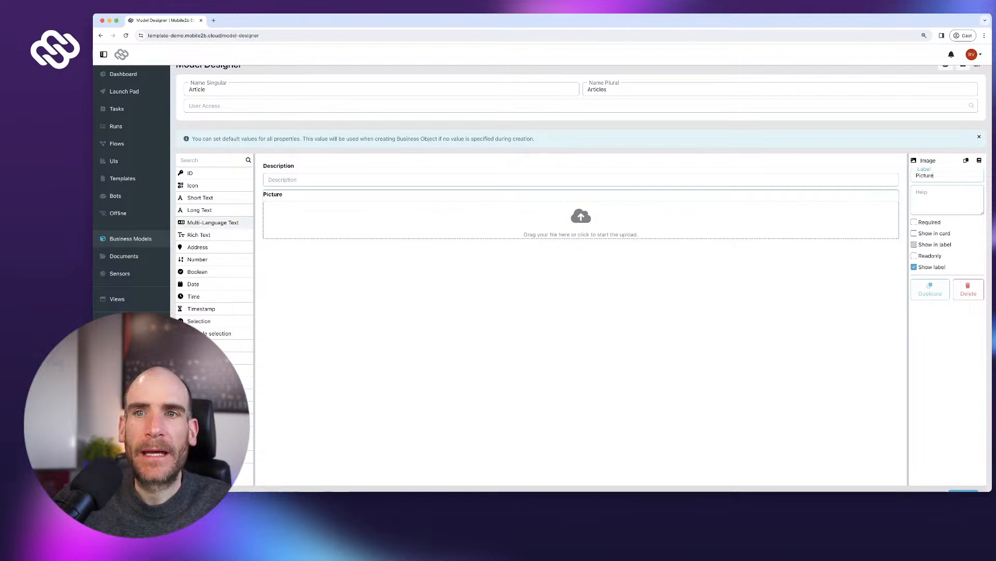
# - Add a number field labelled 'Price per unit'
pyautogui.scroll(-1, 213, 235)
pyautogui.click(207, 253)
pyautogui.click(947, 175)
pyautogui.write('Price per unit')
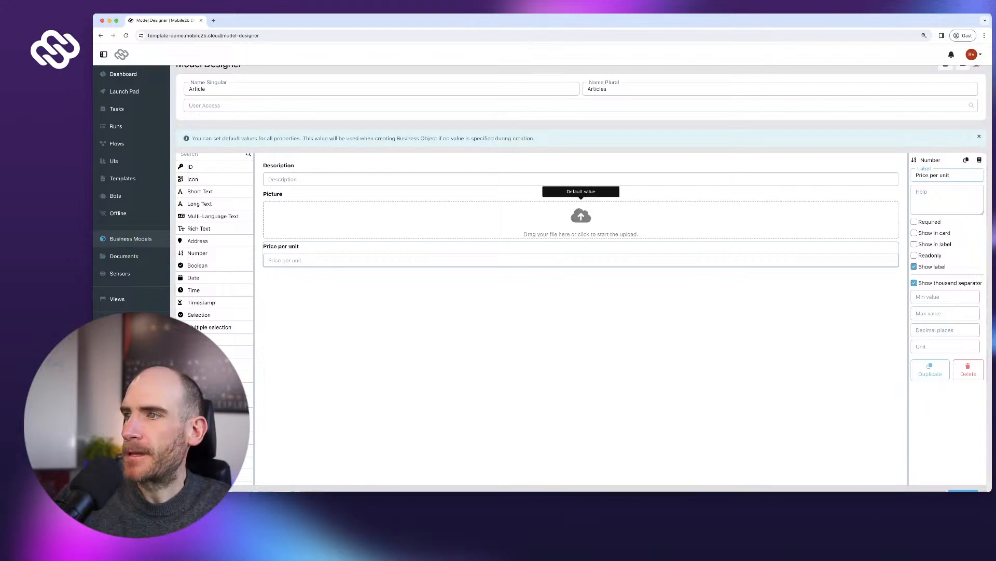
# - Give Price per unit a minimum value of 0 and 2 decimal places
pyautogui.scroll(-1, 946, 297)
pyautogui.click(946, 295)
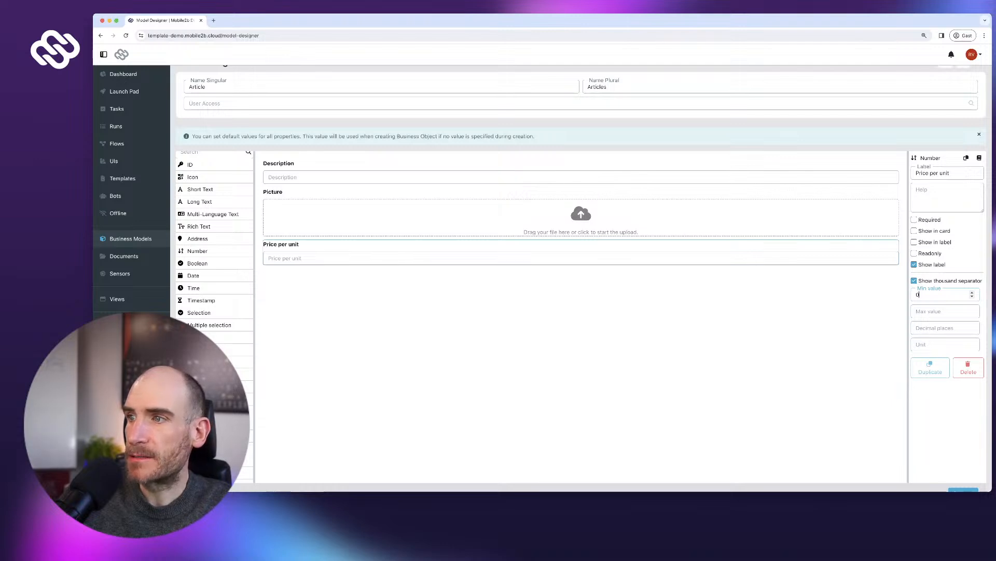
pyautogui.write('0')
pyautogui.press('Tab')
pyautogui.press('Tab')
pyautogui.write('2')
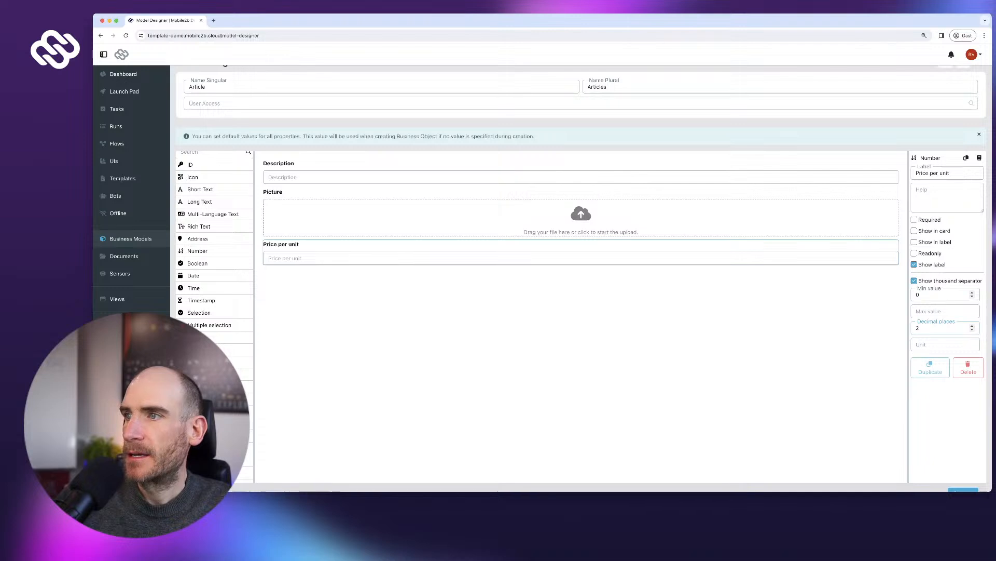
pyautogui.press('Tab')
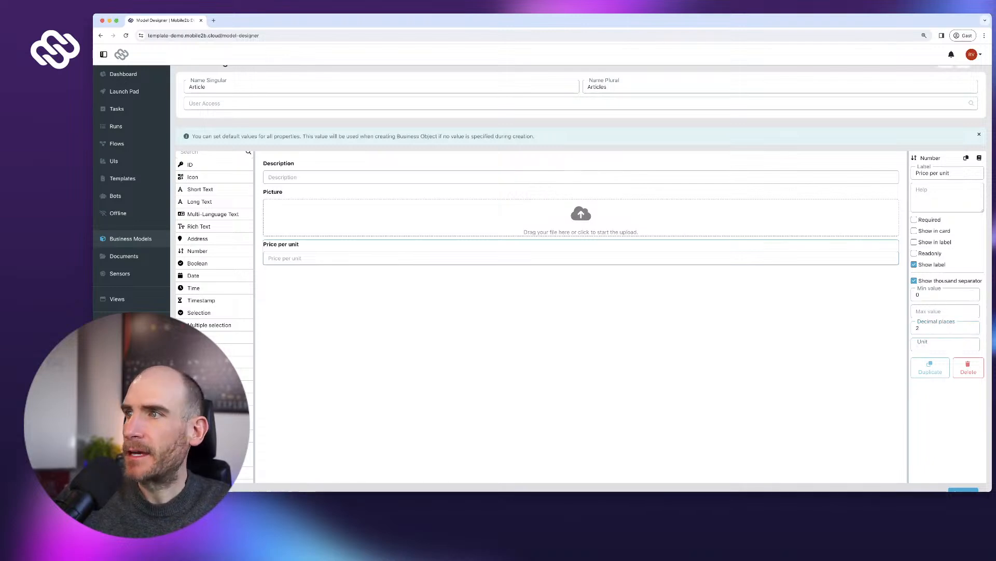
pyautogui.click(581, 173)
pyautogui.scroll(2, 580, 173)
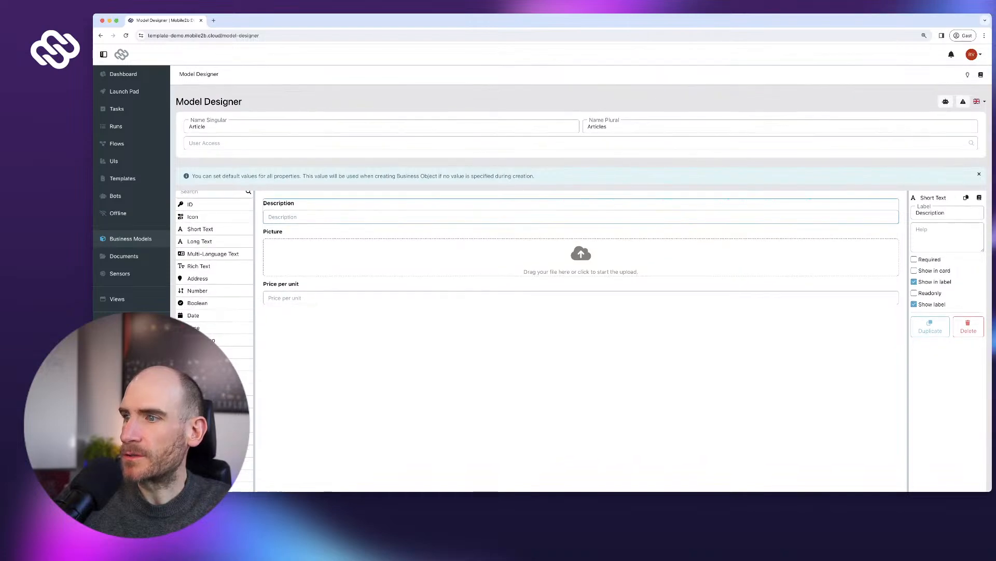
# - Save the Article model and set Picture to show in the record card
pyautogui.scroll(-3, 581, 260)
pyautogui.click(963, 455)
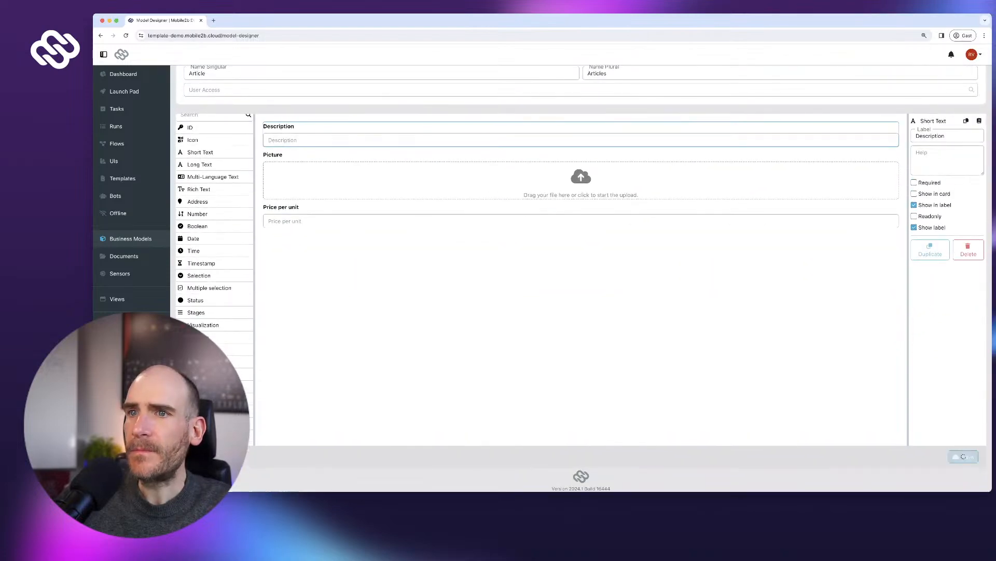
pyautogui.scroll(1, 581, 265)
pyautogui.click(581, 262)
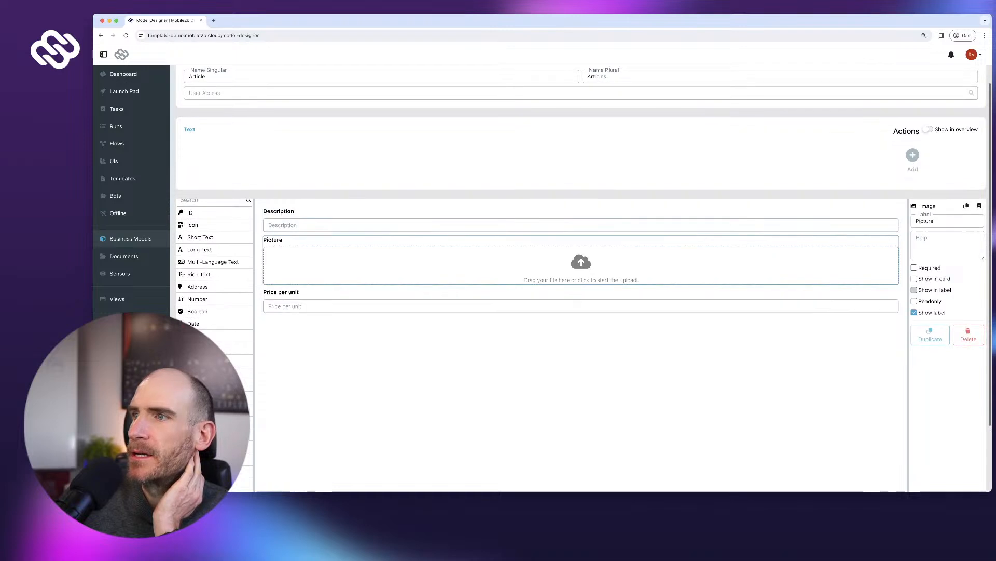
pyautogui.click(914, 278)
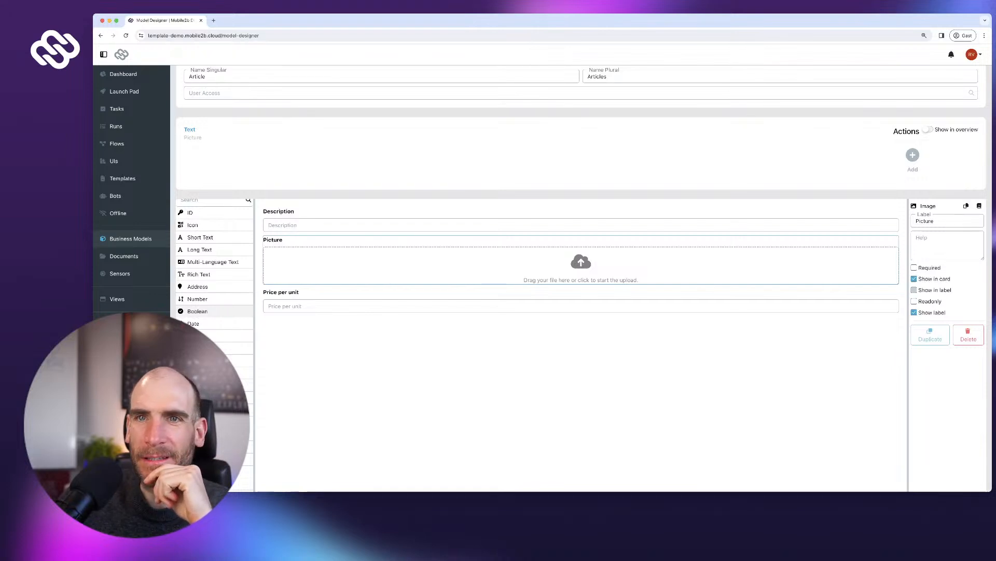
# - Make Description and Price per unit required, then save the model again
pyautogui.scroll(1, 215, 311)
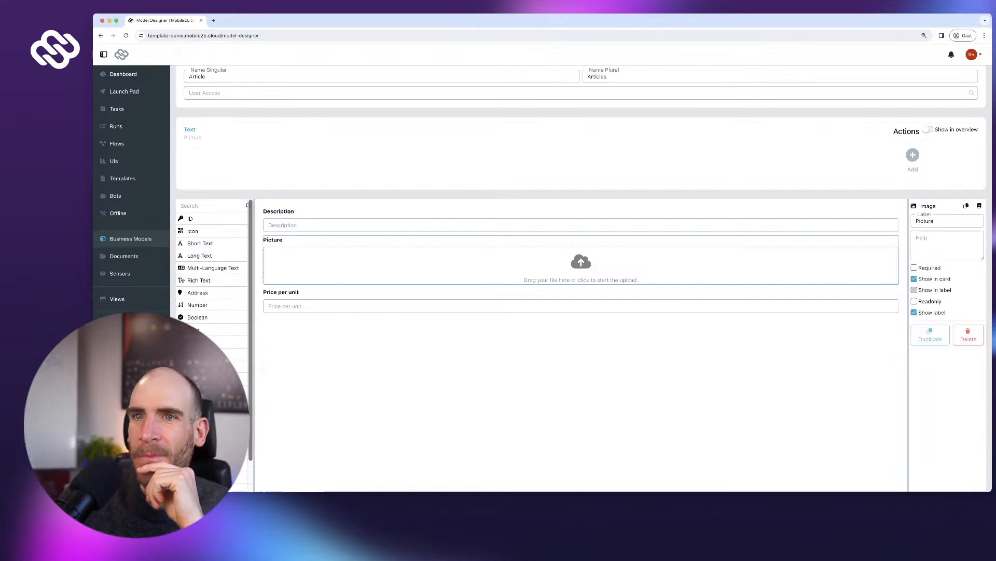
pyautogui.scroll(-1, 581, 249)
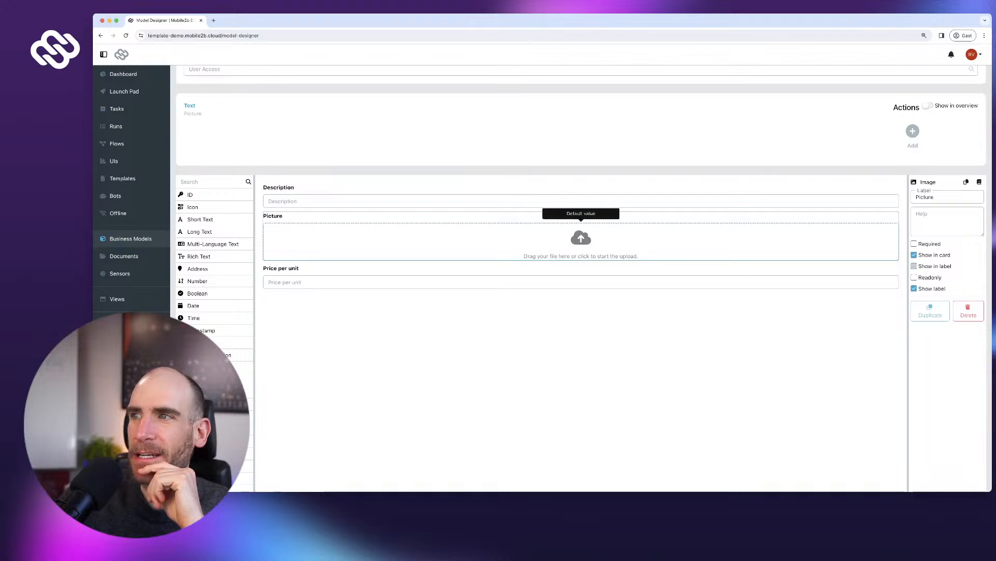
pyautogui.click(581, 201)
pyautogui.click(914, 244)
pyautogui.click(581, 282)
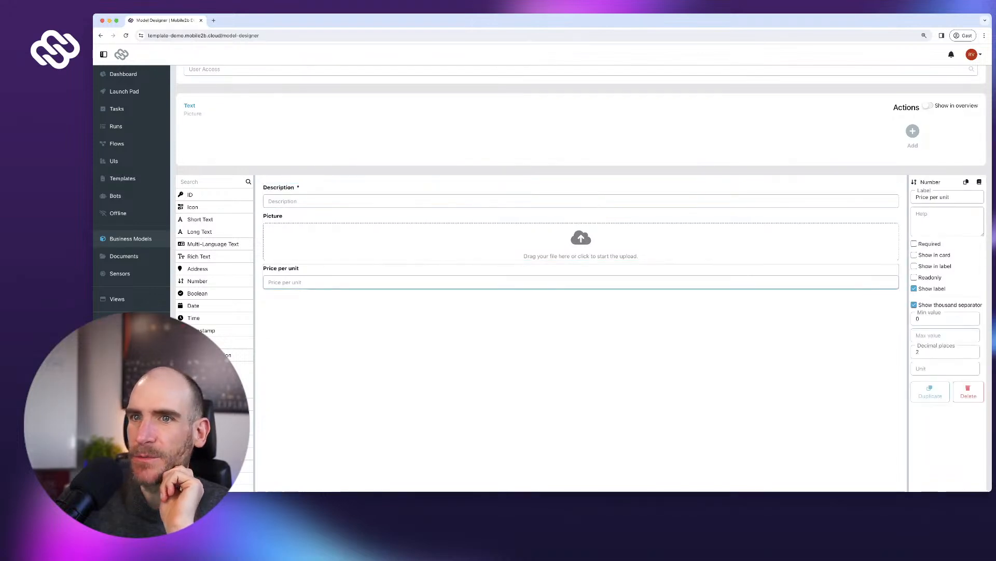
pyautogui.scroll(-2, 580, 281)
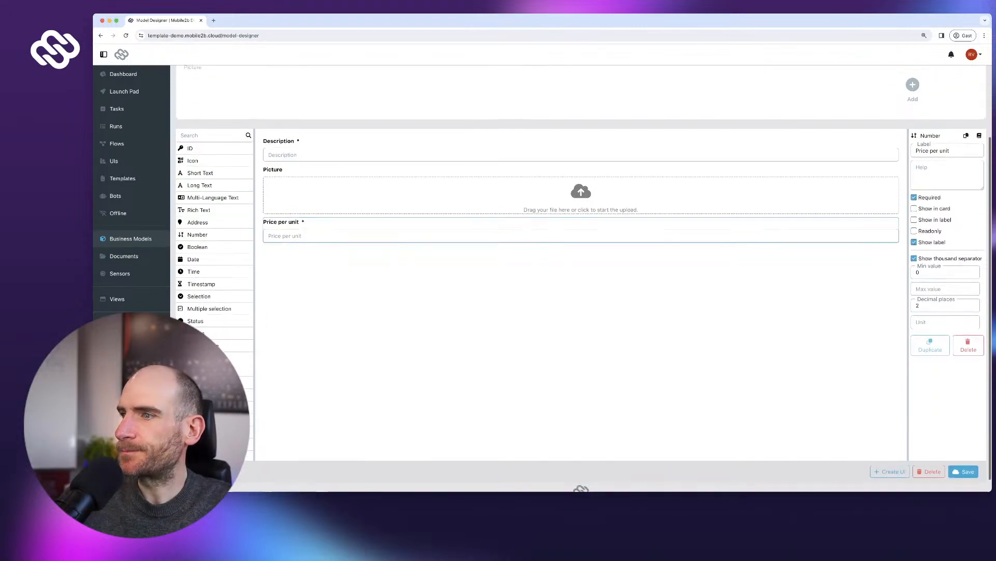
pyautogui.click(963, 471)
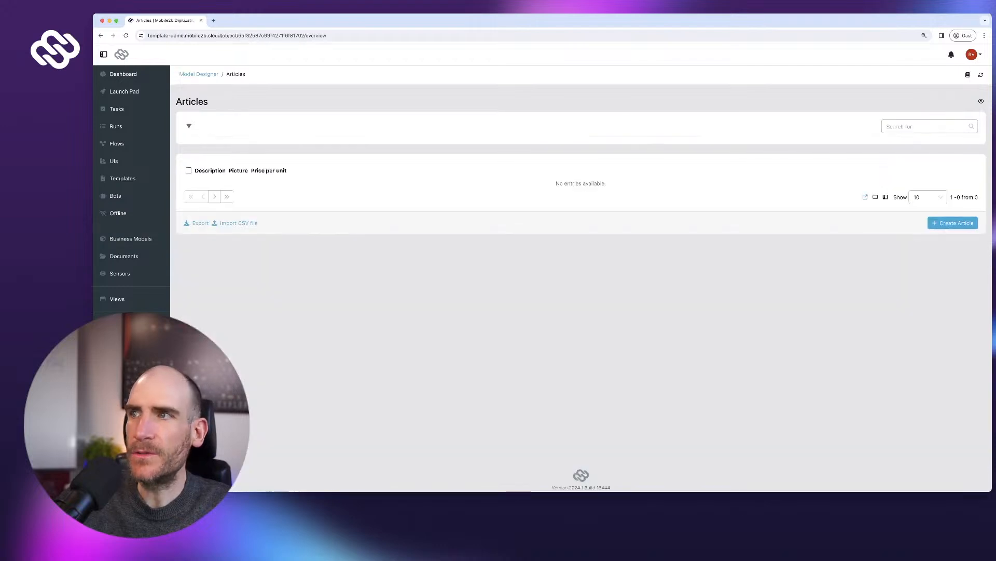
# - Create the Articles list view, search the icon collection for 'database', and exit view editing
pyautogui.click(981, 101)
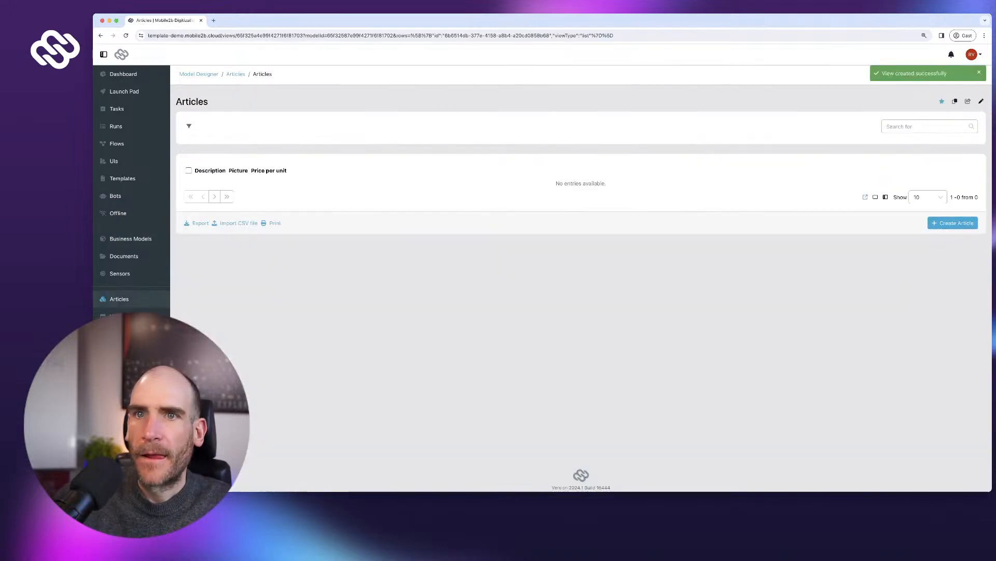
pyautogui.click(981, 101)
pyautogui.click(192, 126)
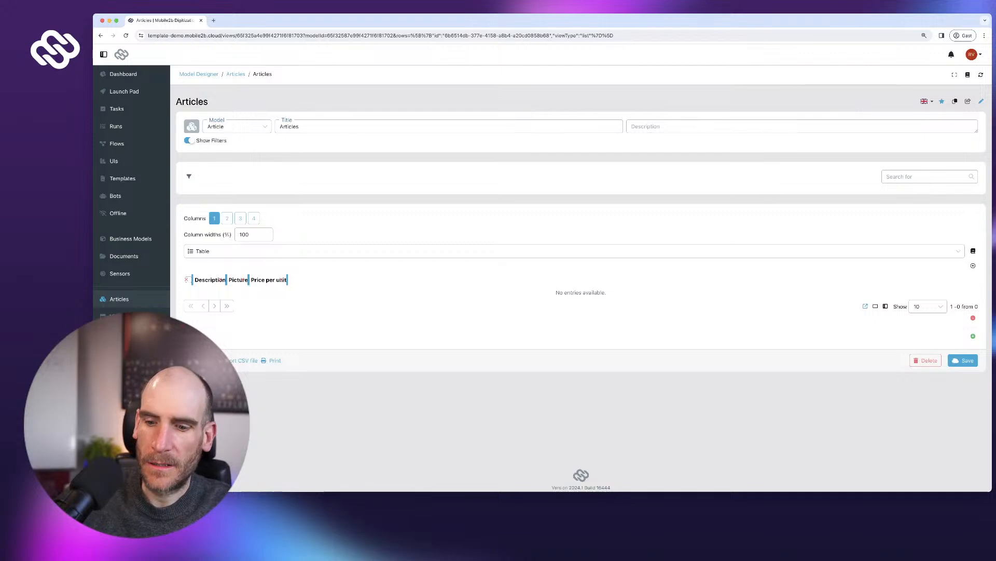
pyautogui.click(228, 156)
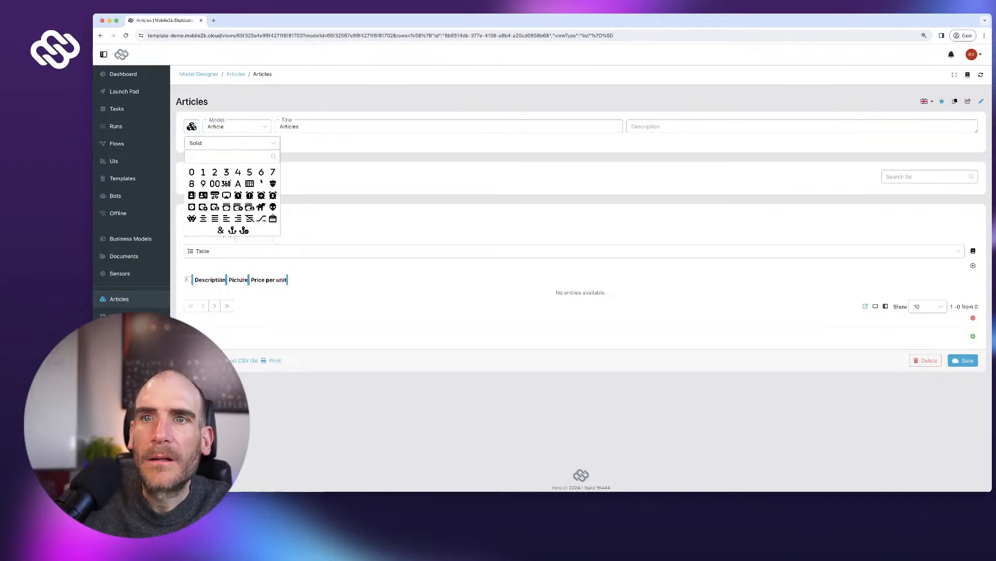
pyautogui.write('database')
pyautogui.press('super+a')
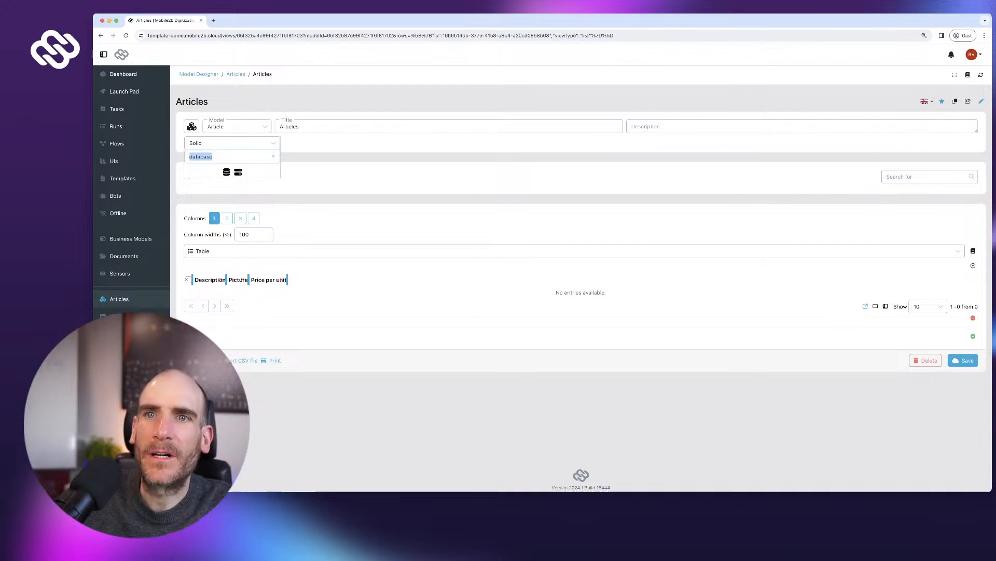
pyautogui.click(191, 126)
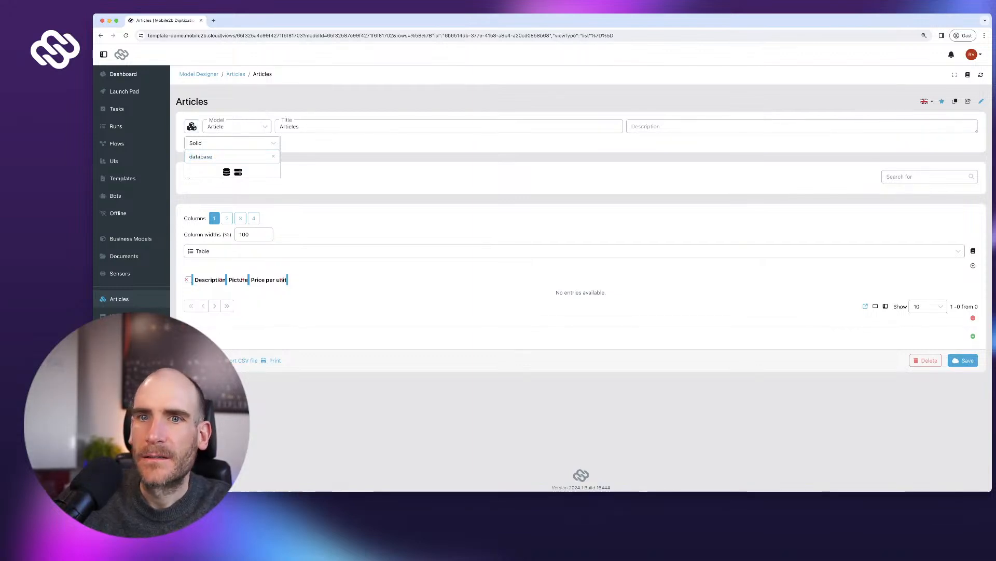
pyautogui.doubleClick(211, 280)
pyautogui.press('super+r')
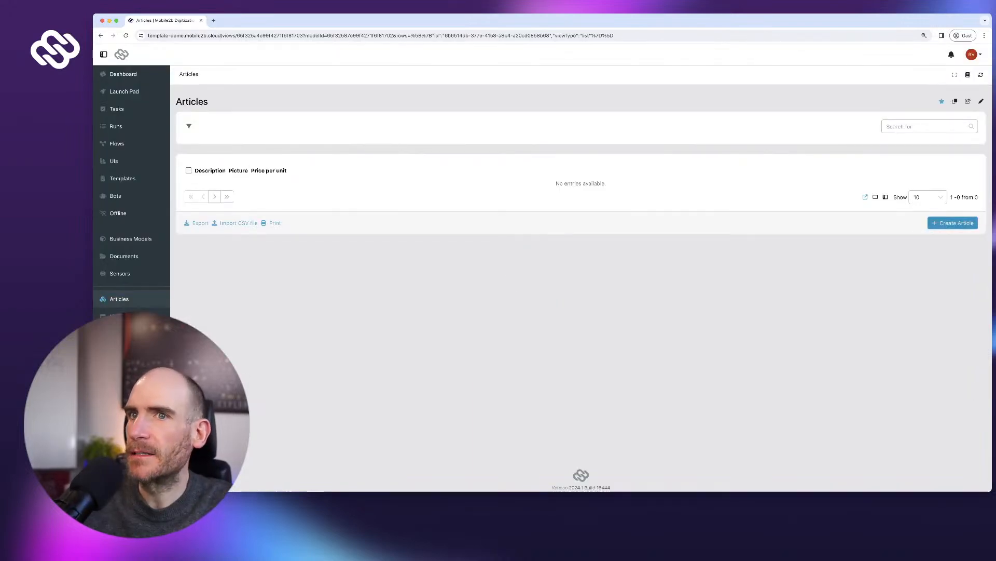
# - Create an article with Description 'Coffee large' and Price per unit 4,50
pyautogui.click(953, 223)
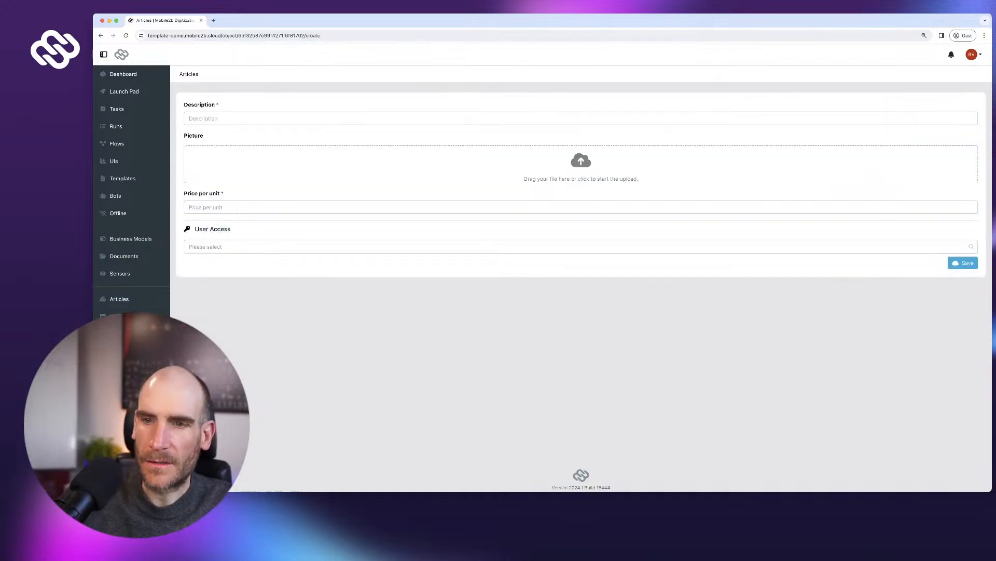
pyautogui.write('Coffee large')
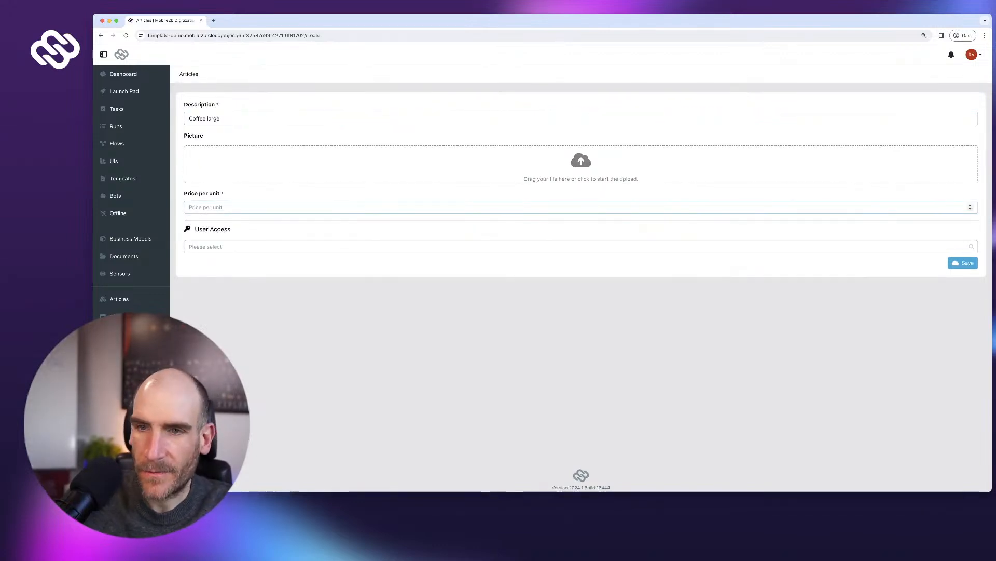
pyautogui.write('4,5')
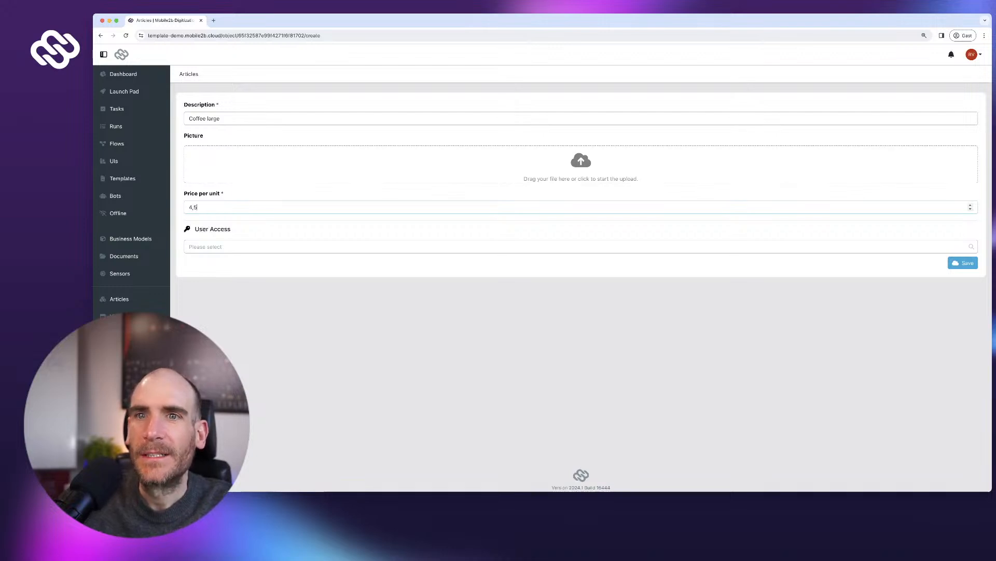
pyautogui.write('0')
pyautogui.press('Tab')
pyautogui.press('Tab')
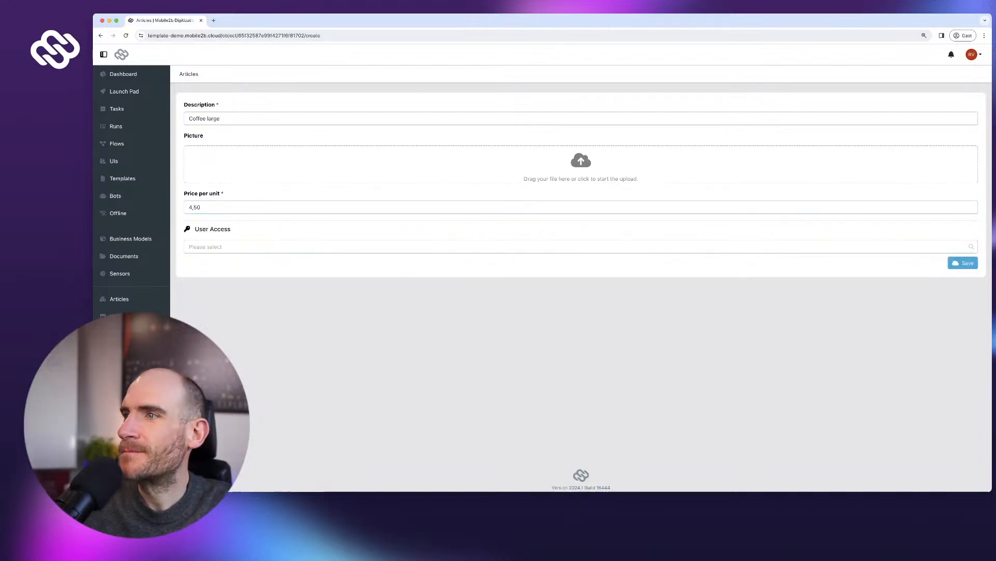
pyautogui.press('Return')
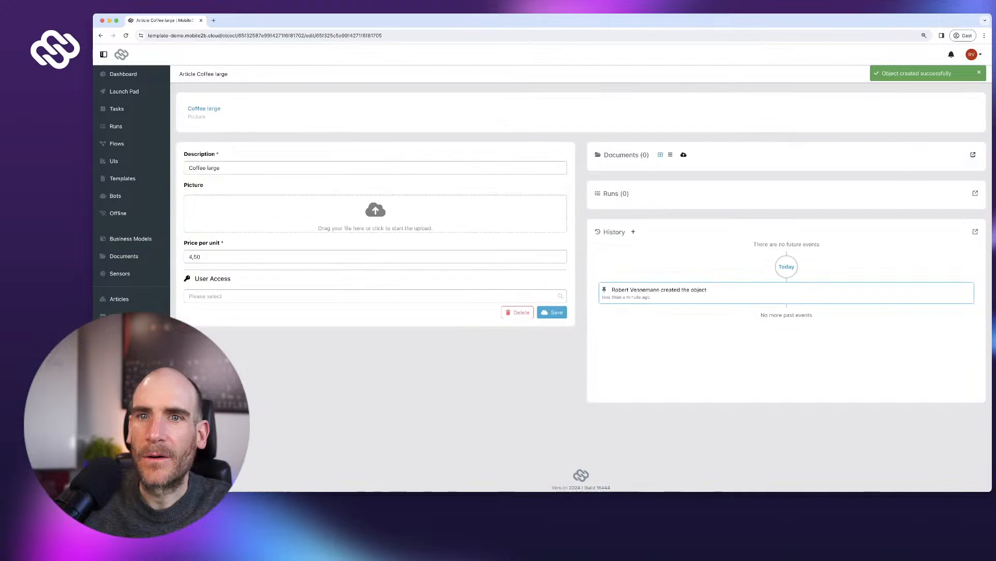
# - Edit the Article model's Price per unit field to use €, then save the model
pyautogui.click(130, 238)
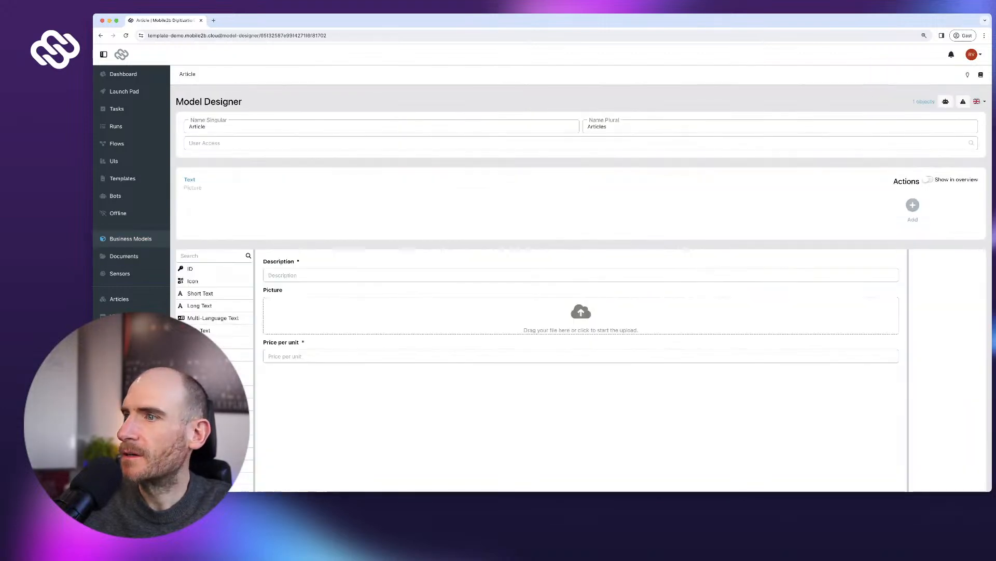
pyautogui.click(581, 343)
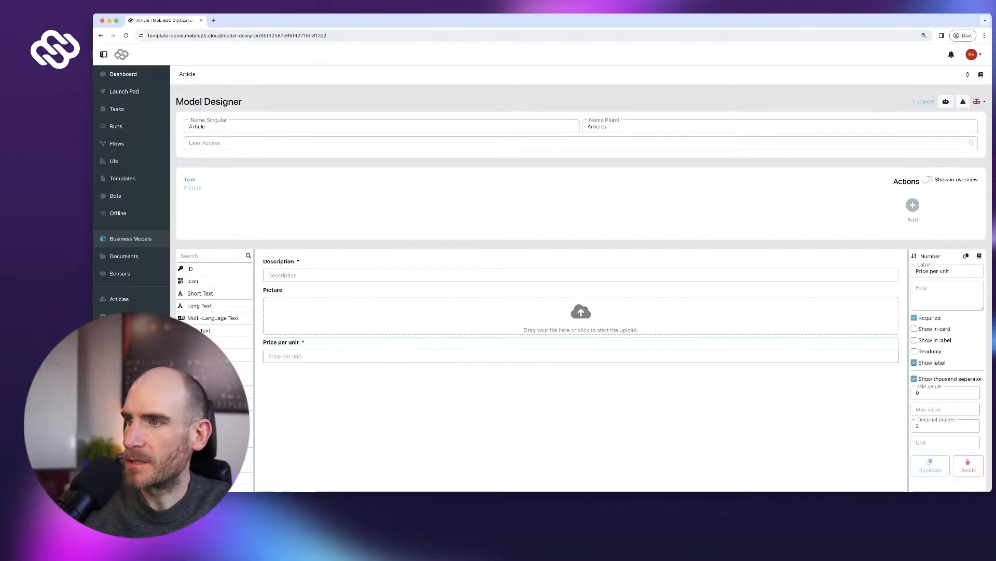
pyautogui.scroll(-3, 580, 311)
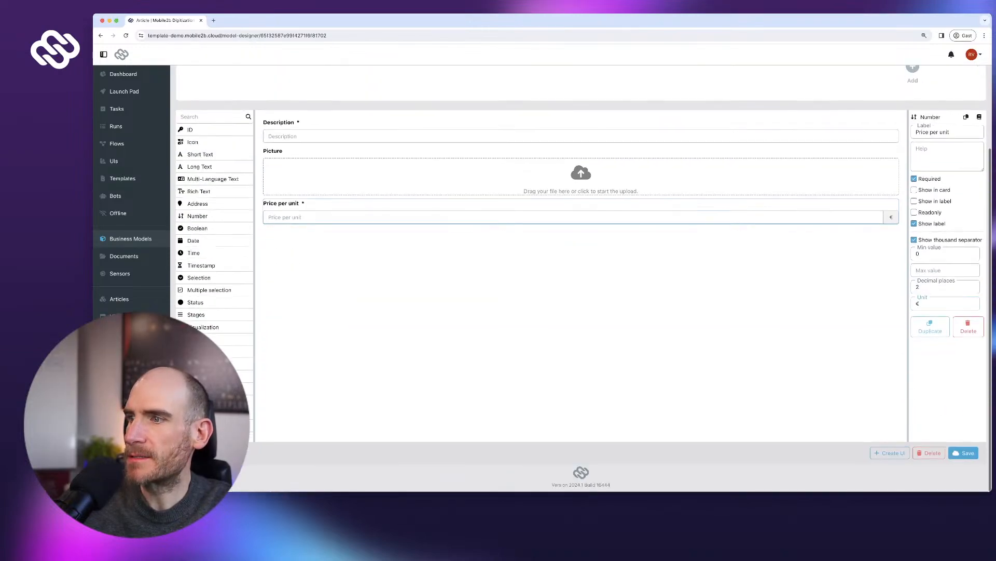
pyautogui.click(964, 456)
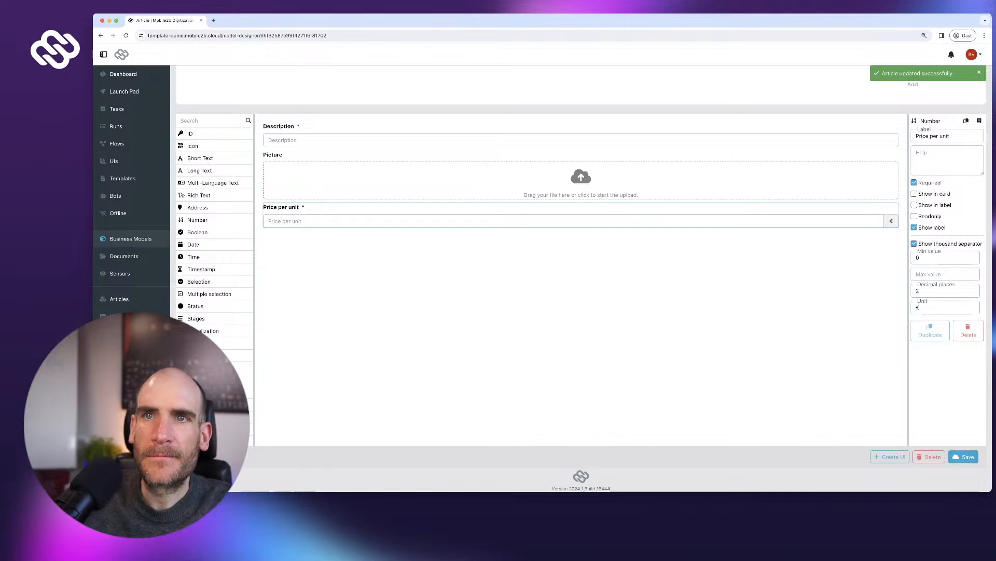
pyautogui.scroll(3, 581, 311)
pyautogui.press('super+l')
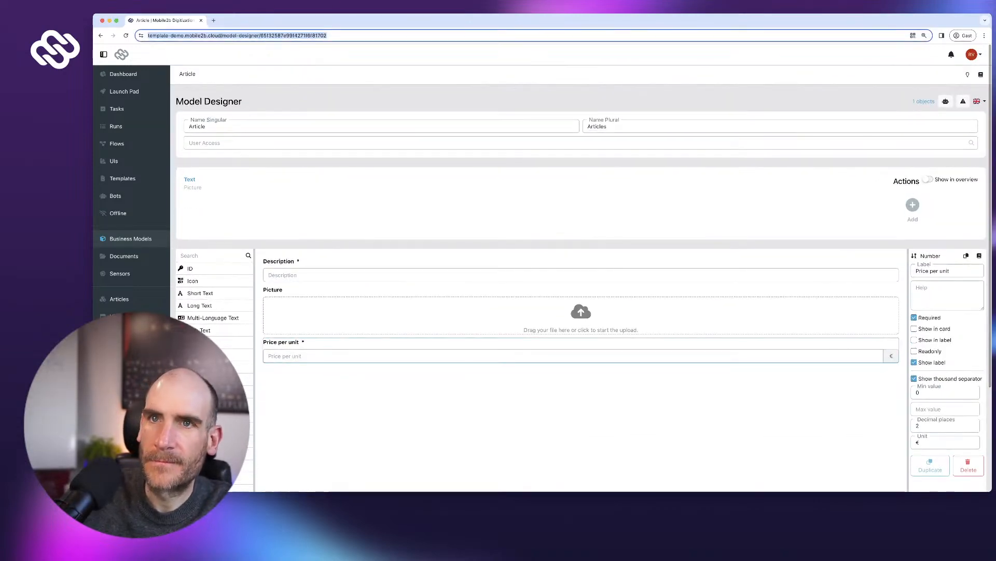
pyautogui.press('super+t')
# - Search Google images for 'large coffee', save the World's Largest Coffee Mug image, and return to Mobile2b
pyautogui.write('large coffee')
pyautogui.press('Return')
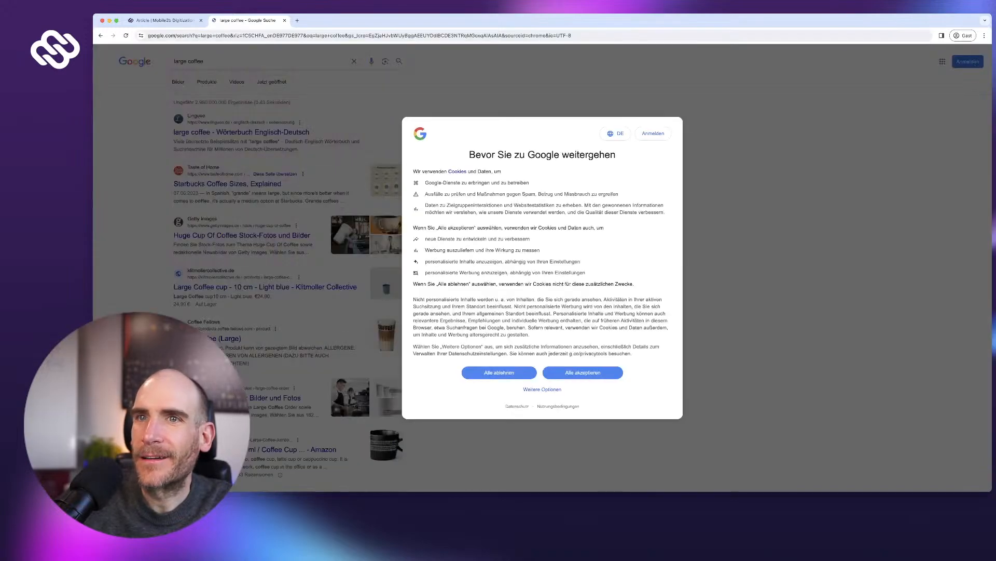
pyautogui.click(499, 372)
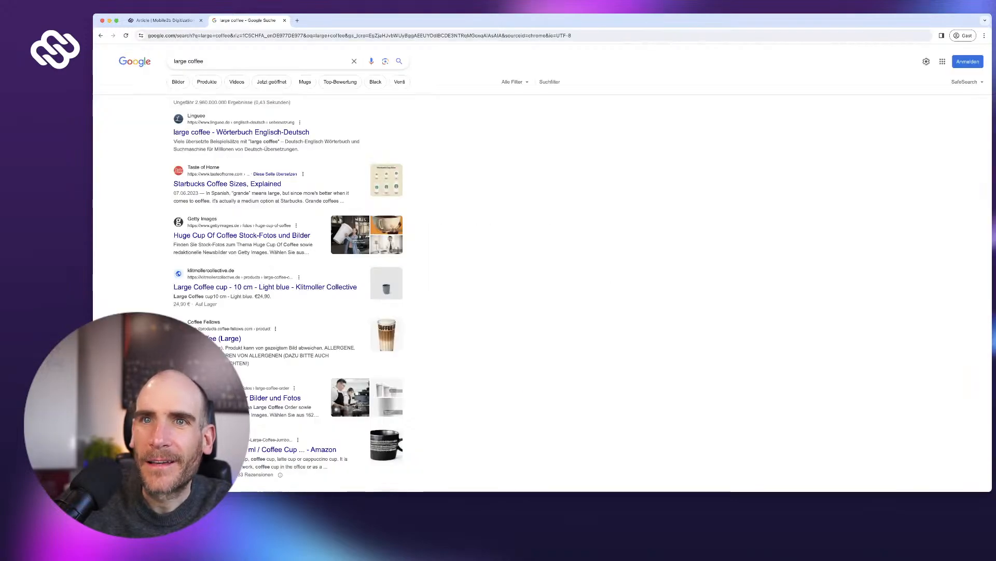
pyautogui.click(178, 81)
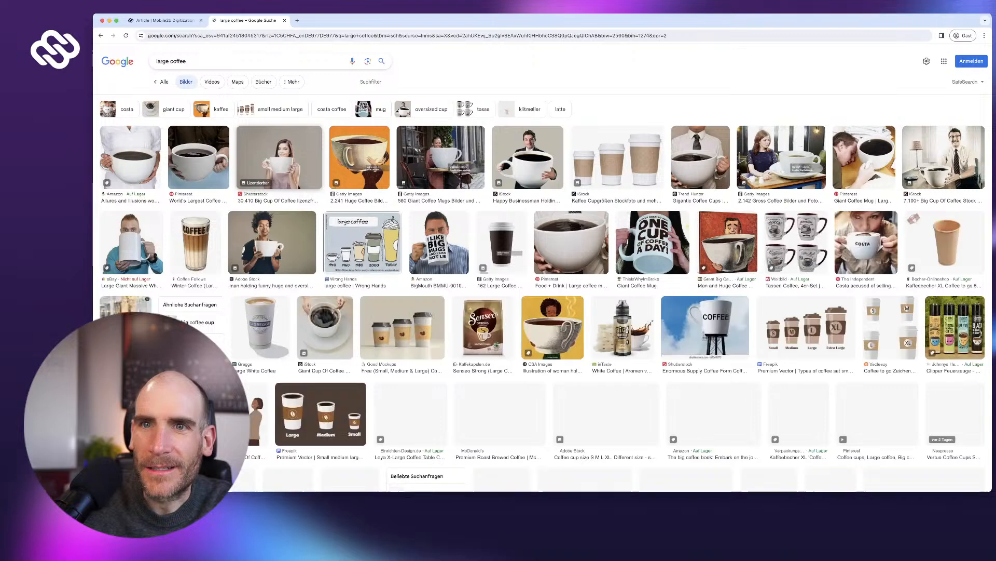
pyautogui.click(198, 157)
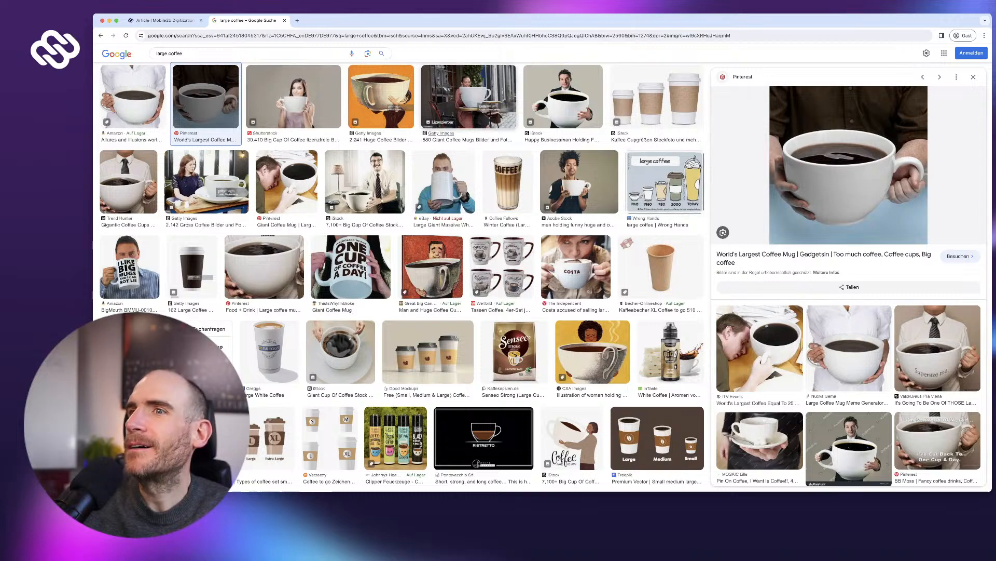
pyautogui.press('Return')
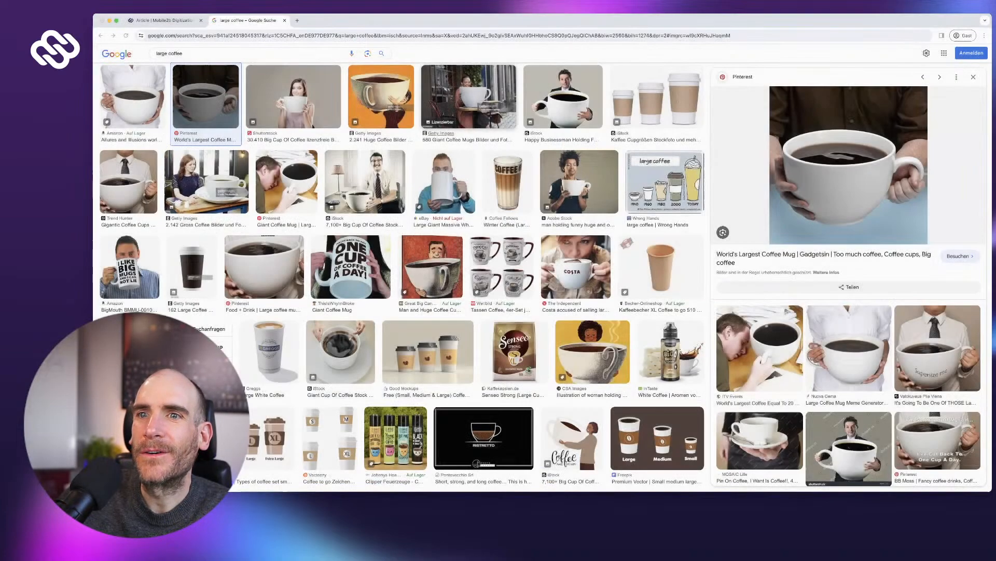
pyautogui.click(165, 21)
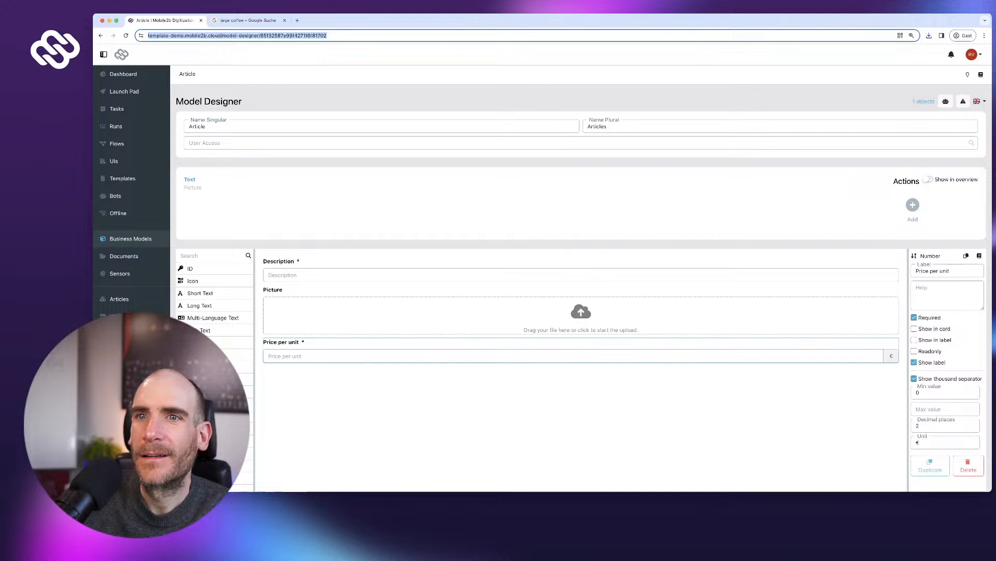
# - Open Coffee large's picture upload, cancel it, and preview the Amazon giant mug image instead
pyautogui.click(120, 299)
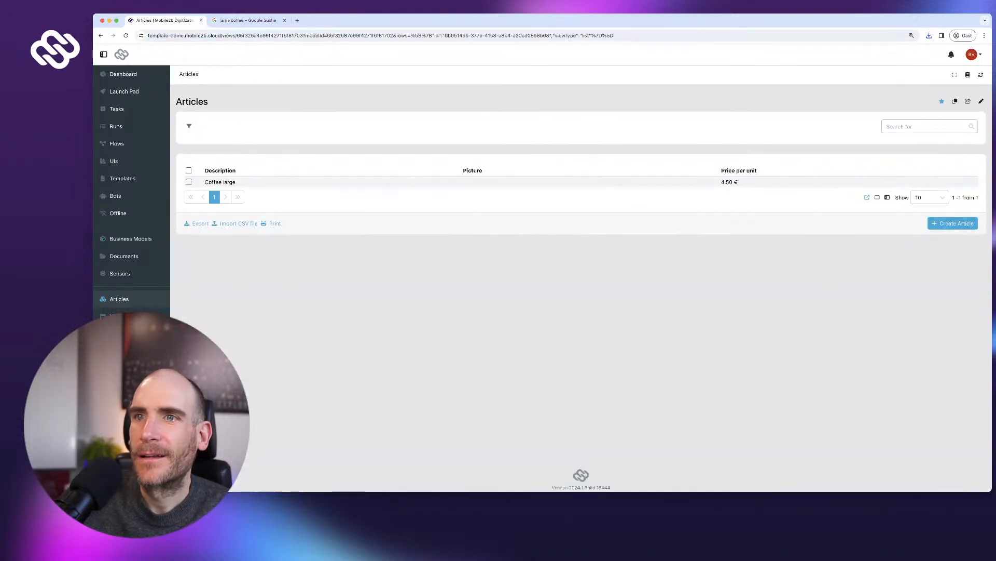
pyautogui.click(213, 182)
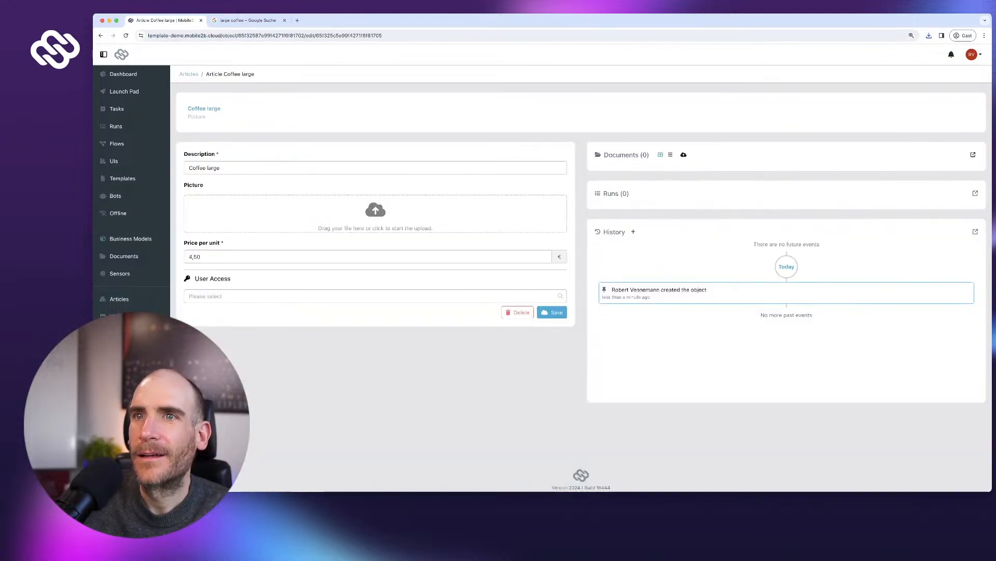
pyautogui.click(375, 213)
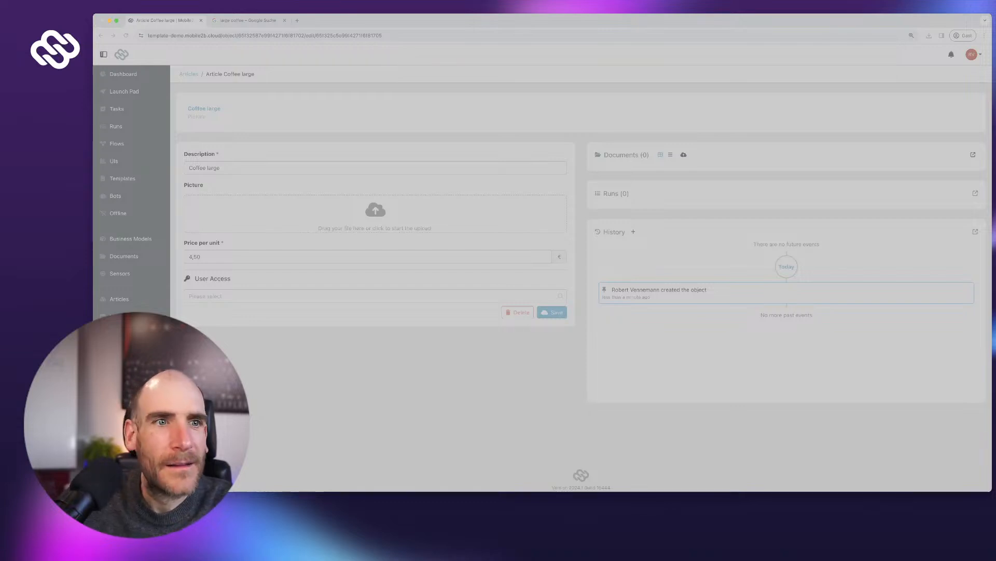
pyautogui.press('Escape')
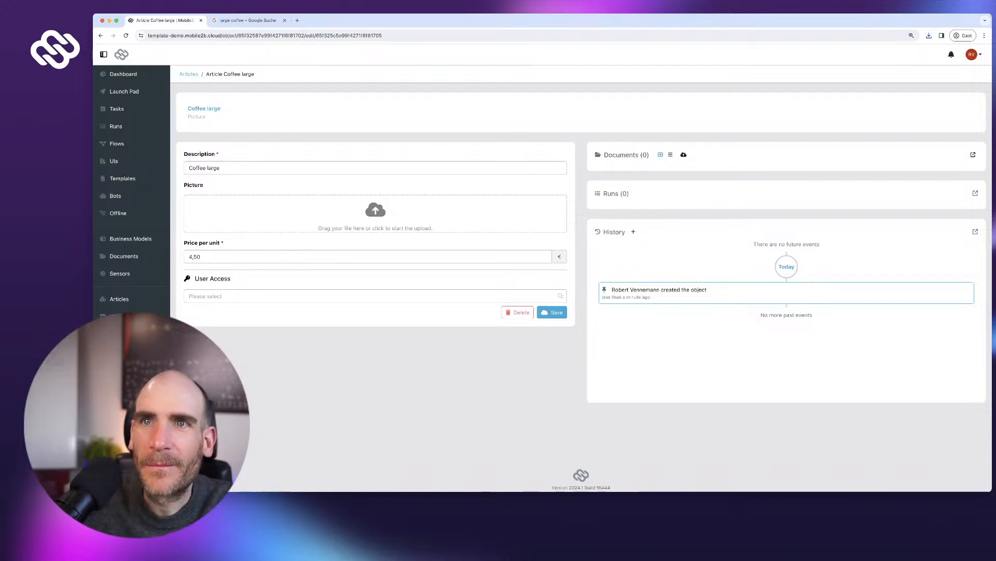
pyautogui.hotkey('ctrl', 'Tab')
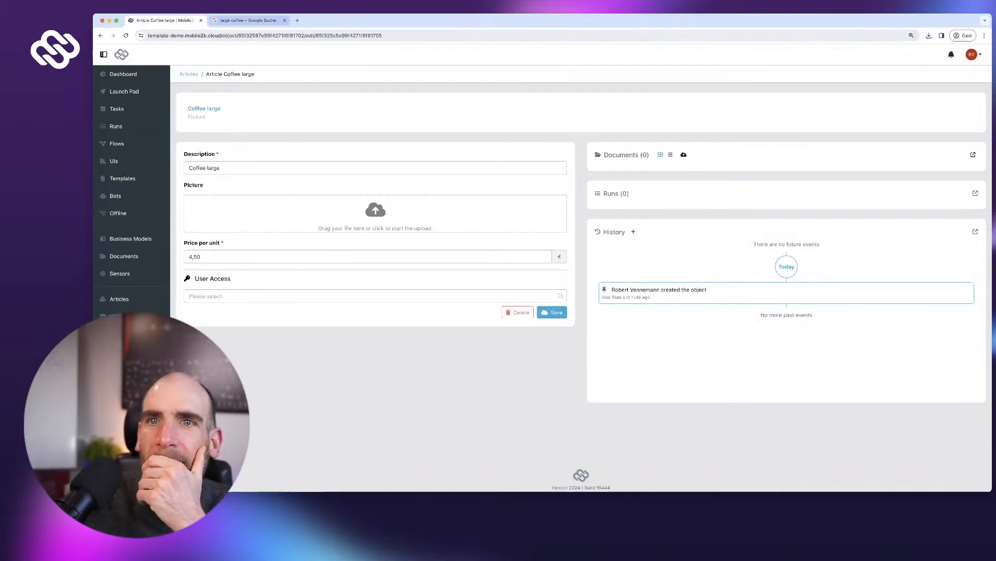
pyautogui.click(133, 96)
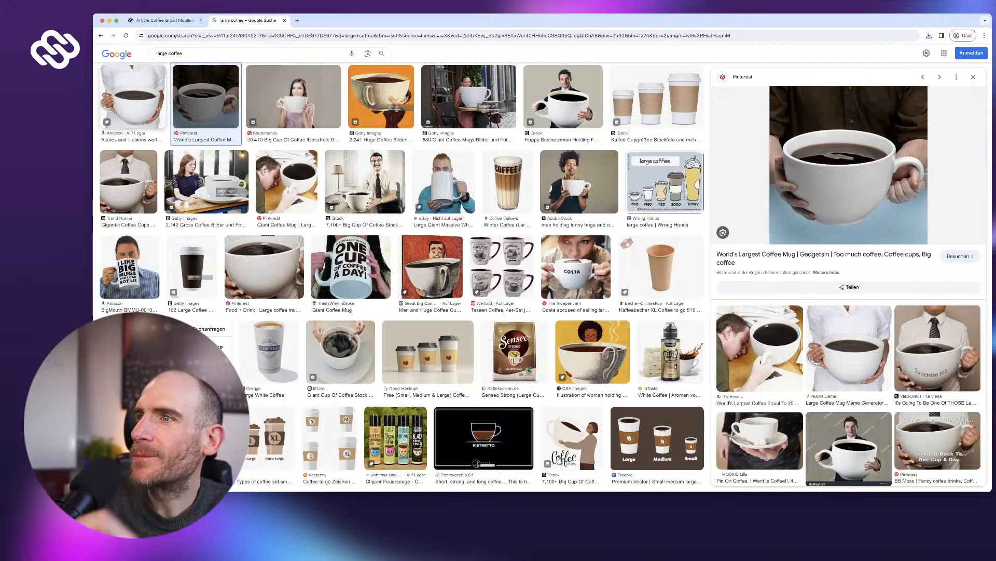
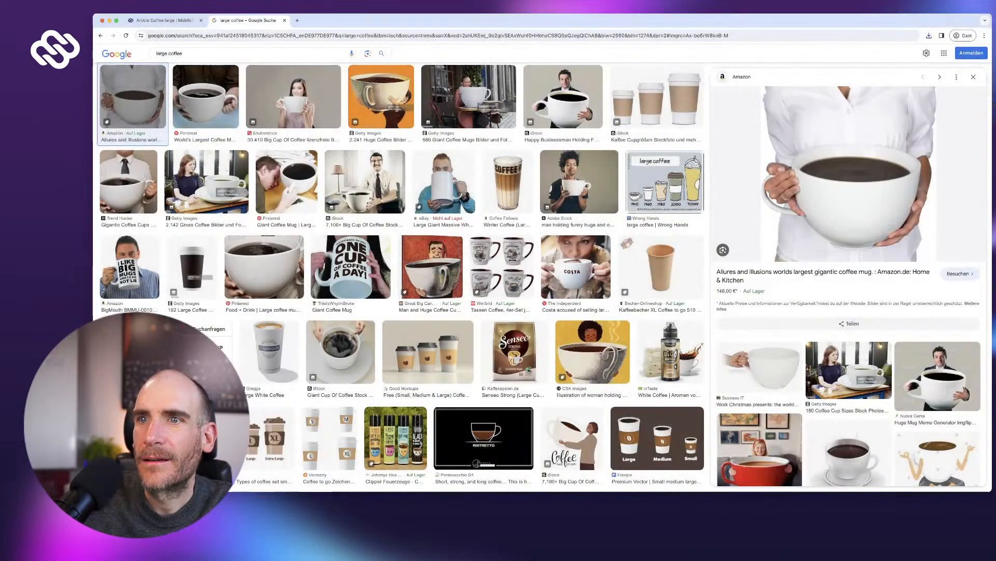
# - Paste the coffee image into Coffee large's Picture field, save the article, and return to Articles
pyautogui.click(164, 20)
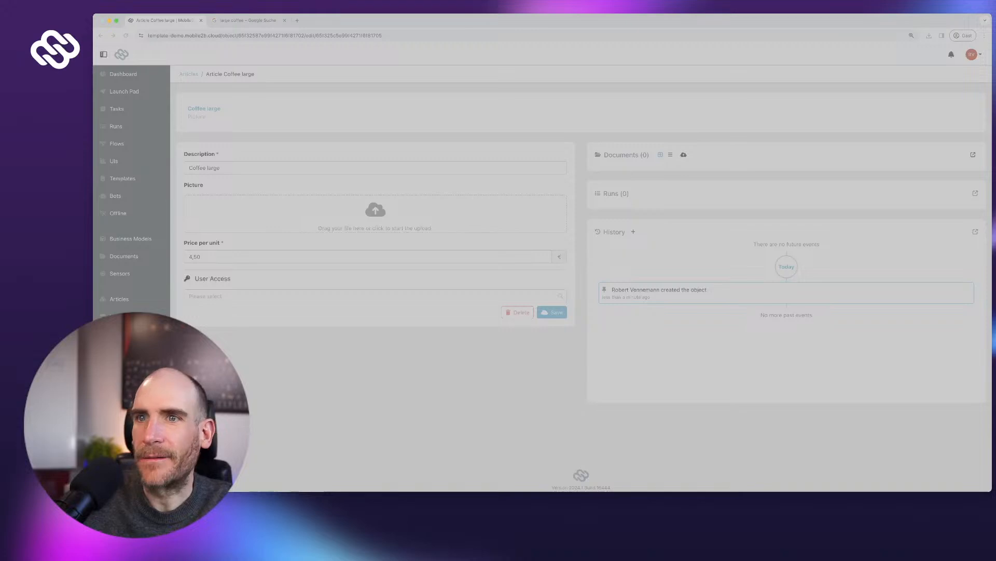
pyautogui.press('Return')
pyautogui.click(552, 370)
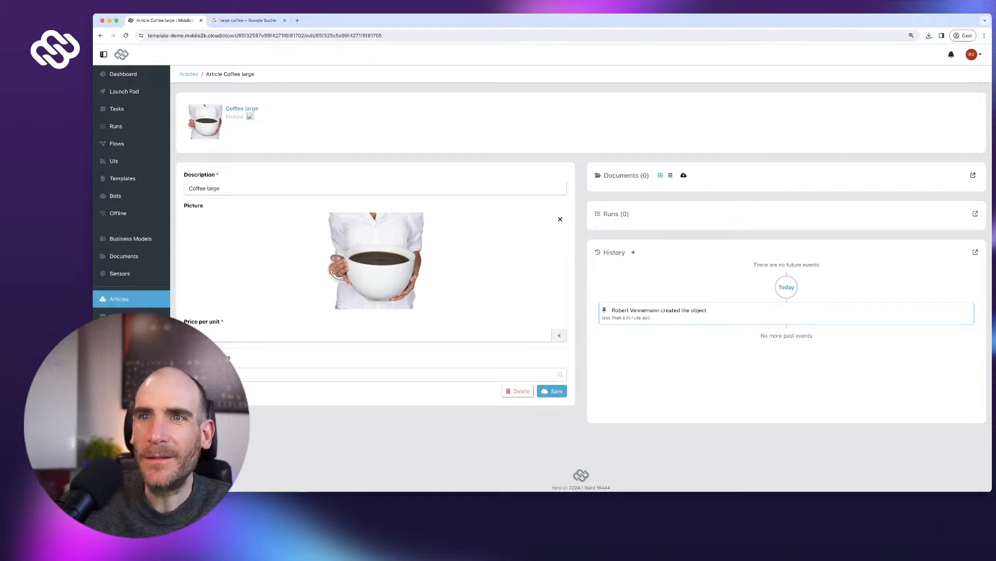
pyautogui.click(119, 299)
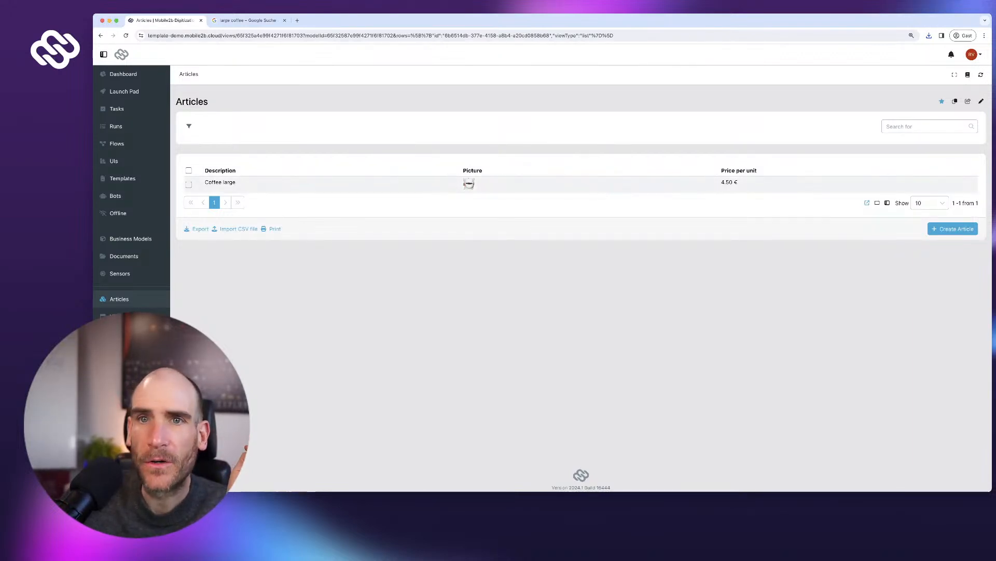
# - Create a new UI named Shopping Cart
pyautogui.click(114, 161)
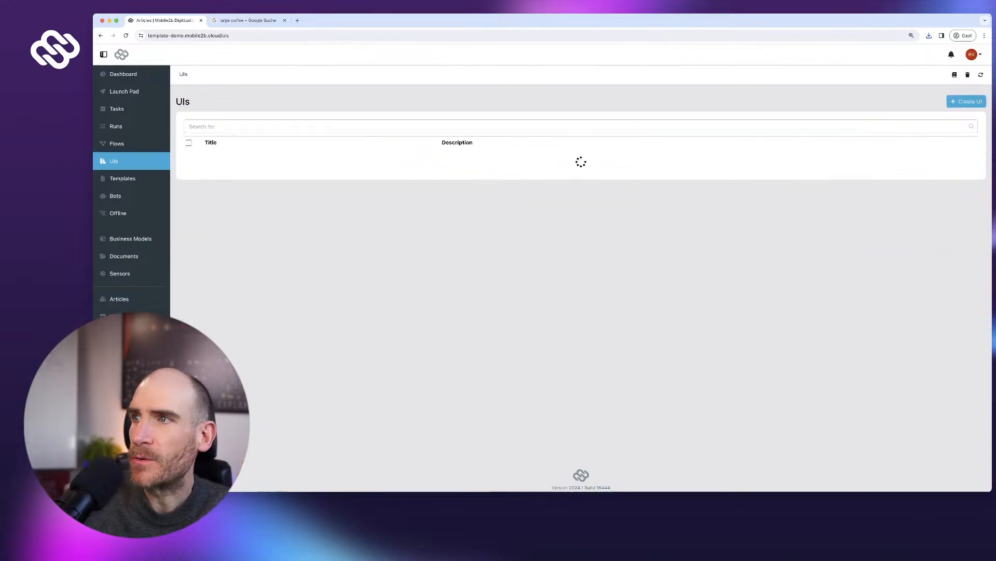
pyautogui.click(966, 102)
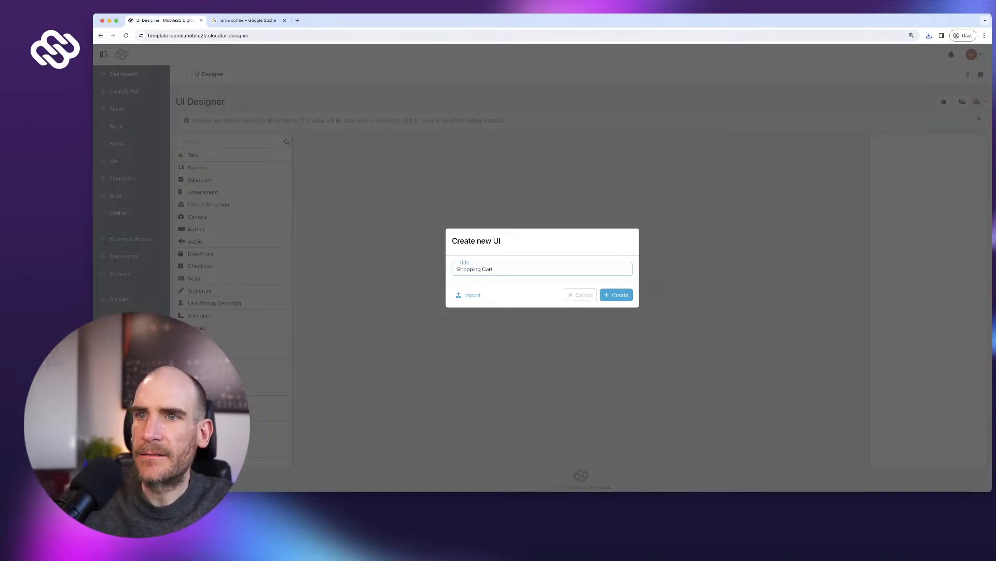
pyautogui.press('Return')
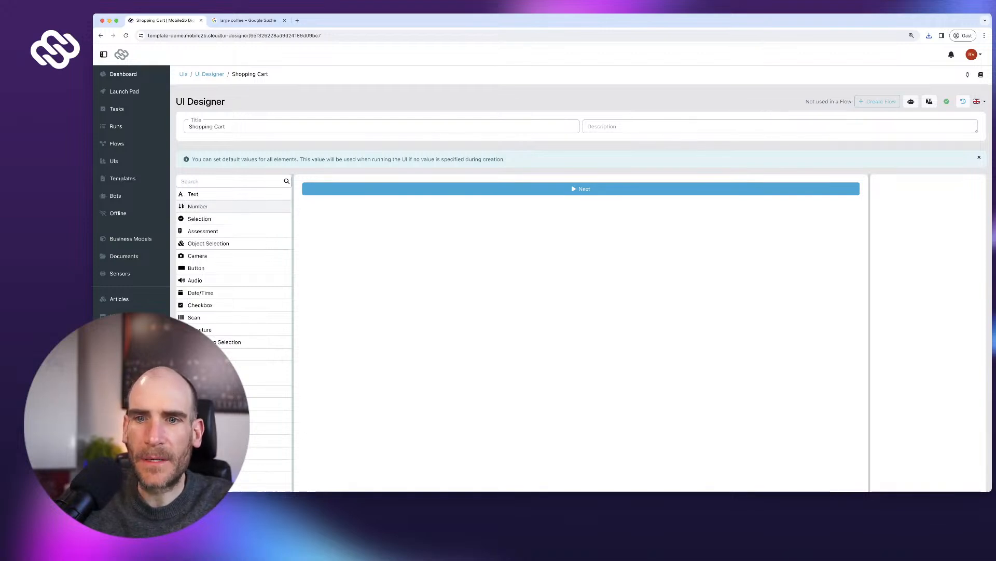
# - Add a label reading 'Welcome to our Shipping App!' with a second line inviting users to select articles and check out
pyautogui.scroll(-2, 270, 440)
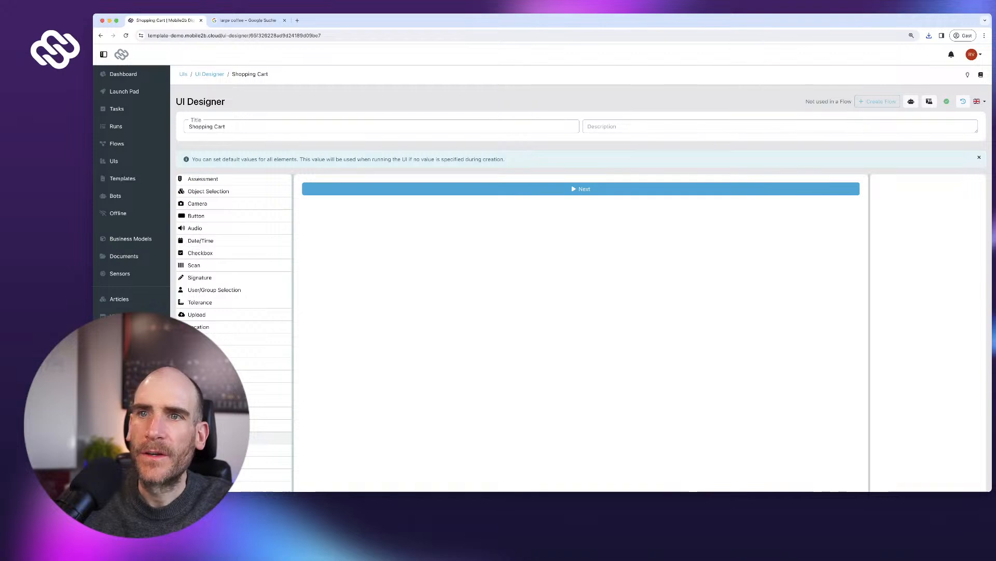
pyautogui.moveTo(270, 450); pyautogui.dragTo(426, 191)
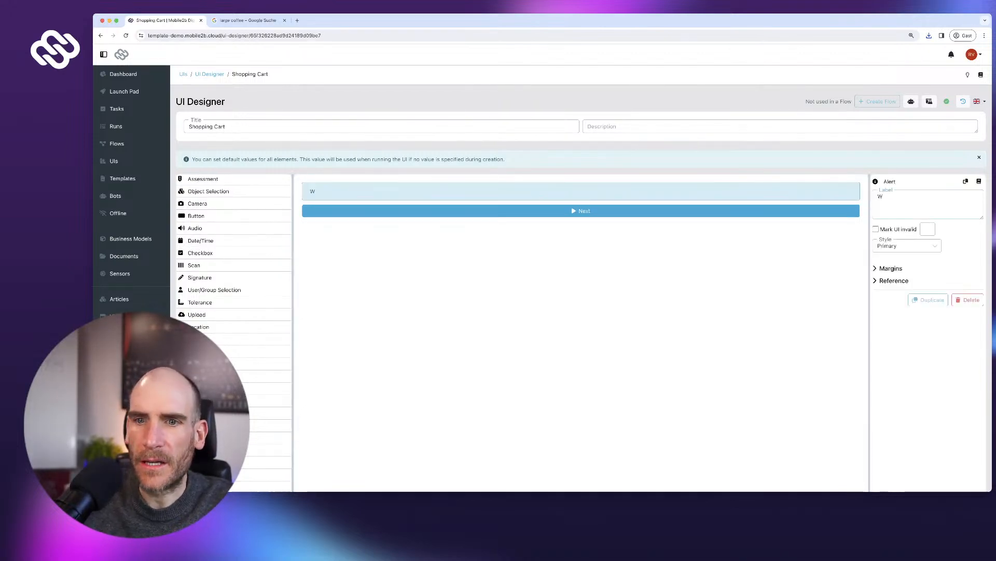
pyautogui.moveTo(269, 462); pyautogui.dragTo(405, 222)
pyautogui.write('W')
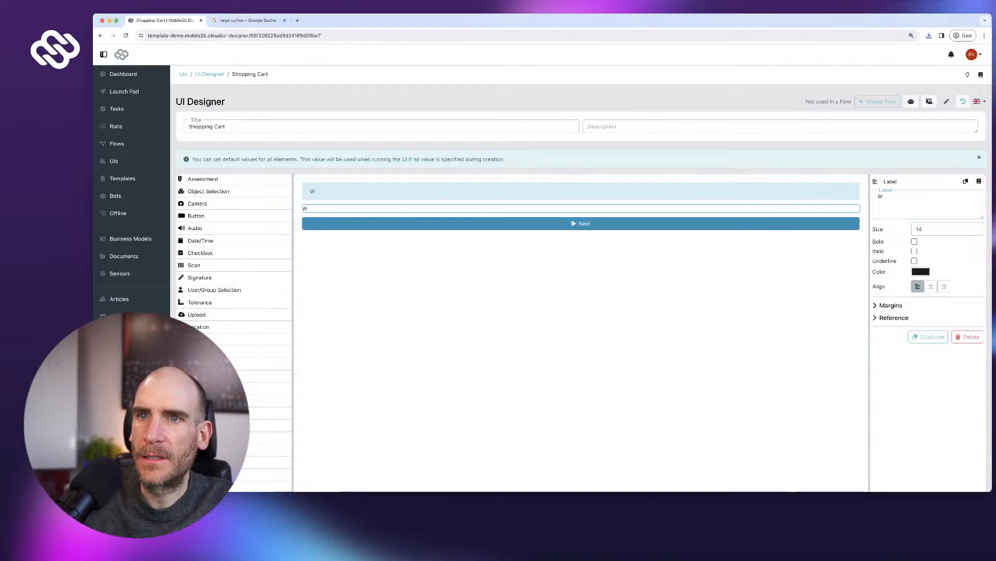
pyautogui.write('elcome to our Shi')
pyautogui.write('pping App!')
pyautogui.press('Return')
pyautogui.write('T')
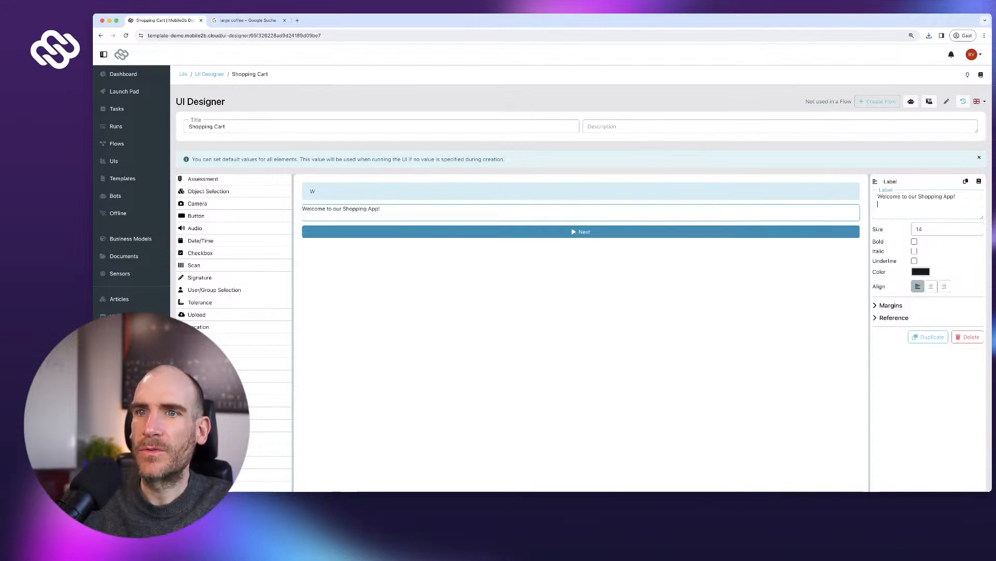
pyautogui.write('o')
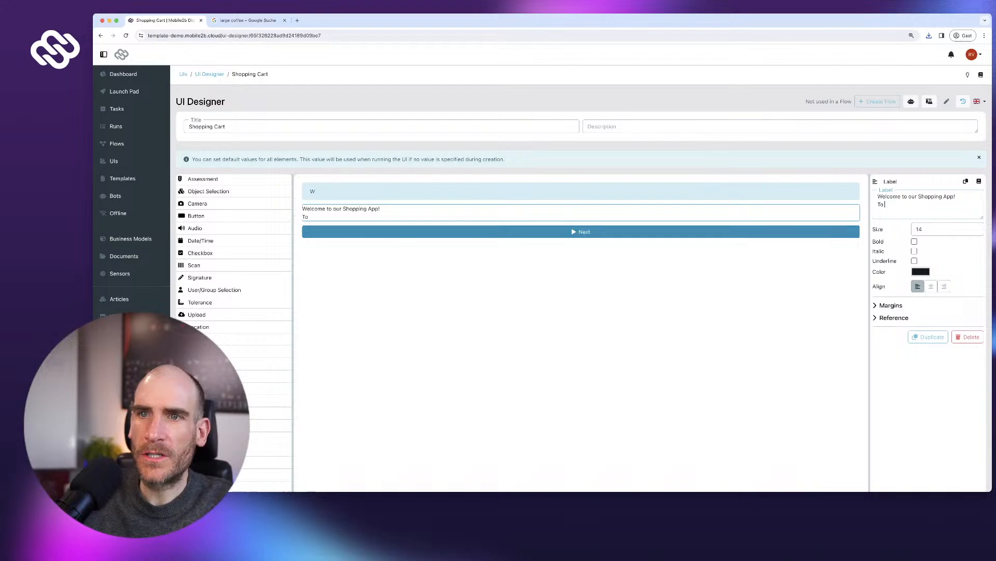
pyautogui.write(' purchase, simply select articles below ')
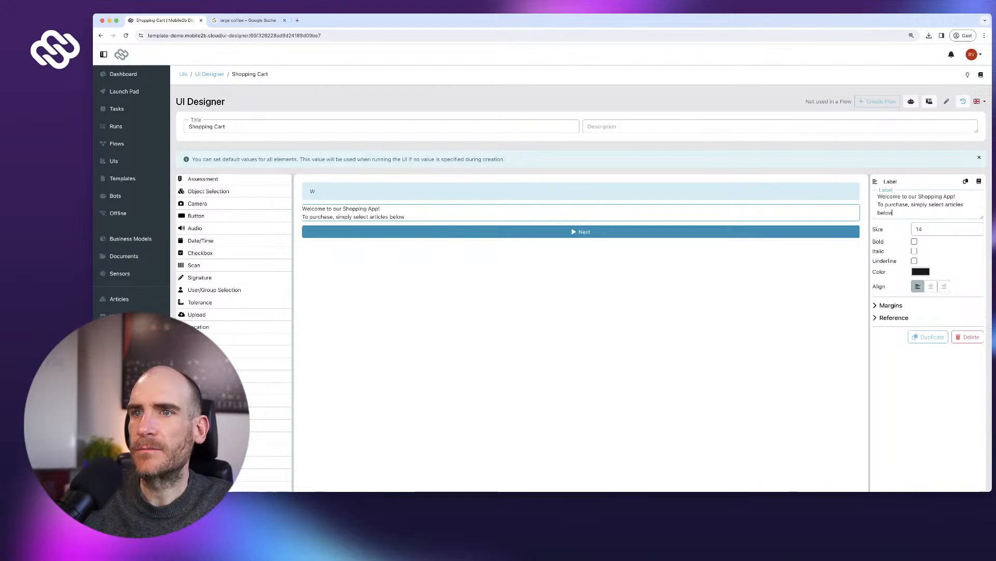
pyautogui.write('and checkout.')
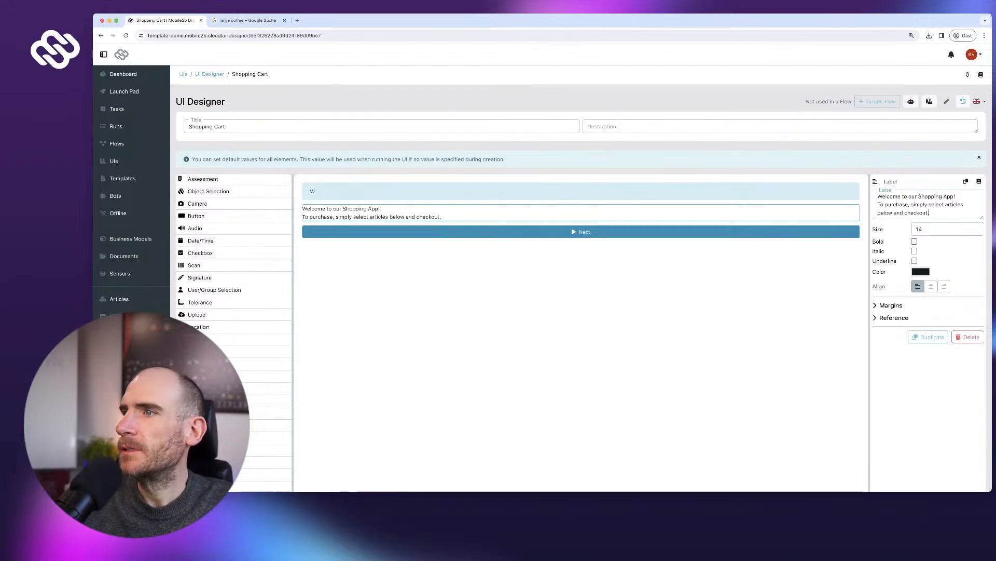
# - Centre the welcome text, raise its font size, and delete the stray alert element
pyautogui.click(931, 286)
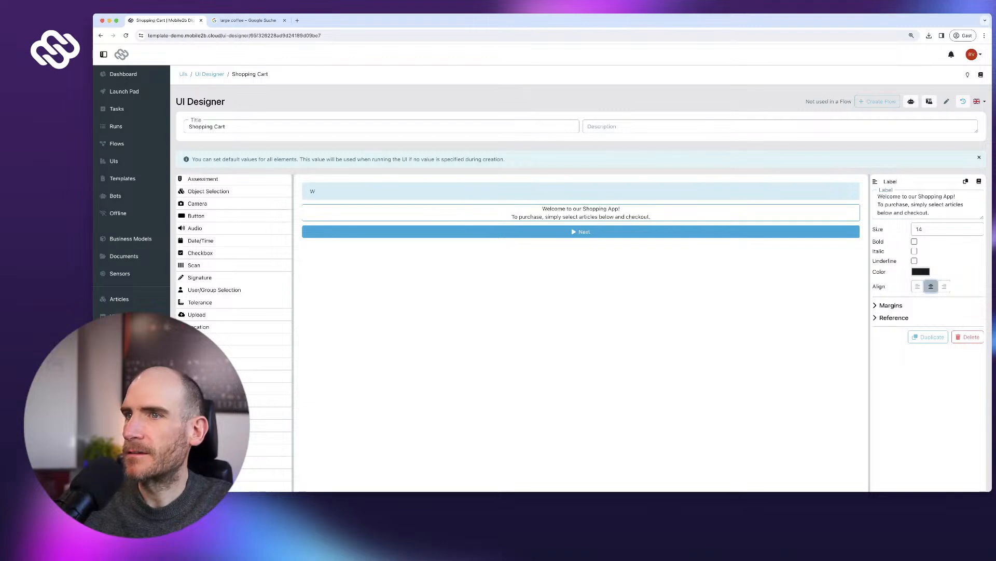
pyautogui.click(977, 227)
pyautogui.click(976, 227)
pyautogui.click(976, 227)
pyautogui.click(976, 227)
pyautogui.click(977, 227)
pyautogui.click(976, 227)
pyautogui.click(976, 227)
pyautogui.click(727, 191)
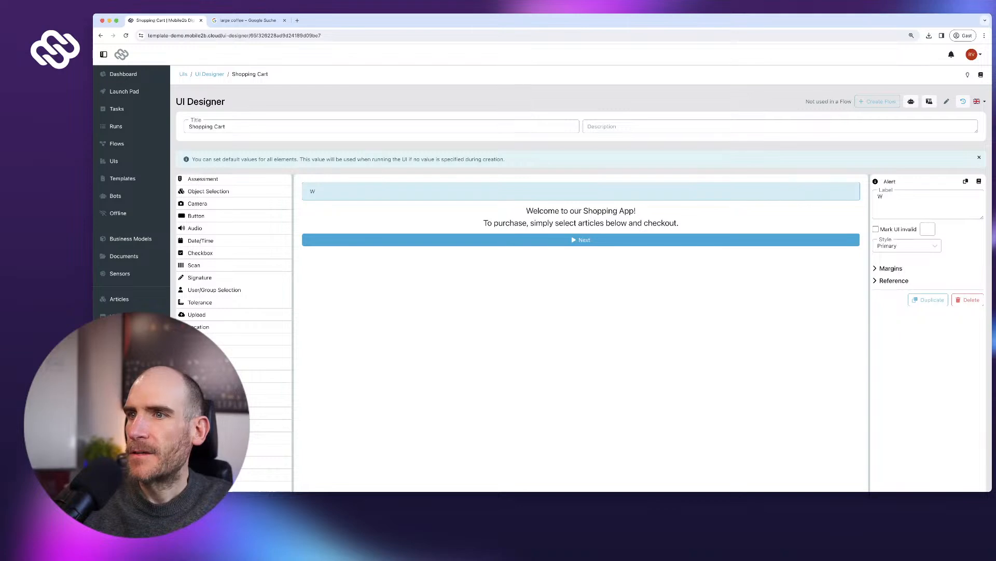
pyautogui.click(968, 299)
# - Confirm the alert's removal and add a repeat group labelled 'Select articles'
pyautogui.click(616, 294)
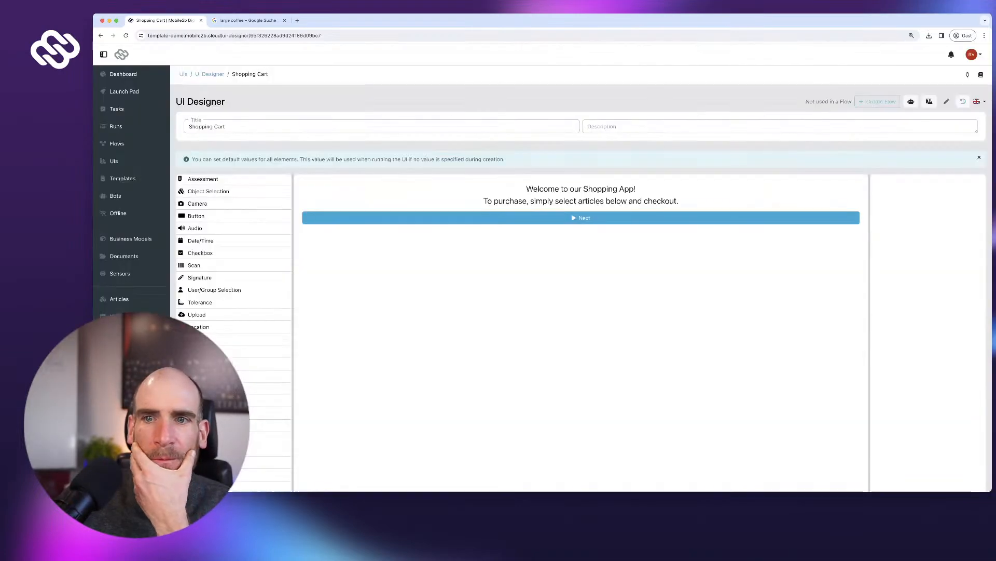
pyautogui.scroll(-1, 234, 241)
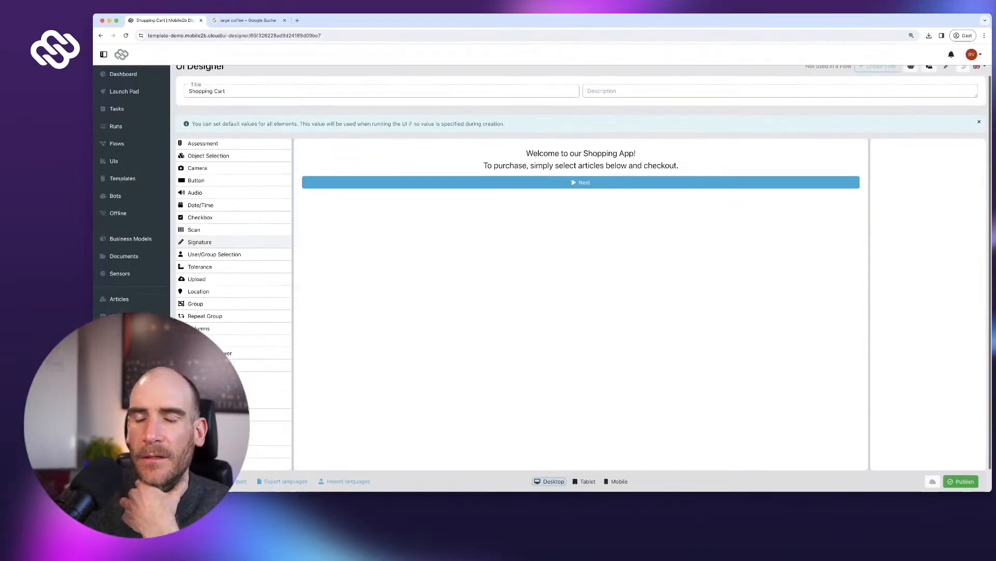
pyautogui.scroll(1, 234, 259)
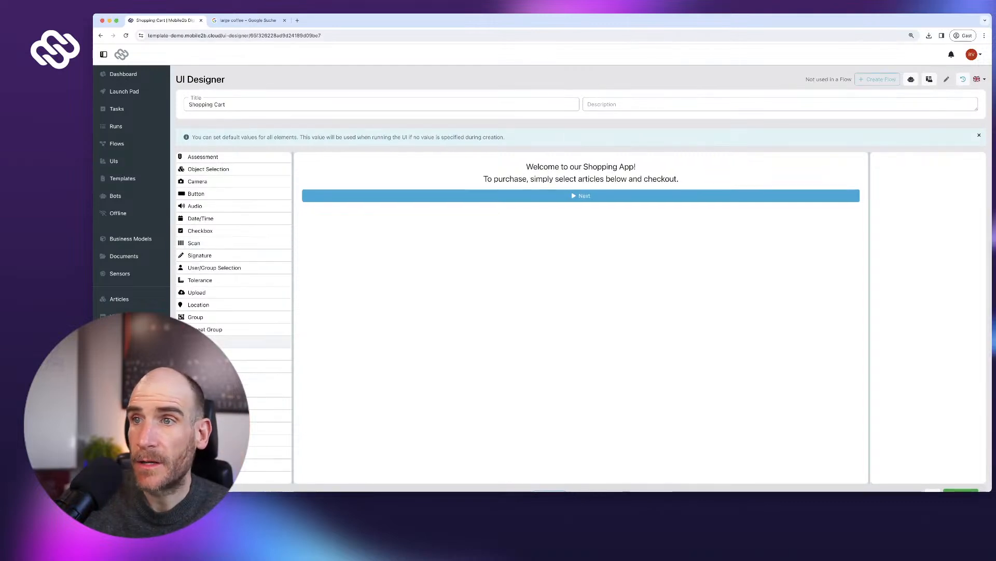
pyautogui.moveTo(233, 329); pyautogui.dragTo(467, 194)
pyautogui.click(928, 174)
pyautogui.write('Select articles')
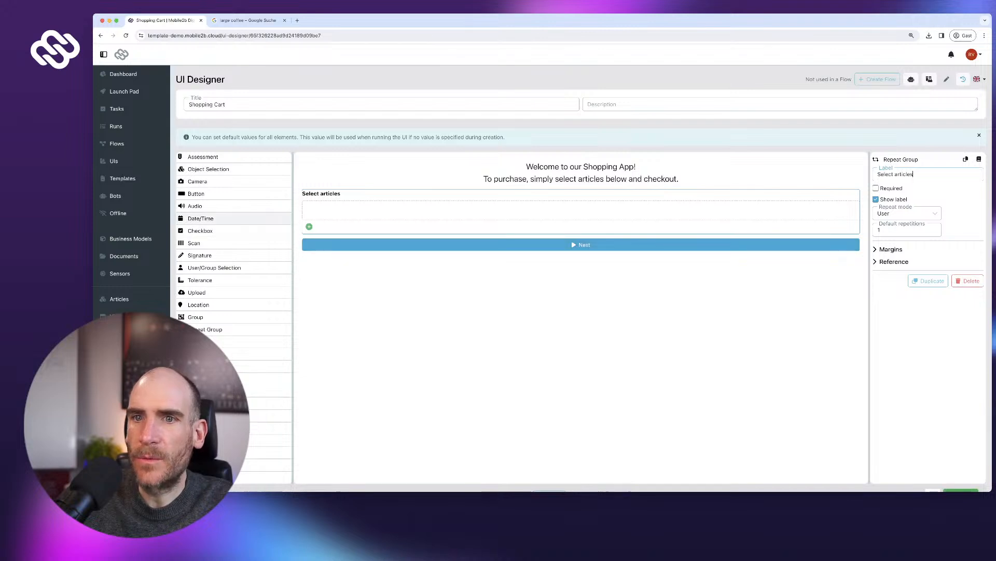
# - Add a required Object Selection field named 'Article' inside the repeat group
pyautogui.scroll(1, 233, 283)
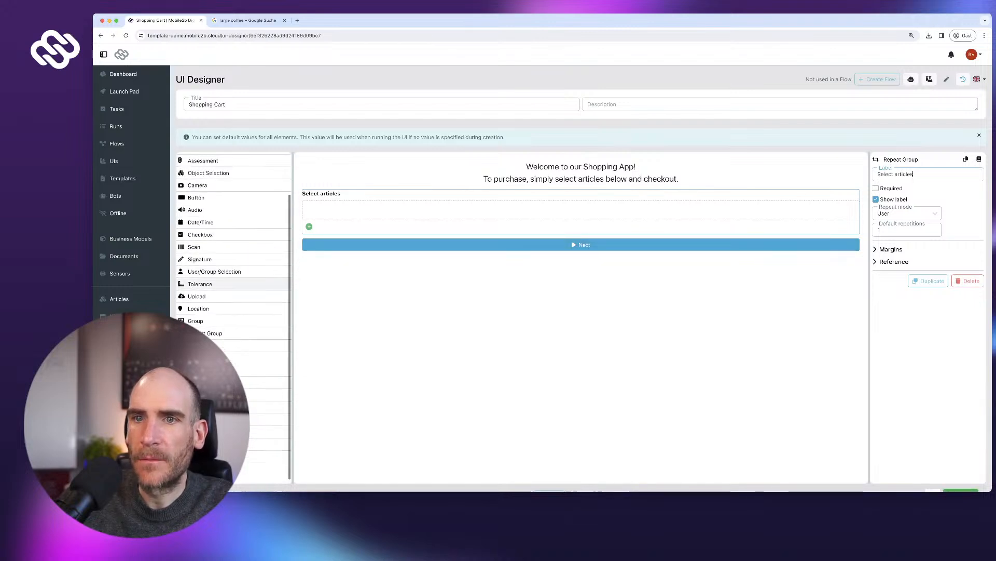
pyautogui.scroll(1, 234, 333)
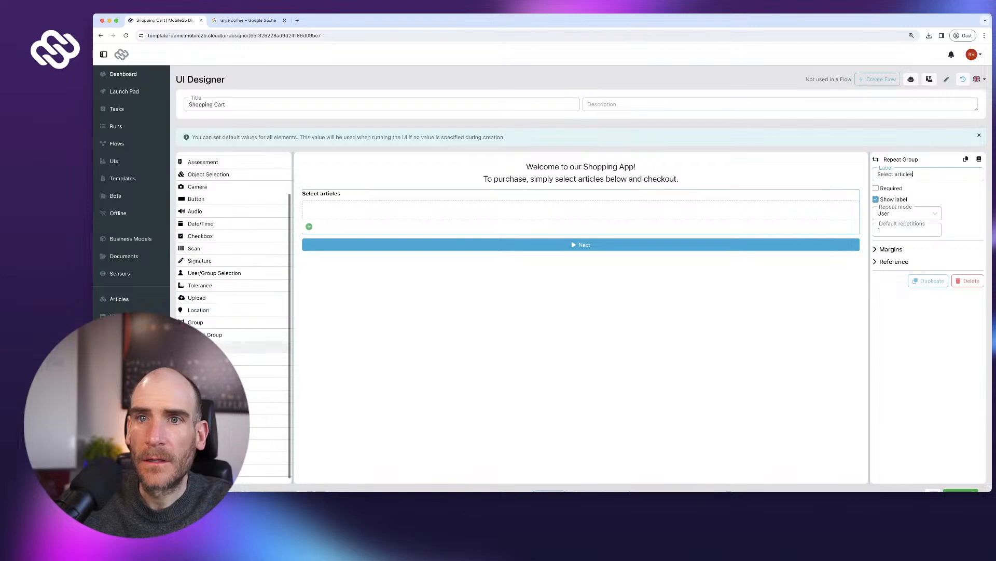
pyautogui.scroll(4, 233, 215)
pyautogui.moveTo(209, 215); pyautogui.dragTo(384, 210)
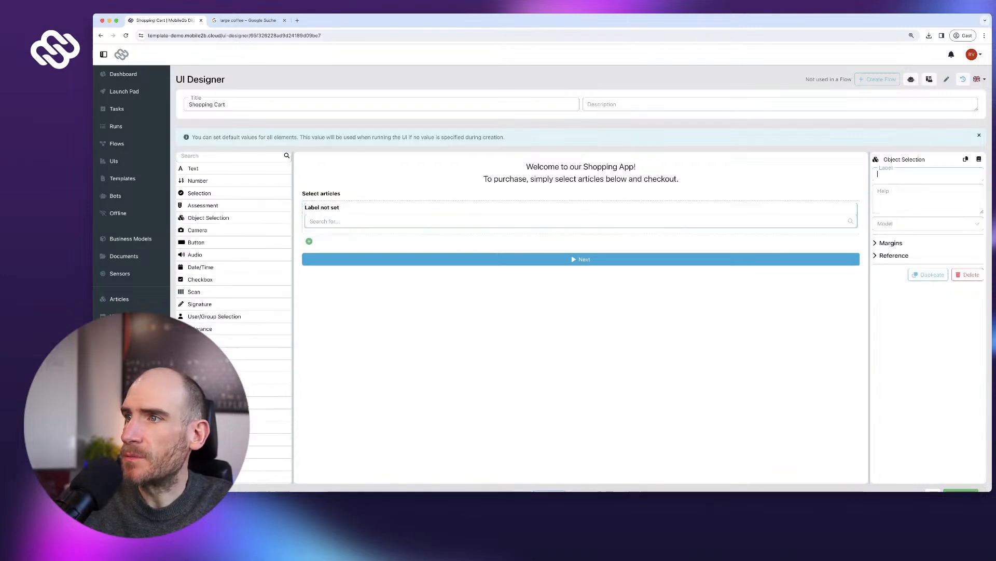
pyautogui.write('Arti')
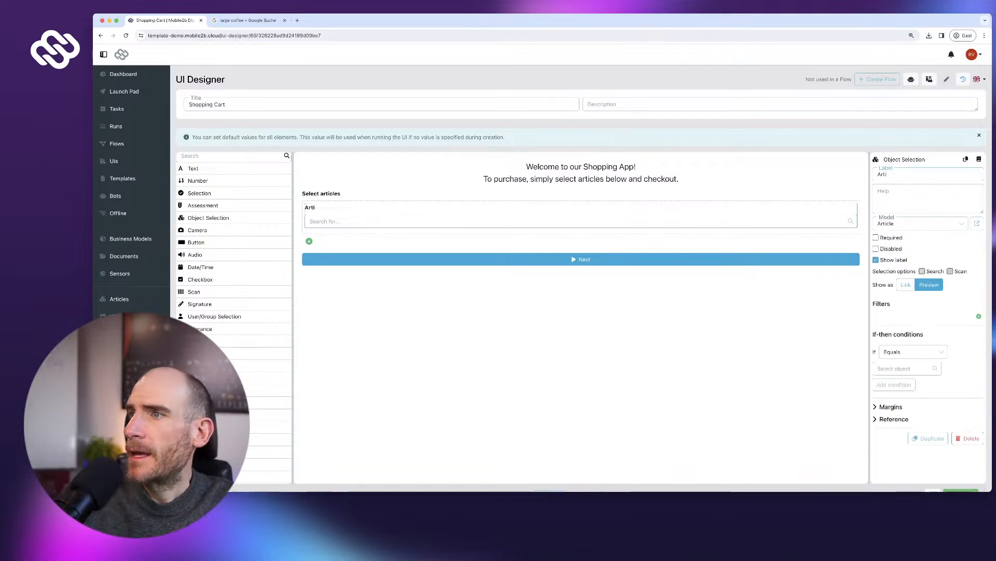
pyautogui.write('cle')
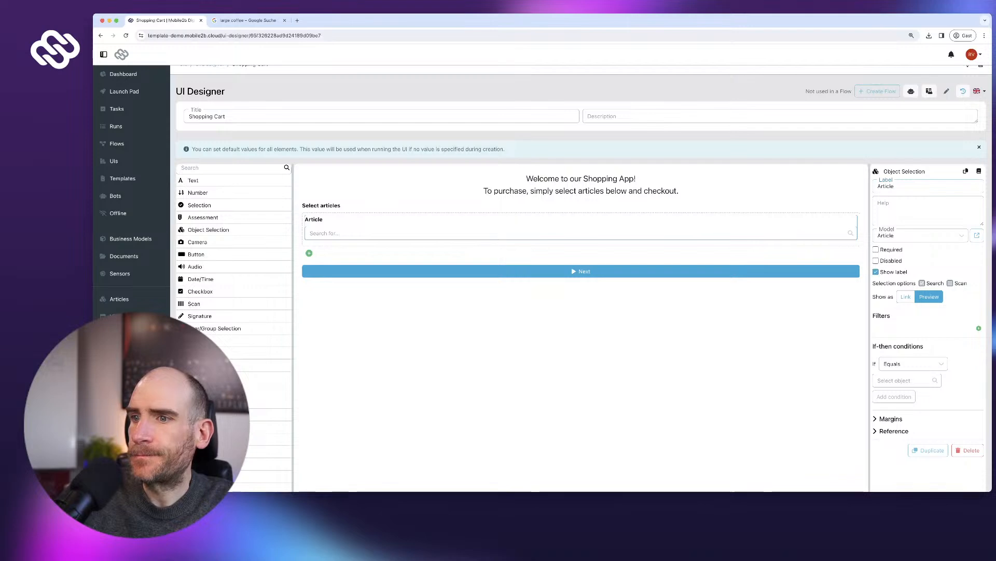
pyautogui.click(876, 250)
pyautogui.scroll(-2, 581, 281)
# - In tablet view, add a two-column layout with a required Number field 'Amount' beside Article
pyautogui.click(585, 457)
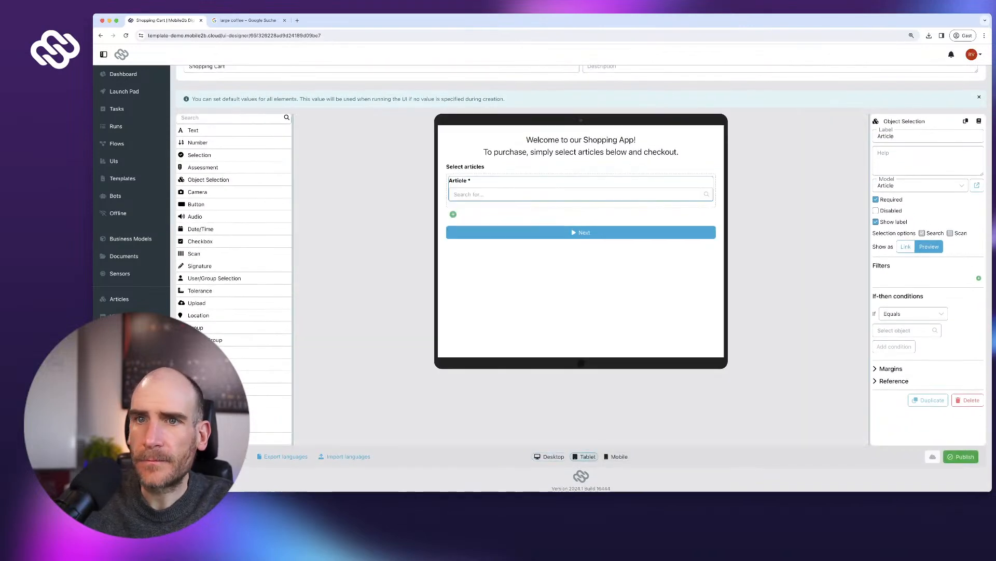
pyautogui.scroll(3, 233, 218)
pyautogui.scroll(-3, 234, 332)
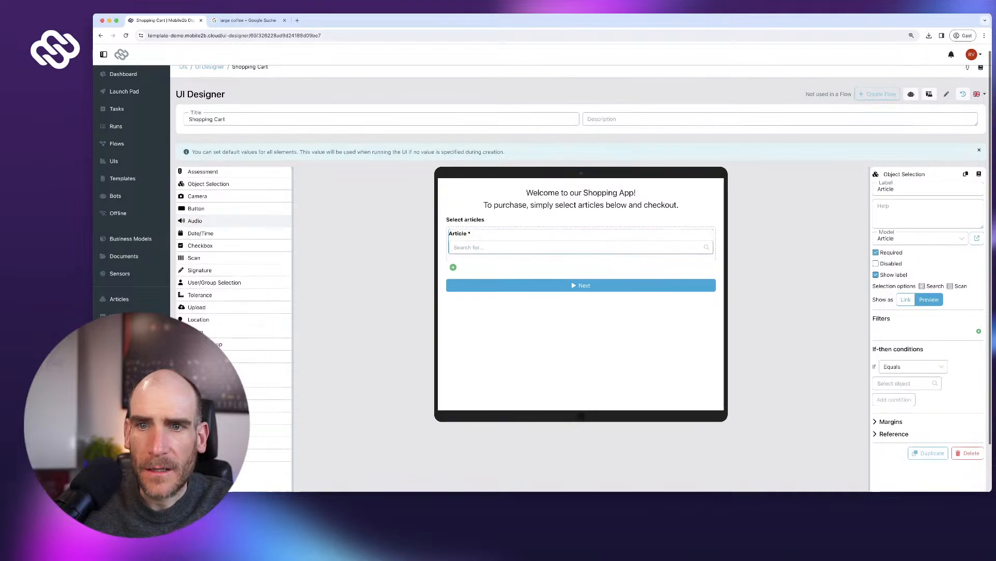
pyautogui.scroll(-2, 233, 220)
pyautogui.moveTo(243, 326); pyautogui.dragTo(513, 211)
pyautogui.scroll(1, 234, 182)
pyautogui.moveTo(208, 150); pyautogui.dragTo(647, 211)
pyautogui.write('Amount')
pyautogui.press('Tab')
pyautogui.press('Tab')
pyautogui.press('space')
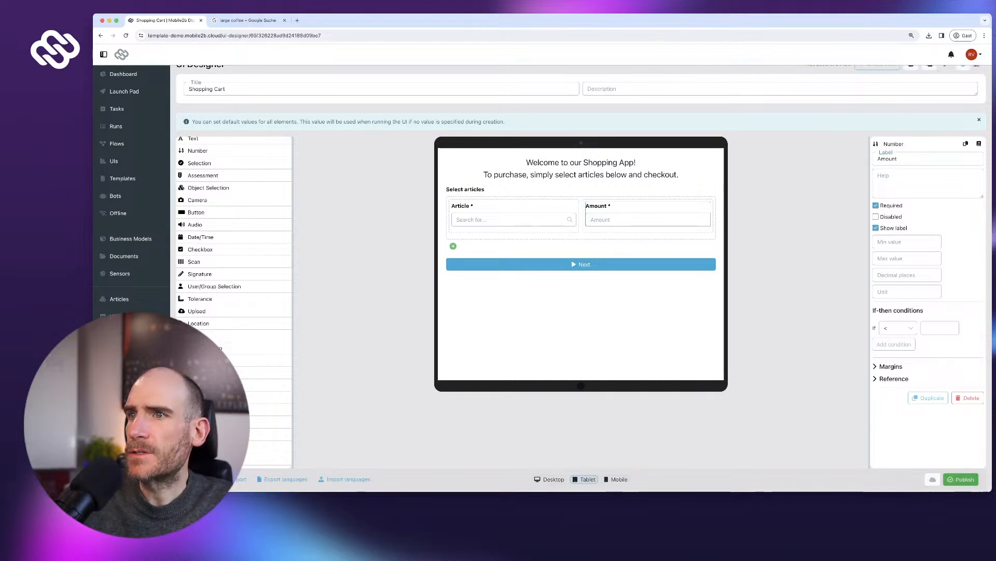
# - Set the welcome text's bottom margin to 40
pyautogui.click(581, 168)
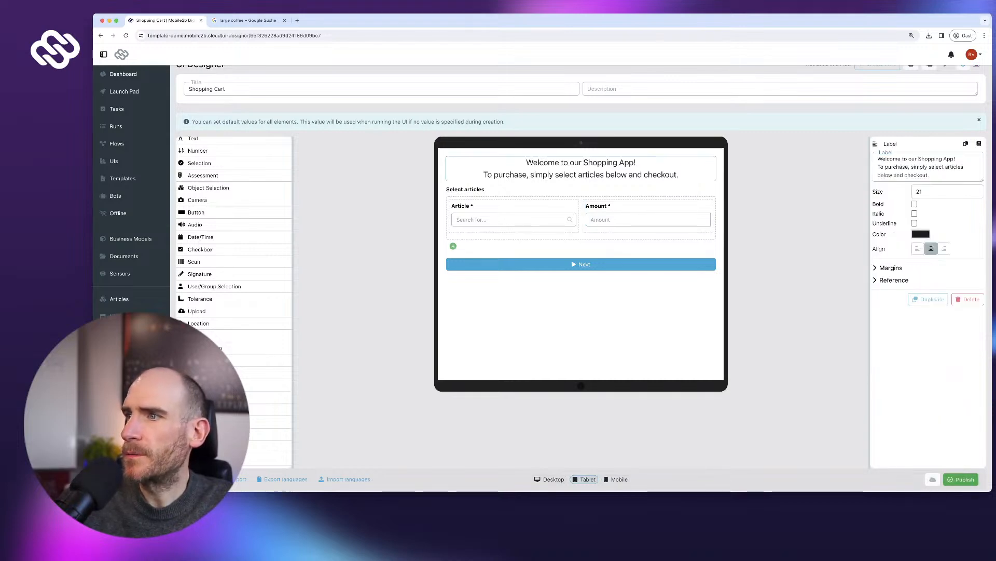
pyautogui.click(891, 268)
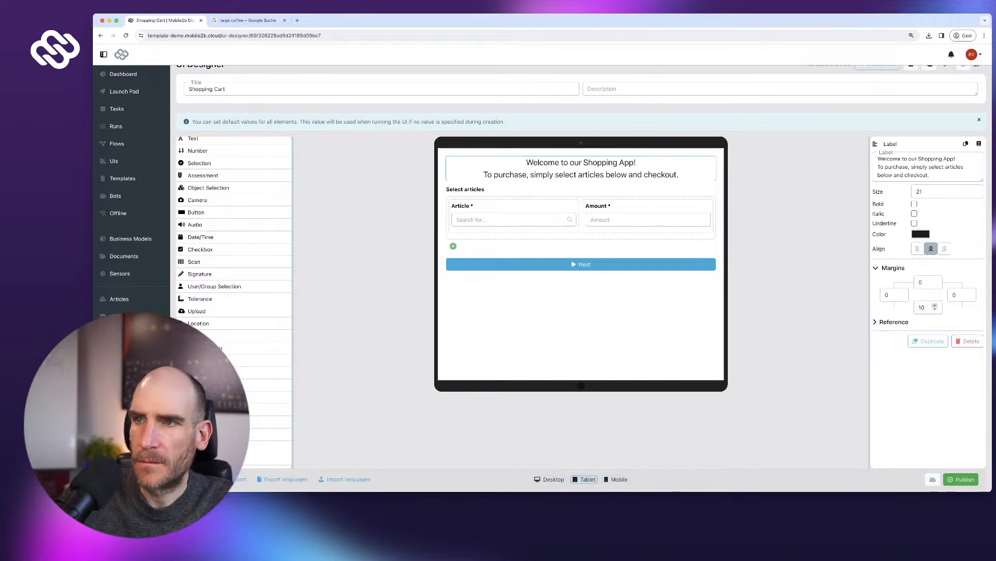
pyautogui.doubleClick(922, 307)
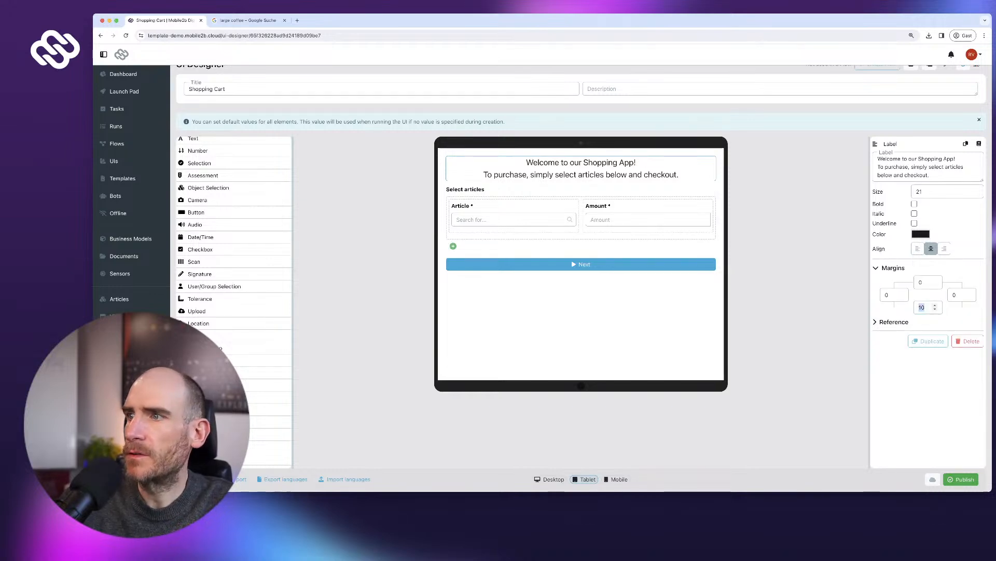
pyautogui.write('30')
pyautogui.doubleClick(922, 308)
pyautogui.write('40')
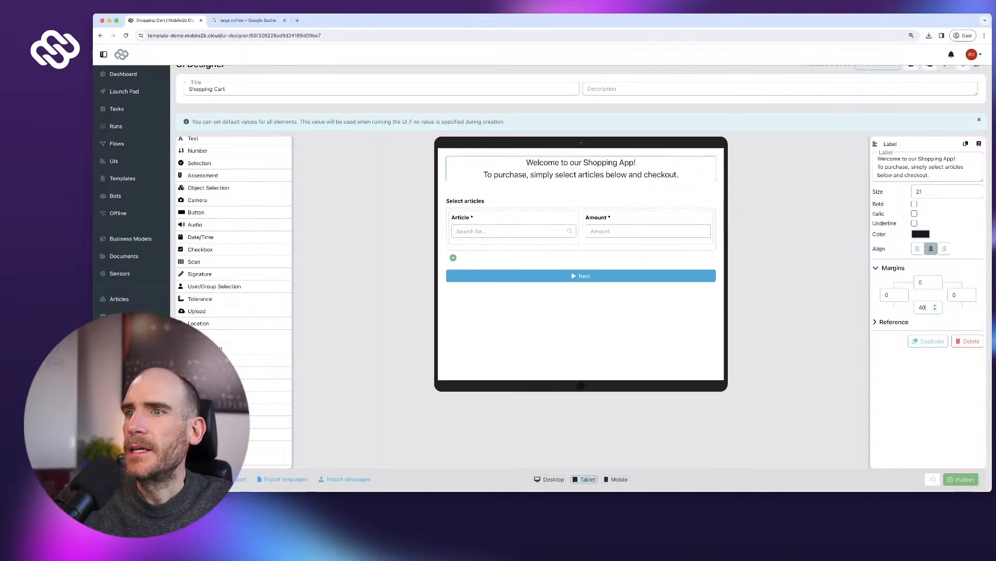
# - Give the Next button the green Success style and a shopping-cart icon
pyautogui.click(581, 276)
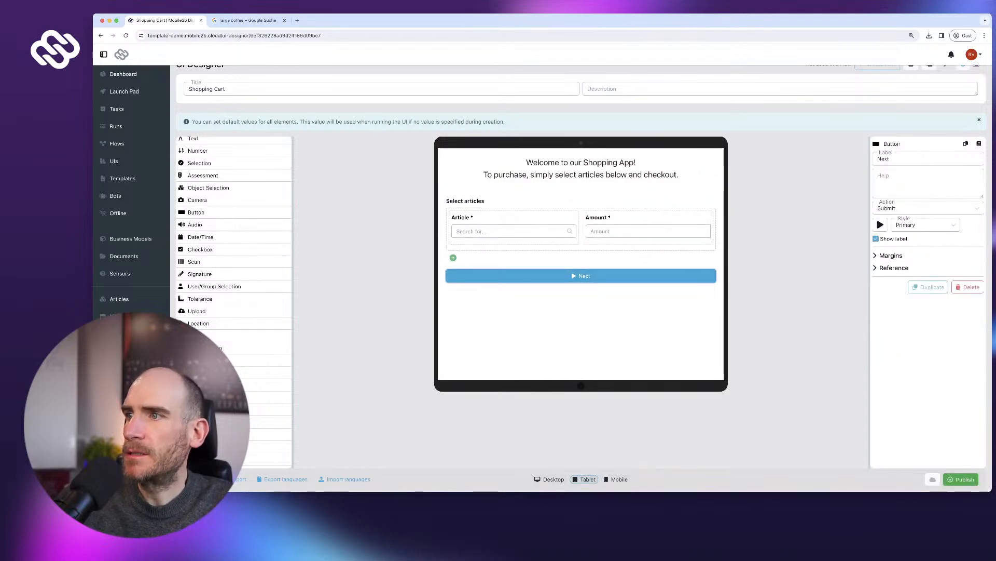
pyautogui.click(925, 225)
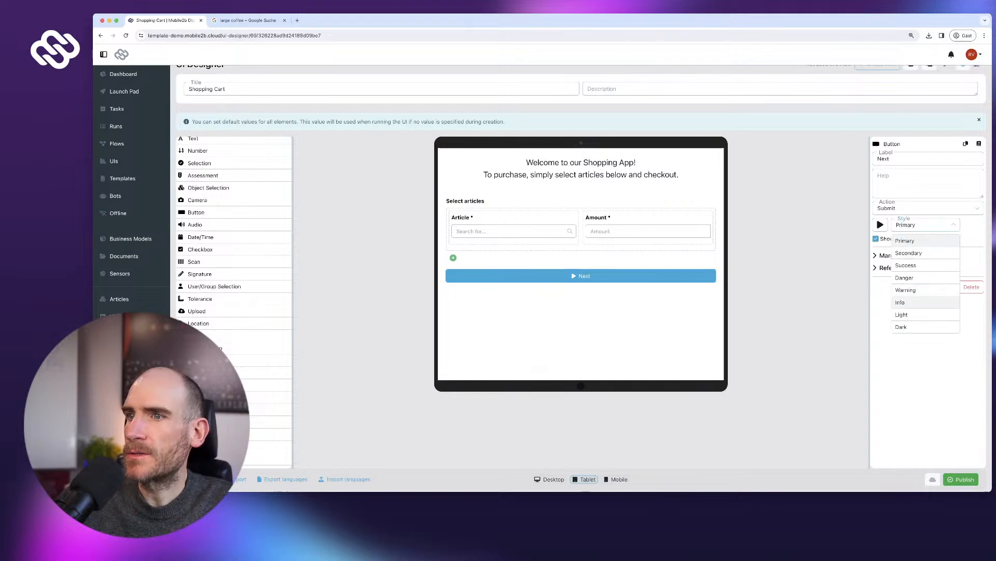
pyautogui.click(906, 266)
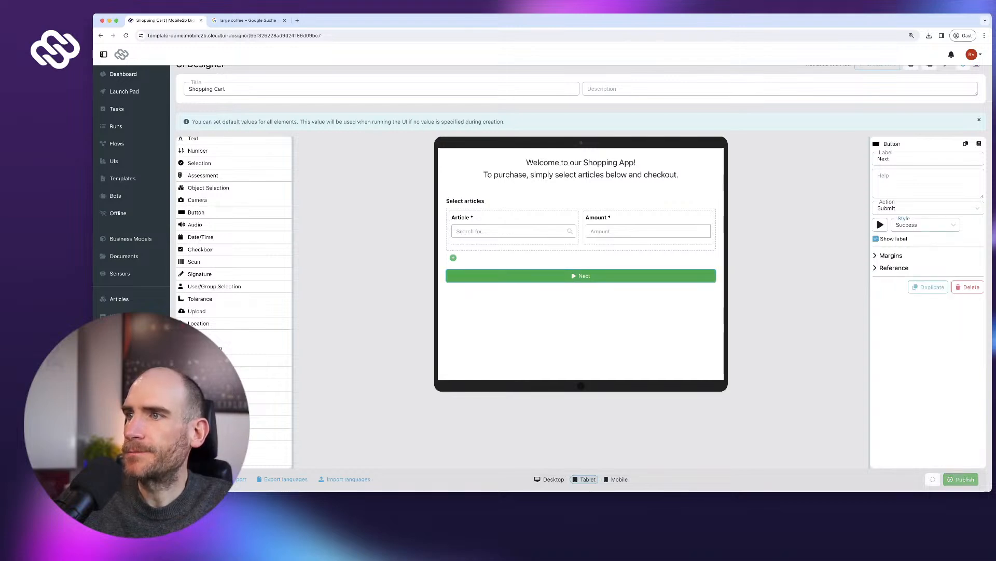
pyautogui.click(880, 224)
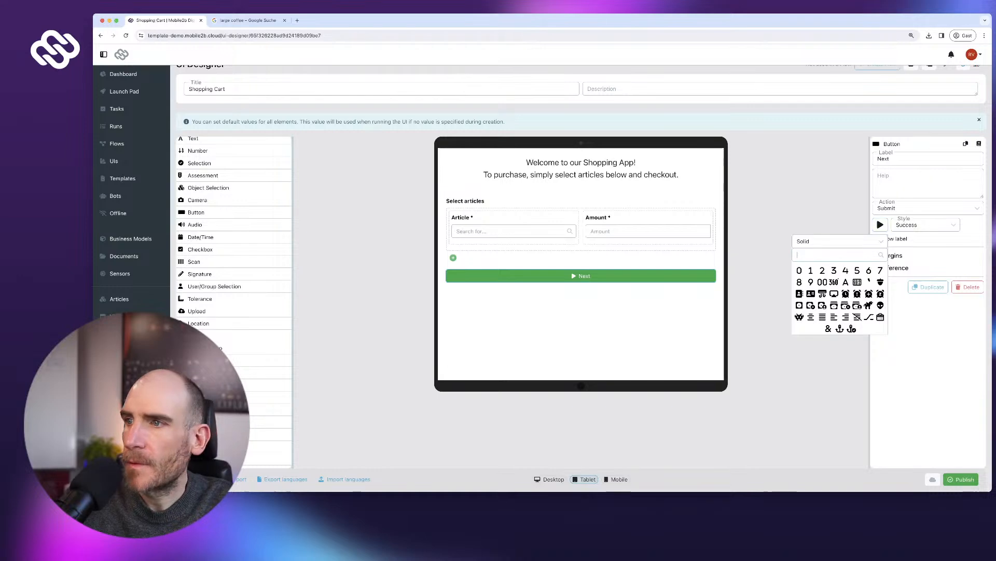
pyautogui.write('sho')
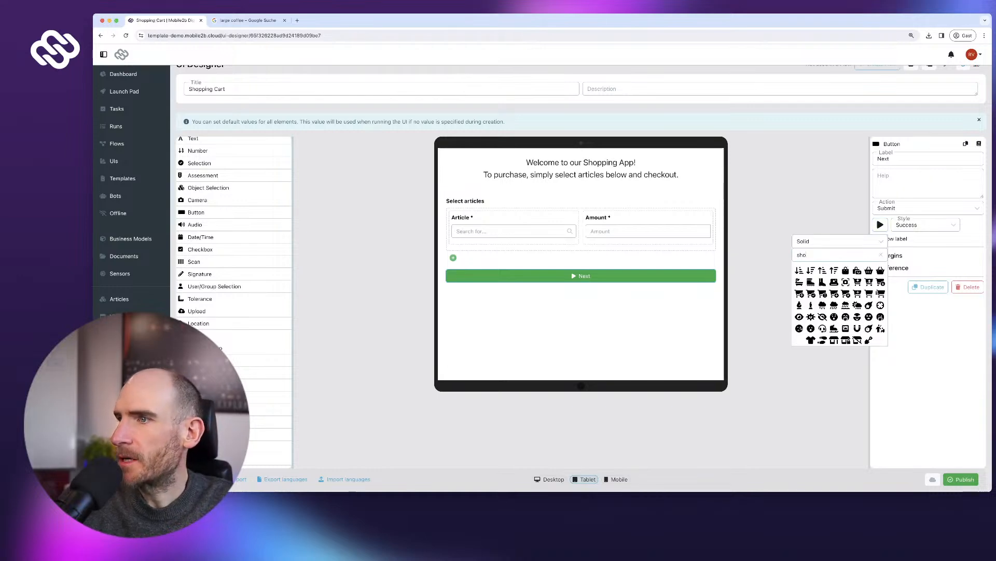
pyautogui.write('pping')
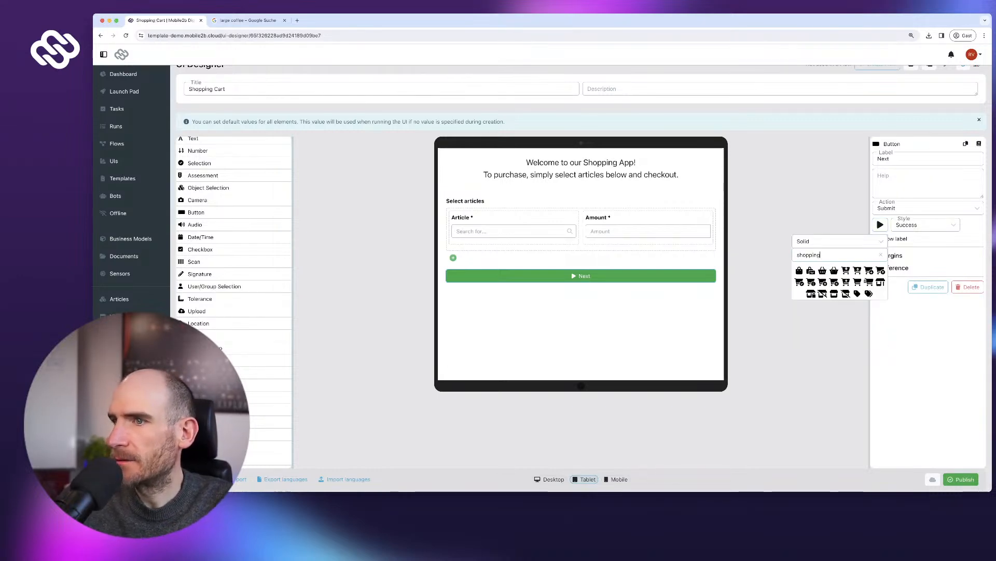
pyautogui.click(800, 282)
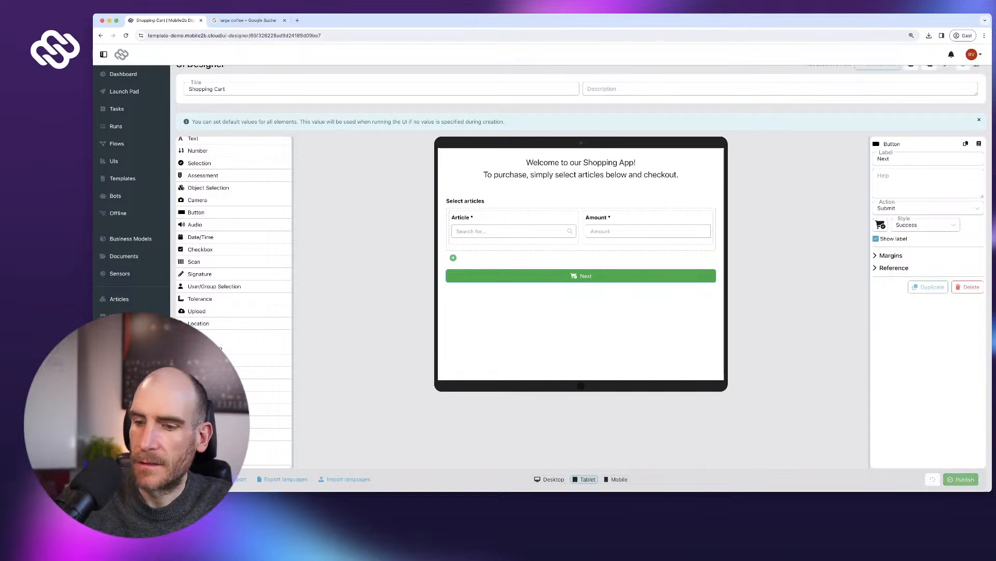
# - Relabel the button 'Buy Now'
pyautogui.doubleClick(884, 158)
pyautogui.write('Purch')
pyautogui.hotkey('ctrl', 'a')
pyautogui.write('Buy no')
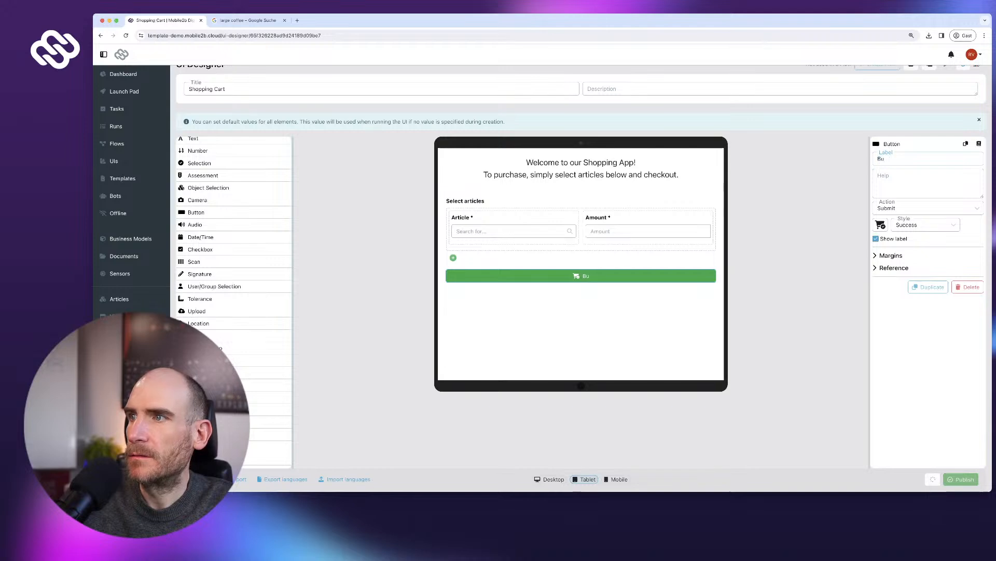
pyautogui.press('BackSpace')
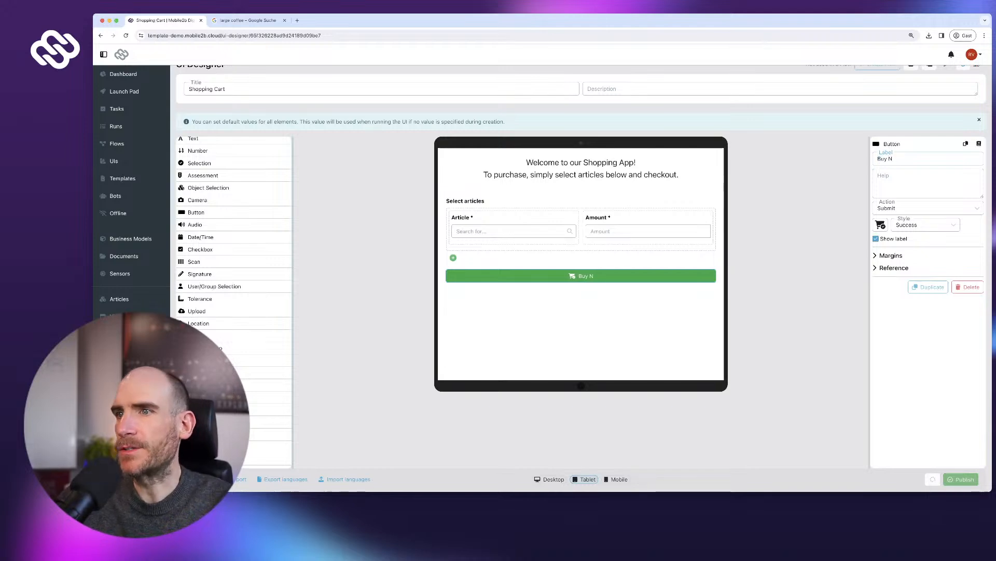
pyautogui.scroll(2, 581, 275)
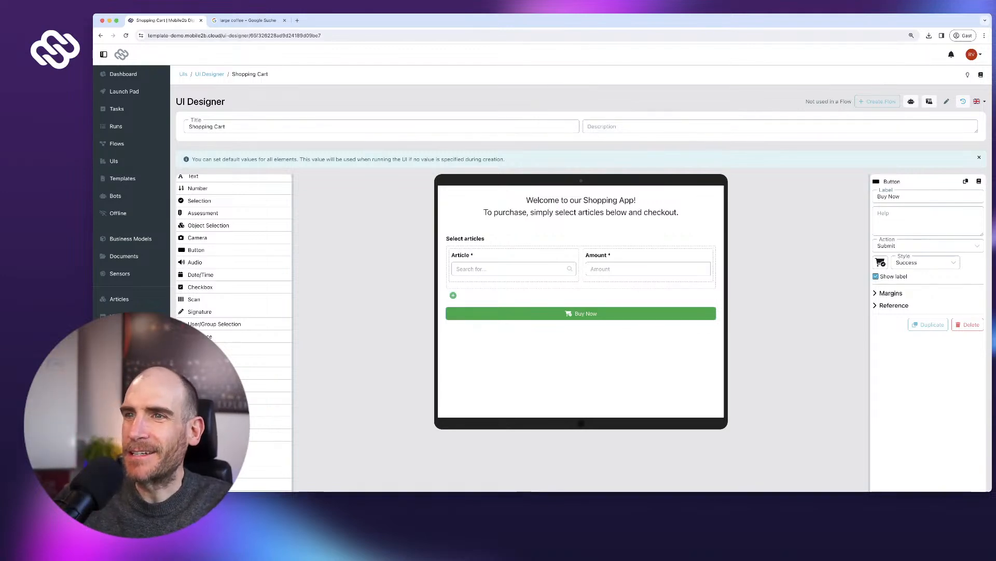
# - Generate a flow from the Shopping Cart UI with the Create report step included
pyautogui.click(581, 206)
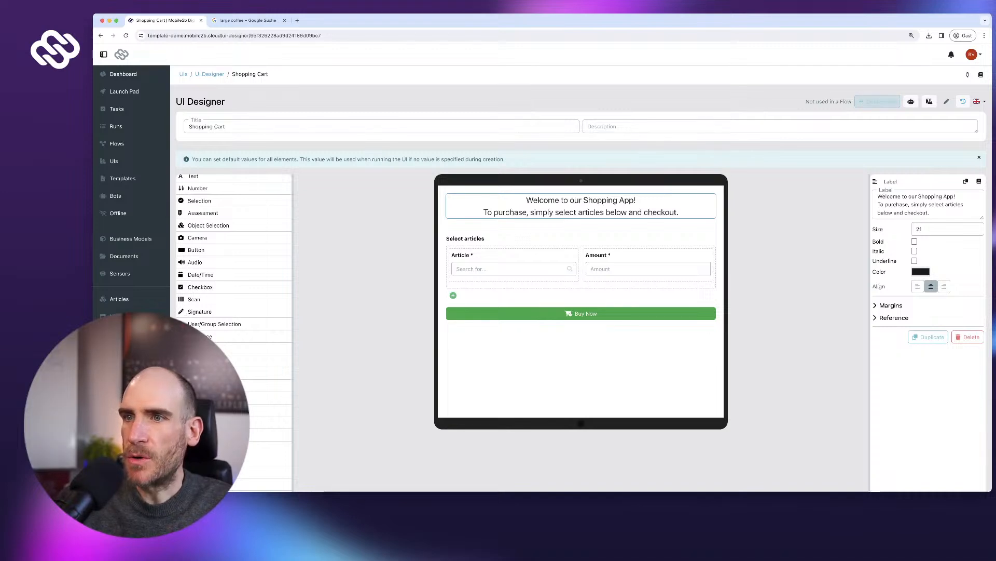
pyautogui.click(877, 101)
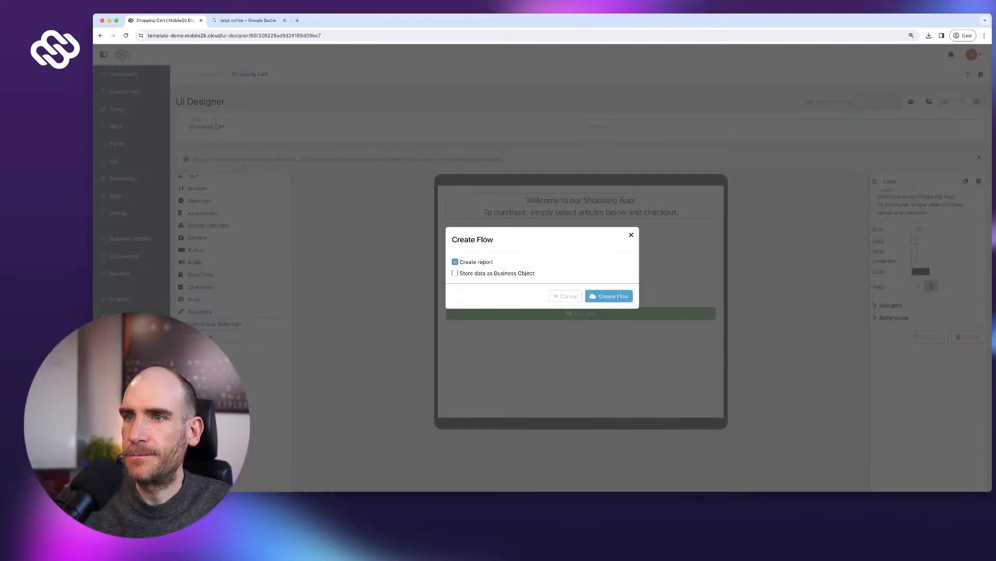
pyautogui.press('Return')
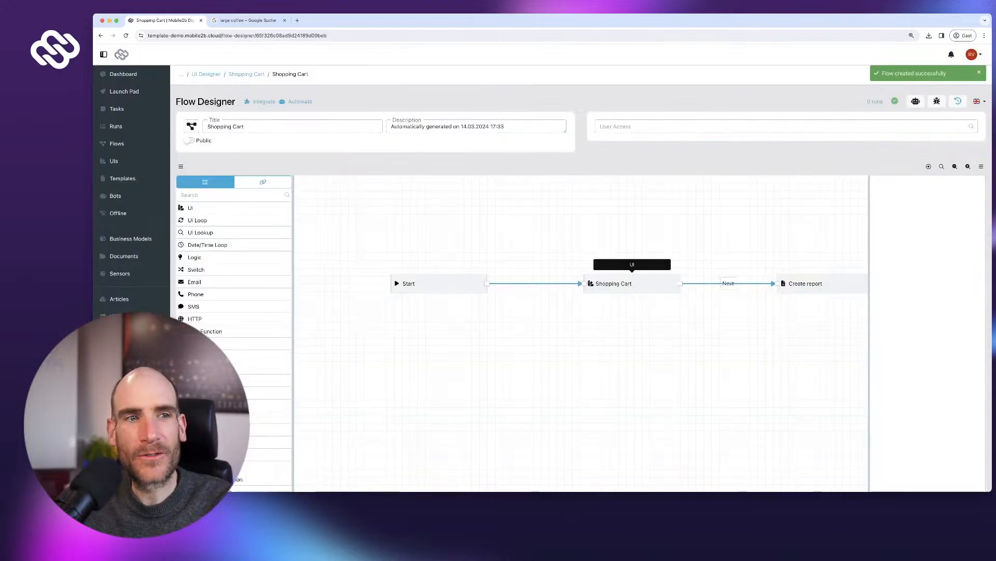
# - Delete the flow's auto-generated description and retitle it 'Shopping App'
pyautogui.moveTo(632, 284); pyautogui.dragTo(605, 285)
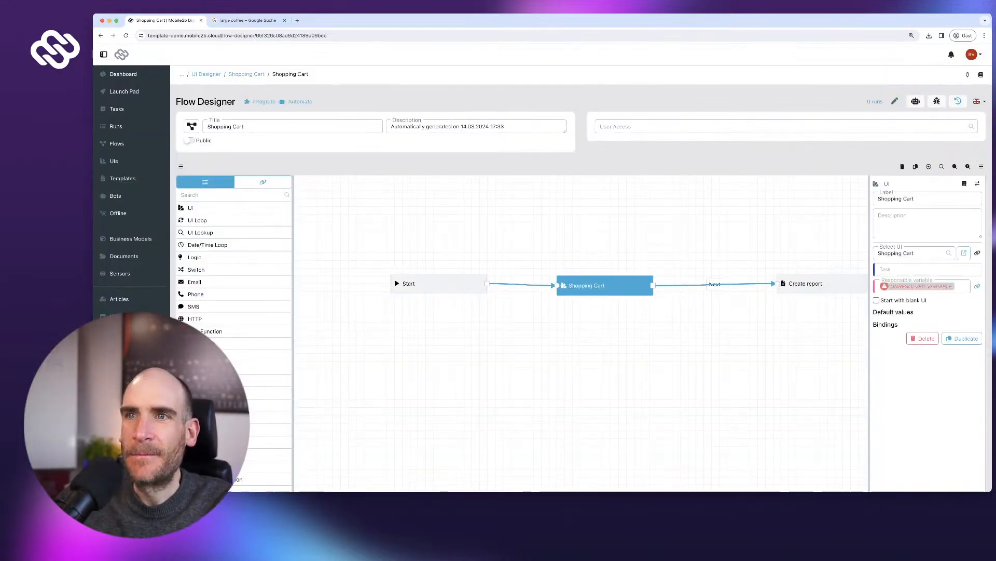
pyautogui.press('super+a')
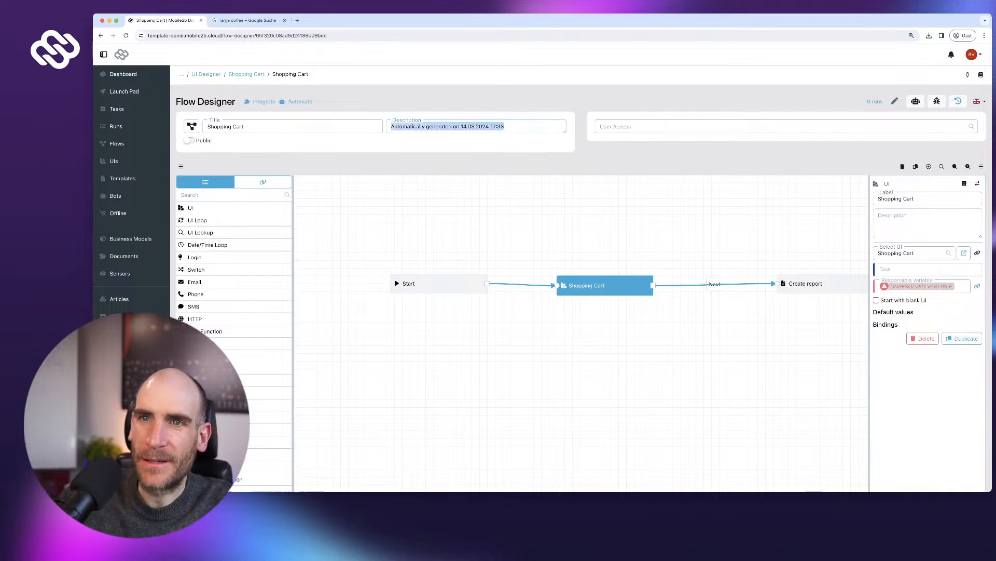
pyautogui.press('BackSpace')
pyautogui.click(207, 126)
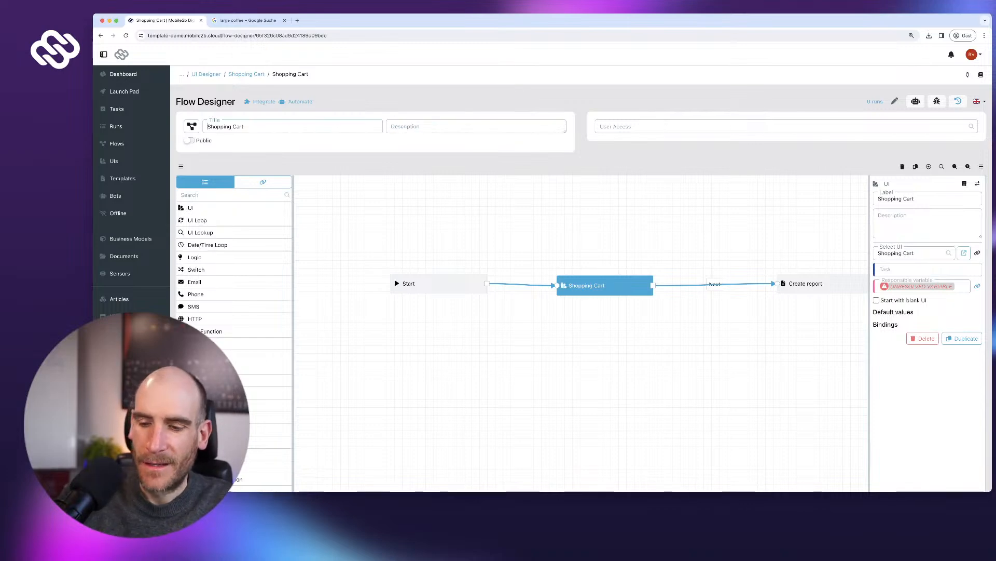
pyautogui.press('super+a')
pyautogui.write('Shopping App')
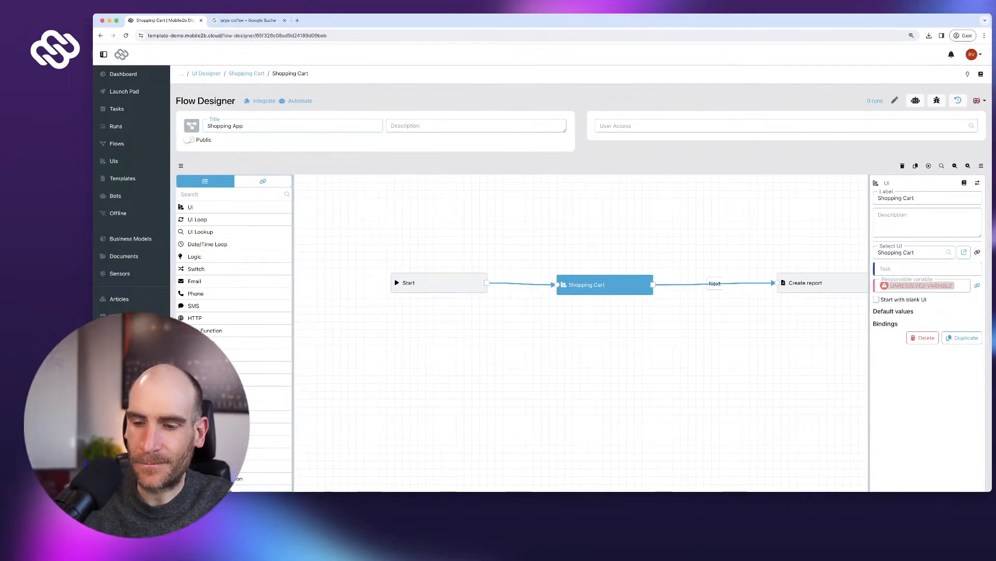
# - Give the flow a shopping-basket icon found by searching 'shopping'
pyautogui.click(191, 126)
pyautogui.write('sh')
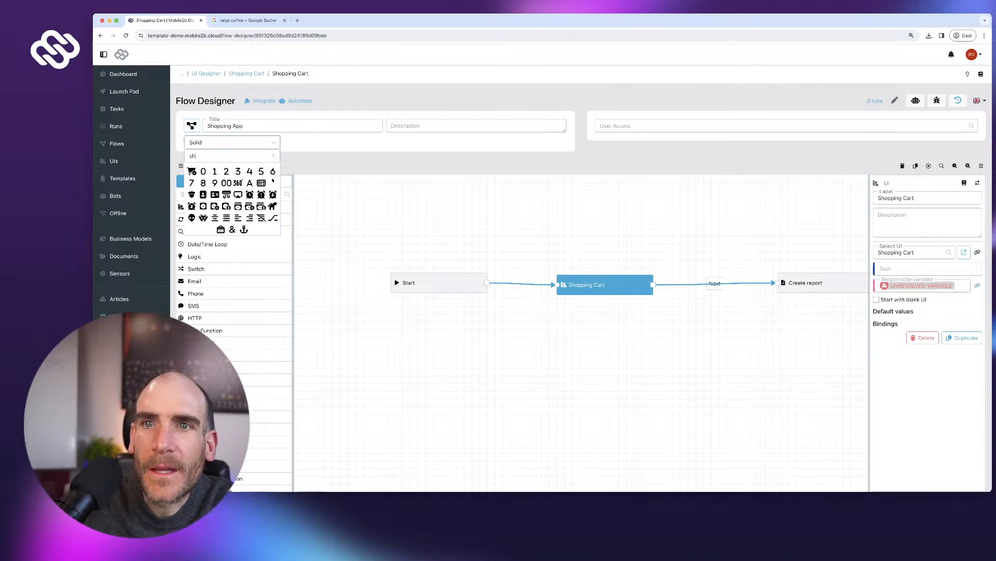
pyautogui.write('oppinh')
pyautogui.press('BackSpace')
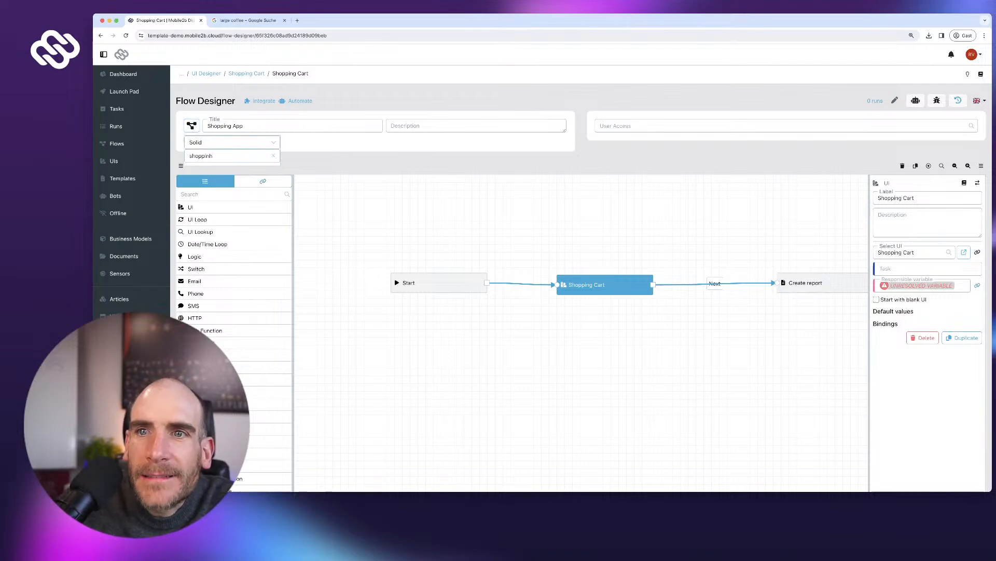
pyautogui.write('g')
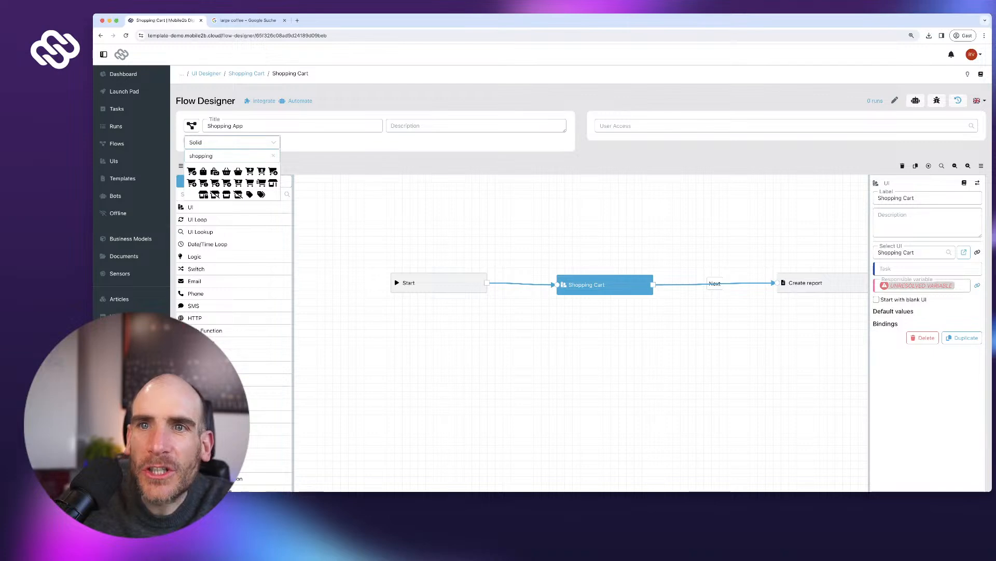
pyautogui.click(226, 172)
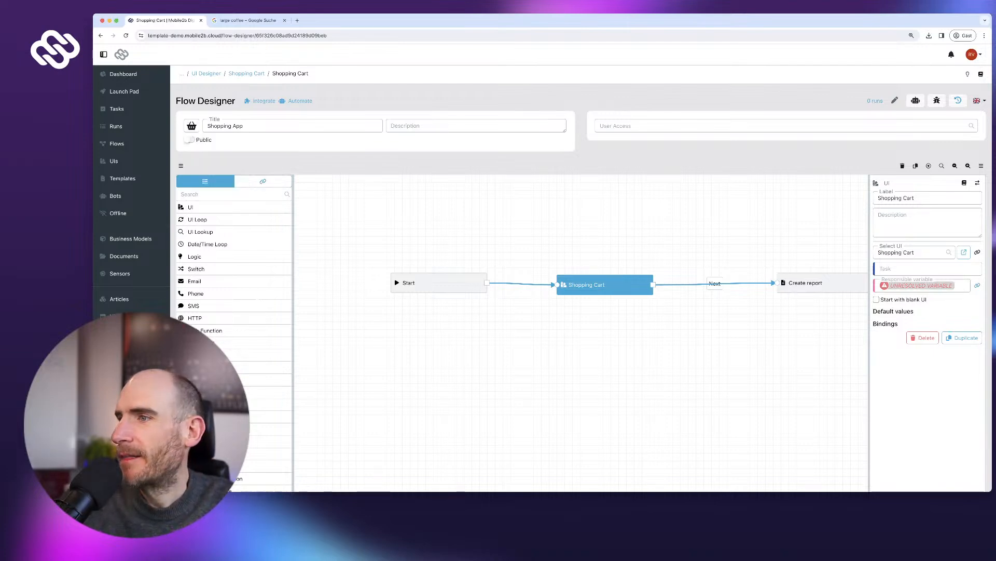
pyautogui.scroll(-3, 581, 312)
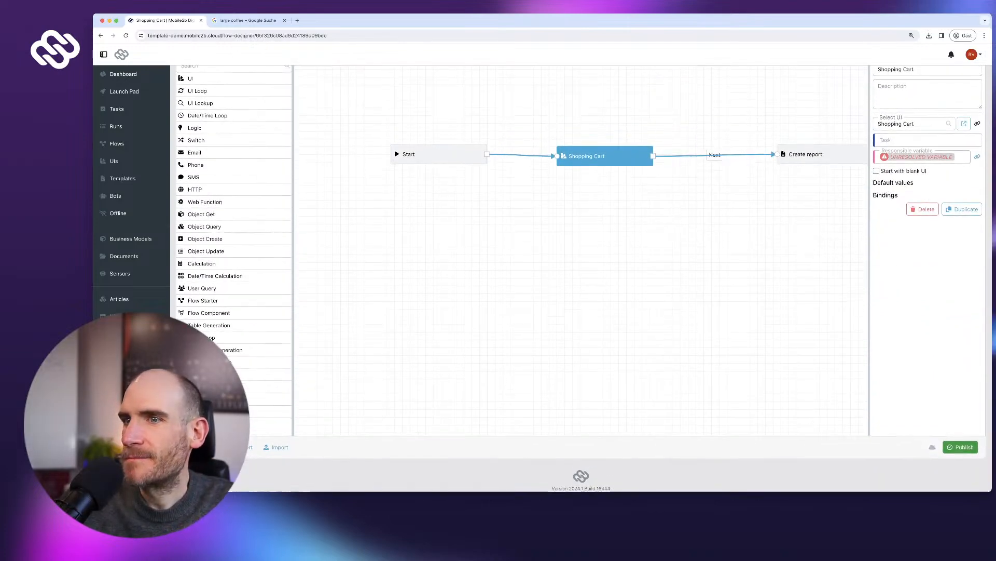
# - Turn off the debug-run-before-publishing requirement in the Flows configuration and save
pyautogui.click(960, 447)
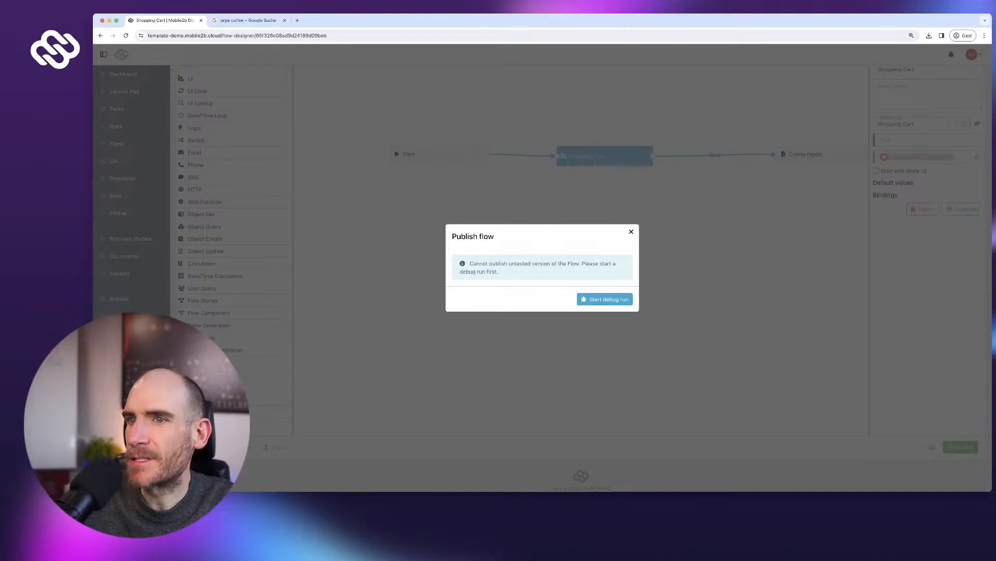
pyautogui.click(631, 231)
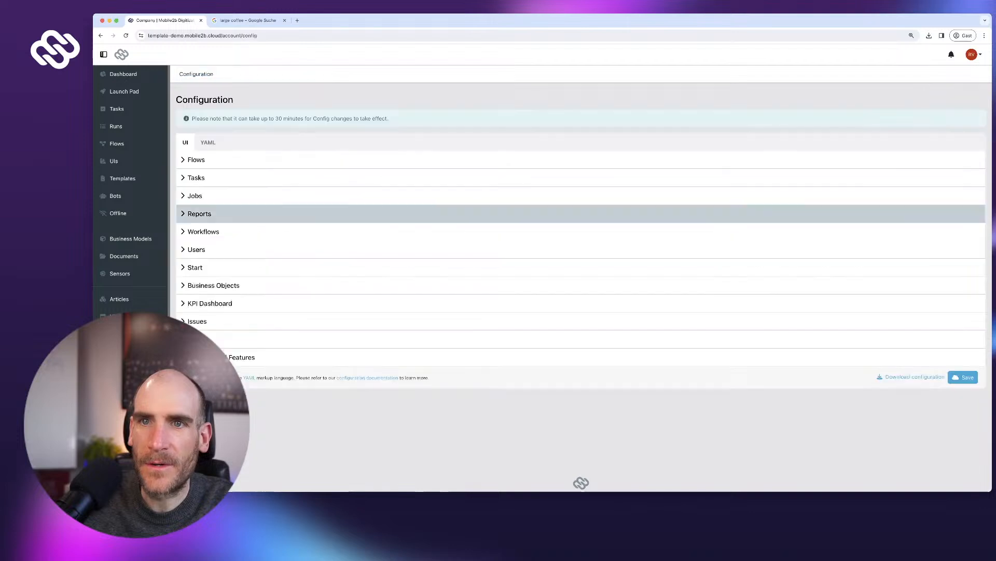
pyautogui.click(196, 160)
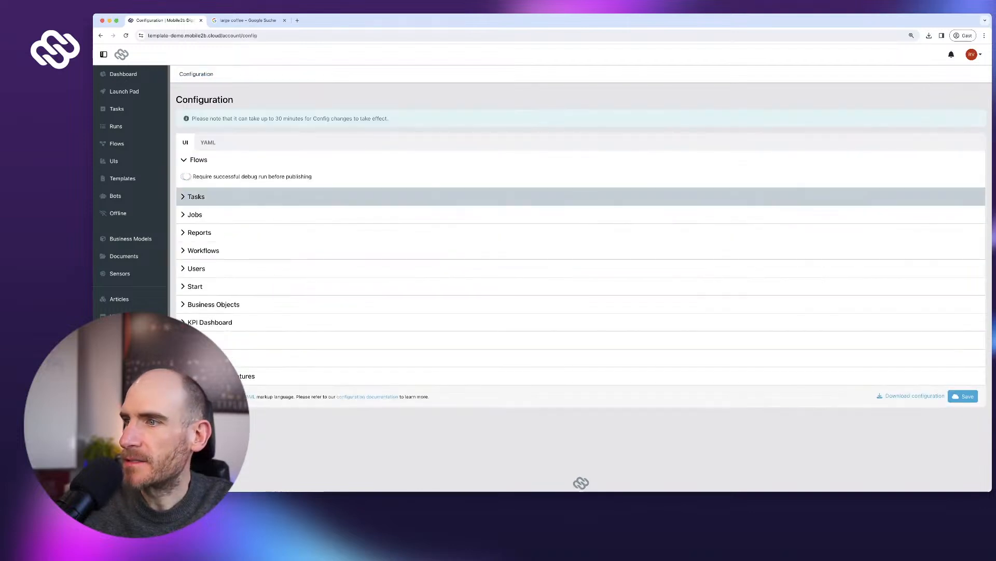
pyautogui.click(186, 176)
pyautogui.click(963, 396)
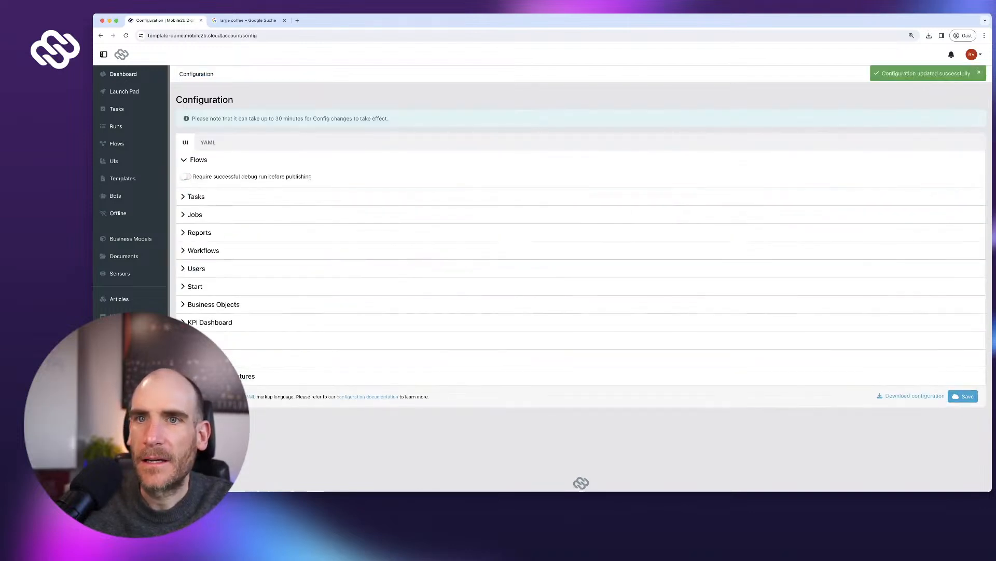
# - Reopen the Shopping App flow and publish it
pyautogui.click(117, 144)
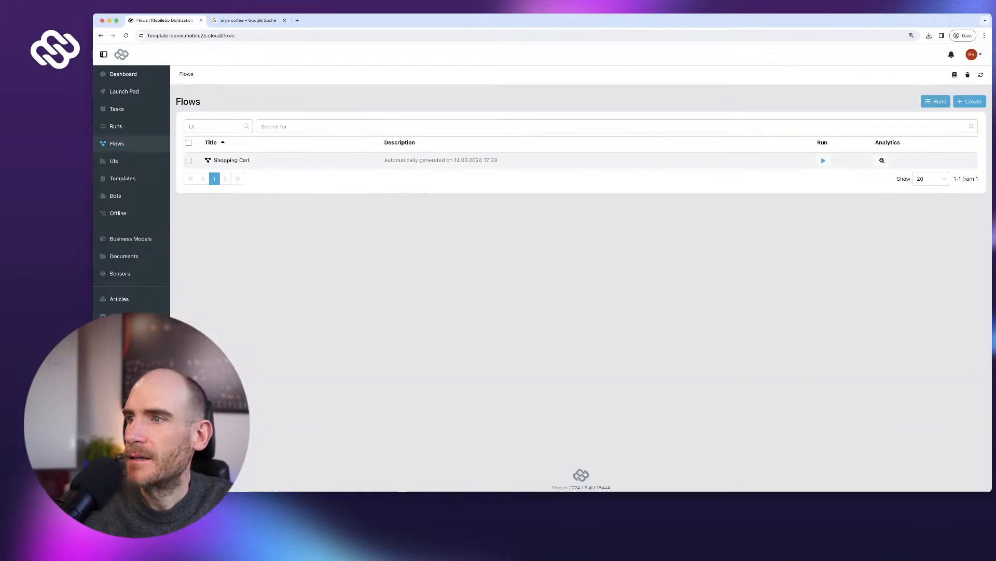
pyautogui.click(232, 160)
pyautogui.scroll(-3, 581, 312)
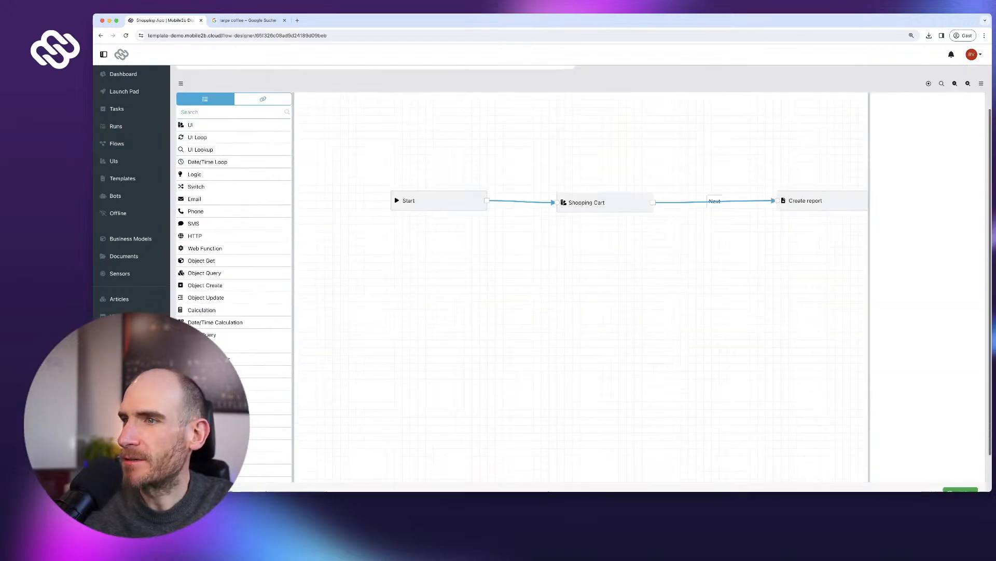
pyautogui.moveTo(602, 249); pyautogui.dragTo(521, 248)
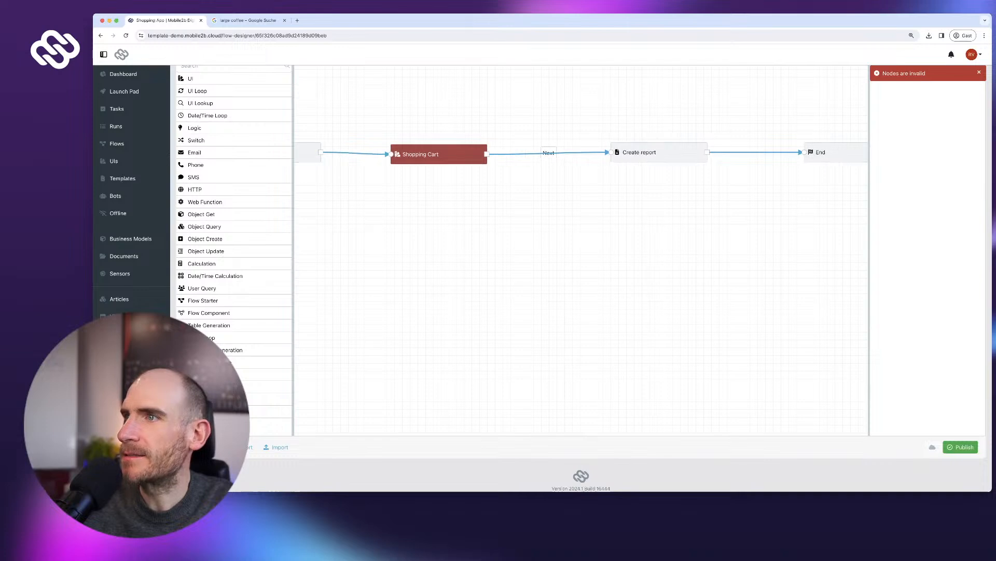
pyautogui.scroll(3, 581, 259)
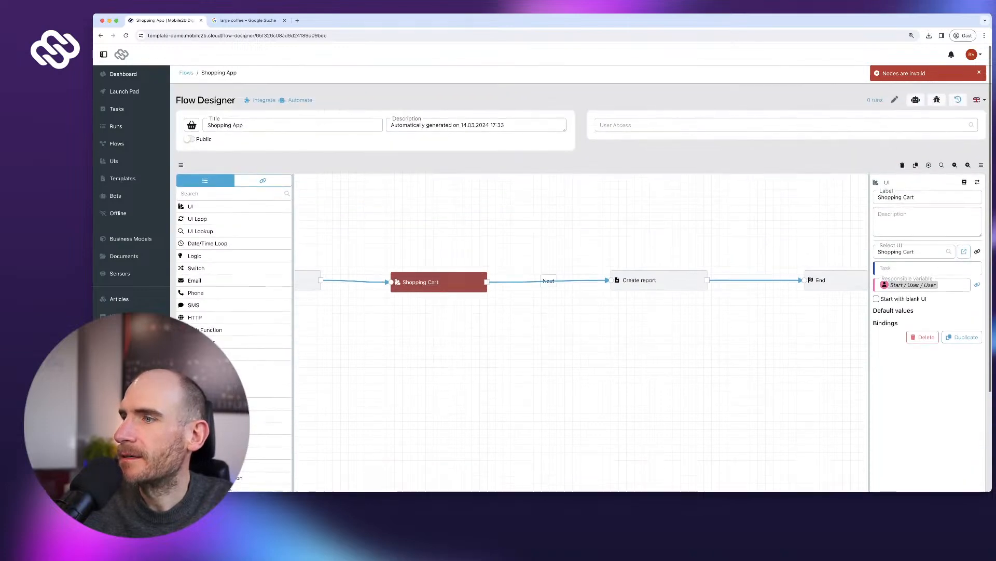
pyautogui.scroll(-3, 581, 260)
pyautogui.scroll(1, 581, 260)
pyautogui.click(960, 446)
pyautogui.click(616, 299)
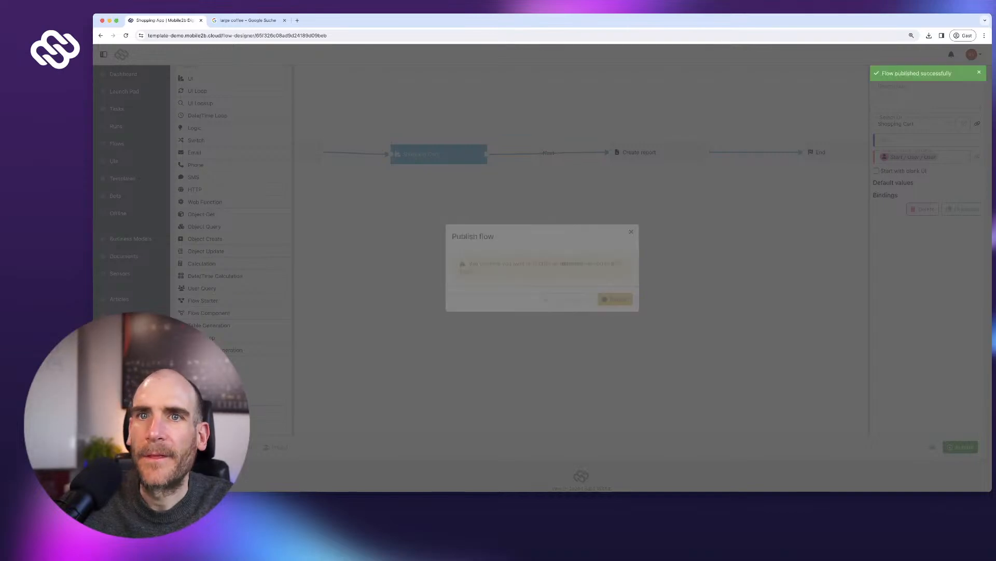
pyautogui.scroll(3, 581, 259)
# - Pin a Shopping App tile to the Launch Pad
pyautogui.click(125, 91)
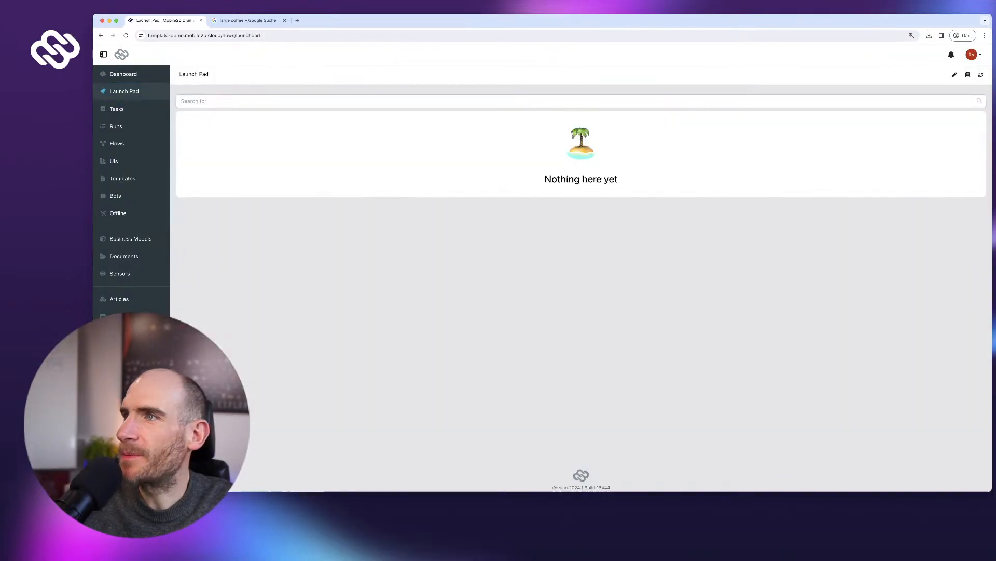
pyautogui.click(954, 74)
pyautogui.click(205, 136)
pyautogui.click(540, 267)
pyautogui.click(477, 283)
pyautogui.click(620, 293)
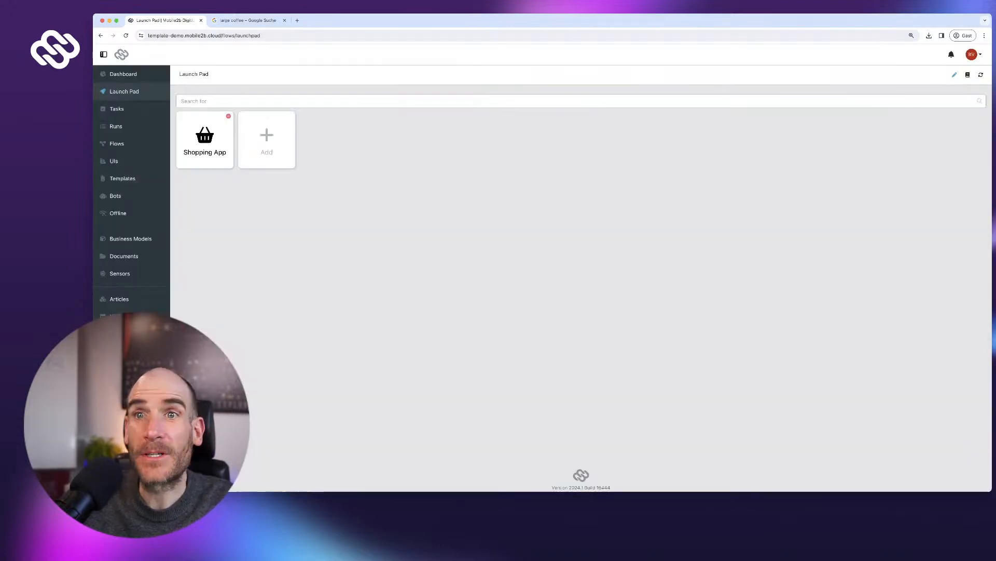
pyautogui.click(954, 75)
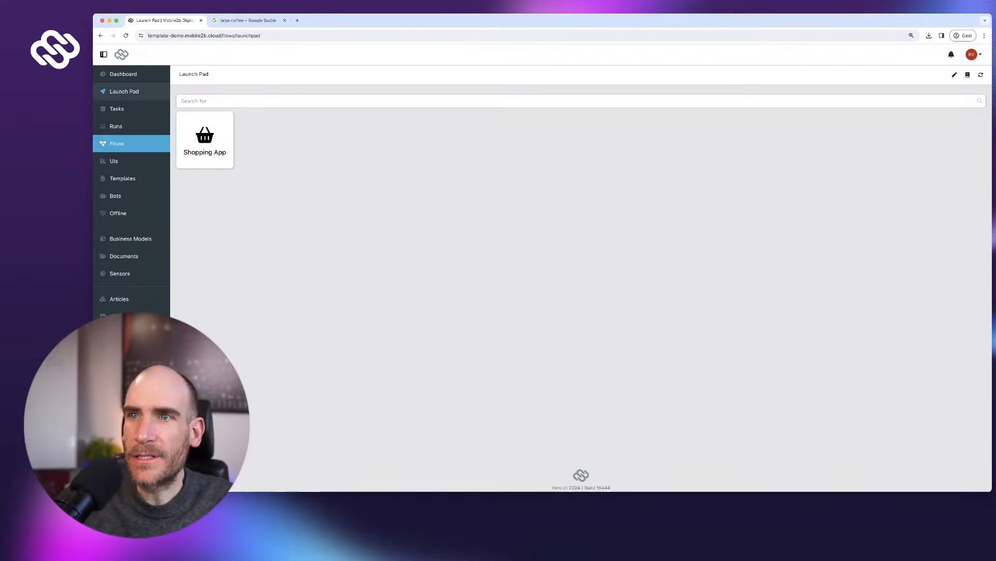
pyautogui.click(117, 143)
# - Open the Shopping App flow and rearrange the Shopping Cart and Create report steps
pyautogui.click(223, 161)
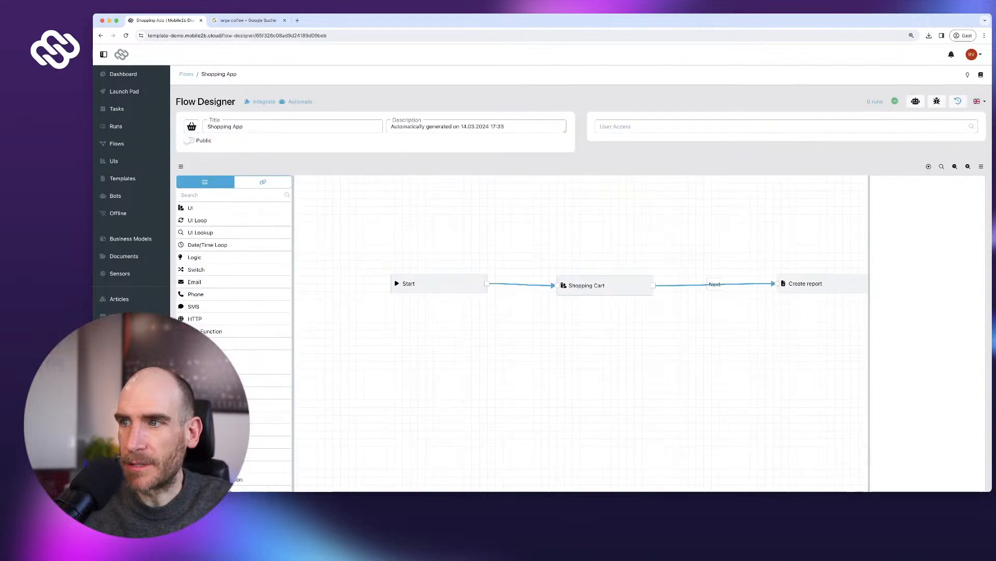
pyautogui.moveTo(605, 285); pyautogui.dragTo(599, 284)
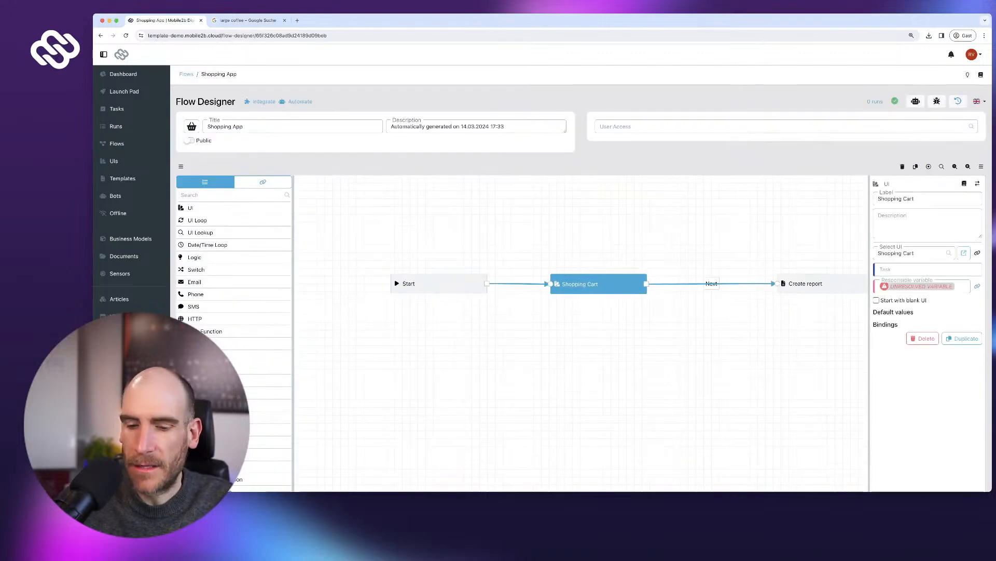
pyautogui.click(823, 284)
pyautogui.moveTo(778, 338); pyautogui.dragTo(656, 314)
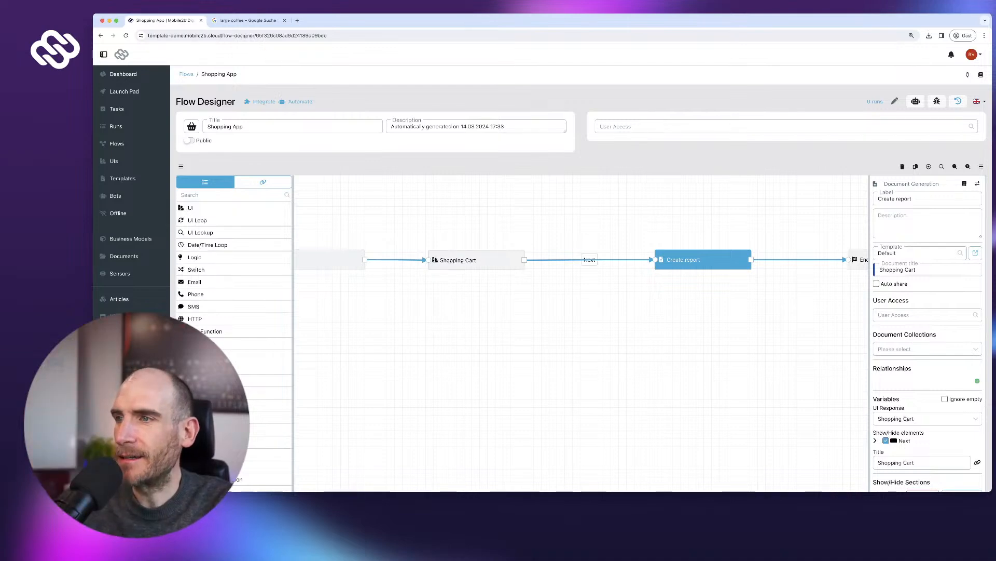
pyautogui.moveTo(702, 259); pyautogui.dragTo(719, 261)
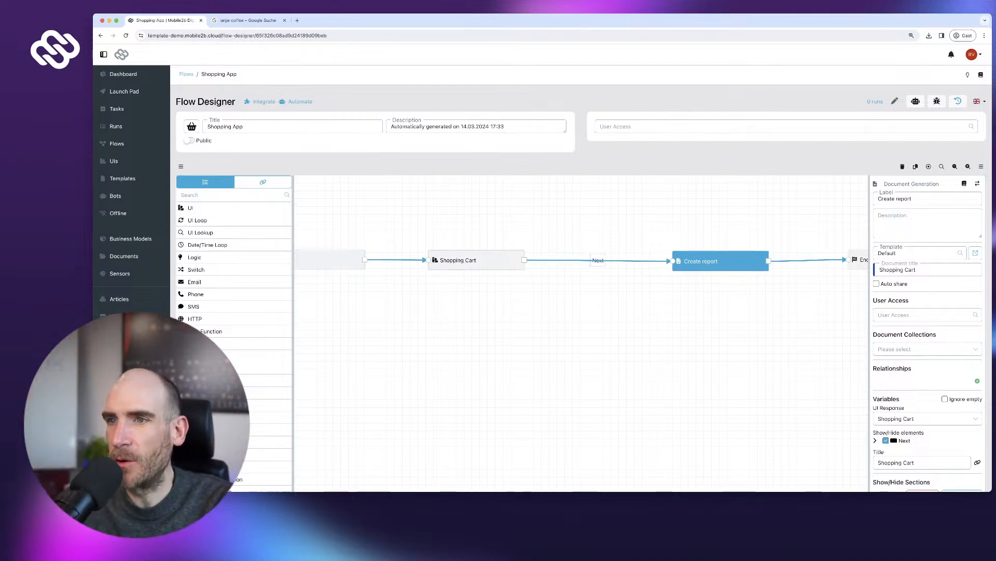
pyautogui.moveTo(459, 260); pyautogui.dragTo(460, 255)
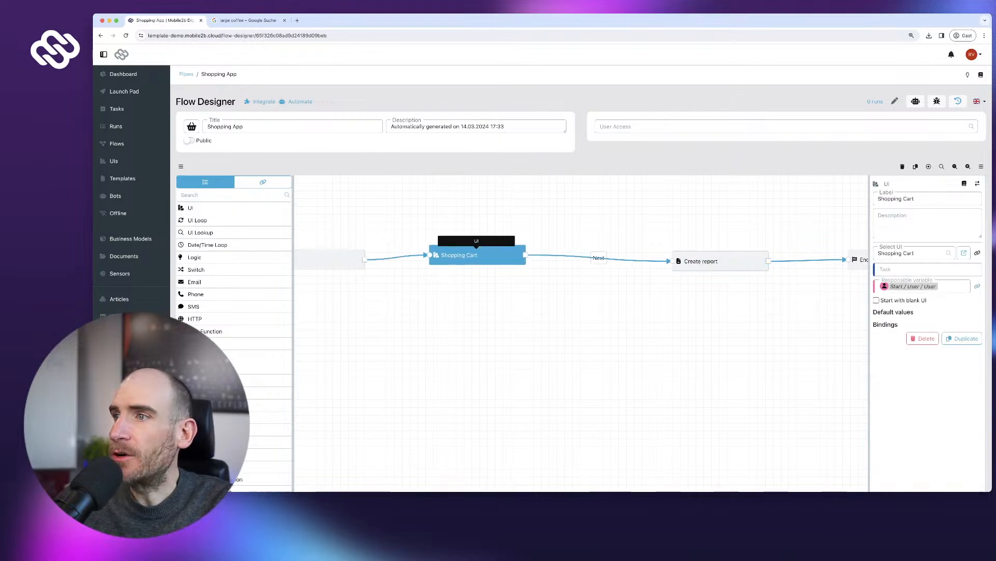
pyautogui.moveTo(700, 261); pyautogui.dragTo(725, 266)
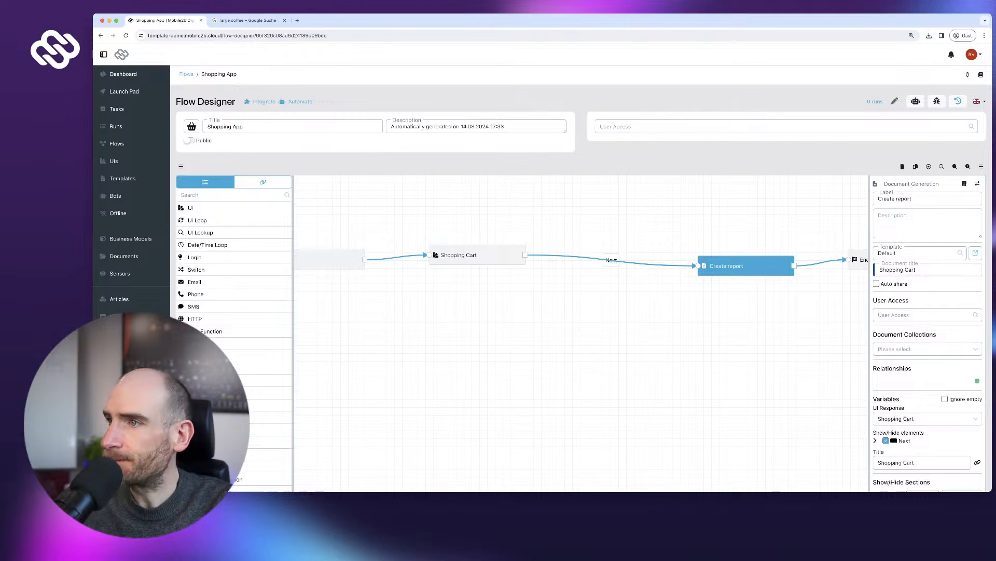
pyautogui.scroll(-2, 581, 312)
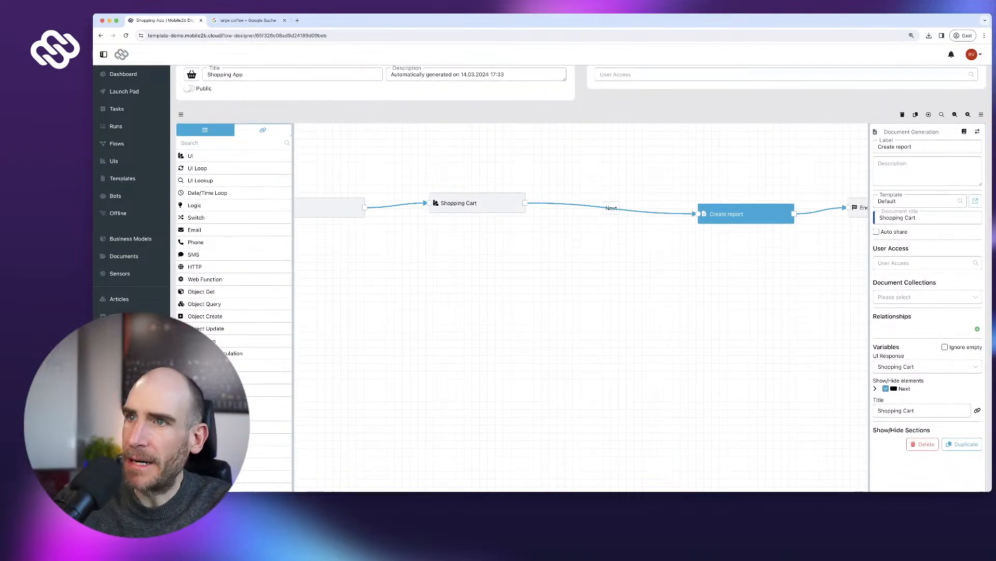
# - Clear the flow description and set the Create report template to Invoice
pyautogui.tripleClick(447, 75)
pyautogui.press('BackSpace')
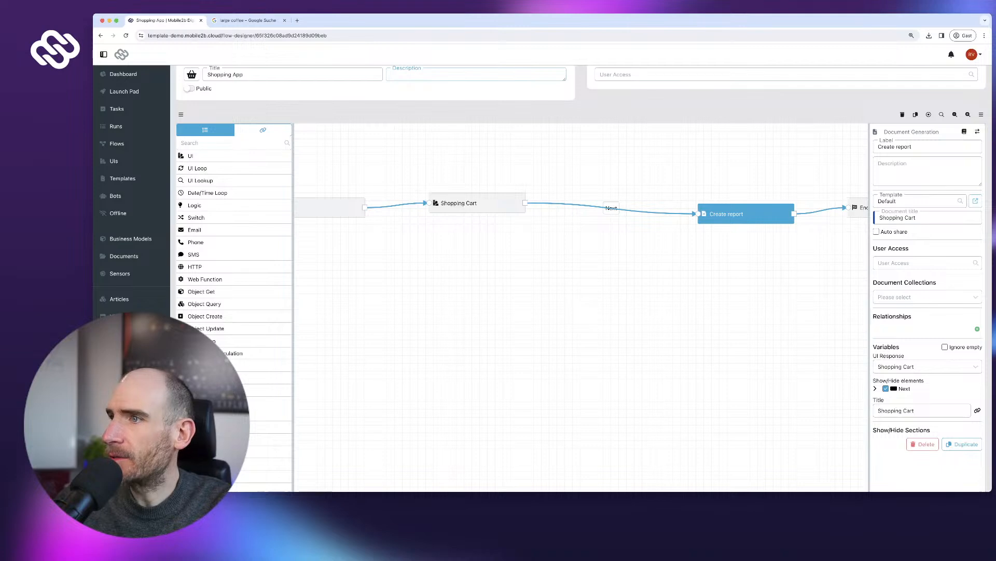
pyautogui.click(916, 201)
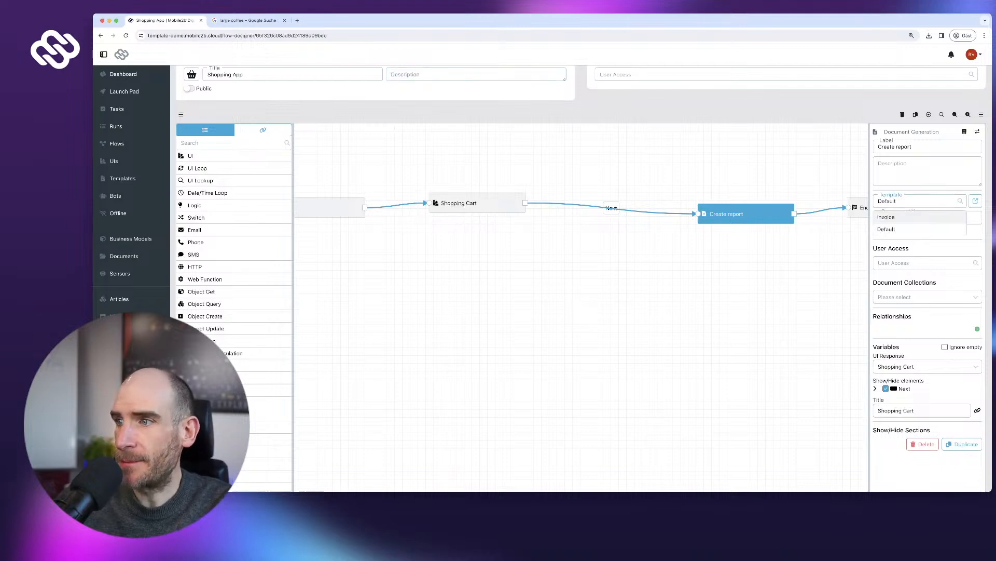
pyautogui.click(916, 217)
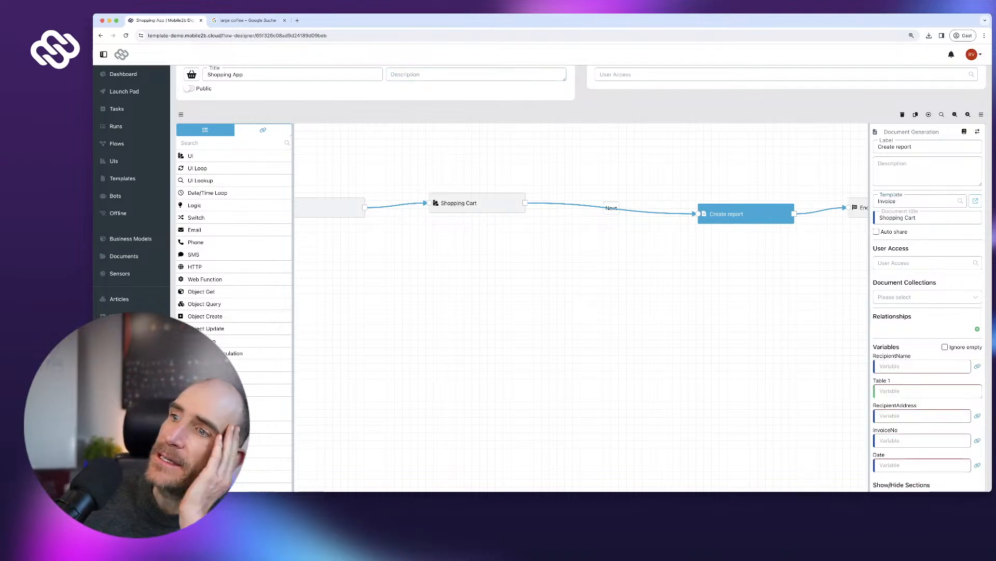
pyautogui.scroll(-3, 924, 322)
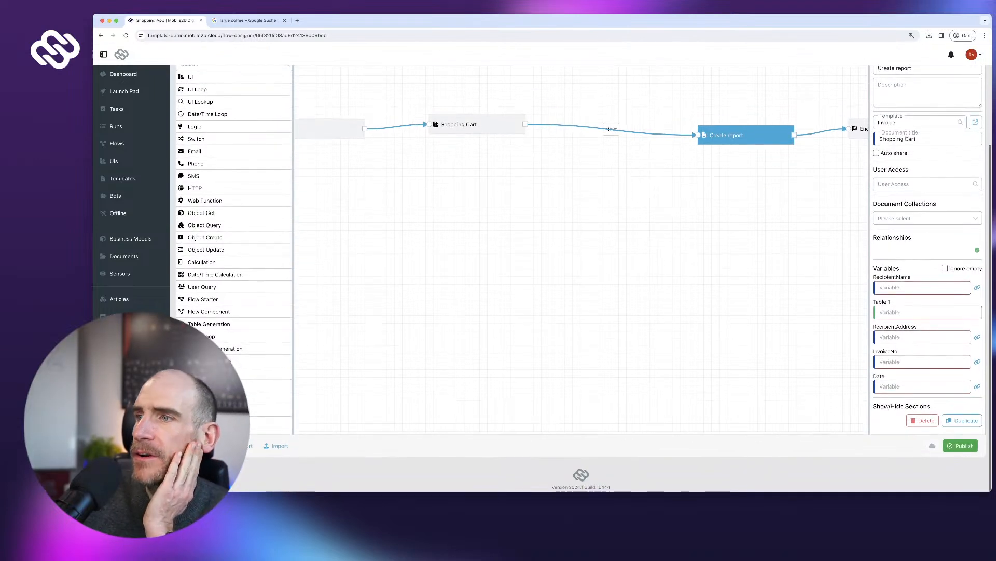
pyautogui.scroll(1, 916, 289)
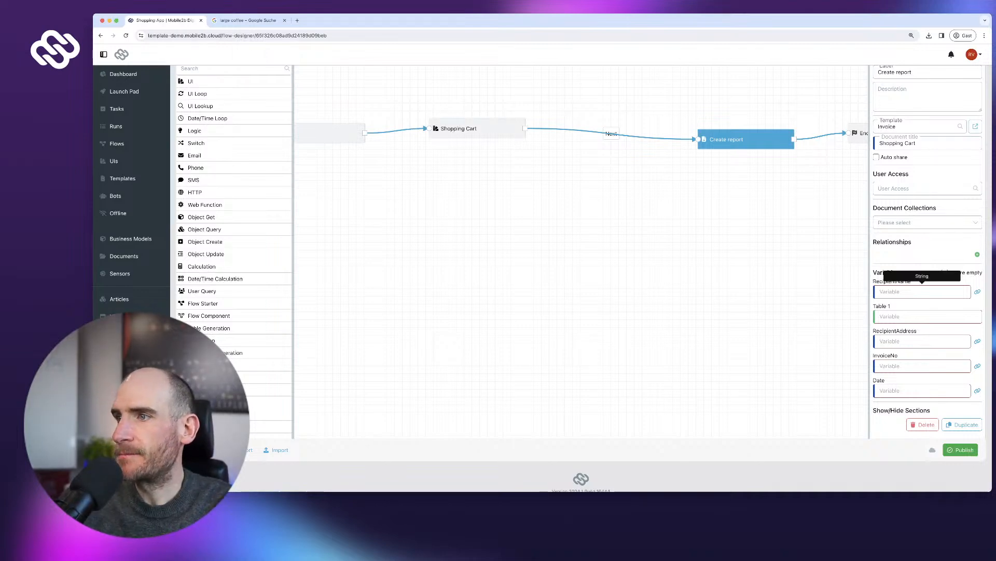
# - Fill the Invoice variables with a recipient name, address 'The Internet', invoice number 123 and date 14.03.2024
pyautogui.click(977, 292)
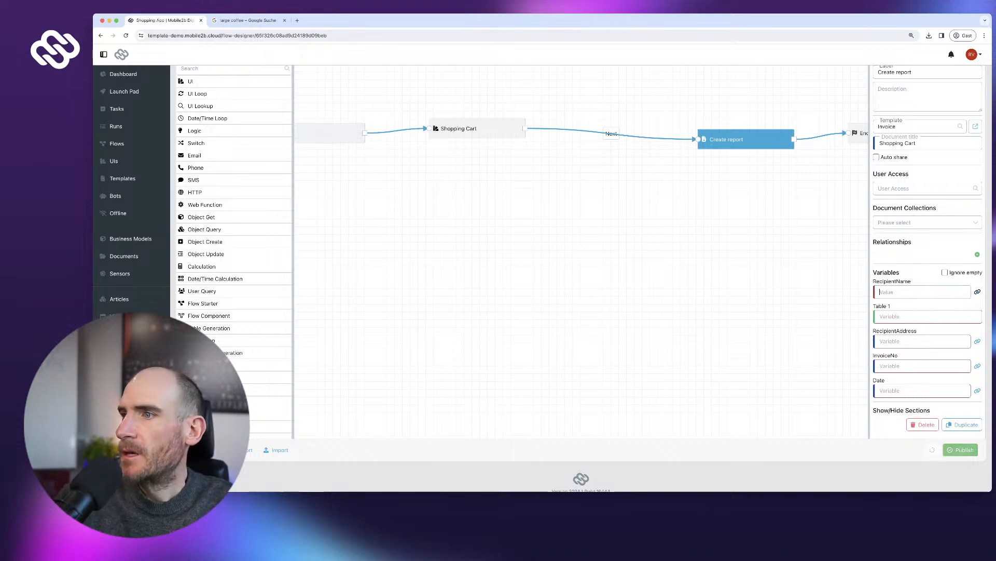
pyautogui.write('Robert')
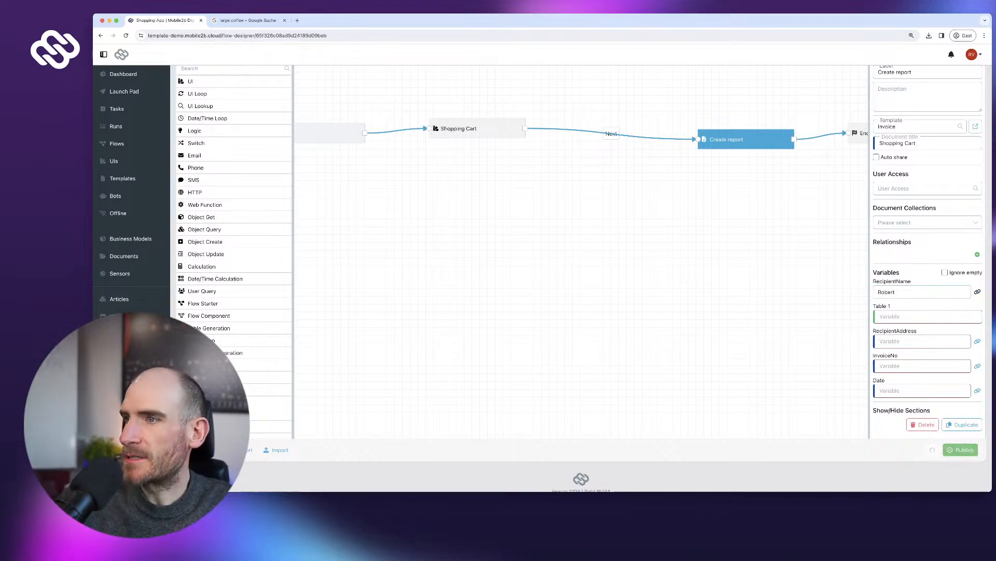
pyautogui.click(977, 341)
pyautogui.write('The Internet')
pyautogui.click(978, 366)
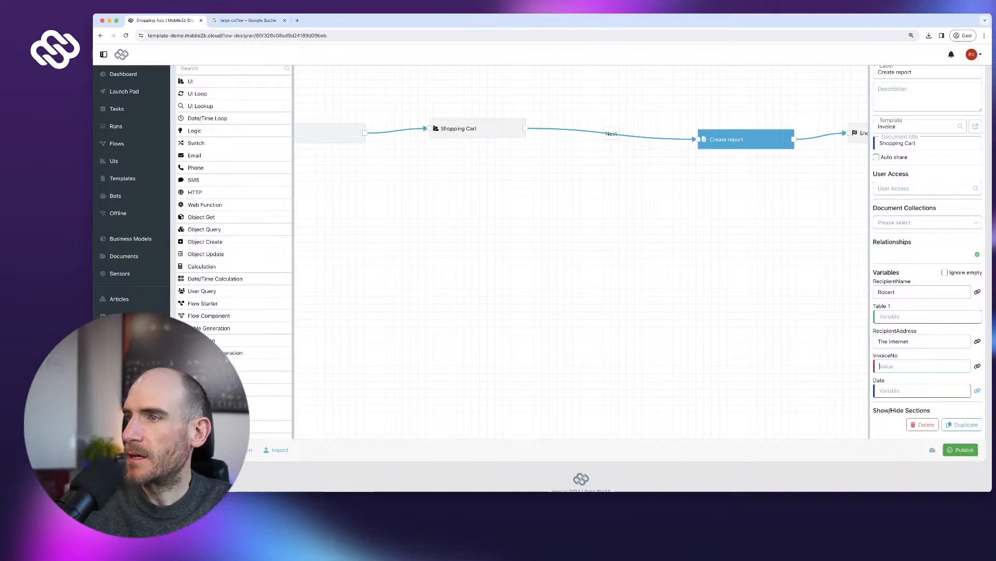
pyautogui.write('123')
pyautogui.click(977, 391)
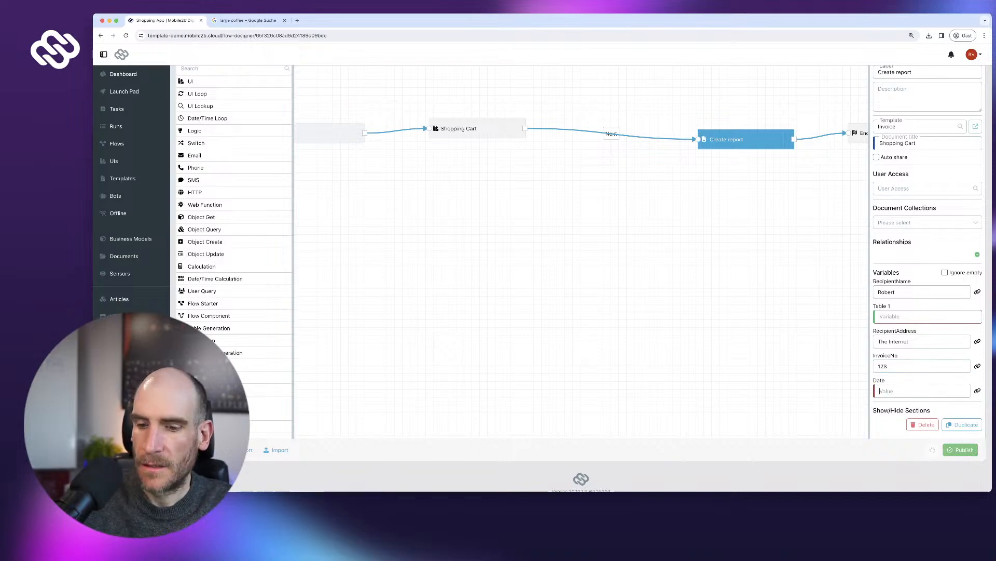
pyautogui.write('14.03.2024')
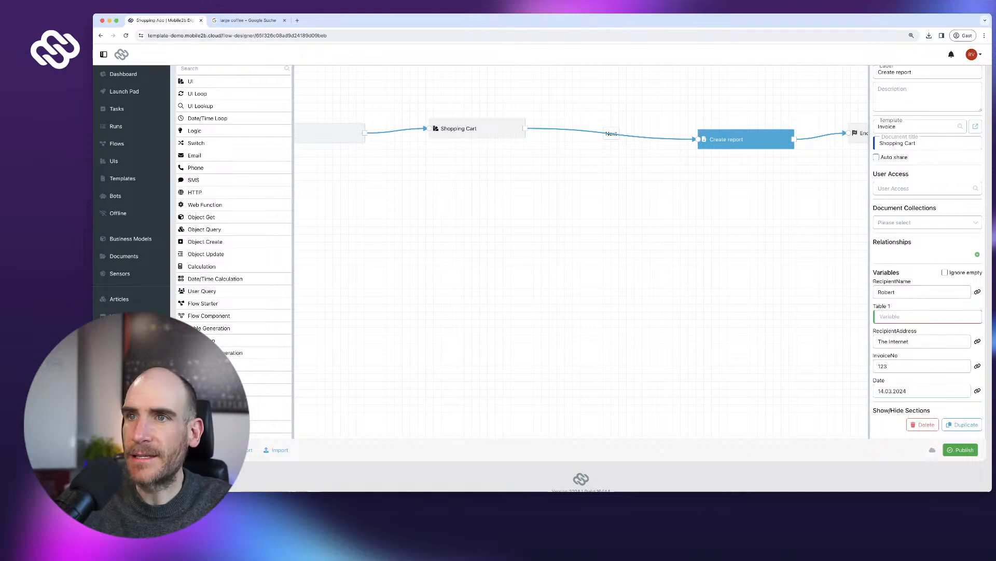
pyautogui.moveTo(457, 128); pyautogui.dragTo(438, 130)
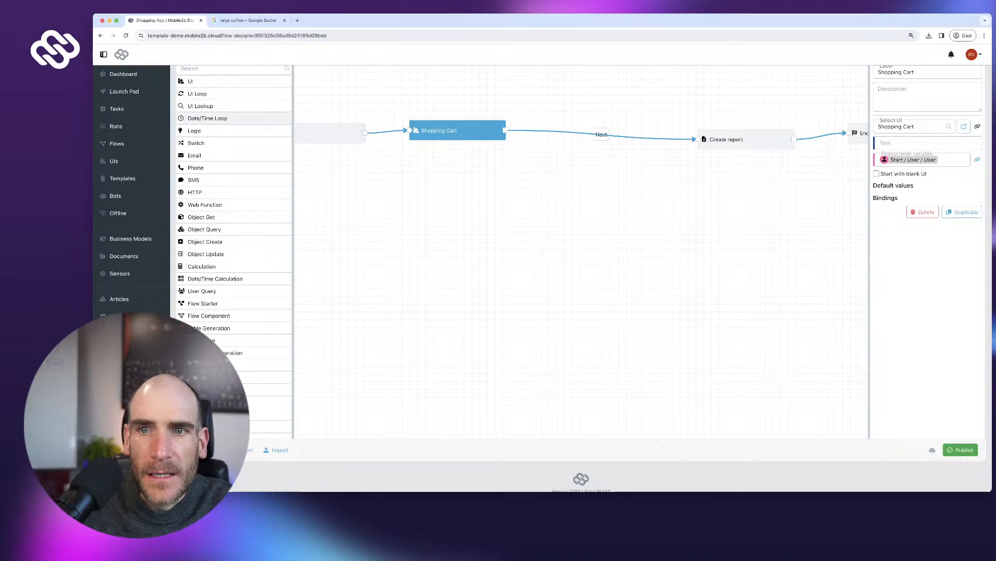
pyautogui.scroll(3, 235, 119)
pyautogui.click(263, 181)
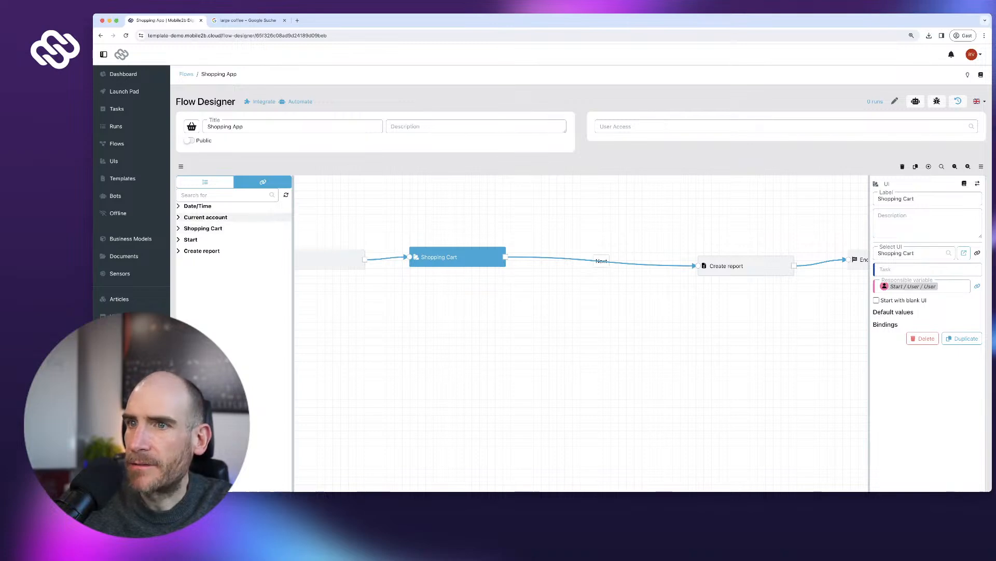
pyautogui.scroll(-1, 458, 254)
pyautogui.moveTo(458, 253); pyautogui.dragTo(453, 252)
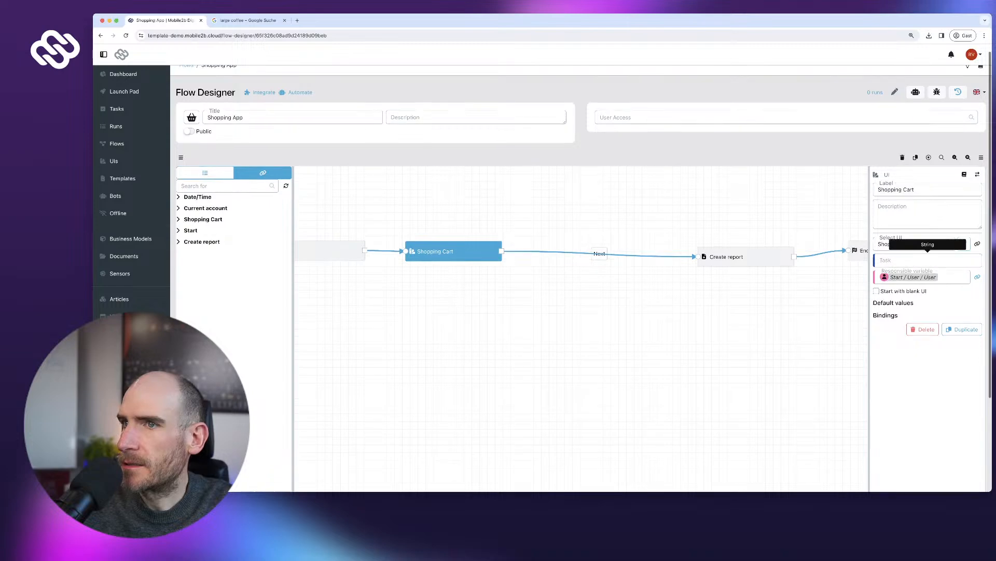
pyautogui.click(964, 243)
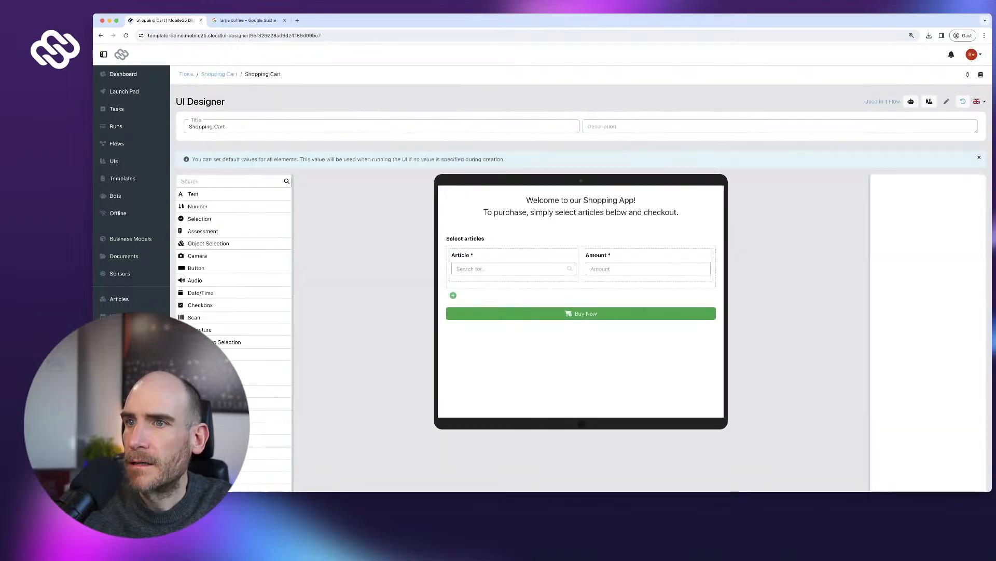
pyautogui.click(514, 264)
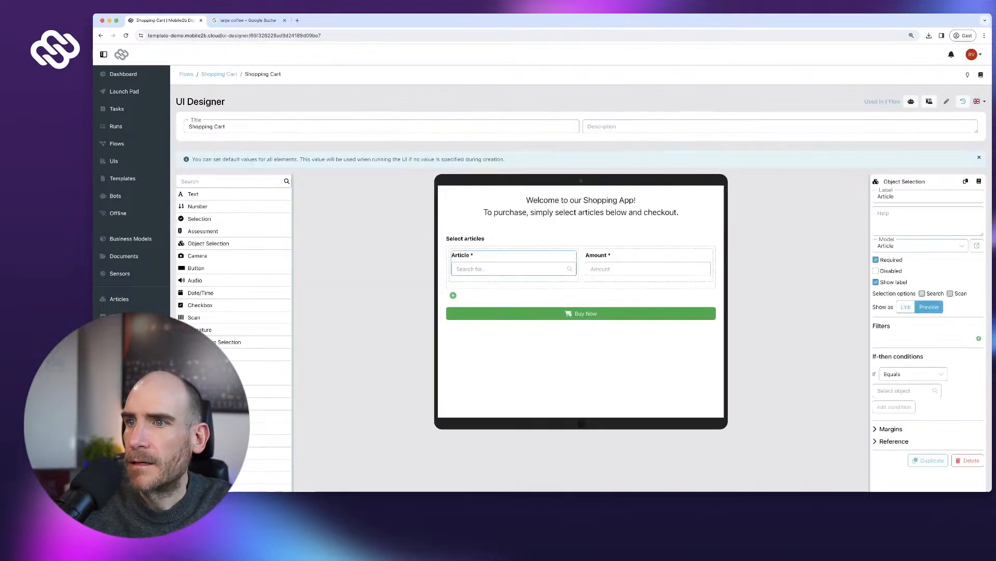
pyautogui.click(648, 263)
pyautogui.click(465, 239)
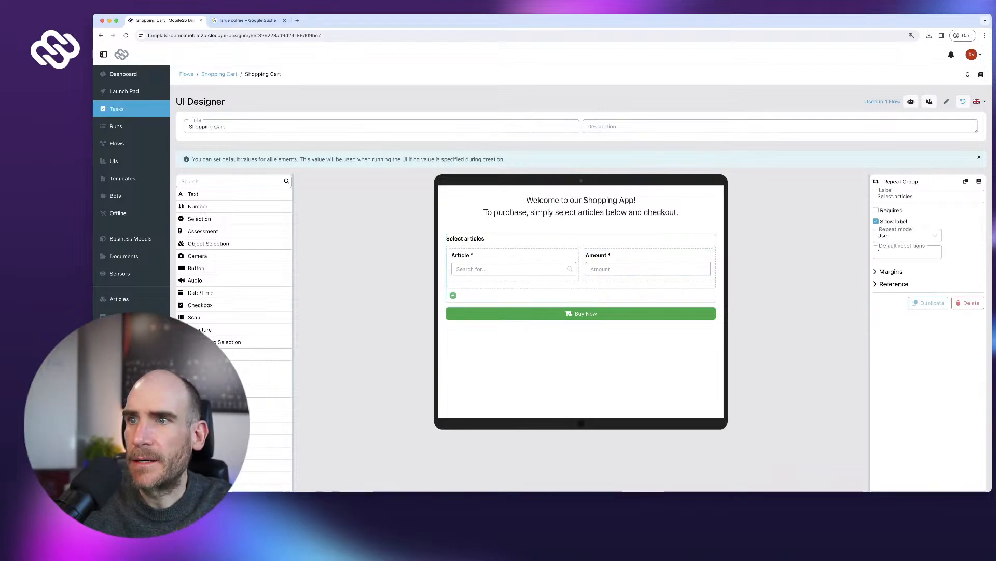
pyautogui.click(101, 35)
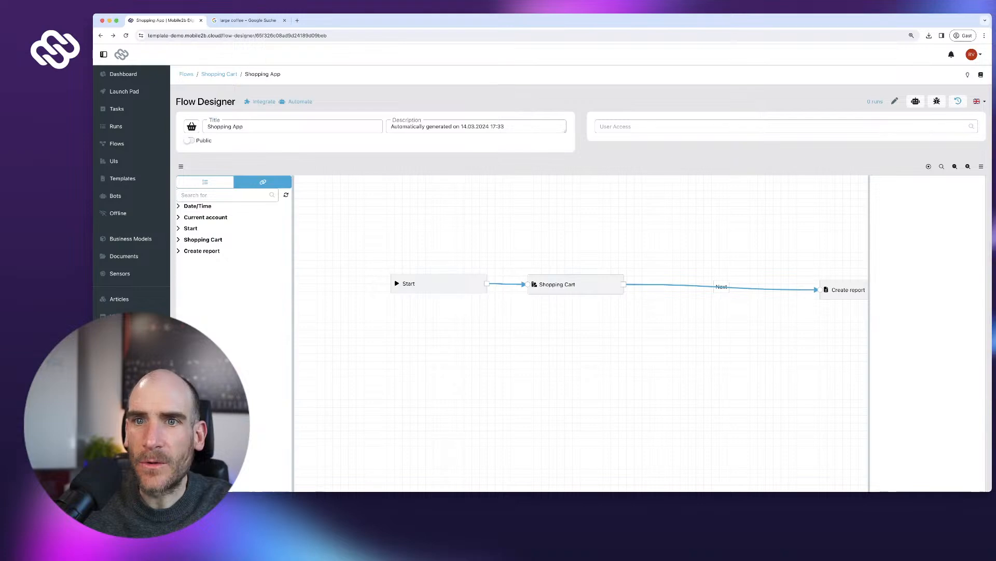
# - Add a UI Loop step 'Loop over selected articles' based on the Shopping Cart repeat group
pyautogui.click(206, 182)
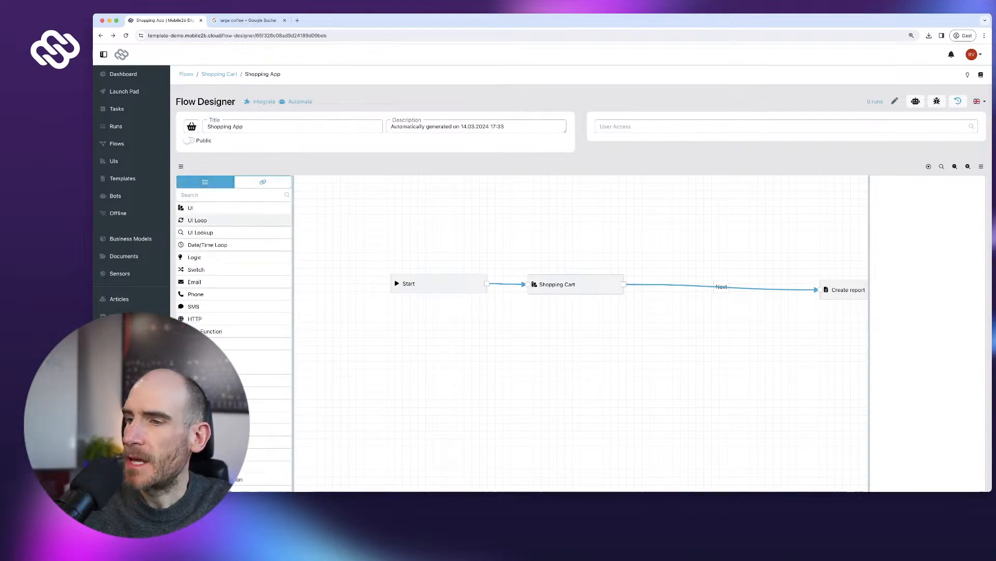
pyautogui.moveTo(198, 220); pyautogui.dragTo(752, 239)
pyautogui.write('Loop over selected articles')
pyautogui.click(927, 268)
pyautogui.click(914, 285)
pyautogui.click(913, 285)
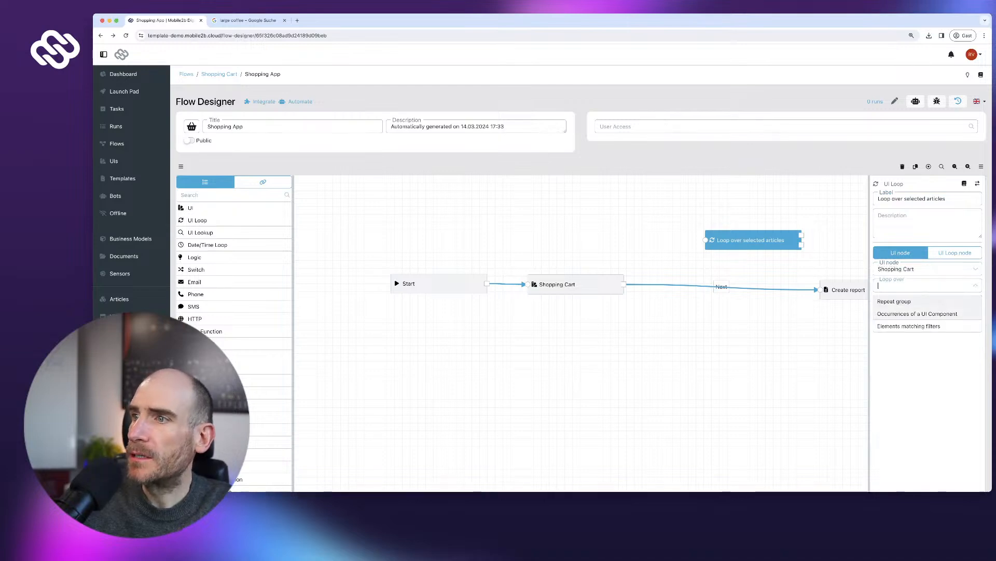
pyautogui.click(894, 301)
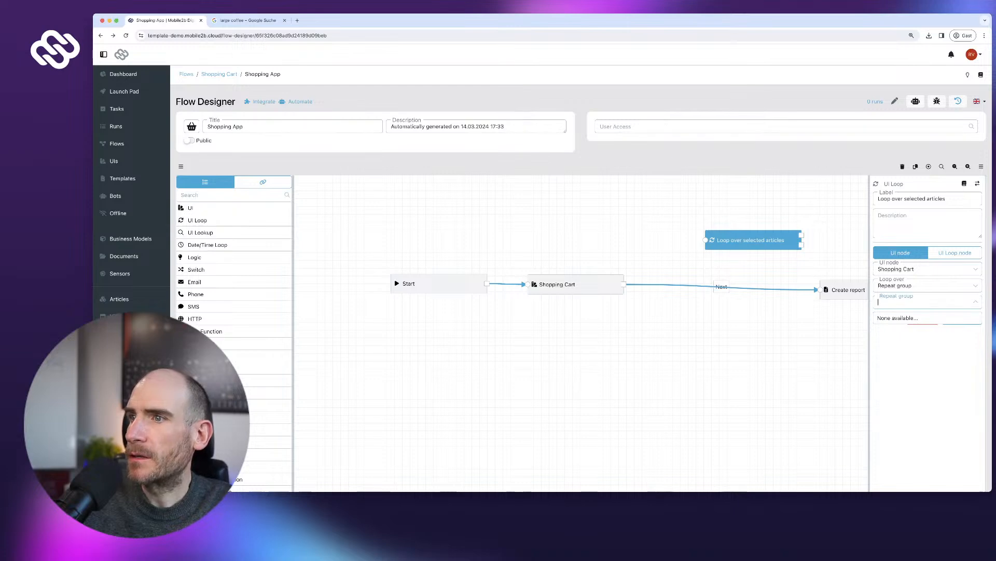
# - Replace the direct link with Shopping Cart Next → loop and loop After last → Create report
pyautogui.click(742, 286)
pyautogui.click(742, 280)
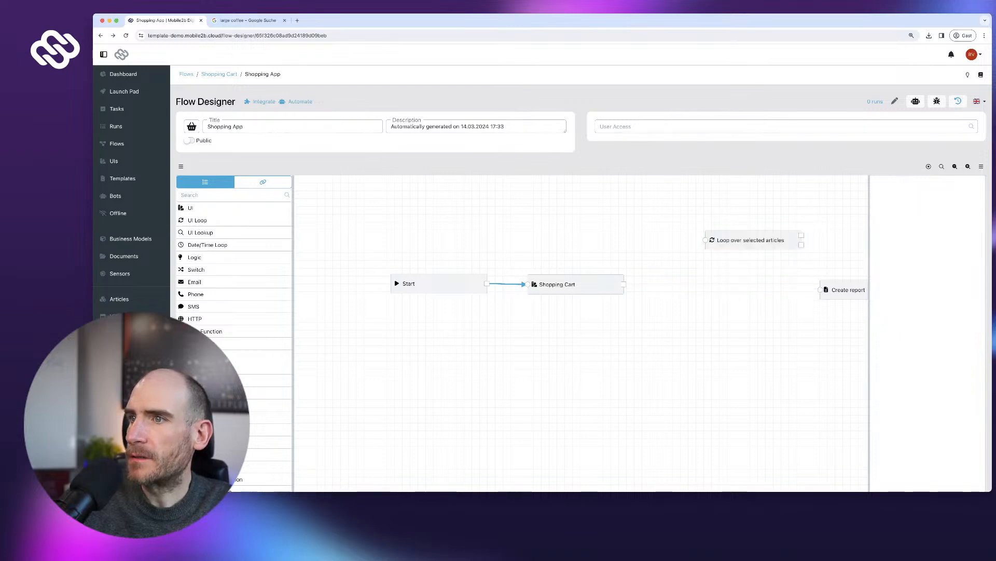
pyautogui.moveTo(623, 284); pyautogui.dragTo(705, 240)
pyautogui.moveTo(767, 288); pyautogui.dragTo(821, 290)
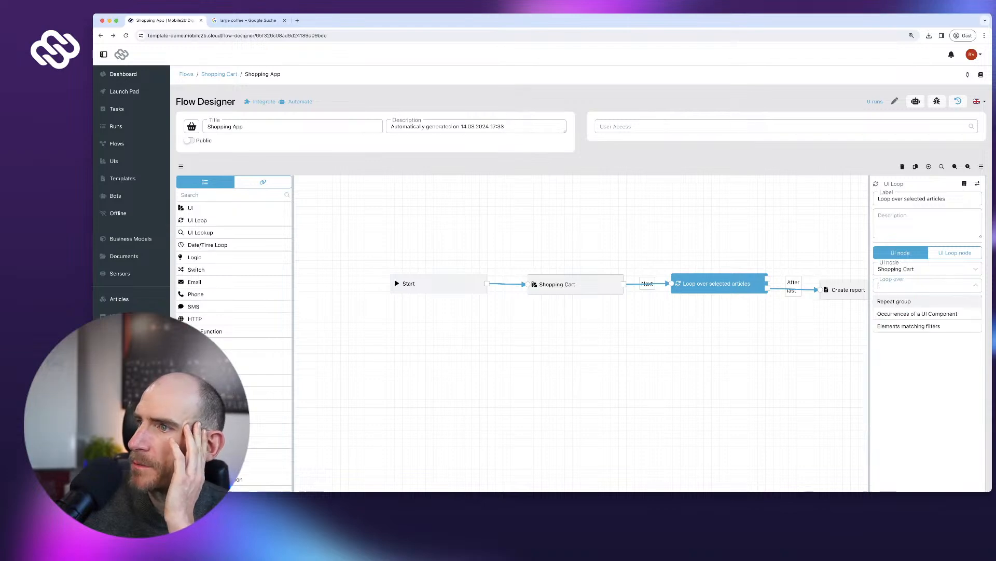
pyautogui.click(924, 302)
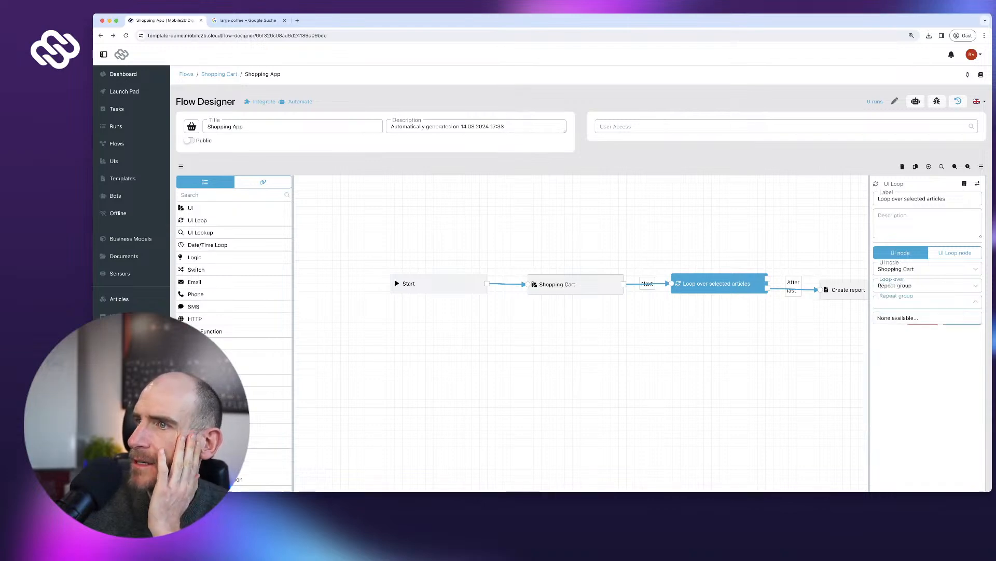
pyautogui.press('Escape')
pyautogui.click(719, 283)
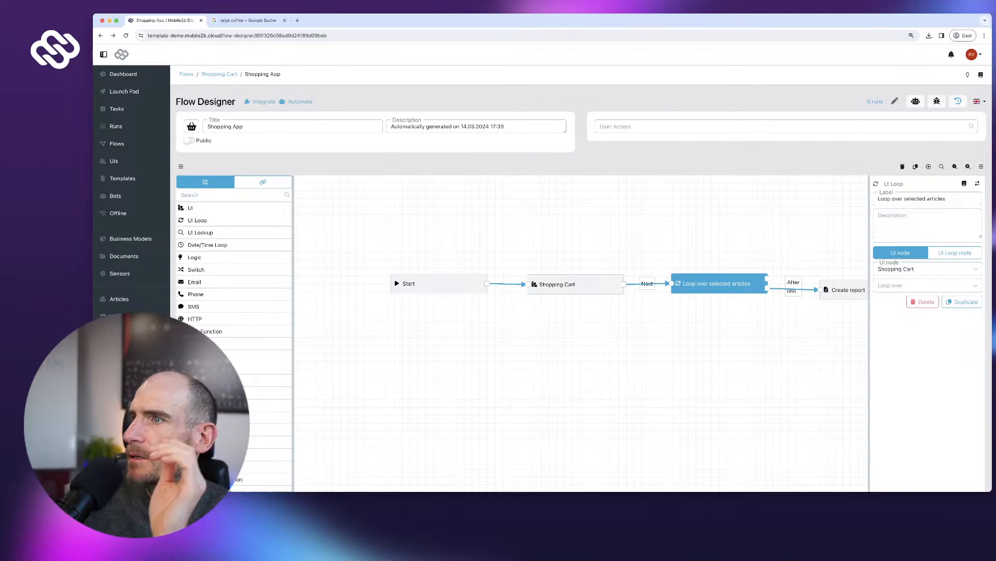
pyautogui.click(557, 284)
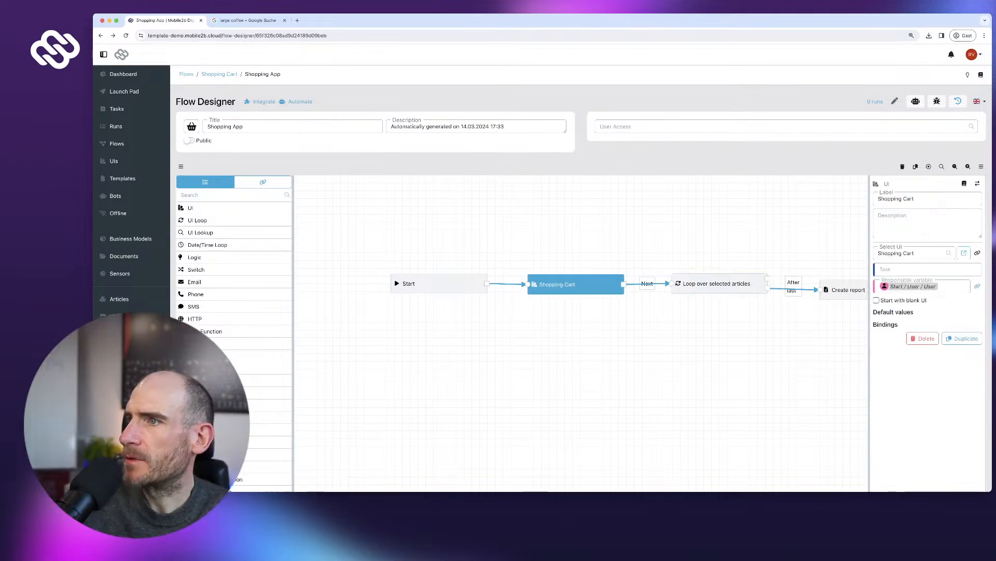
# - Reattach the Shopping Cart UI directly to the first flow step
pyautogui.click(913, 253)
pyautogui.click(914, 269)
pyautogui.click(978, 252)
pyautogui.click(977, 253)
pyautogui.click(908, 253)
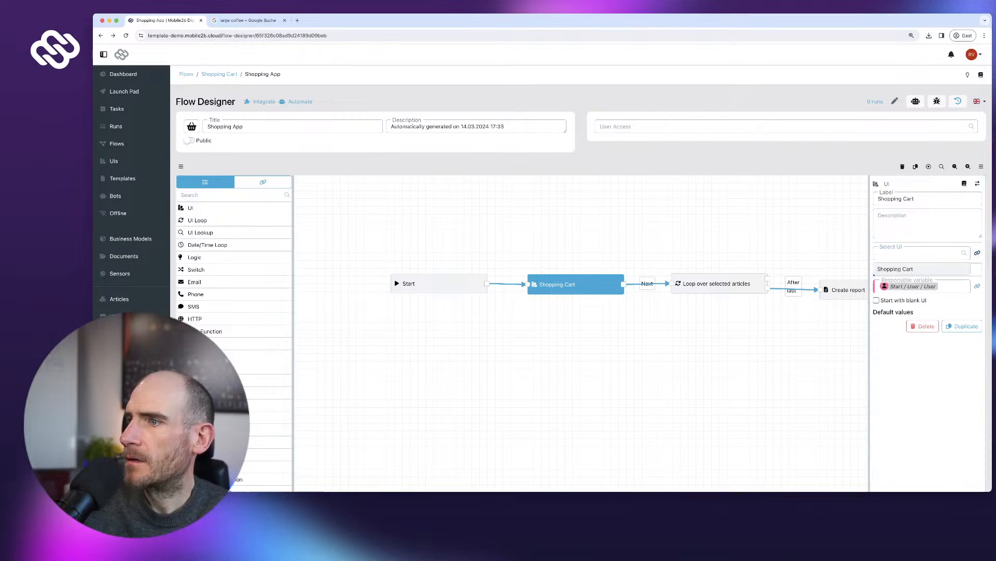
pyautogui.click(895, 269)
# - Try setting the loop source to Repeat group; no repeat group is available yet
pyautogui.scroll(-3, 895, 269)
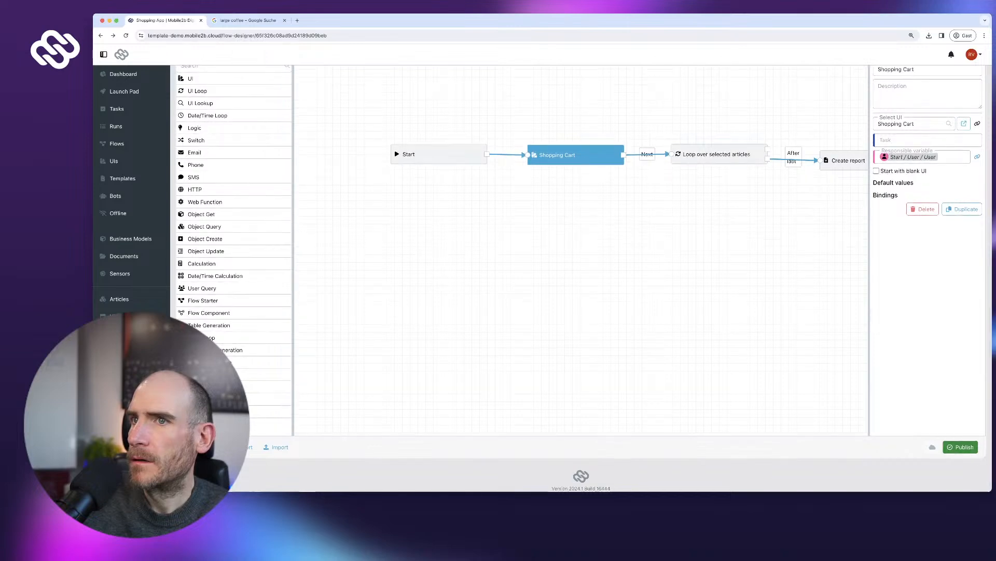
pyautogui.click(439, 154)
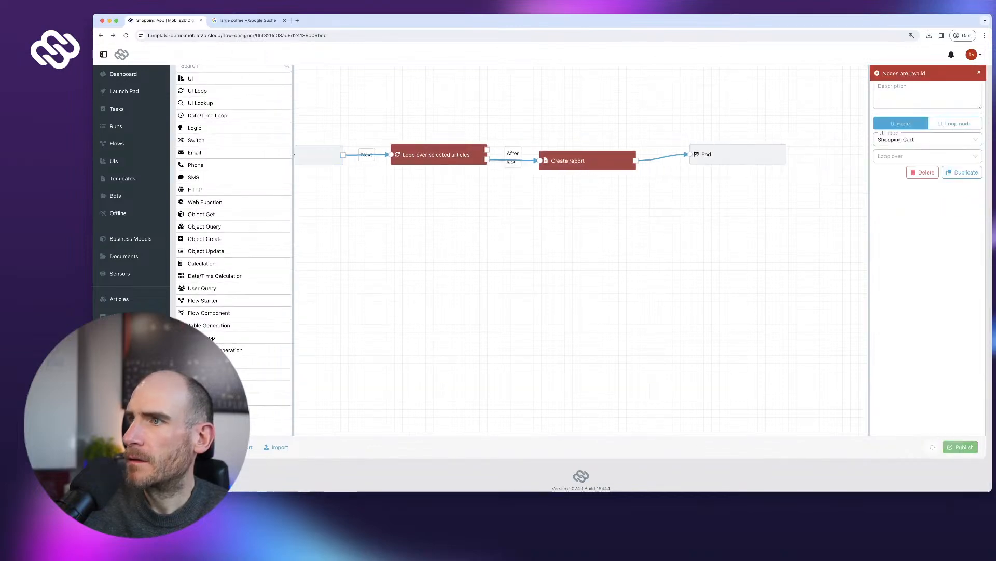
pyautogui.click(924, 157)
pyautogui.click(895, 172)
pyautogui.click(896, 172)
pyautogui.press('Escape')
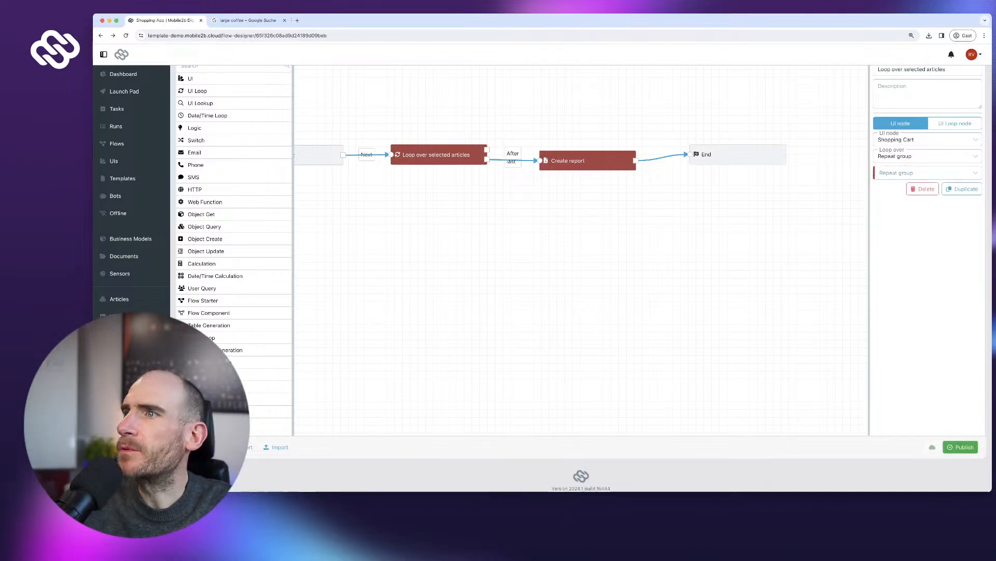
# - Publish the Shopping Cart UI from its designer, then reload the Flow Designer
pyautogui.click(318, 155)
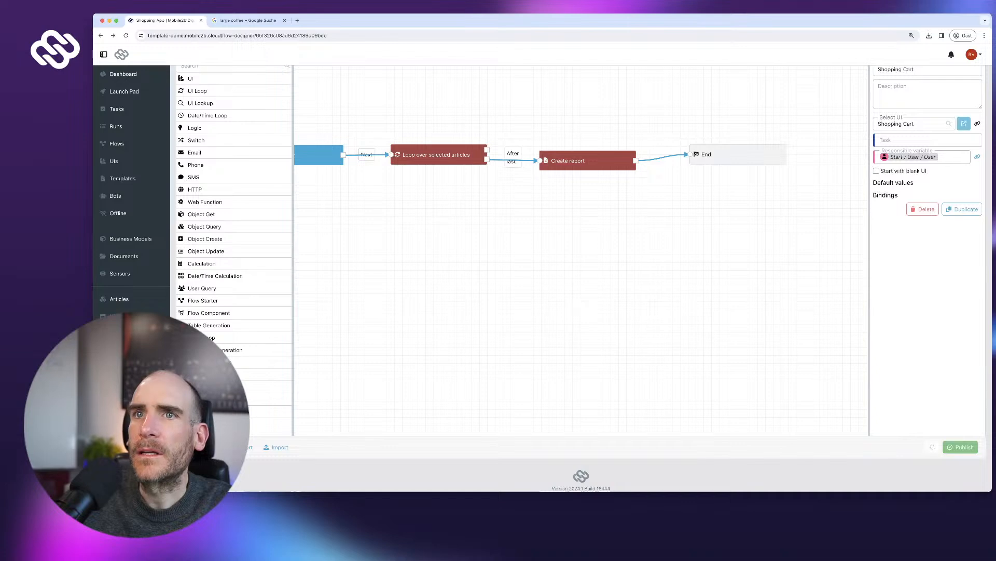
pyautogui.keyDown('super'); pyautogui.click(964, 123); pyautogui.keyUp('super')
pyautogui.click(249, 21)
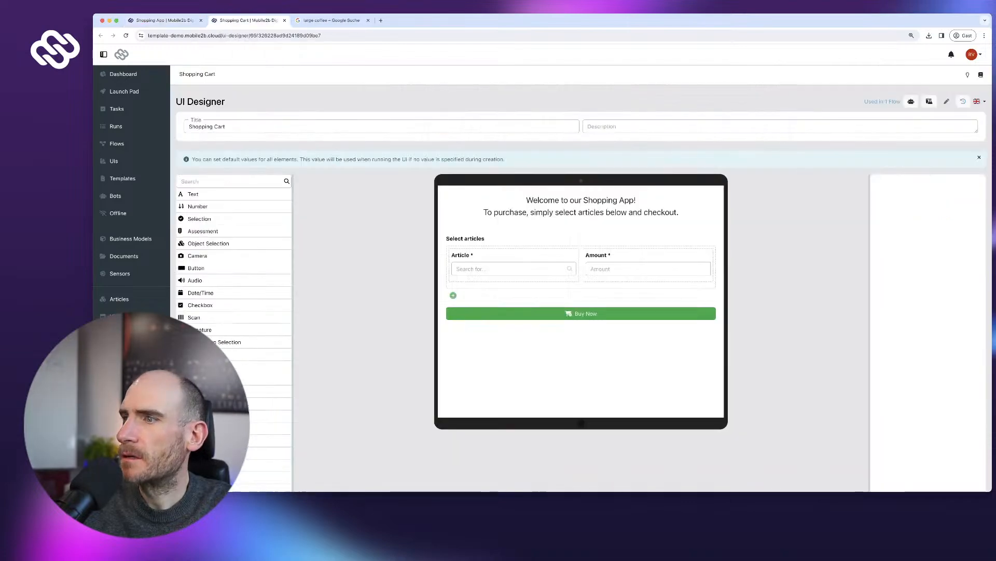
pyautogui.scroll(-2, 581, 301)
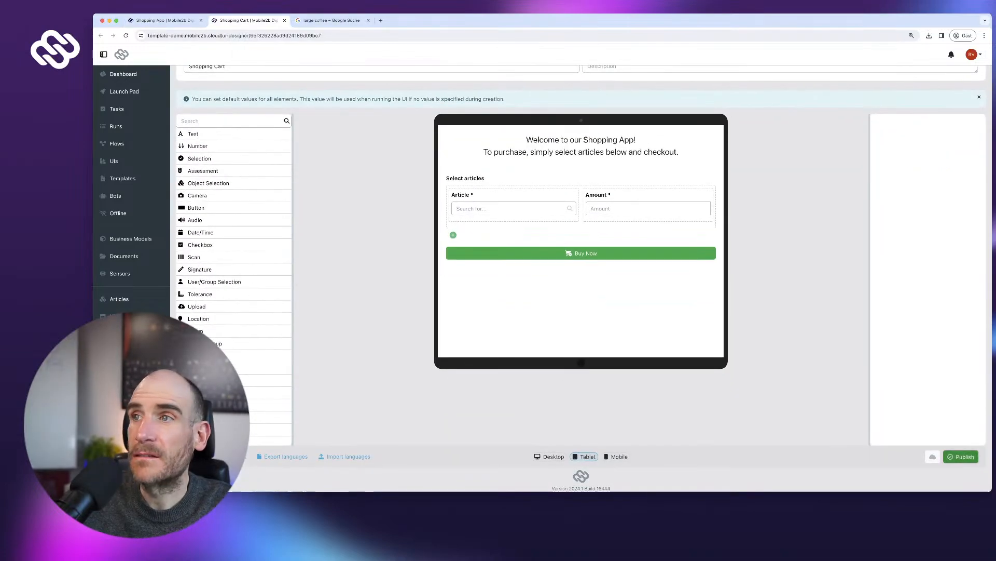
pyautogui.click(961, 456)
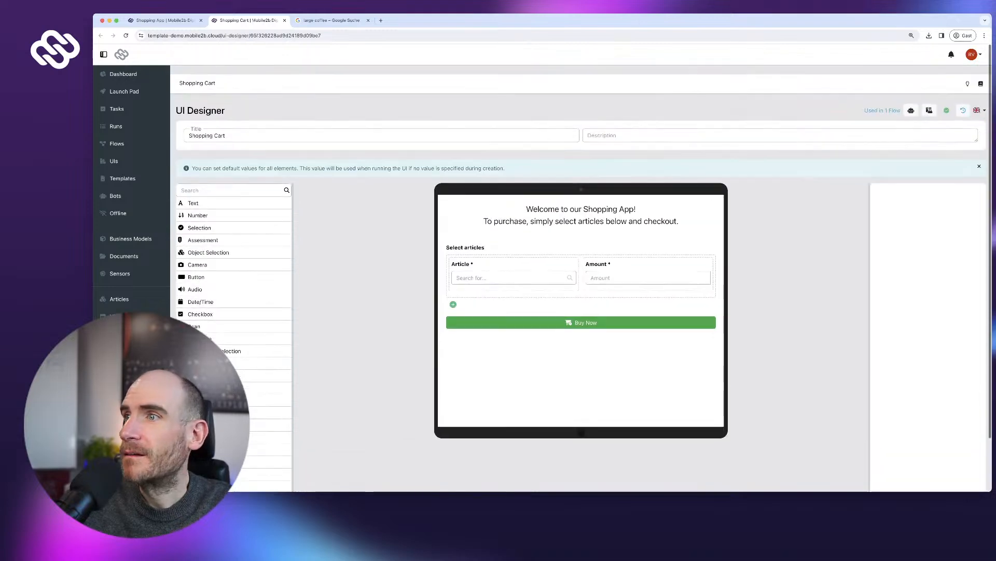
pyautogui.press('super+w')
pyautogui.press('super+r')
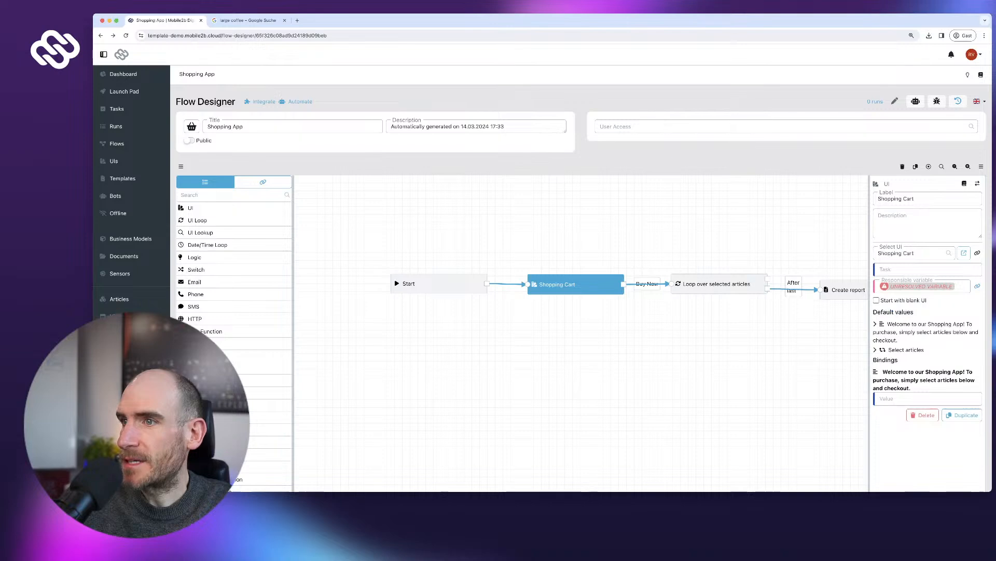
# - Make the loop run over the Select articles repeat group and publish the flow
pyautogui.click(719, 284)
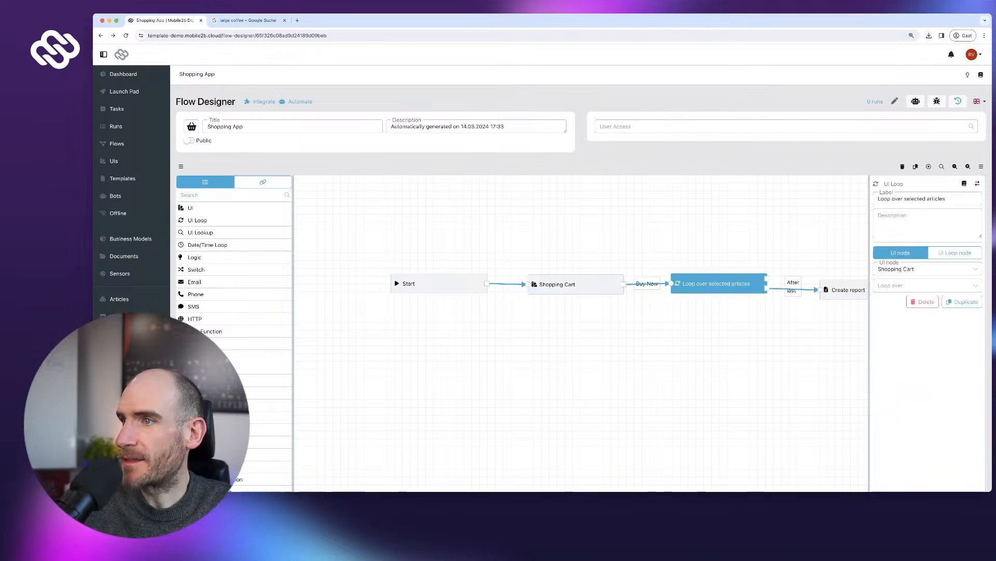
pyautogui.click(903, 285)
pyautogui.click(894, 301)
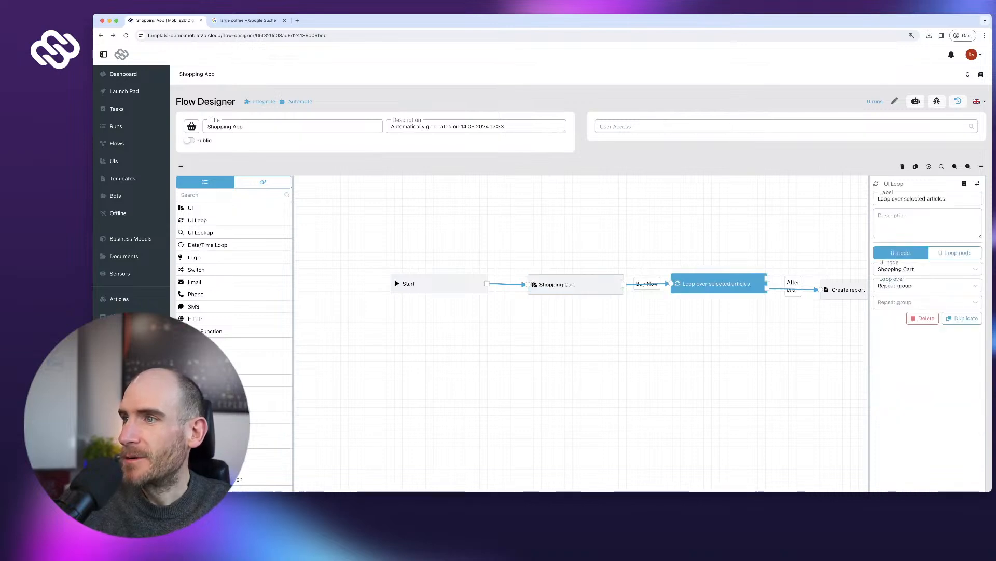
pyautogui.click(896, 318)
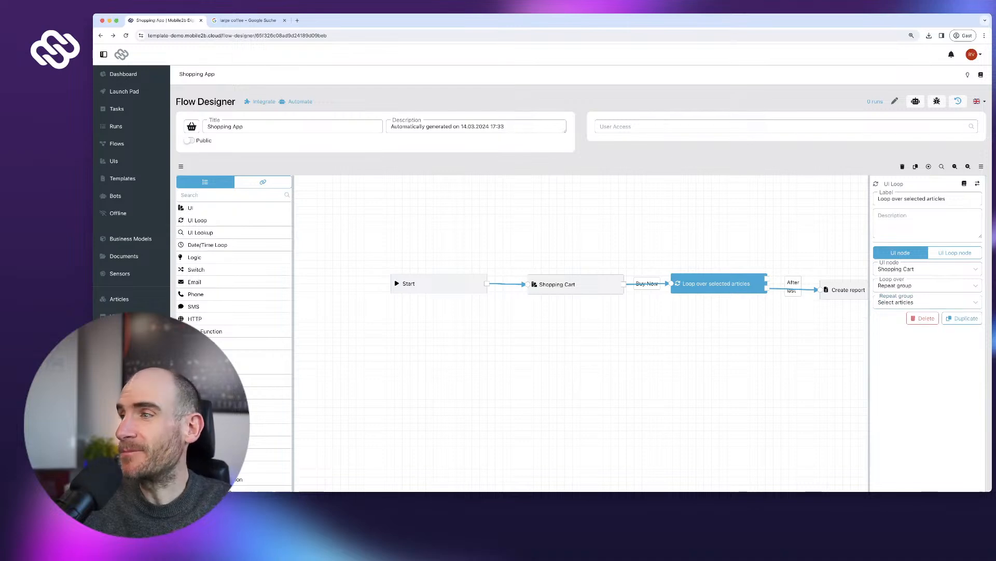
pyautogui.scroll(-3, 896, 319)
pyautogui.click(961, 447)
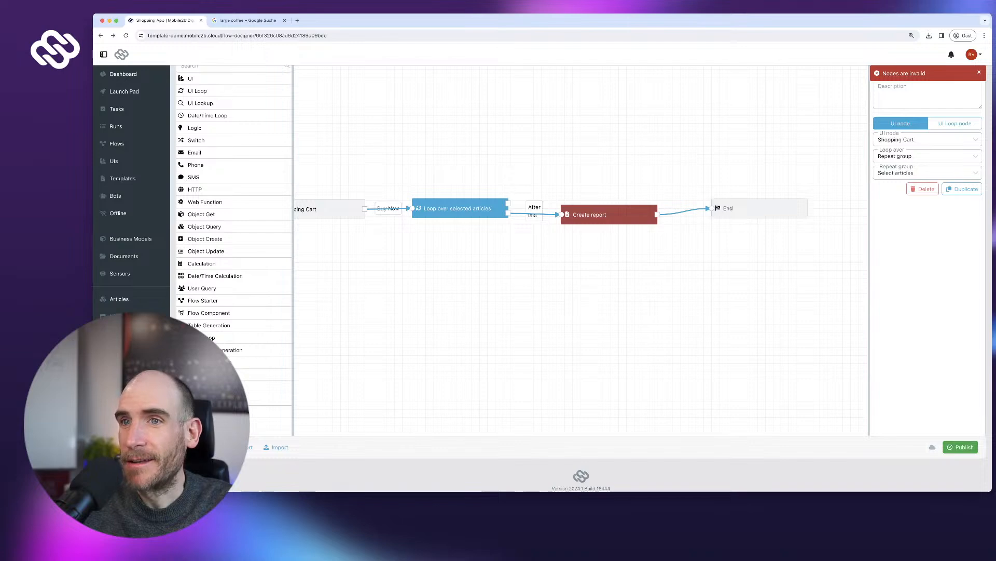
# - Label the first step Shopping Cart UI and line up the loop with Create report
pyautogui.moveTo(467, 269); pyautogui.dragTo(519, 270)
pyautogui.click(368, 209)
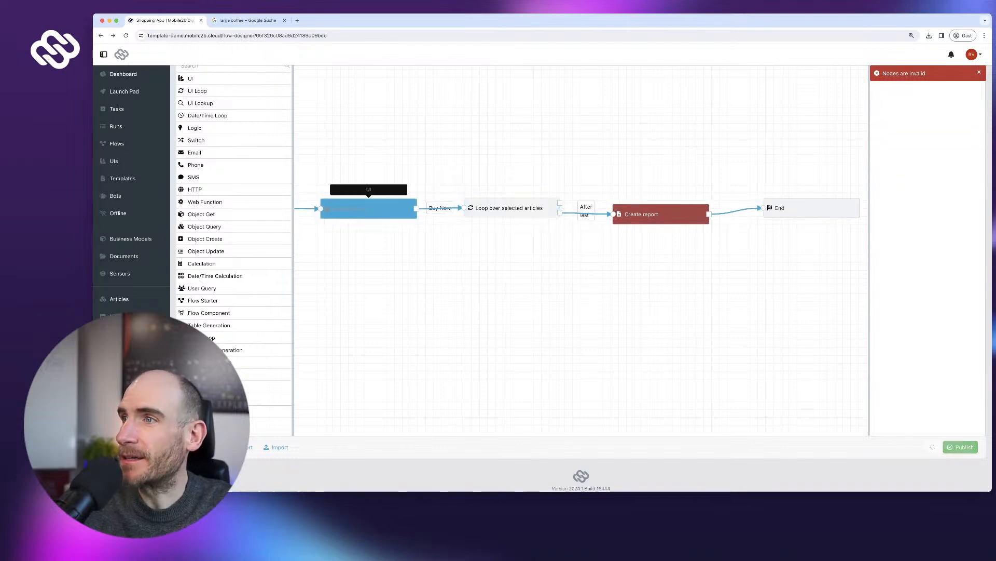
pyautogui.scroll(3, 581, 279)
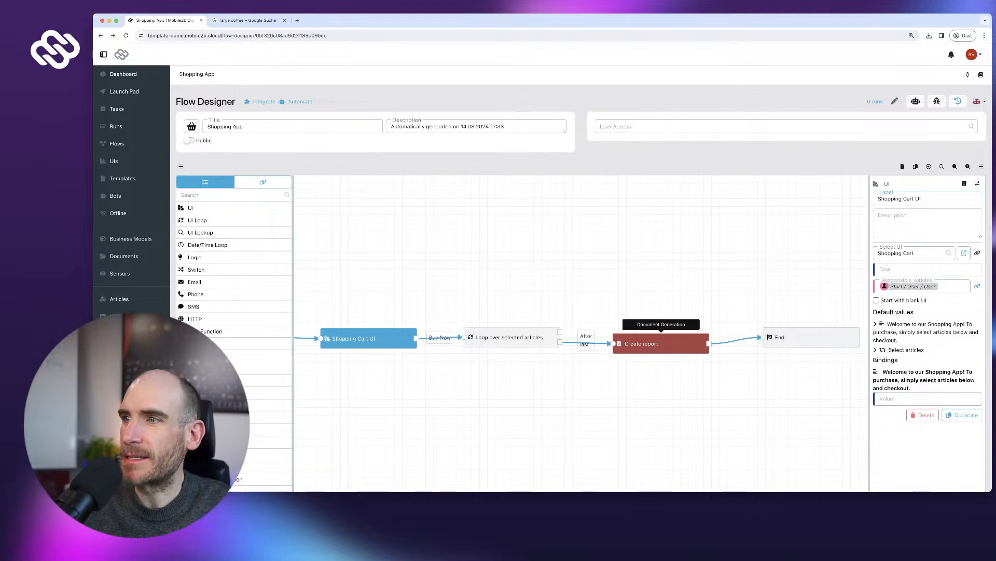
pyautogui.moveTo(511, 337); pyautogui.dragTo(513, 339)
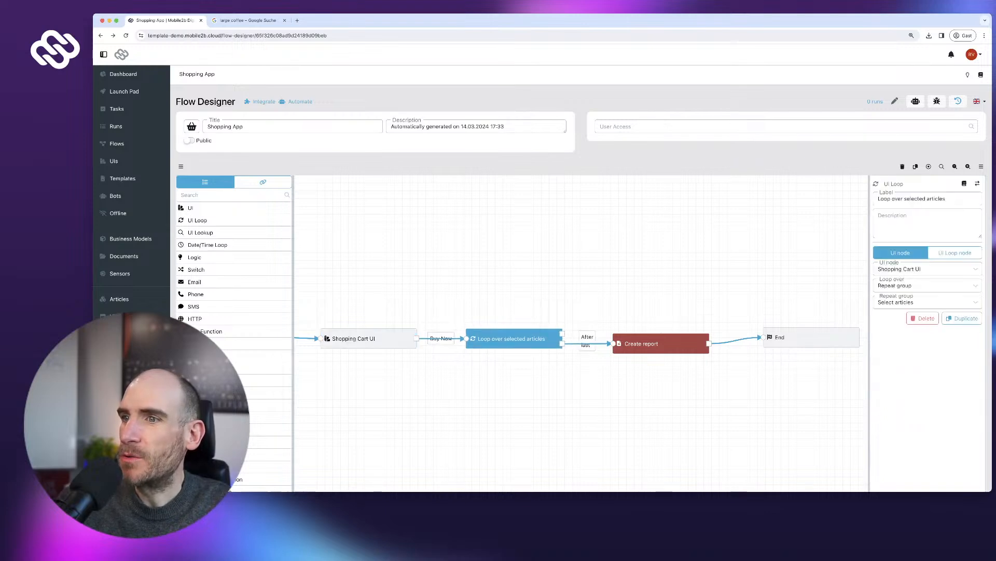
pyautogui.moveTo(662, 344); pyautogui.dragTo(672, 340)
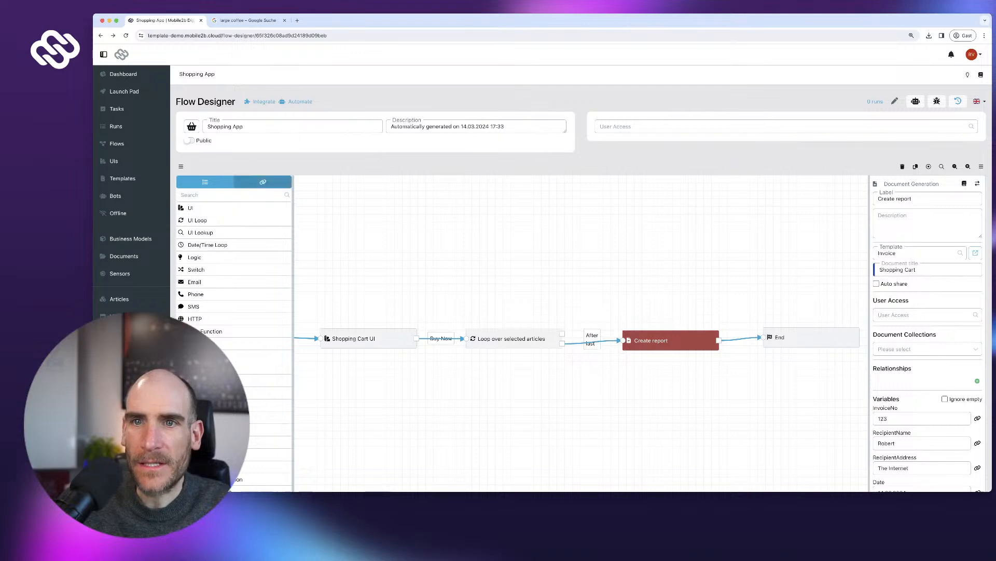
# - Inspect the flow variables, expanding the loop's output and its Article fields
pyautogui.click(263, 182)
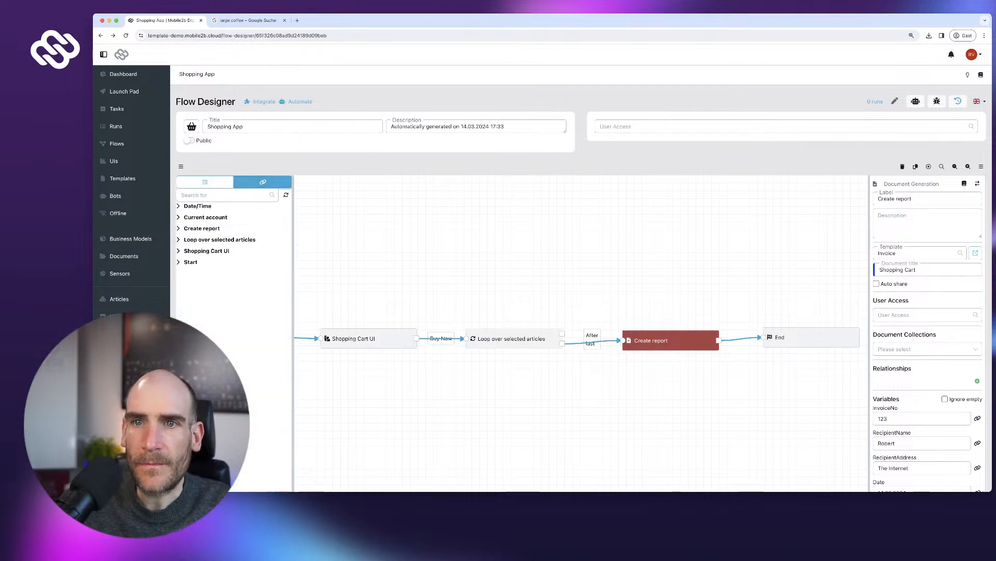
pyautogui.click(220, 239)
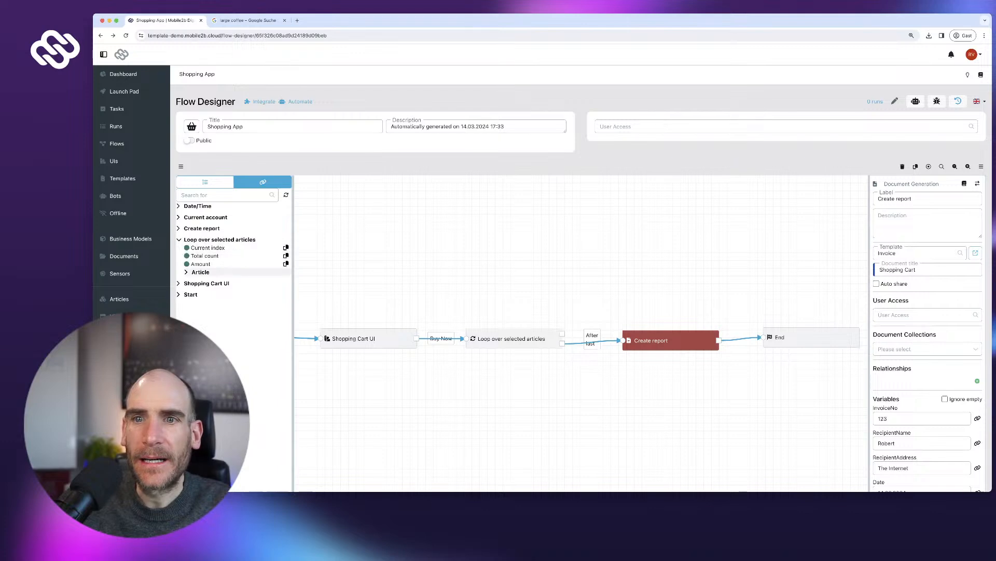
pyautogui.click(201, 272)
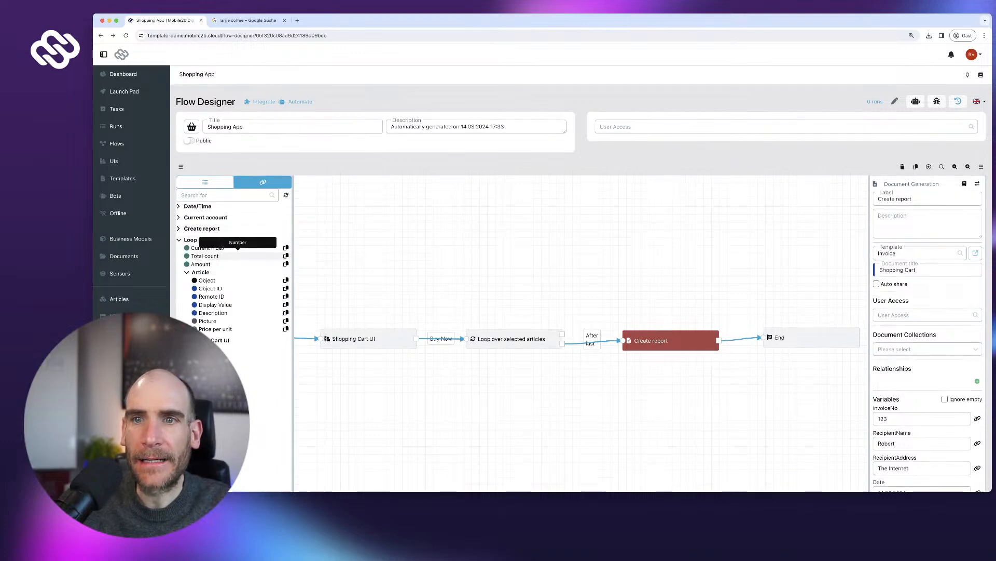
pyautogui.scroll(-1, 229, 259)
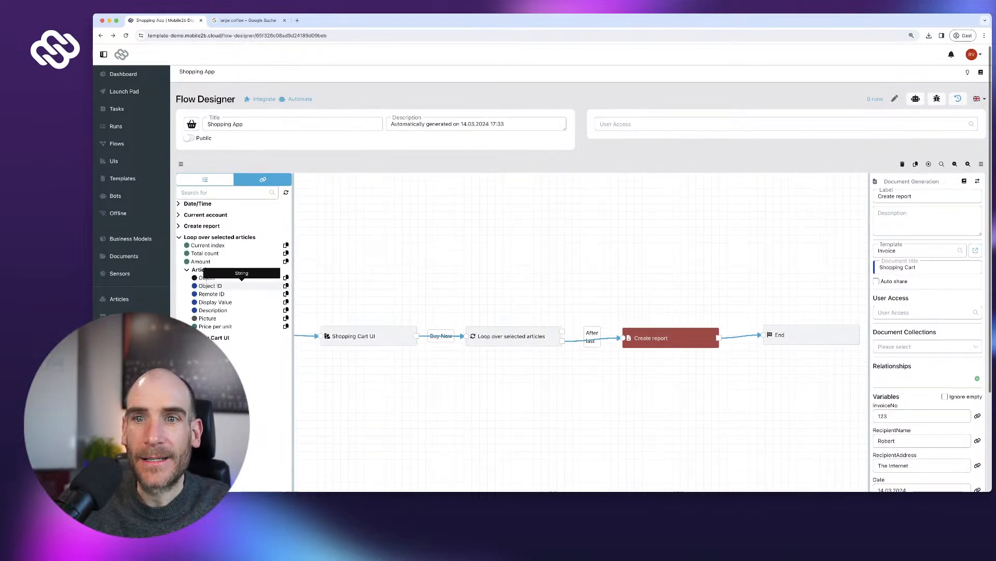
pyautogui.scroll(1, 237, 264)
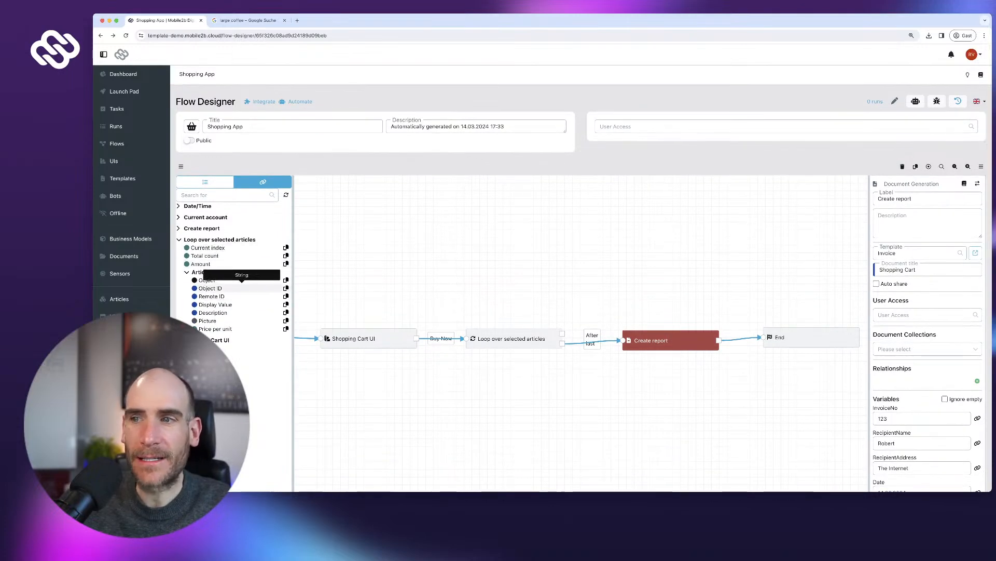
pyautogui.scroll(-1, 241, 332)
pyautogui.scroll(1, 242, 332)
# - Go back to the flow elements list to find Table Generation
pyautogui.click(205, 182)
pyautogui.scroll(-1, 233, 254)
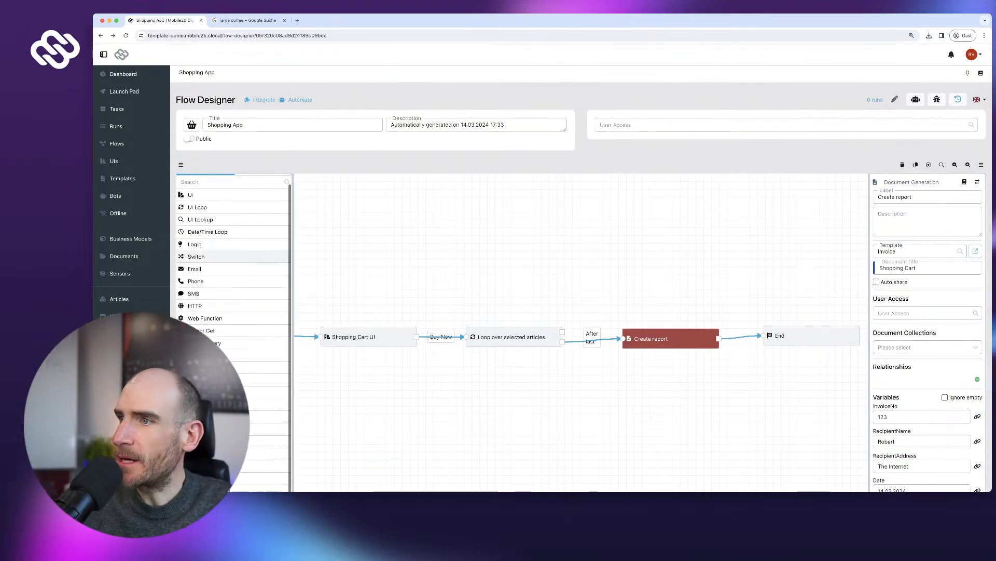
pyautogui.scroll(-5, 669, 338)
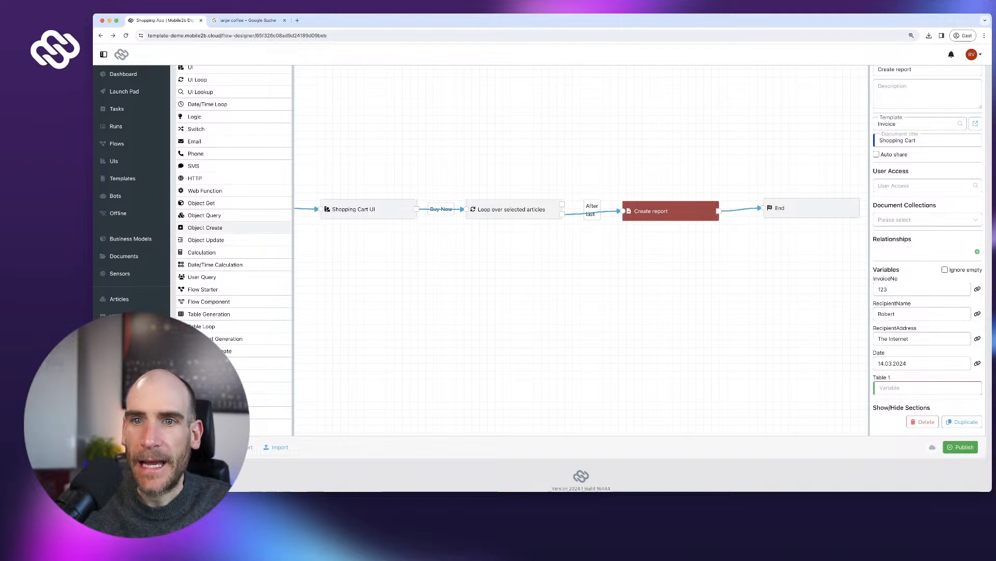
pyautogui.scroll(1, 234, 311)
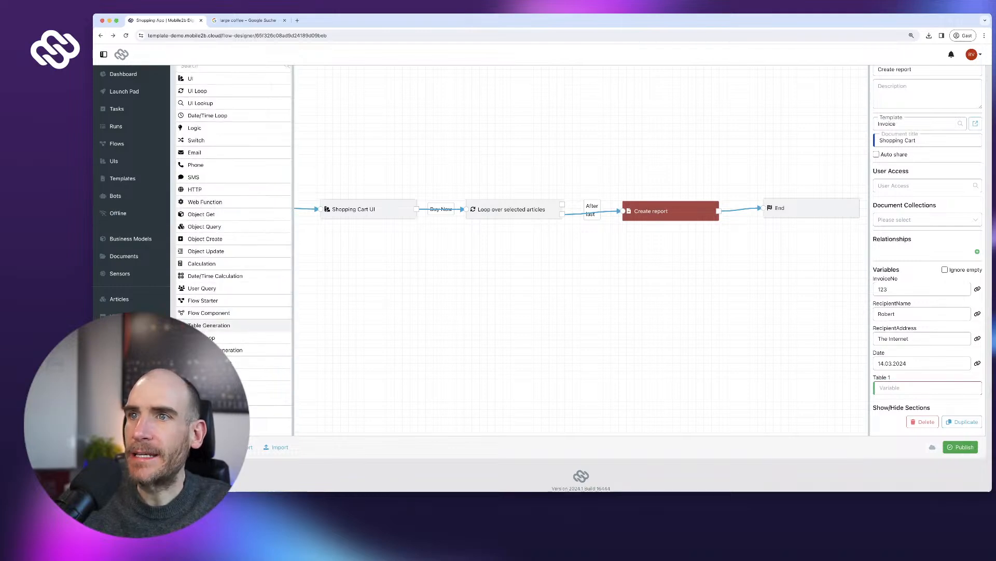
# - Drop a Table Generation node on the canvas and label it 'Generate item table'
pyautogui.moveTo(209, 326); pyautogui.dragTo(530, 119)
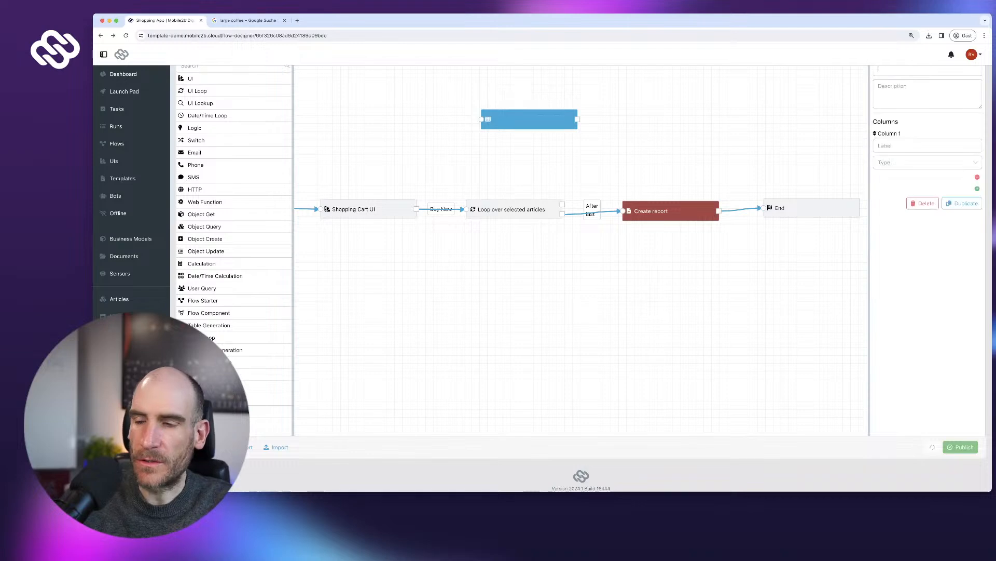
pyautogui.scroll(1, 529, 119)
pyautogui.write('Gene')
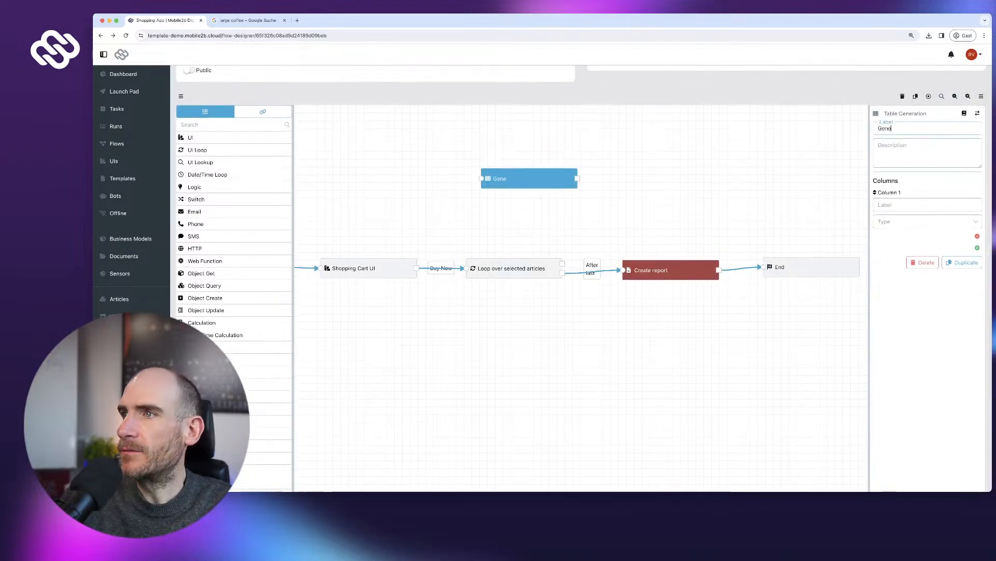
pyautogui.write('rate invoice it')
pyautogui.press('BackSpace')
pyautogui.press('BackSpace')
pyautogui.press('BackSpace')
pyautogui.press('BackSpace')
pyautogui.press('BackSpace')
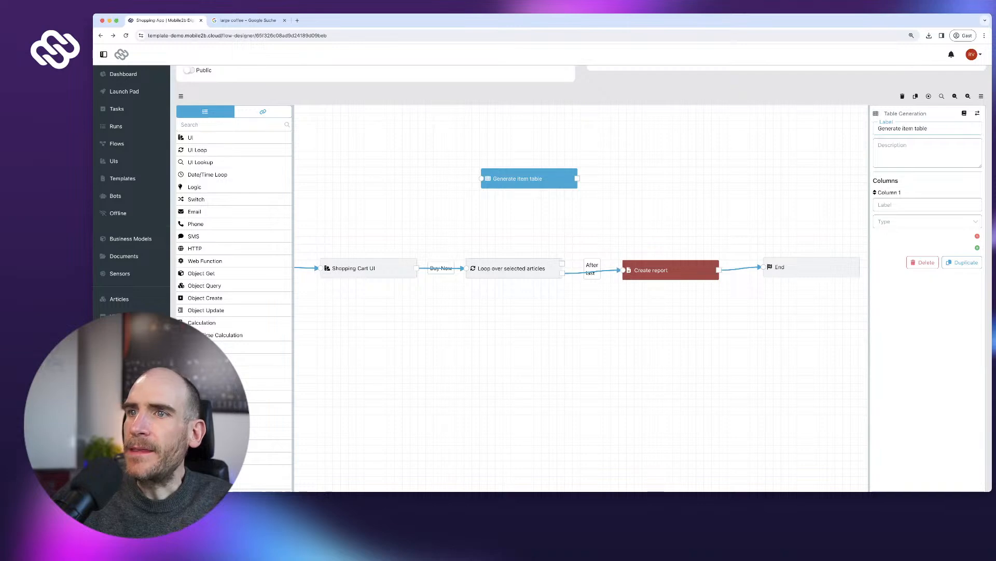
# - Connect the loop's For each output to Generate item table and back, reversing its input/output
pyautogui.moveTo(487, 188); pyautogui.dragTo(480, 178)
pyautogui.moveTo(577, 179); pyautogui.dragTo(466, 267)
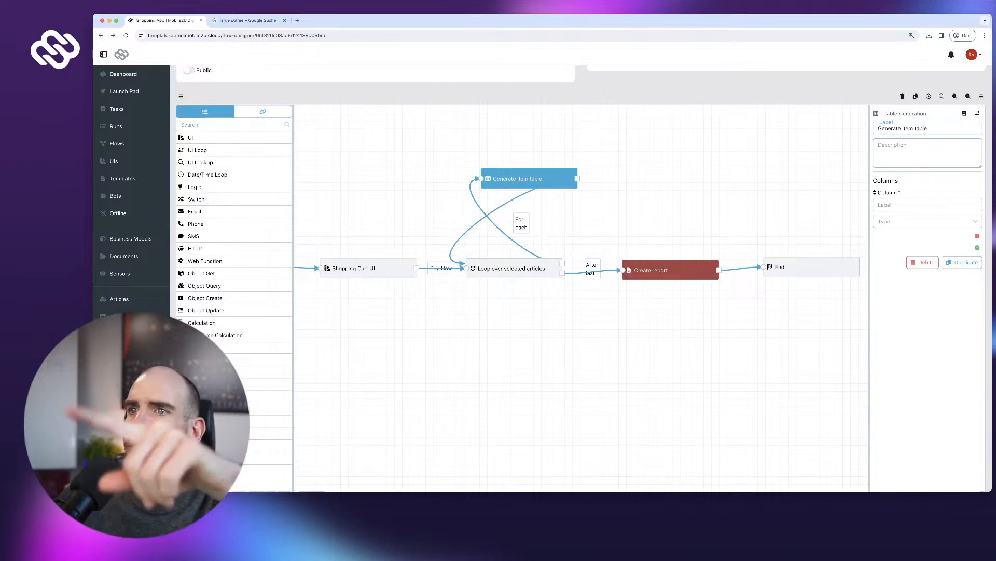
pyautogui.moveTo(530, 179); pyautogui.dragTo(515, 182)
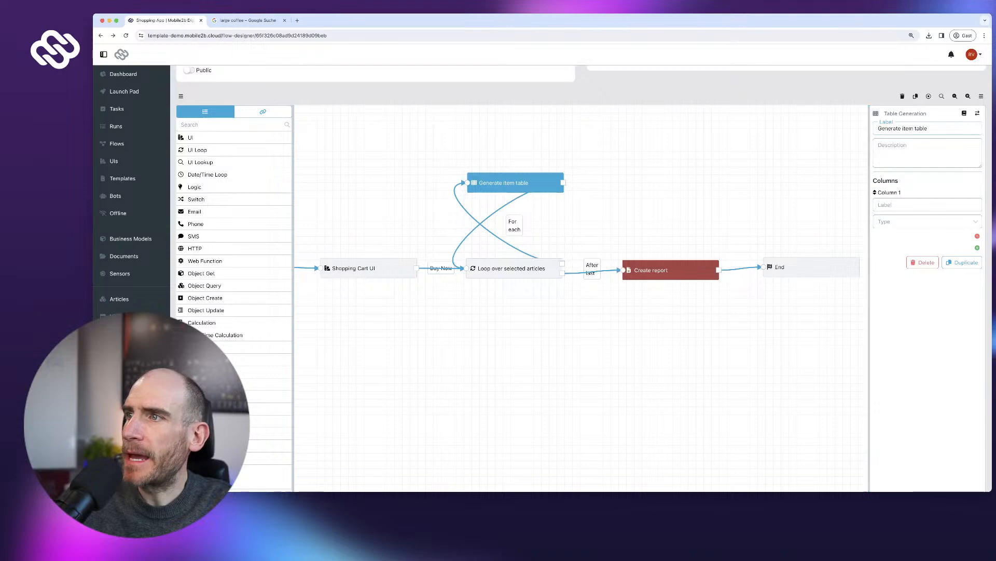
pyautogui.scroll(-2, 977, 183)
pyautogui.scroll(3, 977, 183)
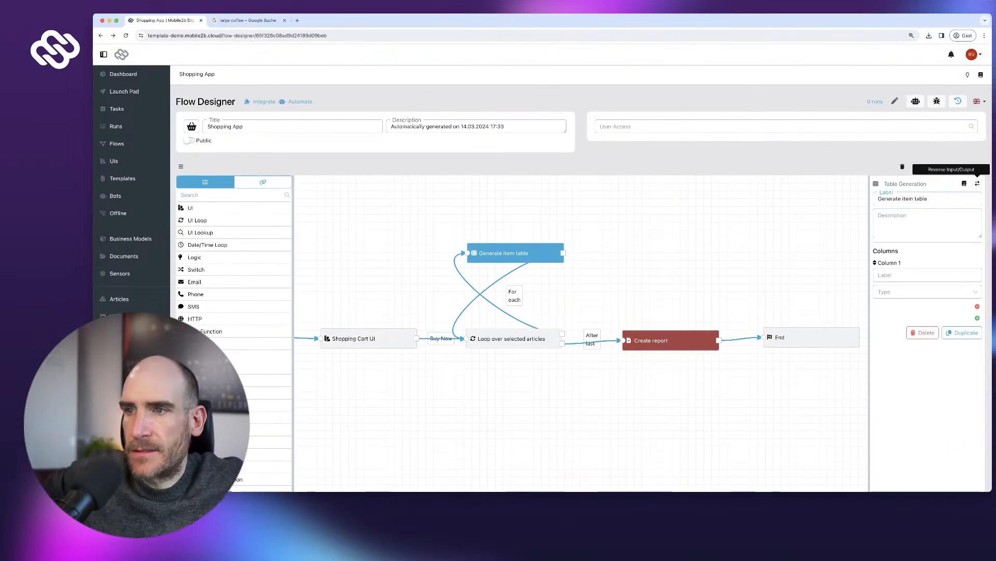
pyautogui.click(977, 183)
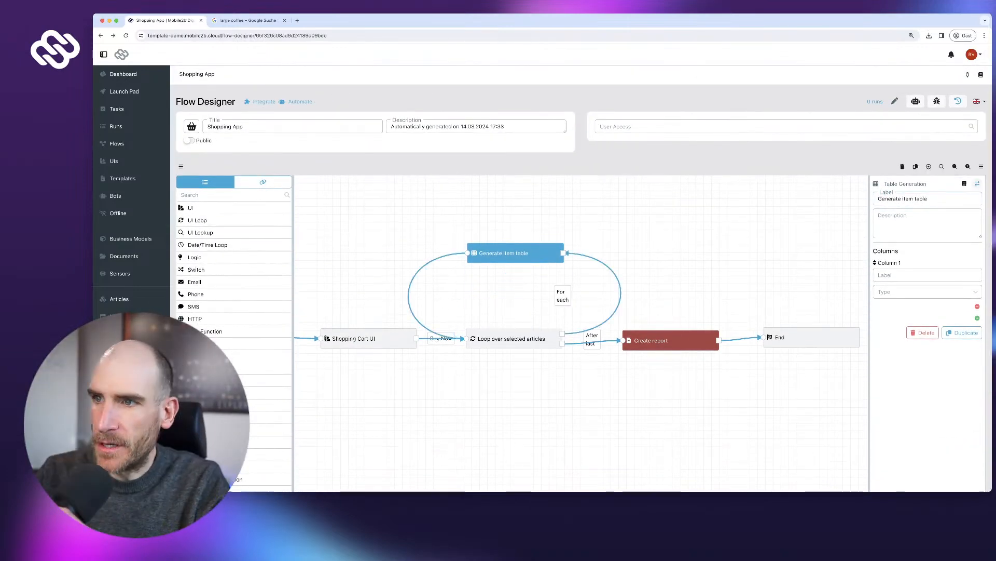
pyautogui.scroll(-2, 977, 184)
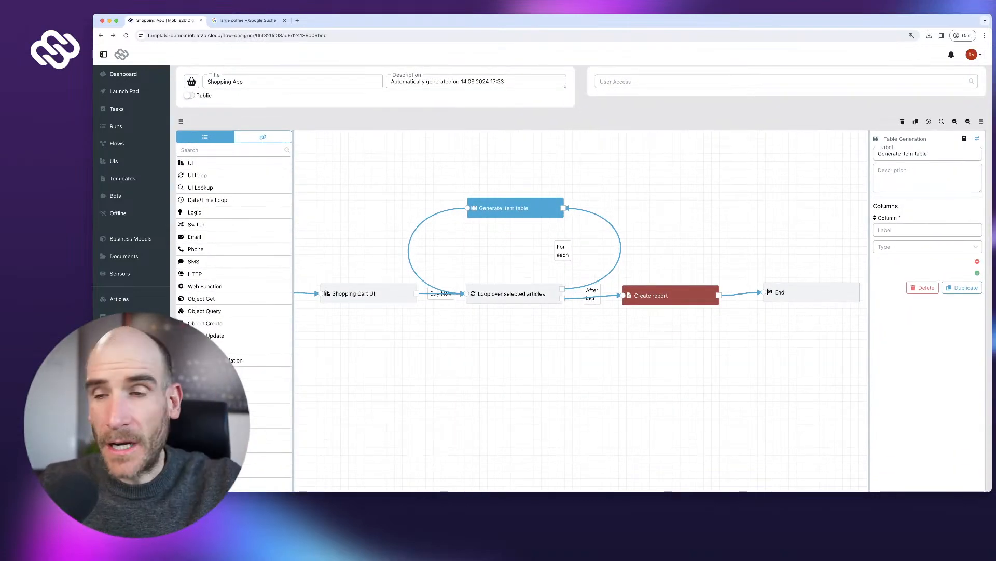
pyautogui.scroll(-1, 514, 292)
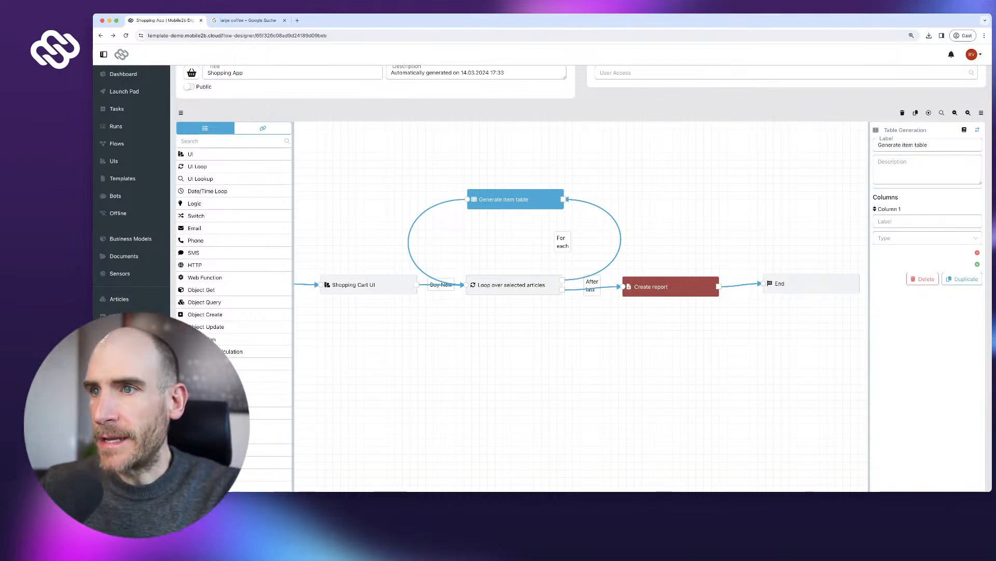
# - Put the Generate item table > Table reference into Create report's Table 1 variable
pyautogui.moveTo(515, 200); pyautogui.dragTo(516, 202)
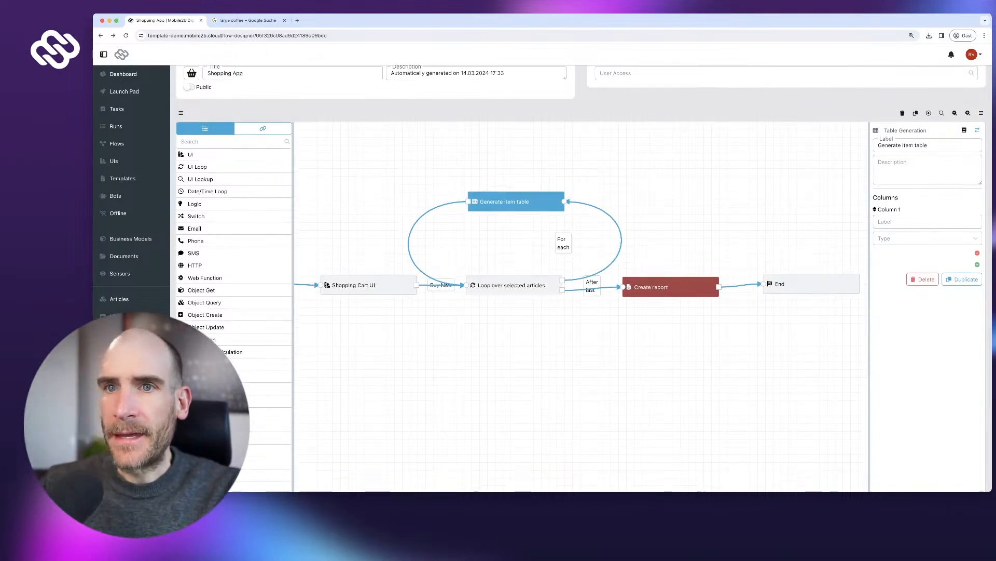
pyautogui.click(263, 128)
pyautogui.click(210, 219)
pyautogui.click(286, 228)
pyautogui.click(671, 287)
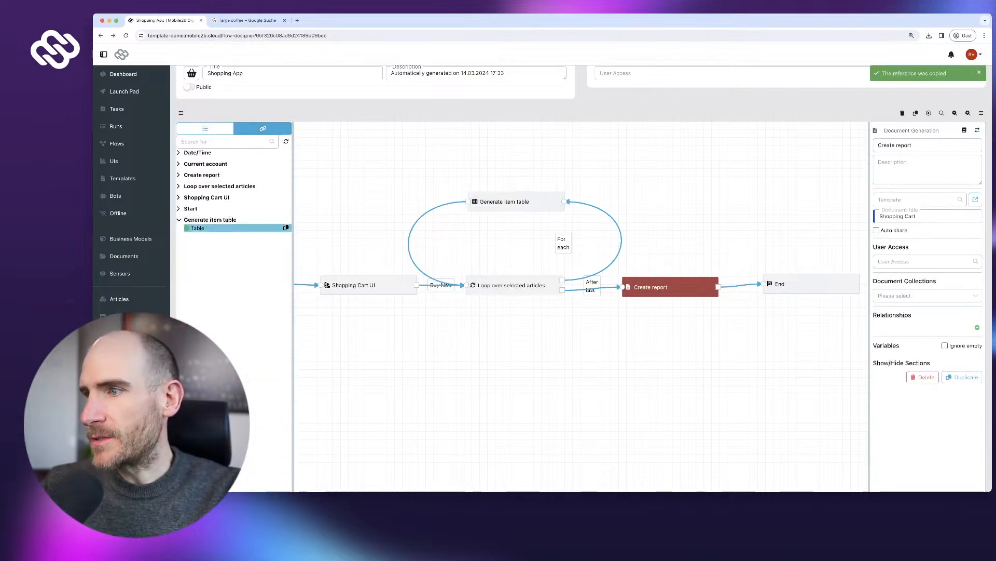
pyautogui.click(927, 415)
pyautogui.press('super+v')
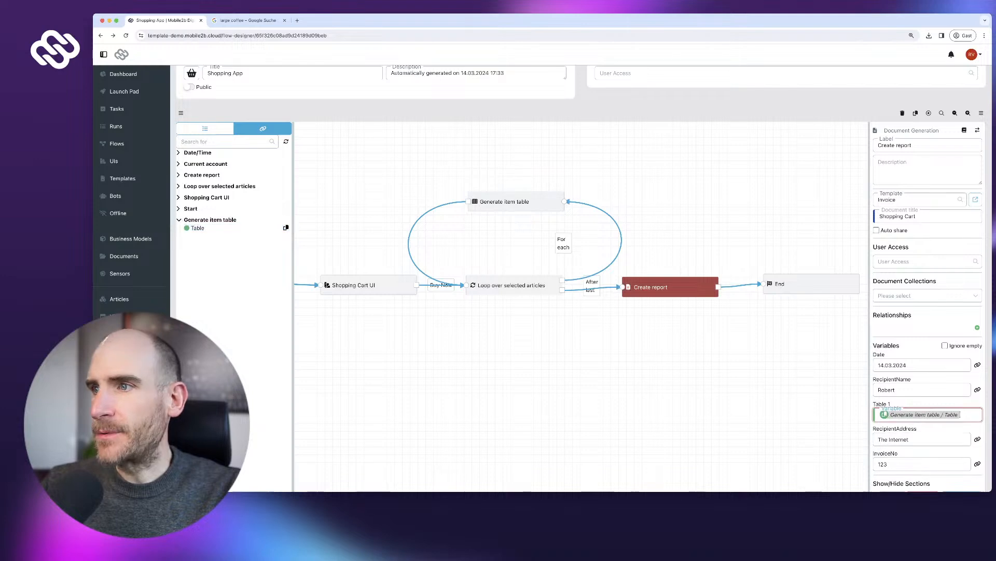
# - Publish the flow, which flags Generate item table as invalid
pyautogui.scroll(-1, 927, 414)
pyautogui.click(811, 271)
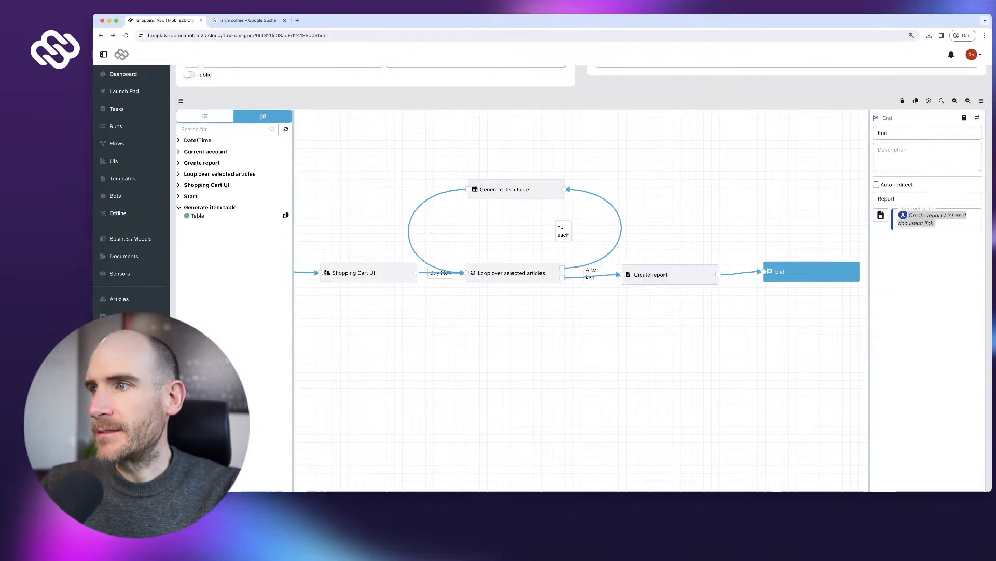
pyautogui.click(671, 275)
pyautogui.scroll(-5, 670, 275)
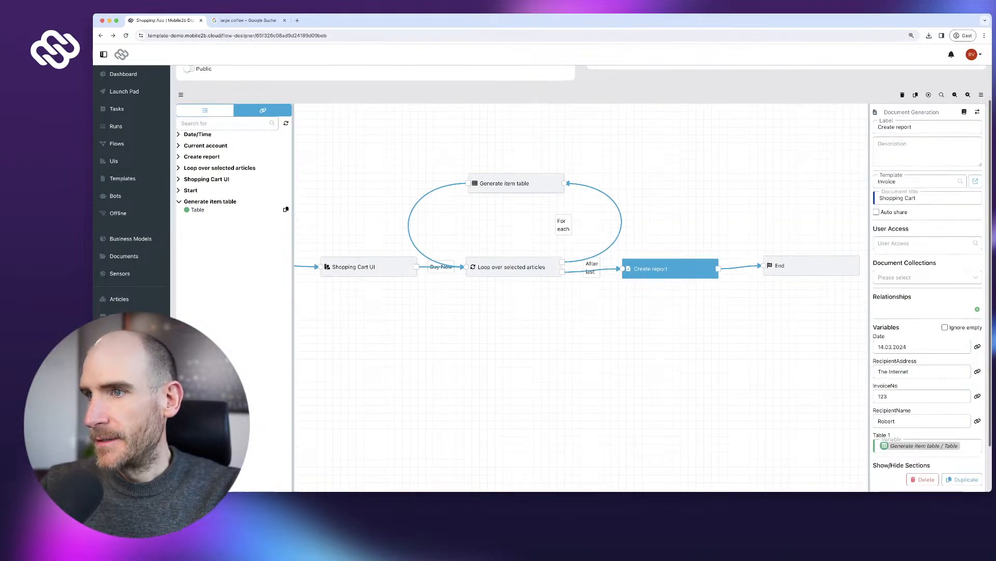
pyautogui.click(961, 446)
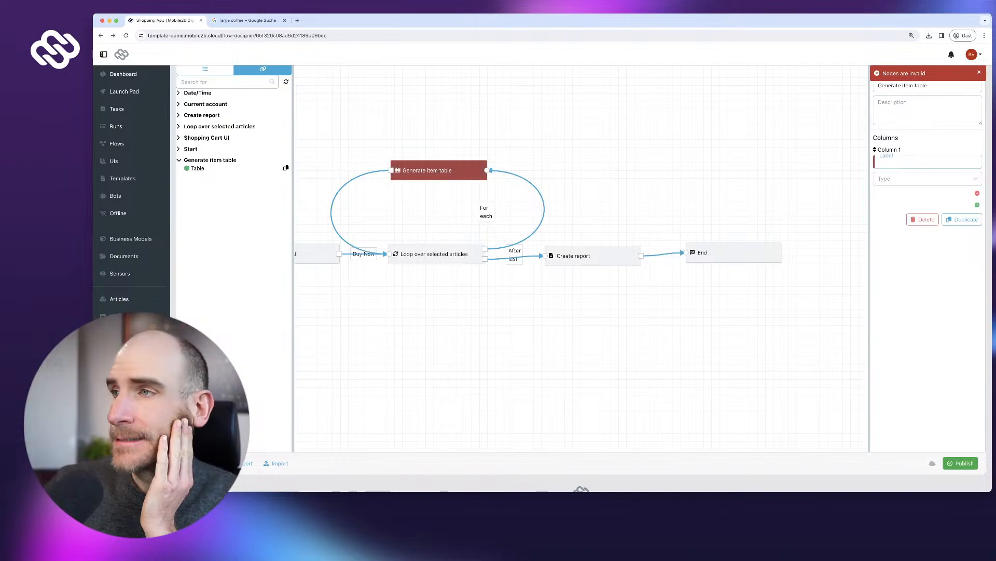
# - Set column 1 to label 'Item No', type Text, value 1
pyautogui.write('Item No')
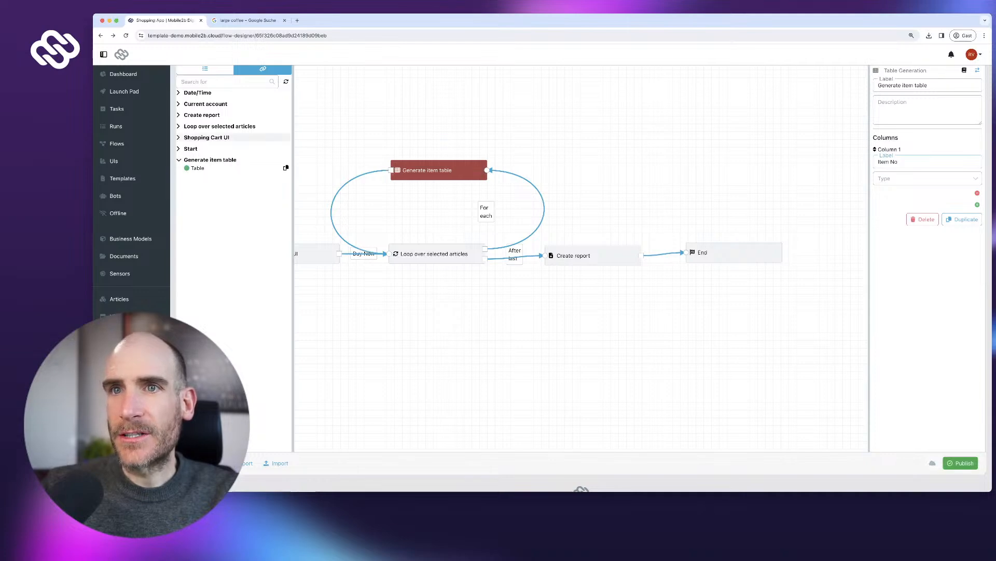
pyautogui.click(236, 138)
pyautogui.click(220, 126)
pyautogui.click(200, 158)
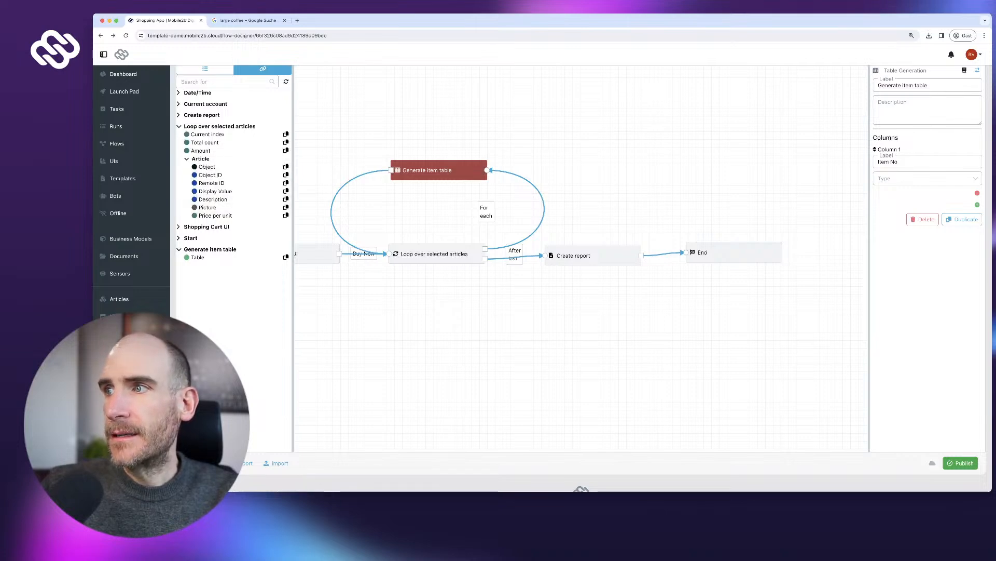
pyautogui.click(927, 179)
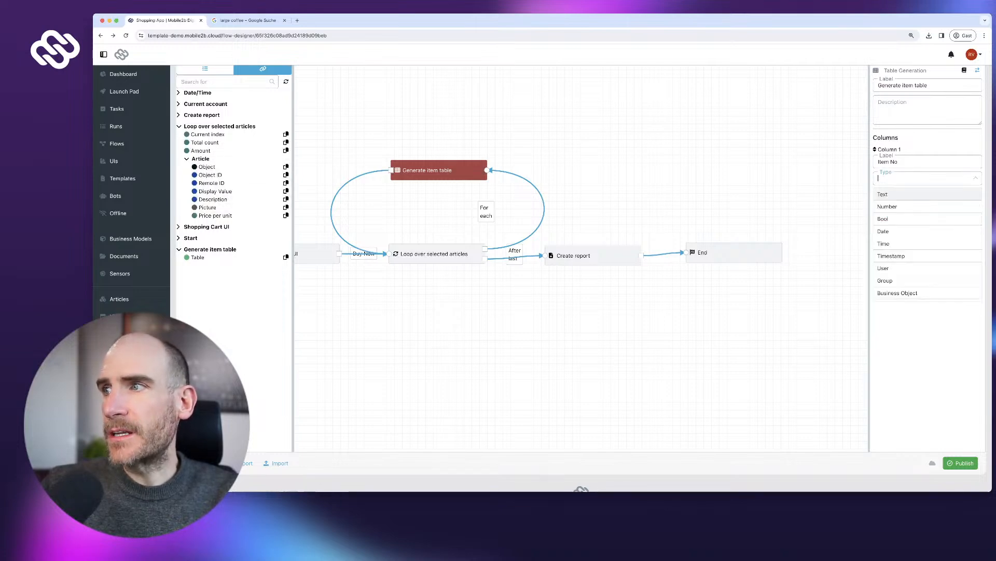
pyautogui.click(882, 194)
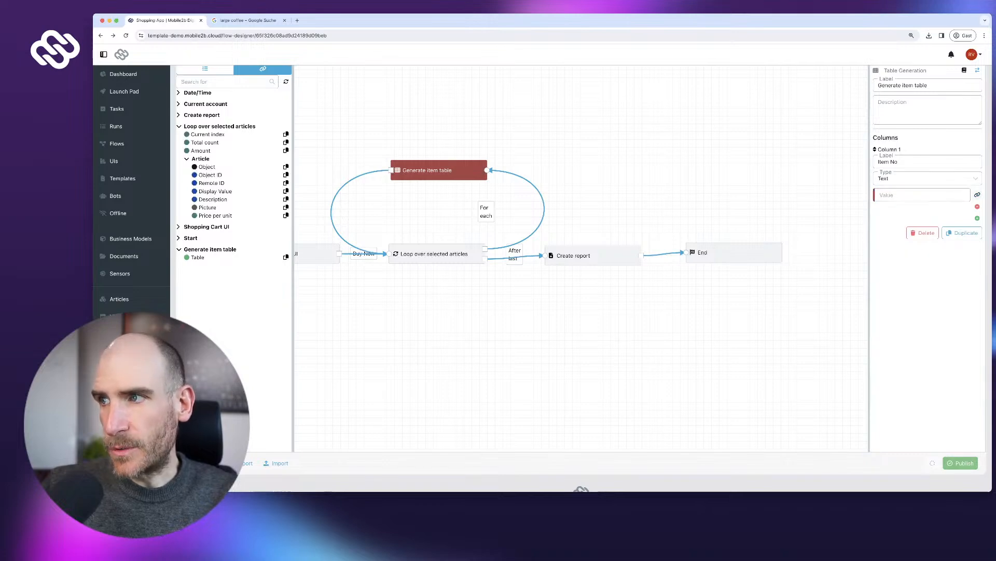
pyautogui.write('1')
# - Add column 2 'Item Description', type Text, filled with the Article Description reference
pyautogui.click(978, 218)
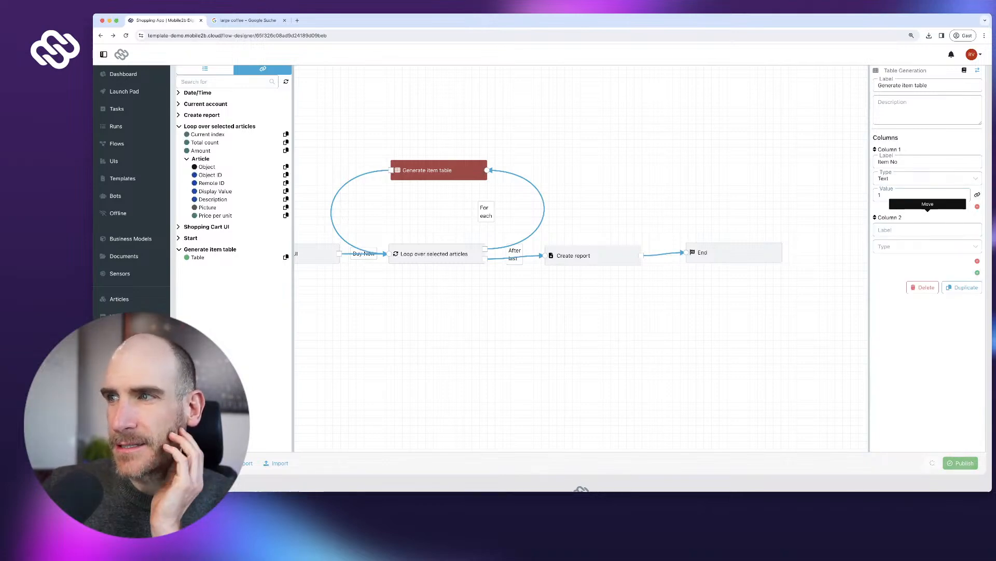
pyautogui.click(914, 230)
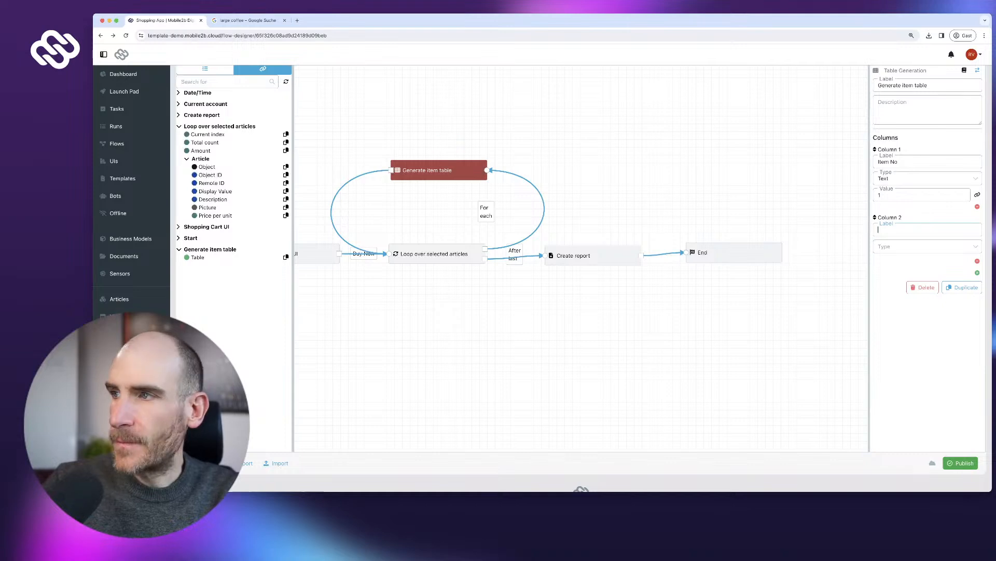
pyautogui.write('Item Description')
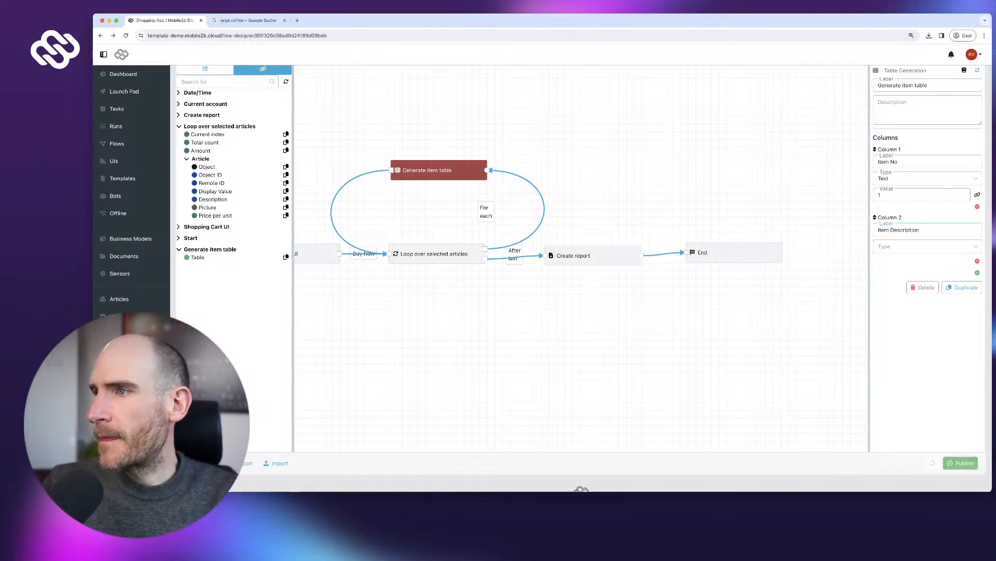
pyautogui.press('Tab')
pyautogui.press('Return')
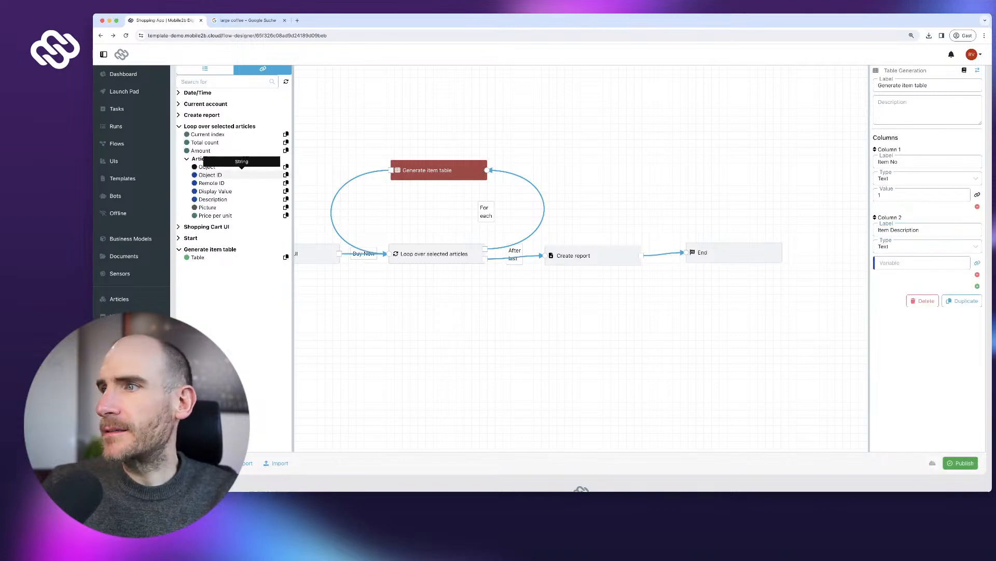
pyautogui.click(286, 199)
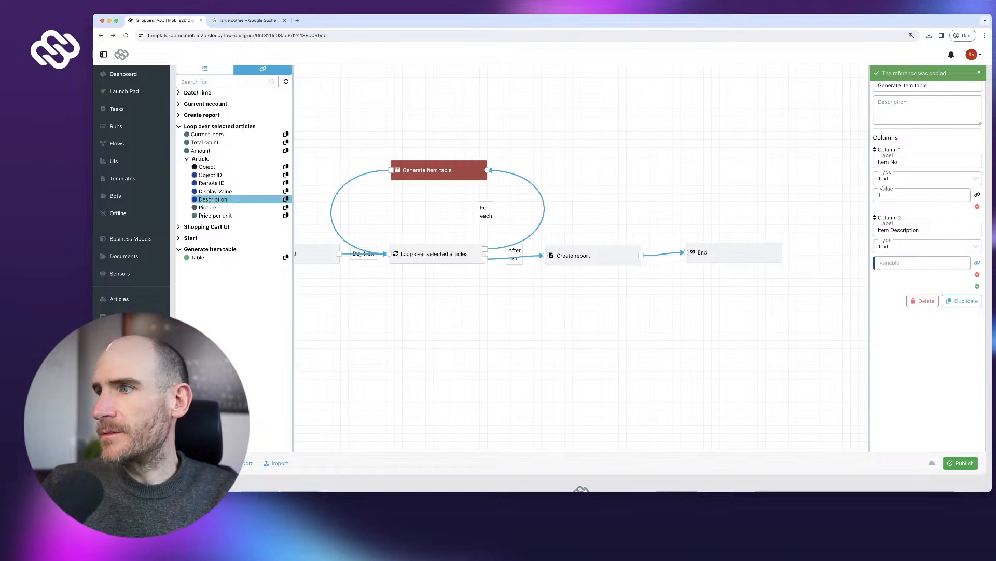
pyautogui.press('super+v')
# - Add a third column, close the leftover search page, and open Create report's settings
pyautogui.click(977, 293)
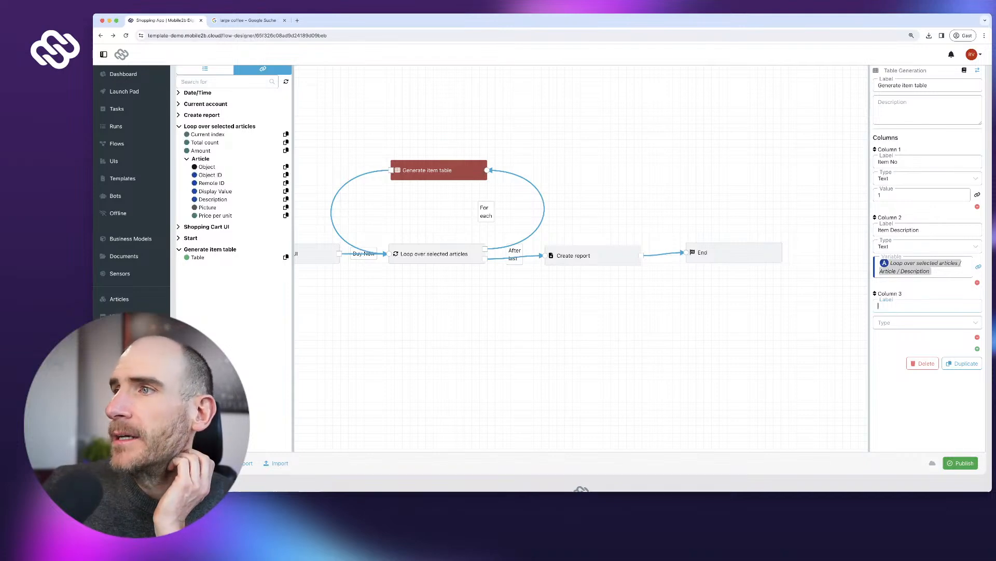
pyautogui.tripleClick(888, 162)
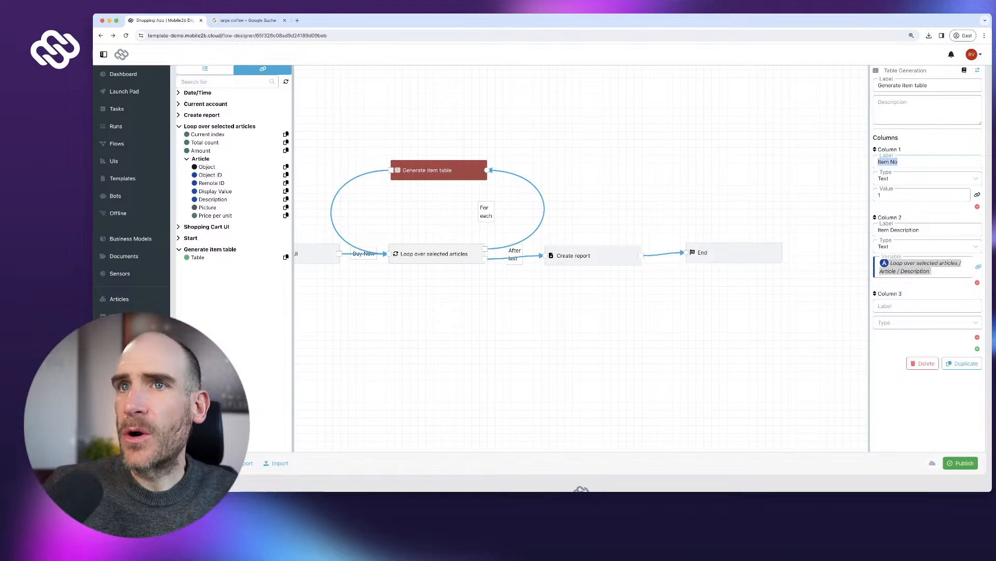
pyautogui.click(247, 21)
pyautogui.click(284, 21)
pyautogui.click(593, 255)
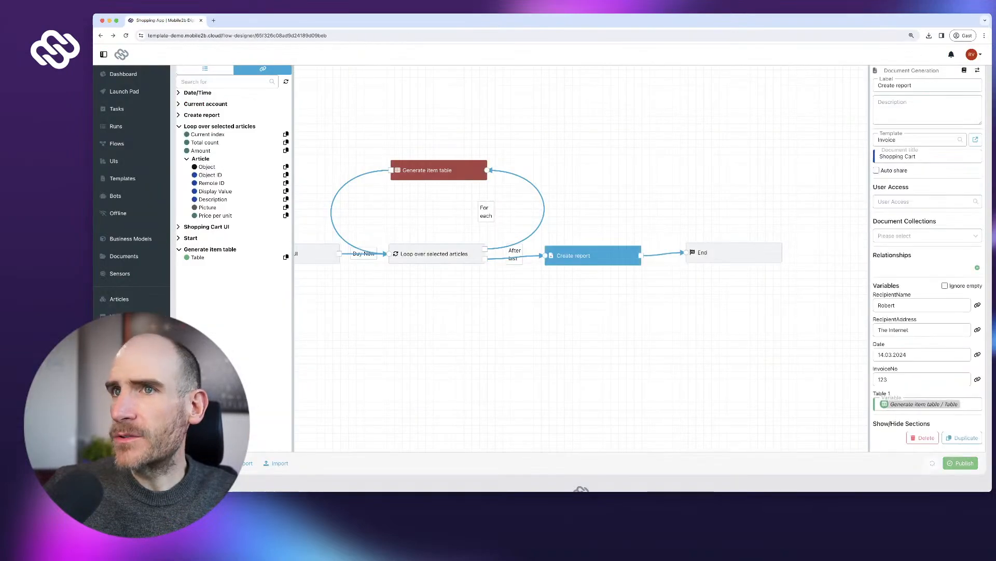
# - Open the Invoice template and select its item table
pyautogui.click(975, 139)
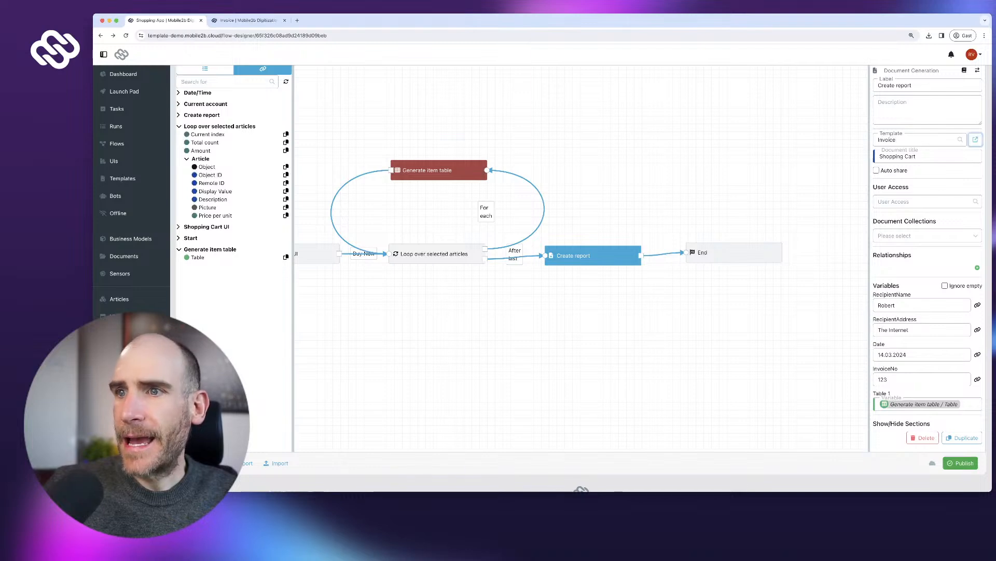
pyautogui.scroll(-1, 555, 298)
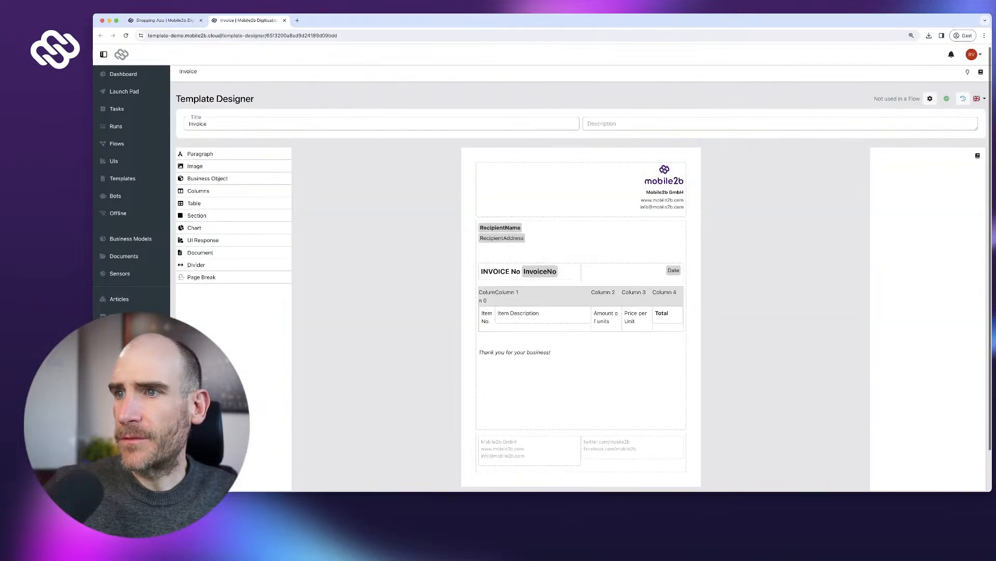
pyautogui.click(555, 299)
pyautogui.scroll(-1, 581, 299)
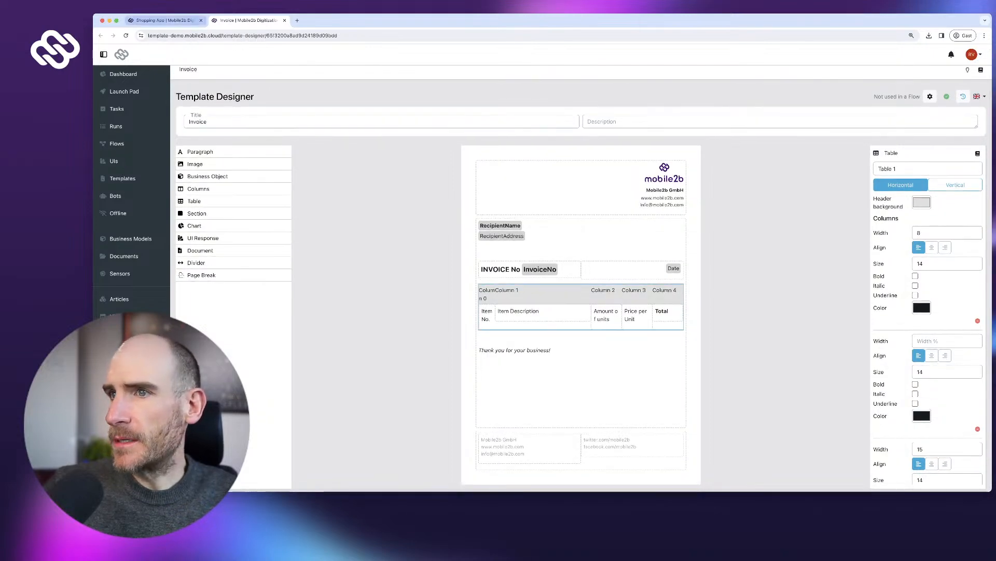
# - Return to the Shopping App flow showing Generate item table's column settings
pyautogui.click(166, 21)
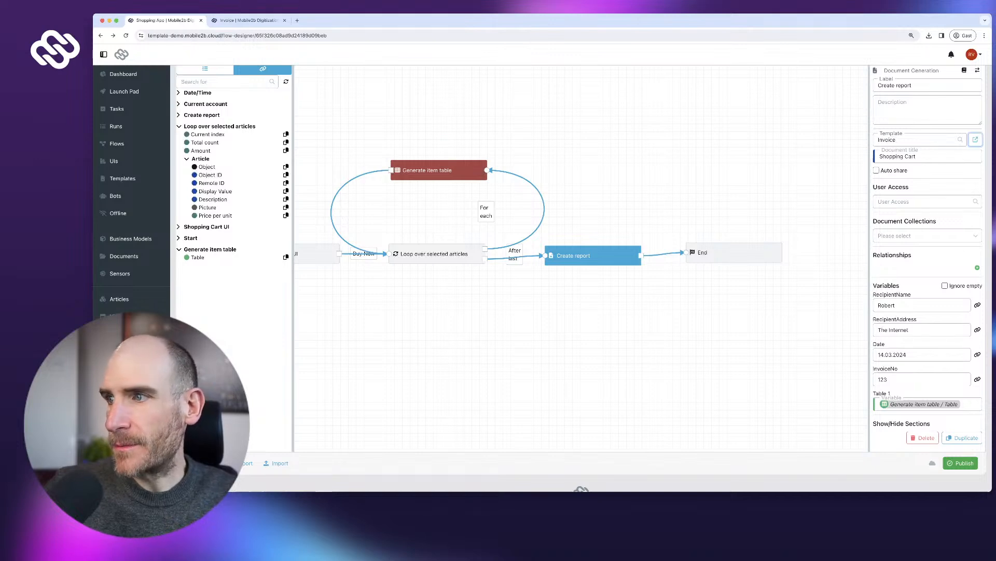
pyautogui.click(439, 169)
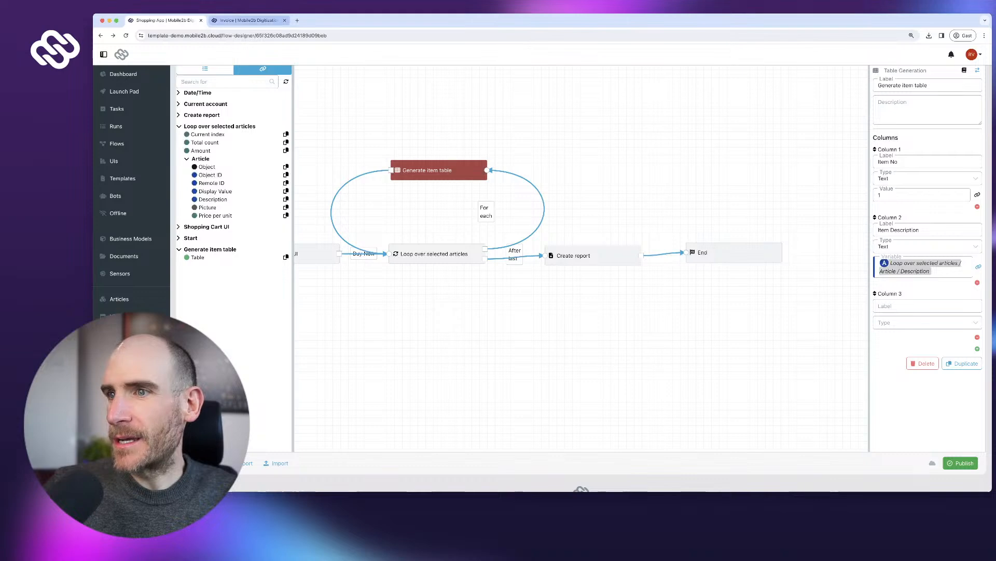
pyautogui.click(248, 20)
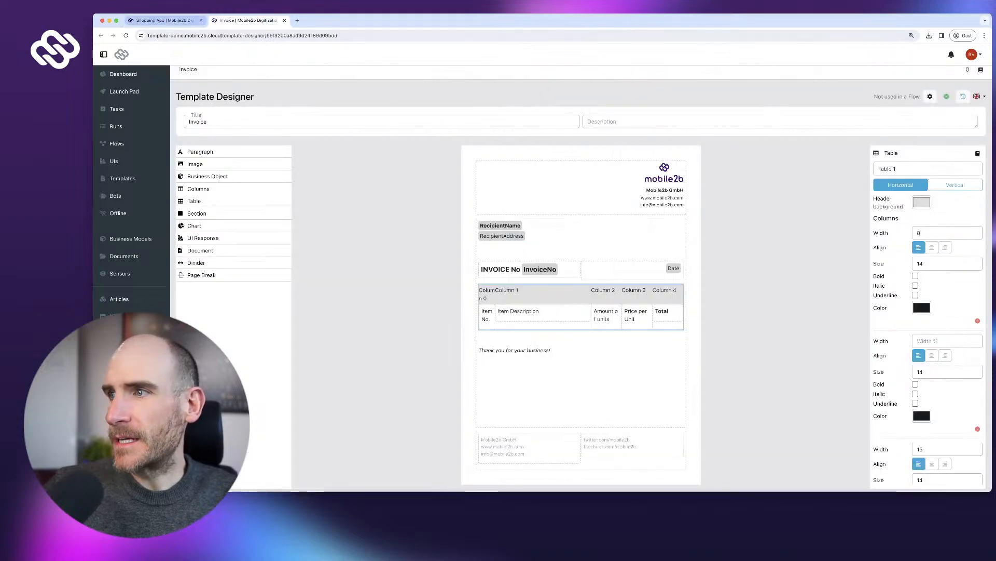
pyautogui.click(165, 20)
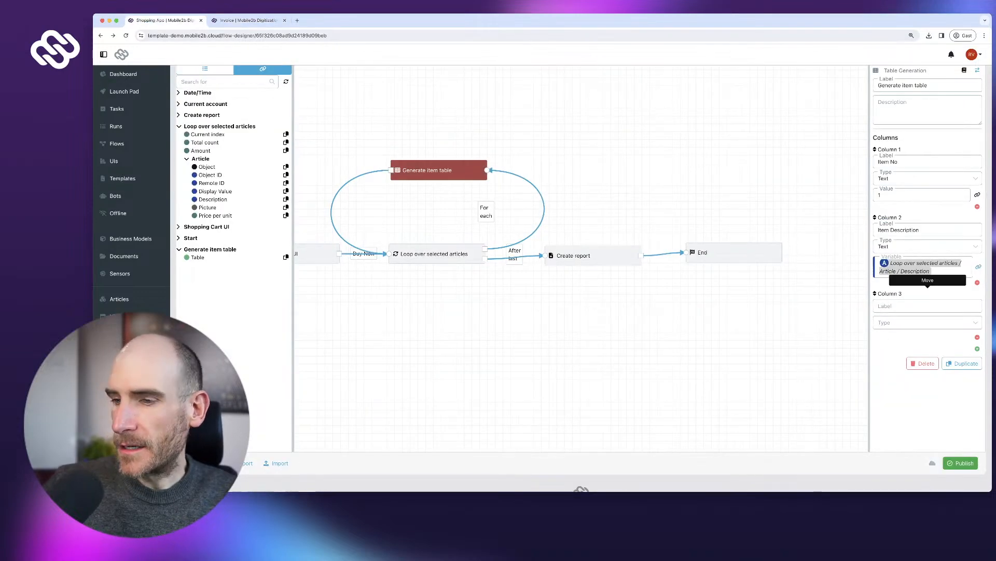
# - Set column 3 to 'Amount', type Number, filled from the loop's Amount reference
pyautogui.write('Amount')
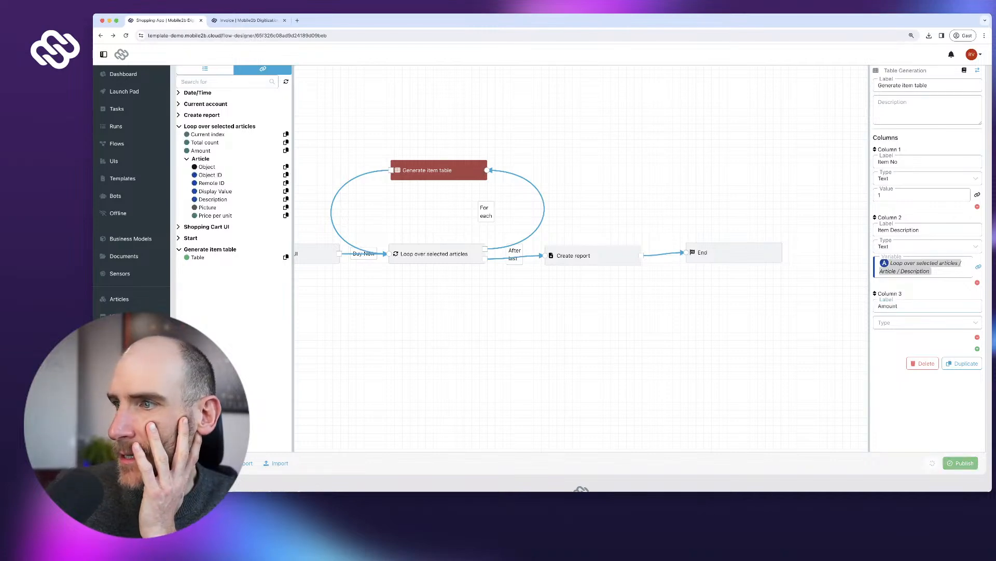
pyautogui.press('Tab')
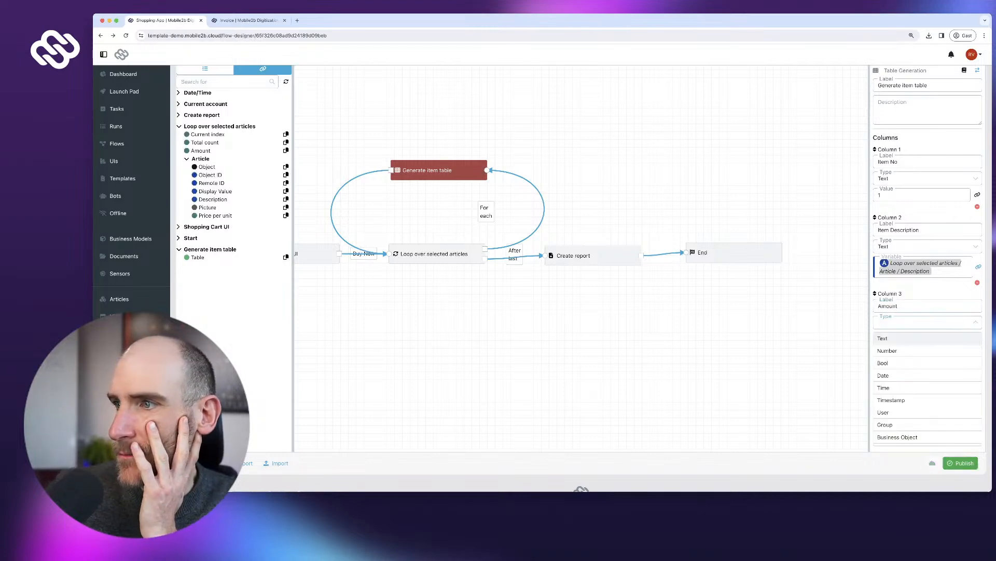
pyautogui.press('Down')
pyautogui.press('Return')
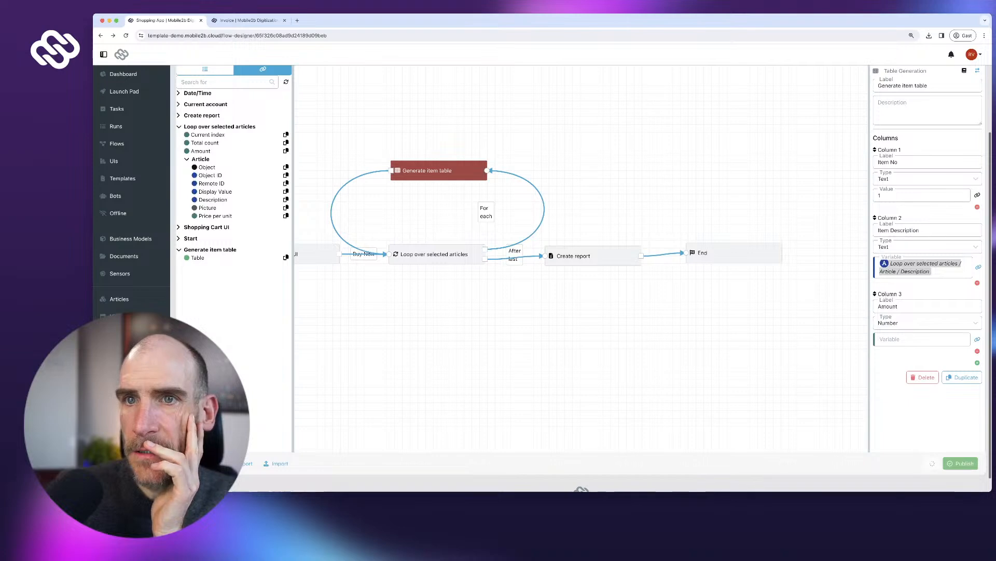
pyautogui.scroll(1, 241, 179)
pyautogui.scroll(1, 242, 179)
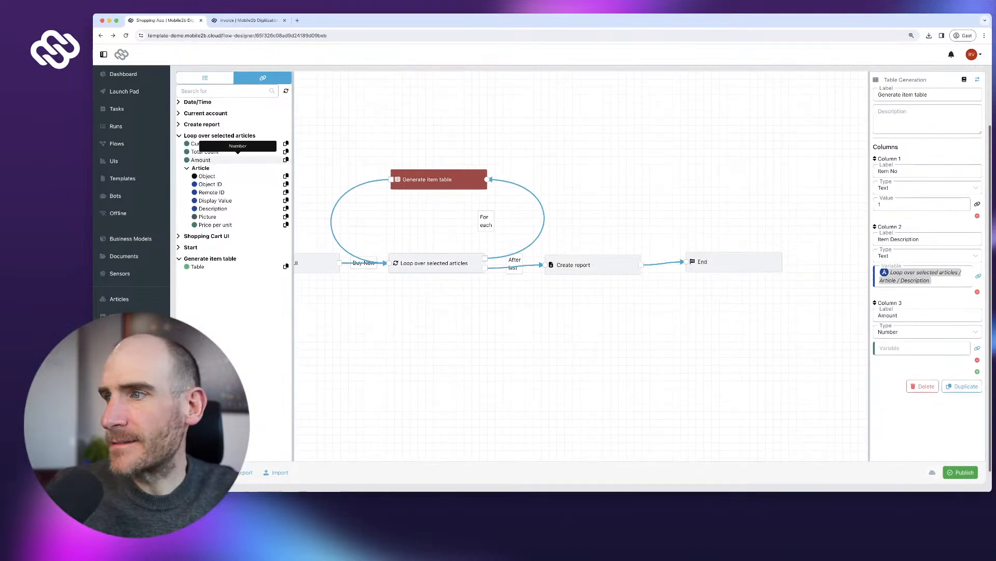
pyautogui.click(286, 160)
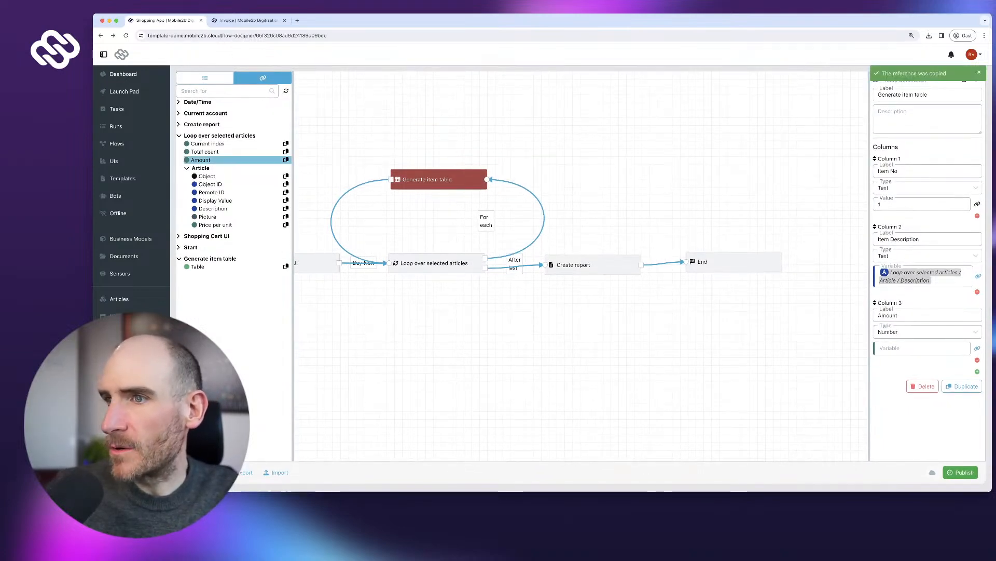
pyautogui.press('super+v')
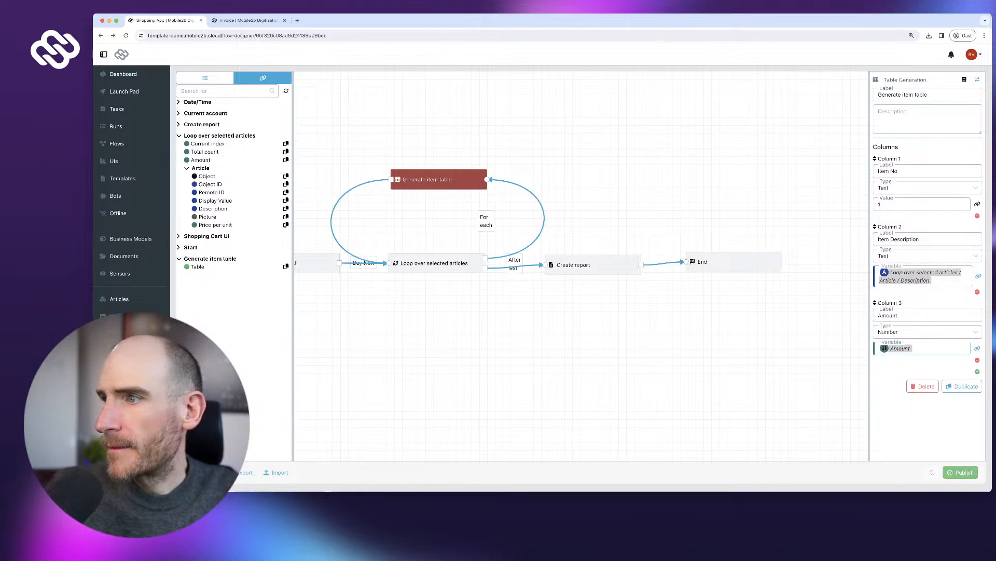
# - Add column 4 'Price per unit', type Number, filled from the article's Price per unit
pyautogui.click(978, 371)
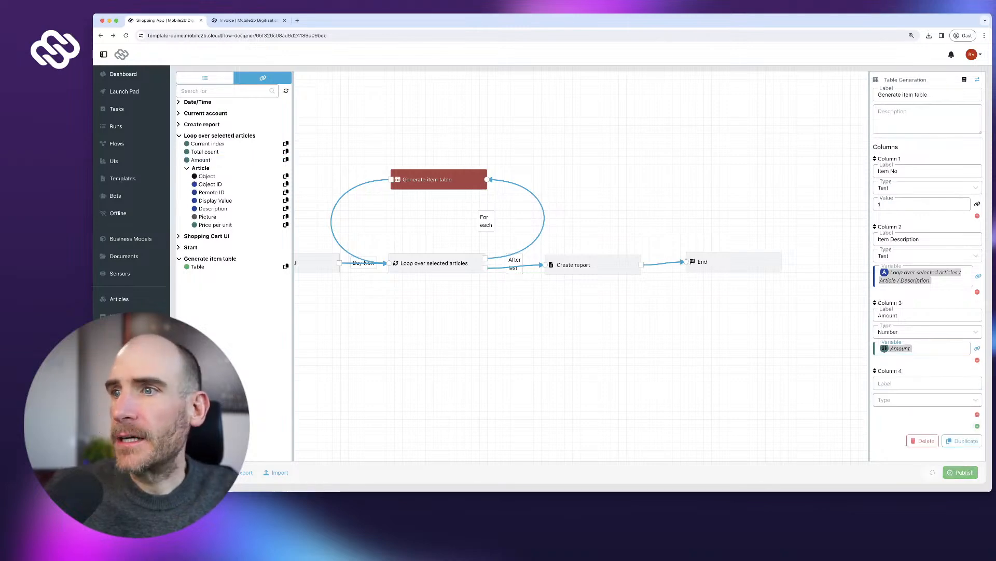
pyautogui.hotkey('ctrl', 'Tab')
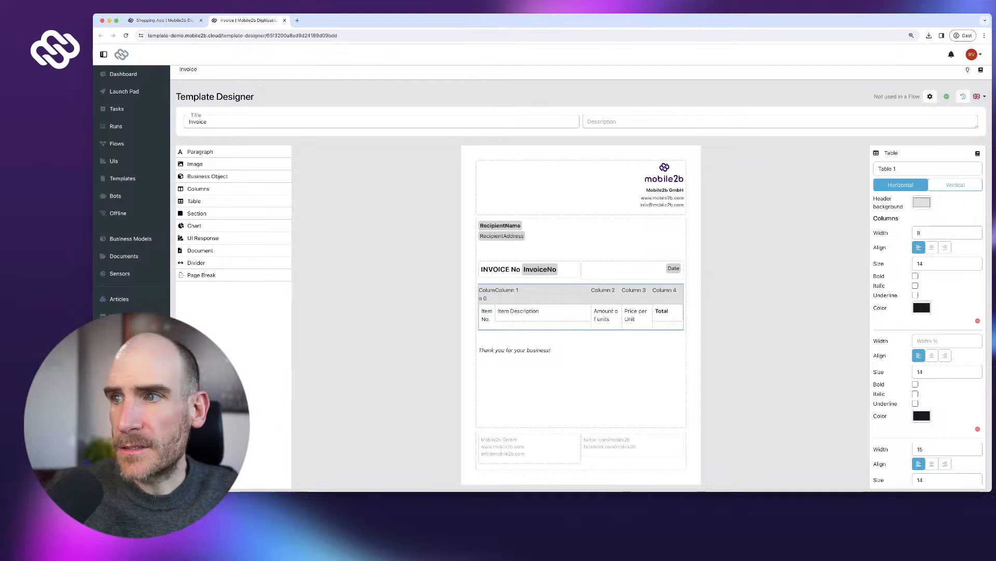
pyautogui.hotkey('ctrl', 'shift', 'Tab')
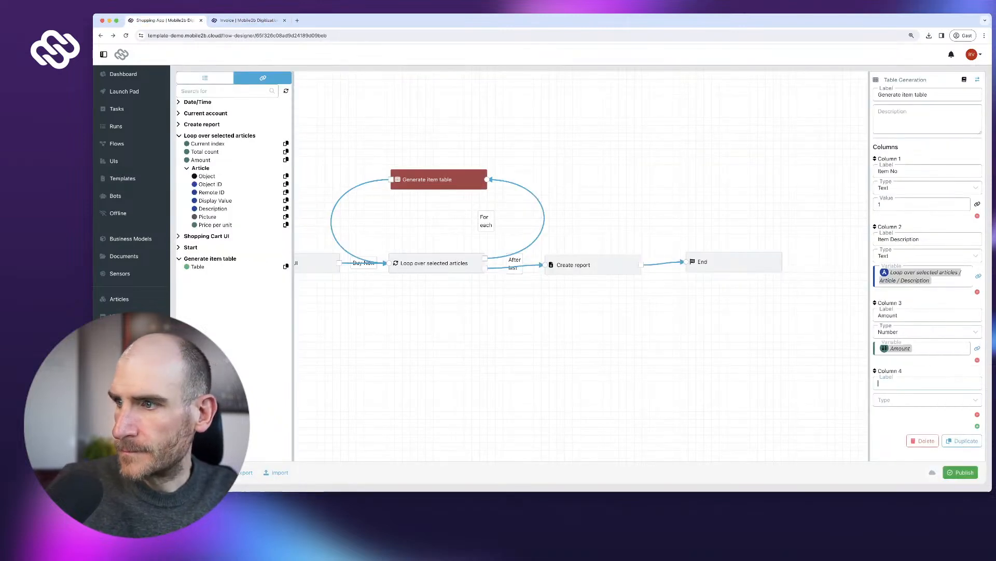
pyautogui.write('Price per unit')
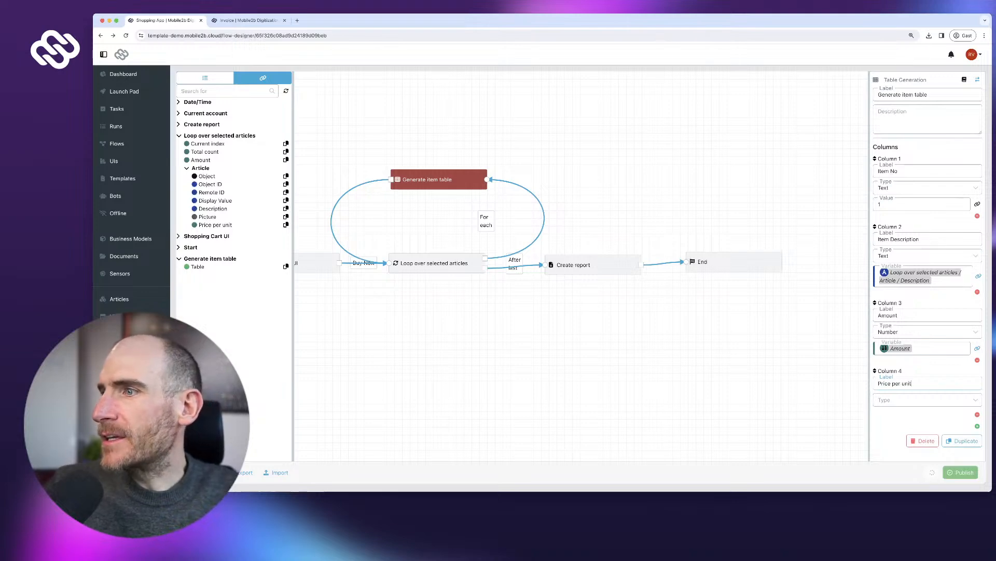
pyautogui.scroll(-1, 592, 270)
pyautogui.press('Tab')
pyautogui.press('Escape')
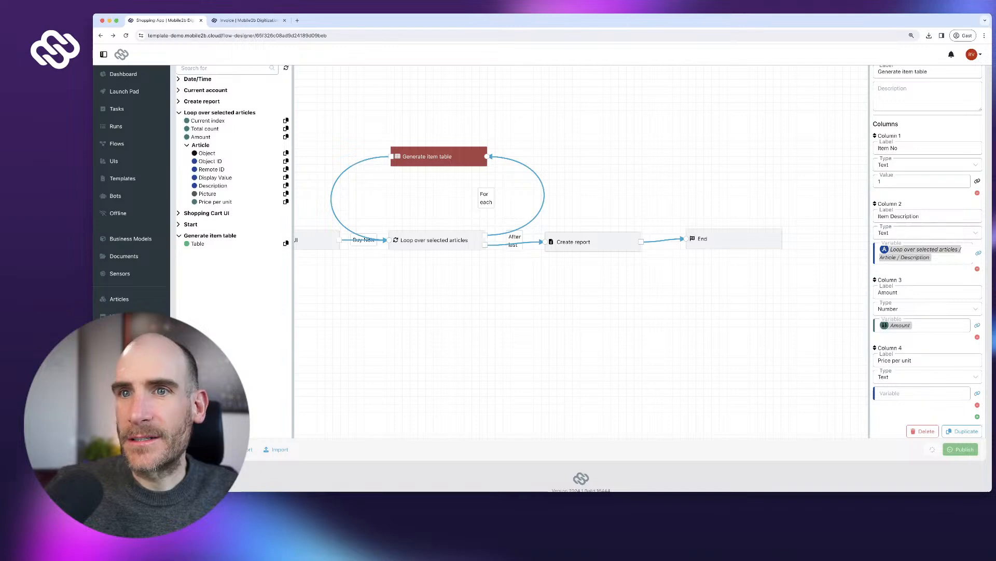
pyautogui.click(286, 201)
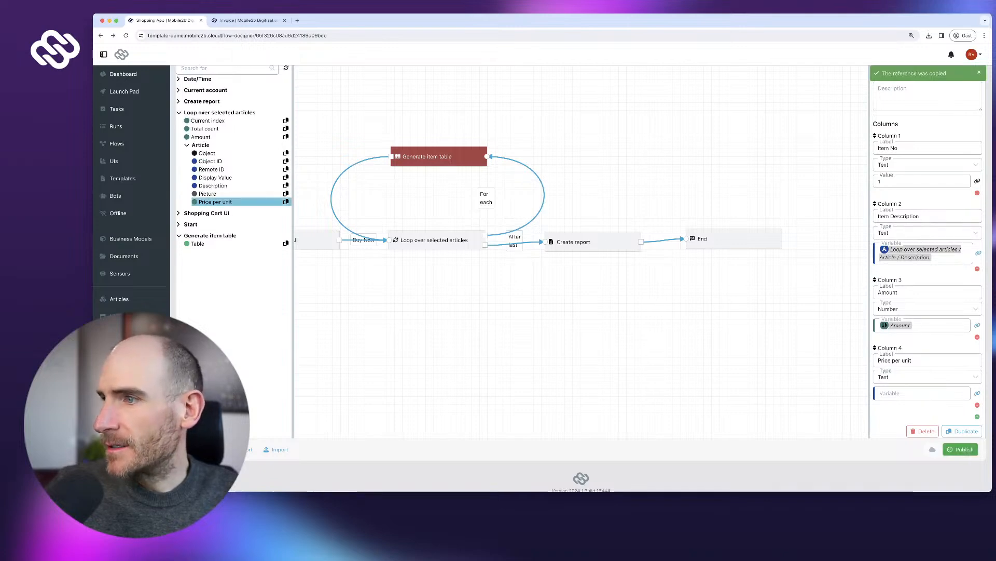
pyautogui.click(913, 376)
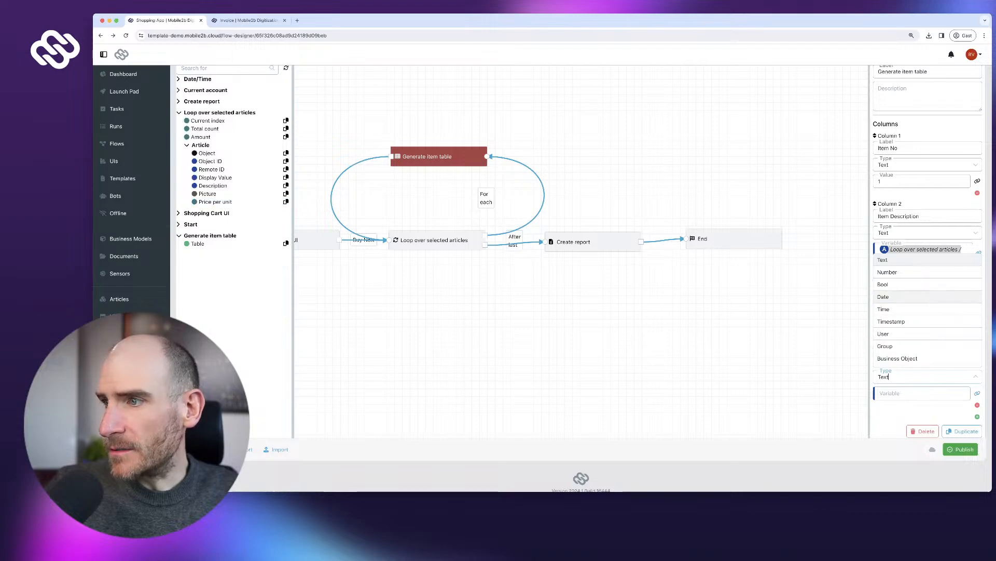
pyautogui.click(887, 272)
pyautogui.click(921, 393)
pyautogui.press('super+v')
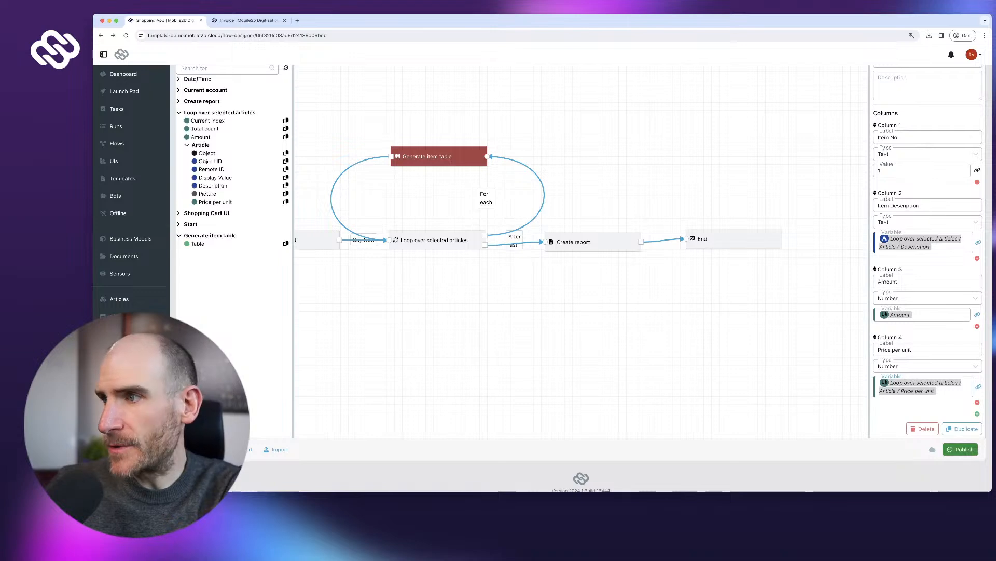
# - Publish the flow and switch to the Invoice template
pyautogui.click(961, 450)
pyautogui.click(615, 299)
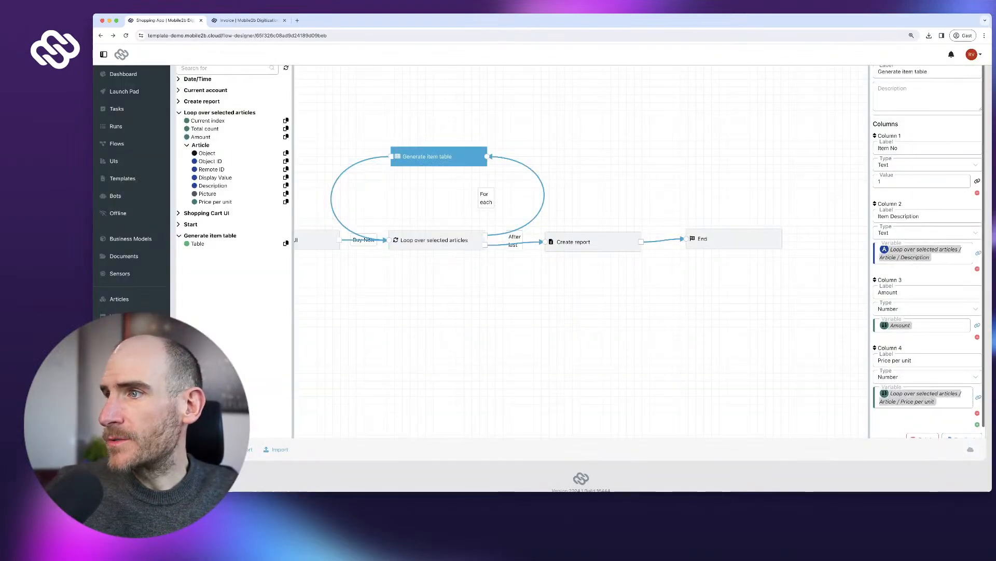
pyautogui.scroll(1, 924, 253)
pyautogui.click(248, 20)
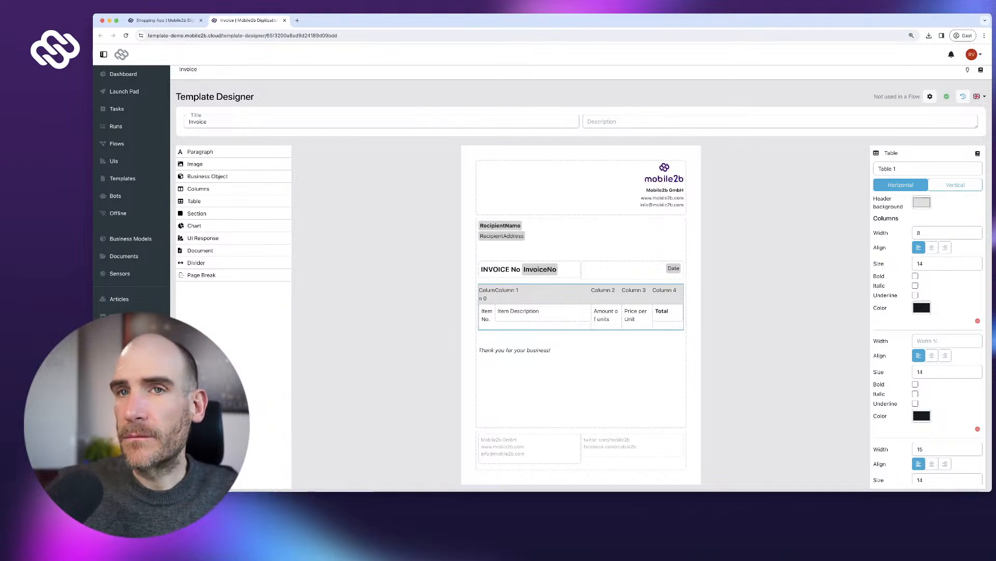
# - Start a Shopping App run from the Launch Pad, check the article choices, then stop it unsaved
pyautogui.click(165, 21)
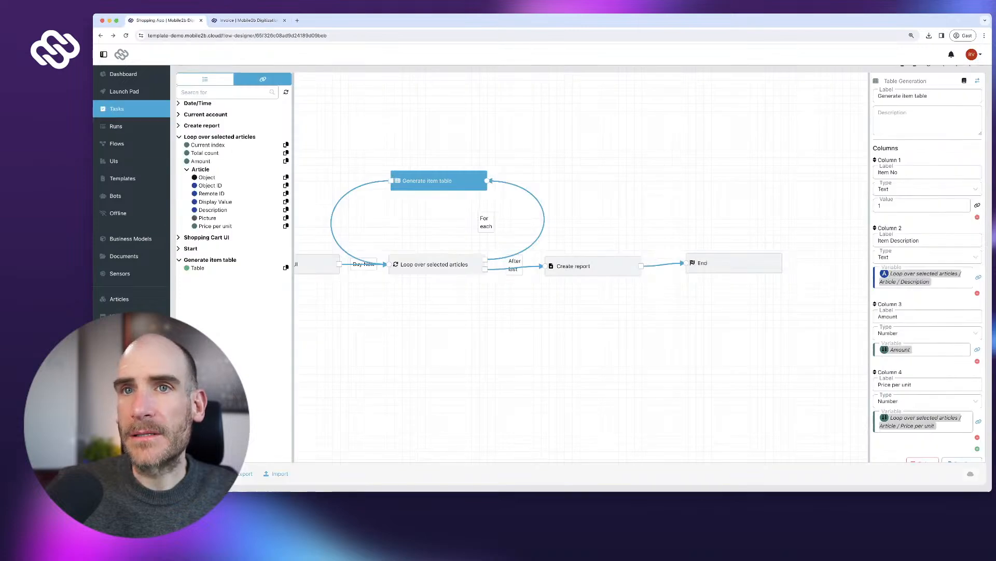
pyautogui.click(124, 92)
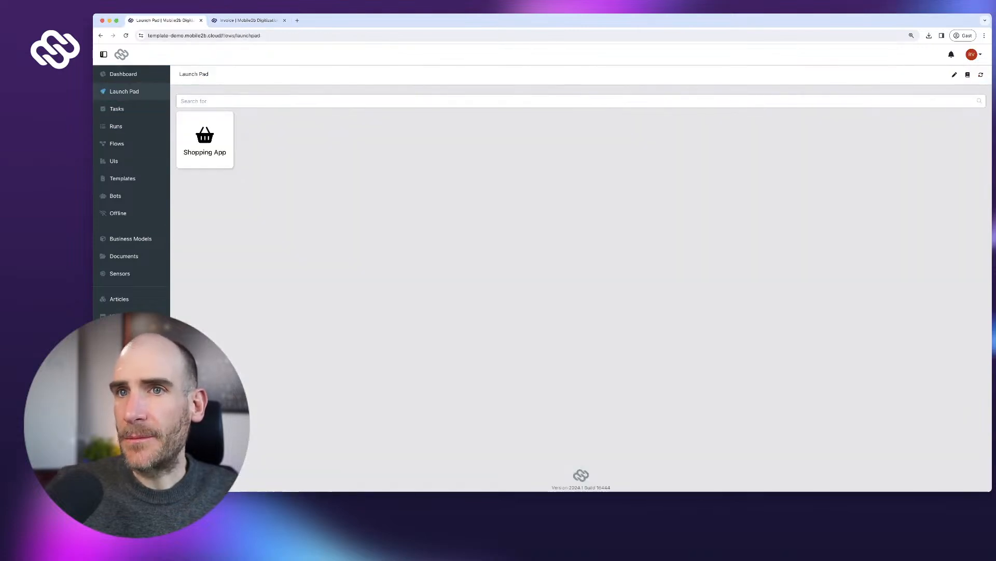
pyautogui.click(205, 140)
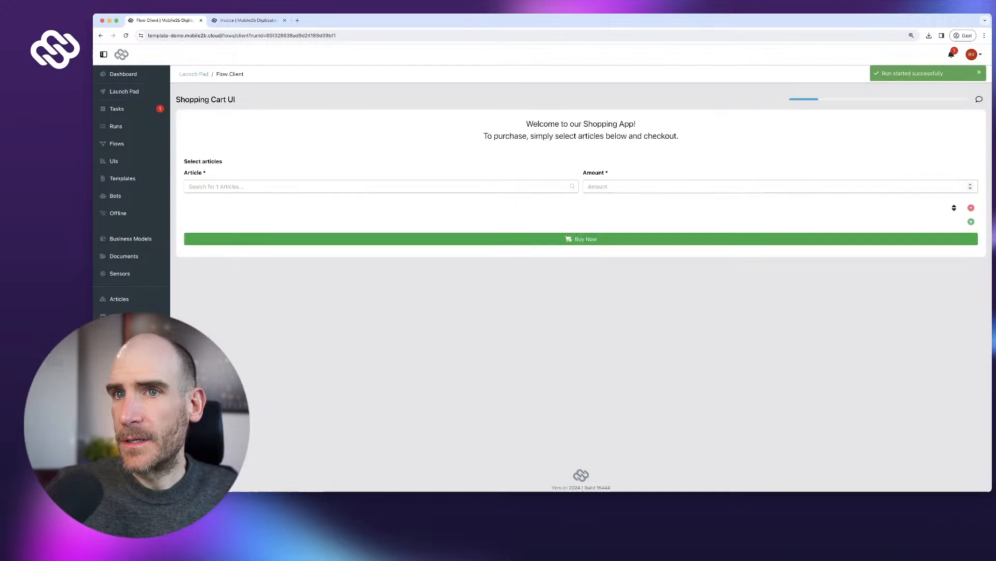
pyautogui.click(378, 186)
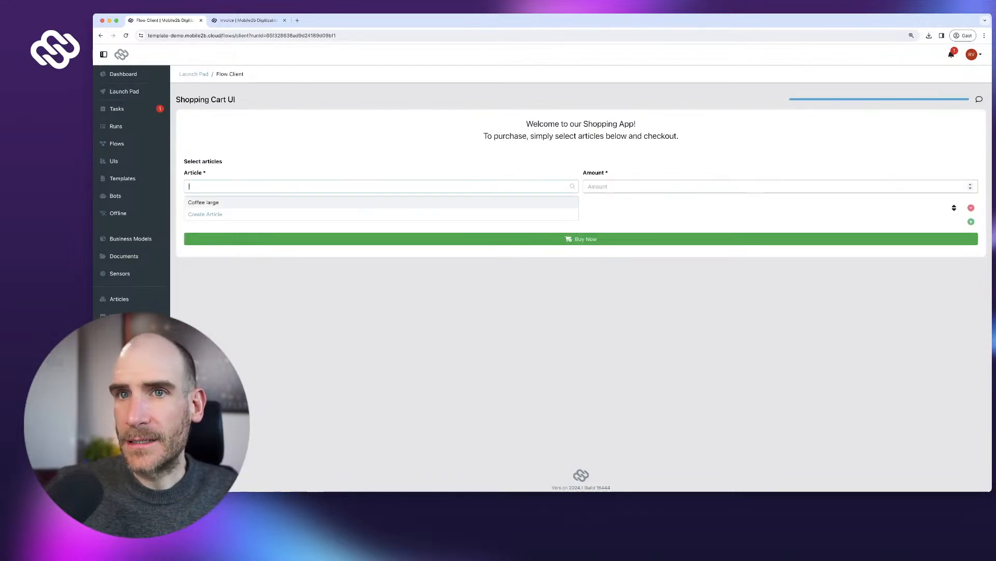
pyautogui.press('Escape')
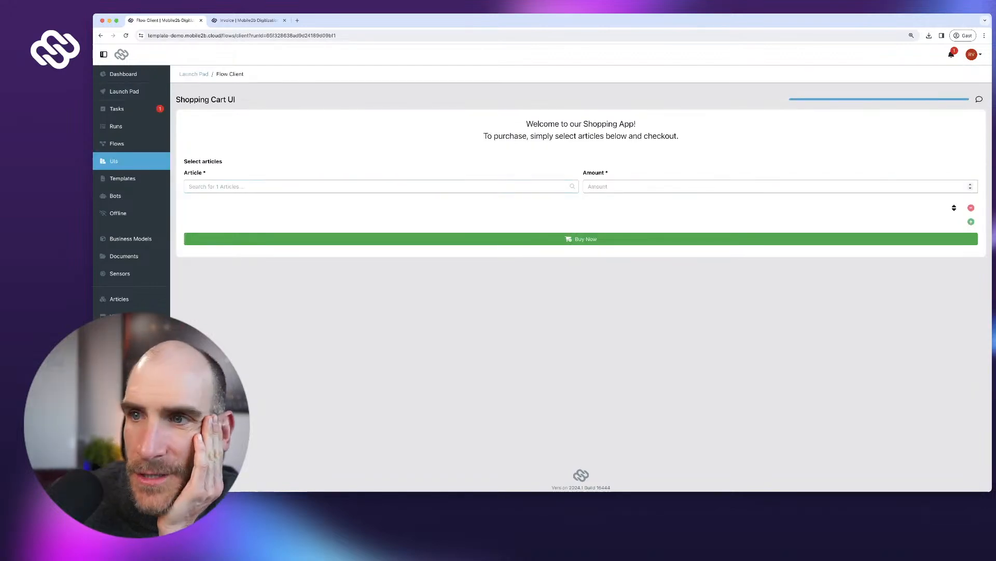
pyautogui.click(114, 161)
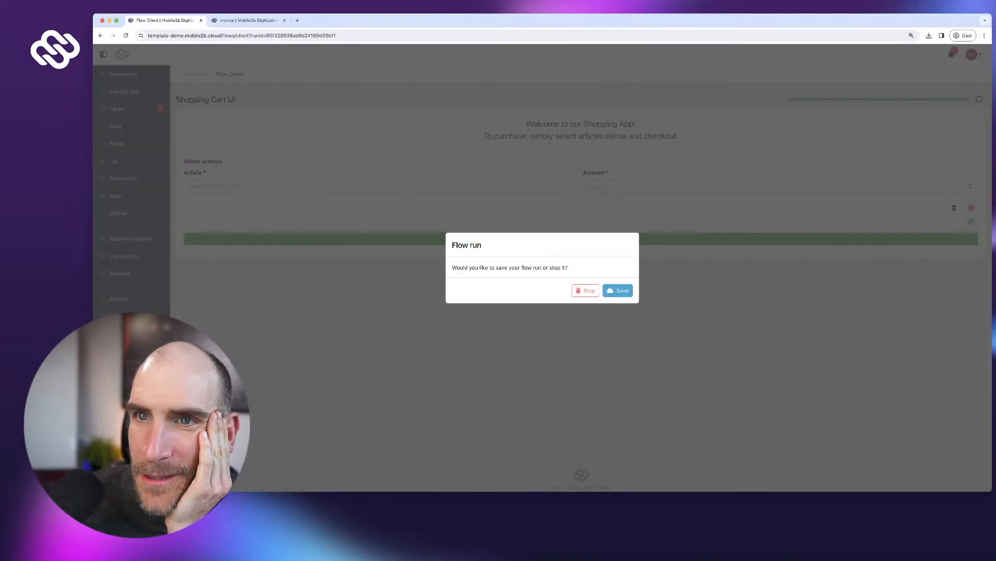
pyautogui.click(585, 291)
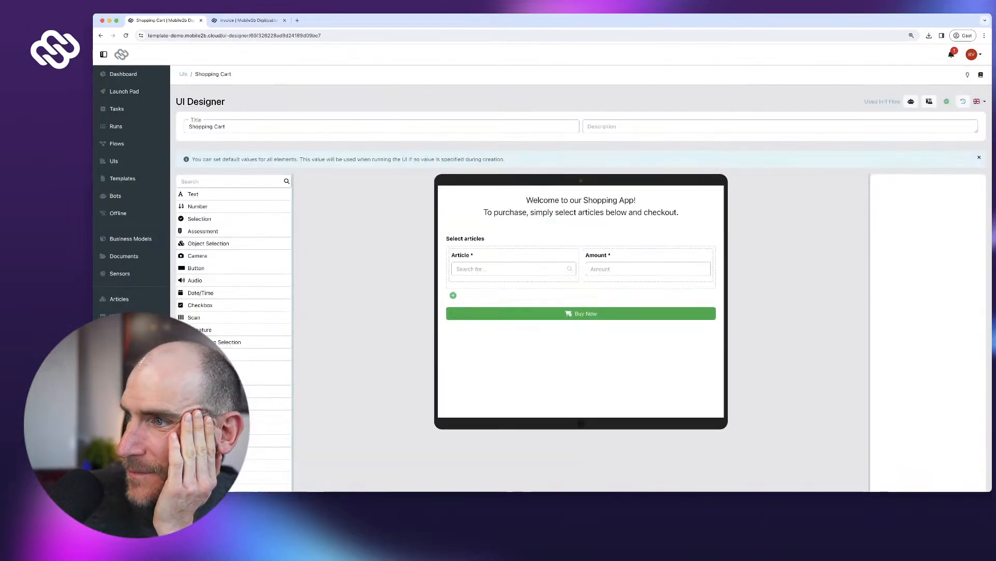
# - Check the Article model's Picture field settings and save the Article model
pyautogui.click(514, 264)
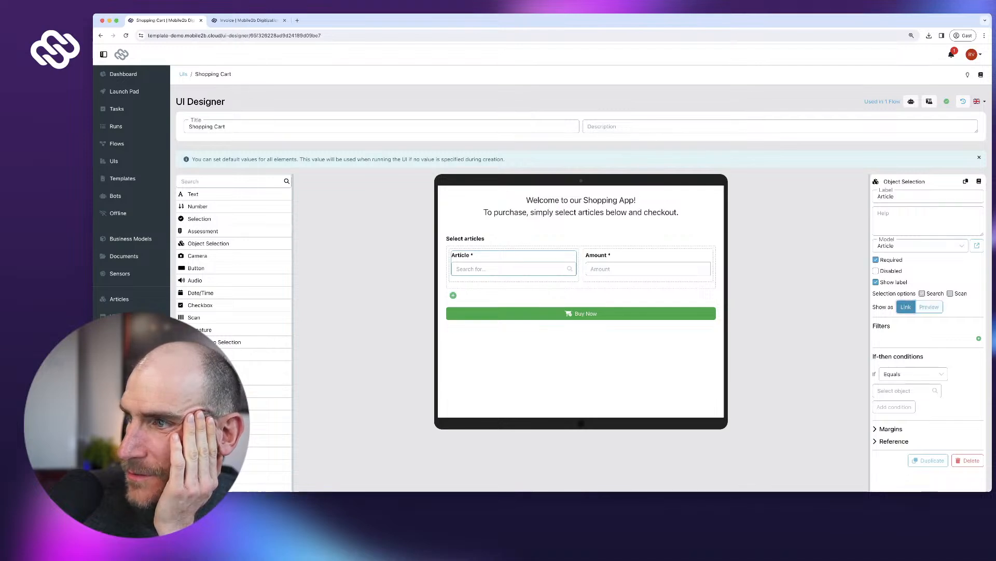
pyautogui.scroll(-1, 919, 306)
pyautogui.scroll(-3, 919, 307)
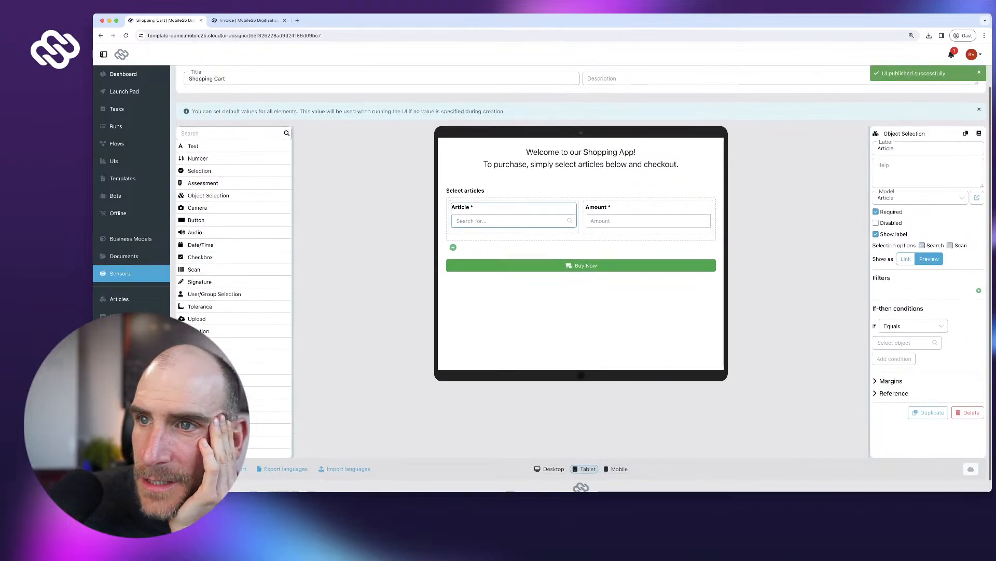
pyautogui.click(130, 239)
pyautogui.click(213, 159)
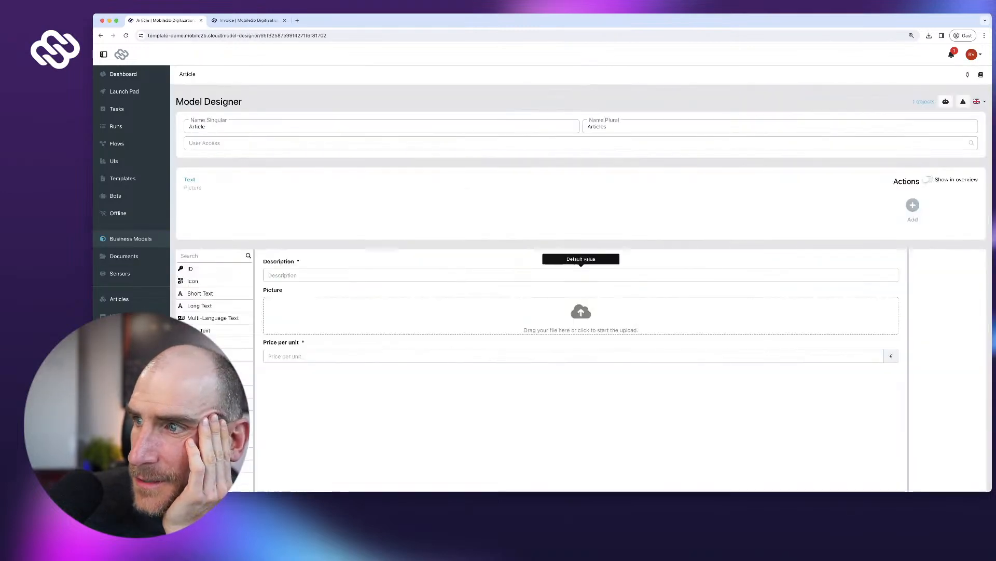
pyautogui.click(580, 316)
pyautogui.scroll(-1, 580, 316)
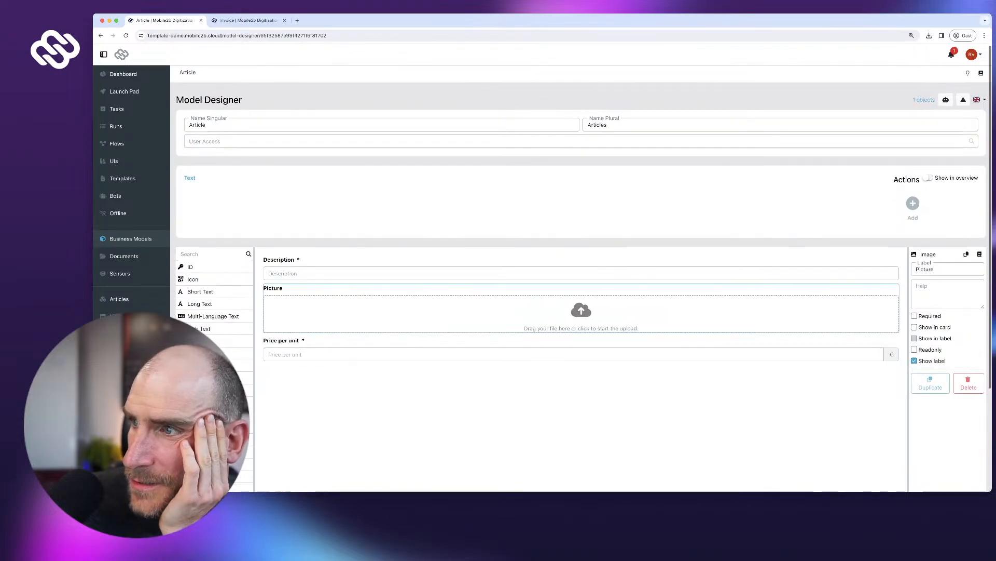
pyautogui.scroll(-3, 581, 311)
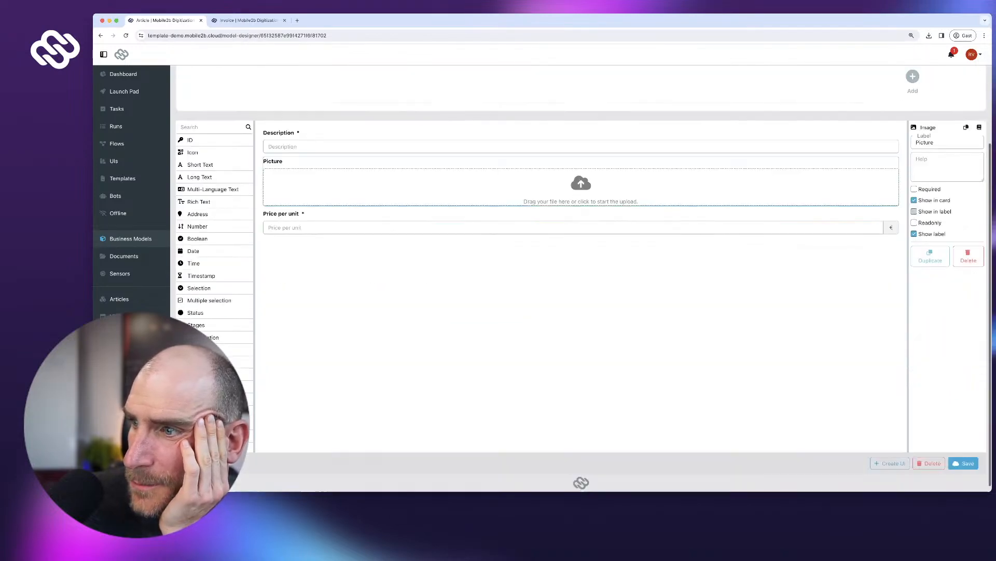
pyautogui.click(963, 463)
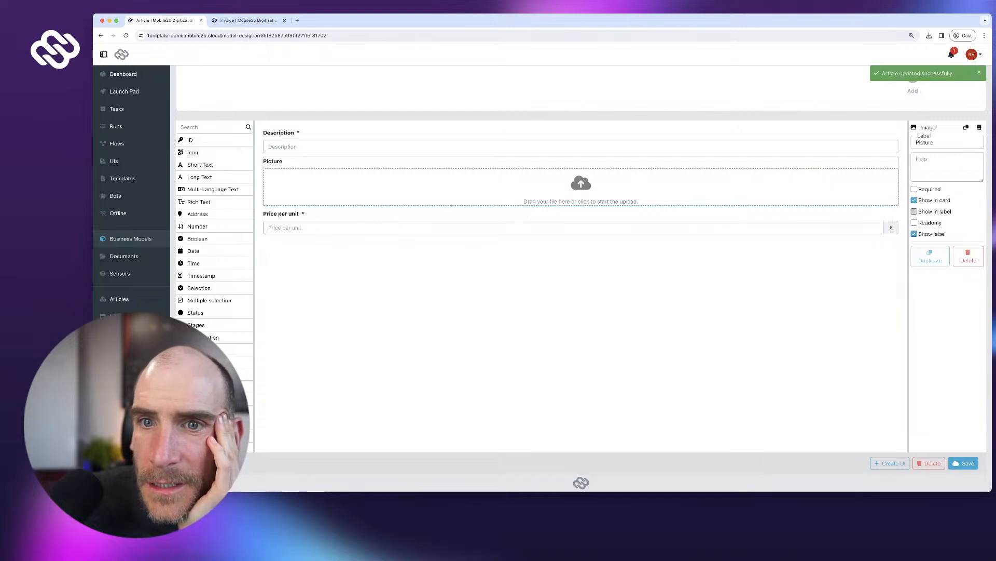
# - Open the Coffee large article, then the Shopping Cart UI for editing
pyautogui.click(119, 299)
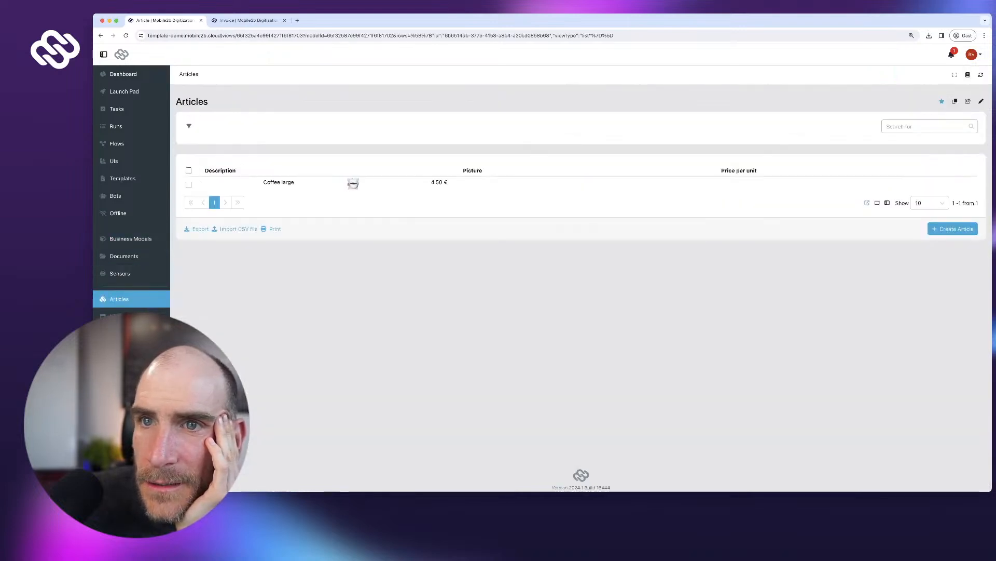
pyautogui.click(233, 183)
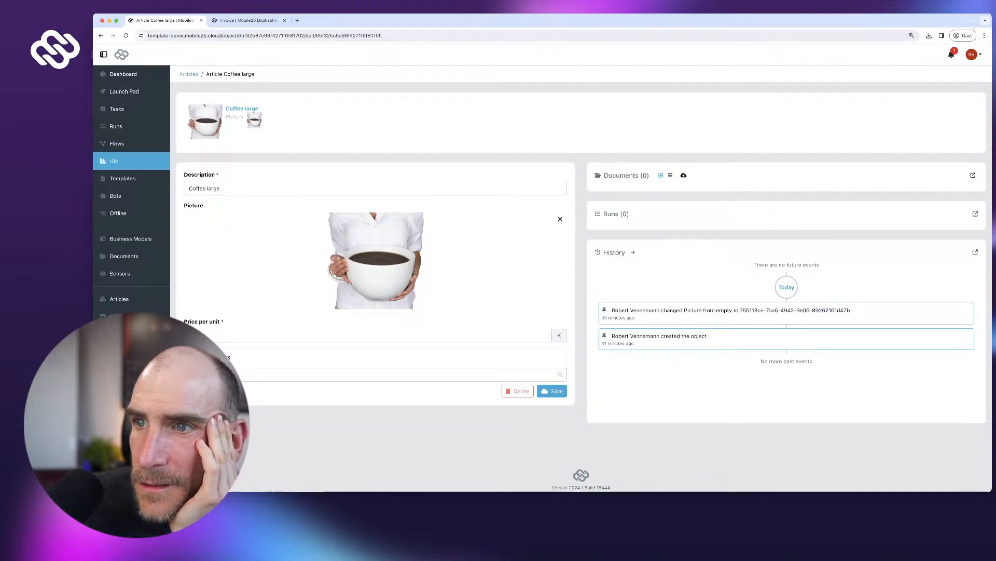
pyautogui.click(114, 161)
pyautogui.click(223, 159)
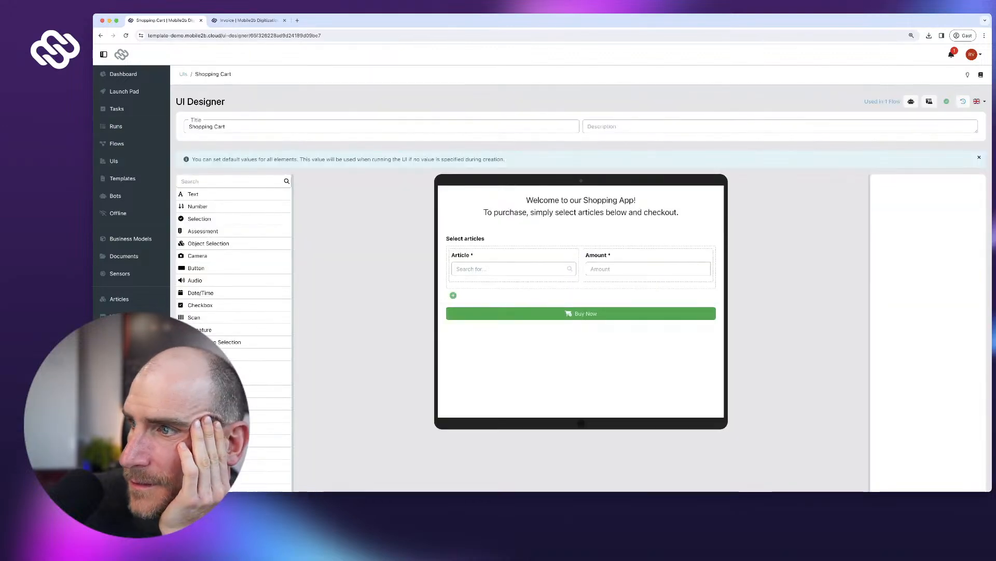
# - Publish the Shopping Cart UI and test the Article dropdown by picking and clearing Coffee large
pyautogui.click(513, 263)
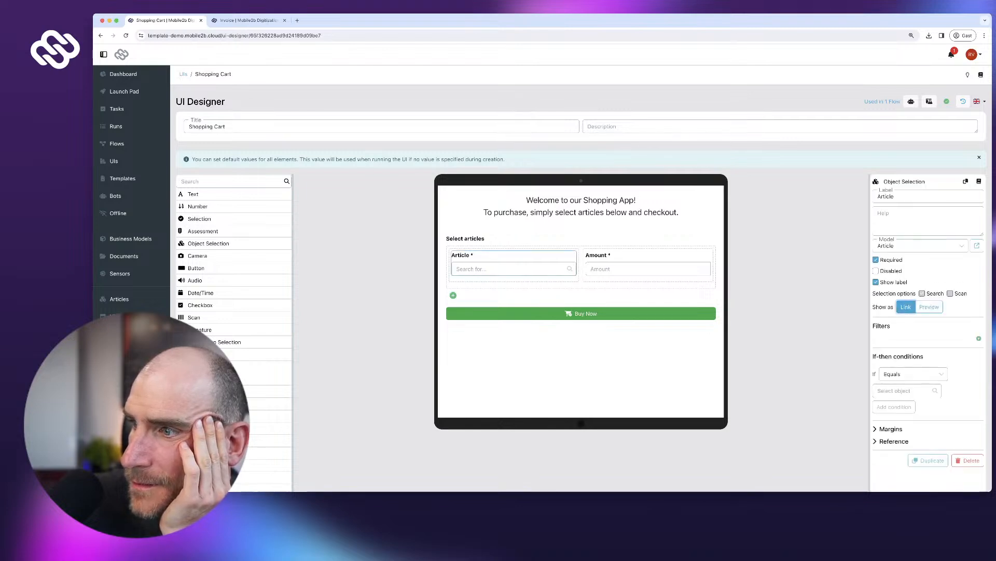
pyautogui.scroll(-3, 581, 281)
pyautogui.click(962, 468)
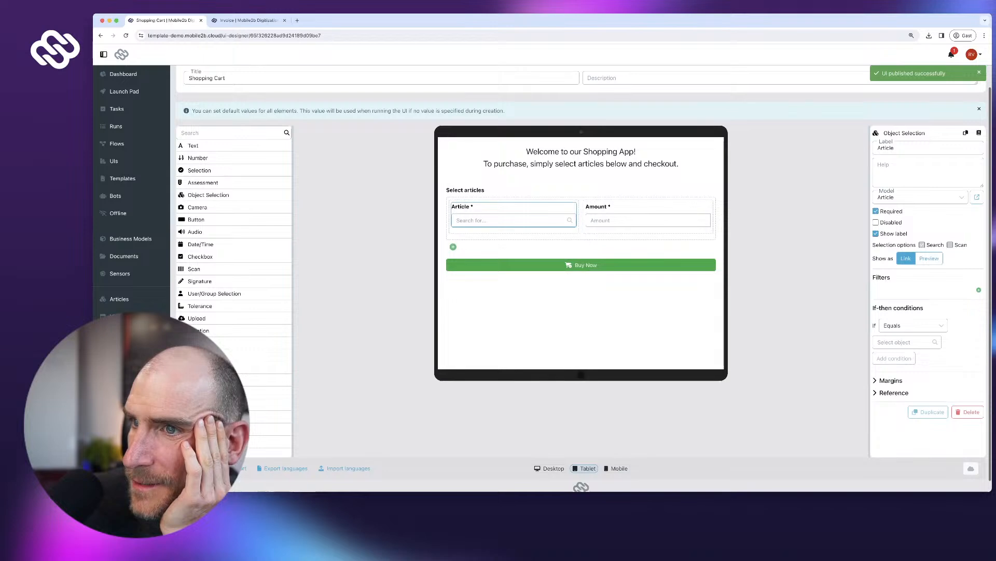
pyautogui.click(509, 220)
pyautogui.click(473, 236)
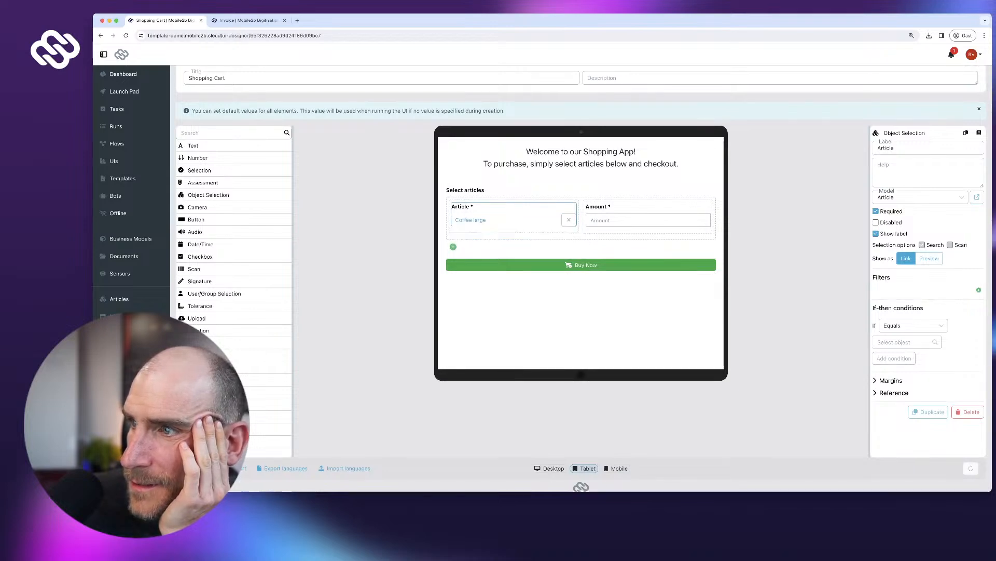
pyautogui.click(569, 220)
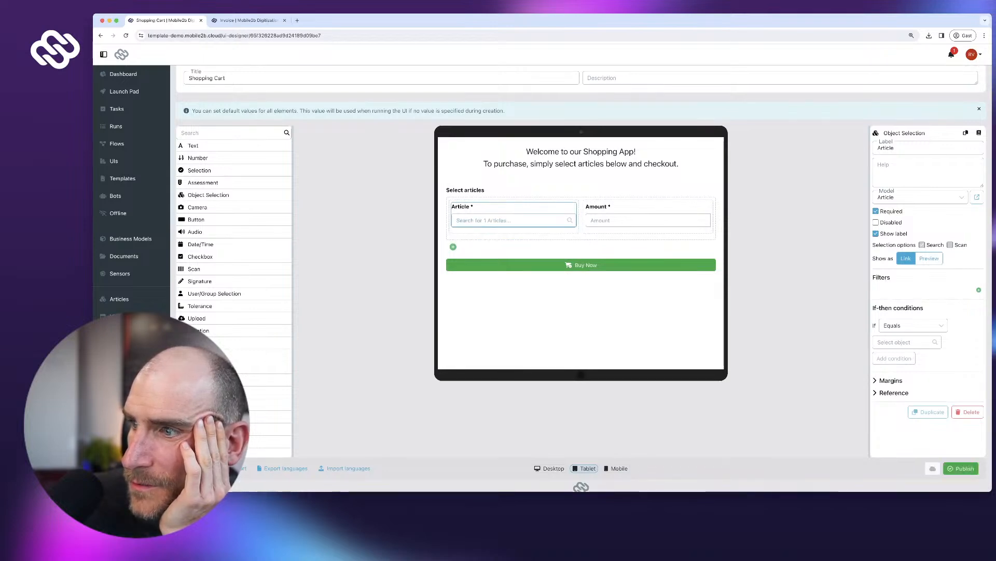
# - Switch the Article field's Show as to Preview, test the dropdown, and republish the UI
pyautogui.click(929, 259)
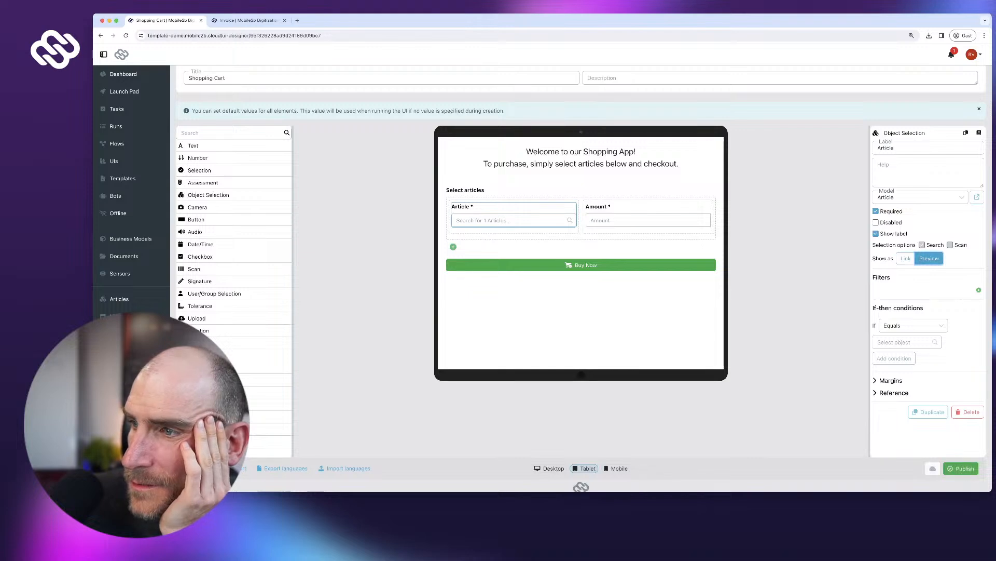
pyautogui.click(488, 221)
pyautogui.click(962, 468)
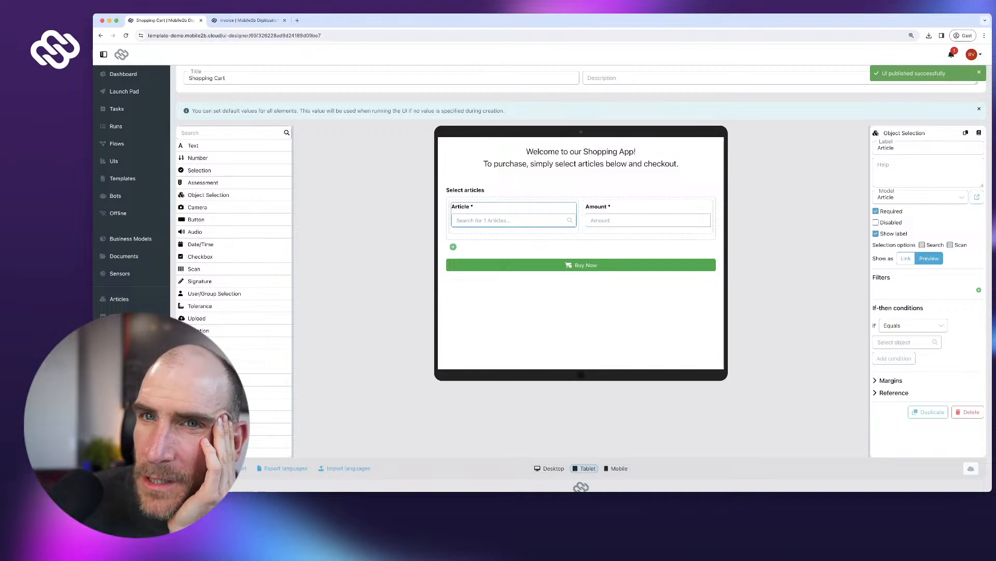
pyautogui.click(484, 221)
# - Start a Shopping App run from the Launch Pad
pyautogui.click(124, 74)
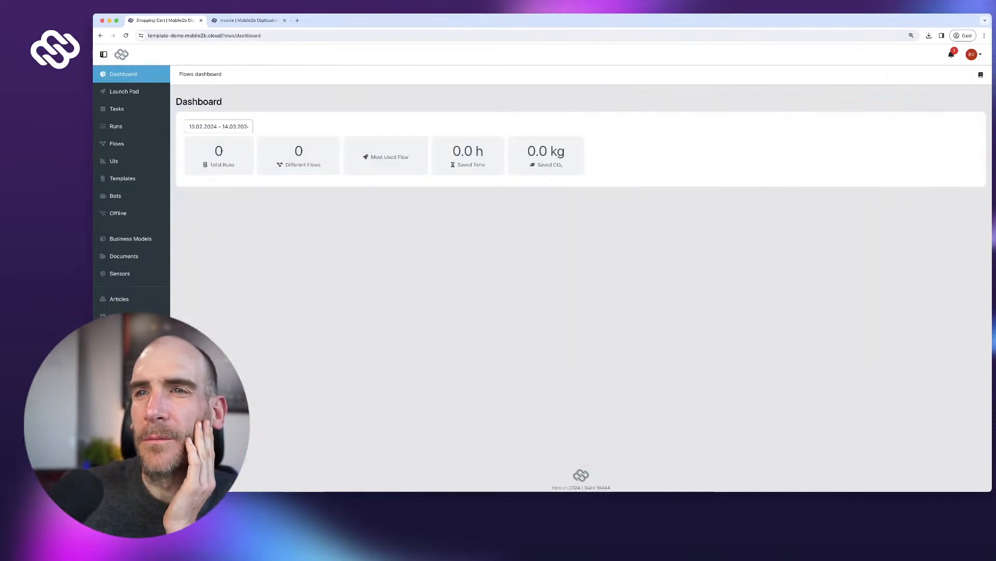
pyautogui.click(125, 91)
pyautogui.click(205, 141)
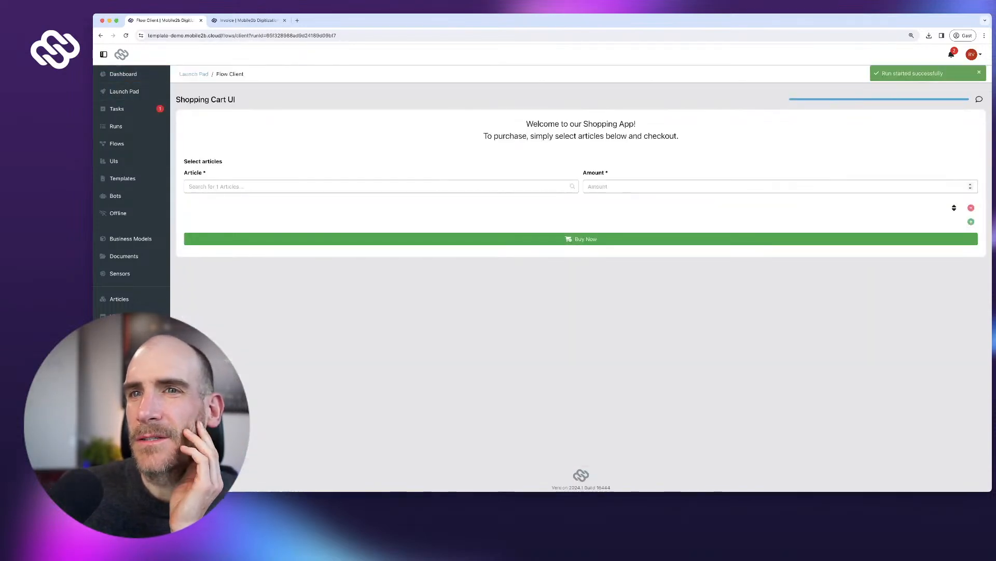
# - Order 2 Coffee large and open the protocol showing the expected 5, actual 4 columns error
pyautogui.click(381, 187)
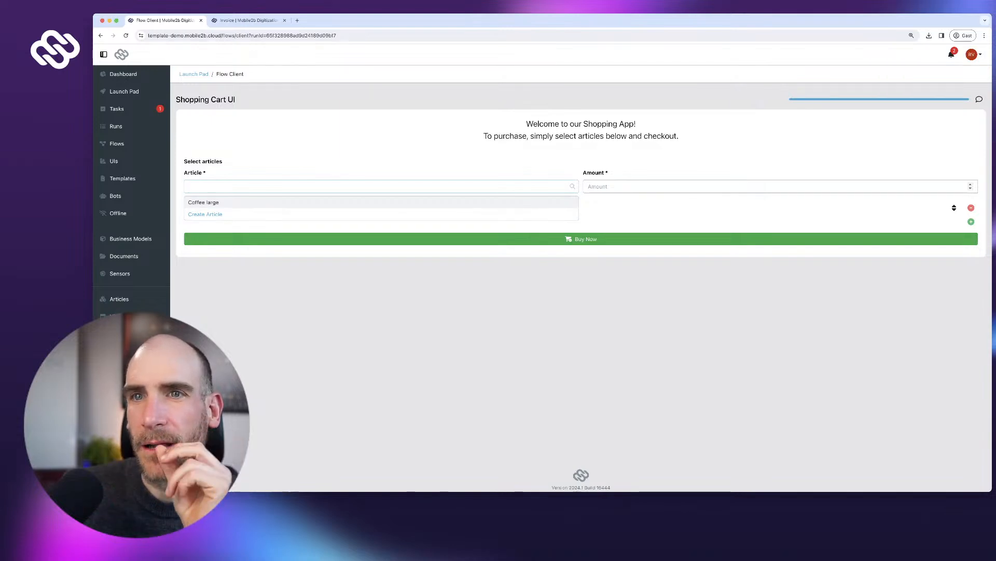
pyautogui.click(203, 202)
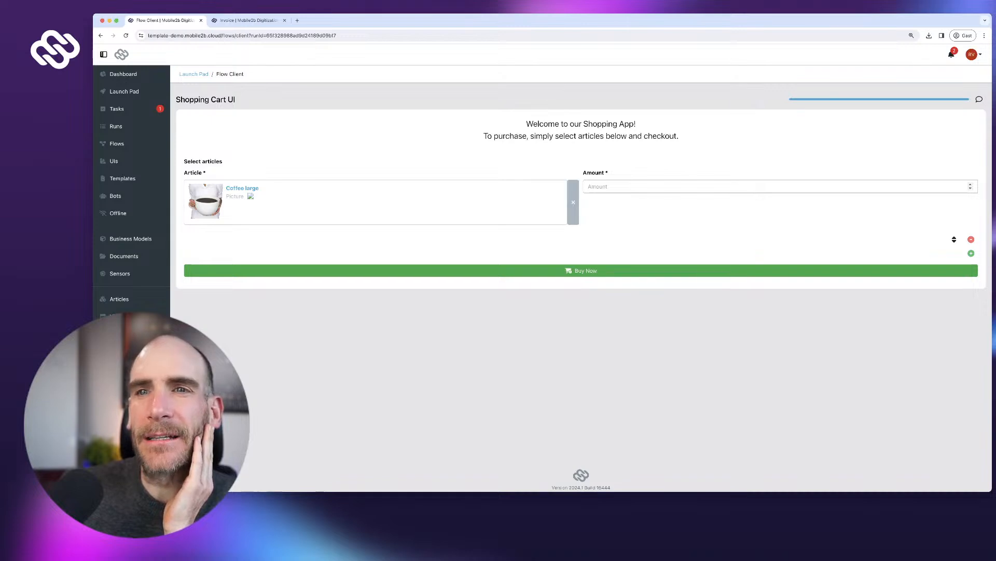
pyautogui.click(573, 202)
pyautogui.press('Tab')
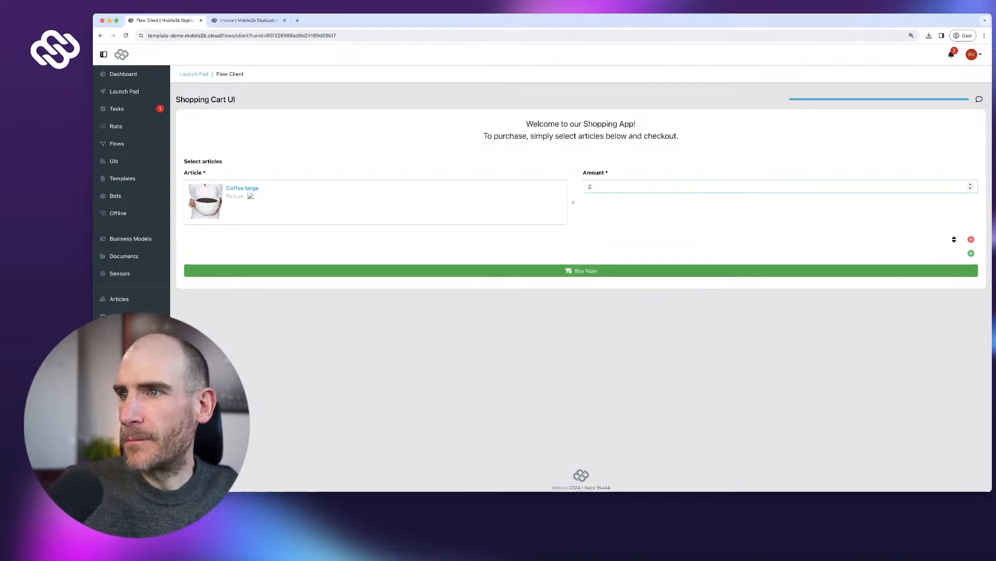
pyautogui.click(582, 270)
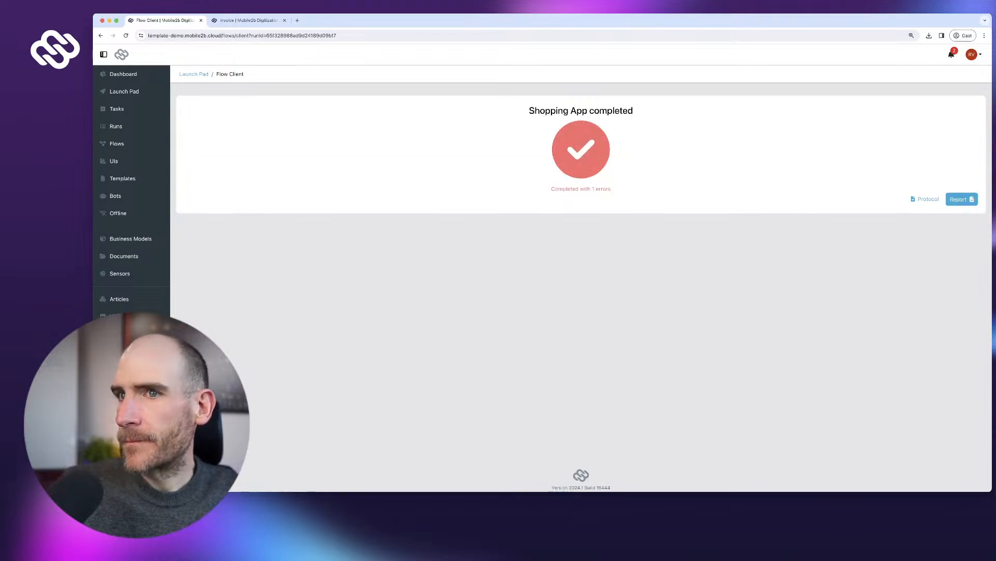
pyautogui.click(928, 199)
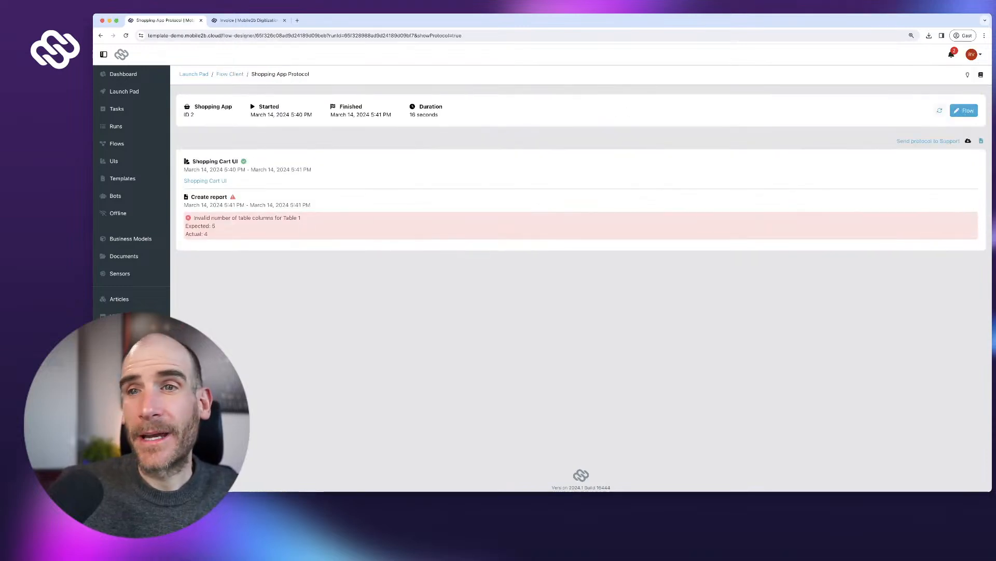
# - Select the table-column error line in the run protocol
pyautogui.tripleClick(221, 218)
pyautogui.moveTo(222, 218); pyautogui.dragTo(207, 234)
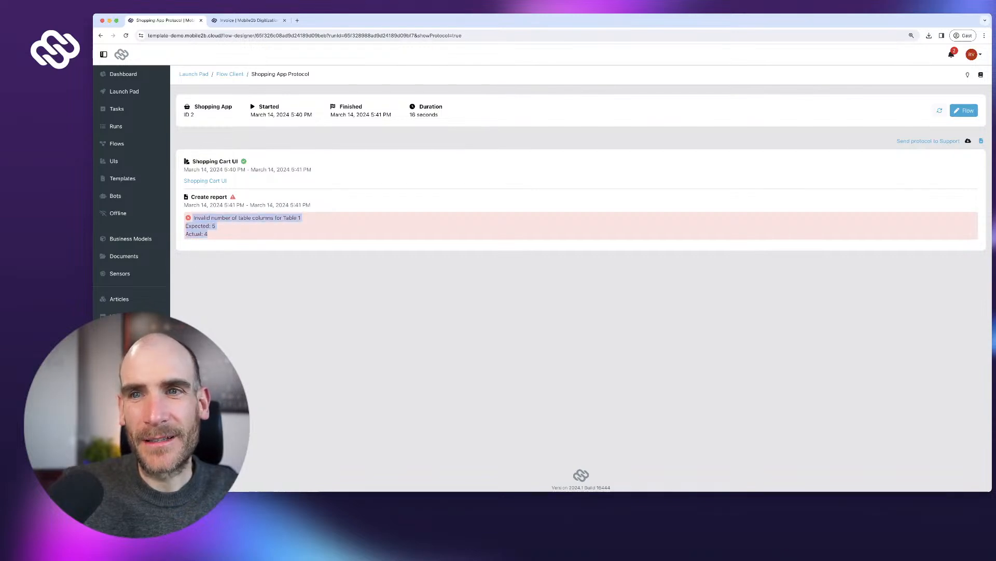
pyautogui.moveTo(198, 218); pyautogui.dragTo(303, 218)
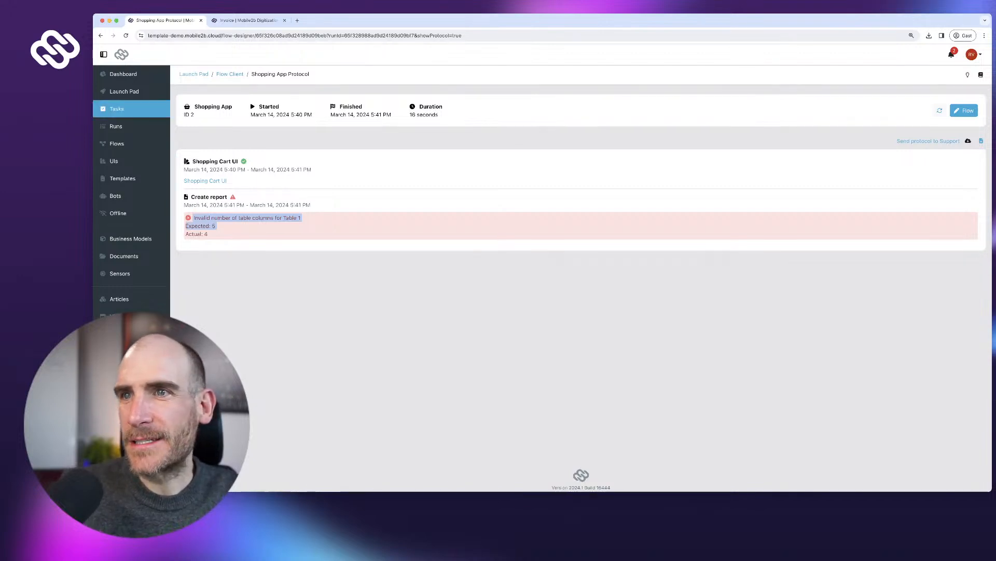
# - Open the Shopping App flow in the Flow Designer and center the loop
pyautogui.click(117, 143)
pyautogui.click(221, 161)
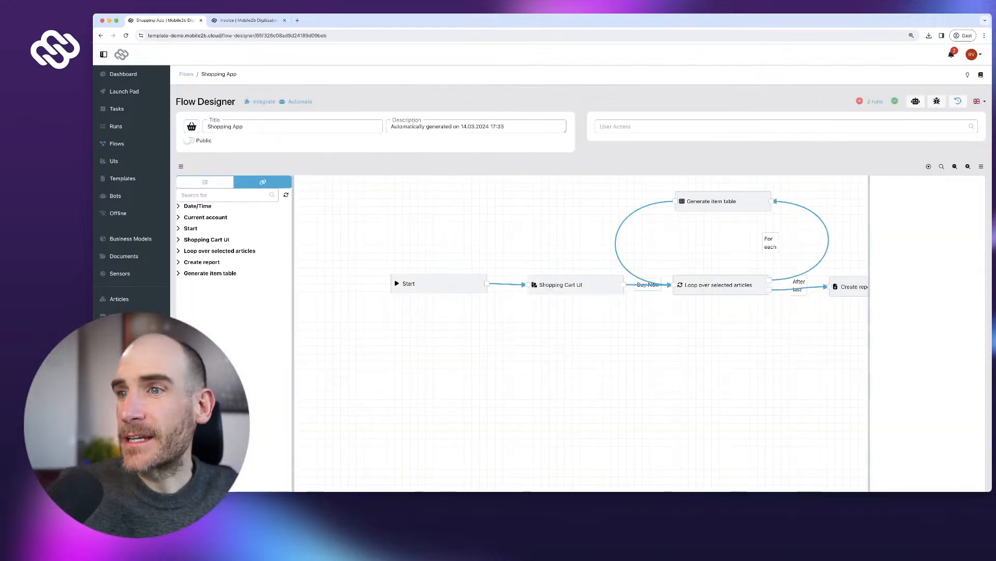
pyautogui.moveTo(675, 337); pyautogui.dragTo(564, 367)
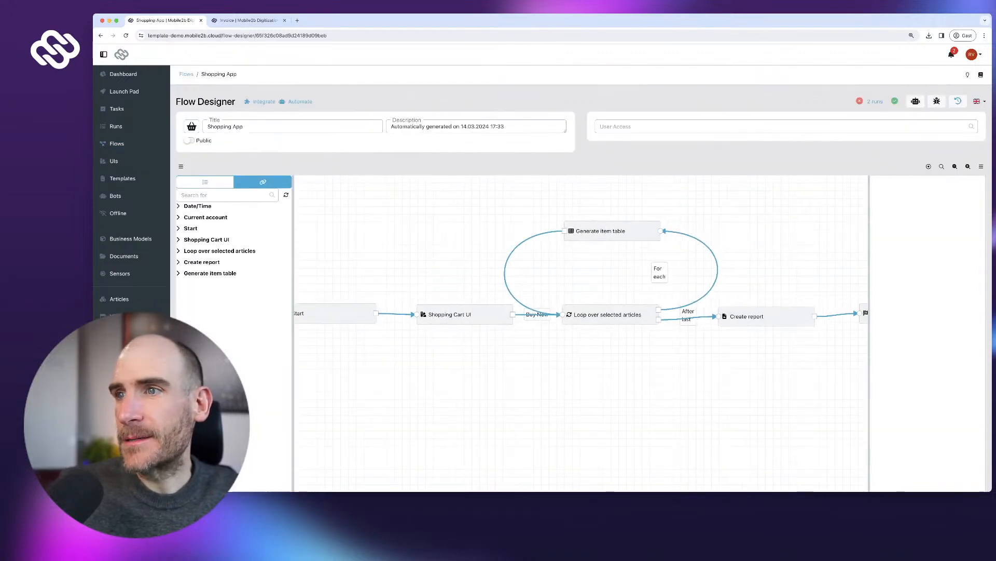
# - Move Generate item table left and delete the loop's For each link to it
pyautogui.moveTo(613, 232); pyautogui.dragTo(539, 230)
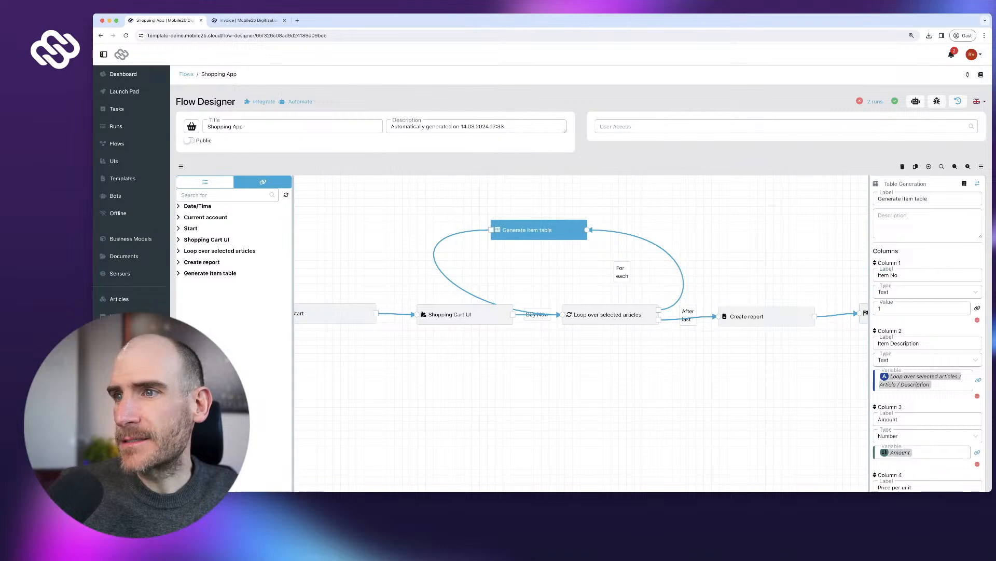
pyautogui.click(652, 245)
pyautogui.click(656, 235)
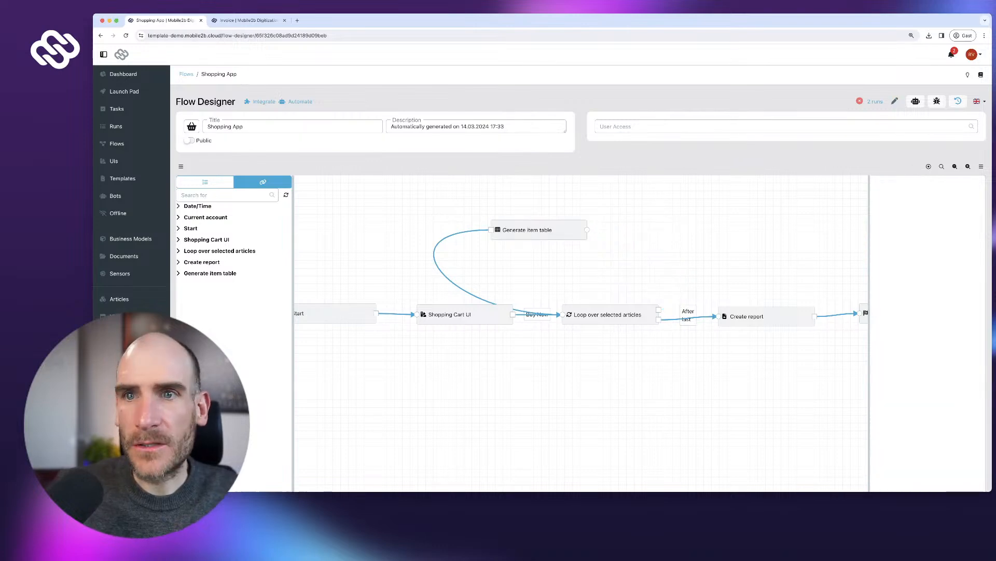
# - Switch the left panel to the flow elements list and browse it
pyautogui.click(205, 182)
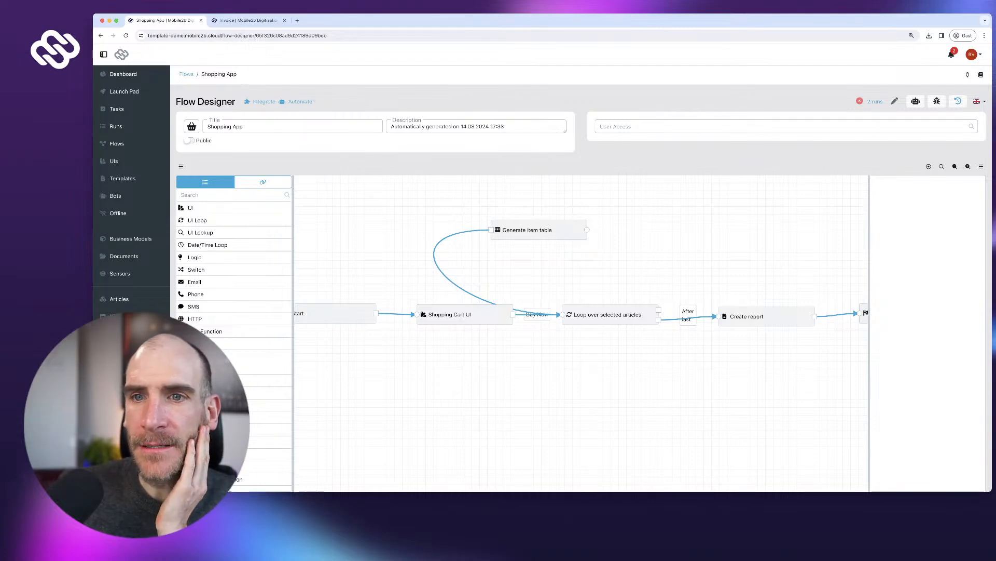
pyautogui.scroll(-4, 234, 247)
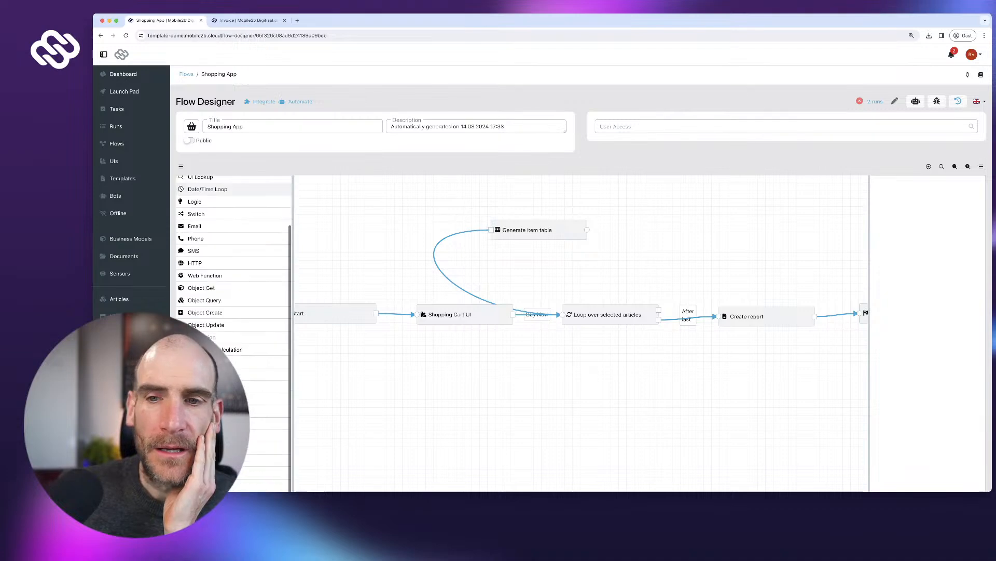
pyautogui.scroll(3, 234, 327)
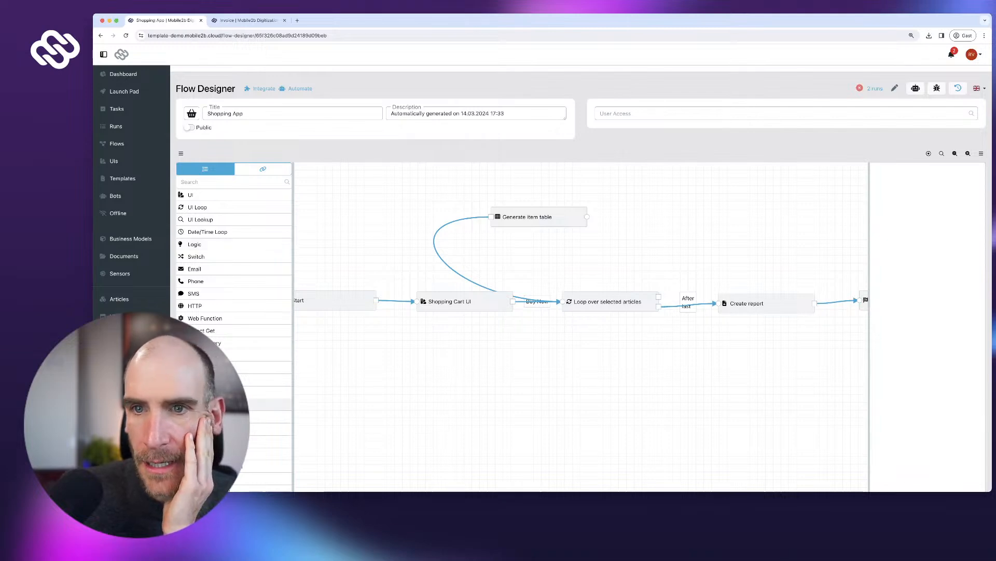
pyautogui.scroll(-2, 234, 327)
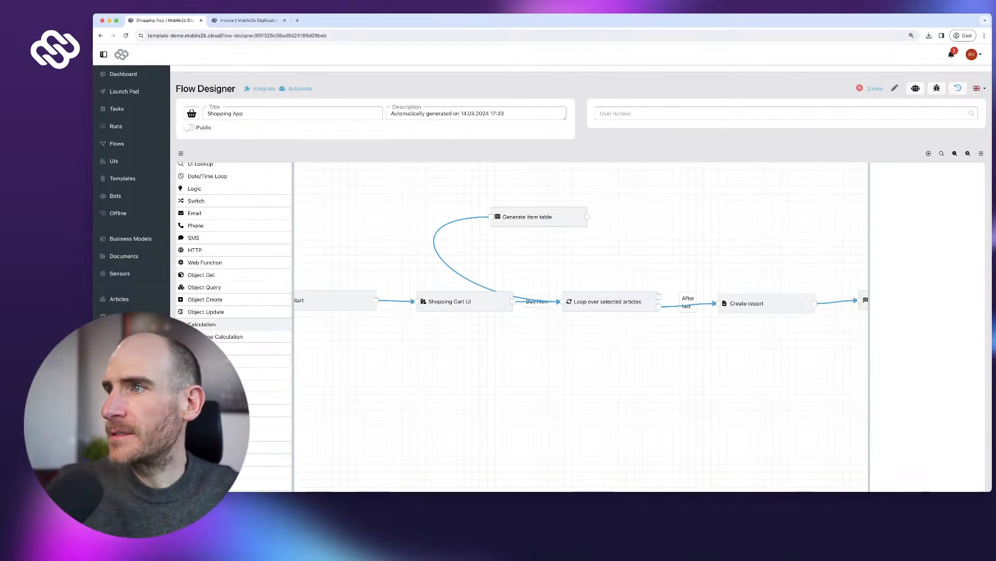
# - Add a Calculation step labelled 'Calculate line total' to the flow
pyautogui.moveTo(207, 325); pyautogui.dragTo(705, 248)
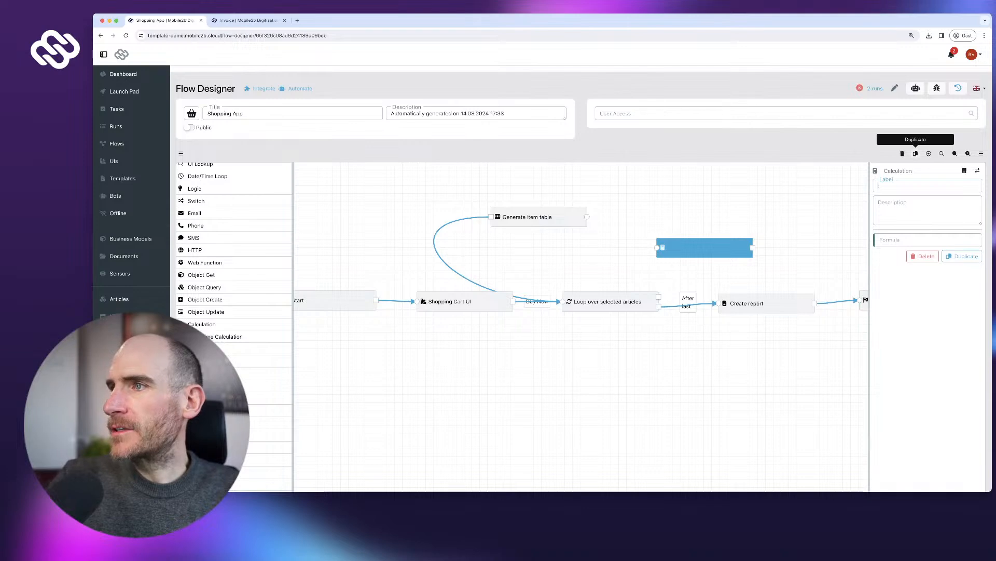
pyautogui.write('Calculate line total')
# - Set its formula to the loop's Amount * the article's Price per unit
pyautogui.scroll(2, 259, 179)
pyautogui.click(262, 169)
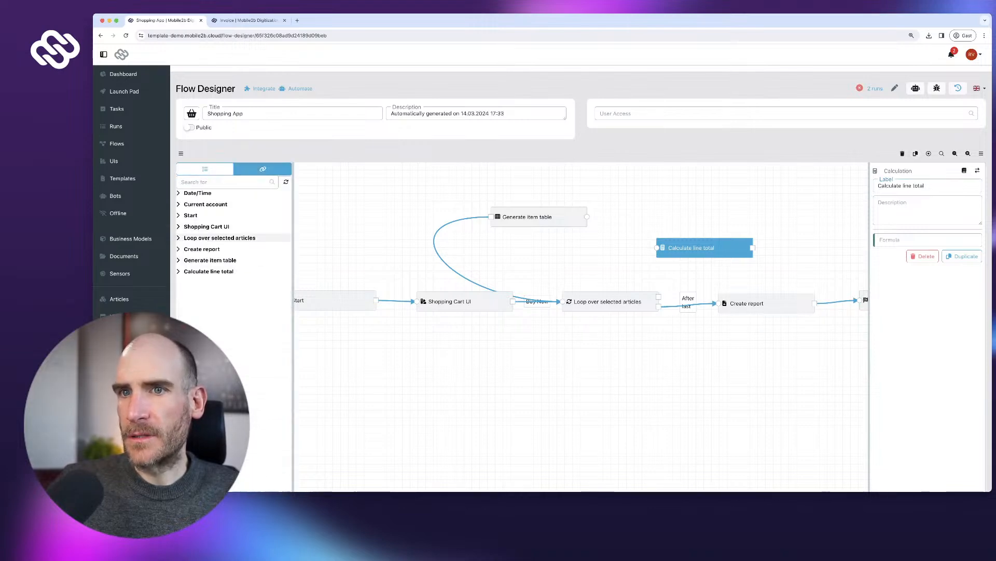
pyautogui.click(219, 237)
pyautogui.click(286, 261)
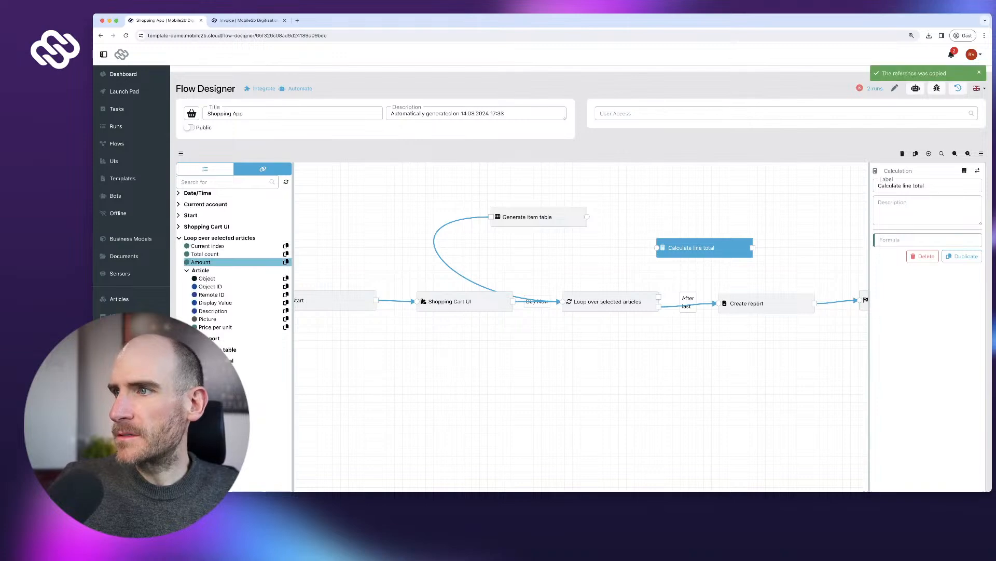
pyautogui.press('super+v')
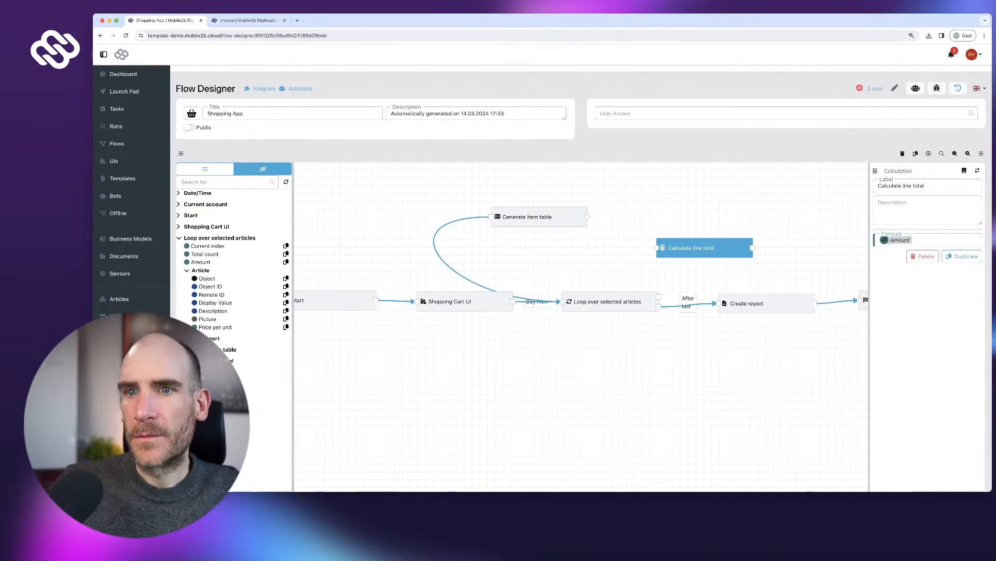
pyautogui.write('*')
pyautogui.scroll(1, 285, 315)
pyautogui.click(286, 340)
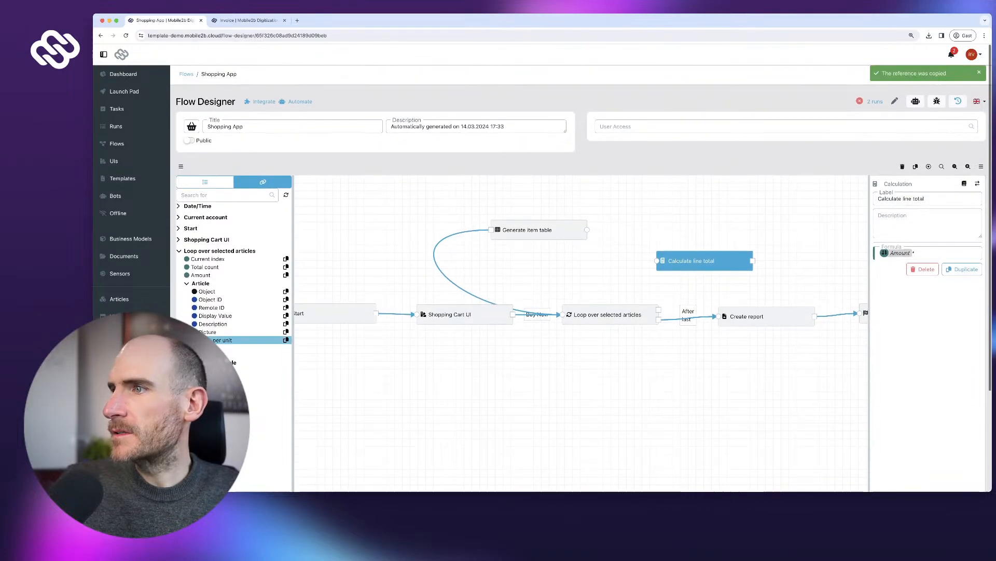
pyautogui.press('super+v')
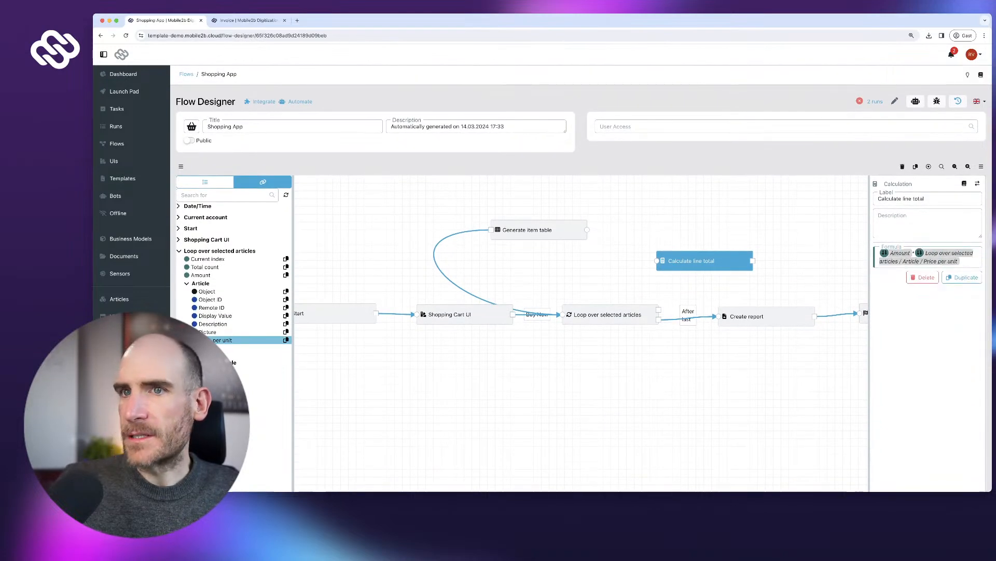
# - Expand Calculate line total's references and select Generate item table to edit its columns
pyautogui.scroll(-1, 581, 270)
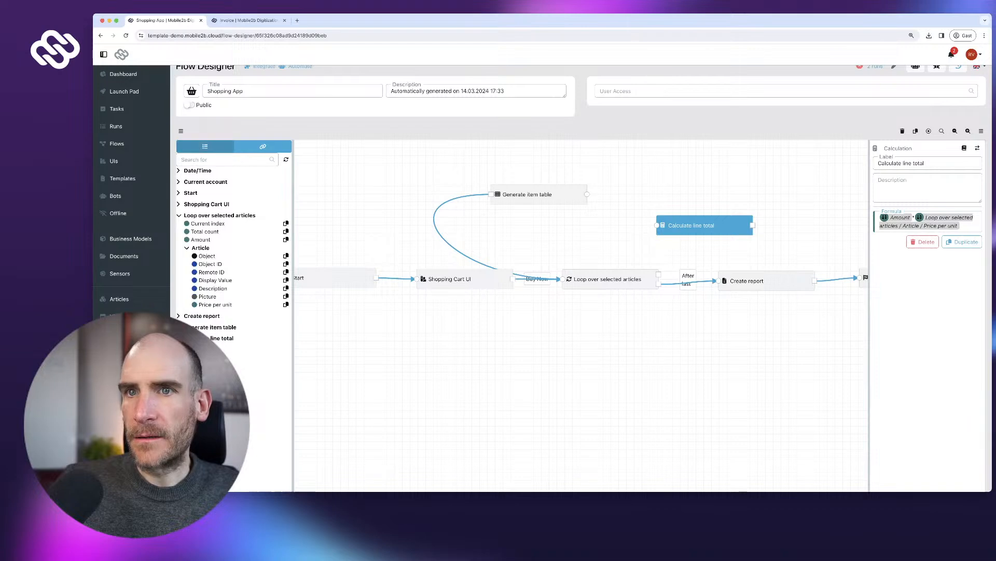
pyautogui.click(205, 146)
pyautogui.click(263, 146)
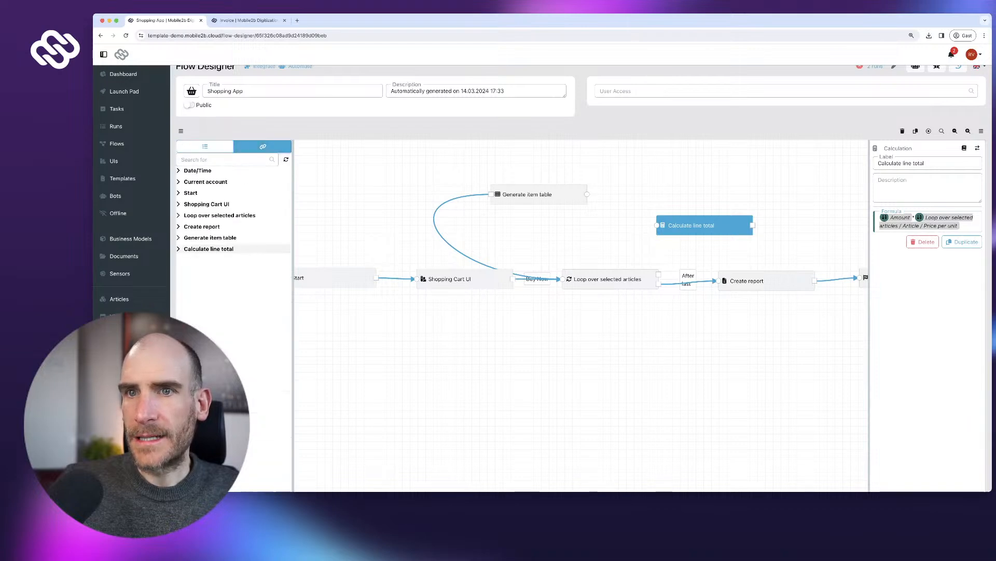
pyautogui.click(179, 249)
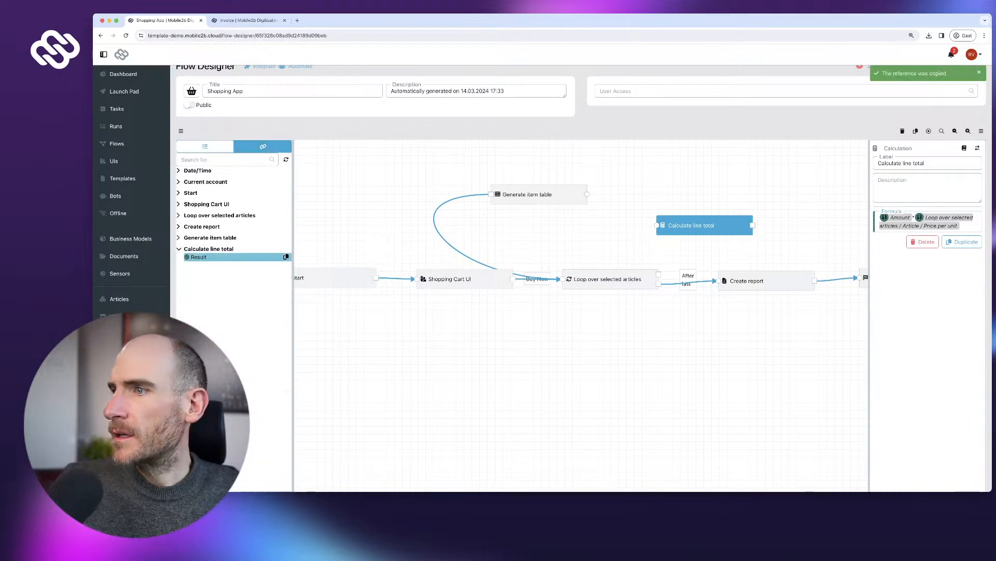
pyautogui.click(539, 195)
pyautogui.scroll(-5, 923, 366)
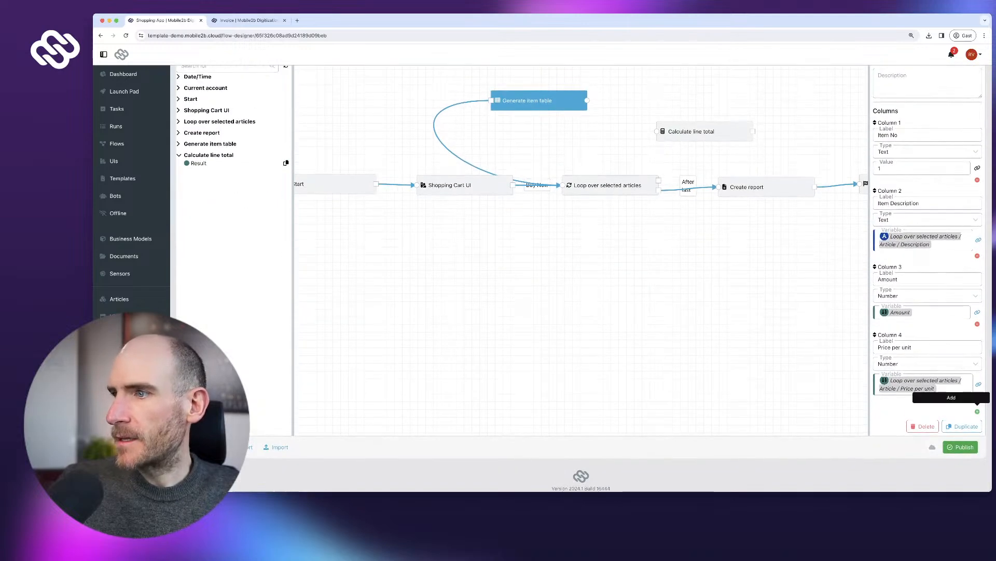
# - Add column 5 'Total' of type Number, filled from Calculate line total's Result
pyautogui.click(977, 411)
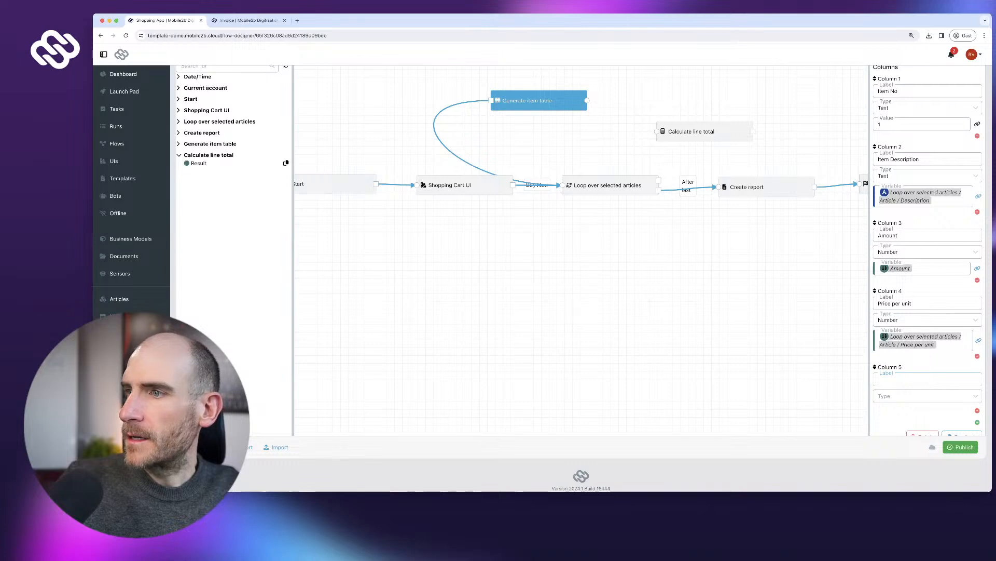
pyautogui.write('to')
pyautogui.write('Total')
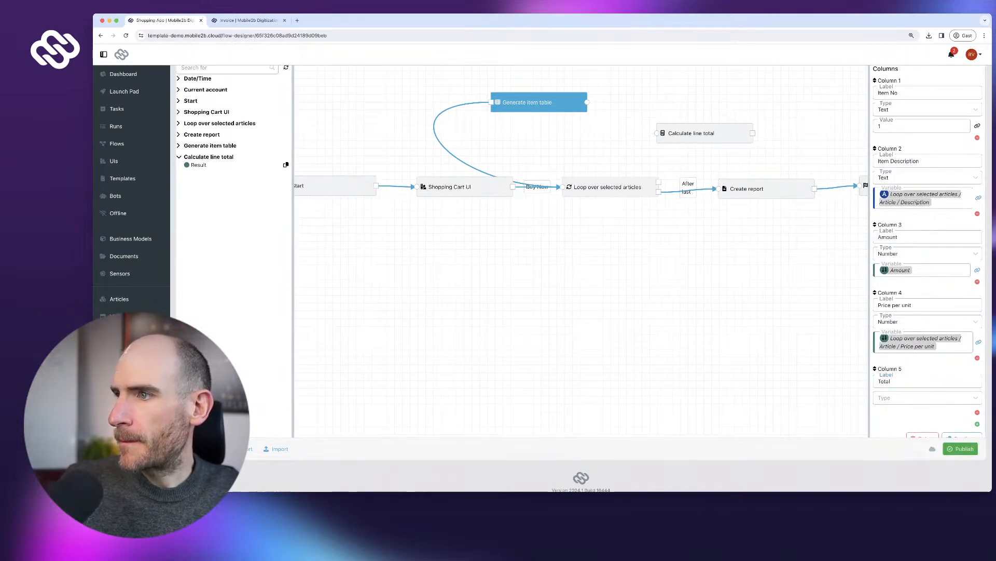
pyautogui.press('Tab')
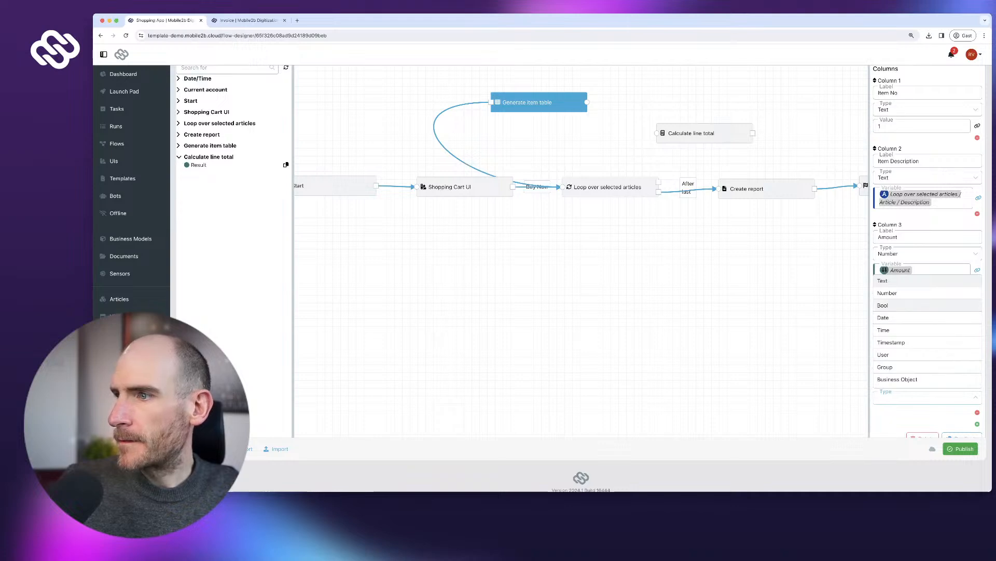
pyautogui.click(899, 294)
pyautogui.click(916, 414)
pyautogui.write('Calculate line total / Result')
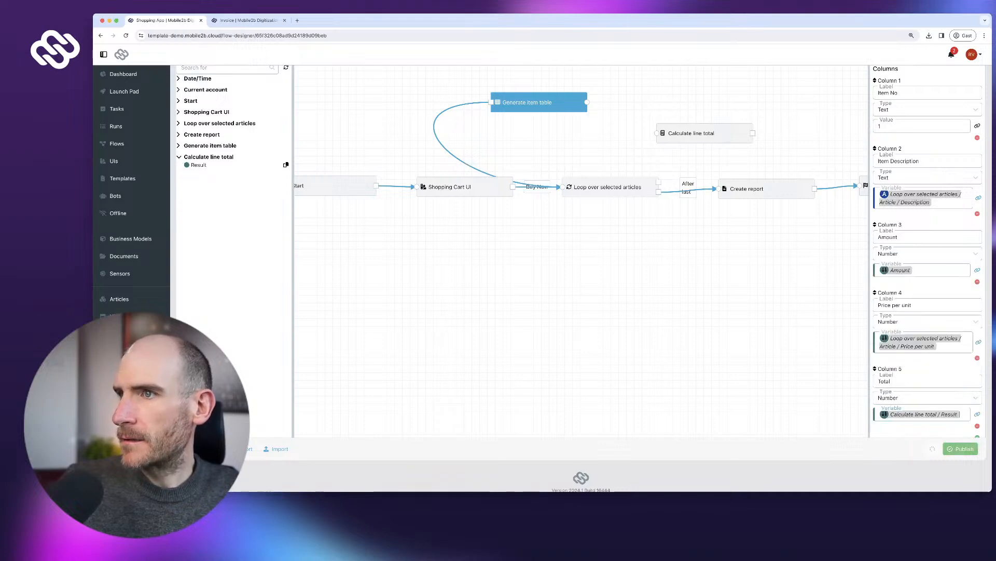
pyautogui.scroll(-1, 927, 312)
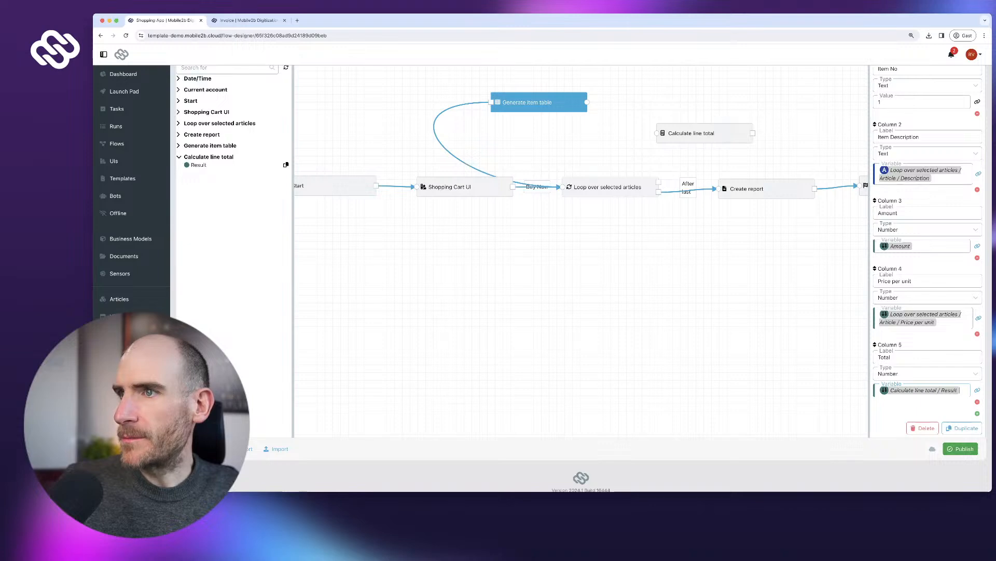
# - Connect the loop's For each output to Calculate line total, and it to Generate item table
pyautogui.moveTo(659, 182); pyautogui.dragTo(657, 134)
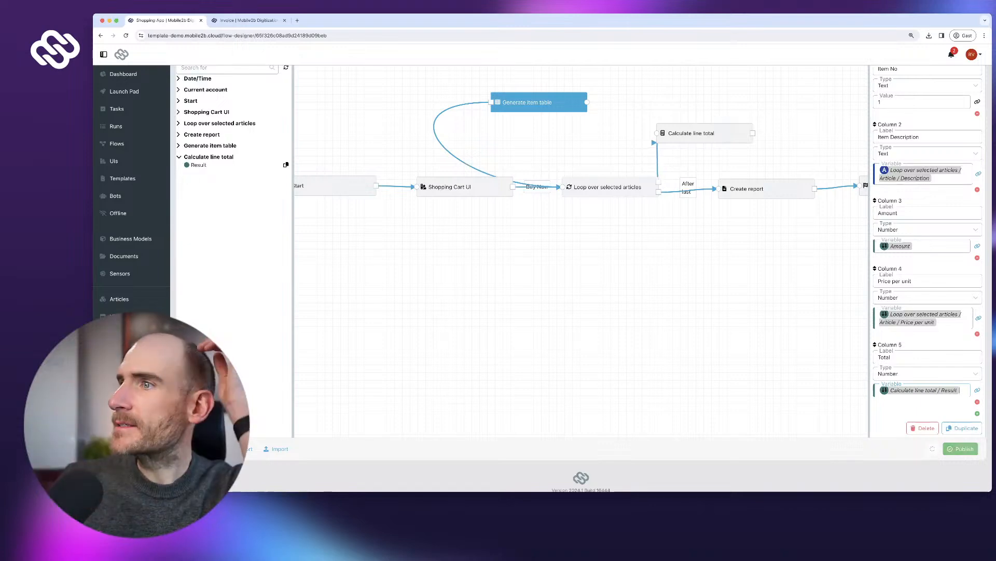
pyautogui.click(692, 134)
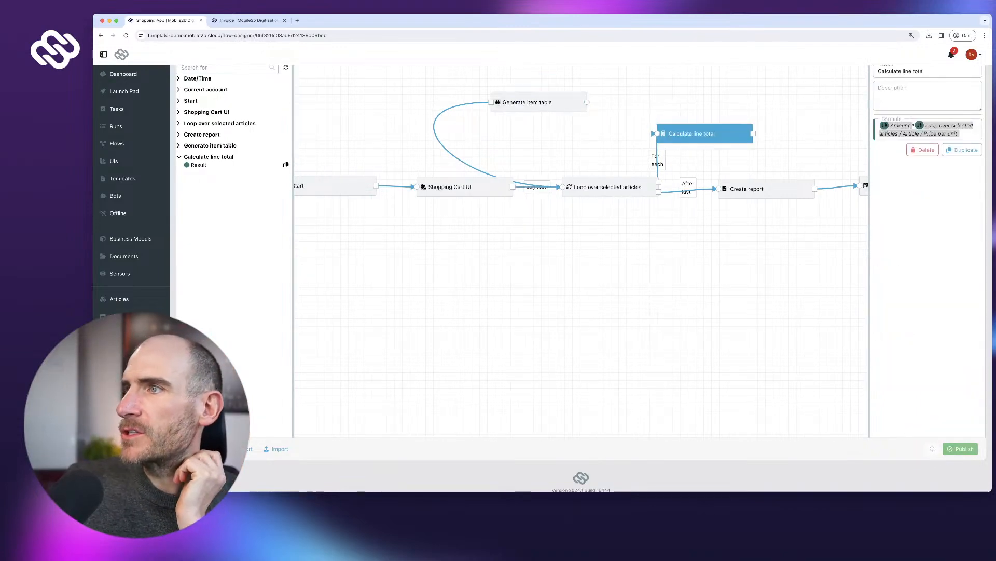
pyautogui.scroll(5, 977, 185)
pyautogui.click(978, 183)
pyautogui.moveTo(701, 261); pyautogui.dragTo(665, 238)
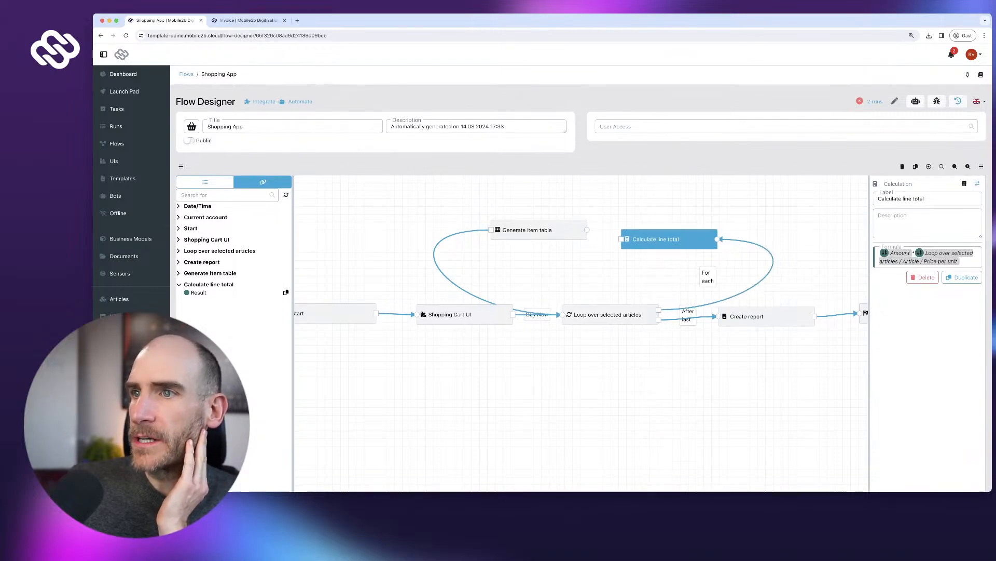
pyautogui.moveTo(534, 229); pyautogui.dragTo(527, 224)
pyautogui.moveTo(665, 239); pyautogui.dragTo(652, 230)
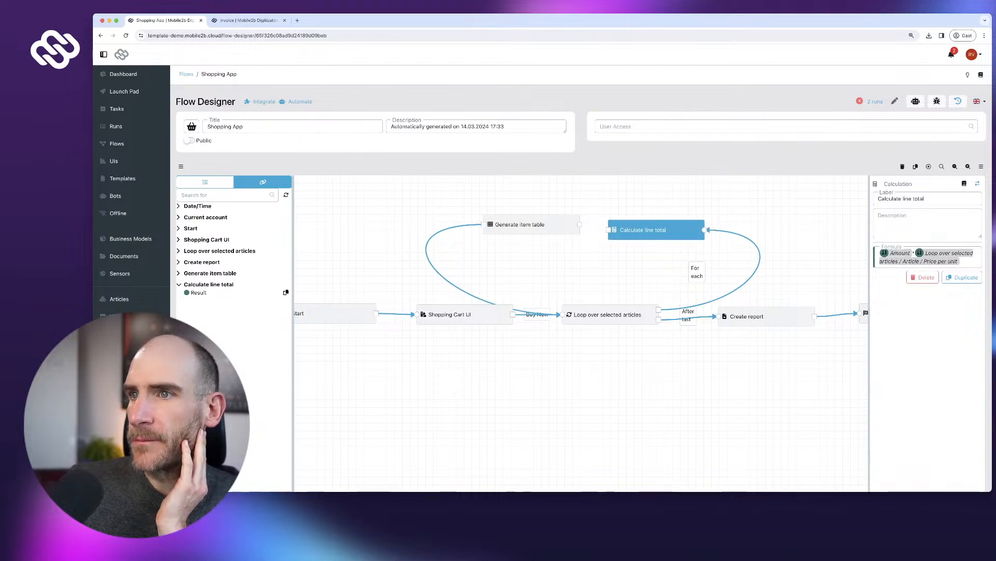
pyautogui.moveTo(609, 230); pyautogui.dragTo(581, 224)
pyautogui.moveTo(653, 230); pyautogui.dragTo(654, 219)
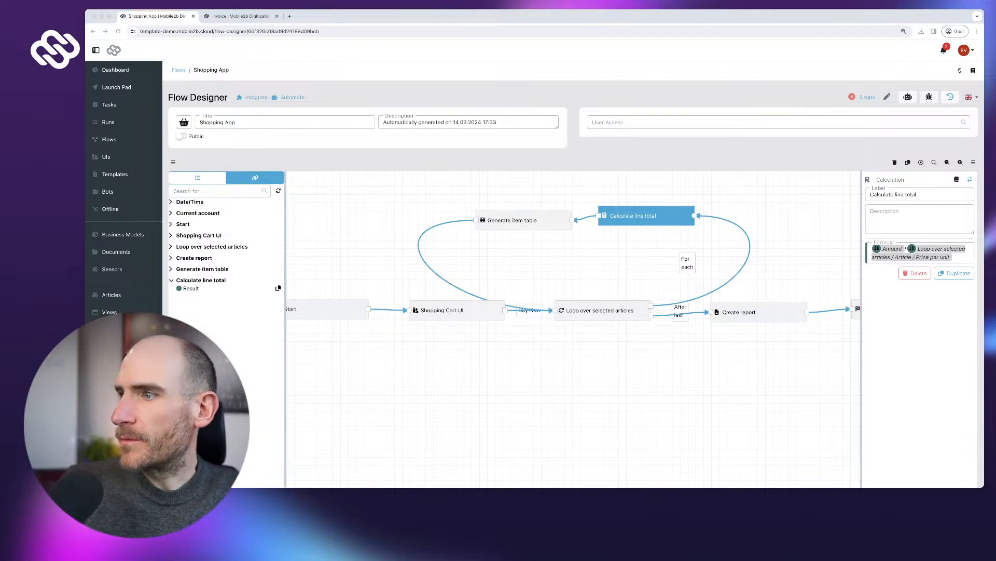
# - Publish the updated flow, confirming despite it being untested
pyautogui.scroll(-3, 571, 311)
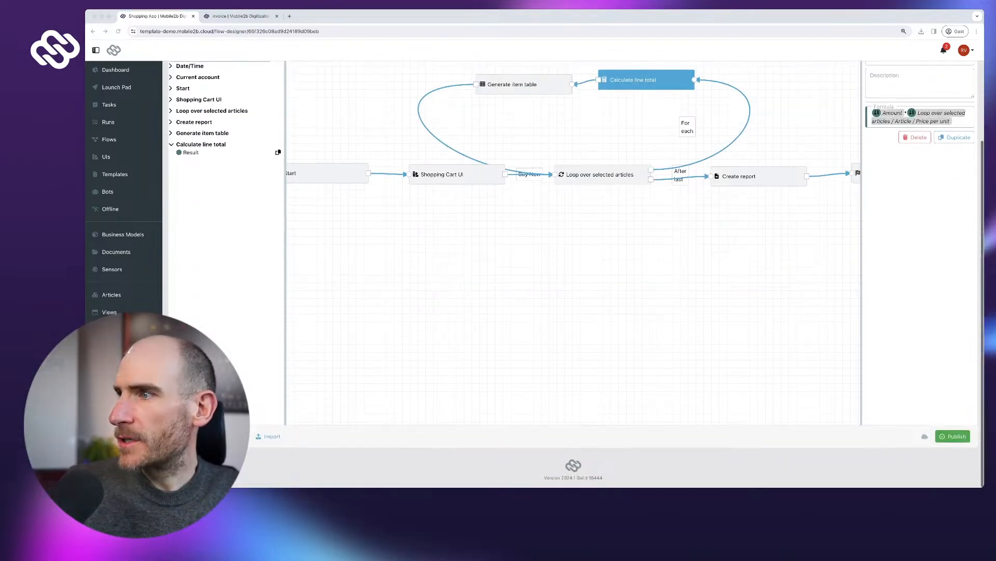
pyautogui.click(953, 436)
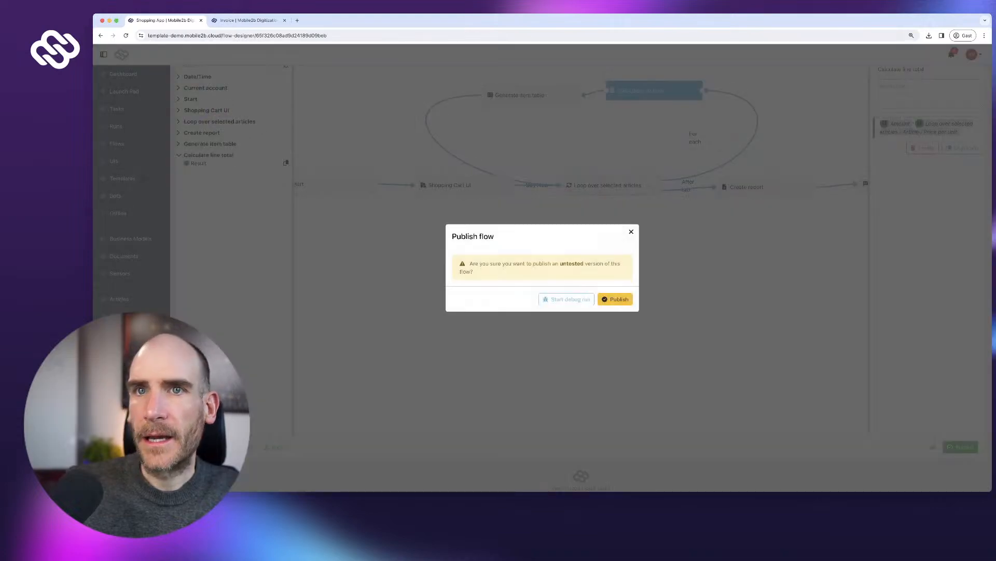
pyautogui.click(615, 298)
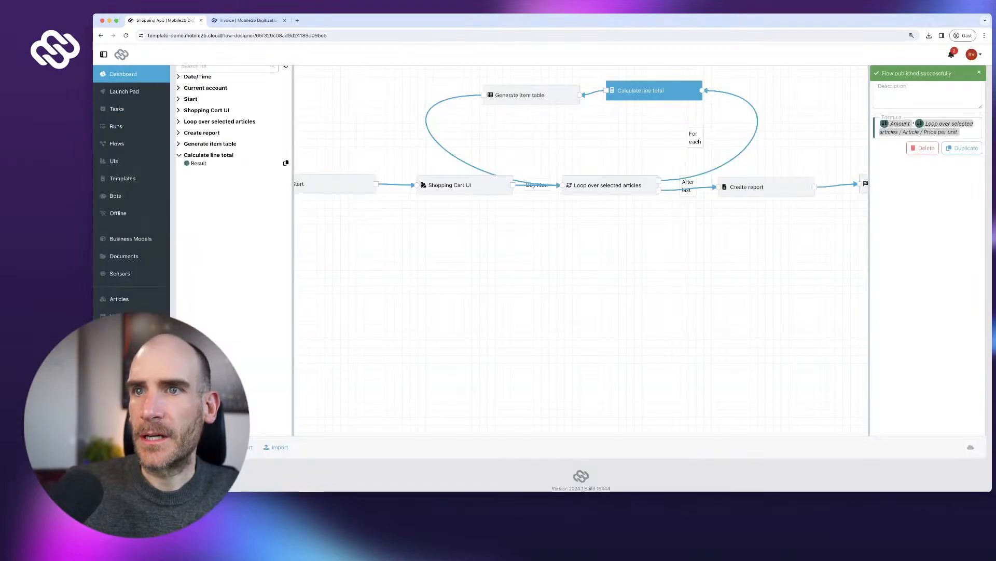
# - Run the Shopping App ordering 2 Coffee large and open the invoice report
pyautogui.click(125, 92)
pyautogui.click(205, 139)
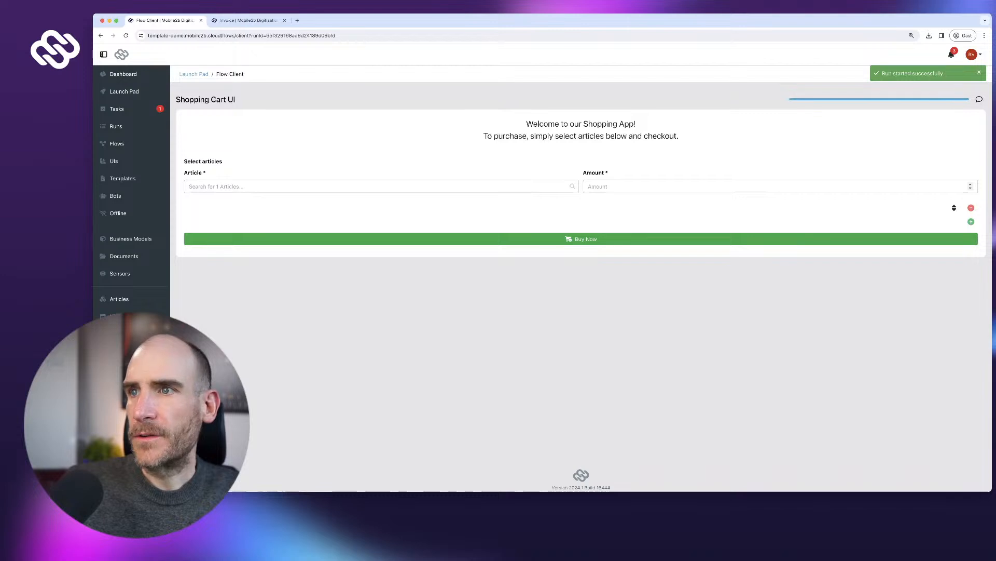
pyautogui.click(242, 186)
pyautogui.click(205, 202)
pyautogui.click(623, 186)
pyautogui.write('2')
pyautogui.press('Return')
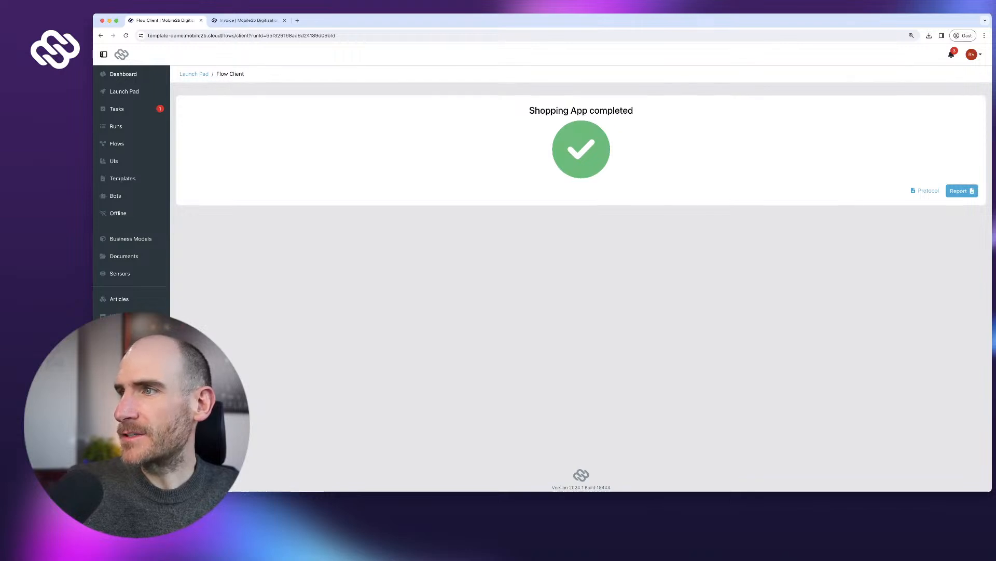
pyautogui.click(962, 191)
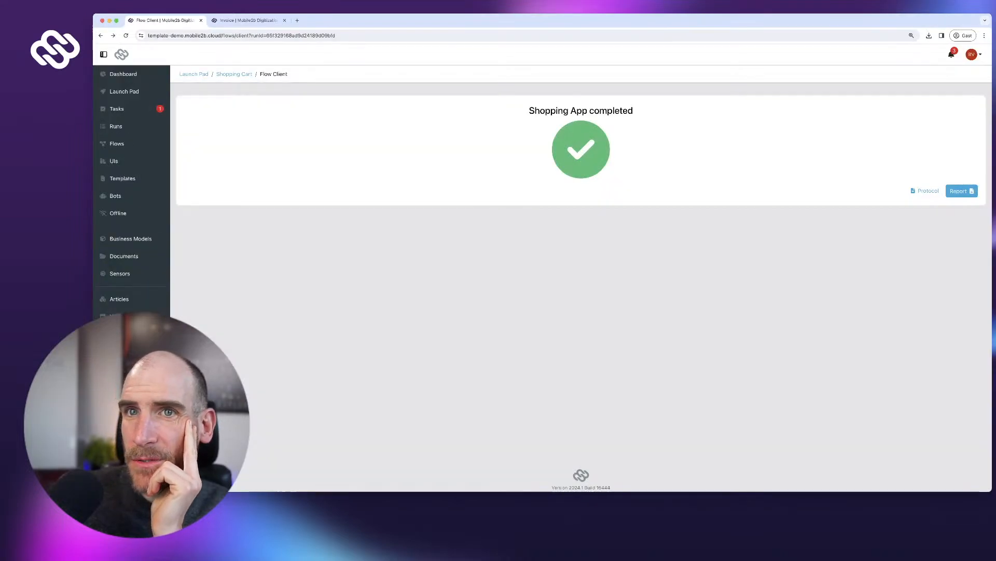
# - Run again with two Coffee large rows and check the invoice Totals 13.5 and 22.5
pyautogui.click(124, 91)
pyautogui.click(205, 139)
pyautogui.click(373, 187)
pyautogui.click(205, 202)
pyautogui.click(591, 186)
pyautogui.write('3')
pyautogui.click(971, 253)
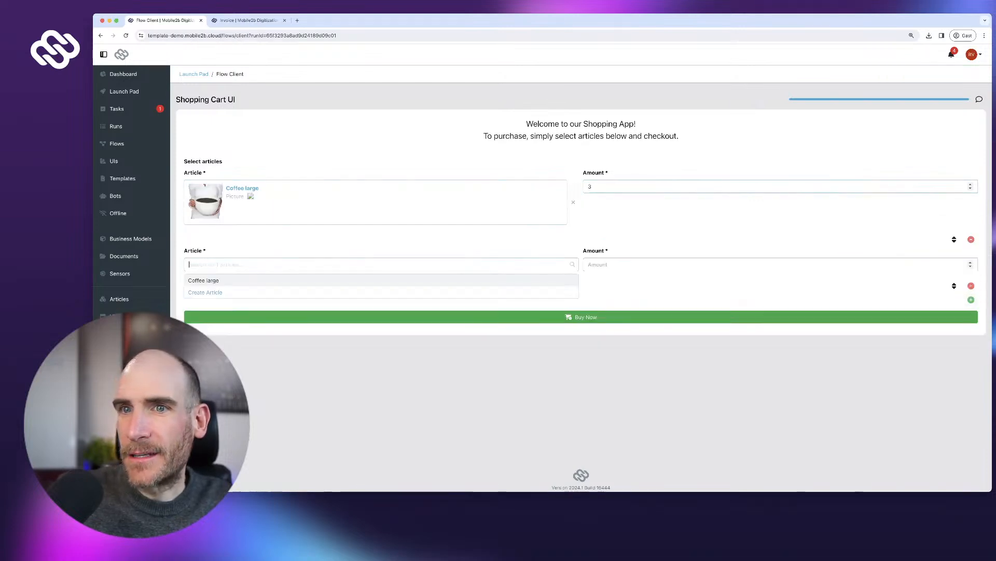
pyautogui.click(204, 281)
pyautogui.click(597, 265)
pyautogui.click(581, 349)
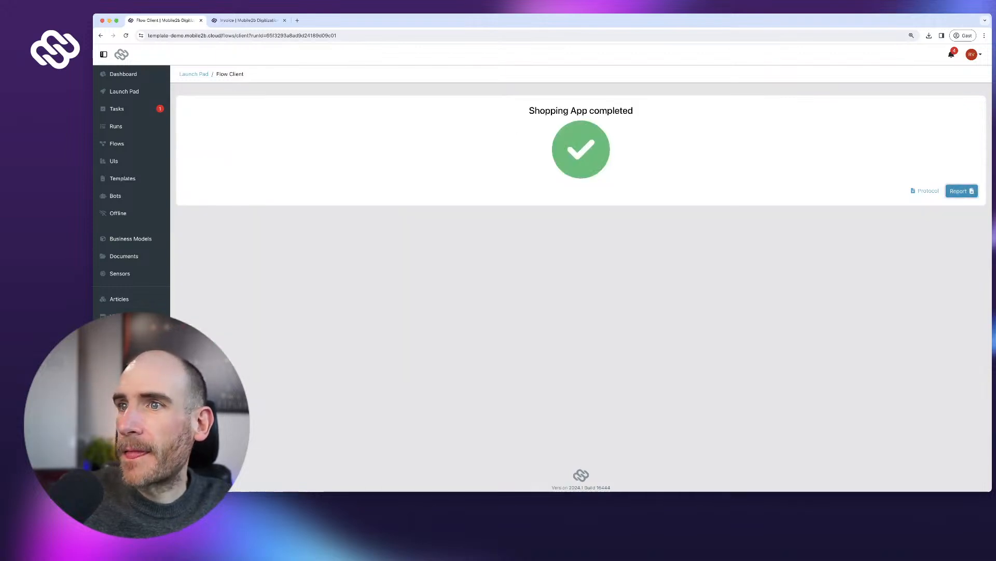
pyautogui.click(961, 191)
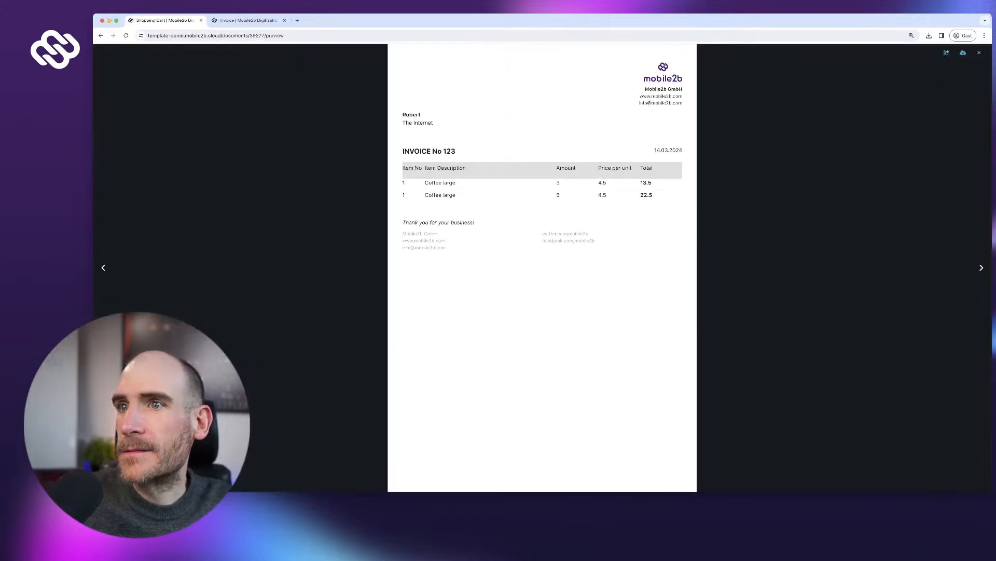
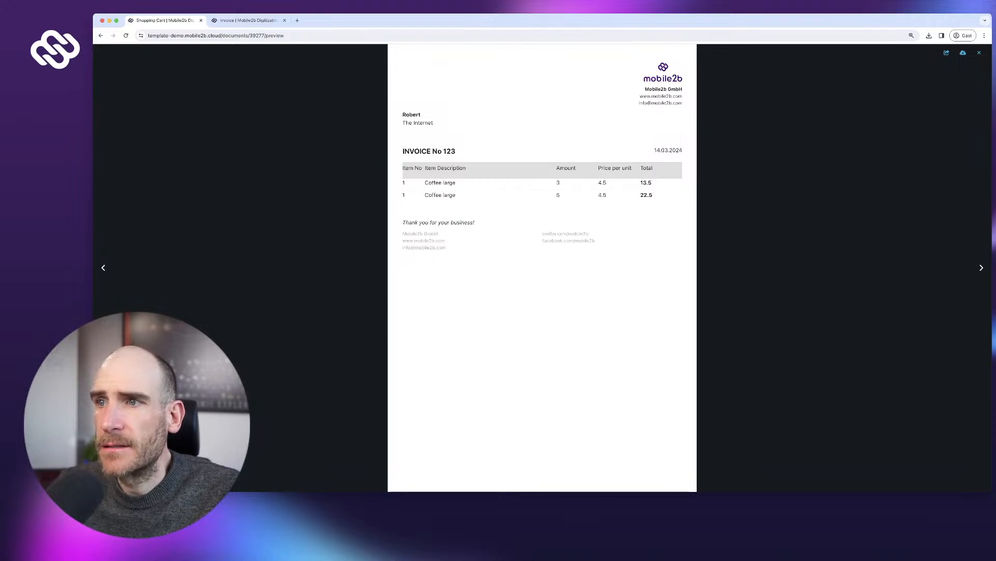
# - Leave the invoice preview for the finished run and go to the Flows list
pyautogui.press('super+Left')
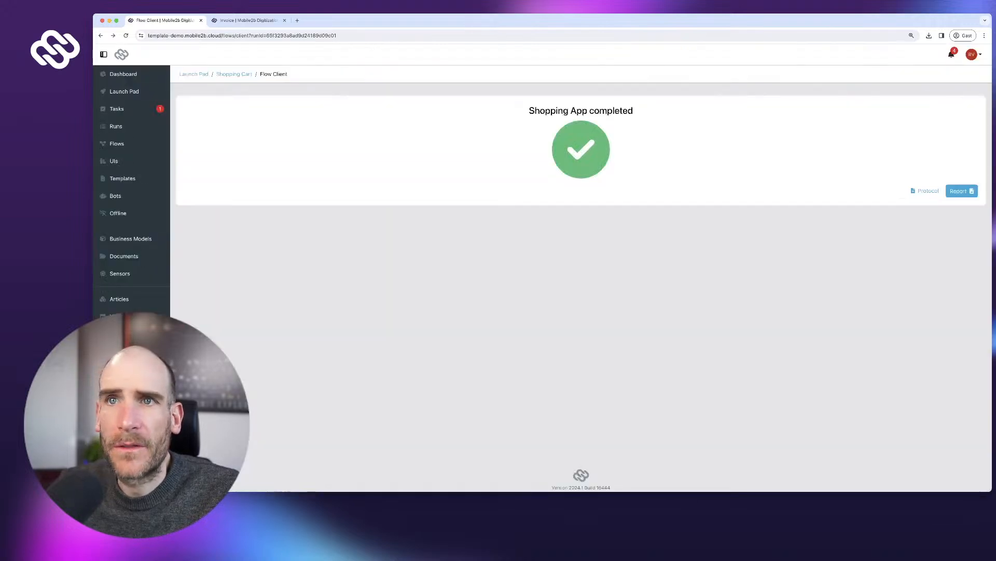
pyautogui.click(117, 143)
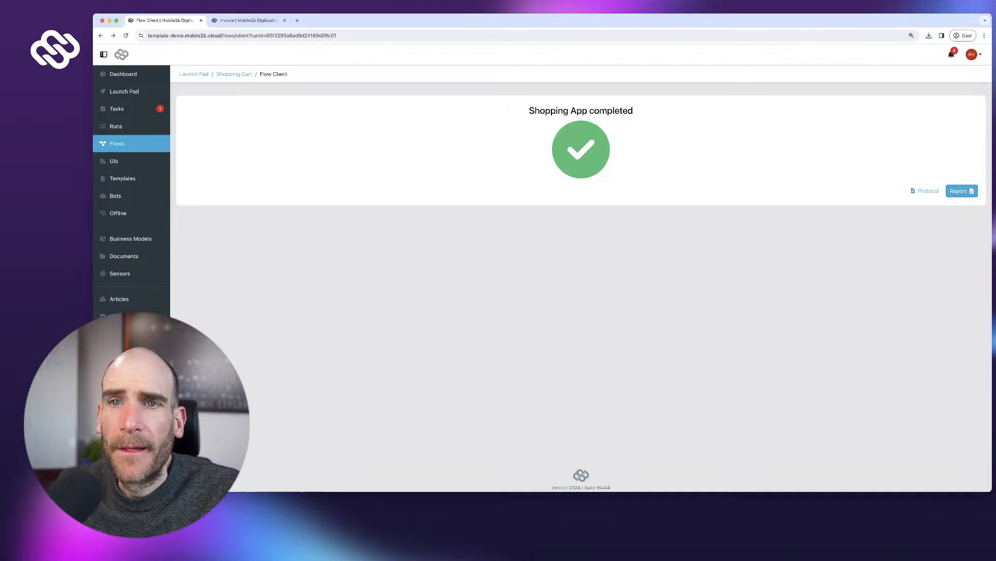
# - Open the Shopping App flow and spread out its nodes to make room
pyautogui.click(231, 161)
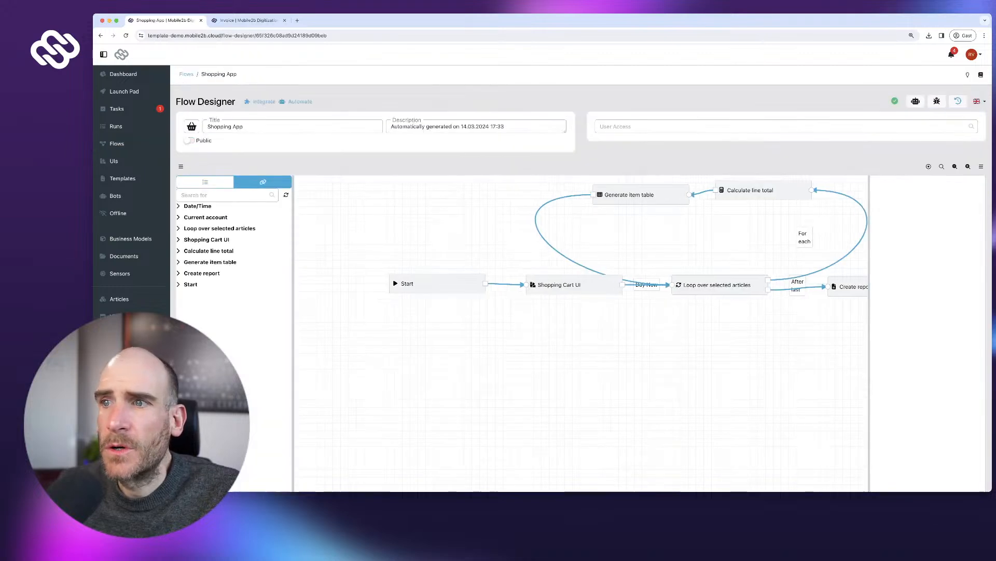
pyautogui.moveTo(571, 363); pyautogui.dragTo(508, 377)
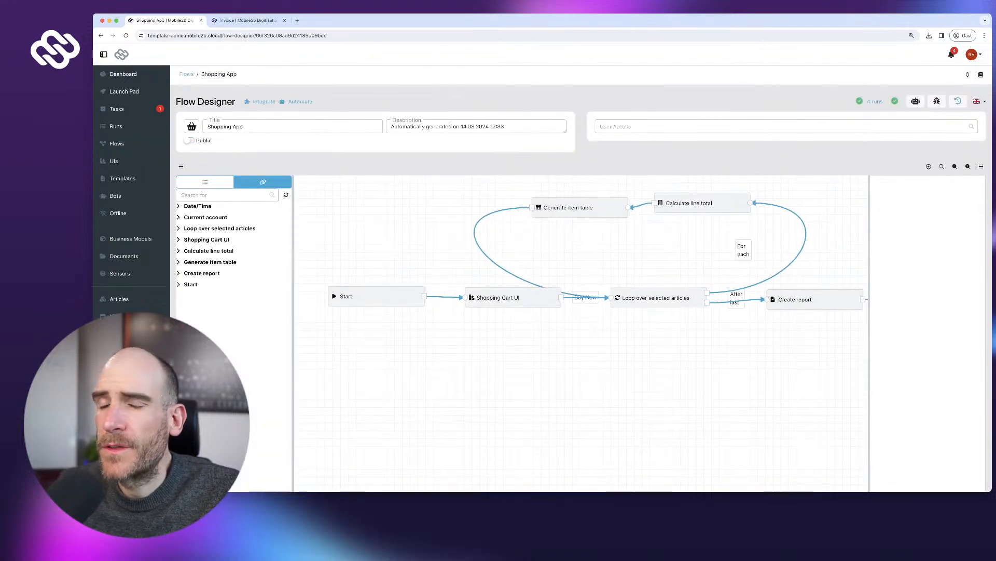
pyautogui.moveTo(374, 296); pyautogui.dragTo(359, 311)
pyautogui.moveTo(513, 297); pyautogui.dragTo(494, 306)
pyautogui.moveTo(659, 297); pyautogui.dragTo(657, 285)
pyautogui.moveTo(815, 300); pyautogui.dragTo(813, 299)
pyautogui.moveTo(747, 358); pyautogui.dragTo(727, 361)
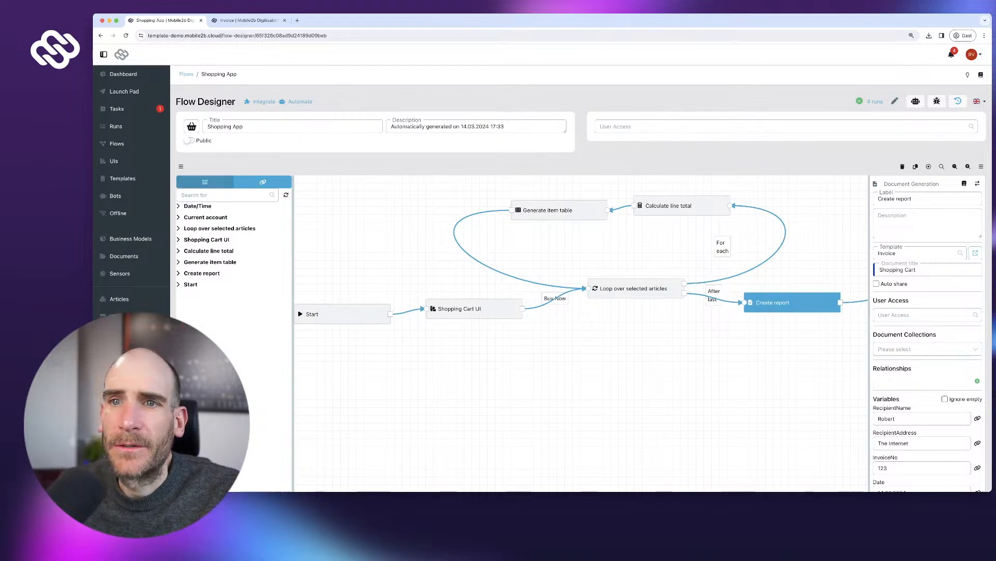
# - Place a Calculation step inside the loop and label it 'Item no counter'
pyautogui.click(205, 181)
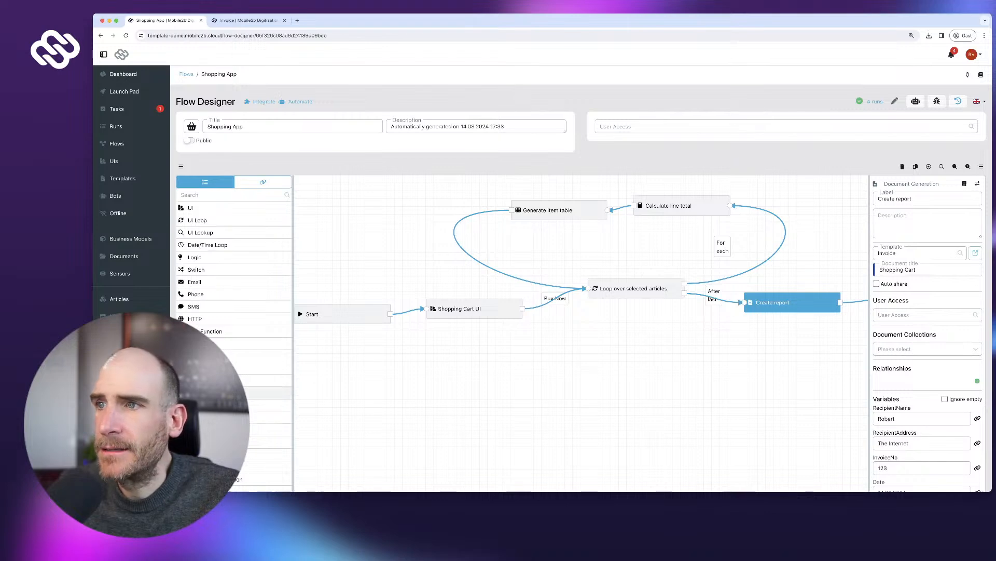
pyautogui.moveTo(207, 393); pyautogui.dragTo(664, 254)
pyautogui.click(263, 182)
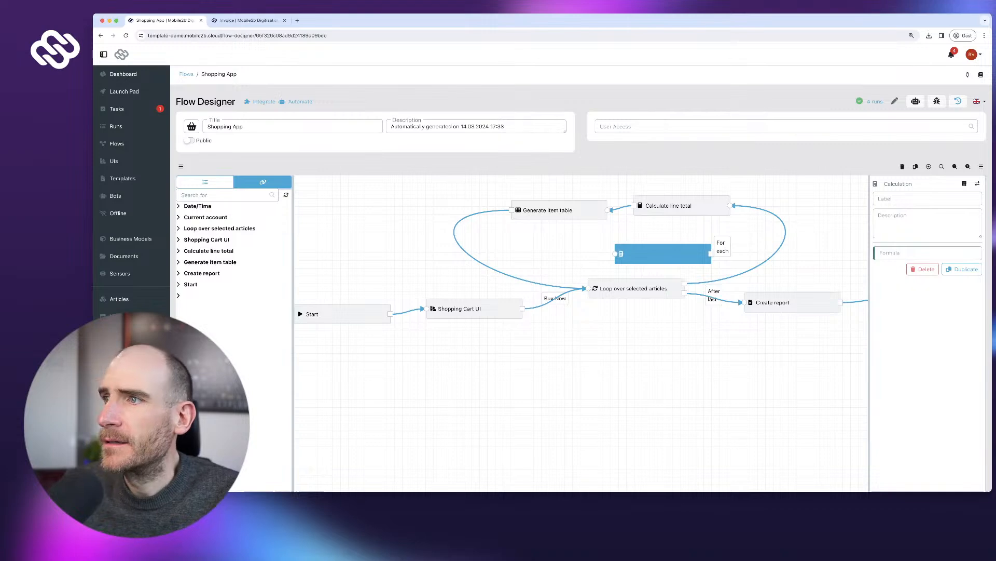
pyautogui.click(928, 199)
pyautogui.write('Item no counter')
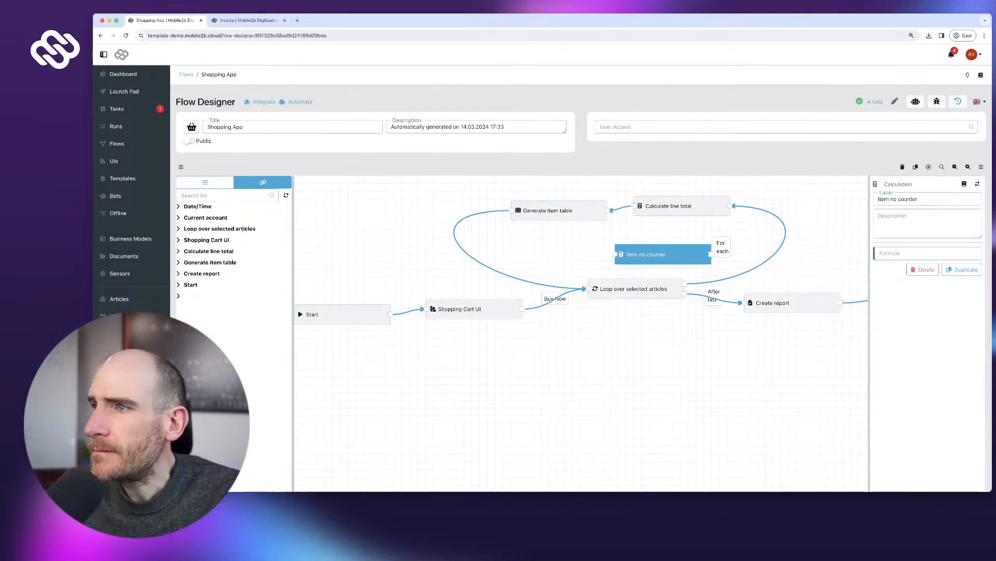
# - Set Item no counter's formula to its own Result reference plus 1
pyautogui.click(927, 253)
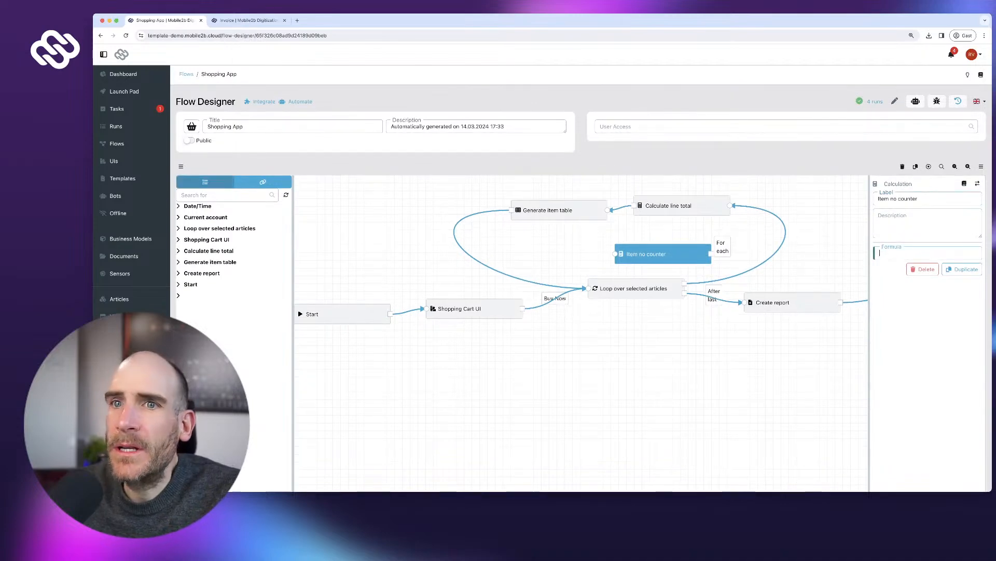
pyautogui.click(205, 181)
pyautogui.click(263, 181)
pyautogui.click(205, 295)
pyautogui.click(285, 300)
pyautogui.click(928, 249)
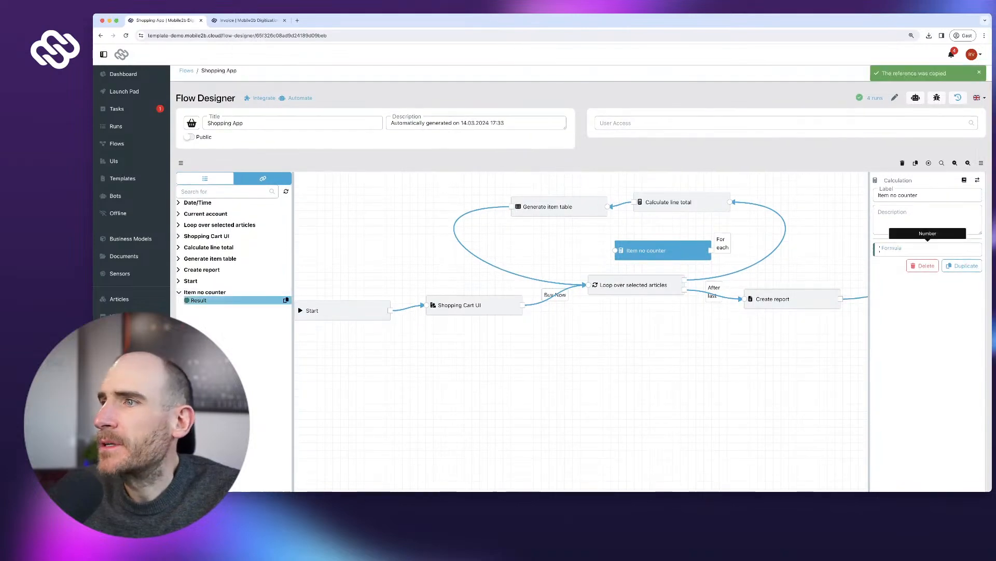
pyautogui.press('super+v')
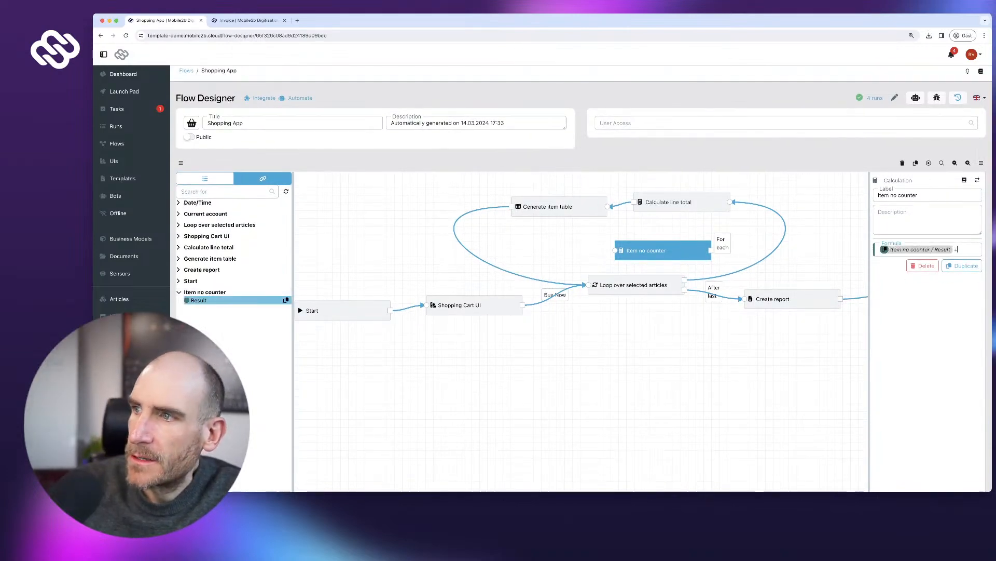
pyautogui.write('+1')
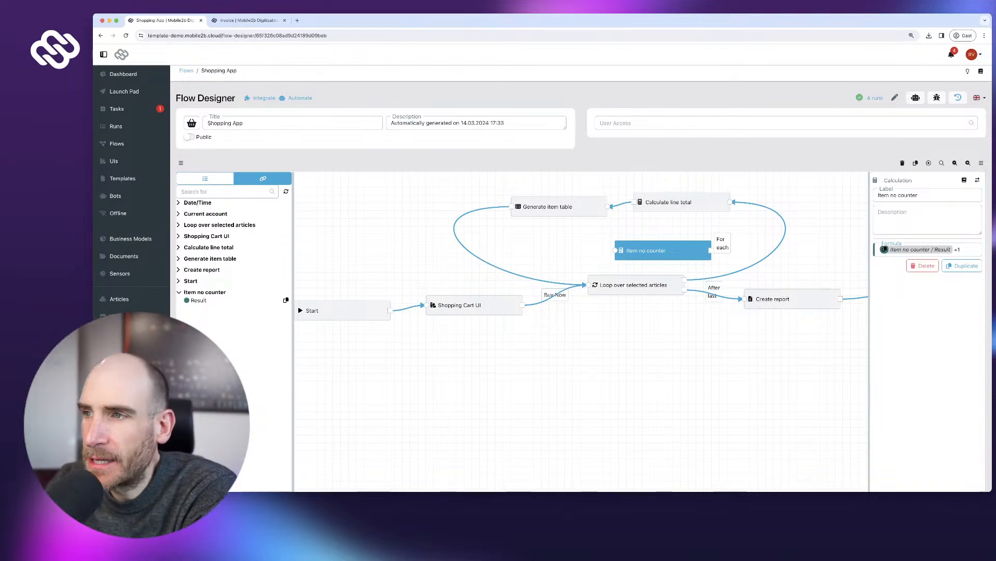
# - Replace the For each link so the loop runs Item no counter before Calculate line total
pyautogui.click(814, 238)
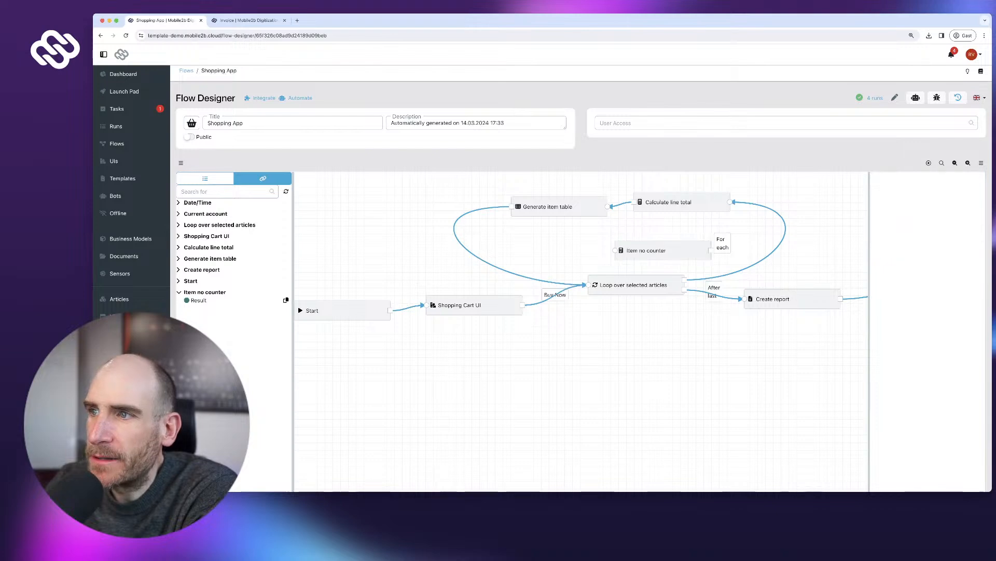
pyautogui.click(788, 233)
pyautogui.moveTo(647, 250)
pyautogui.mouseDown()
pyautogui.moveTo(696, 250)
pyautogui.moveTo(665, 250)
pyautogui.mouseUp()
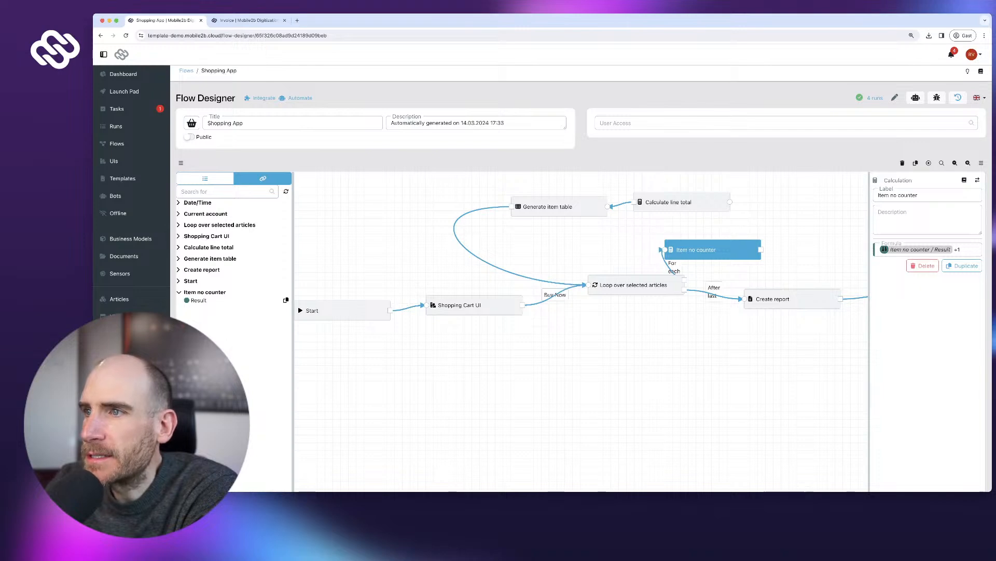
pyautogui.moveTo(761, 249); pyautogui.dragTo(730, 202)
pyautogui.moveTo(695, 250); pyautogui.dragTo(744, 259)
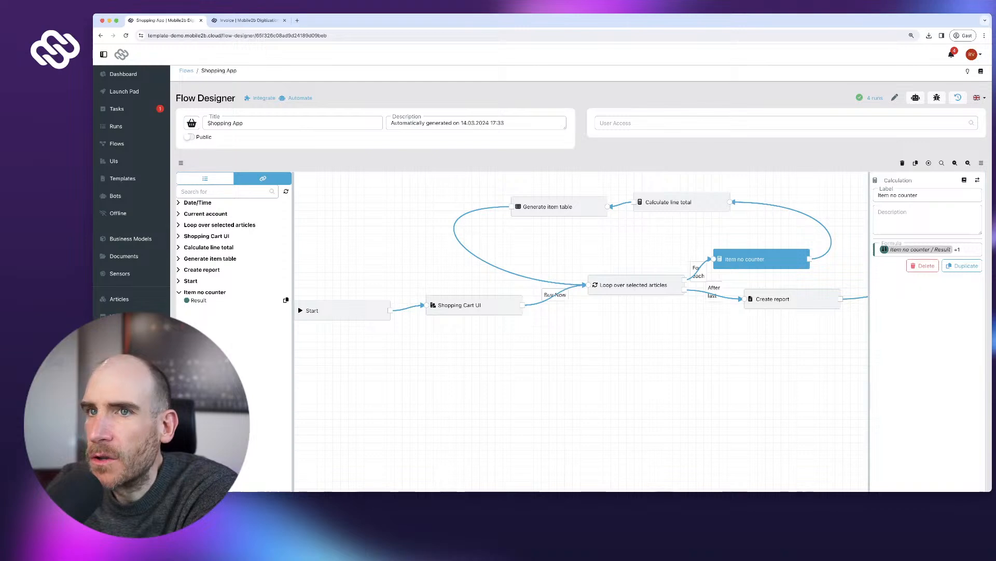
# - Make Generate item table's Column 1 a Number fed by Item no counter's Result
pyautogui.click(238, 300)
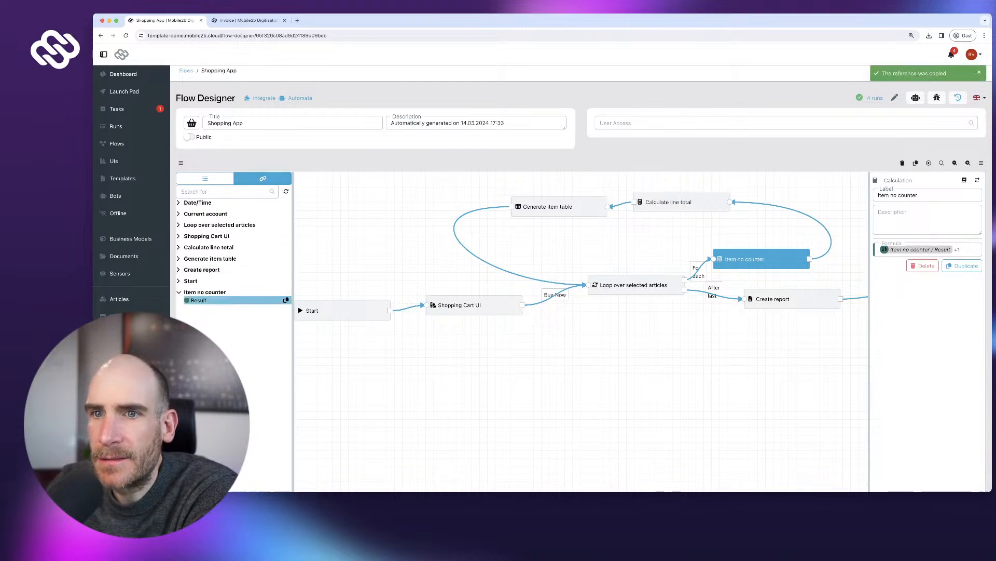
pyautogui.click(549, 206)
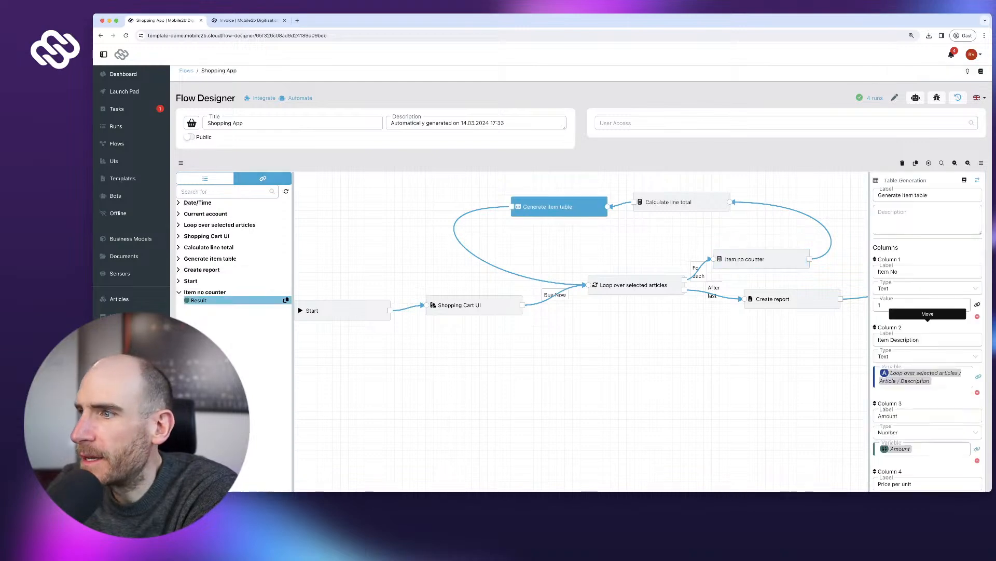
pyautogui.scroll(-1, 928, 332)
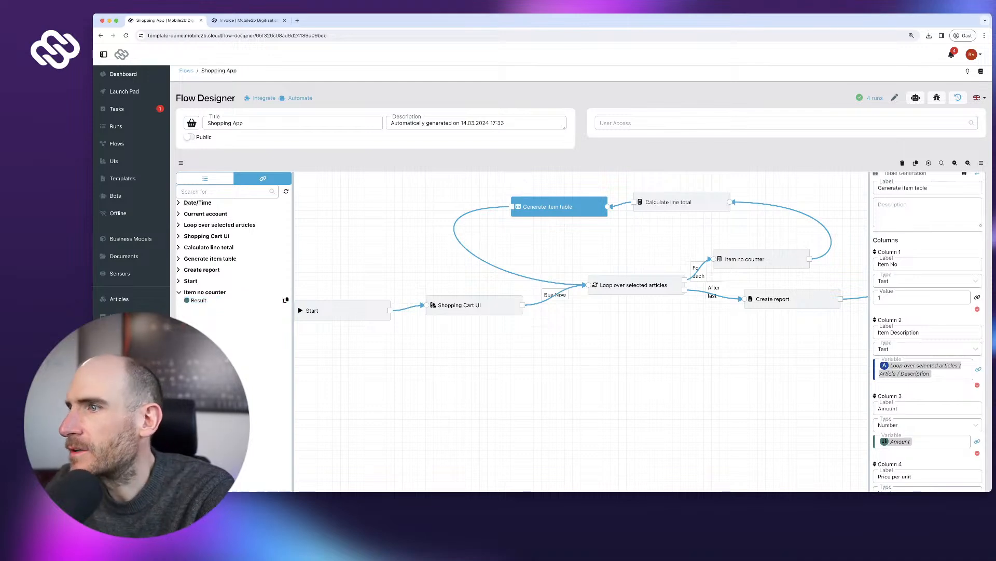
pyautogui.click(977, 297)
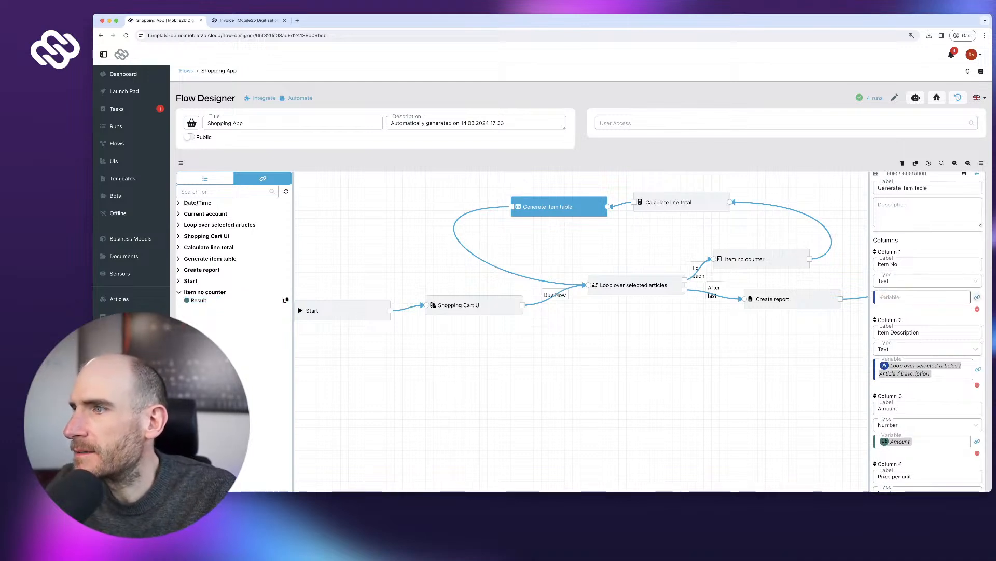
pyautogui.click(927, 281)
pyautogui.click(898, 308)
pyautogui.click(922, 297)
pyautogui.write('Item no counter / Result')
pyautogui.scroll(-2, 927, 332)
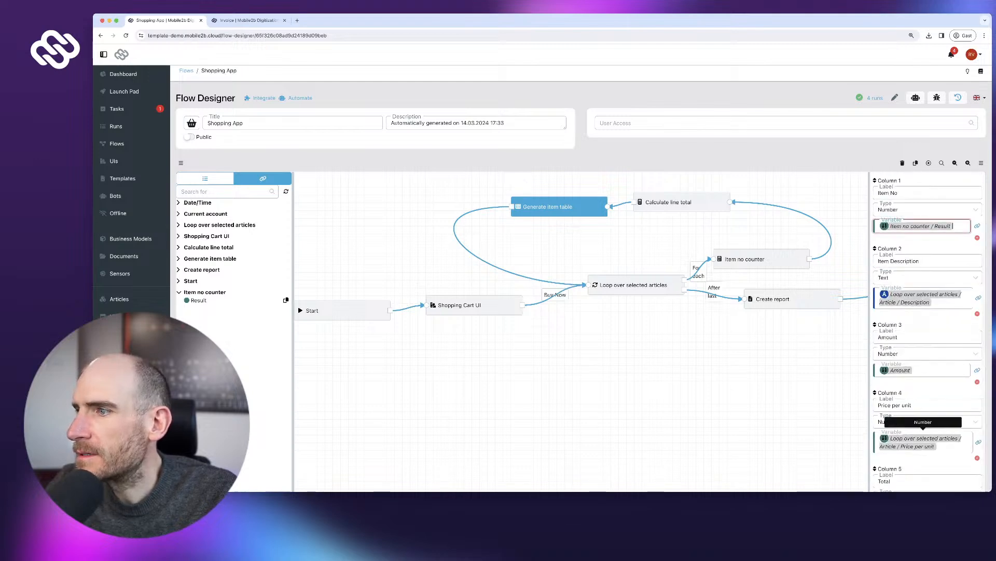
pyautogui.scroll(-3, 927, 332)
pyautogui.click(961, 447)
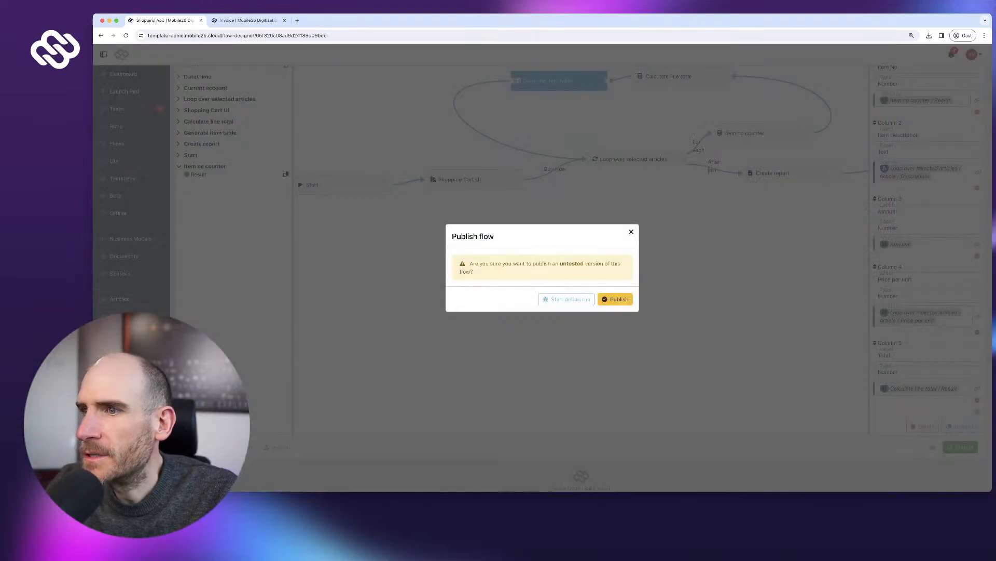
# - Publish the untested flow and start a new Shopping App run from the Launch Pad
pyautogui.click(616, 299)
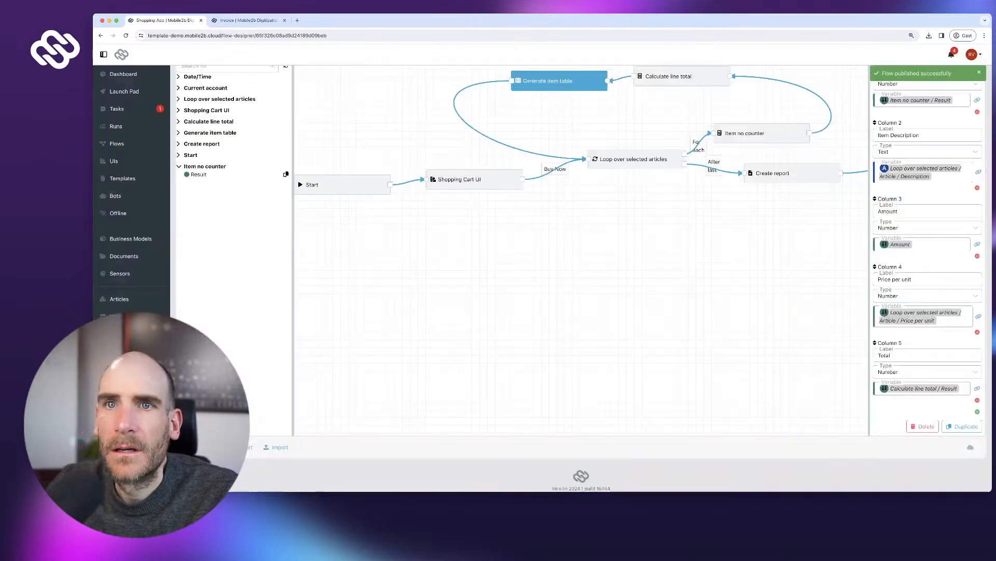
pyautogui.click(124, 92)
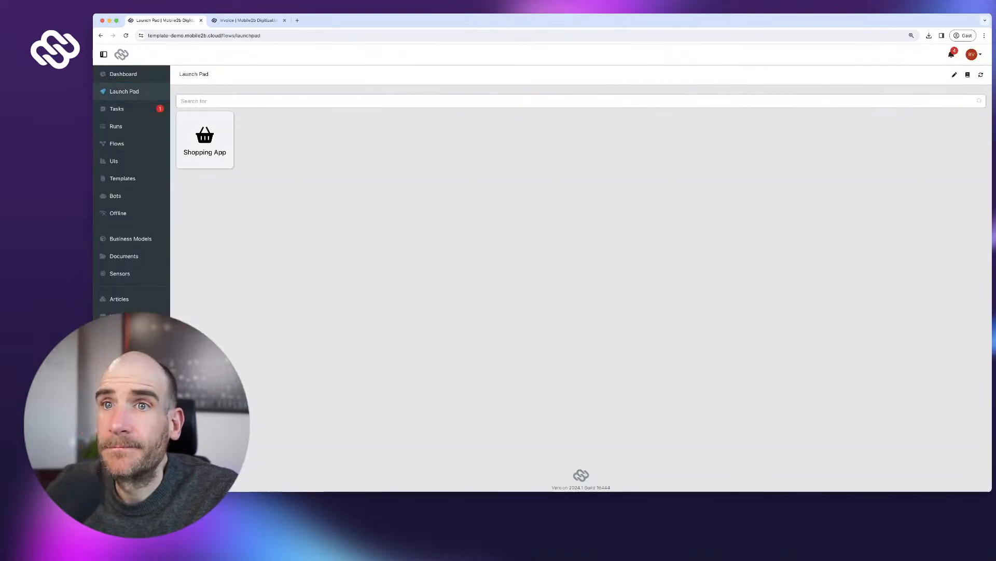
pyautogui.click(205, 140)
# - Order two Coffee large lines and open the generated invoice report
pyautogui.click(223, 187)
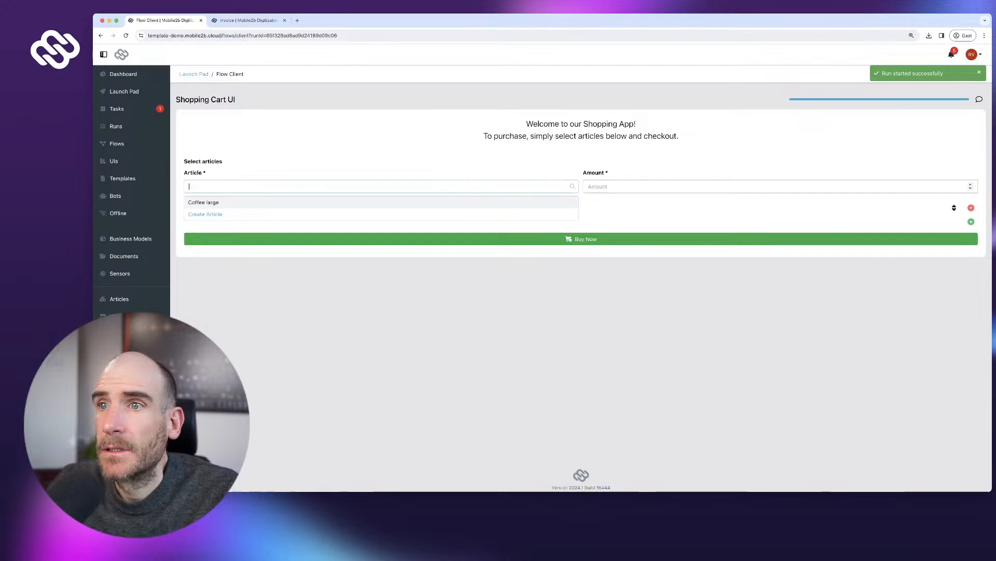
pyautogui.click(216, 202)
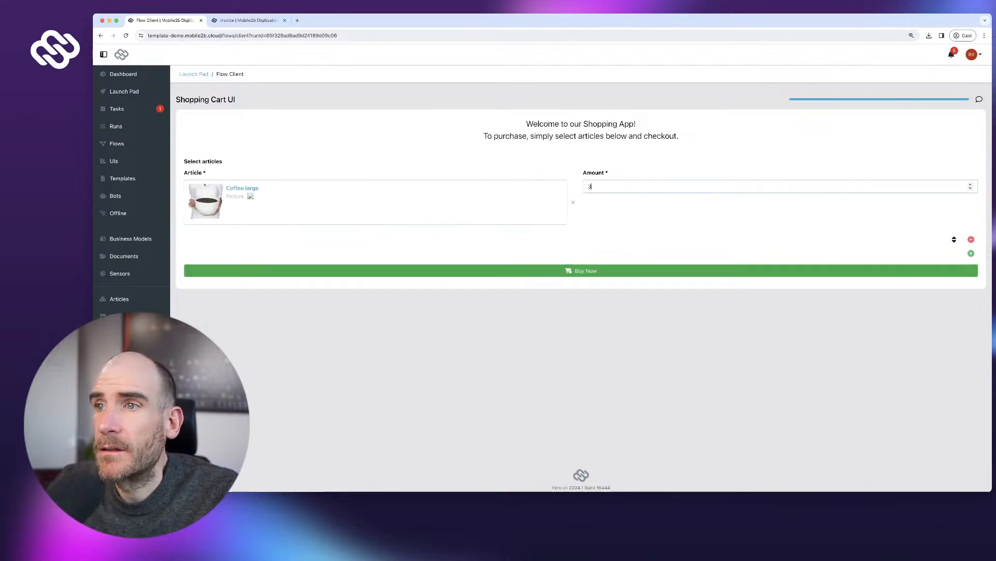
pyautogui.click(971, 253)
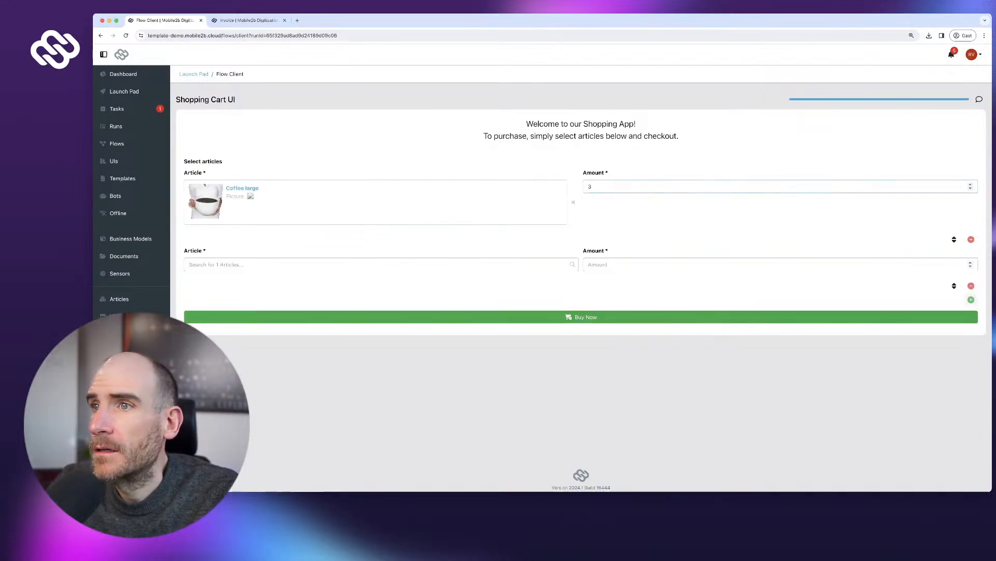
pyautogui.click(381, 264)
pyautogui.press('Return')
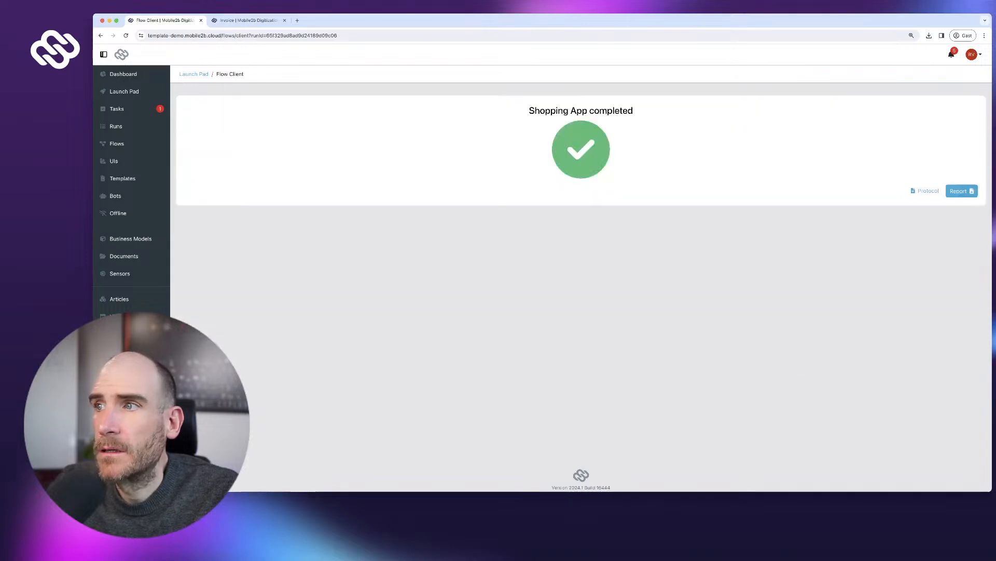
pyautogui.click(961, 191)
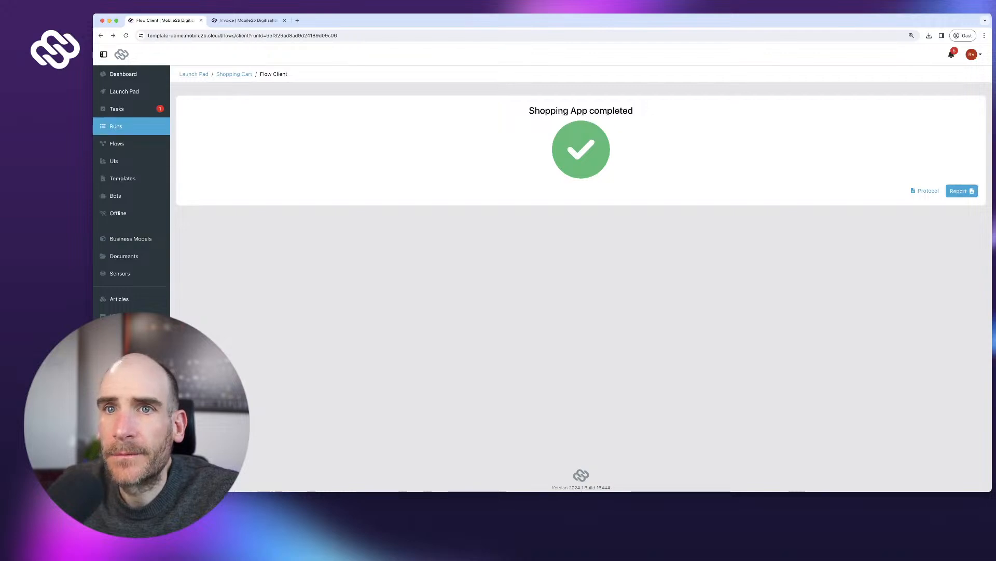
# - Return to the Shopping App flow in the Flow Designer
pyautogui.click(116, 143)
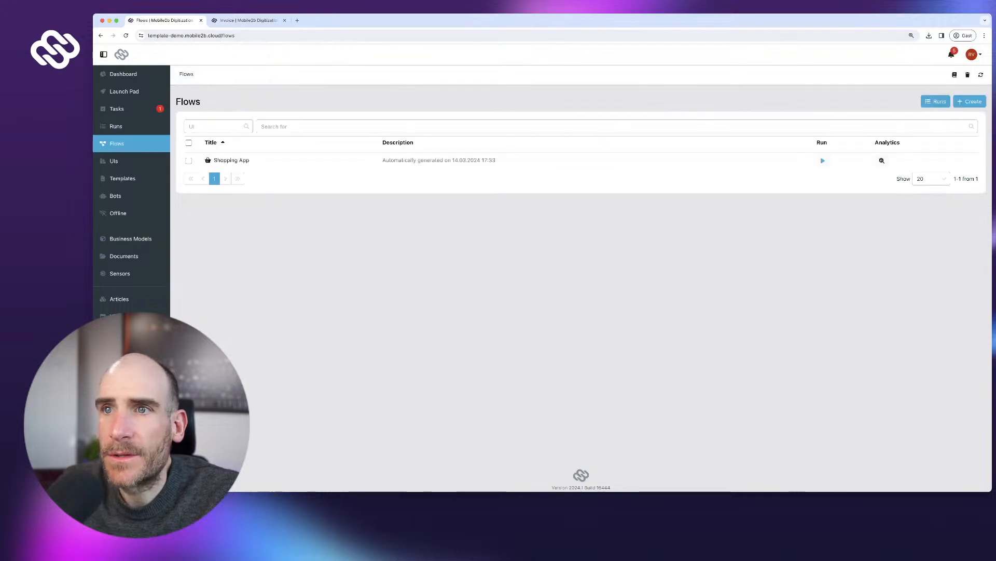
pyautogui.click(232, 160)
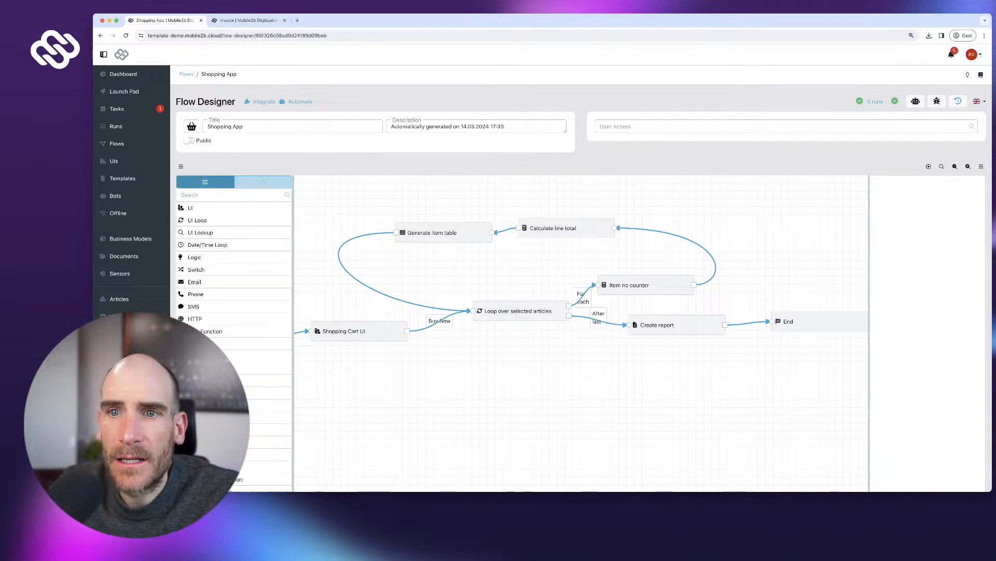
pyautogui.scroll(-5, 234, 295)
pyautogui.scroll(-2, 234, 294)
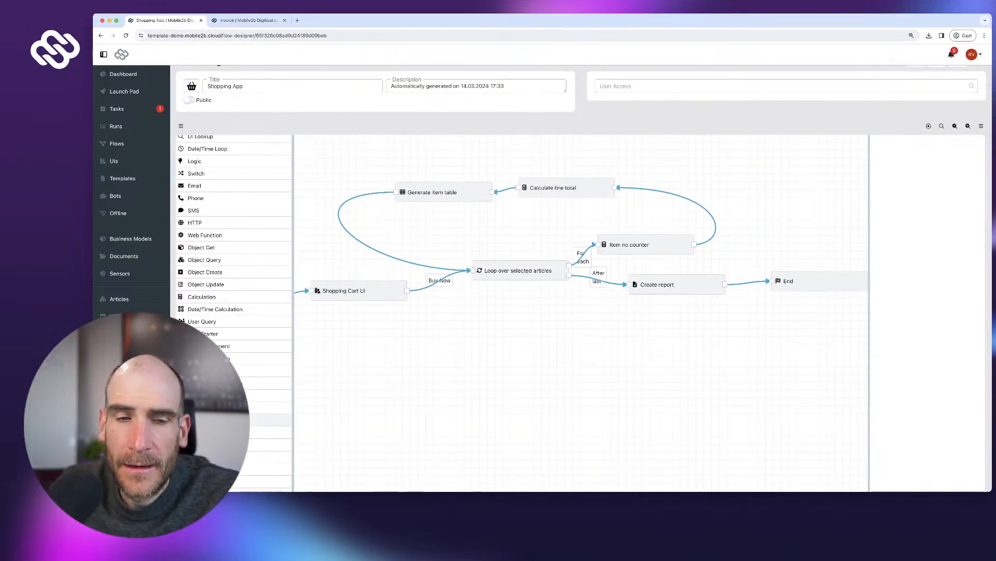
# - Add a Value Converter step labelled 'Format € values'
pyautogui.moveTo(270, 420); pyautogui.dragTo(694, 153)
pyautogui.write('V')
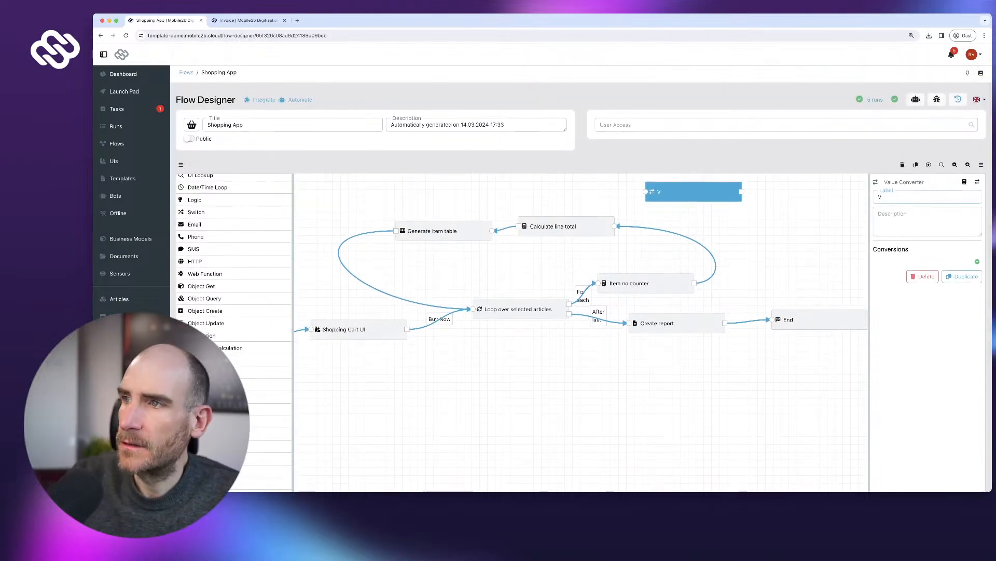
pyautogui.write('aluConvert € values')
pyautogui.hotkey('ctrl', 'a')
pyautogui.write('Forma')
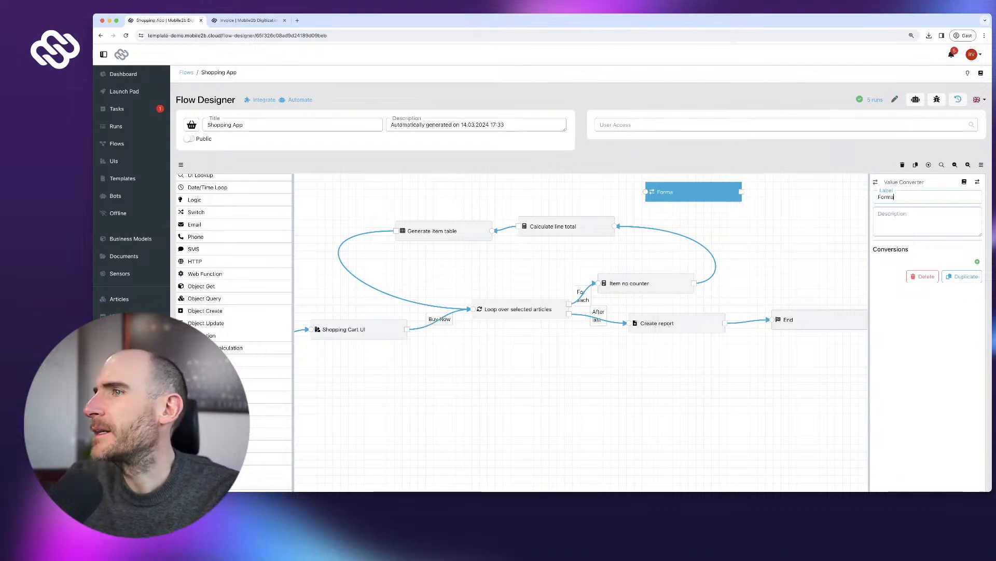
pyautogui.write('t € values')
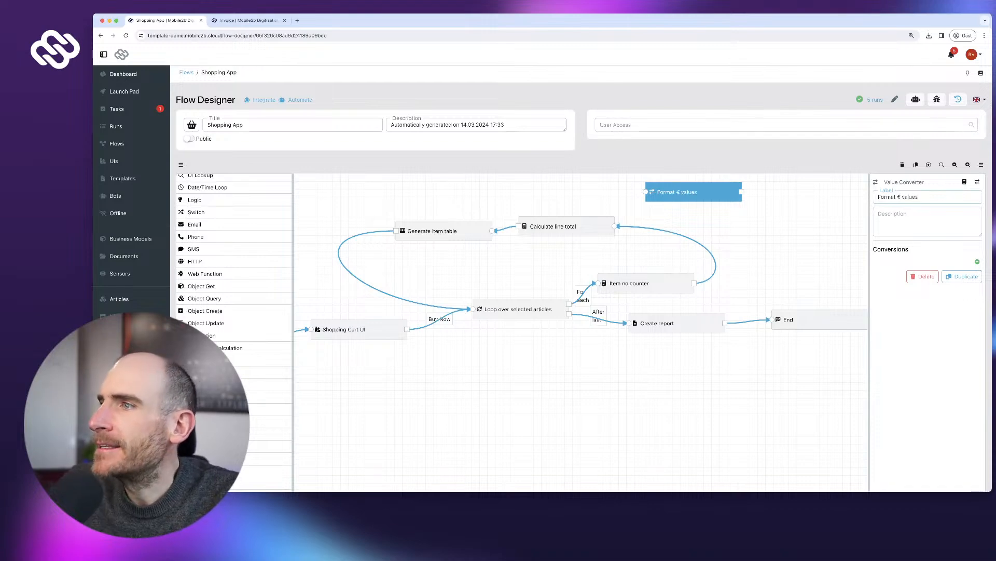
# - Add a UnitPriceAsText conversion from Number to Text
pyautogui.click(978, 262)
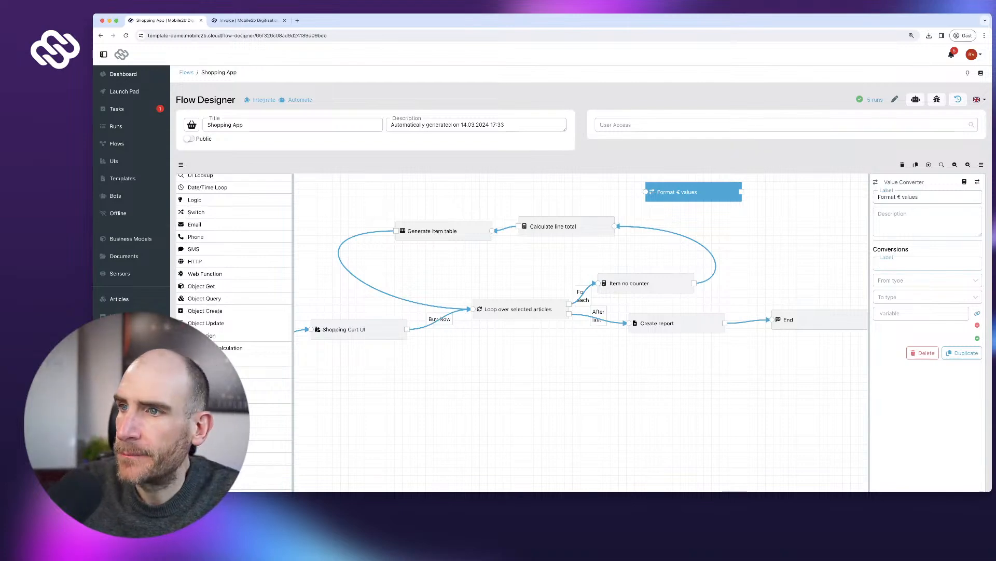
pyautogui.write('UnitPriceAsText')
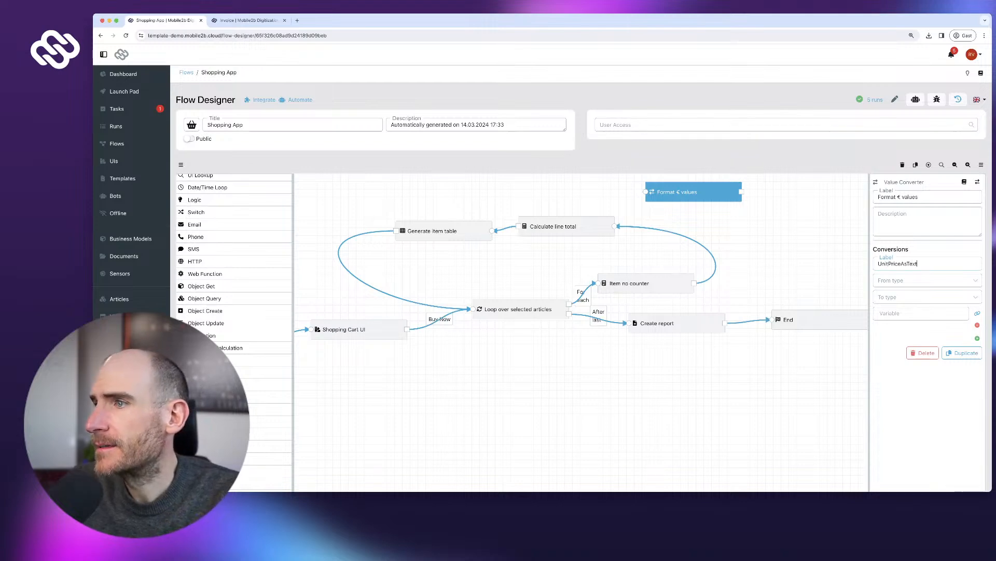
pyautogui.press('Tab')
pyautogui.press('Down')
pyautogui.press('Return')
pyautogui.press('Tab')
pyautogui.press('Return')
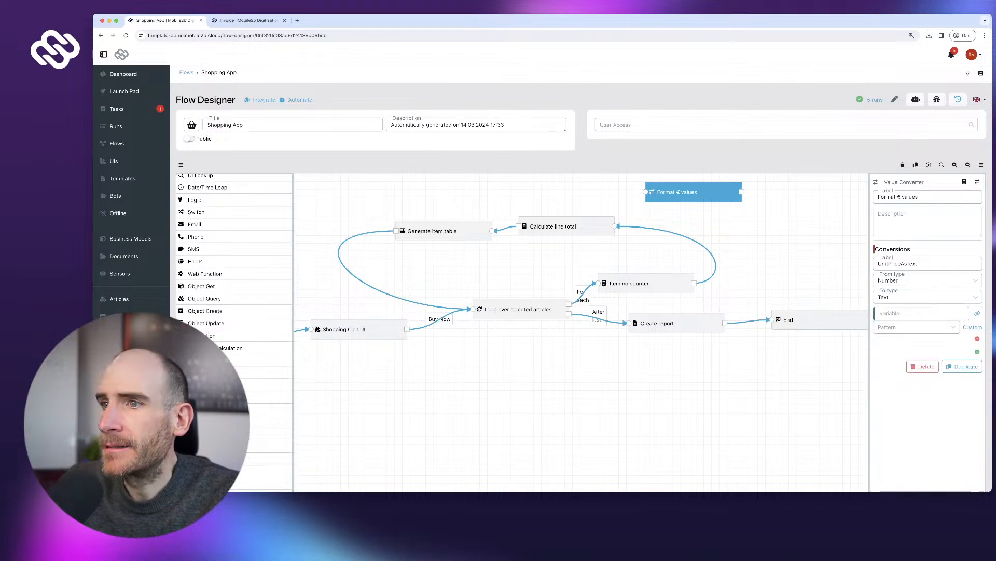
# - Feed UnitPriceAsText from the article's Price per unit using the 0.00 € format
pyautogui.scroll(5, 234, 259)
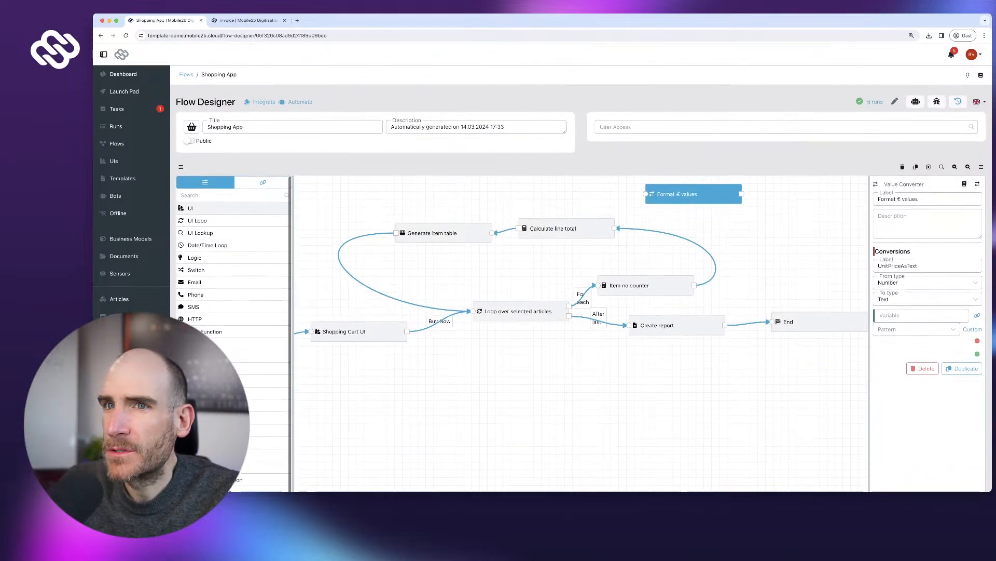
pyautogui.click(262, 182)
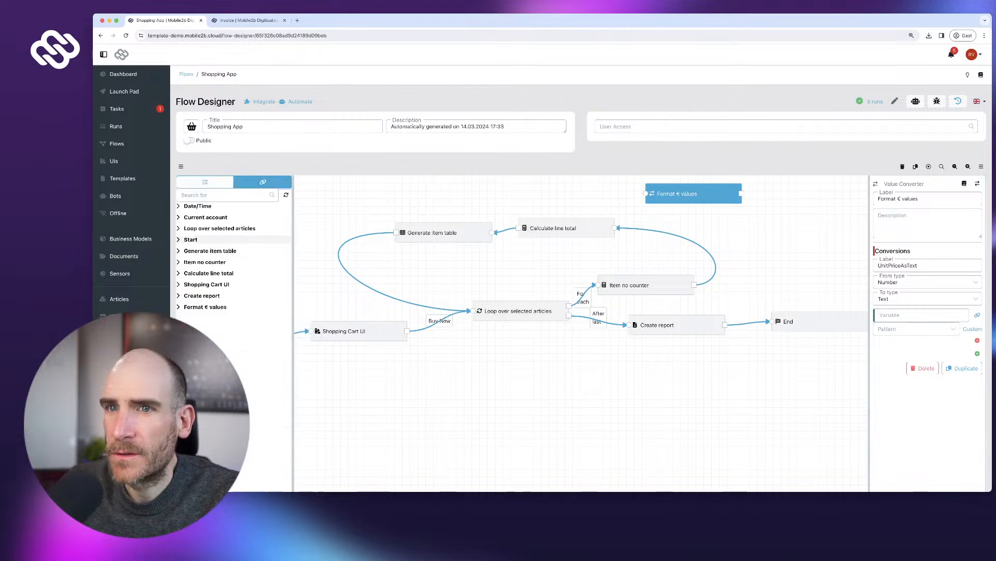
pyautogui.click(219, 229)
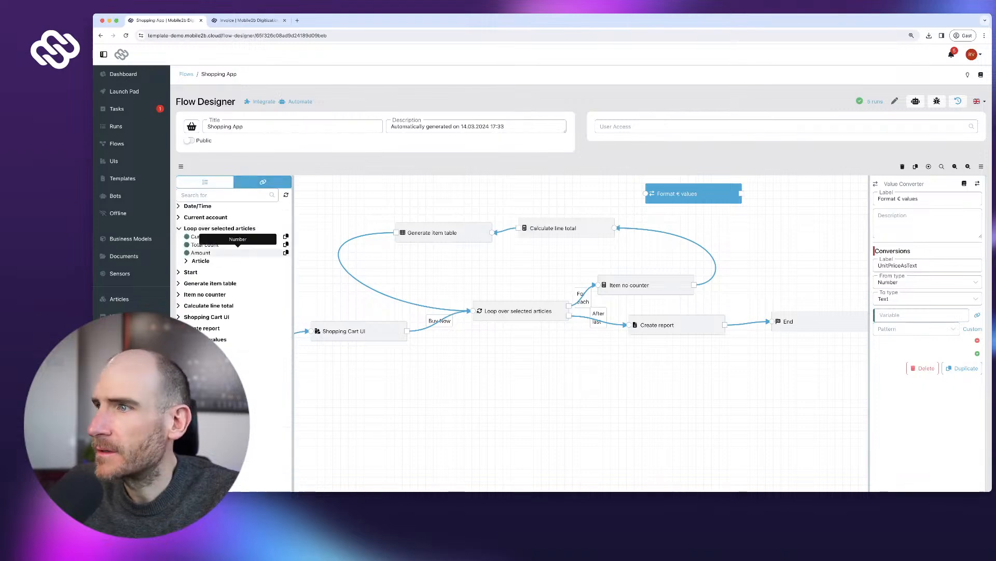
pyautogui.click(200, 261)
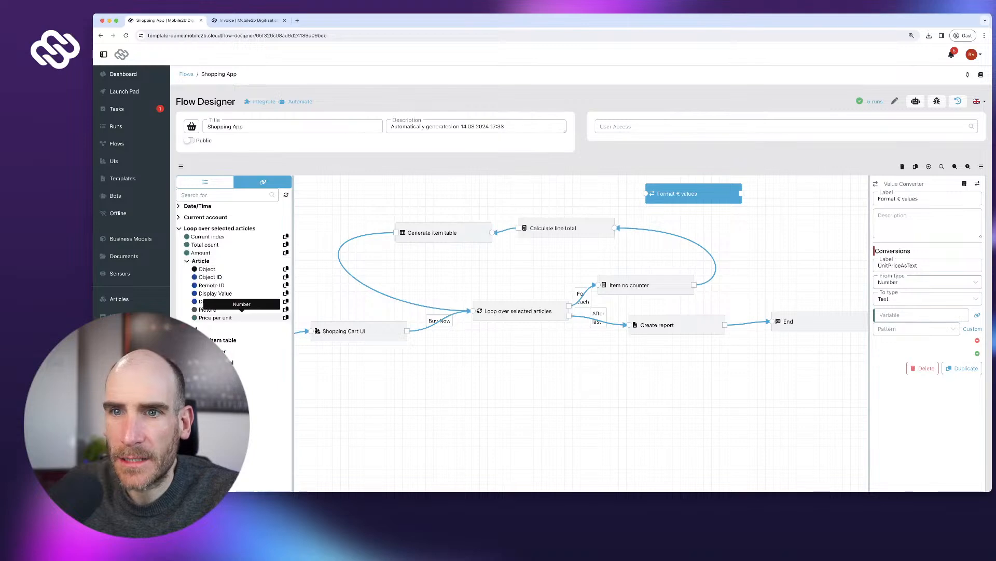
pyautogui.click(285, 318)
pyautogui.click(922, 315)
pyautogui.press('super+v')
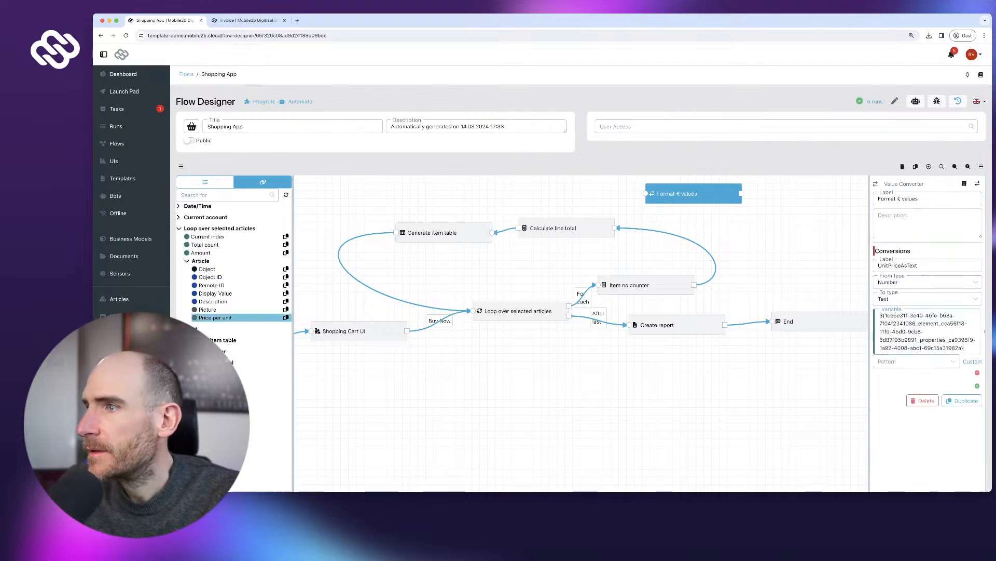
pyautogui.click(916, 337)
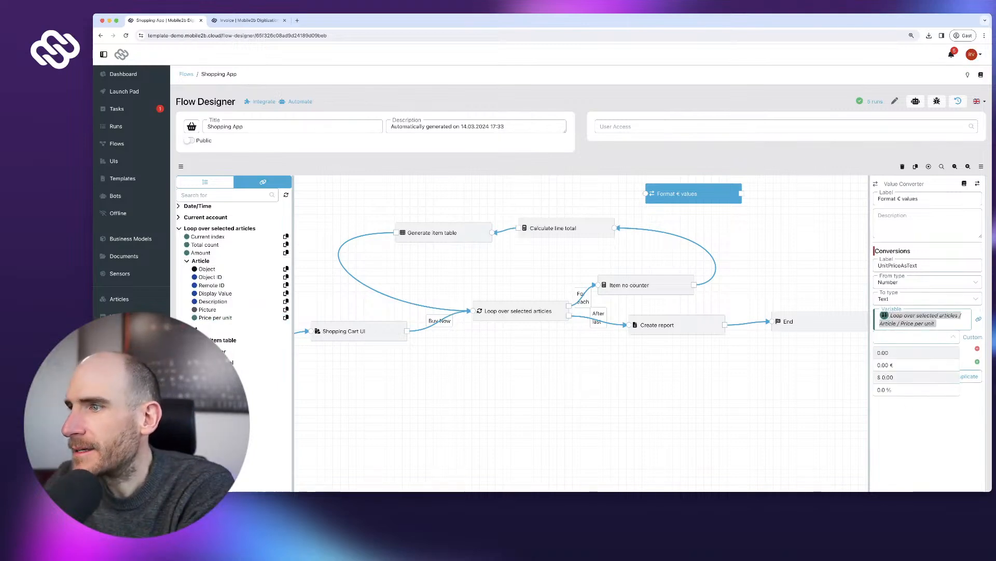
pyautogui.click(884, 365)
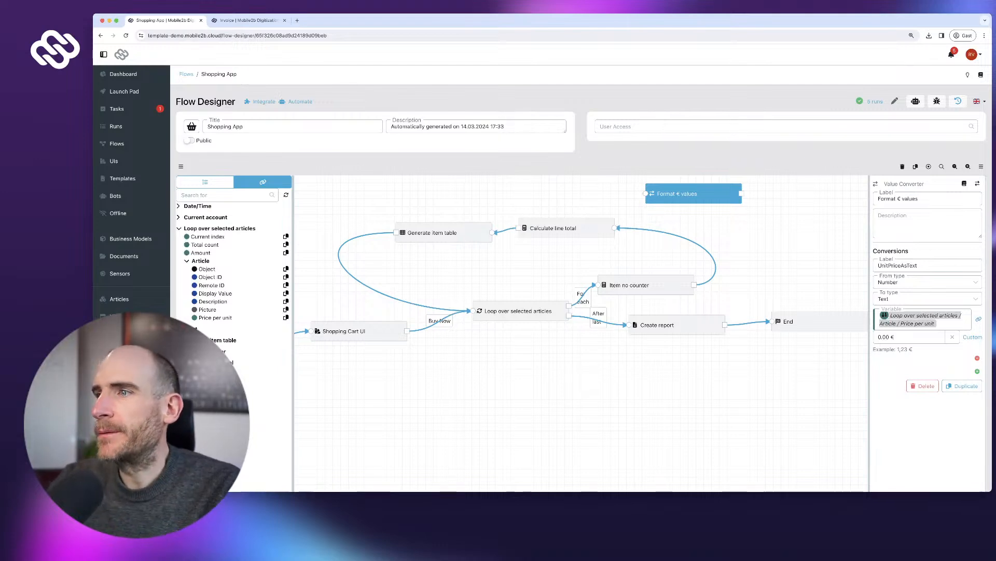
pyautogui.click(972, 337)
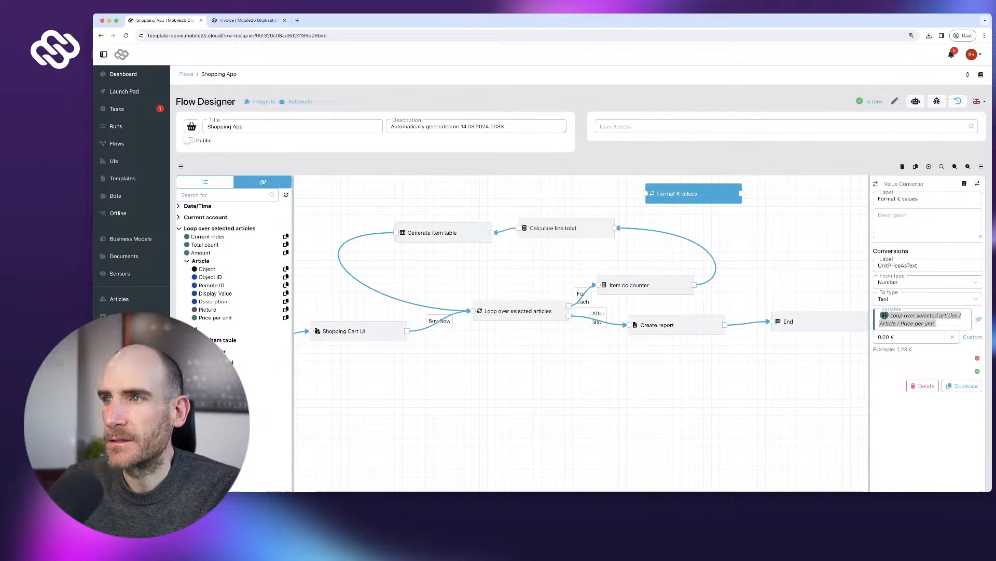
pyautogui.scroll(-1, 581, 332)
pyautogui.click(977, 354)
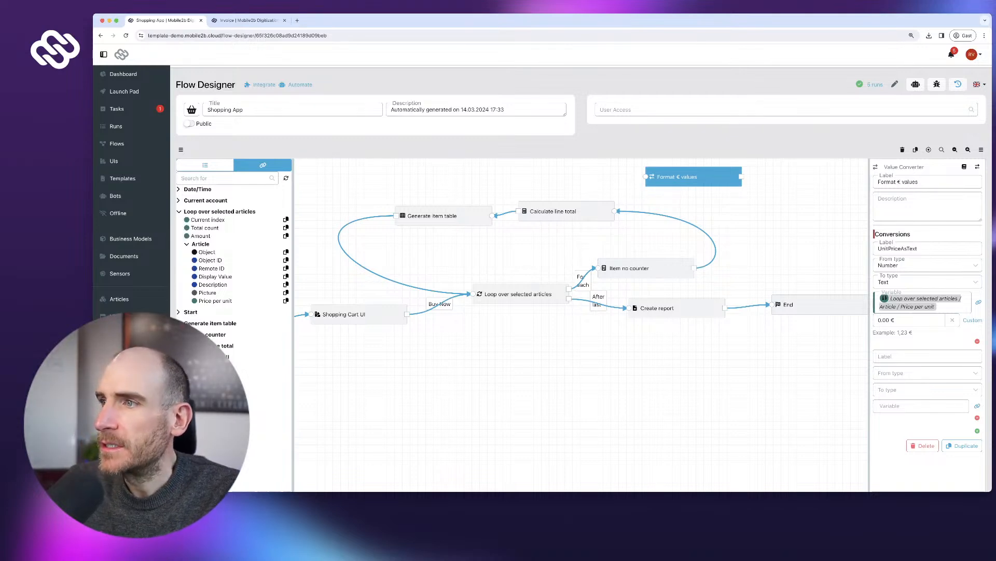
# - Add a TotalAsText conversion from Number to Text
pyautogui.write('Total')
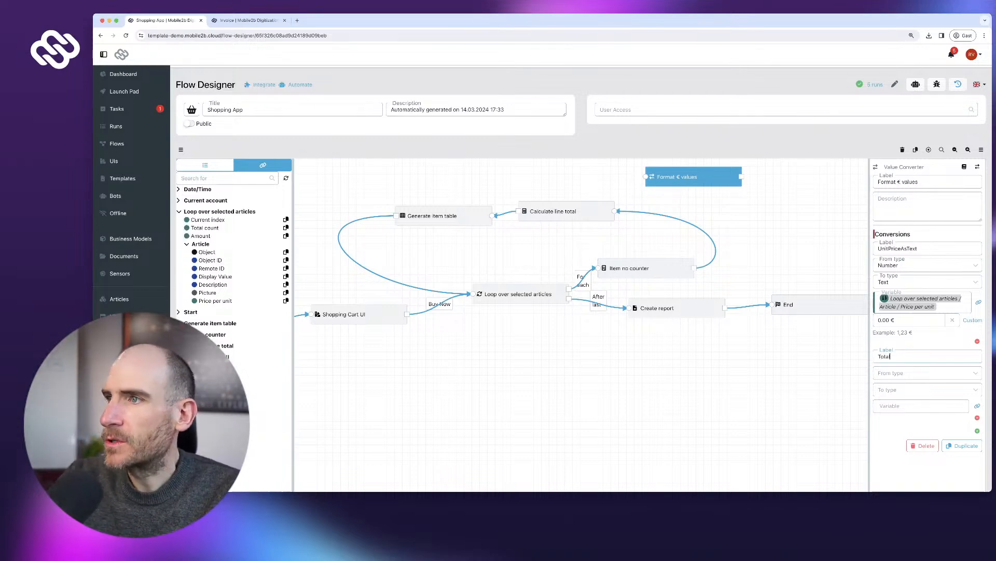
pyautogui.write('AsText')
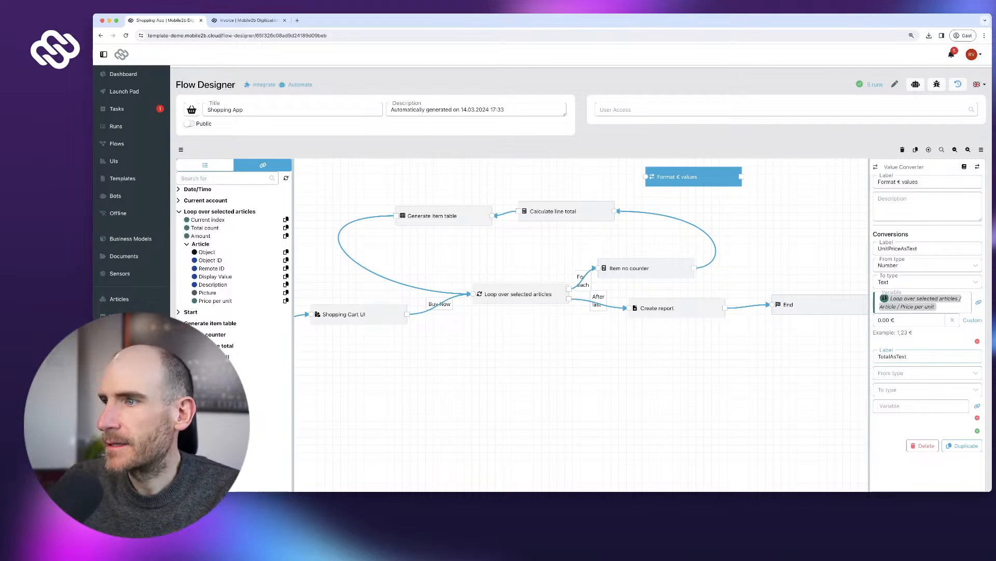
pyautogui.click(923, 372)
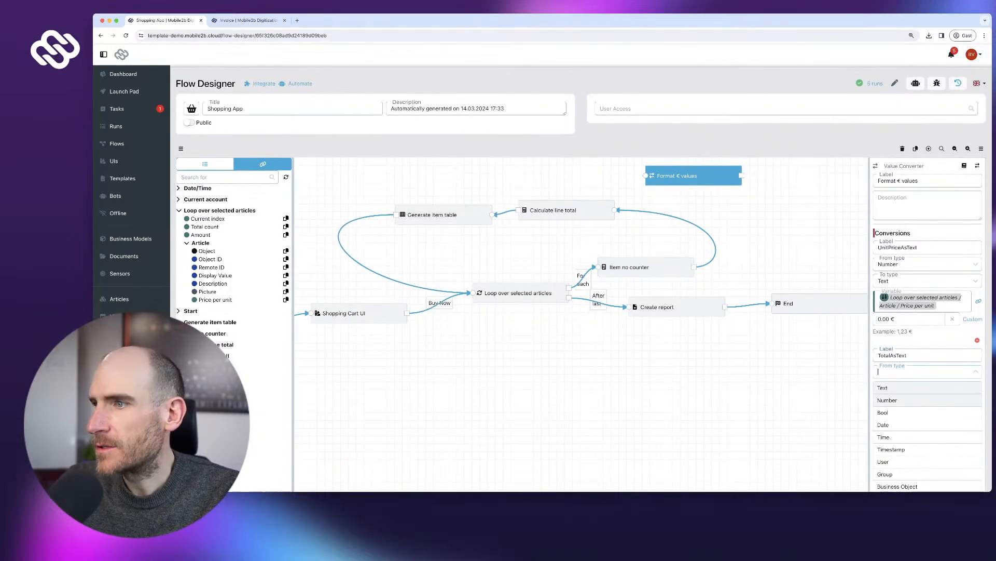
pyautogui.press('Return')
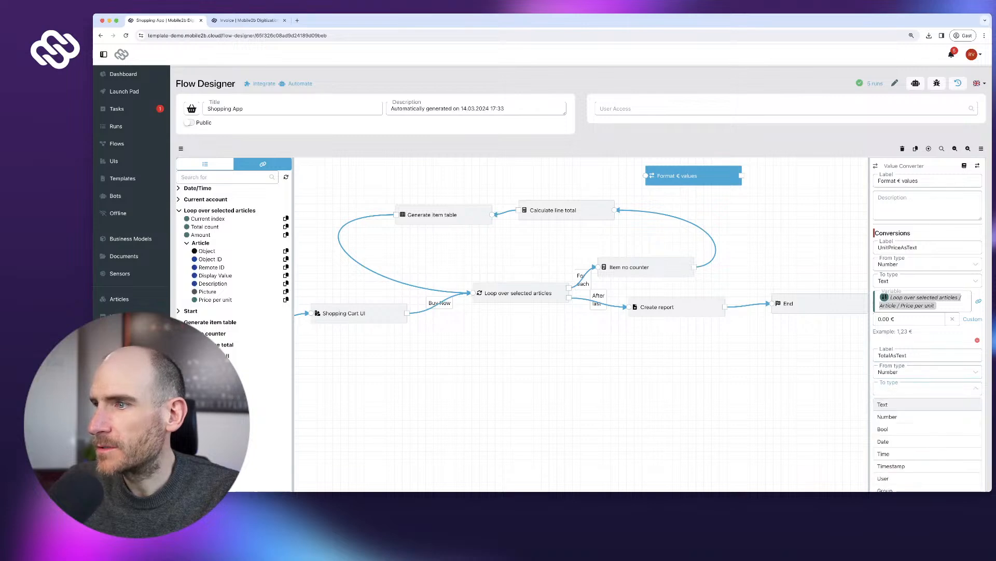
pyautogui.press('Return')
# - Feed TotalAsText from Calculate line total's Result with the 0.00 € format
pyautogui.moveTo(566, 210); pyautogui.dragTo(646, 219)
pyautogui.moveTo(693, 176); pyautogui.dragTo(571, 182)
pyautogui.click(646, 219)
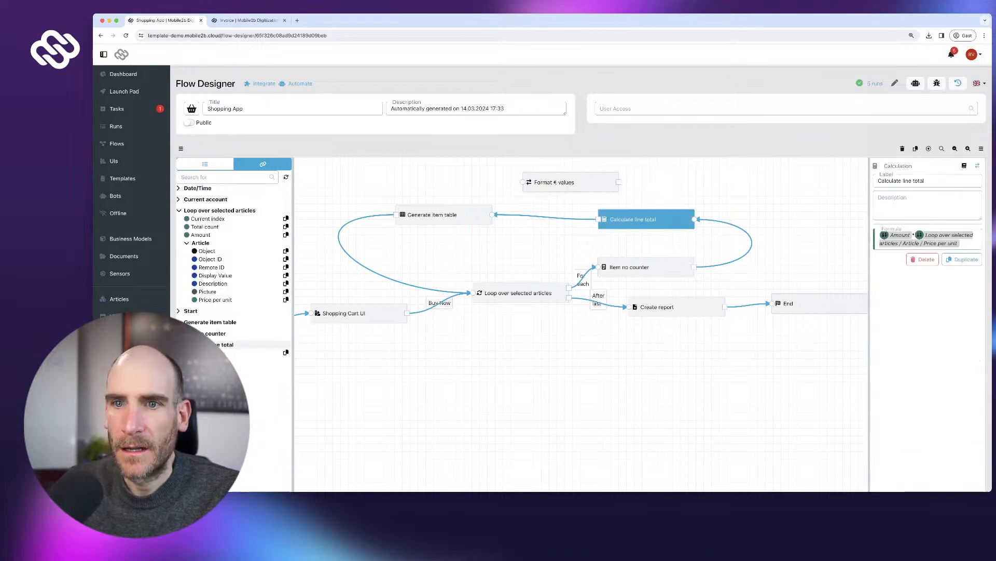
pyautogui.click(286, 352)
pyautogui.click(571, 182)
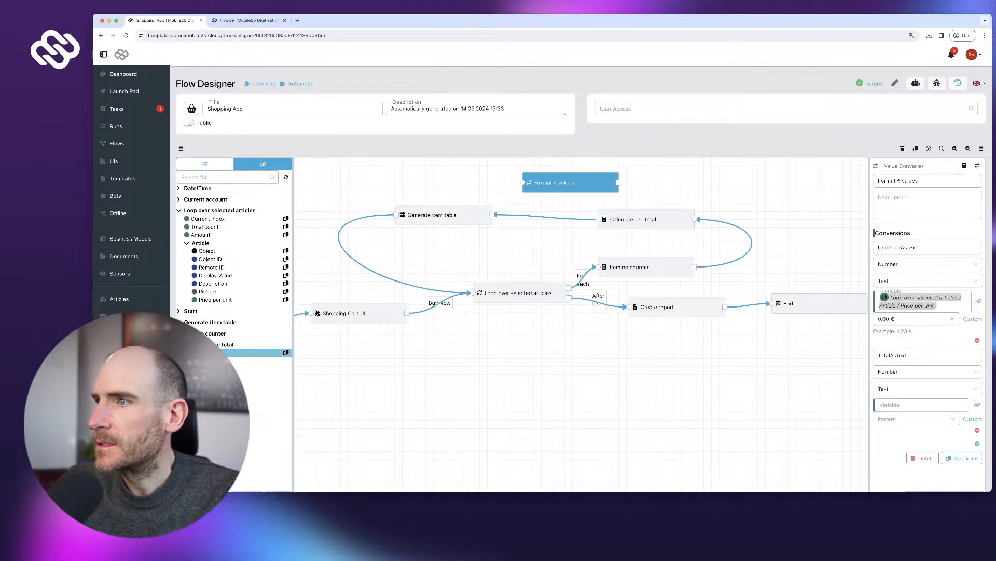
pyautogui.click(921, 405)
pyautogui.hotkey('ctrl', 'v')
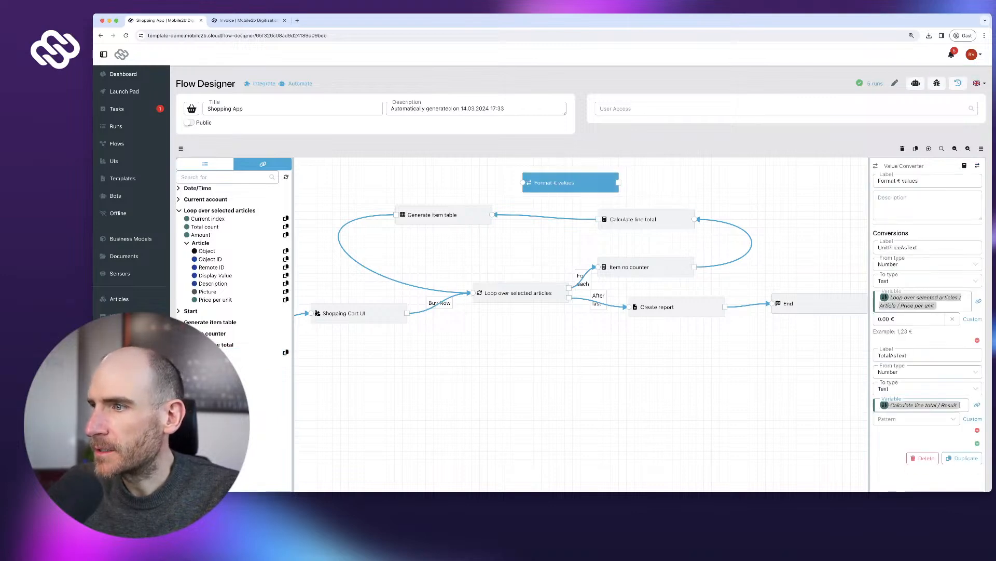
pyautogui.click(915, 419)
pyautogui.click(914, 446)
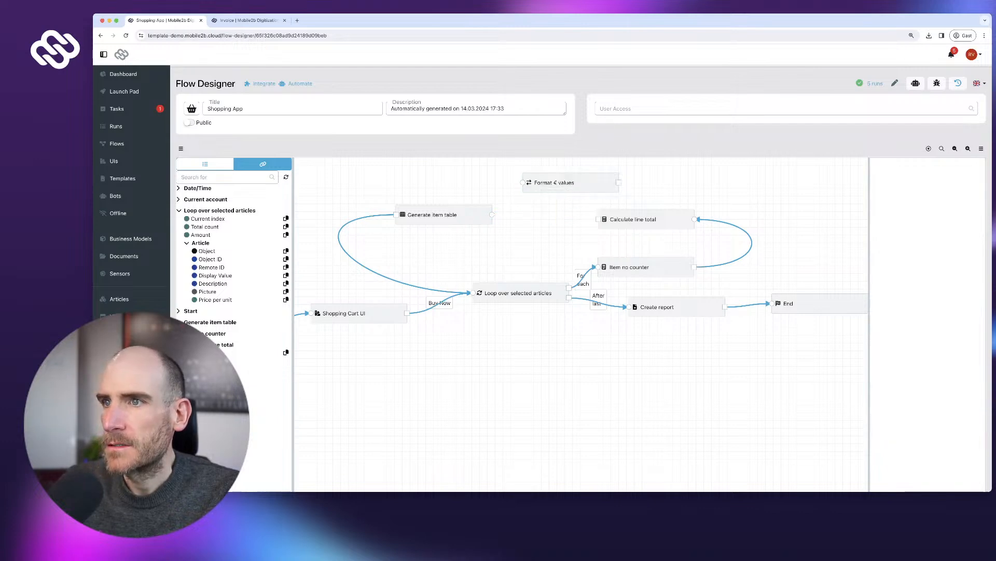
# - Link Calculate line total into Format € values, then into Generate item table
pyautogui.moveTo(640, 219); pyautogui.dragTo(677, 198)
pyautogui.moveTo(570, 182); pyautogui.dragTo(552, 182)
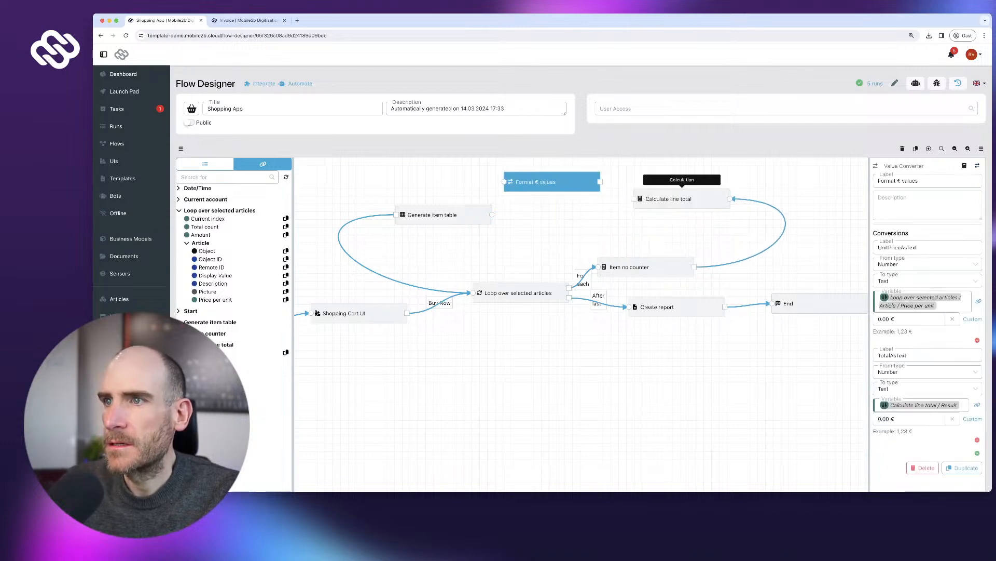
pyautogui.moveTo(634, 198); pyautogui.dragTo(501, 181)
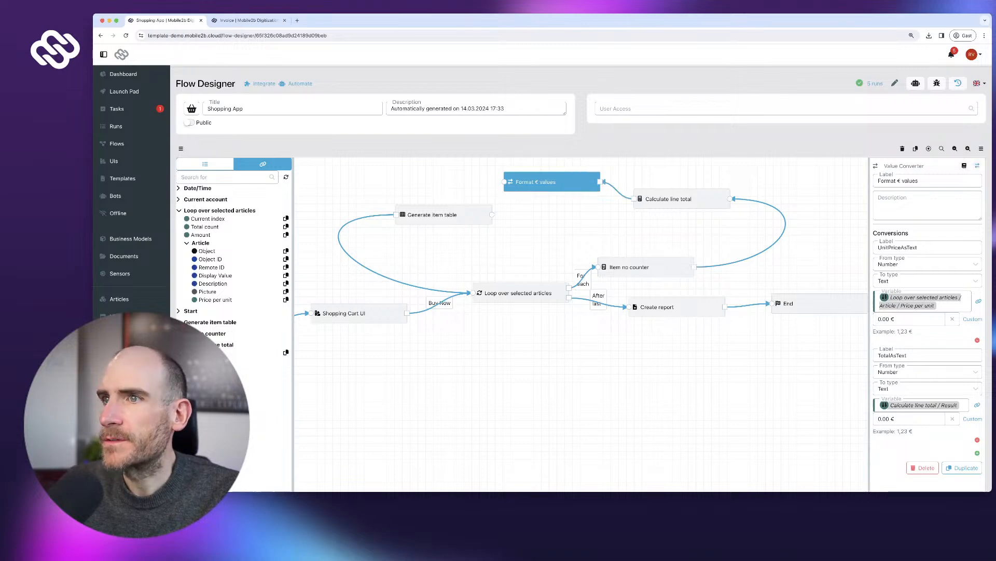
pyautogui.moveTo(504, 182); pyautogui.dragTo(492, 214)
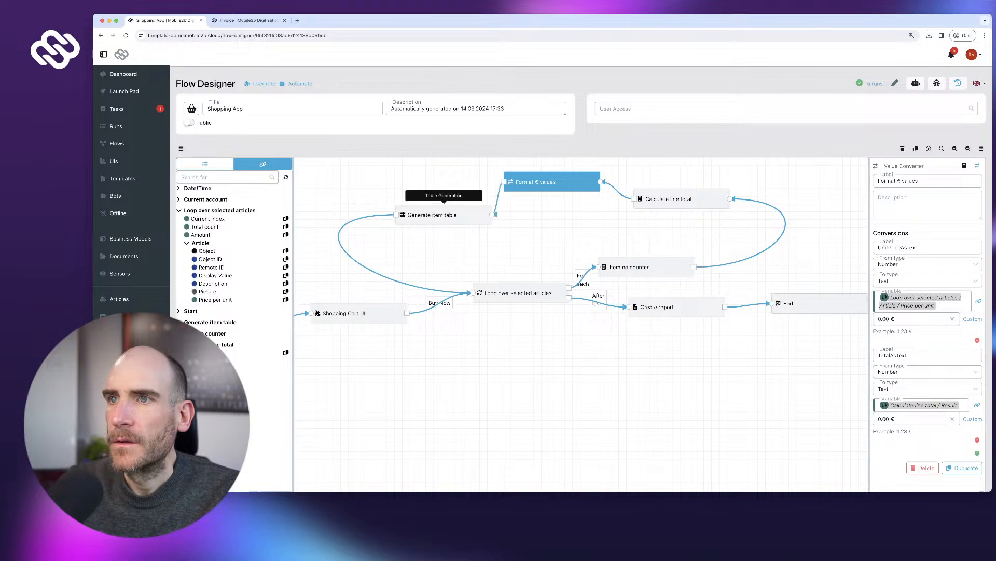
pyautogui.click(444, 214)
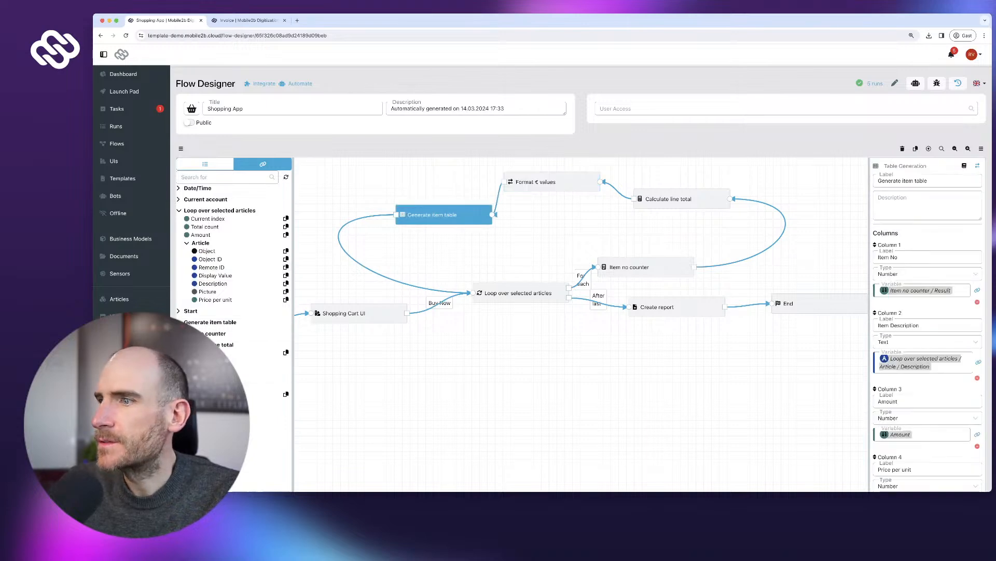
# - Reposition the Format € values node and bring up Generate item table's settings
pyautogui.scroll(-3, 582, 275)
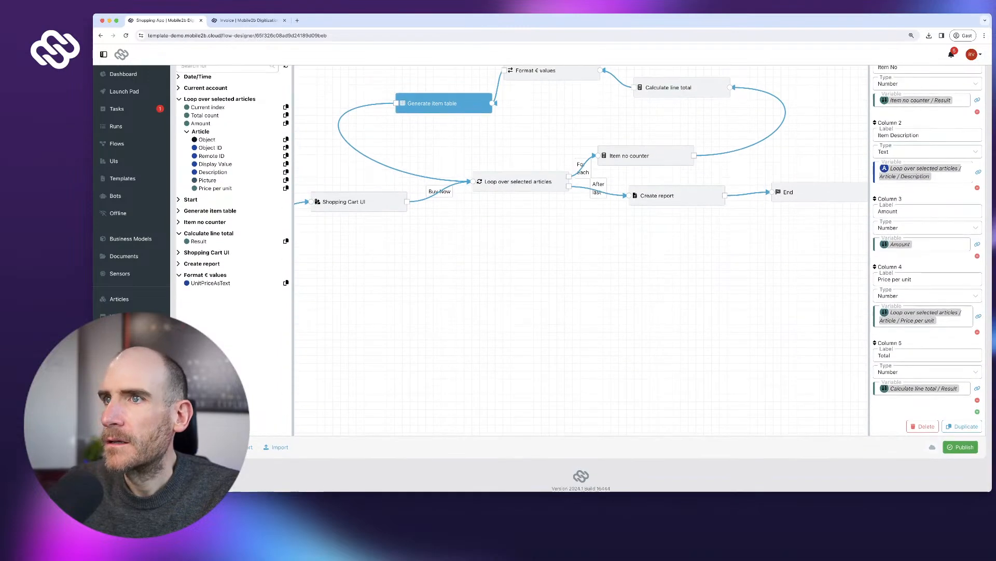
pyautogui.moveTo(535, 71); pyautogui.dragTo(571, 91)
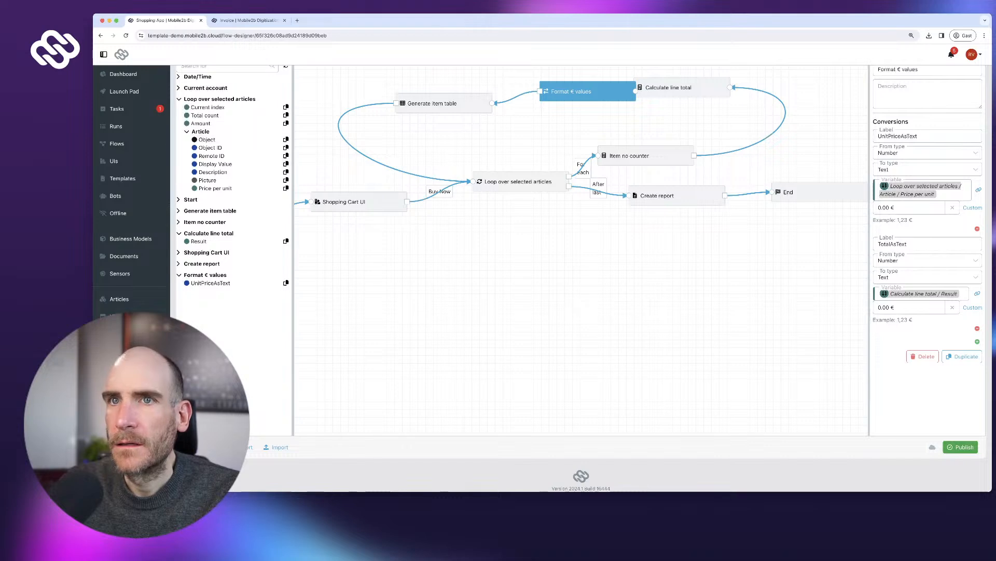
pyautogui.scroll(3, 242, 117)
pyautogui.click(206, 166)
pyautogui.click(263, 166)
pyautogui.scroll(-3, 250, 208)
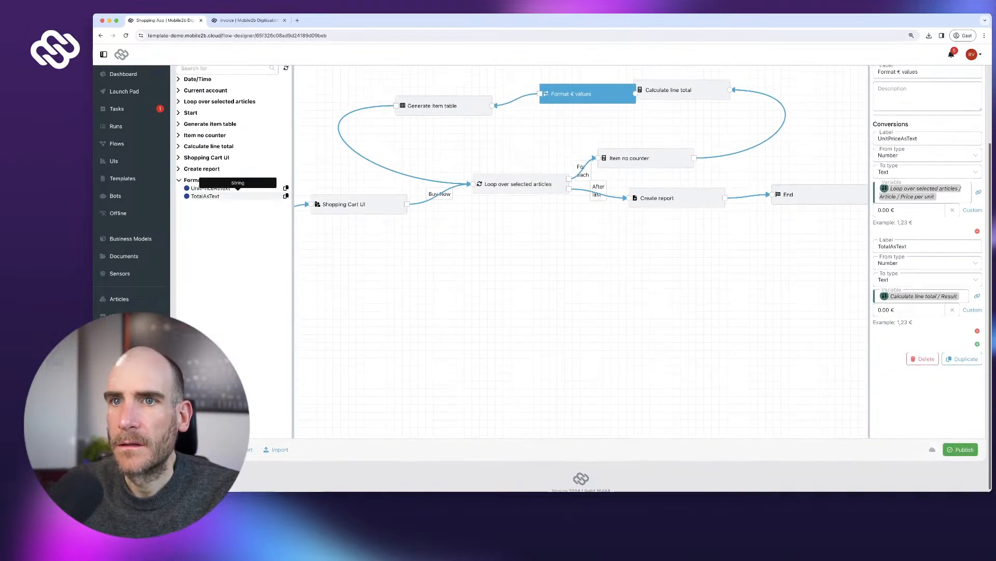
pyautogui.scroll(2, 467, 156)
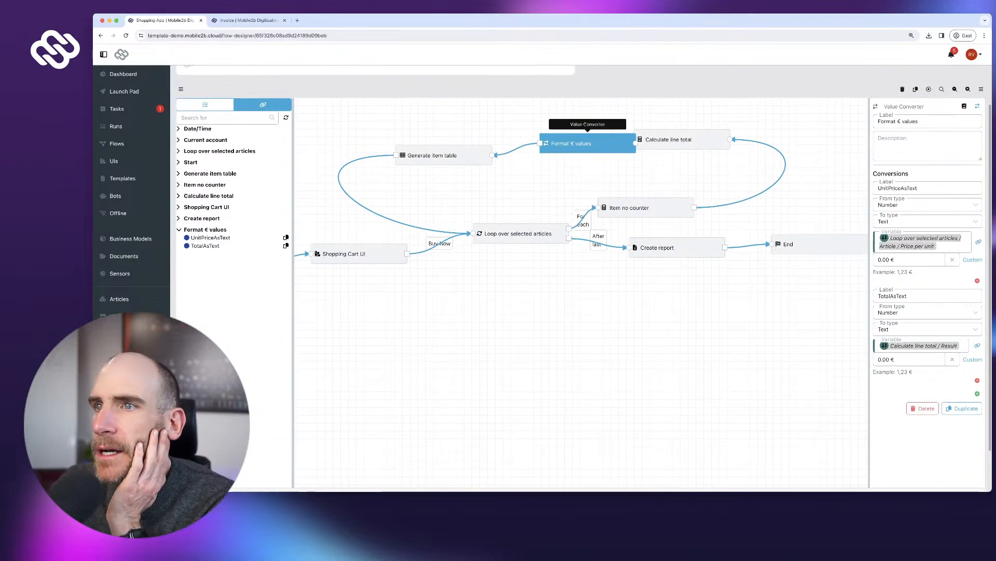
pyautogui.moveTo(588, 144); pyautogui.dragTo(577, 145)
pyautogui.click(443, 155)
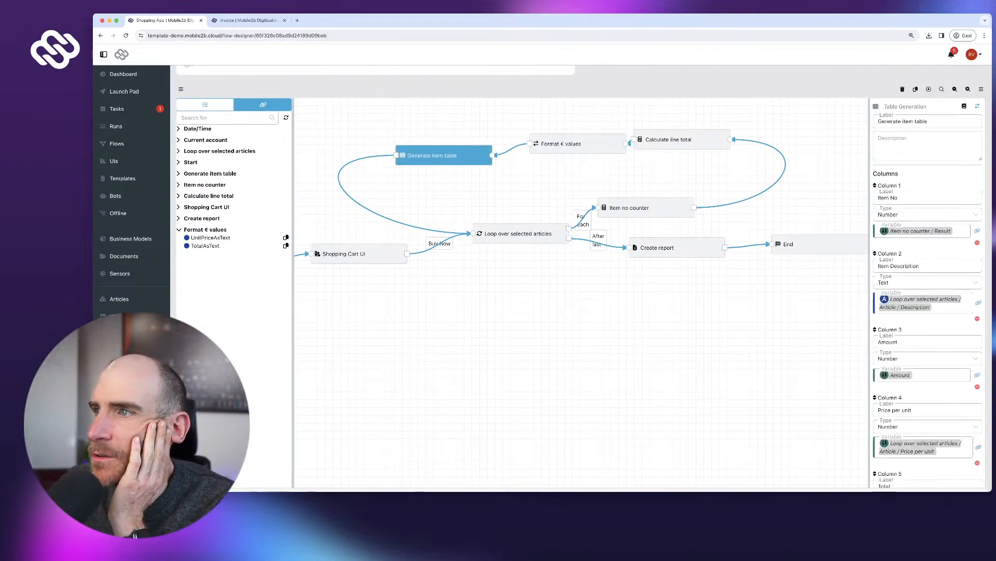
# - Make Column 4 a Text column filled from UnitPriceAsText
pyautogui.scroll(-3, 927, 291)
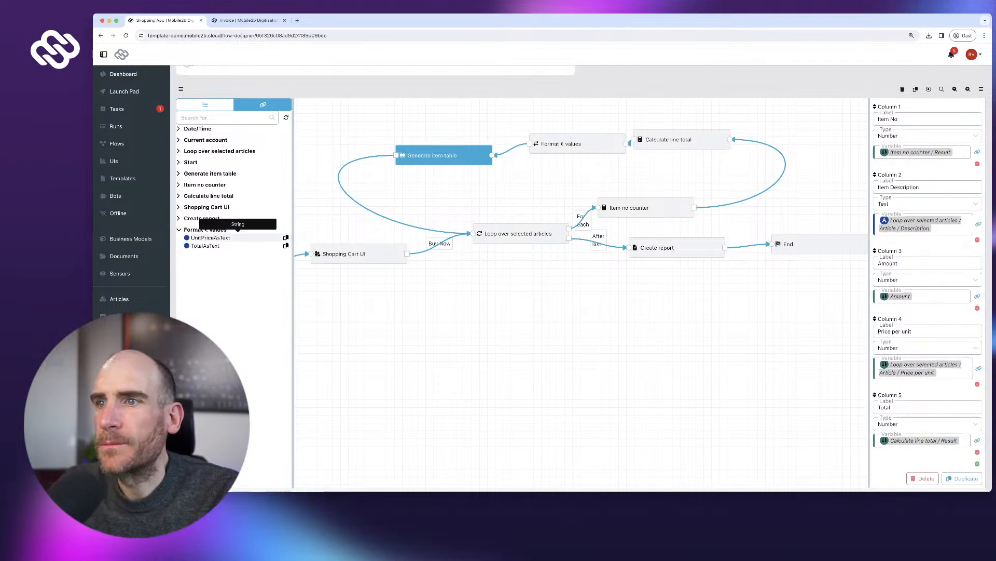
pyautogui.click(229, 237)
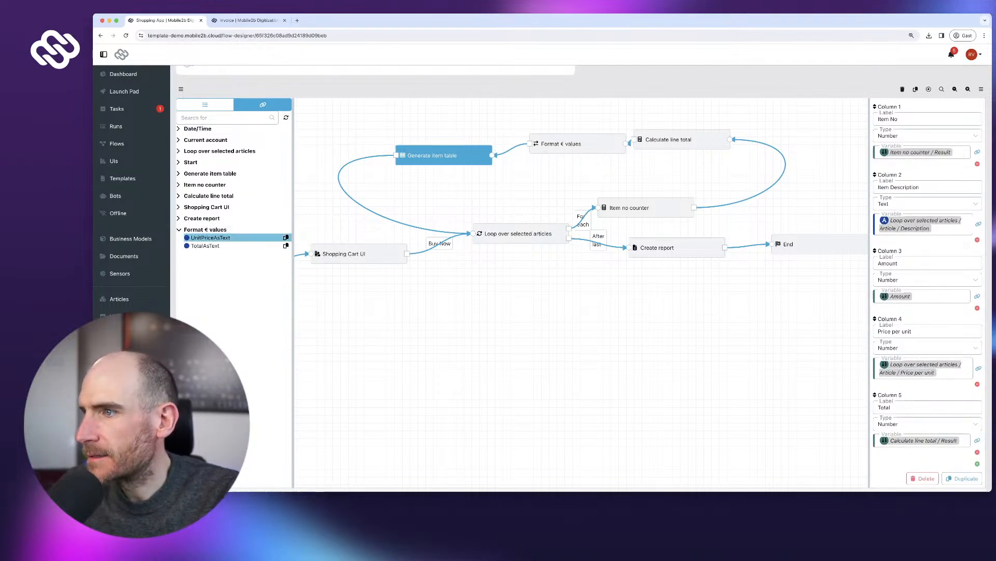
pyautogui.click(898, 348)
pyautogui.click(886, 363)
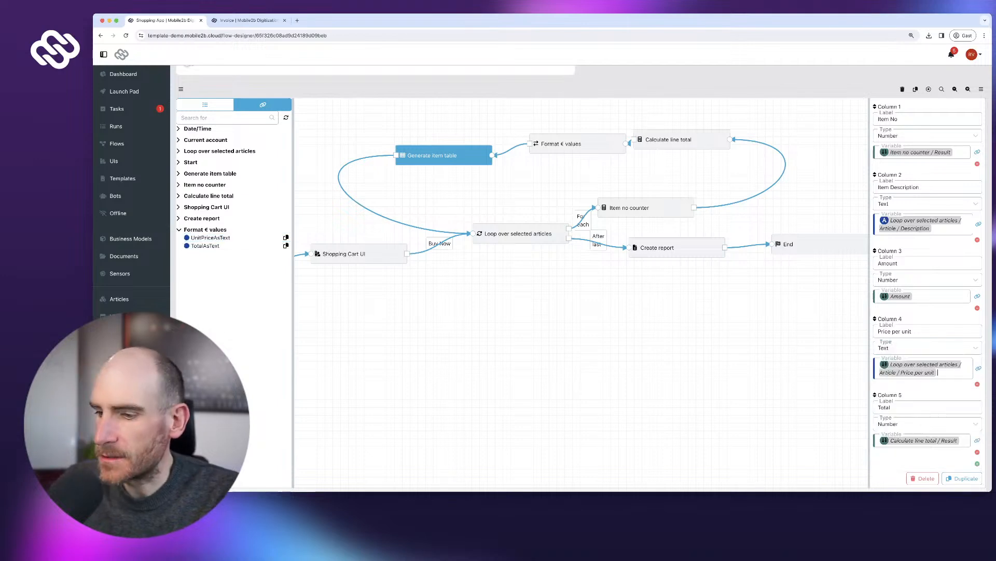
pyautogui.click(948, 372)
pyautogui.press('BackSpace')
pyautogui.write('Format € values / UnitPriceAsText')
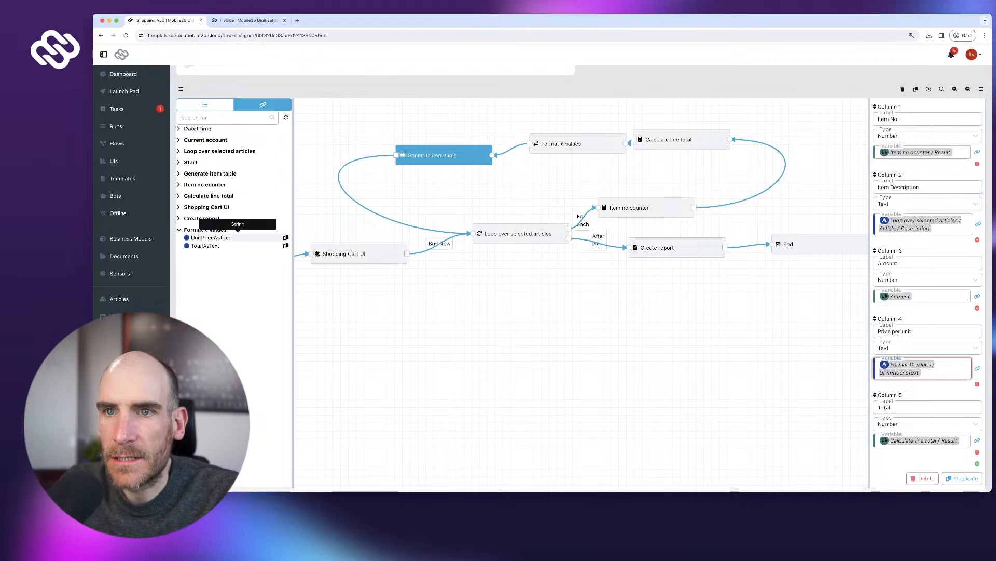
# - Make Column 5 a Text column filled from TotalAsText, then start publishing
pyautogui.click(285, 245)
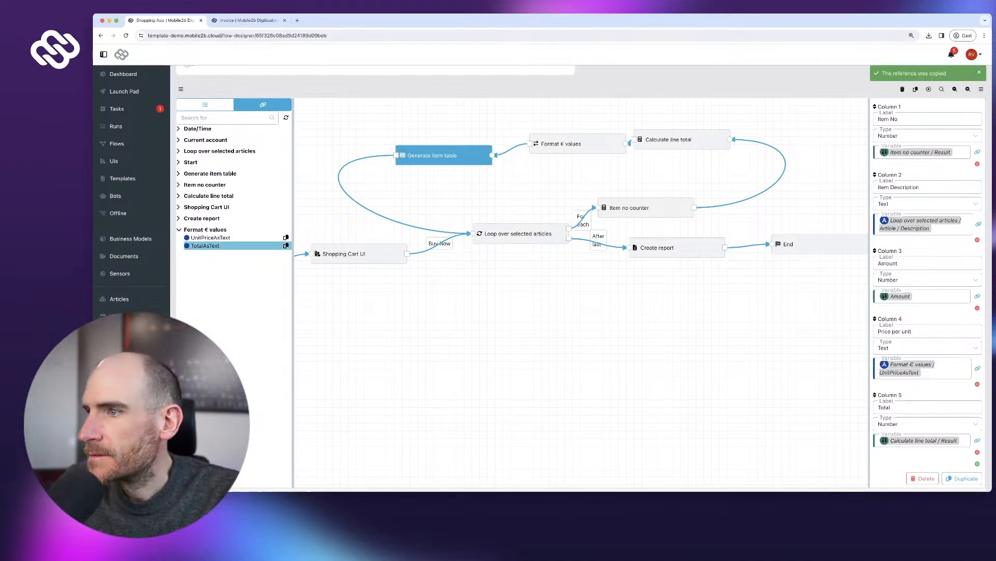
pyautogui.click(927, 424)
pyautogui.click(908, 306)
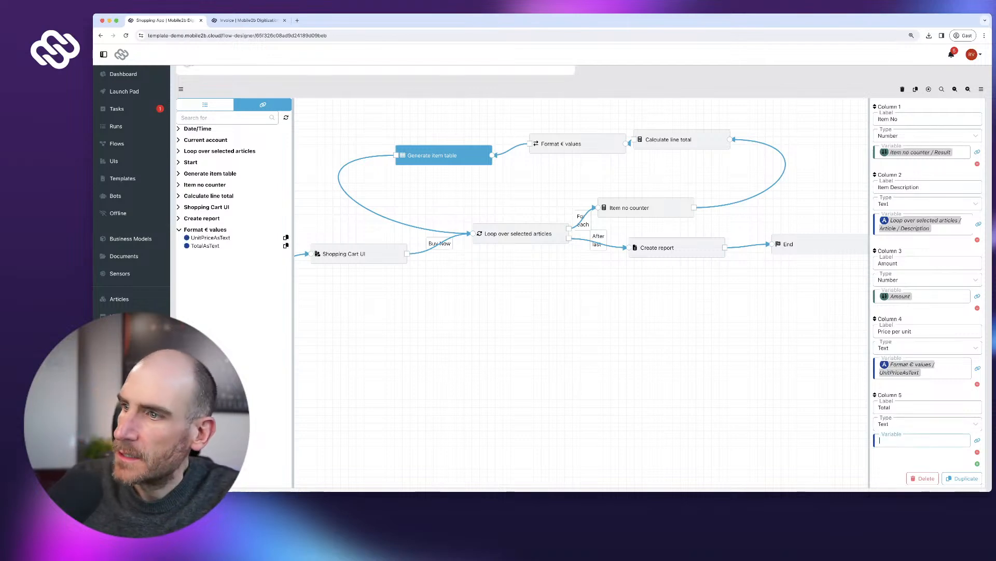
pyautogui.hotkey('ctrl', 'v')
pyautogui.scroll(-2, 923, 433)
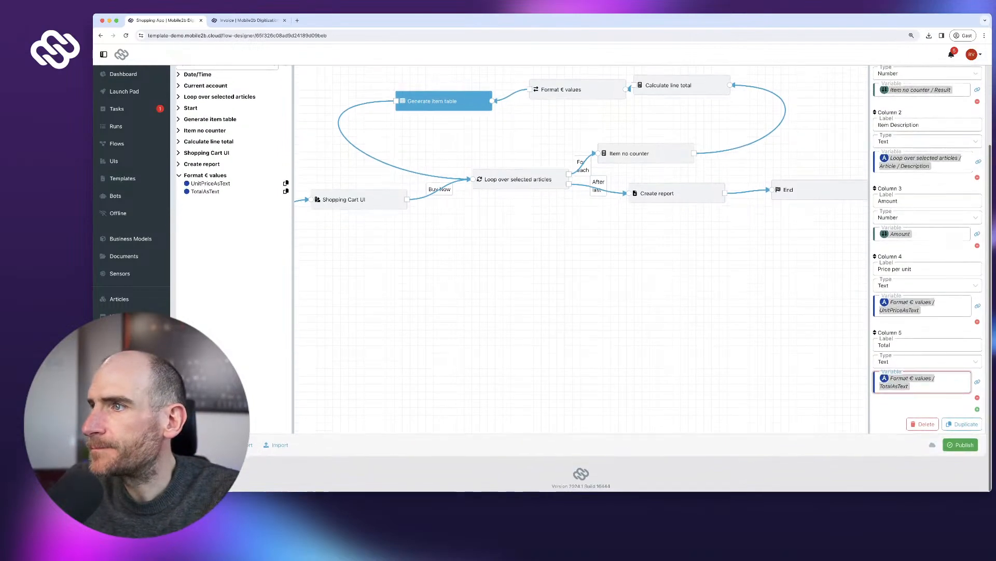
pyautogui.click(961, 447)
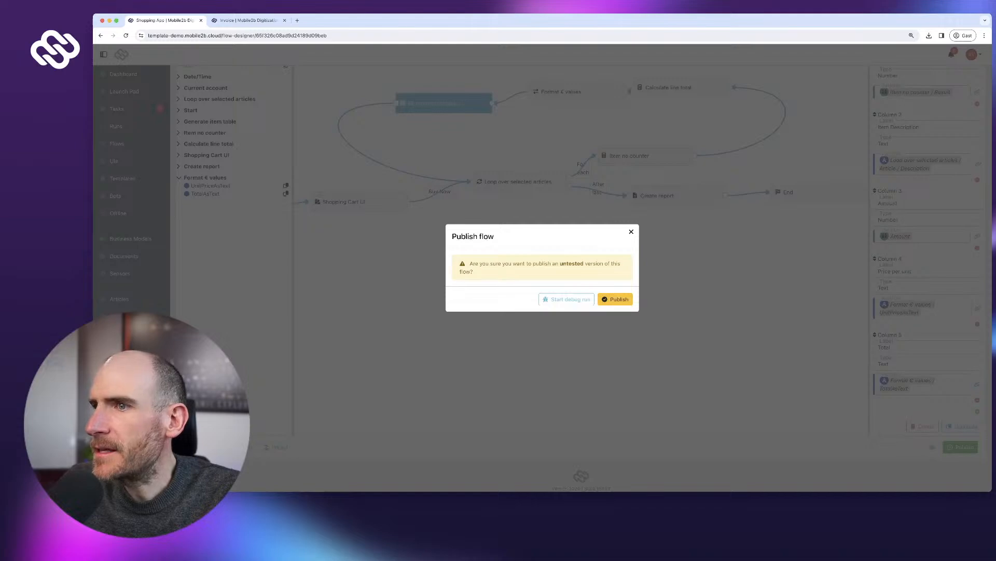
# - Confirm publishing and open the Shopping App flow from the Launch Pad
pyautogui.click(615, 299)
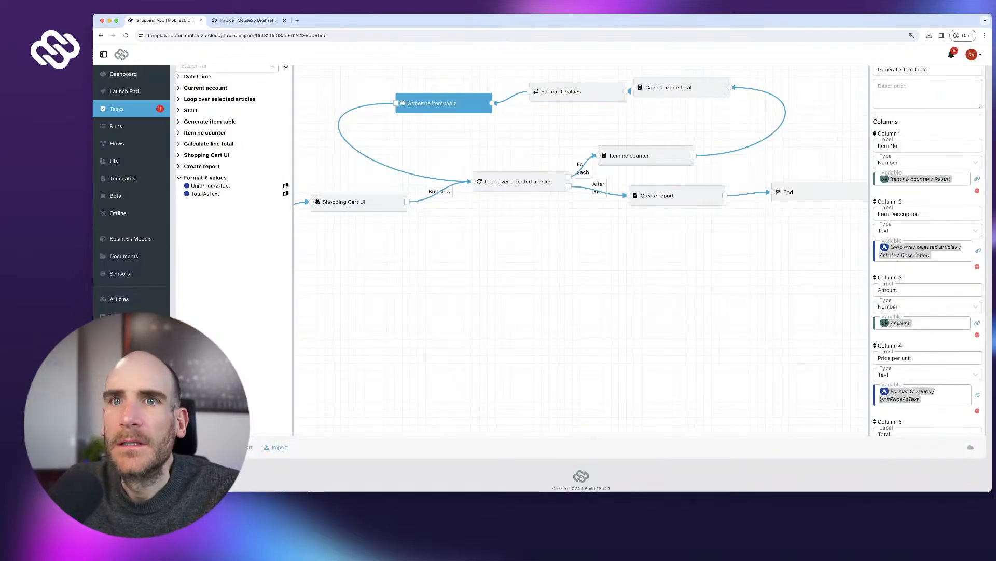
pyautogui.click(124, 91)
pyautogui.click(204, 139)
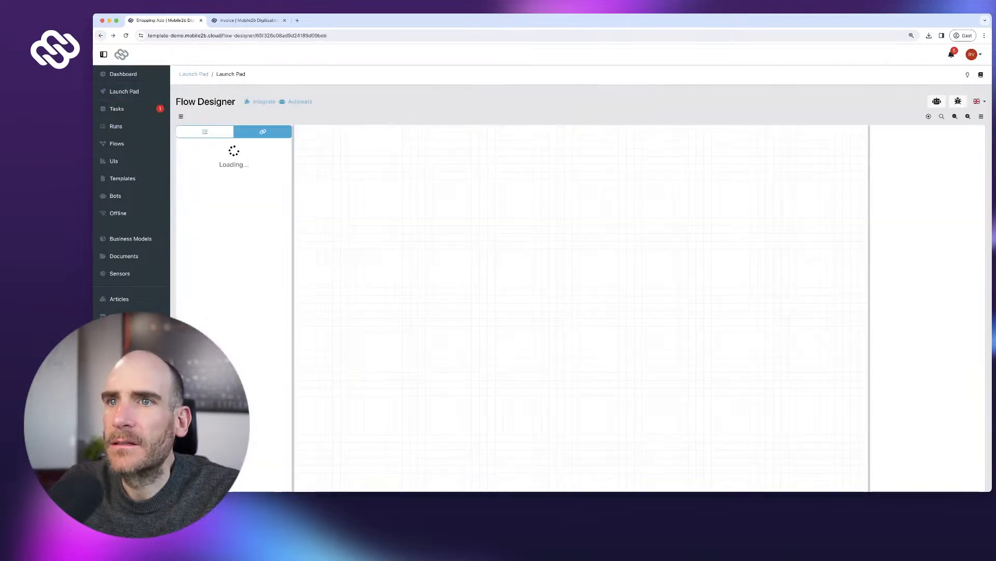
# - Start a debug run ordering 2 Coffee large and check out
pyautogui.click(937, 101)
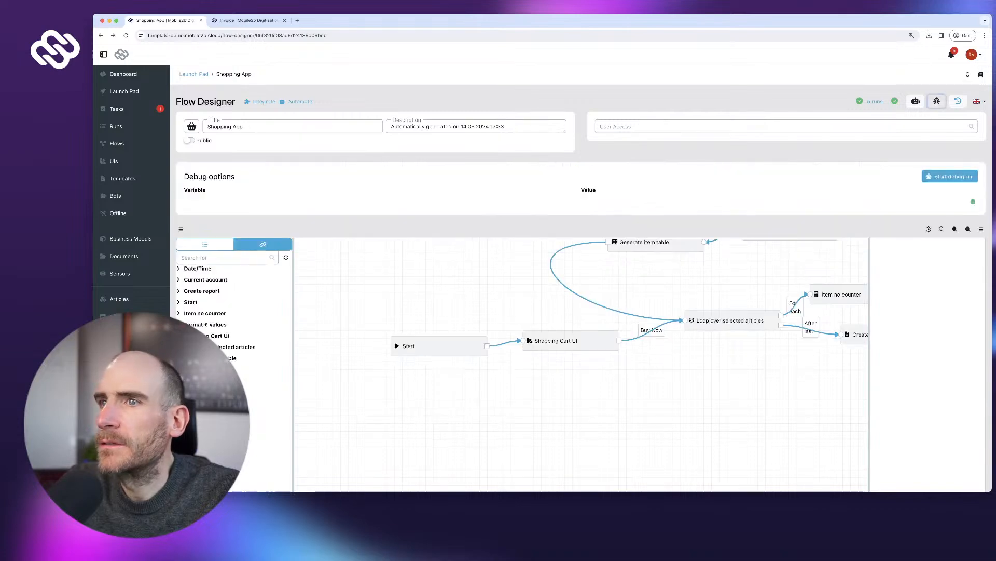
pyautogui.click(949, 176)
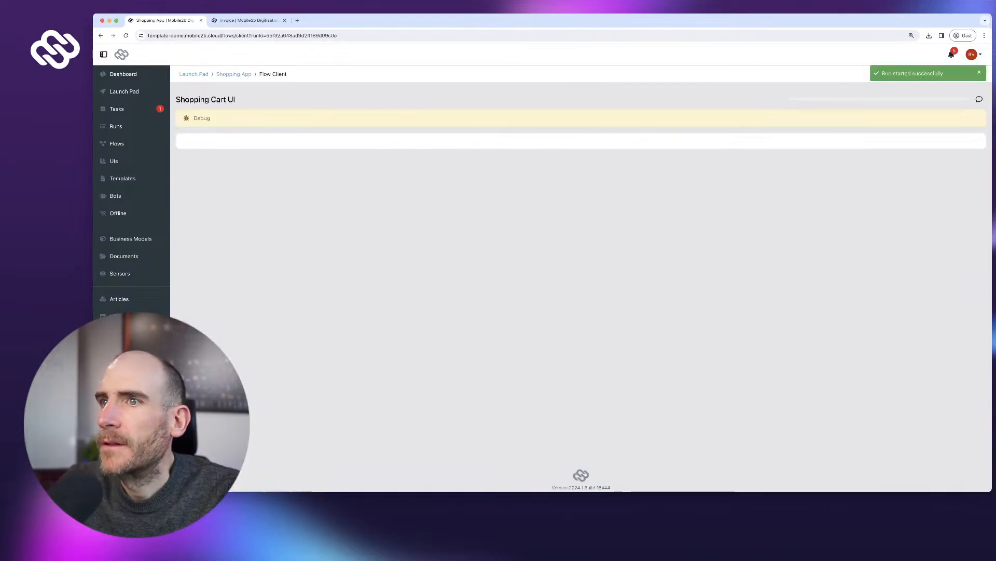
pyautogui.click(381, 210)
pyautogui.click(204, 226)
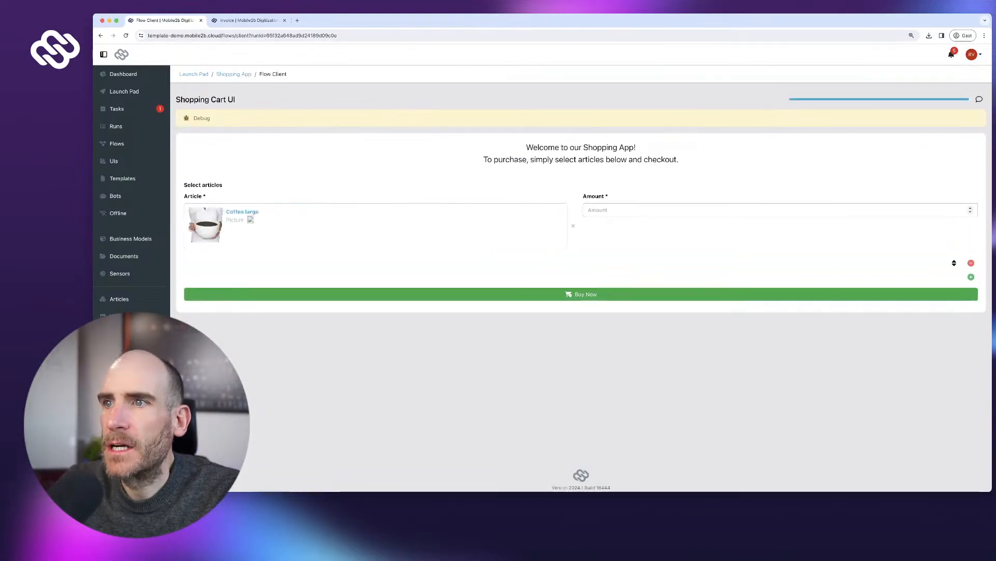
pyautogui.click(581, 294)
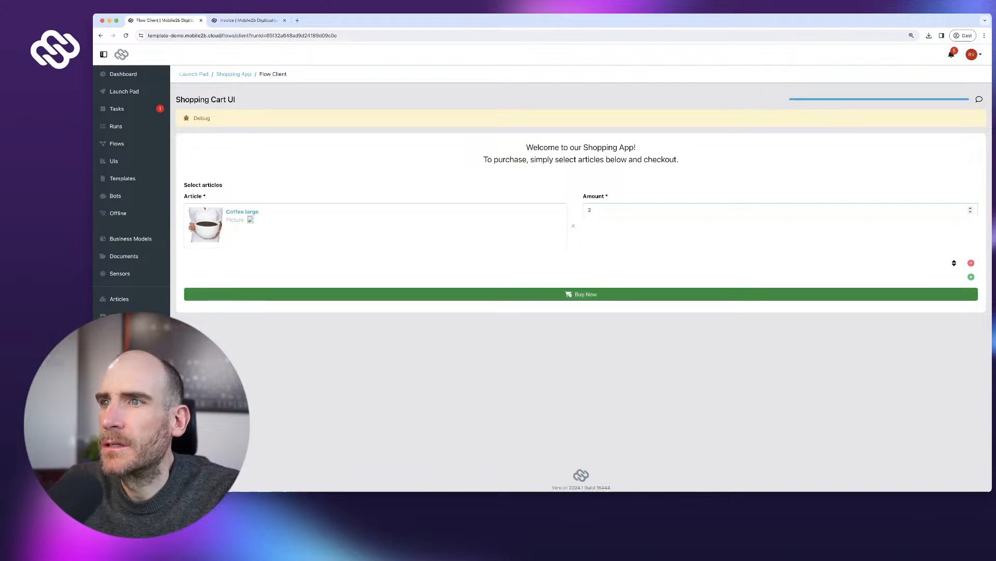
pyautogui.scroll(-5, 581, 280)
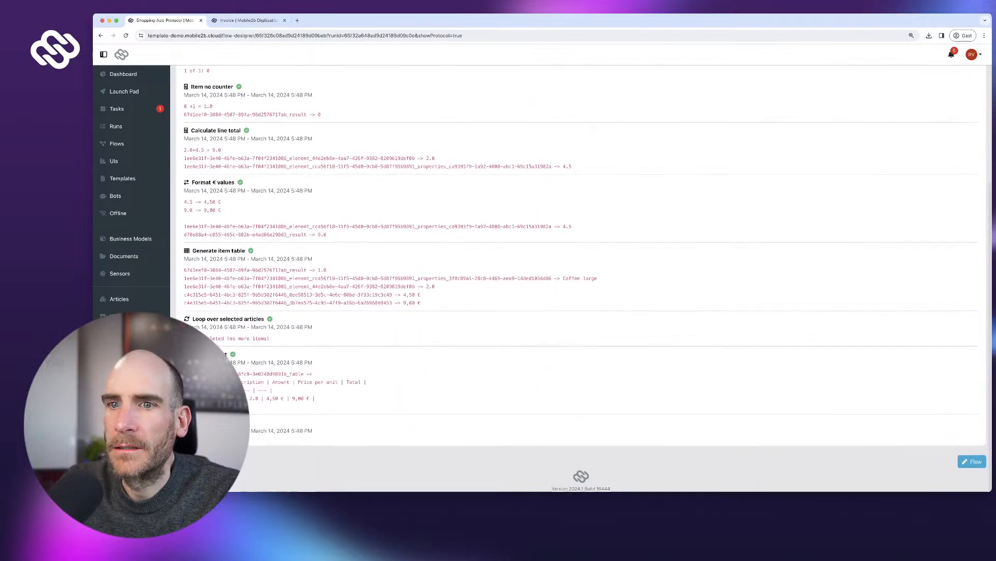
# - Review the generated invoice (4,50 € per unit, 9,00 € total), then return to the Invoice template
pyautogui.scroll(4, 581, 280)
pyautogui.scroll(-4, 581, 281)
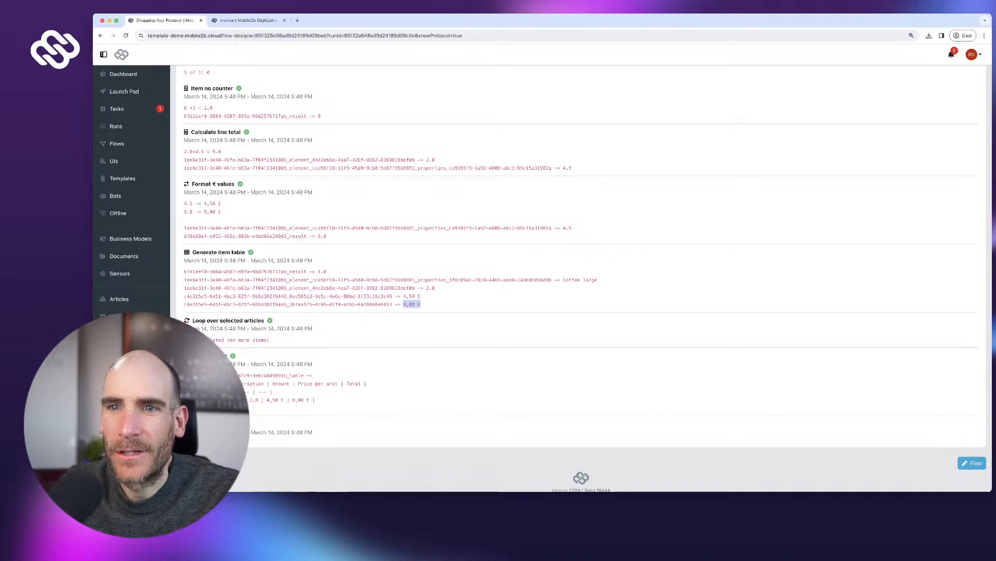
pyautogui.click(210, 424)
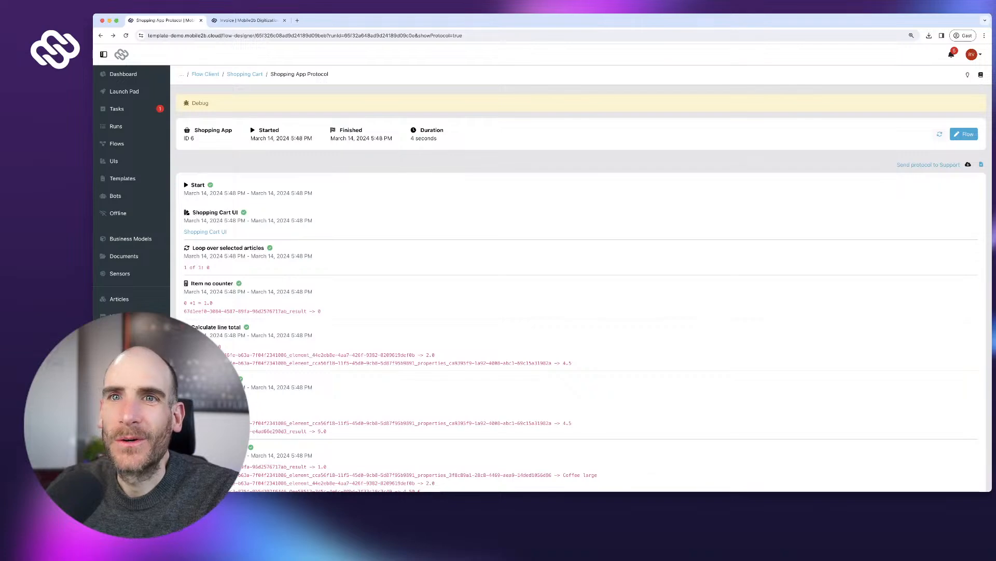
pyautogui.click(117, 143)
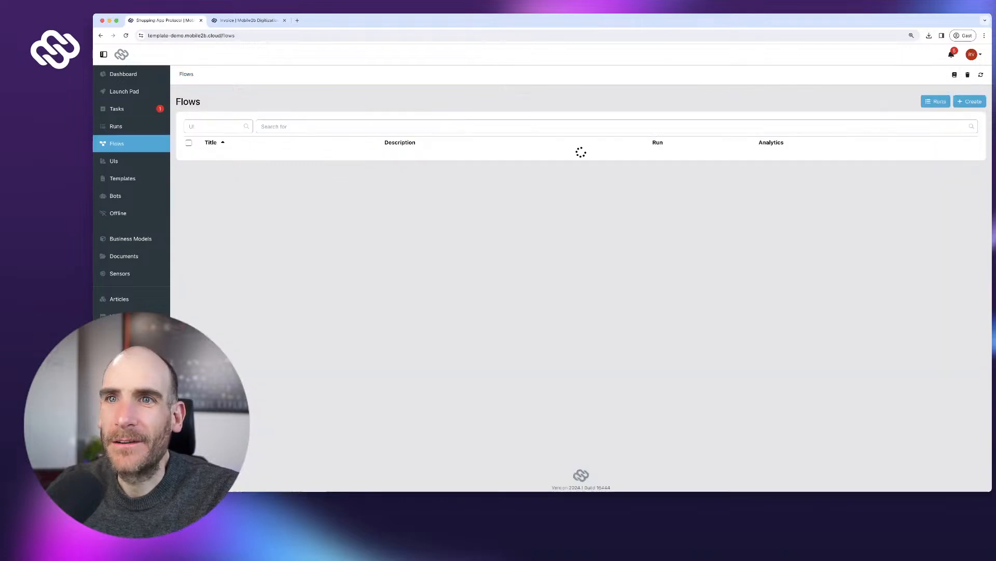
pyautogui.hotkey('ctrl', 'Tab')
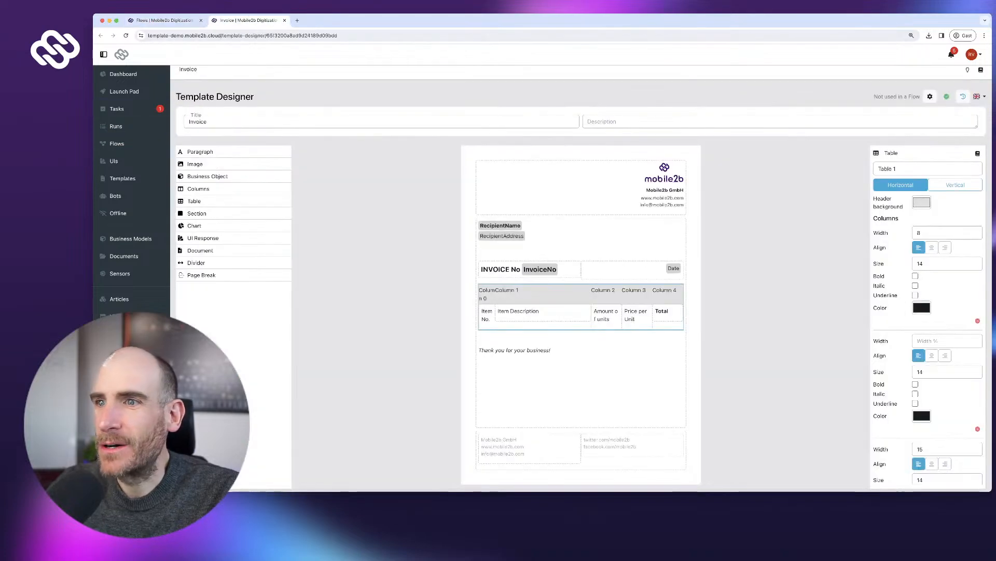
pyautogui.scroll(-1, 581, 277)
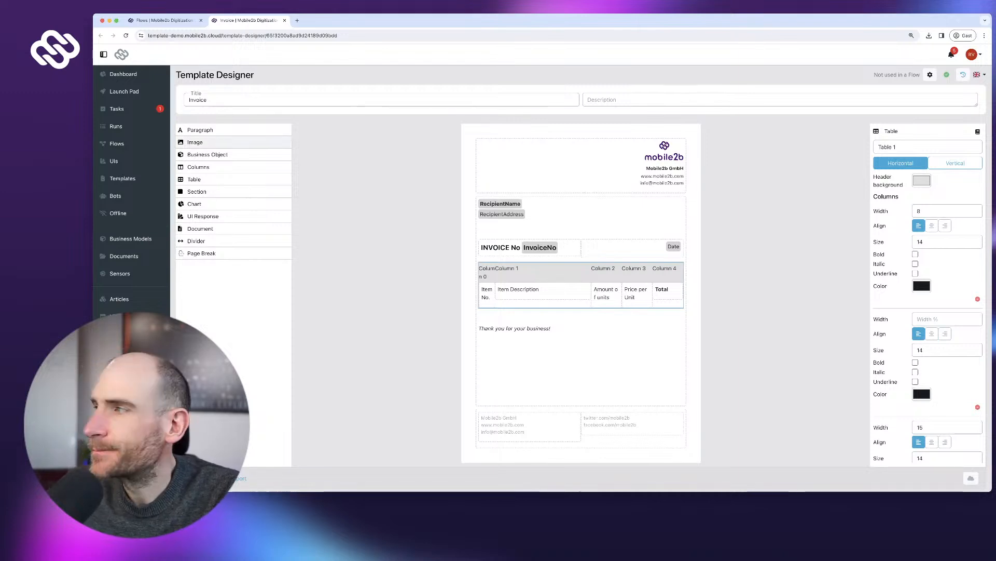
pyautogui.moveTo(200, 130); pyautogui.dragTo(571, 330)
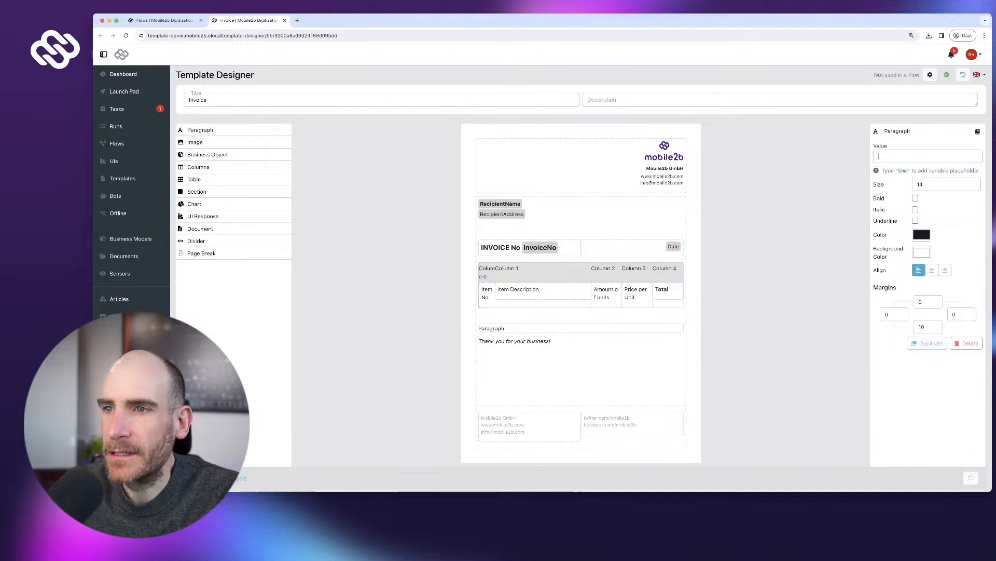
pyautogui.write('Total')
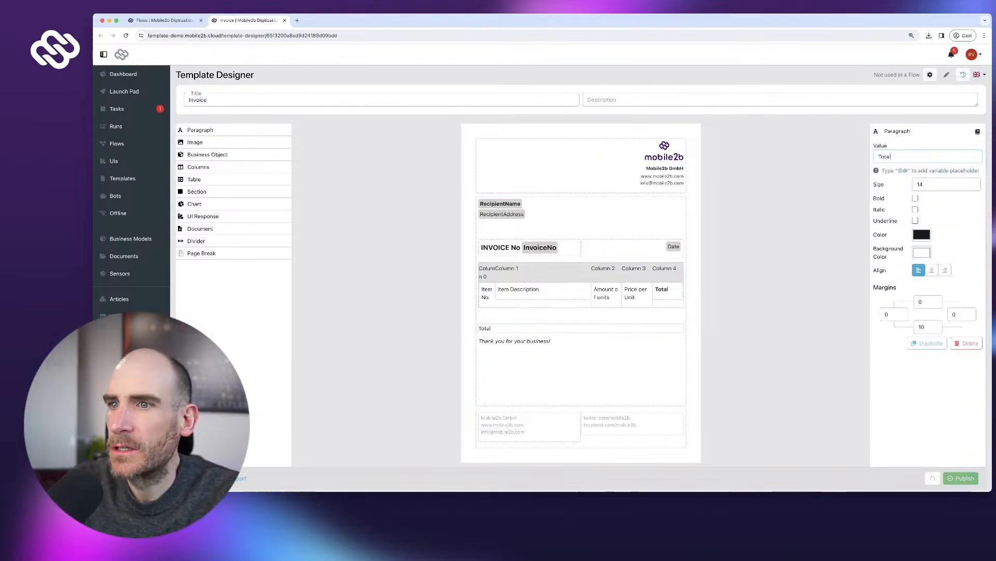
pyautogui.write(' Net: @')
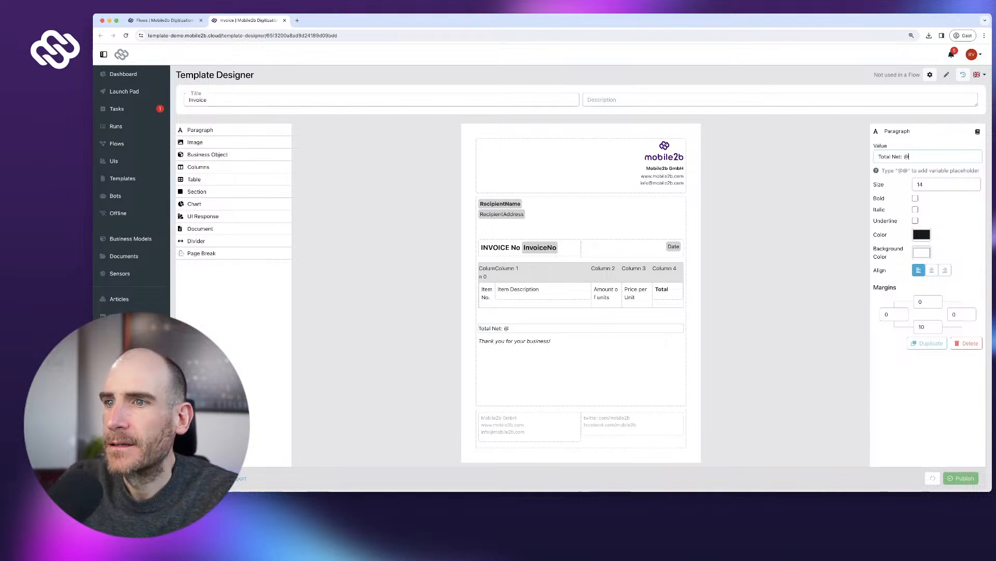
pyautogui.write('@Tot')
pyautogui.press('BackSpace')
pyautogui.press('BackSpace')
pyautogui.press('BackSpace')
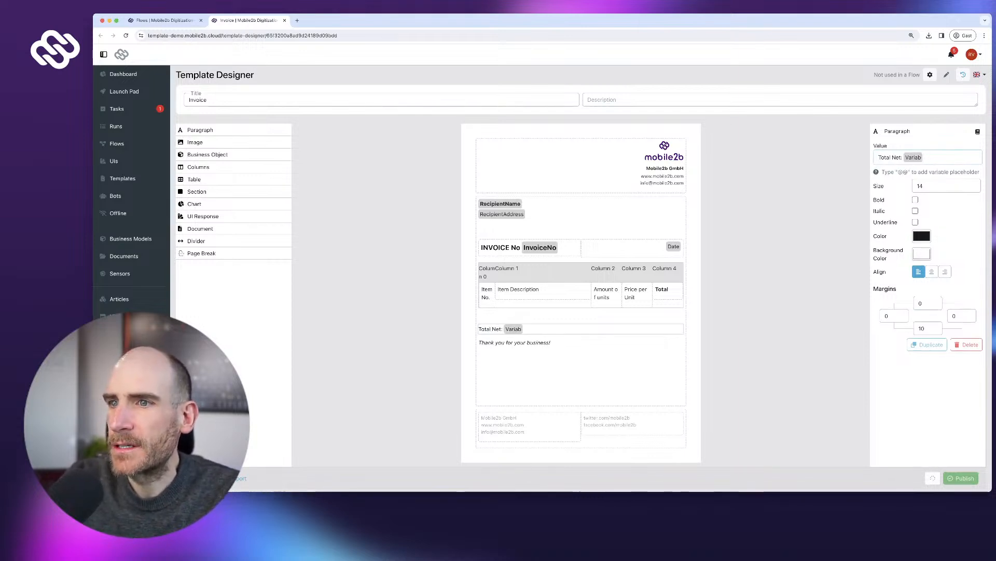
pyautogui.write('TotalNet')
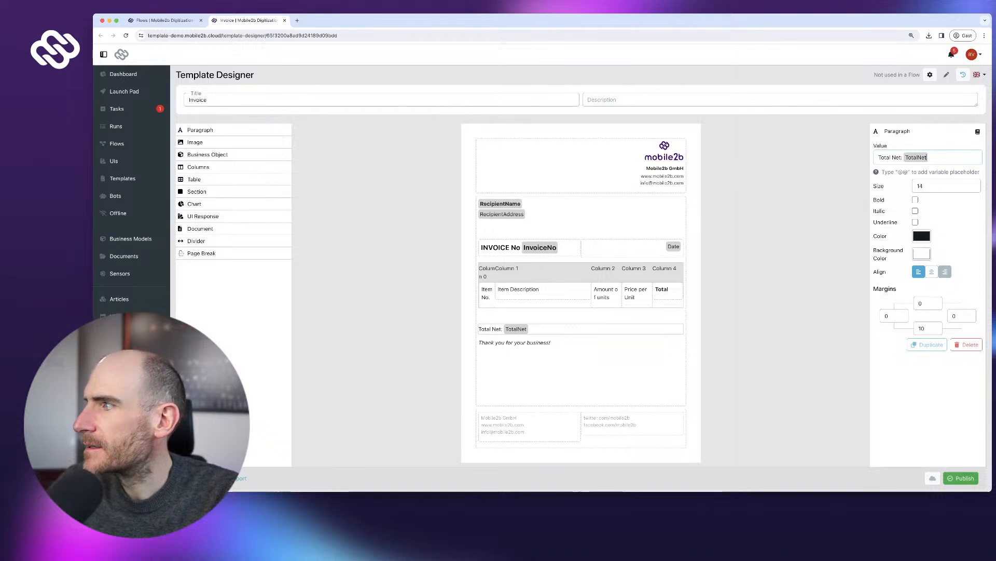
pyautogui.click(945, 272)
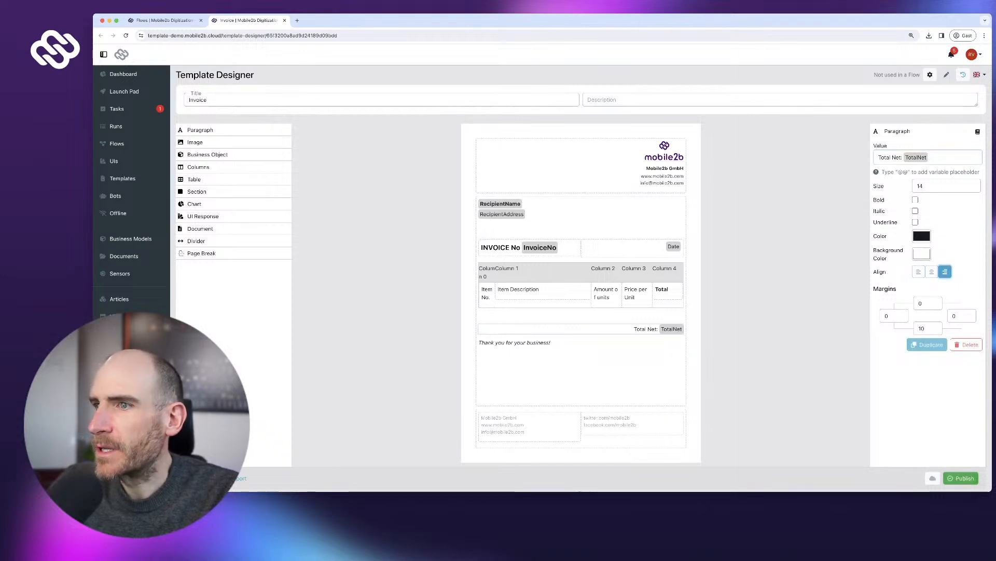
# - Duplicate the Total Net line and select the upper line's bottom margin
pyautogui.click(928, 344)
pyautogui.click(645, 329)
pyautogui.doubleClick(922, 328)
# - Delete the extra lower Total Net paragraph and duplicate the Total Net line twice
pyautogui.write('0')
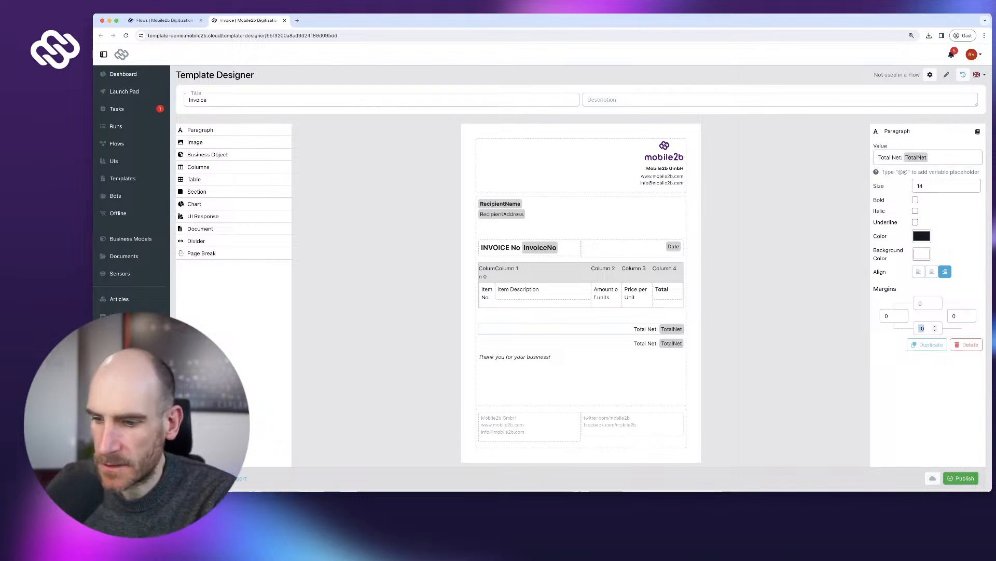
pyautogui.click(646, 339)
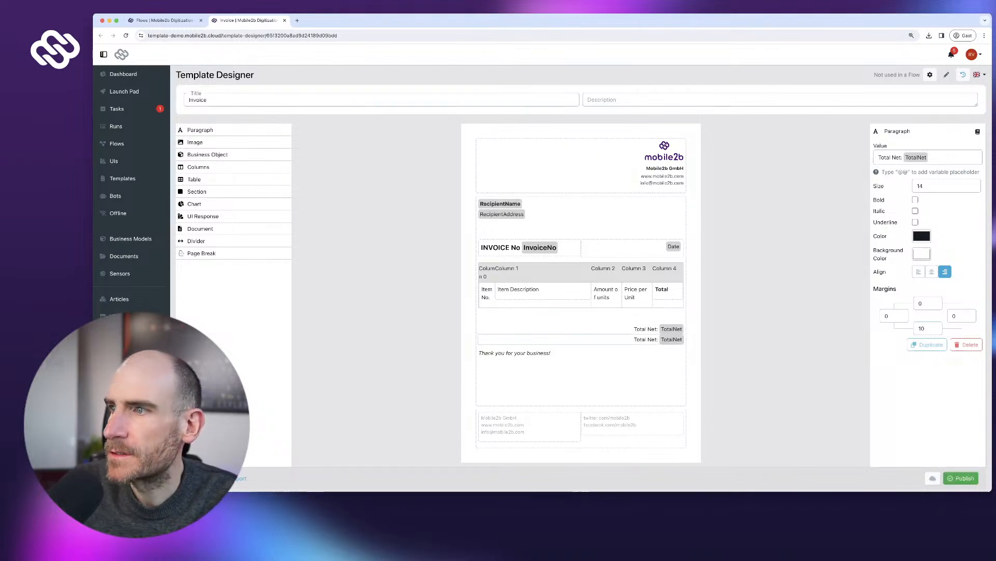
pyautogui.click(966, 345)
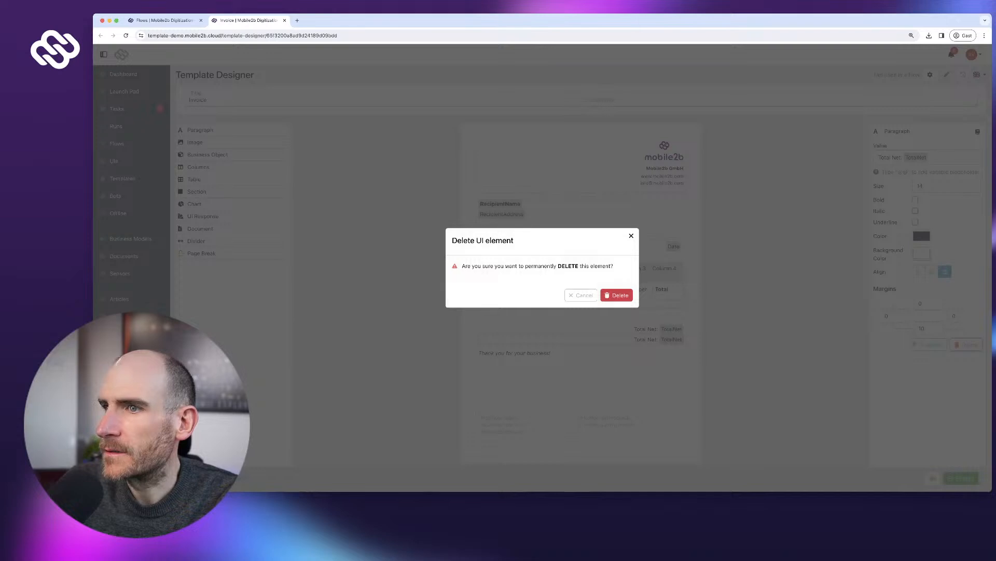
pyautogui.click(614, 291)
pyautogui.click(645, 329)
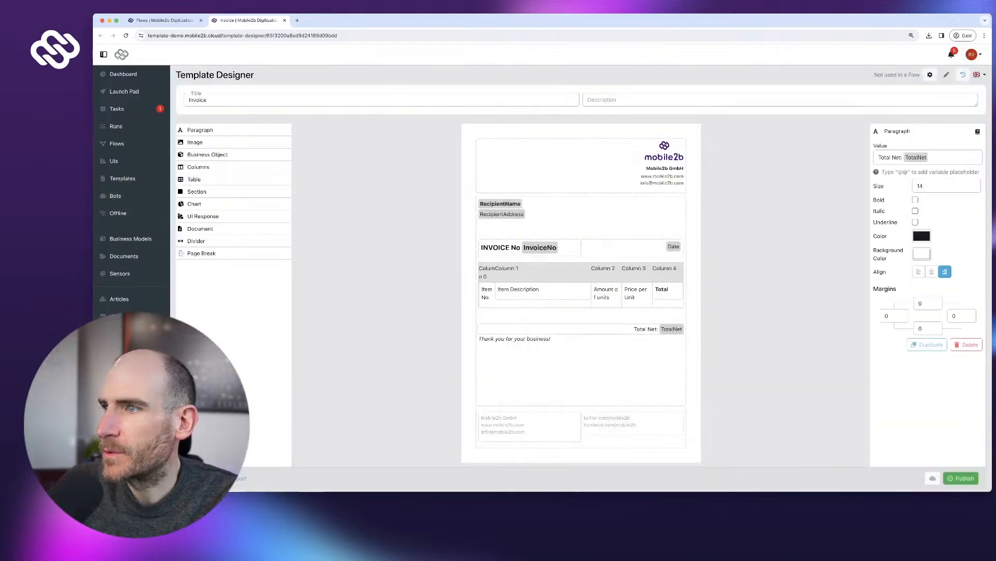
pyautogui.click(927, 345)
pyautogui.click(927, 345)
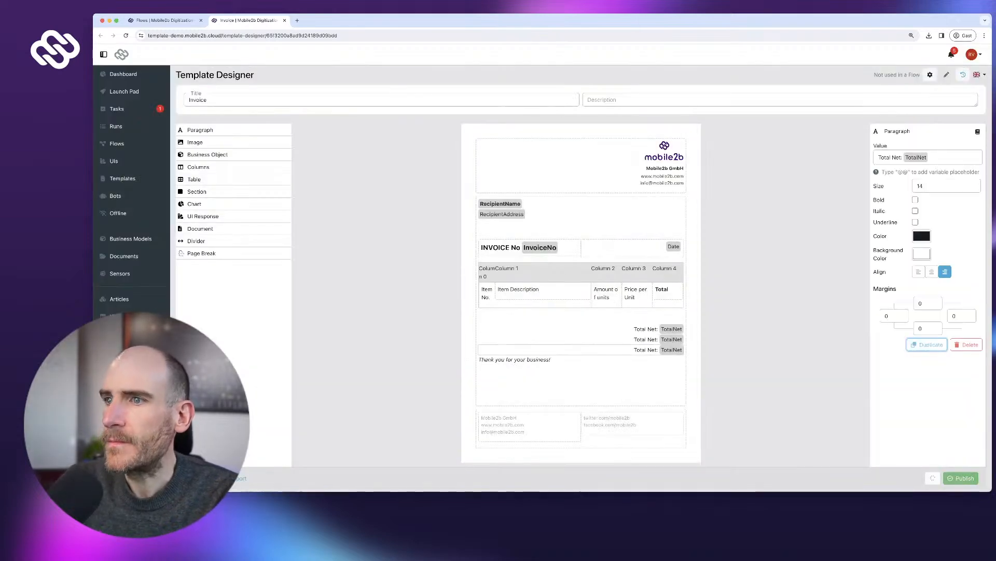
# - Change the second copy to read 'VAT:' with the VAT variable
pyautogui.click(646, 340)
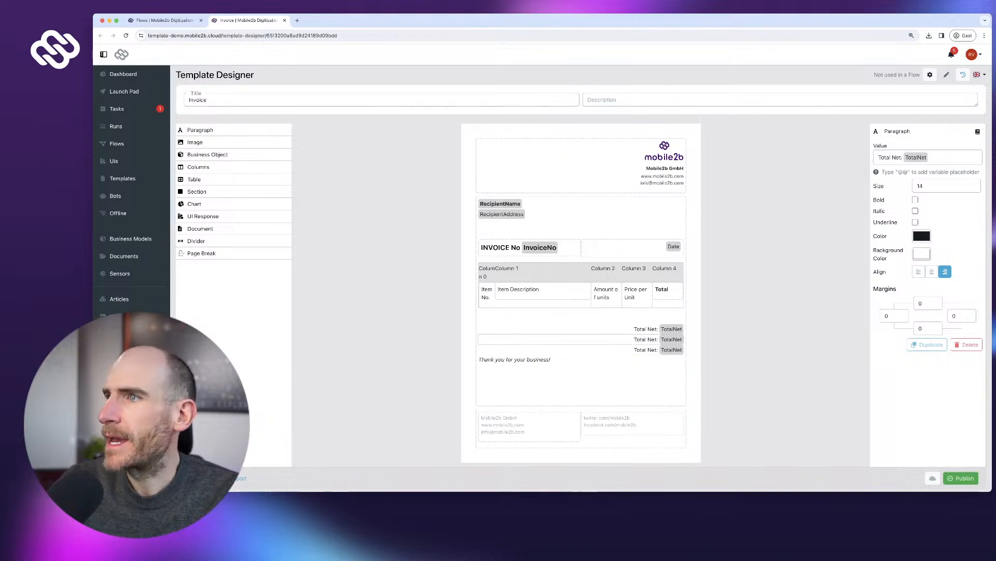
pyautogui.click(904, 158)
pyautogui.hotkey('shift', 'Home')
pyautogui.write('VAT:')
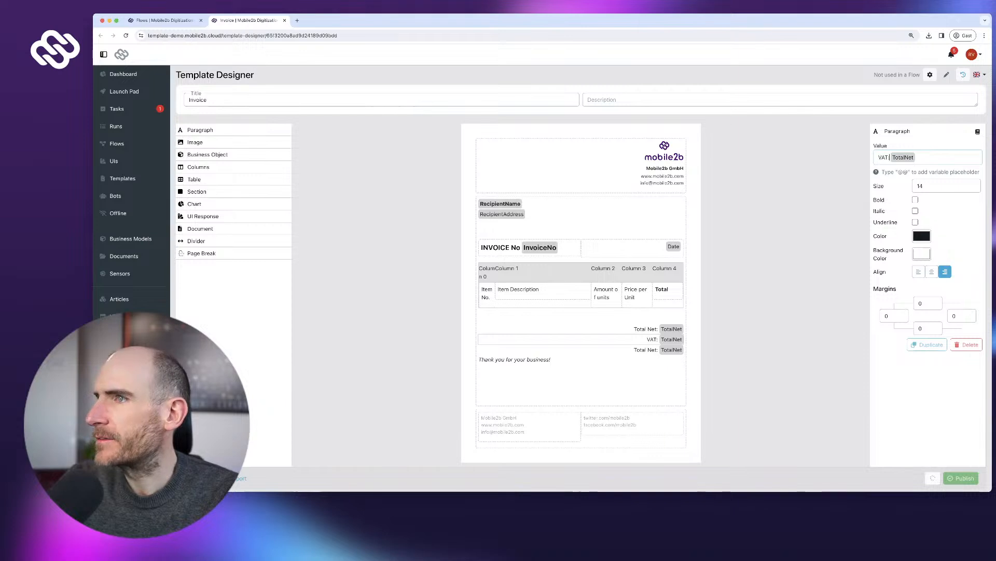
pyautogui.doubleClick(904, 158)
pyautogui.write('VAT: VAT')
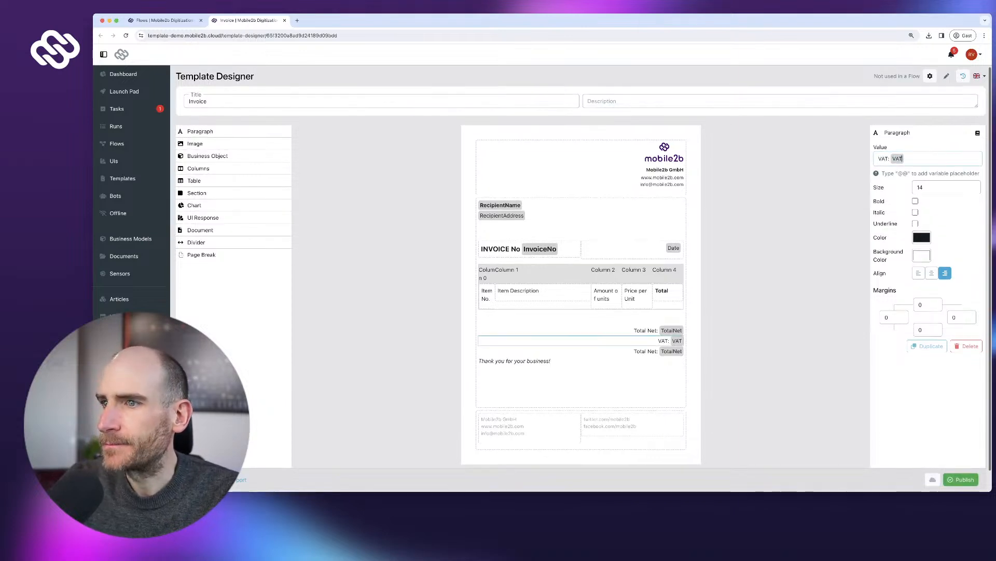
# - Remove 'Net' from the third copy's label and TotalNet variable
pyautogui.click(646, 350)
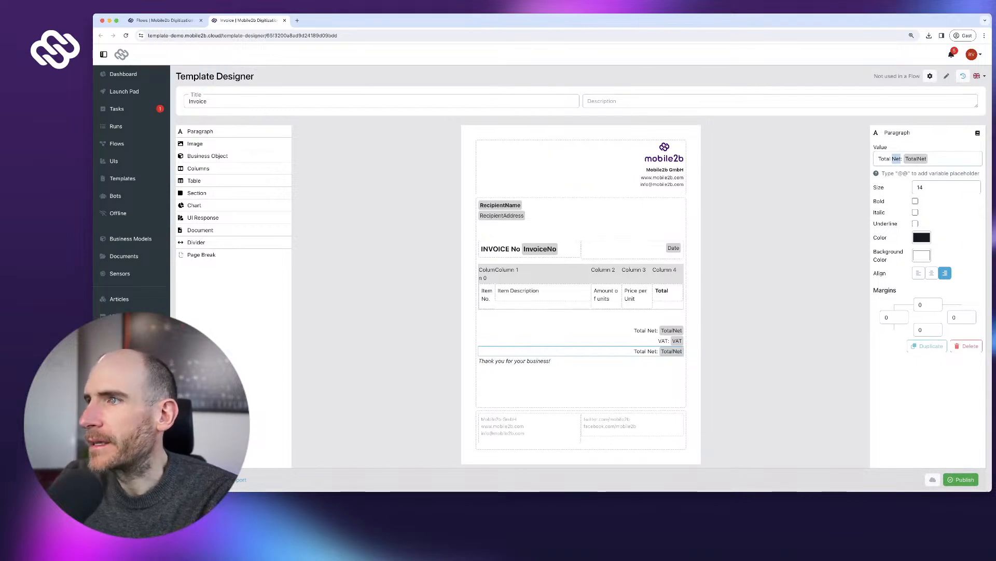
pyautogui.press('BackSpace')
pyautogui.press('BackSpace')
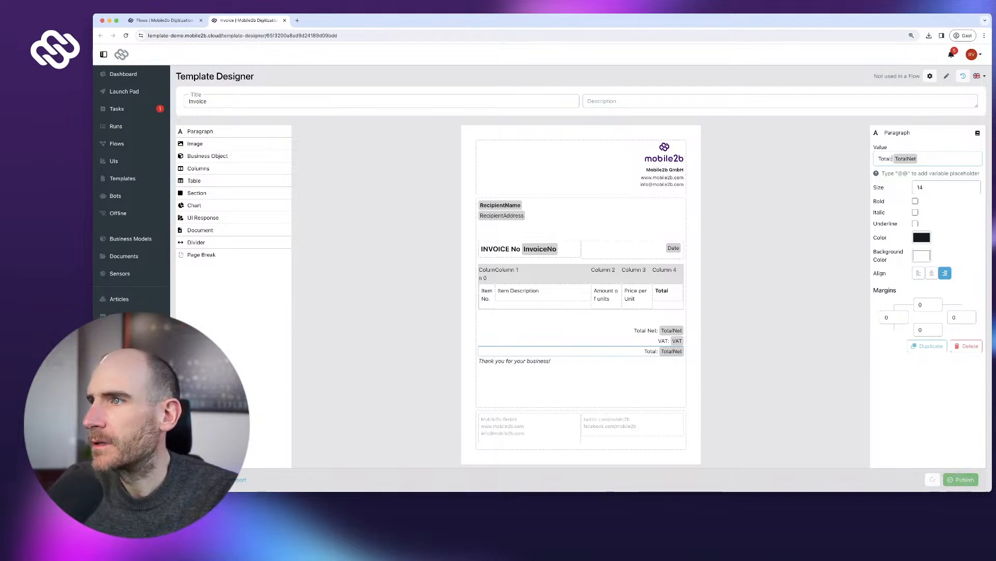
pyautogui.press('BackSpace')
pyautogui.press('BackSpace')
pyautogui.press('BackSpace')
# - Complete the Total line's variable as TotalGross and set its bottom margin to 40
pyautogui.write('Gross')
pyautogui.scroll(1, 581, 275)
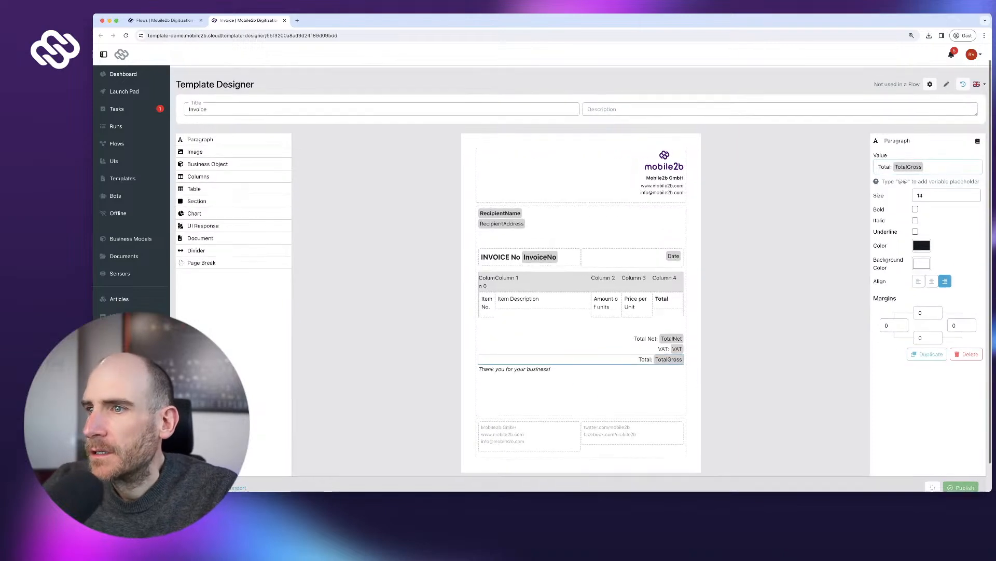
pyautogui.scroll(-1, 581, 275)
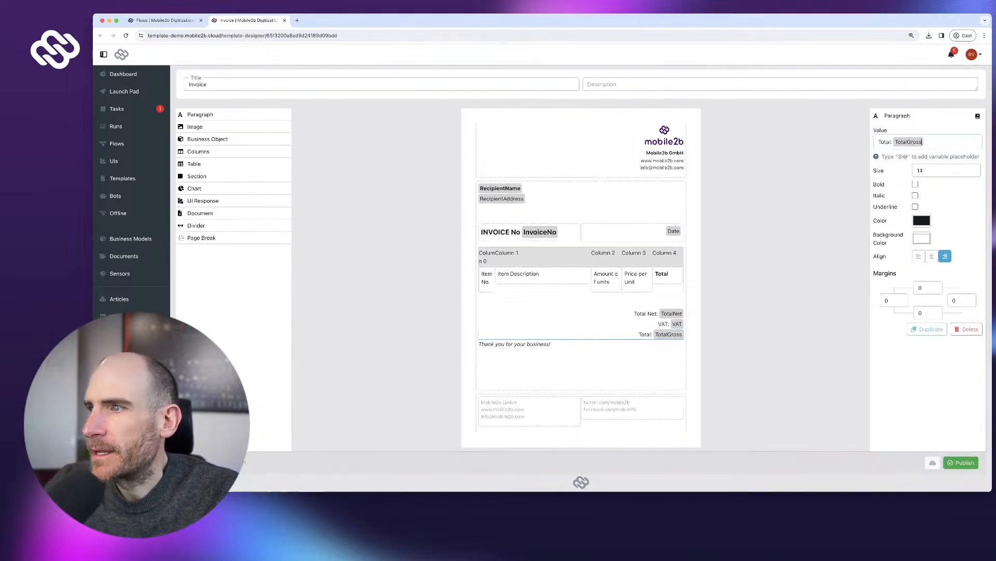
pyautogui.scroll(-1, 927, 312)
pyautogui.doubleClick(922, 313)
pyautogui.write('40')
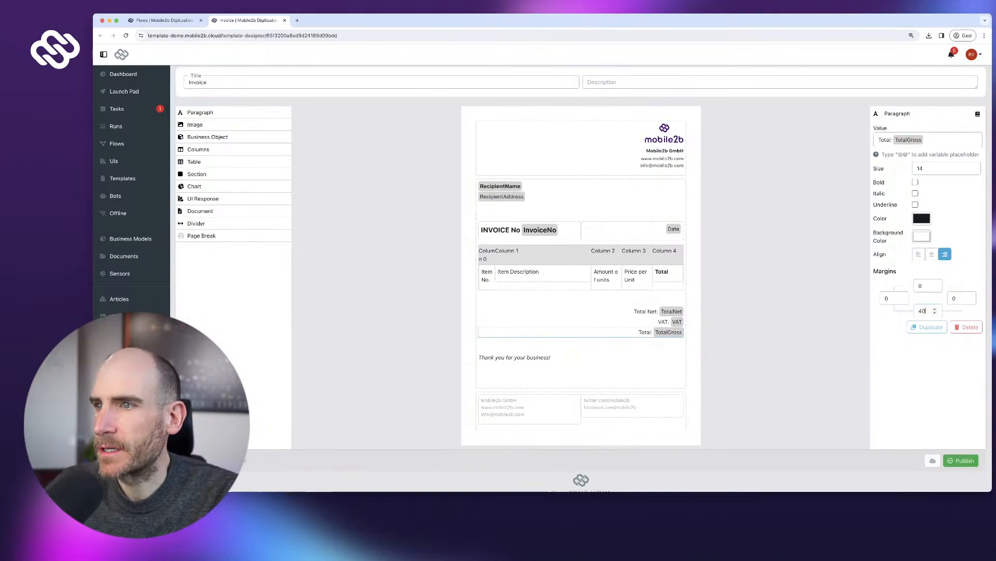
# - Set the invoice item table's bottom margin to 10
pyautogui.click(554, 255)
pyautogui.scroll(-10, 939, 211)
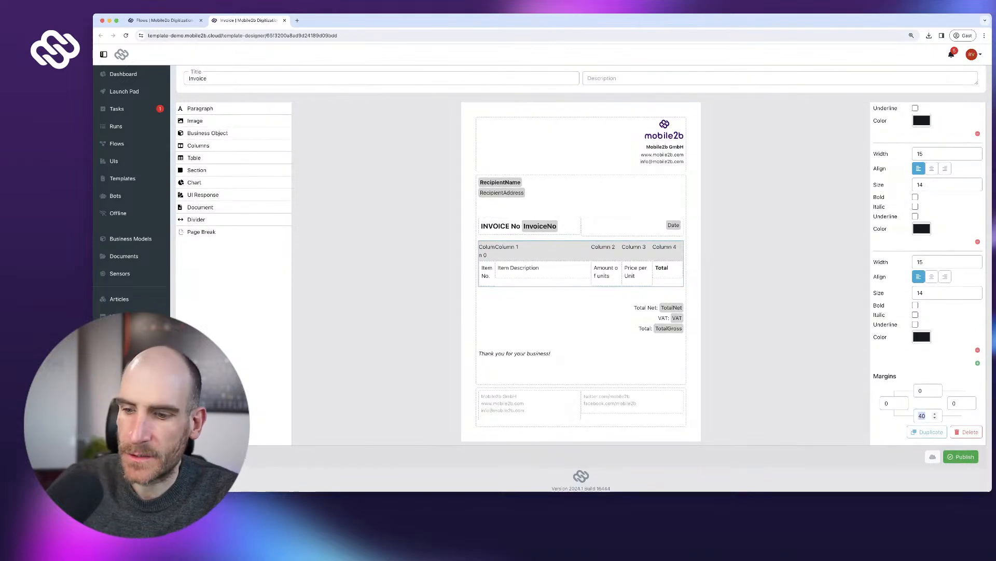
pyautogui.write('10')
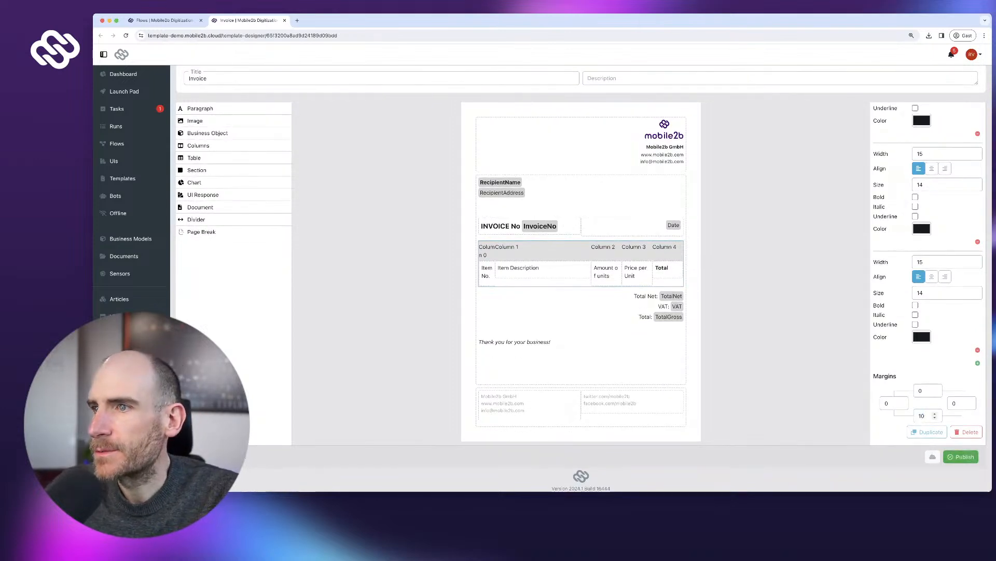
# - Make the Total line bold with a 50 bottom margin and publish the template
pyautogui.click(618, 317)
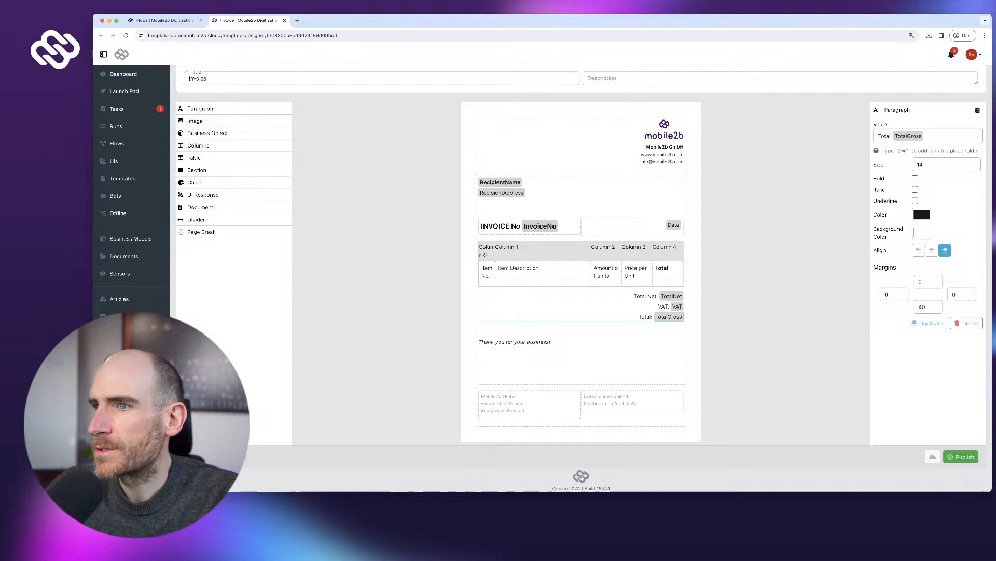
pyautogui.click(916, 178)
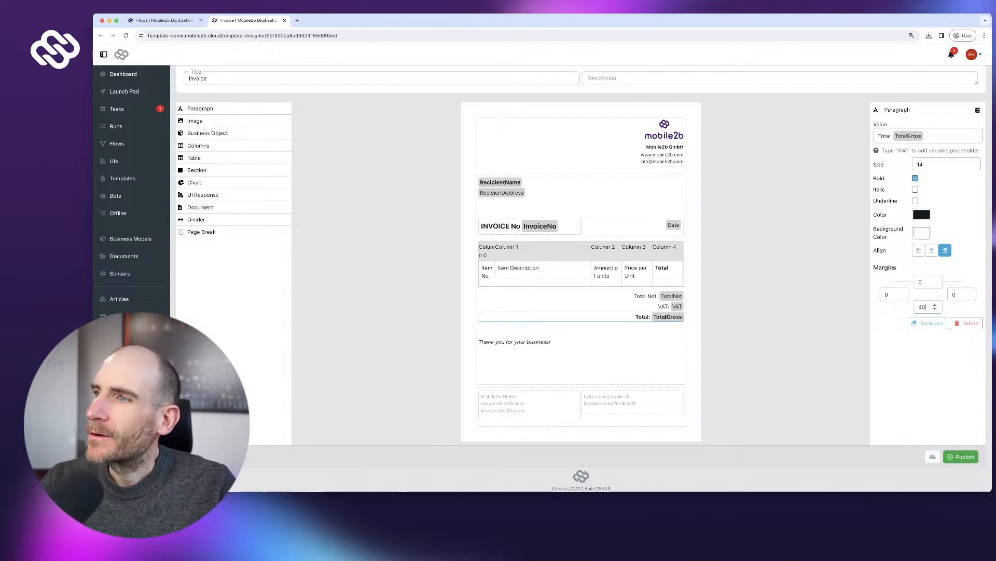
pyautogui.press('super+a')
pyautogui.write('50')
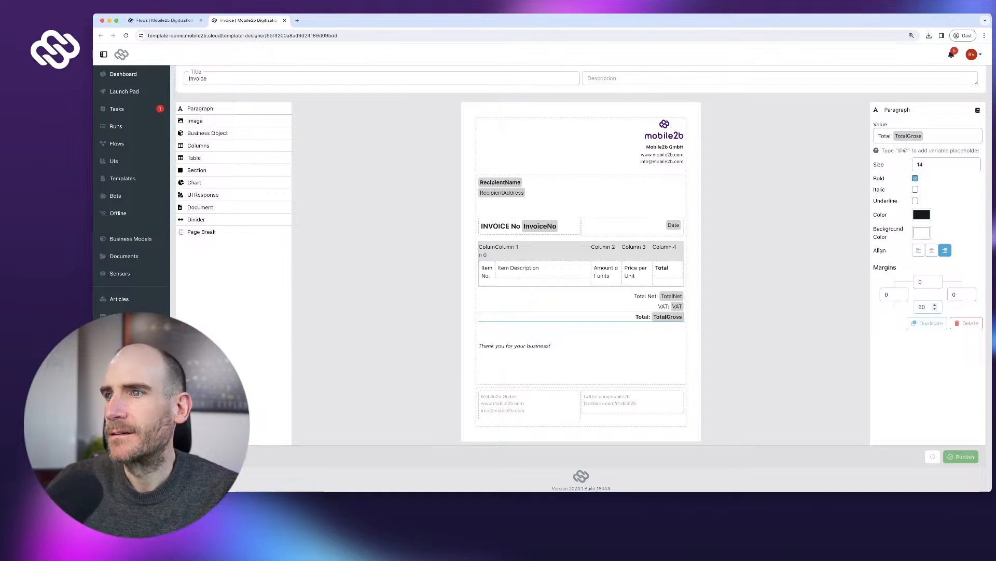
pyautogui.click(961, 456)
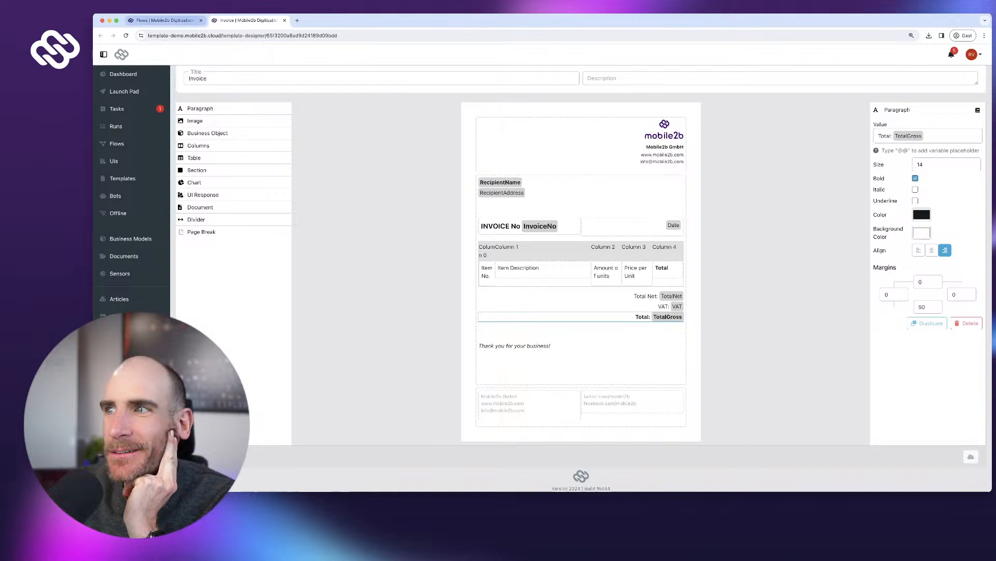
# - Tick Bold for the item table's header and Columns 1 through 4
pyautogui.click(555, 251)
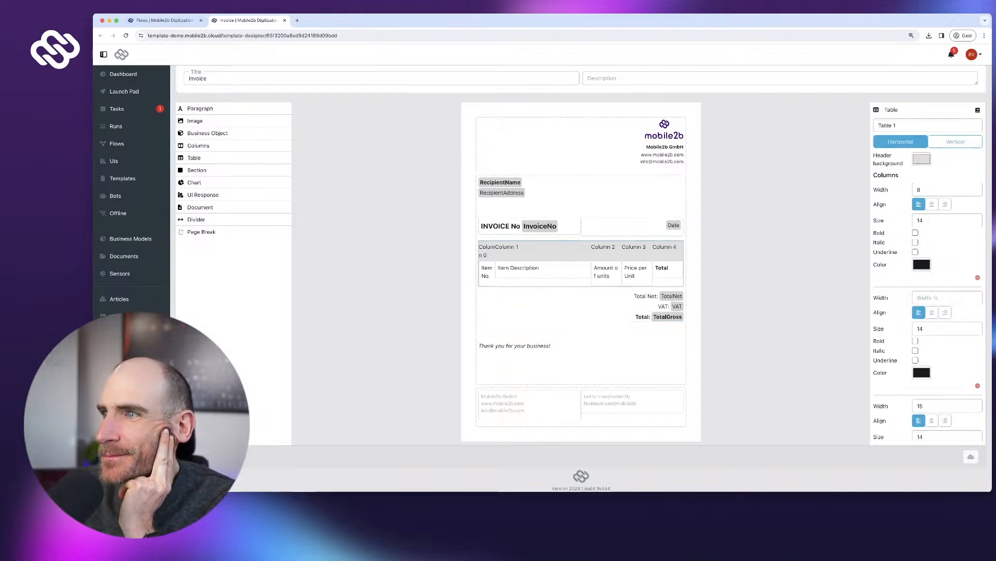
pyautogui.click(915, 232)
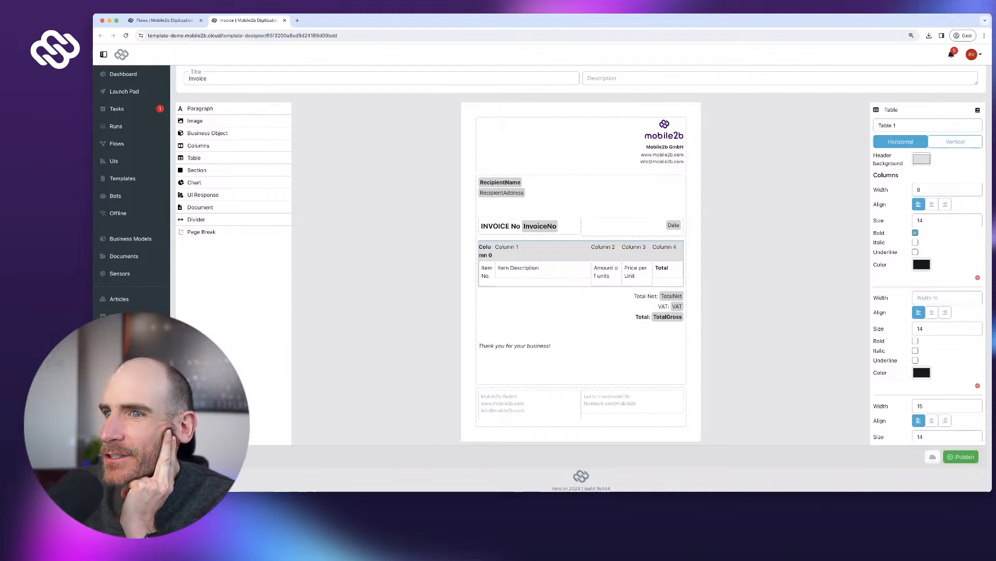
pyautogui.click(916, 341)
pyautogui.scroll(-3, 929, 312)
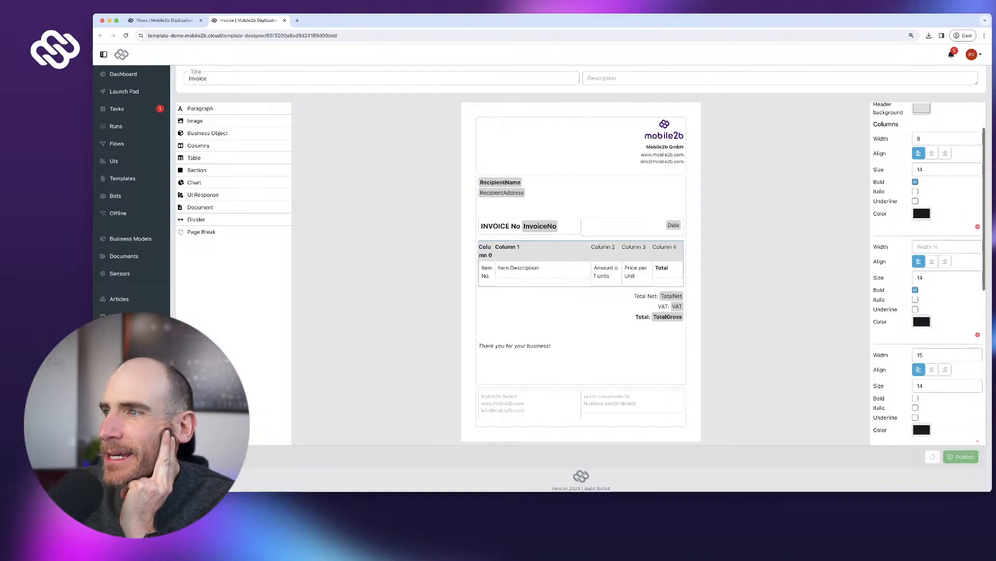
pyautogui.click(915, 336)
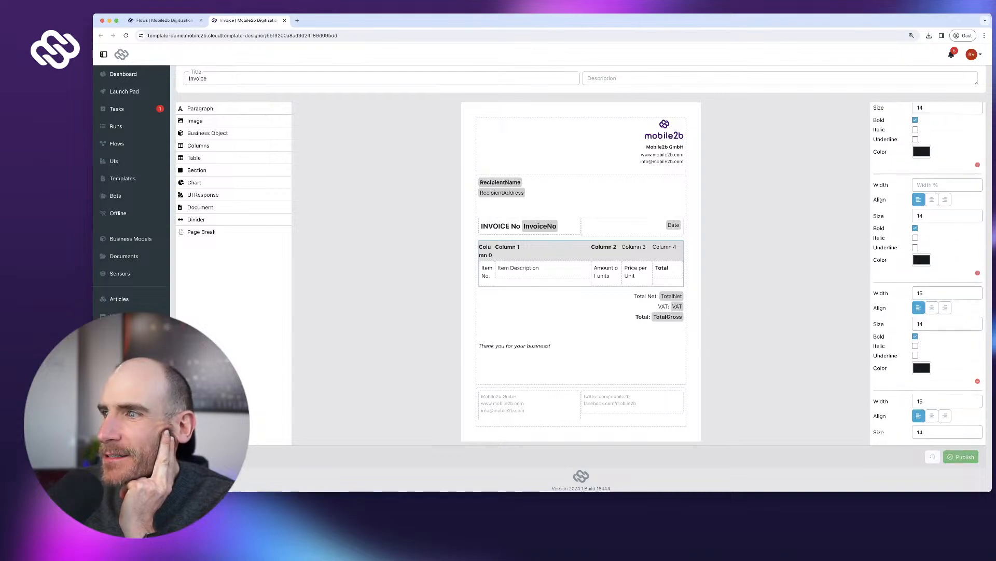
pyautogui.scroll(-2, 915, 335)
pyautogui.click(916, 357)
pyautogui.scroll(-2, 916, 358)
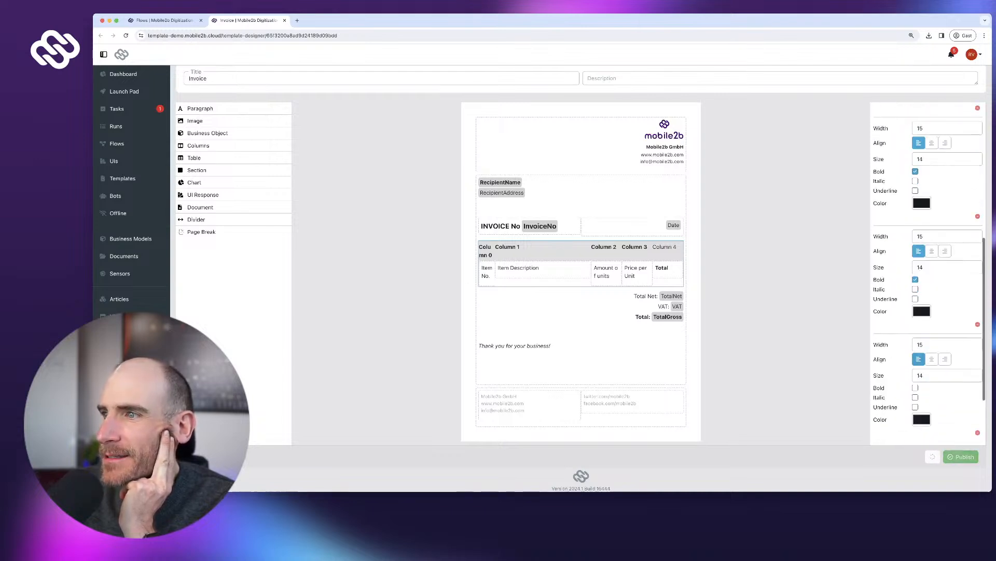
pyautogui.click(915, 387)
# - Publish the invoice template with the bold table headers
pyautogui.scroll(-2, 920, 317)
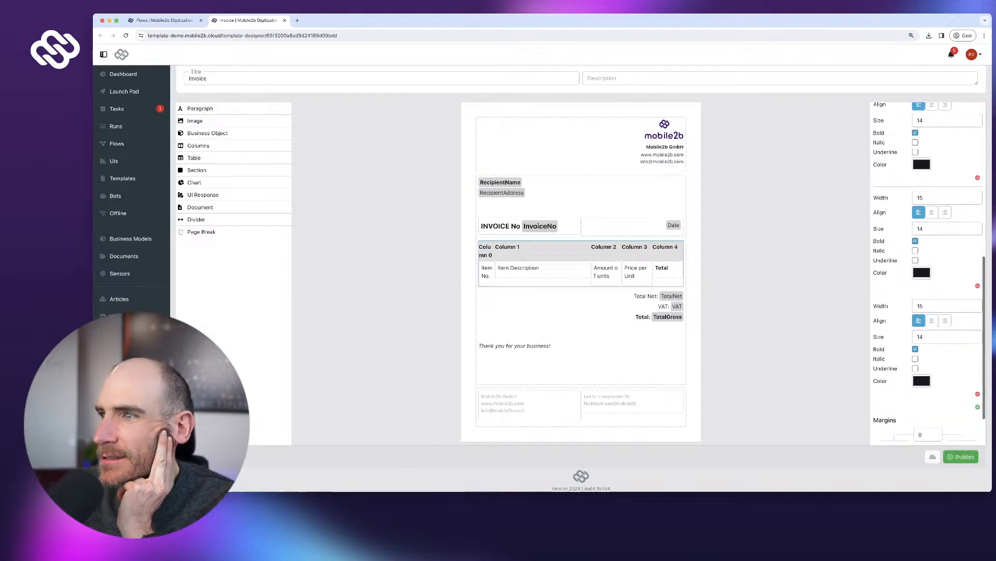
pyautogui.scroll(10, 929, 312)
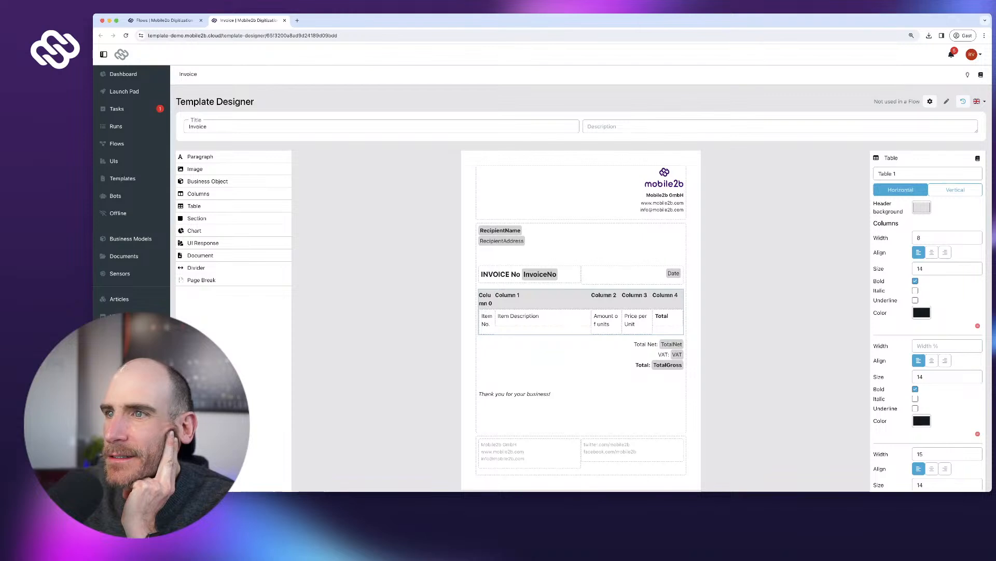
pyautogui.scroll(-2, 582, 312)
pyautogui.click(961, 457)
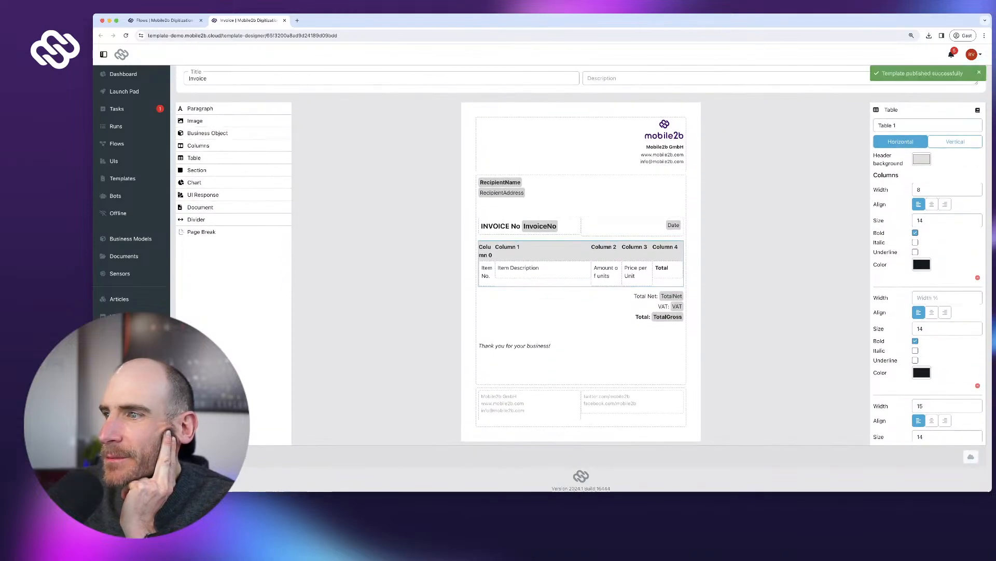
pyautogui.scroll(2, 582, 291)
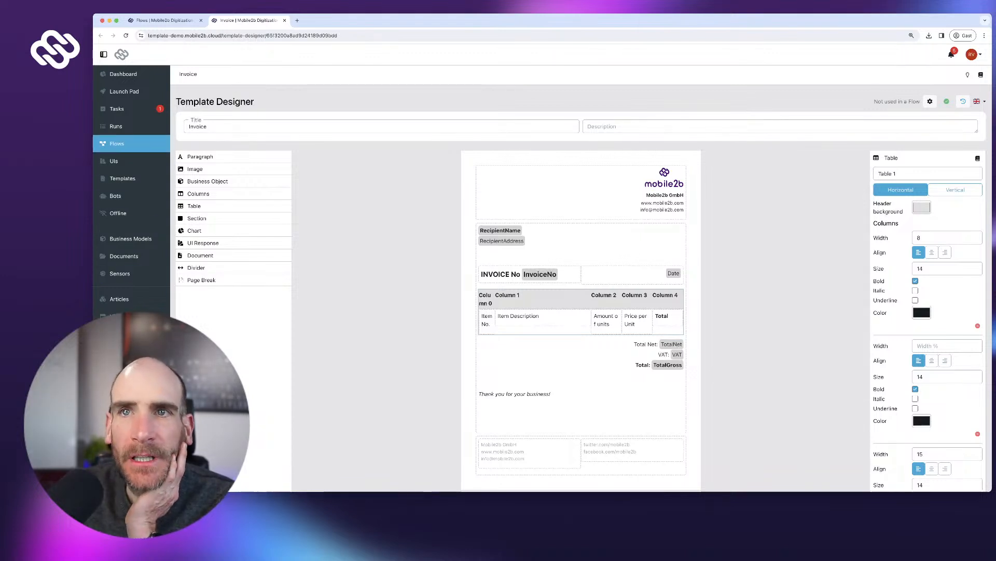
# - Open the Shopping App flow and move the Start and Shopping Cart UI nodes down-left
pyautogui.click(165, 20)
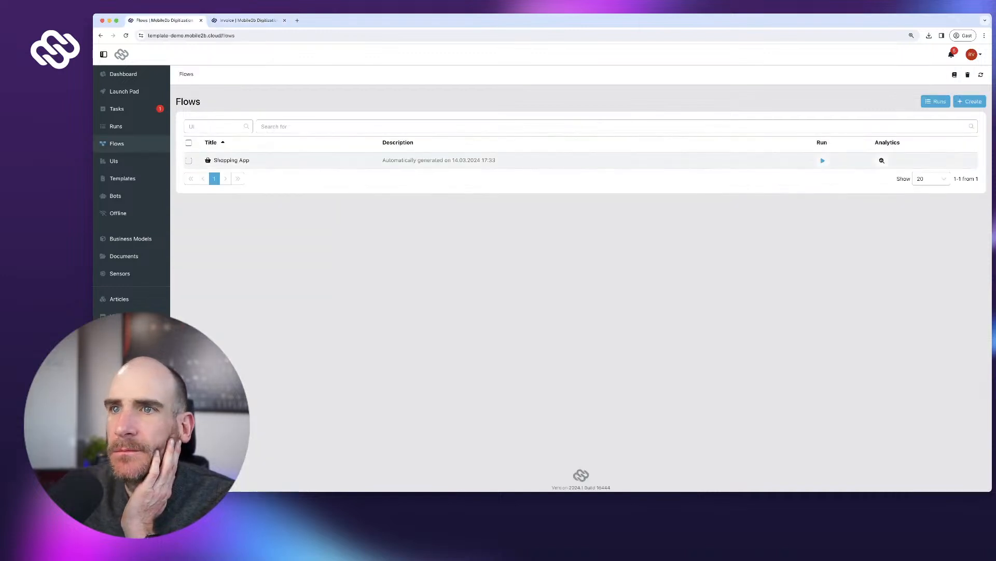
pyautogui.click(232, 160)
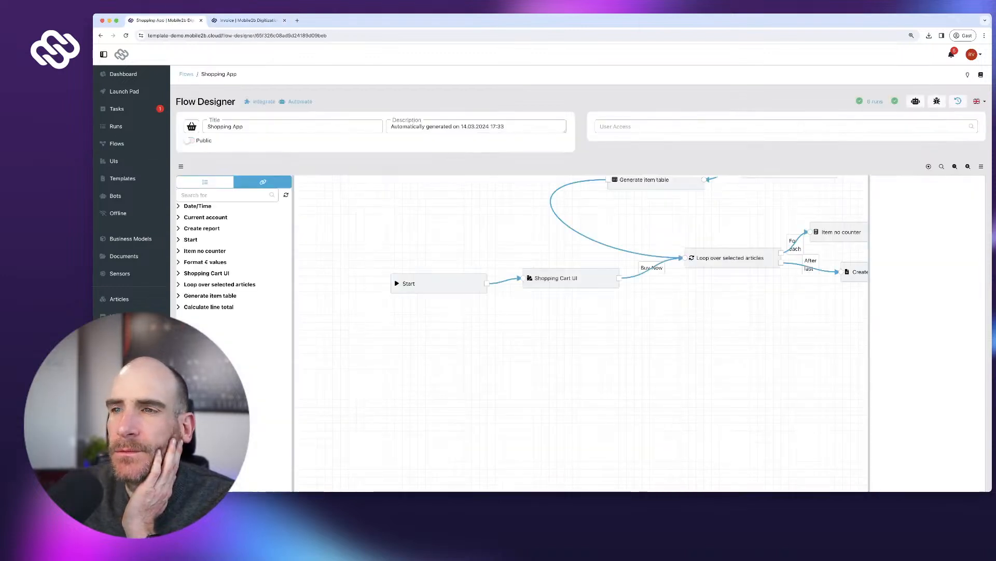
pyautogui.moveTo(439, 283); pyautogui.dragTo(362, 297)
pyautogui.moveTo(571, 277); pyautogui.dragTo(513, 297)
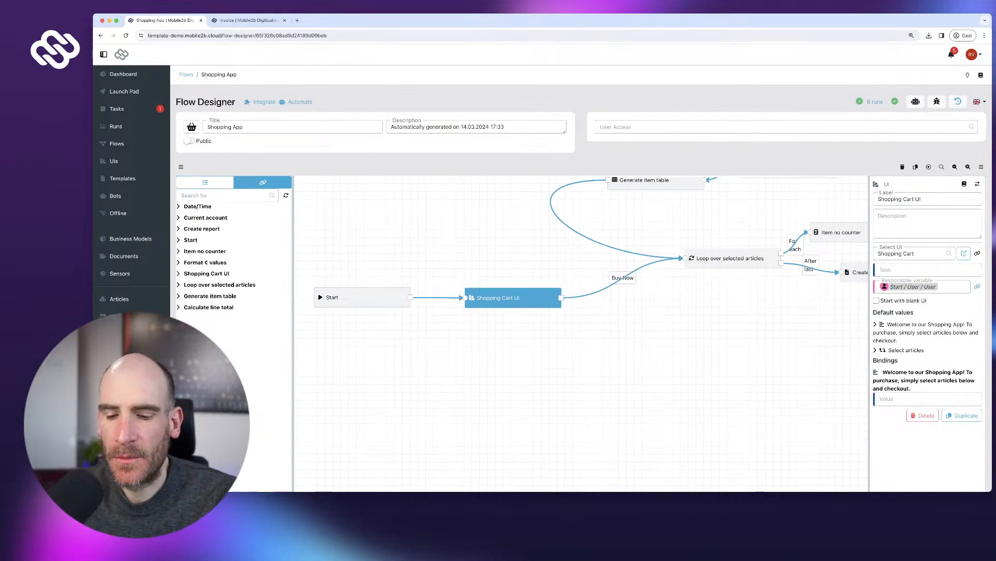
# - Reposition Generate item table, Format € values, Calculate line total and Item no counter nodes
pyautogui.scroll(2, 582, 333)
pyautogui.moveTo(581, 332); pyautogui.dragTo(502, 412)
pyautogui.scroll(-5, 675, 356)
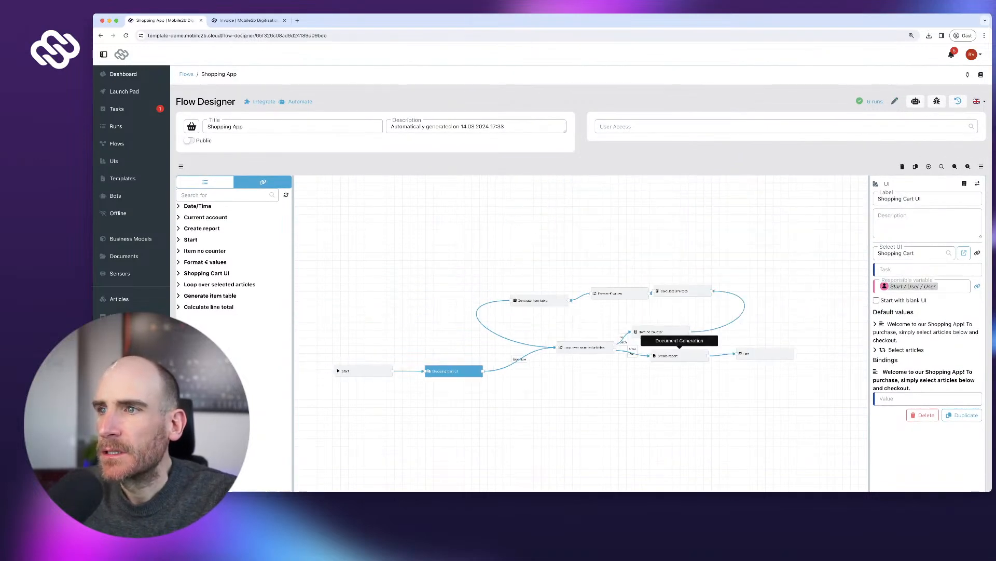
pyautogui.moveTo(538, 300); pyautogui.dragTo(538, 287)
pyautogui.moveTo(620, 294); pyautogui.dragTo(607, 276)
pyautogui.click(682, 291)
pyautogui.moveTo(683, 290); pyautogui.dragTo(693, 286)
pyautogui.moveTo(652, 331); pyautogui.dragTo(675, 334)
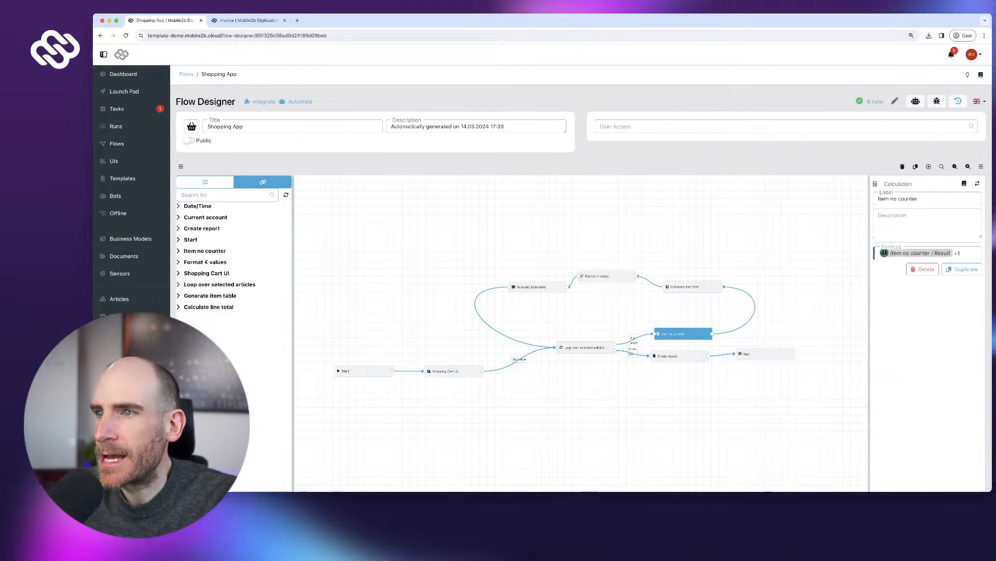
pyautogui.moveTo(606, 276); pyautogui.dragTo(619, 280)
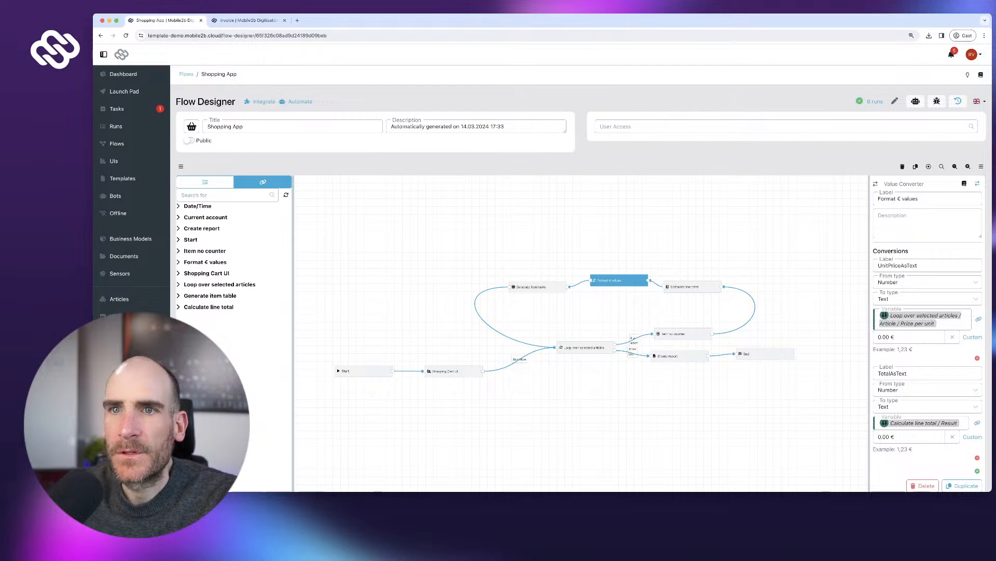
# - Add a Calculation step to the flow labelled CalculateNetTotal
pyautogui.click(205, 182)
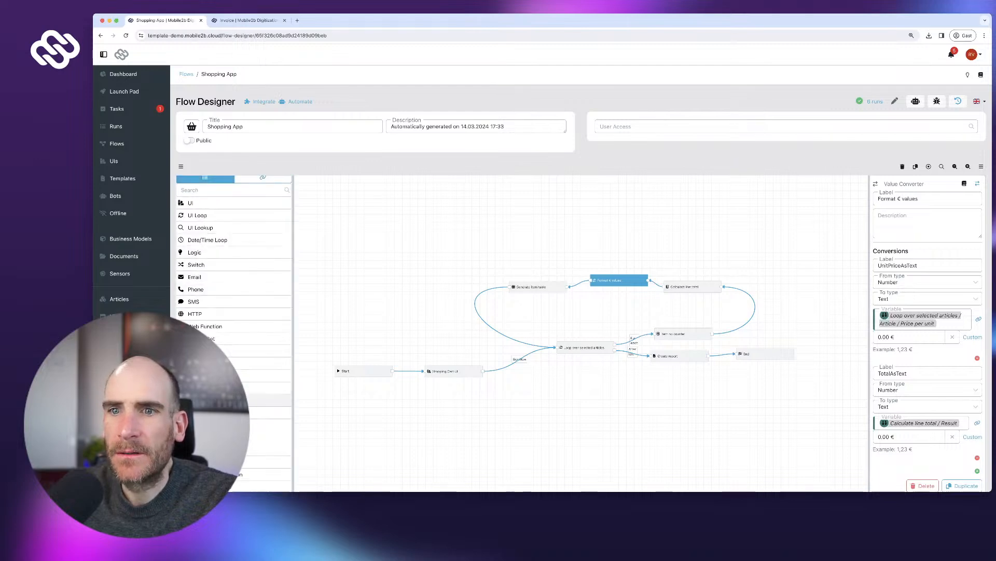
pyautogui.moveTo(223, 388); pyautogui.dragTo(589, 415)
pyautogui.click(927, 199)
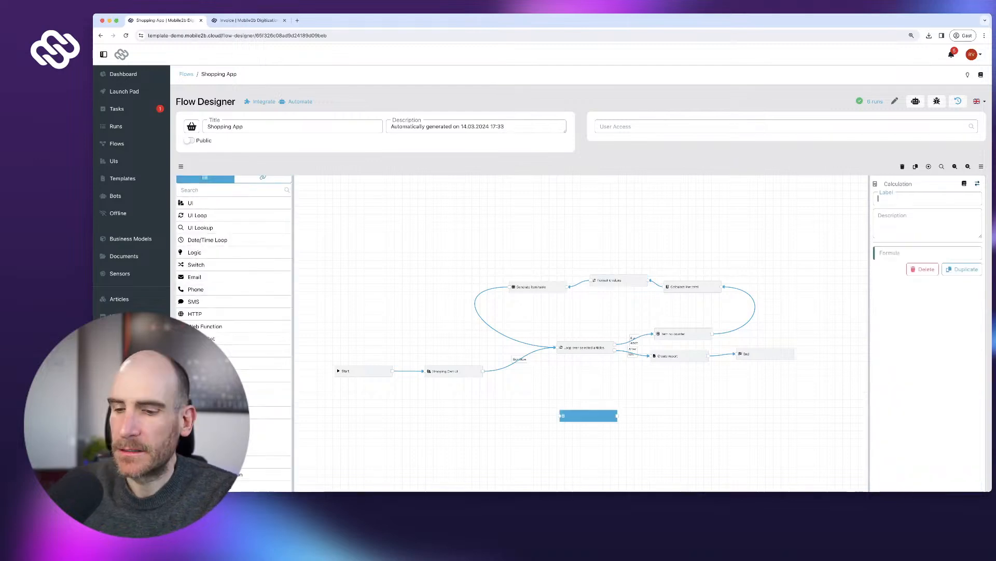
pyautogui.write('Calcula')
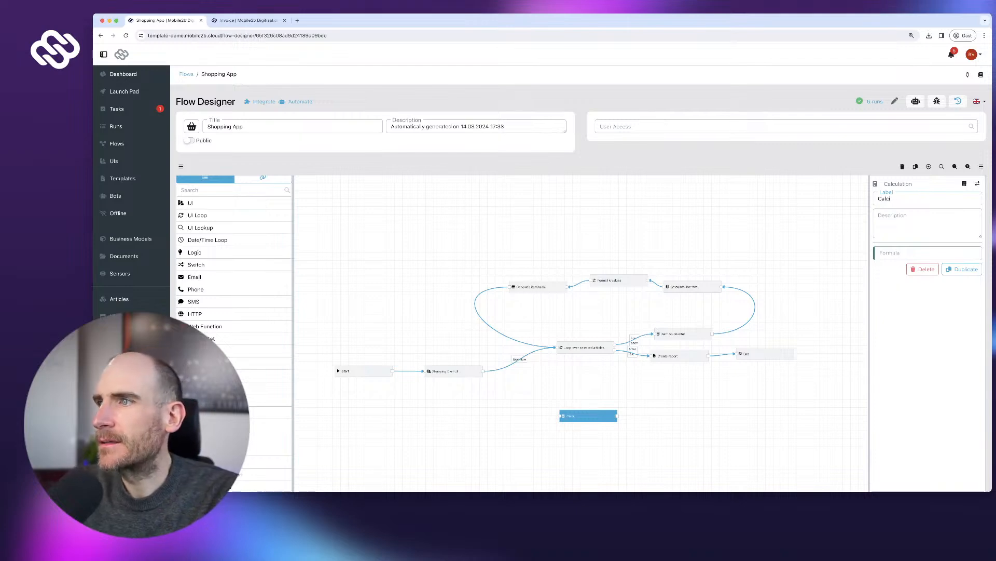
pyautogui.write('teNetTotal')
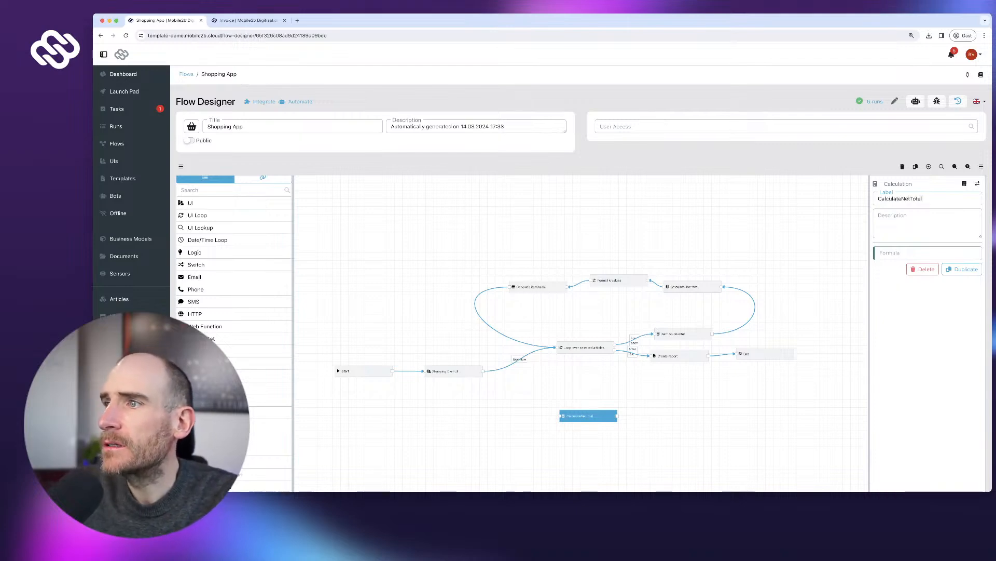
# - Set its formula to CalculateNetTotal/Result + Calculate line total/Result, then remove the Generate item table→loop link
pyautogui.click(263, 181)
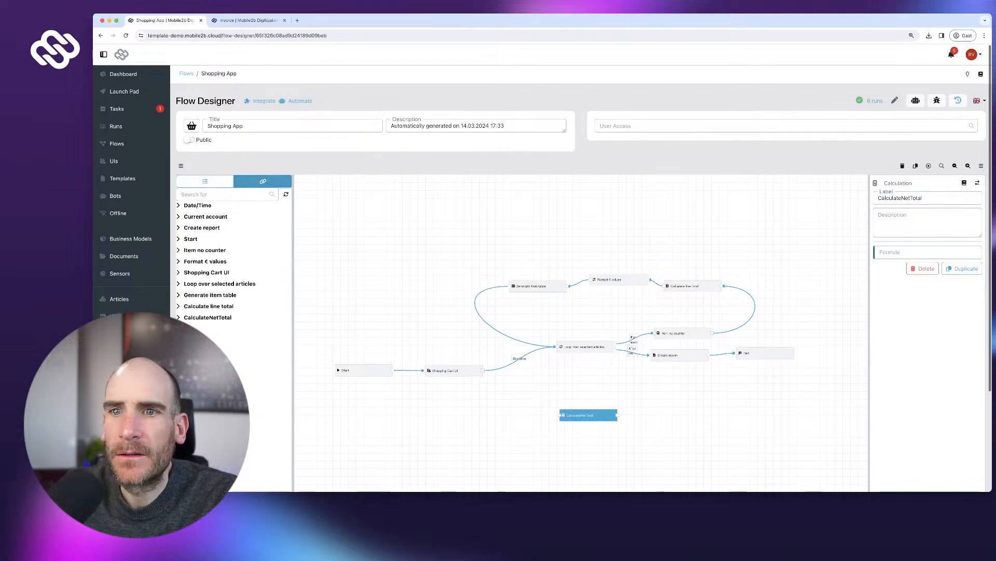
pyautogui.click(285, 317)
pyautogui.click(286, 325)
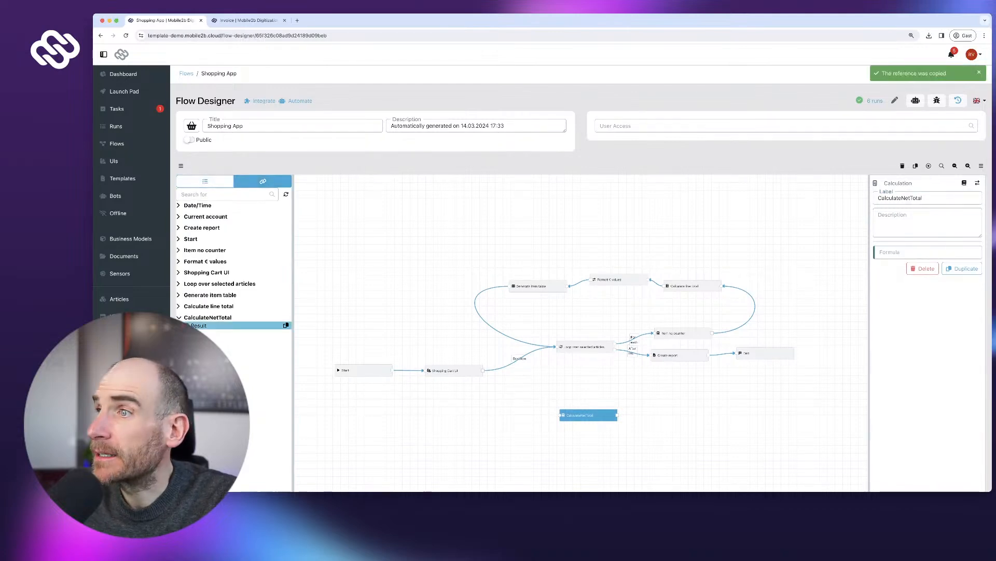
pyautogui.press('super+v')
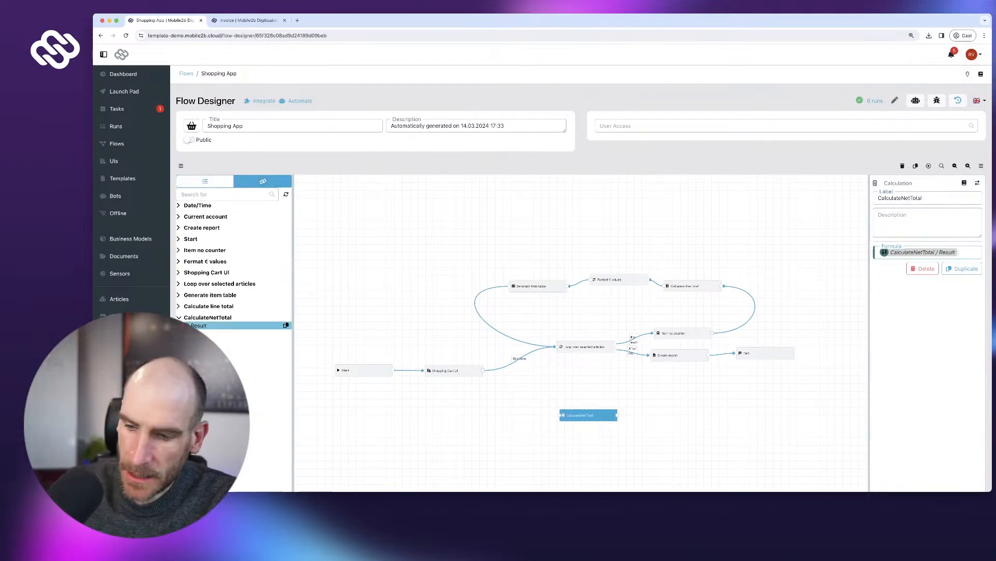
pyautogui.write('+')
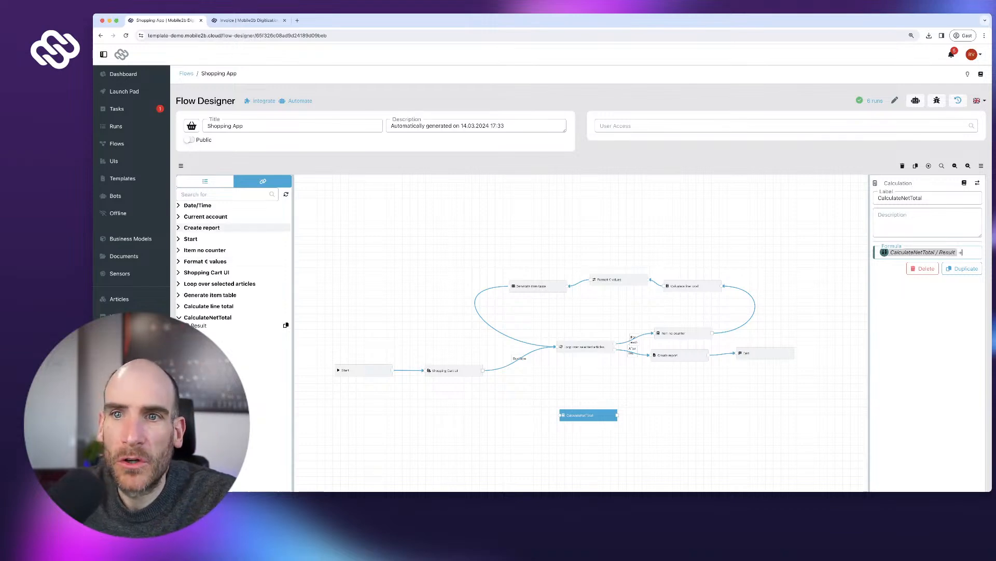
pyautogui.click(285, 306)
pyautogui.click(286, 314)
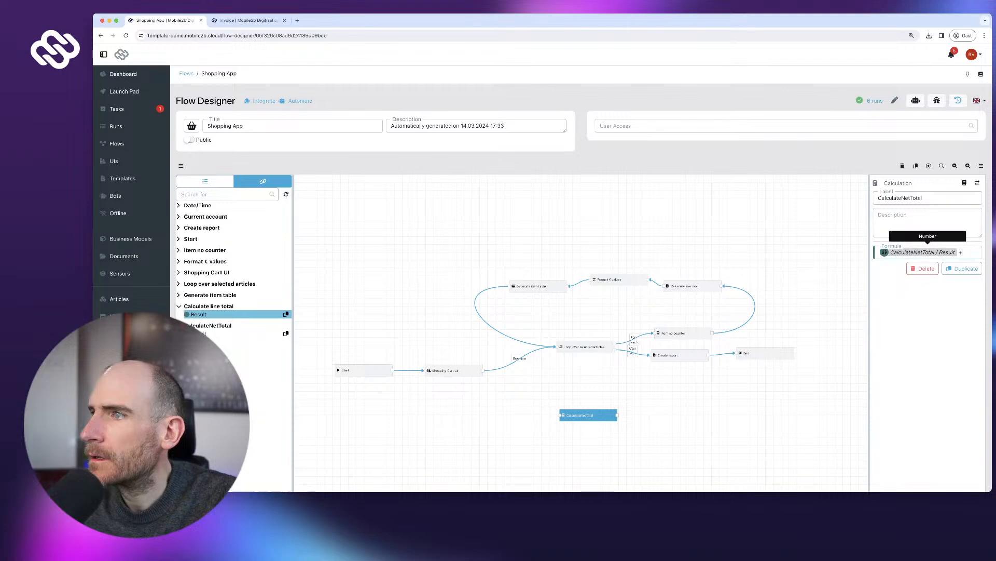
pyautogui.press('super+v')
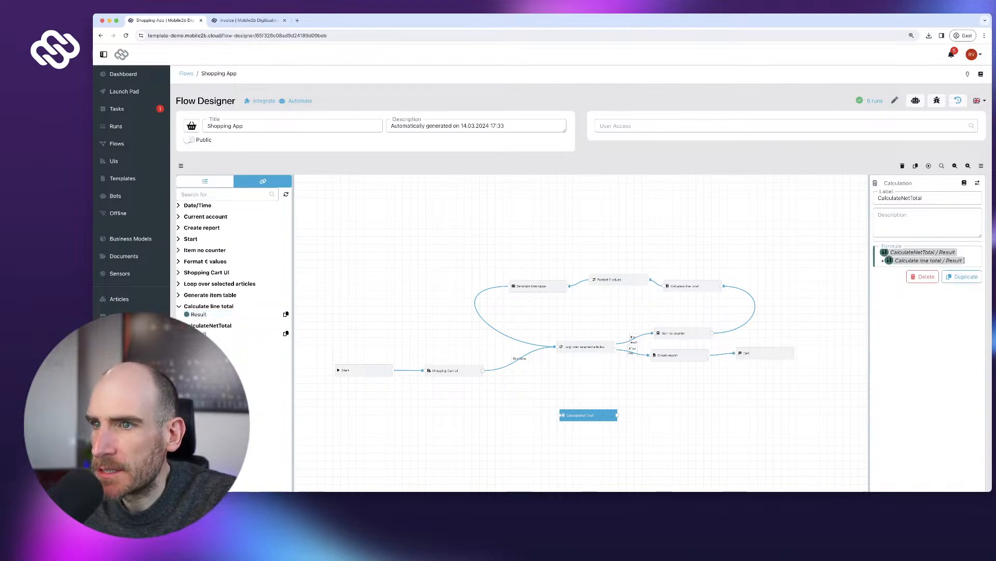
pyautogui.click(490, 325)
pyautogui.click(498, 318)
# - Place CalculateNetTotal between Generate item table and the loop, checking Create report's document variables
pyautogui.moveTo(587, 413); pyautogui.dragTo(558, 347)
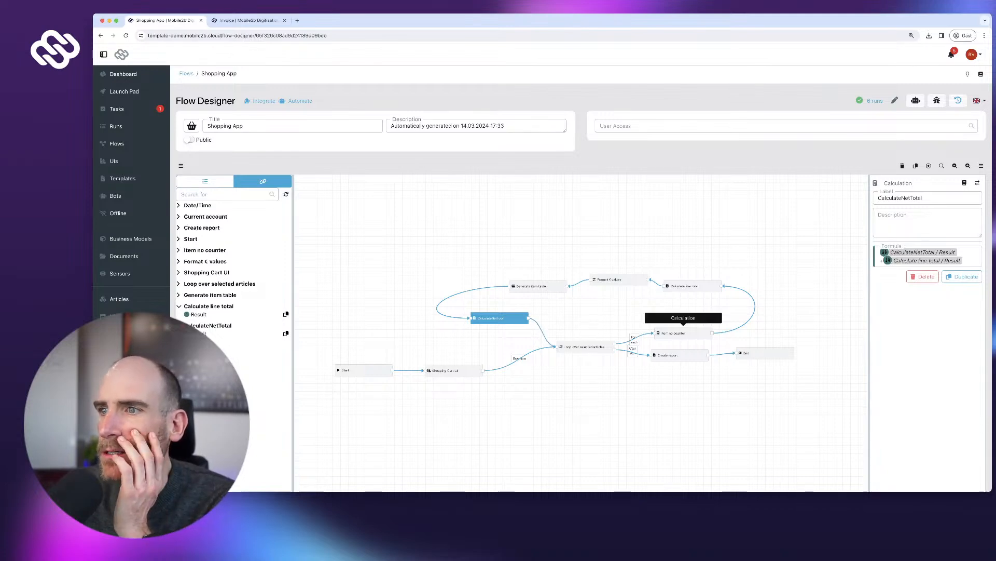
pyautogui.click(675, 355)
pyautogui.scroll(-5, 929, 332)
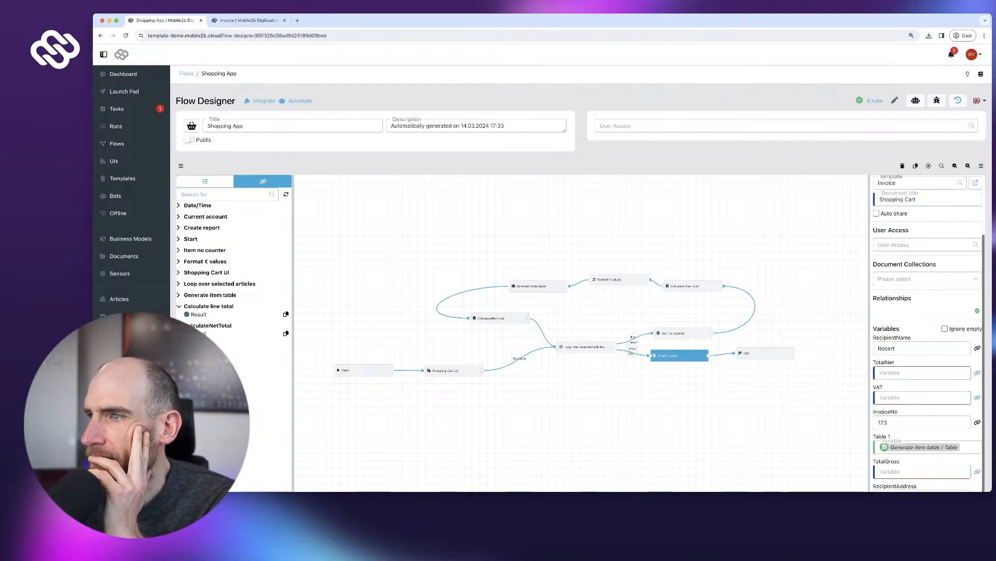
pyautogui.scroll(-3, 929, 332)
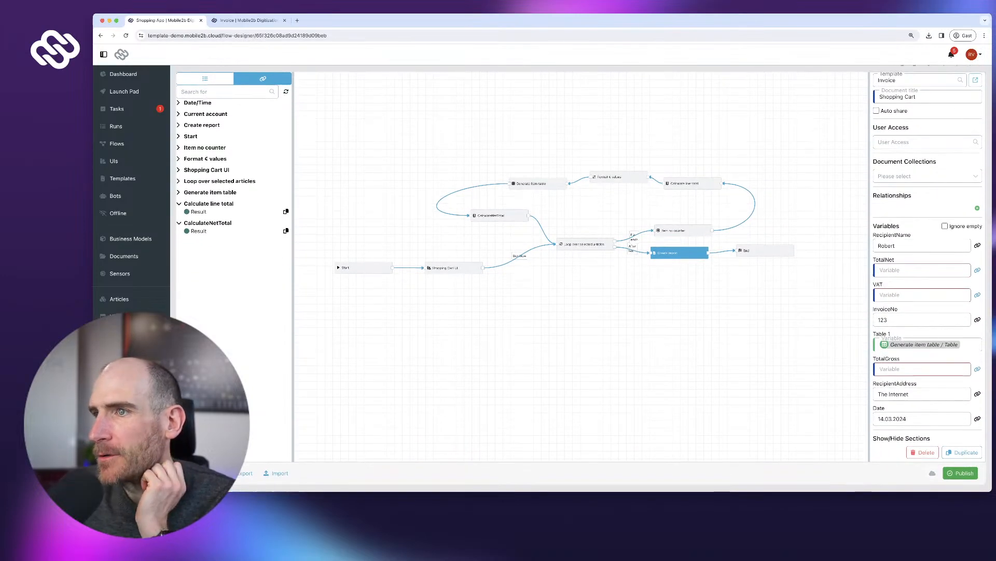
# - Move End and Create report to the right and delete the loop's After all link
pyautogui.moveTo(752, 311); pyautogui.dragTo(584, 326)
pyautogui.moveTo(597, 265); pyautogui.dragTo(710, 280)
pyautogui.moveTo(506, 268); pyautogui.dragTo(626, 283)
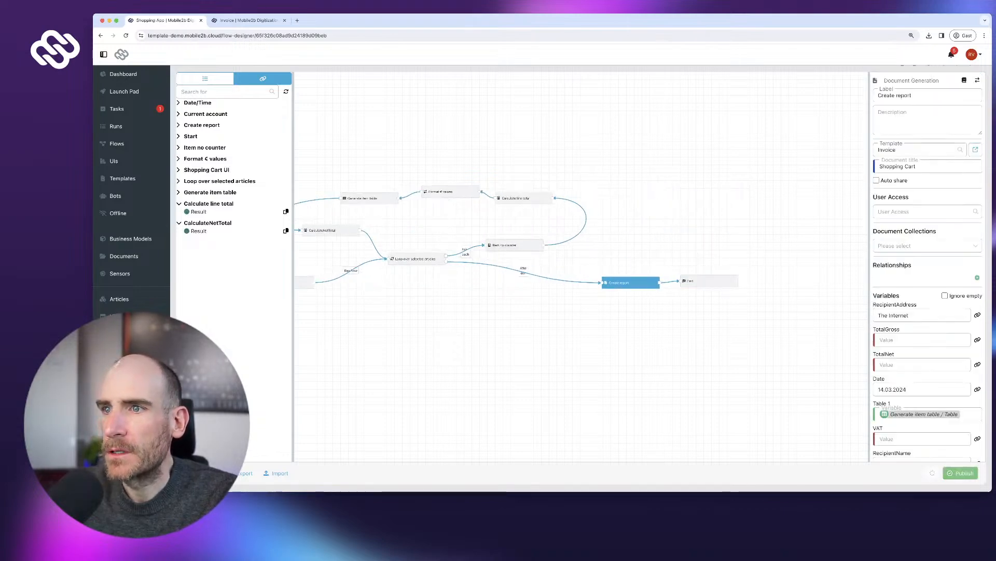
pyautogui.click(556, 274)
pyautogui.press('Delete')
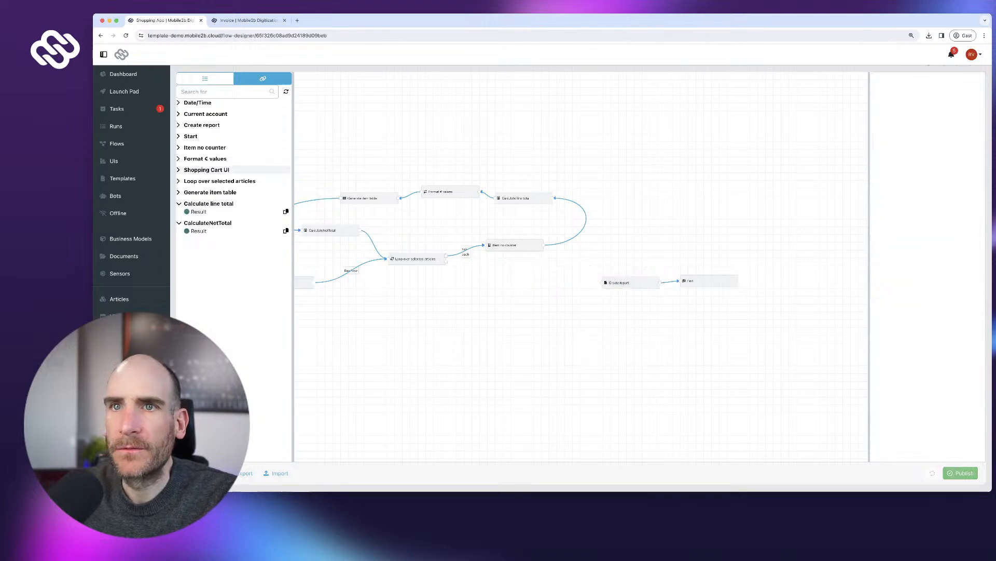
# - Add a Value Converter step labelled 'Format total values'
pyautogui.click(205, 78)
pyautogui.scroll(-1, 249, 312)
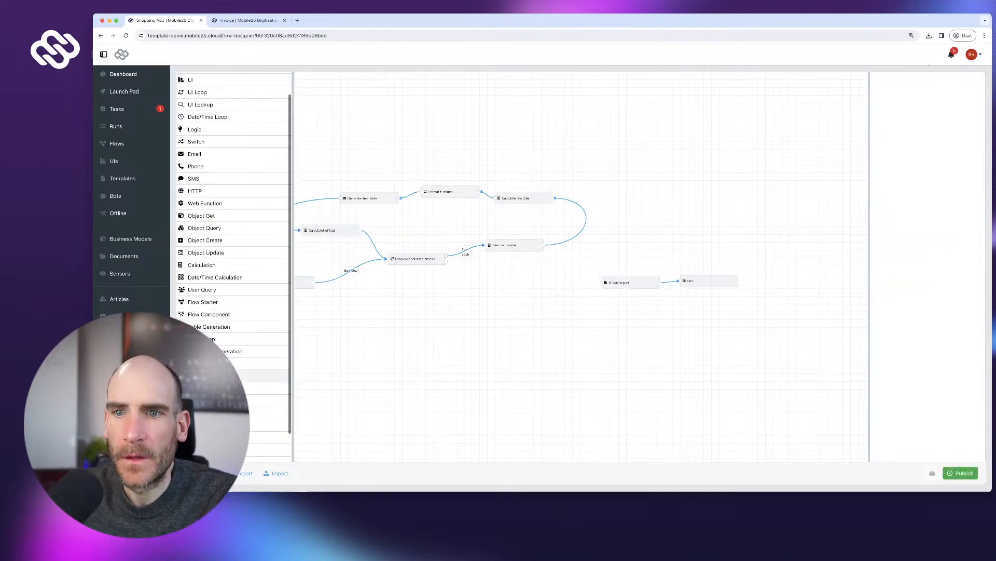
pyautogui.moveTo(265, 388); pyautogui.dragTo(452, 337)
pyautogui.write('Co')
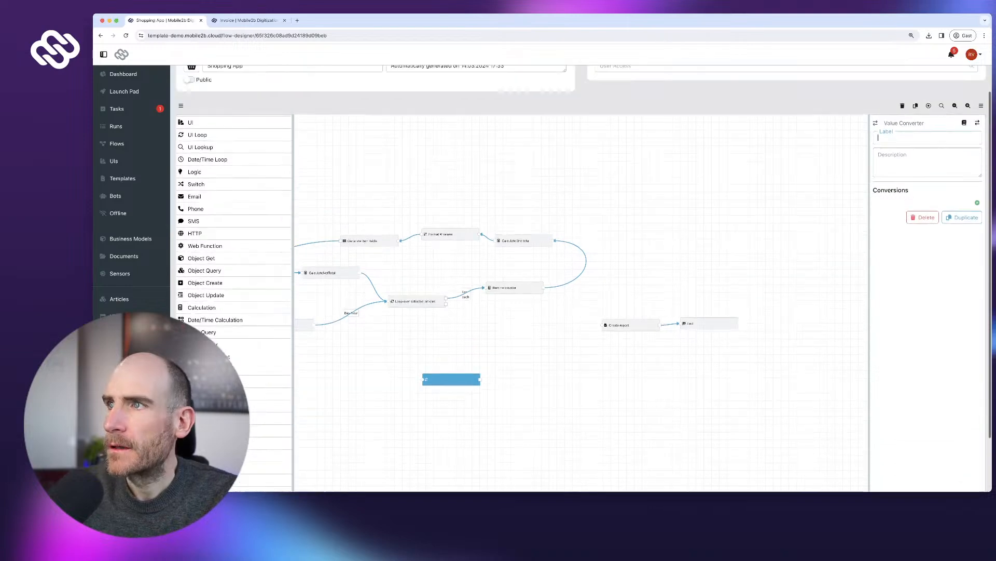
pyautogui.write('nve')
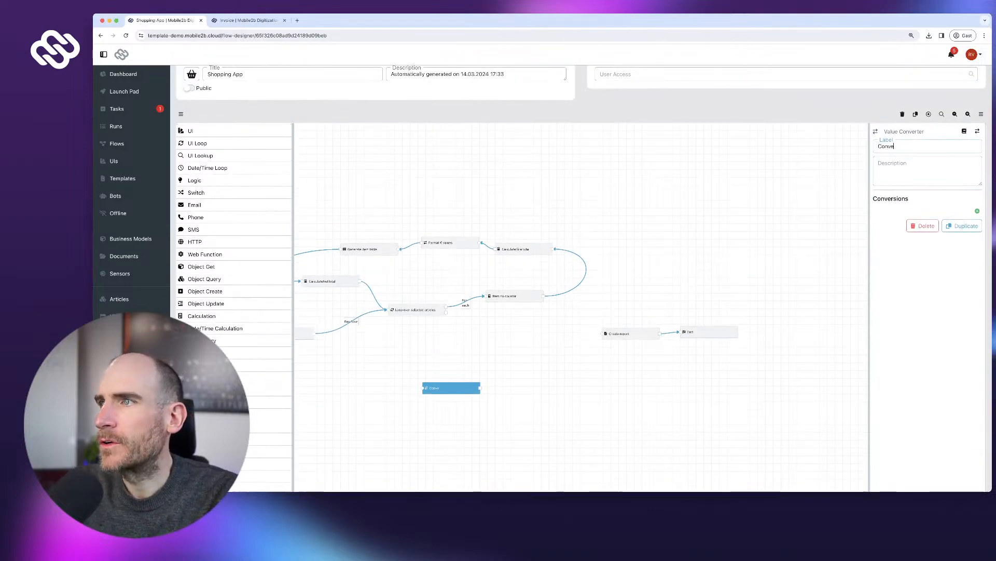
pyautogui.write('rt totals')
pyautogui.hotkey('ctrl', 'a')
pyautogui.write('Format total valu')
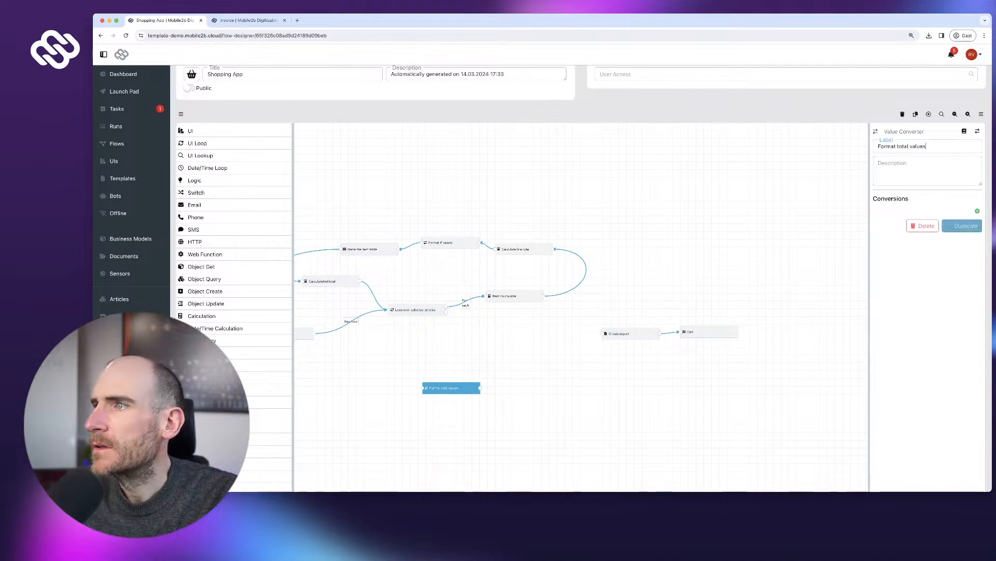
# - Add a TotalNetAsText conversion from Number to Text
pyautogui.click(977, 211)
pyautogui.write('TotalNetAsText')
pyautogui.click(914, 229)
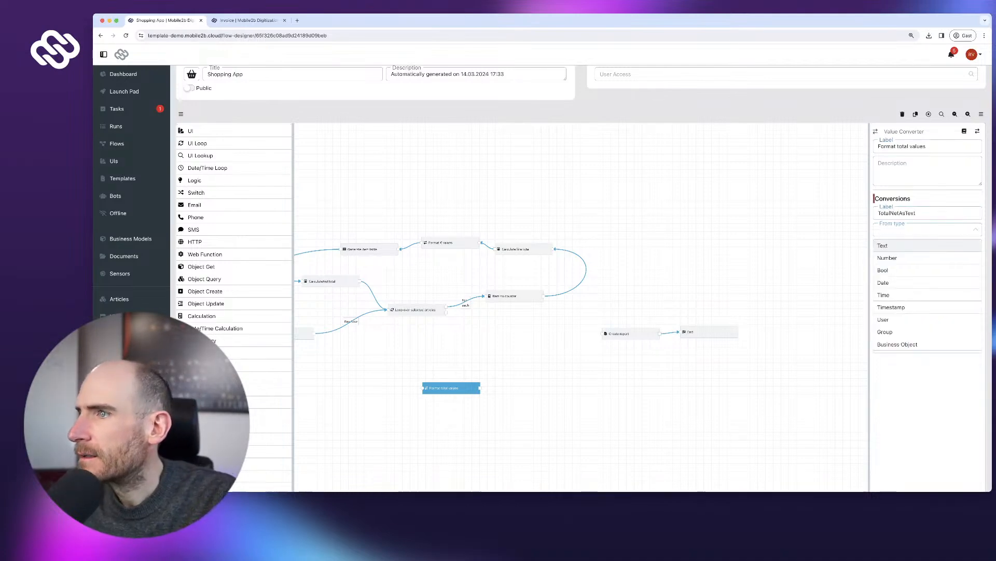
pyautogui.click(892, 245)
pyautogui.click(914, 230)
pyautogui.click(892, 258)
pyautogui.click(914, 246)
pyautogui.click(892, 262)
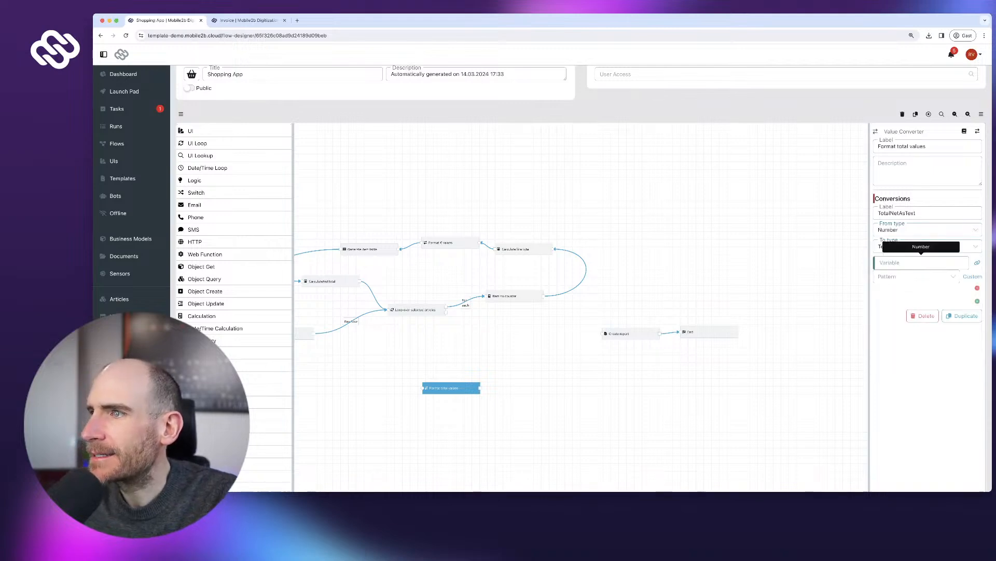
pyautogui.scroll(1, 233, 168)
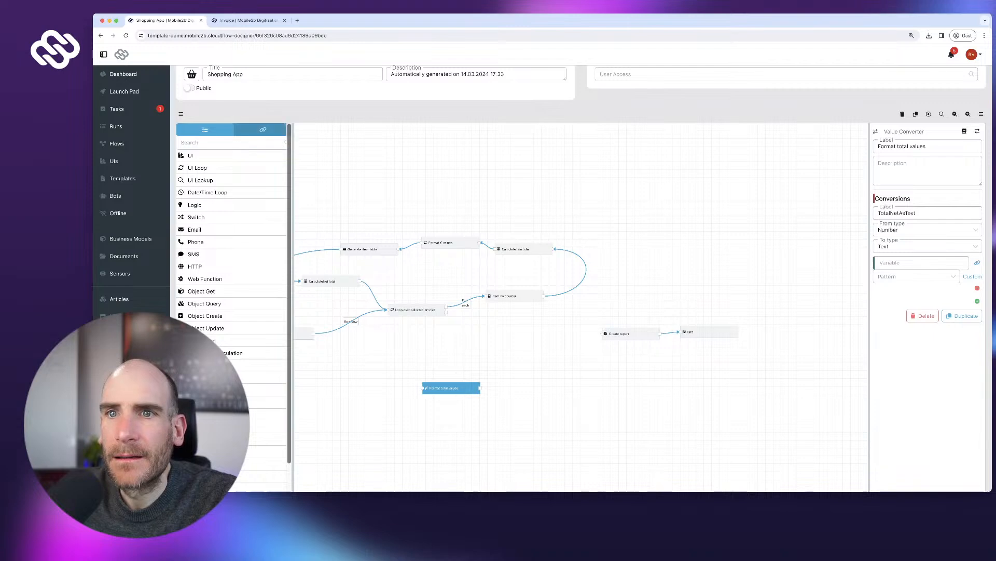
# - Use CalculateNetTotal's Result as the conversion input with the 0.00 € pattern
pyautogui.click(263, 130)
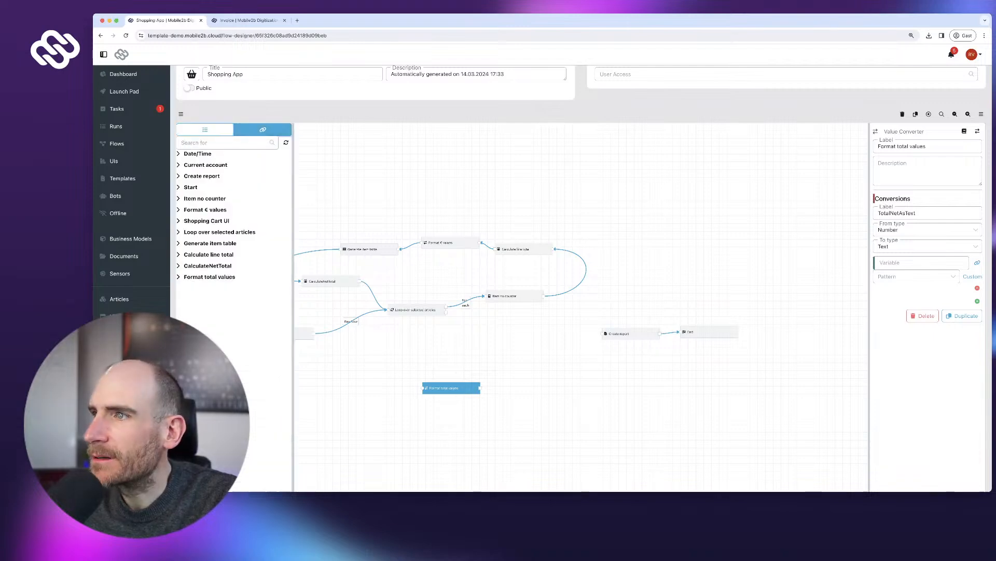
pyautogui.click(205, 209)
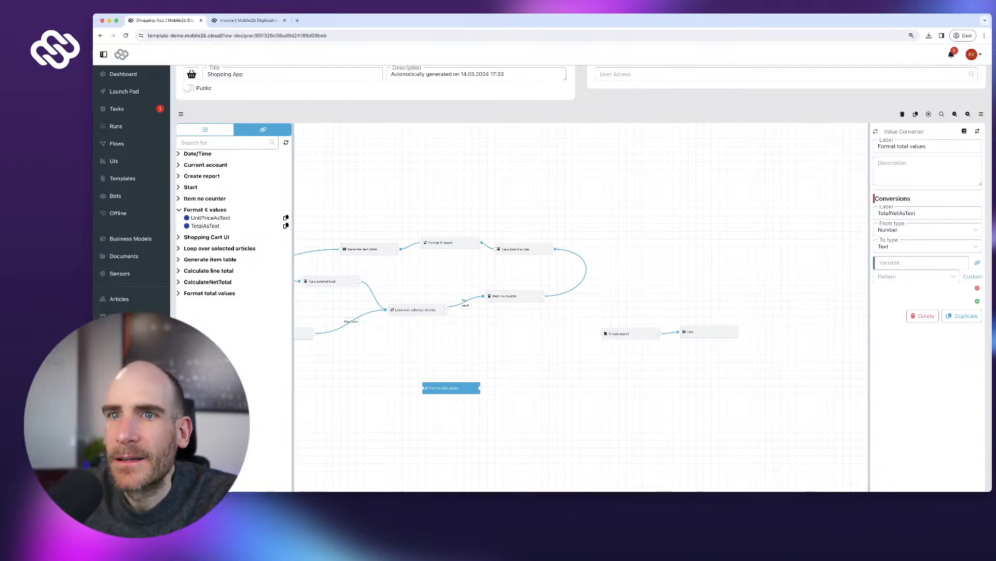
pyautogui.click(210, 292)
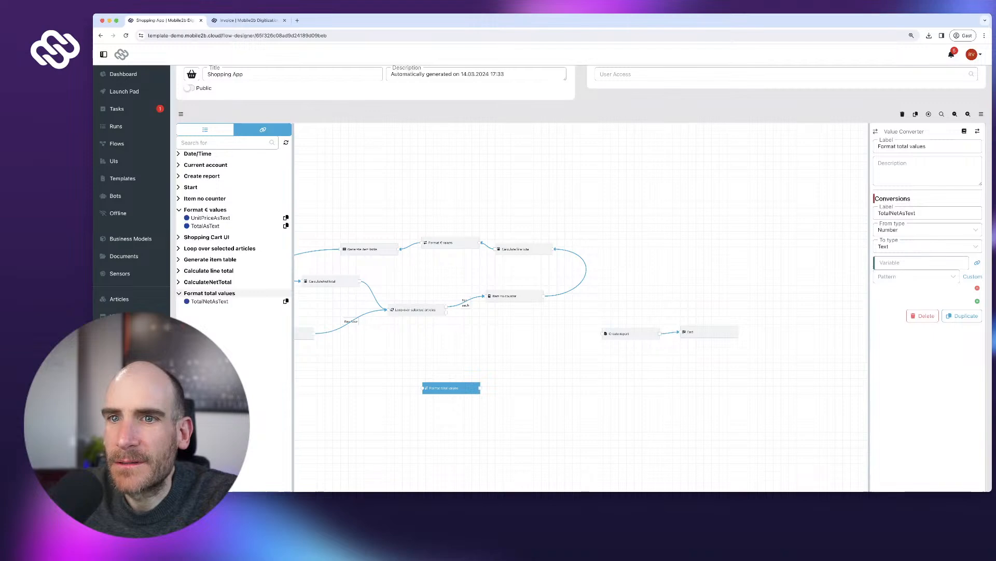
pyautogui.click(208, 282)
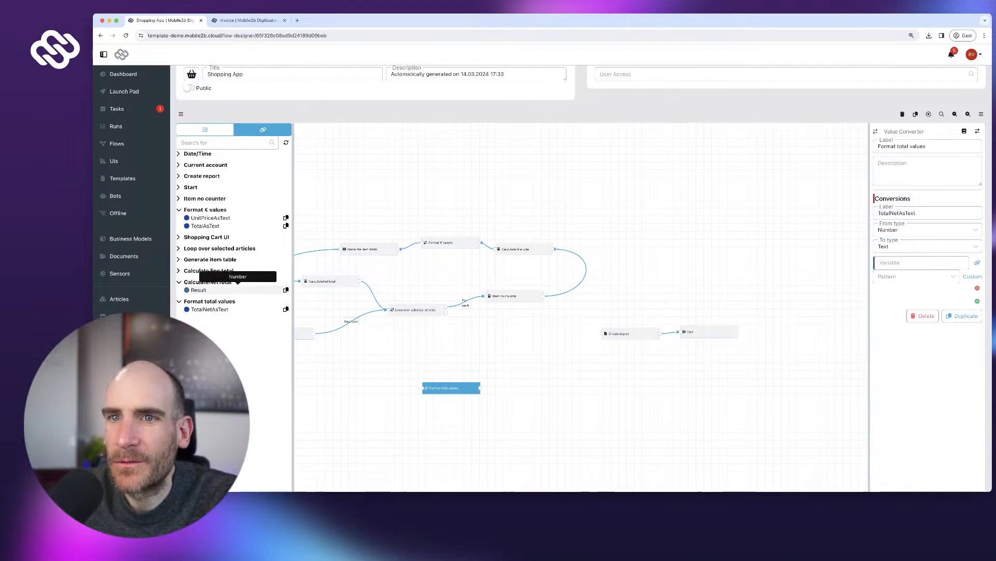
pyautogui.click(285, 290)
pyautogui.click(922, 262)
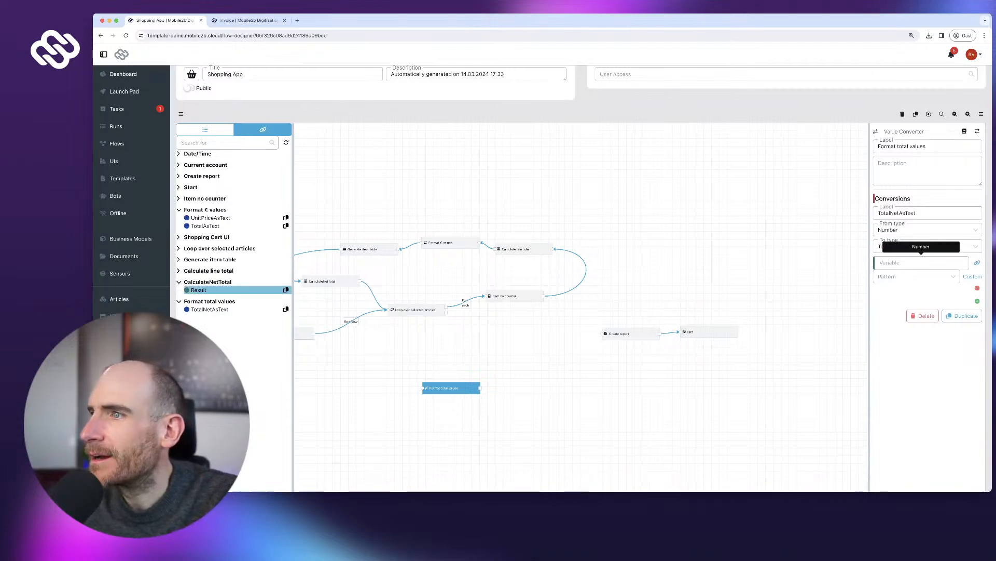
pyautogui.press('super+v')
pyautogui.click(916, 277)
pyautogui.click(890, 304)
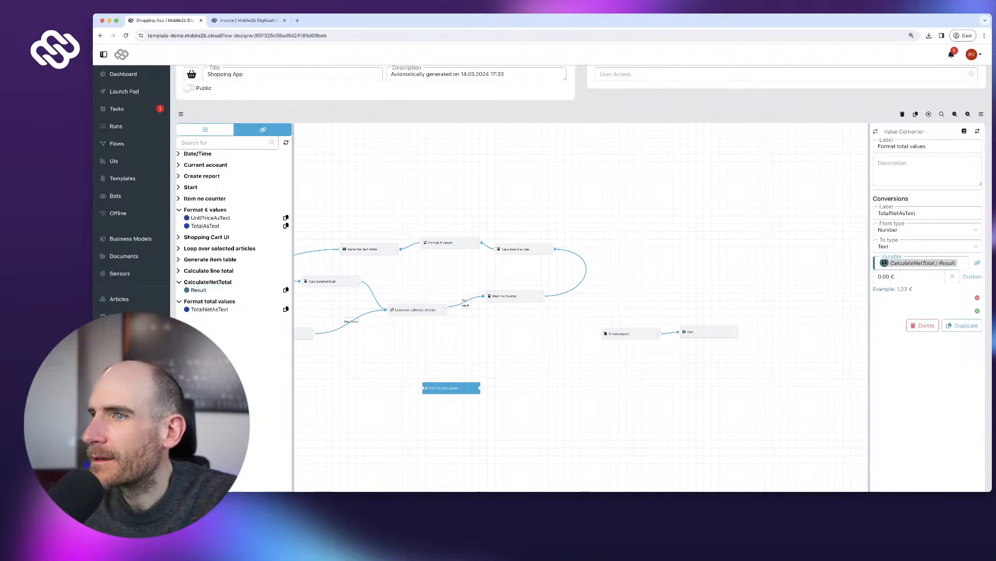
# - Review the Format € values conversions and Generate item table columns, entering 'Line' in a field
pyautogui.click(442, 243)
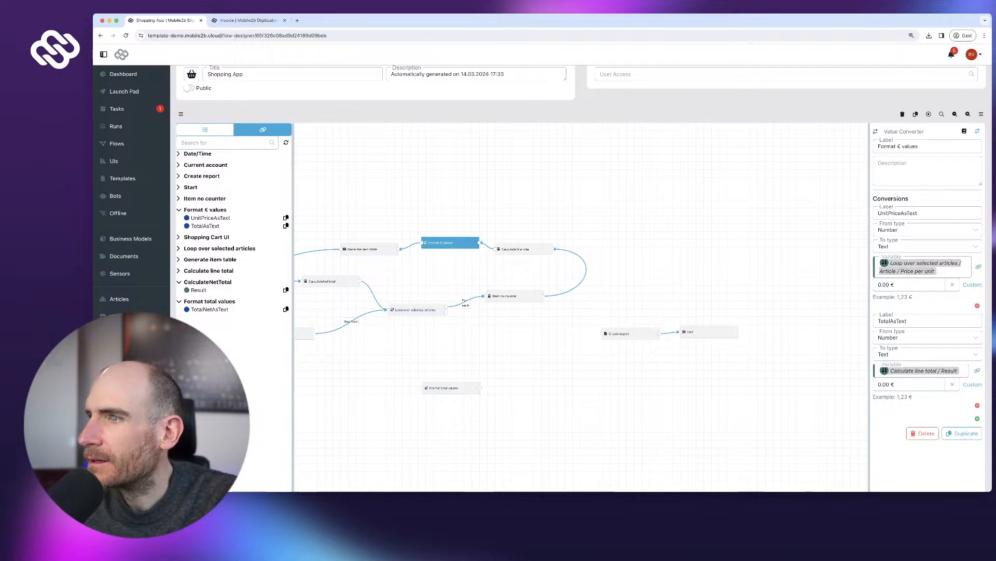
pyautogui.write('Line')
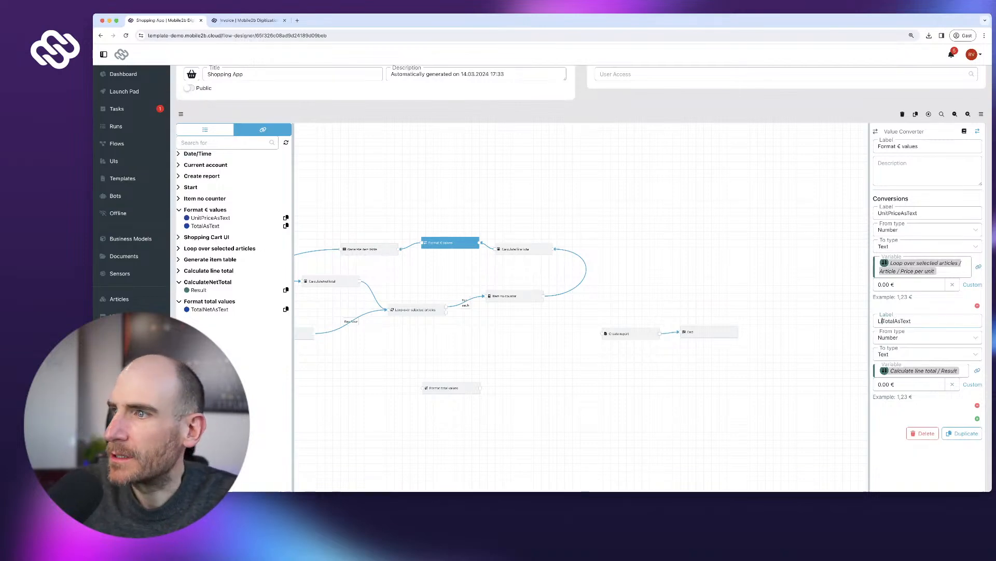
pyautogui.press('Tab')
pyautogui.click(670, 233)
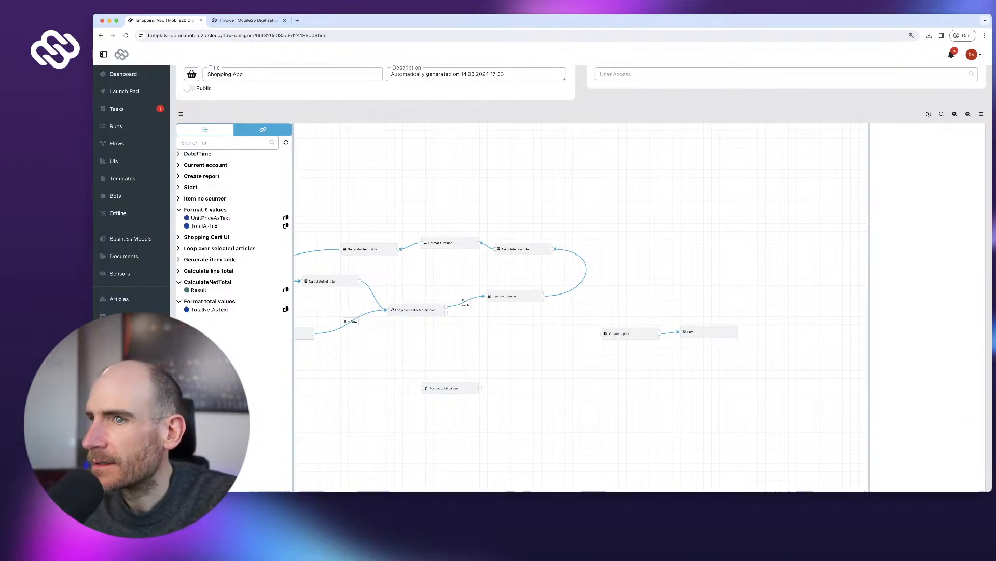
pyautogui.click(446, 243)
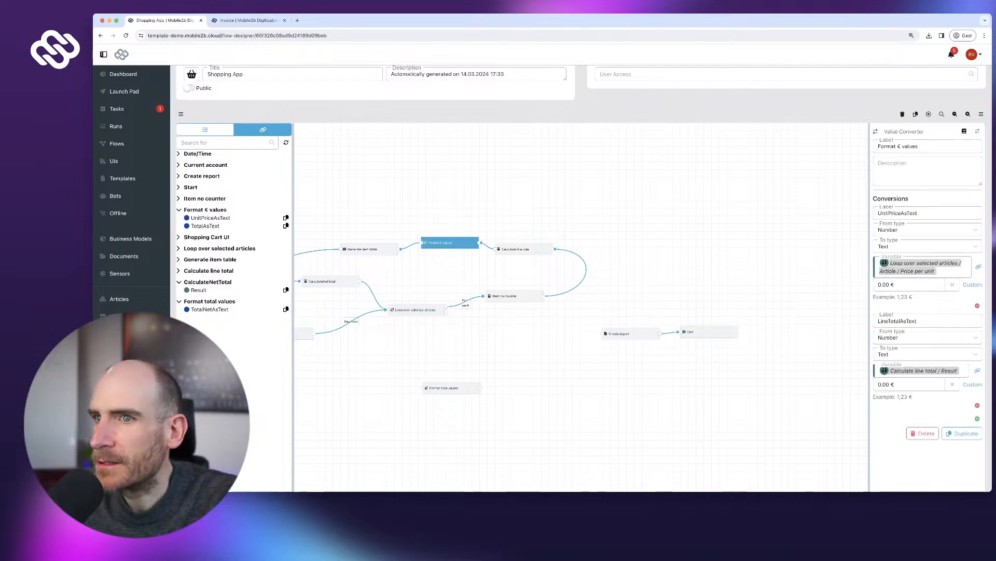
pyautogui.click(370, 250)
pyautogui.scroll(-1, 928, 312)
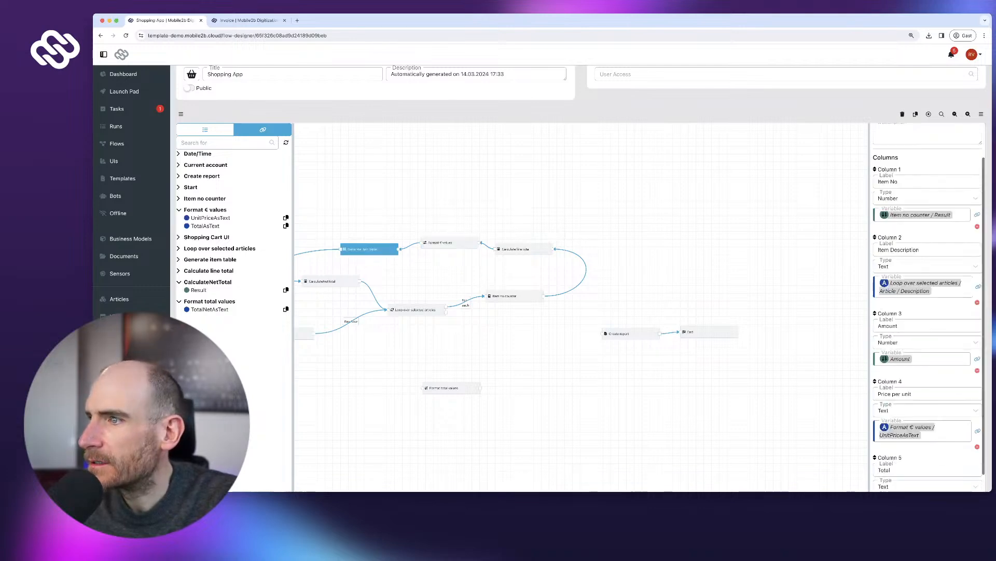
pyautogui.scroll(-1, 928, 311)
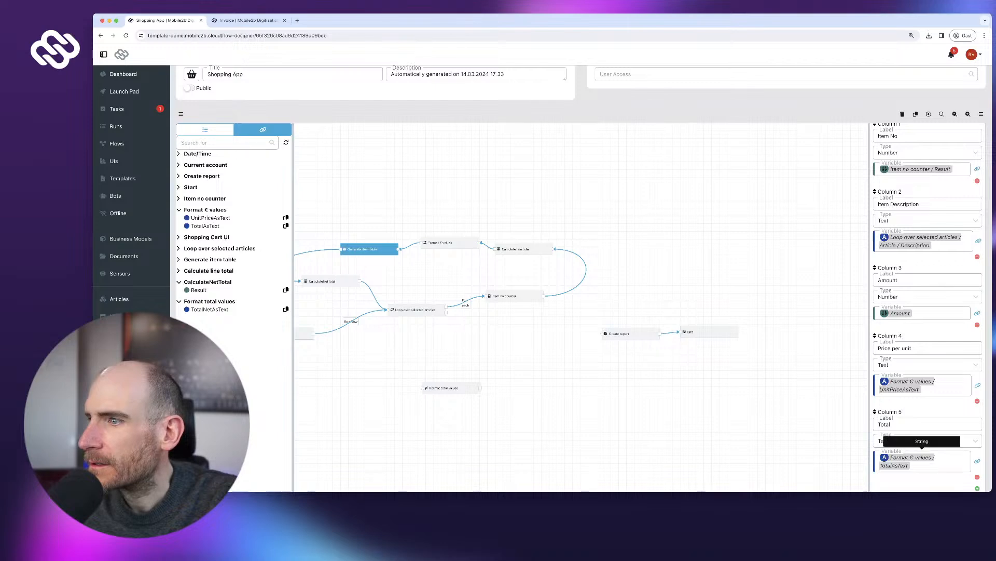
pyautogui.click(450, 242)
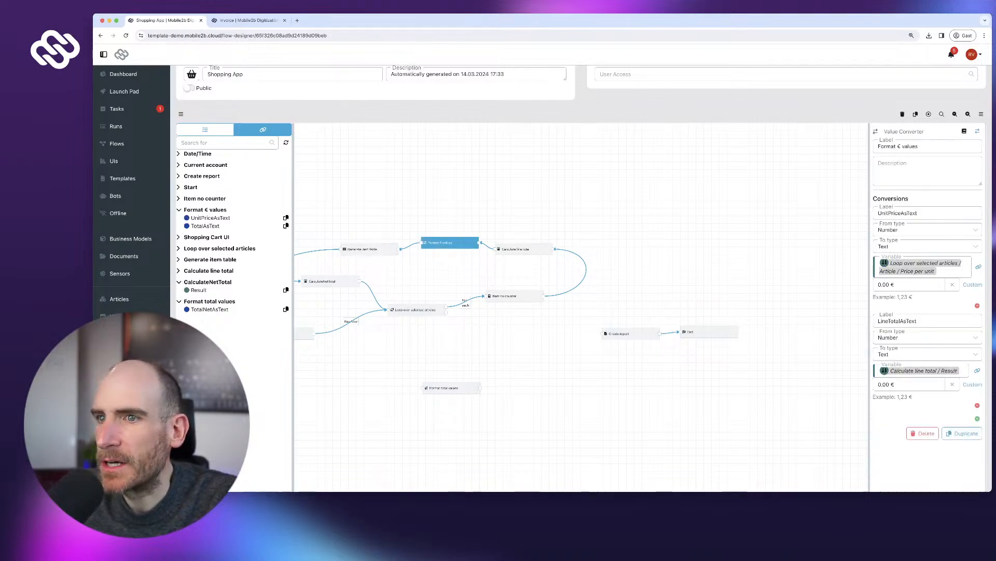
# - Rename the total conversion to NetTotalAsText and copy its variable reference
pyautogui.click(451, 388)
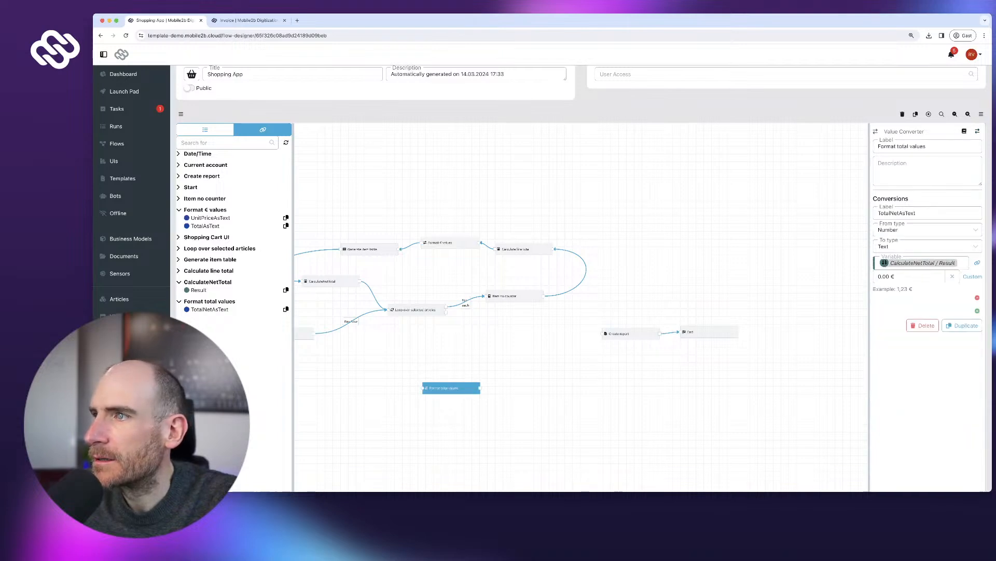
pyautogui.write('etTotal')
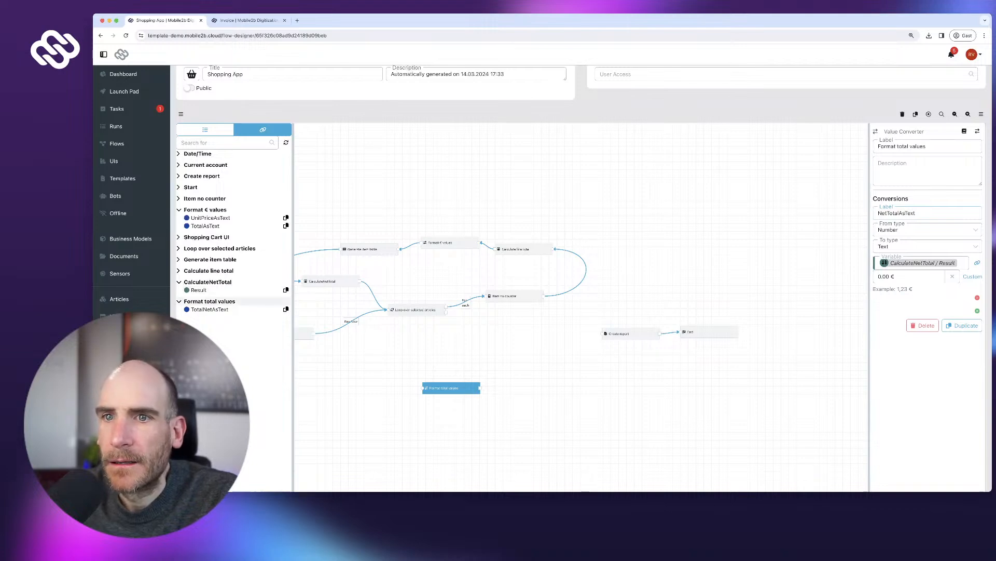
pyautogui.click(205, 129)
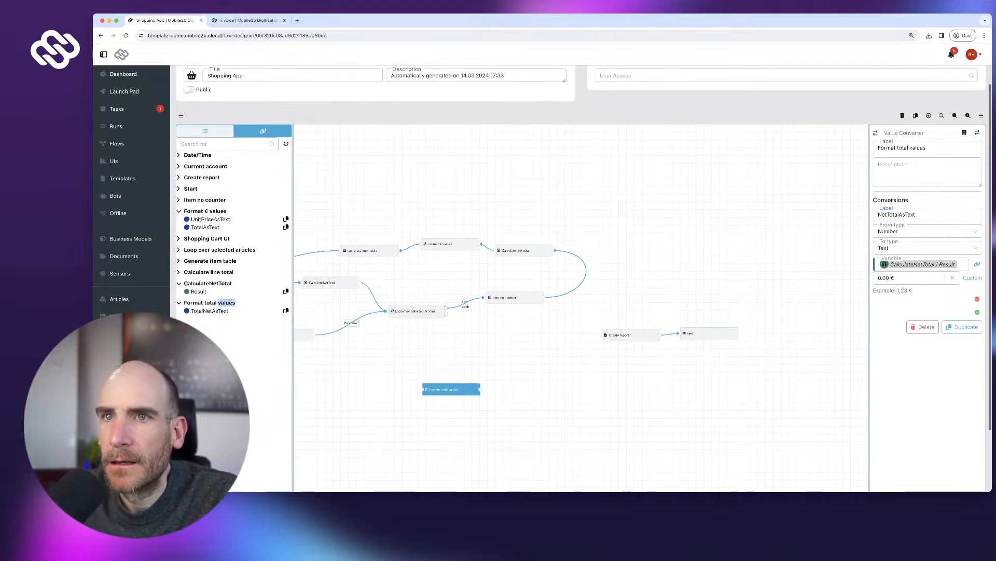
pyautogui.click(262, 131)
pyautogui.click(207, 280)
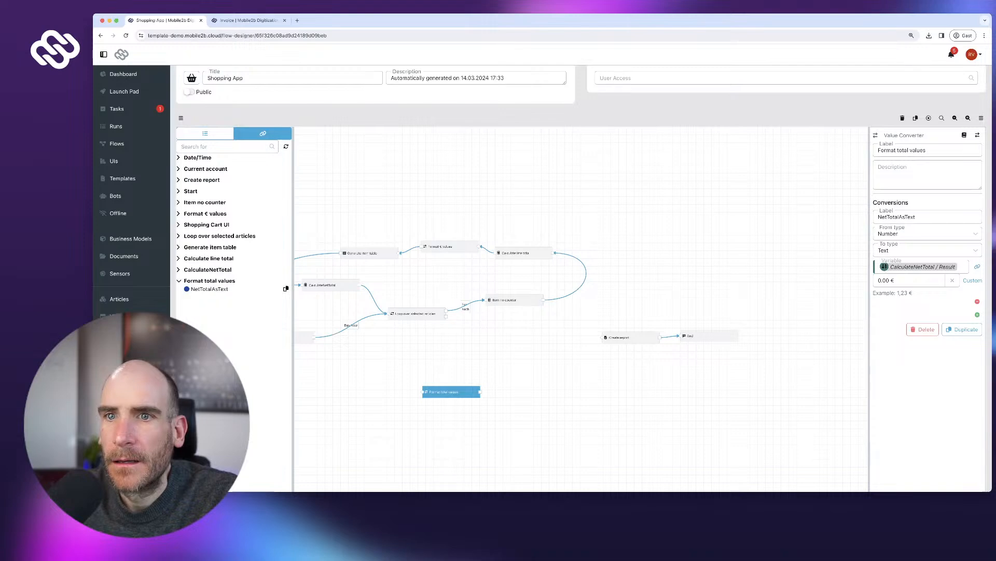
pyautogui.click(285, 288)
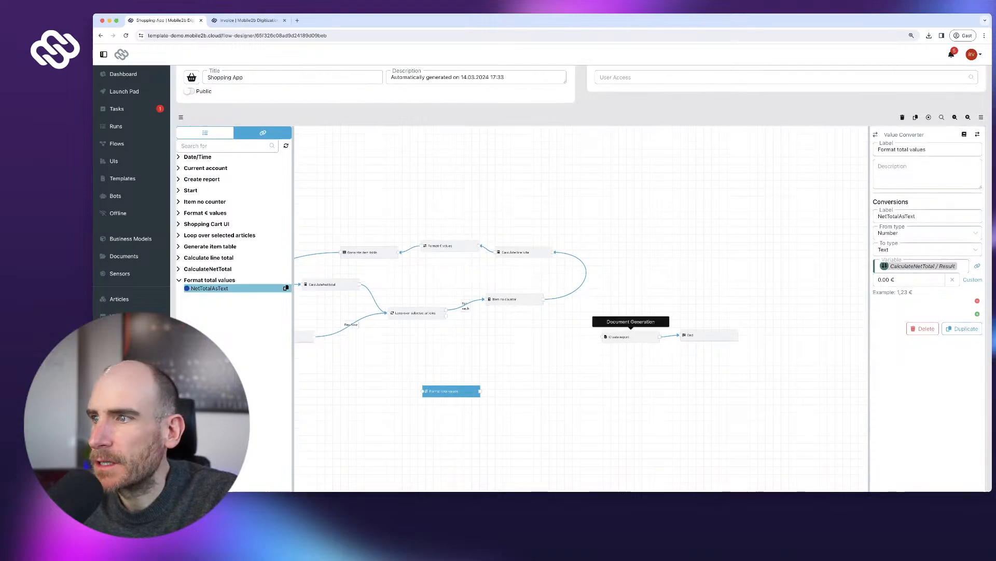
# - Fill Create report's TotalNet variable with NetTotalAsText and nudge Format total values upward
pyautogui.click(620, 336)
pyautogui.scroll(-1, 919, 364)
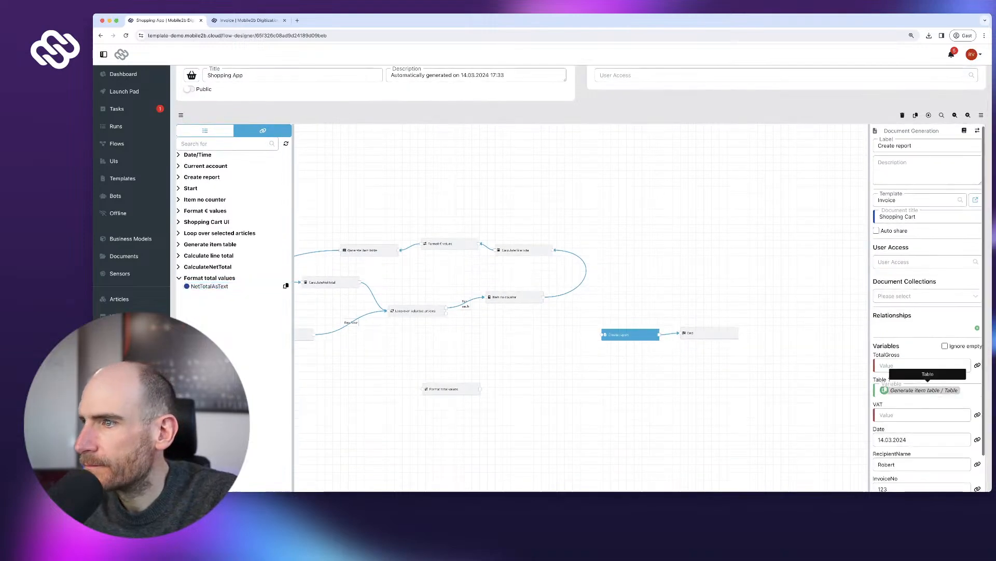
pyautogui.scroll(-4, 978, 449)
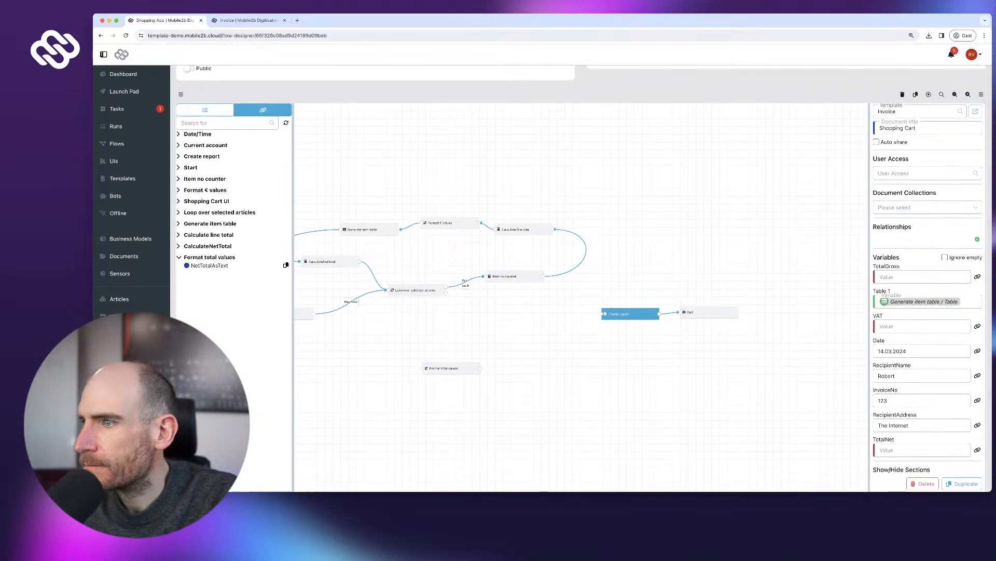
pyautogui.click(977, 450)
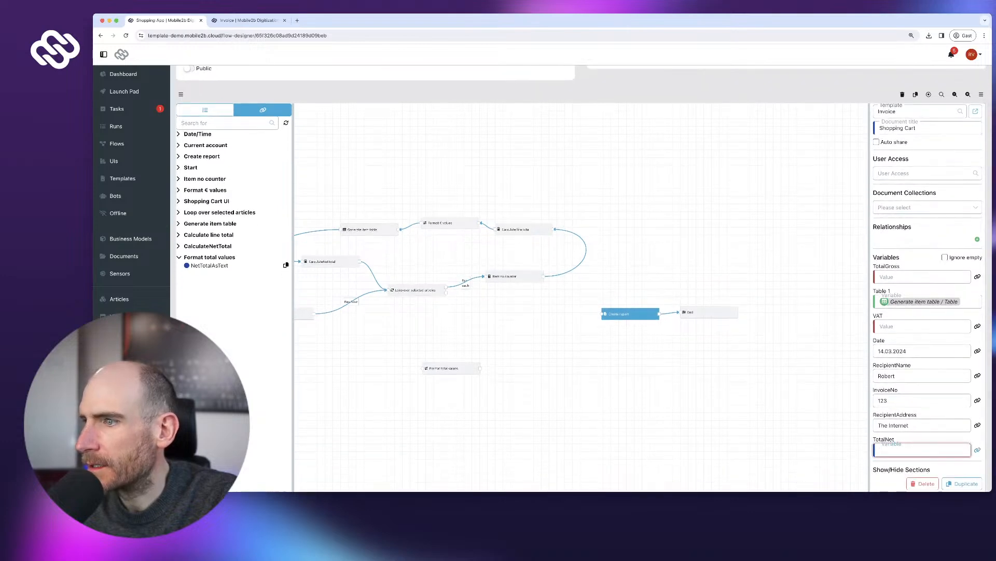
pyautogui.scroll(-1, 976, 450)
pyautogui.scroll(2, 975, 450)
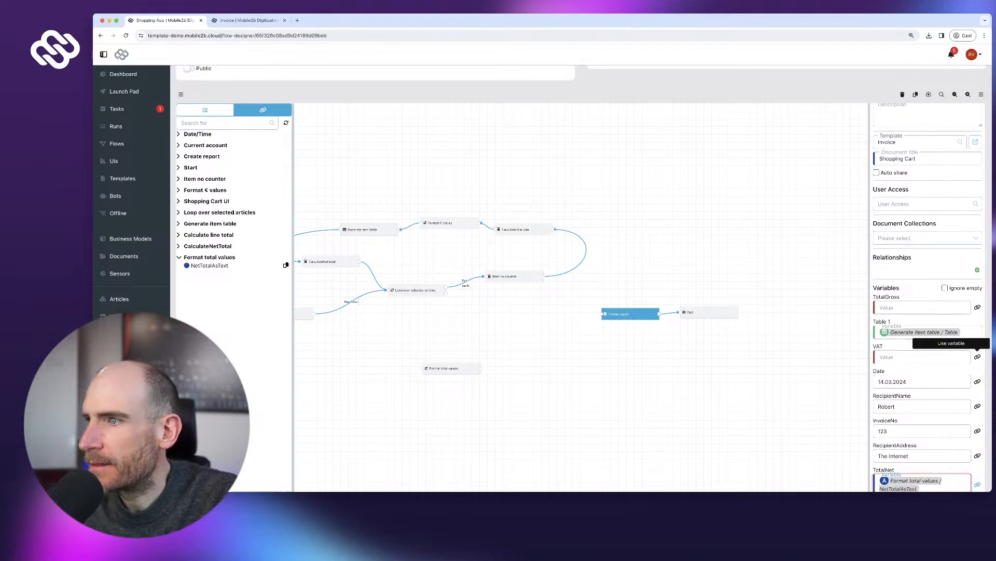
pyautogui.moveTo(443, 368); pyautogui.dragTo(451, 334)
pyautogui.click(205, 110)
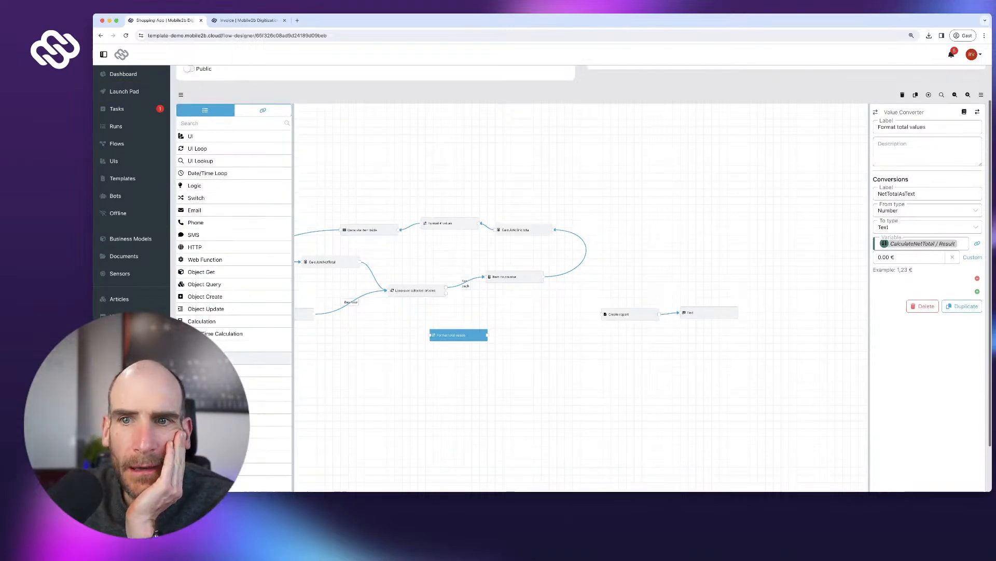
# - Place a Calculation step labelled 'Calculate VAT' beside Format total values
pyautogui.scroll(1, 233, 335)
pyautogui.click(202, 322)
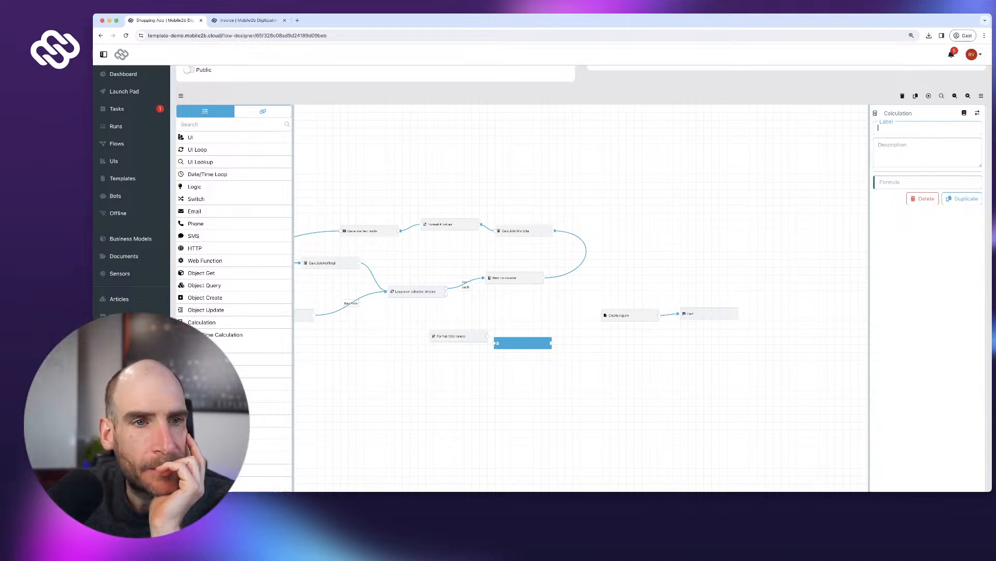
pyautogui.moveTo(523, 343)
pyautogui.mouseDown()
pyautogui.moveTo(540, 332)
pyautogui.moveTo(530, 332)
pyautogui.mouseUp()
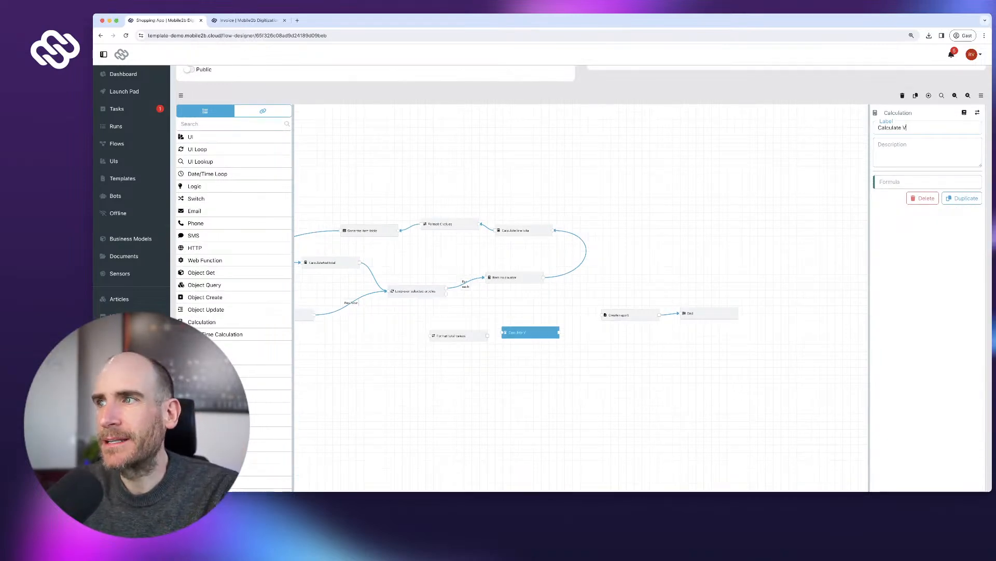
pyautogui.click(263, 112)
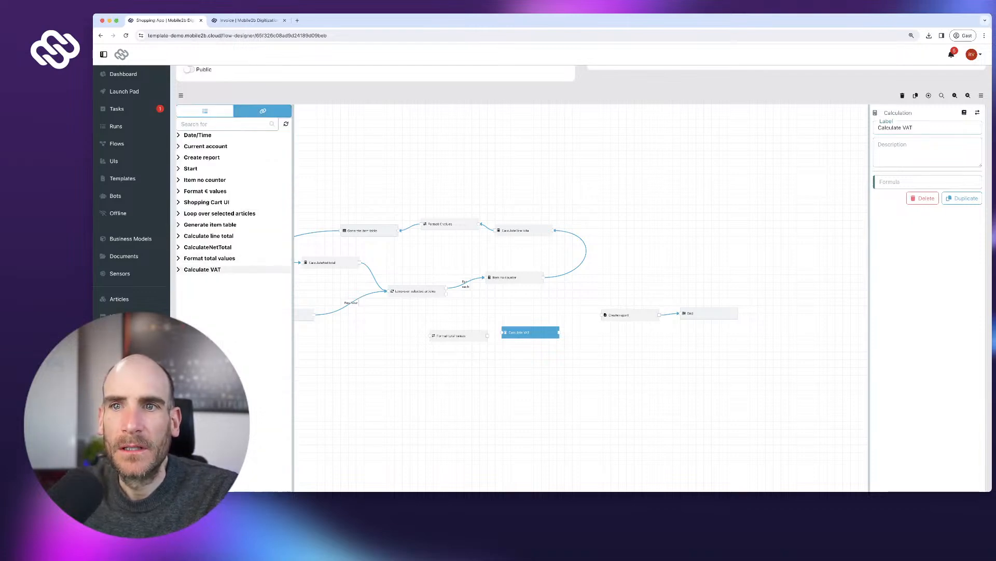
# - Paste CalculateNetTotal's Result into the Calculate VAT formula so it computes net total × 0.19
pyautogui.click(209, 258)
pyautogui.click(209, 258)
pyautogui.scroll(1, 210, 226)
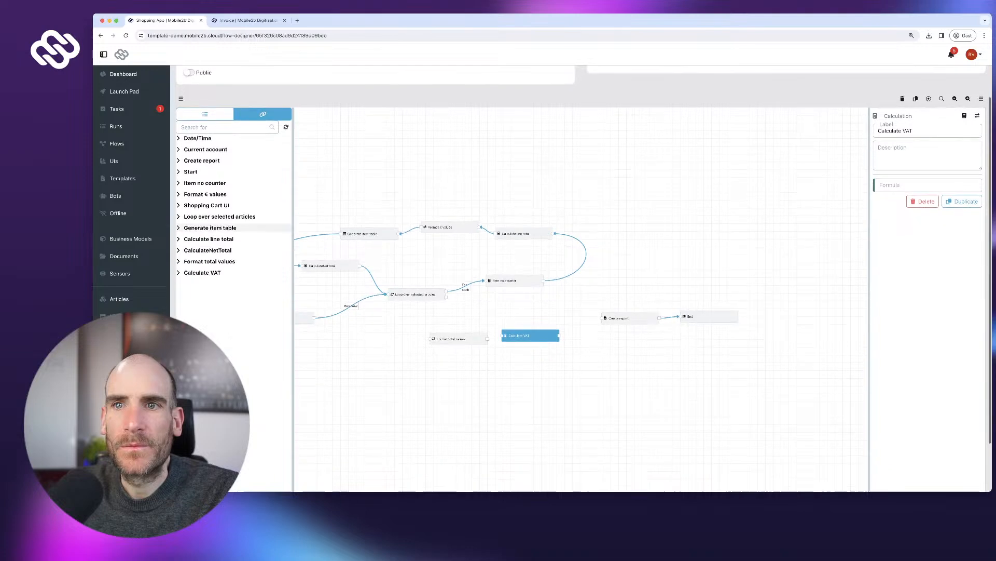
pyautogui.click(207, 251)
pyautogui.click(285, 259)
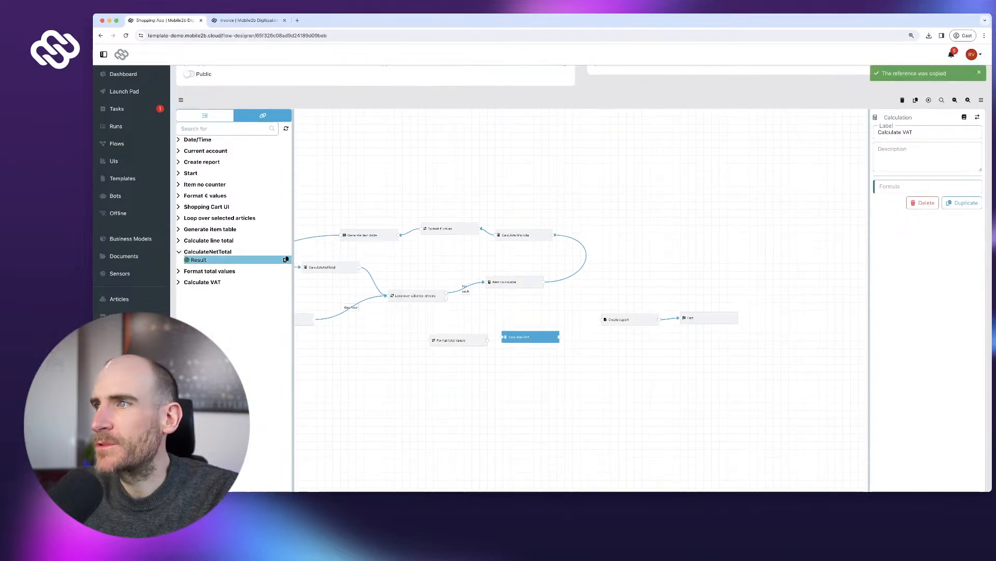
pyautogui.click(927, 187)
pyautogui.hotkey('ctrl', 'v')
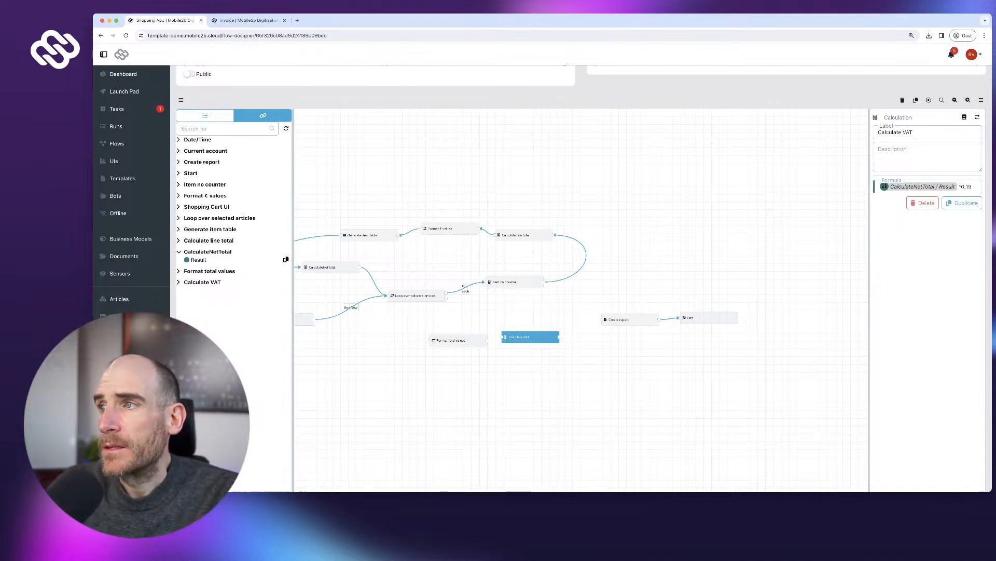
# - Shift Create report, End, Calculate VAT and Format total values to make room in the flow
pyautogui.scroll(1, 581, 301)
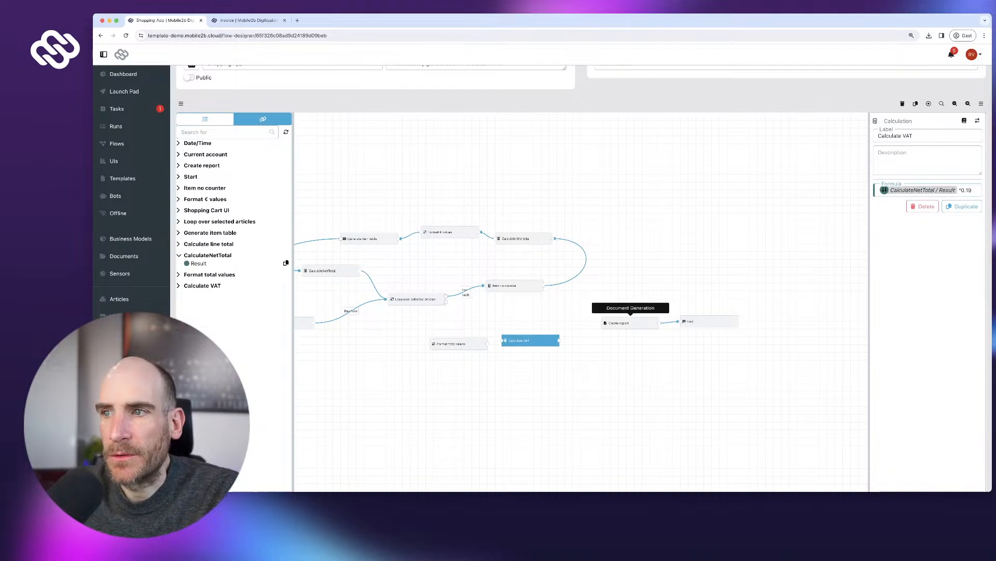
pyautogui.moveTo(738, 292); pyautogui.dragTo(647, 321)
pyautogui.moveTo(710, 321); pyautogui.dragTo(762, 326)
pyautogui.moveTo(630, 321); pyautogui.dragTo(660, 326)
pyautogui.moveTo(519, 341); pyautogui.dragTo(550, 335)
pyautogui.moveTo(456, 343)
pyautogui.mouseDown()
pyautogui.moveTo(457, 330)
pyautogui.moveTo(495, 321)
pyautogui.moveTo(464, 320)
pyautogui.mouseUp()
pyautogui.click(493, 358)
pyautogui.moveTo(561, 334); pyautogui.dragTo(570, 321)
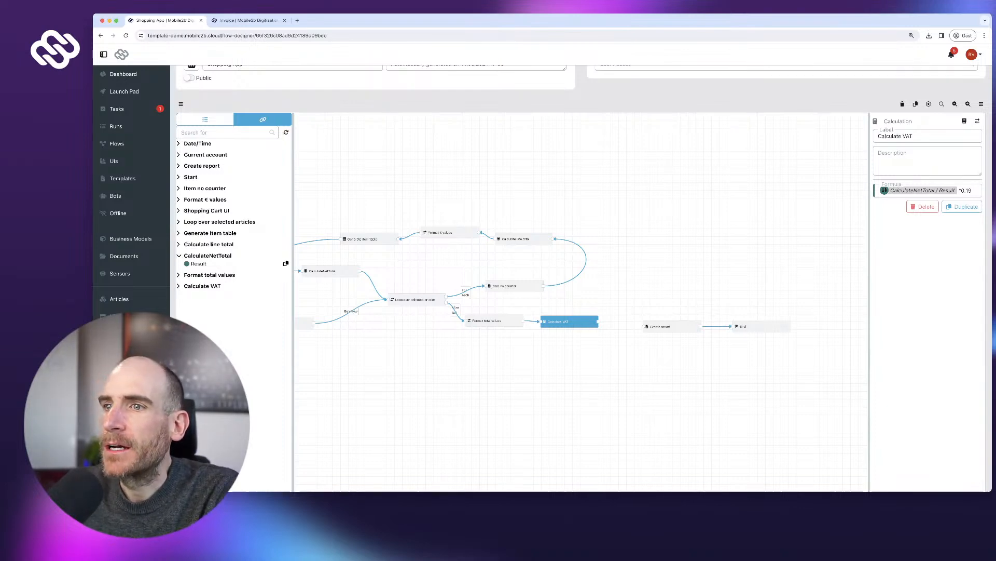
pyautogui.moveTo(569, 321); pyautogui.dragTo(538, 362)
pyautogui.moveTo(493, 321); pyautogui.dragTo(601, 327)
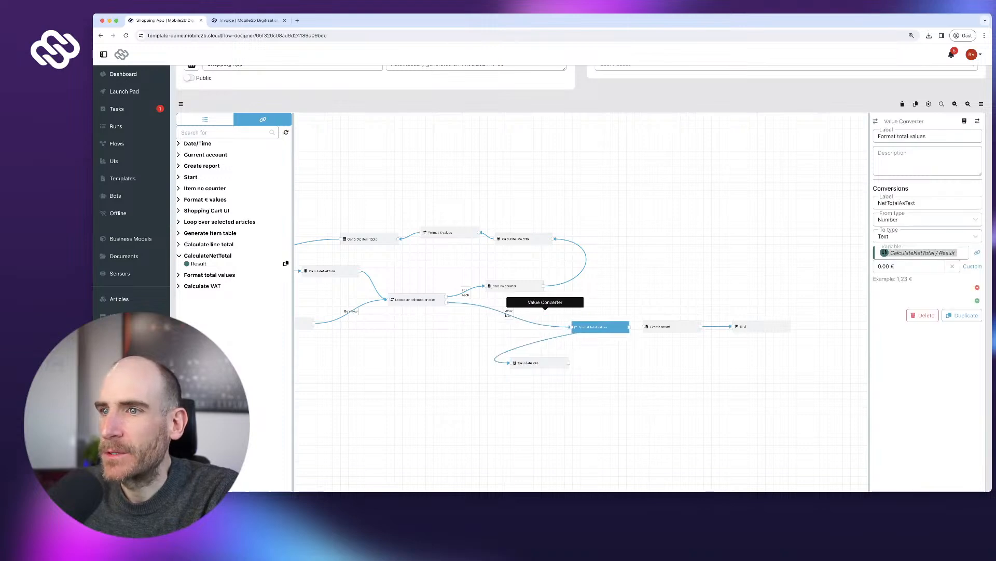
# - Delete the old loop and Calculate VAT connectors and place Calculate VAT after the loop's After last
pyautogui.click(545, 322)
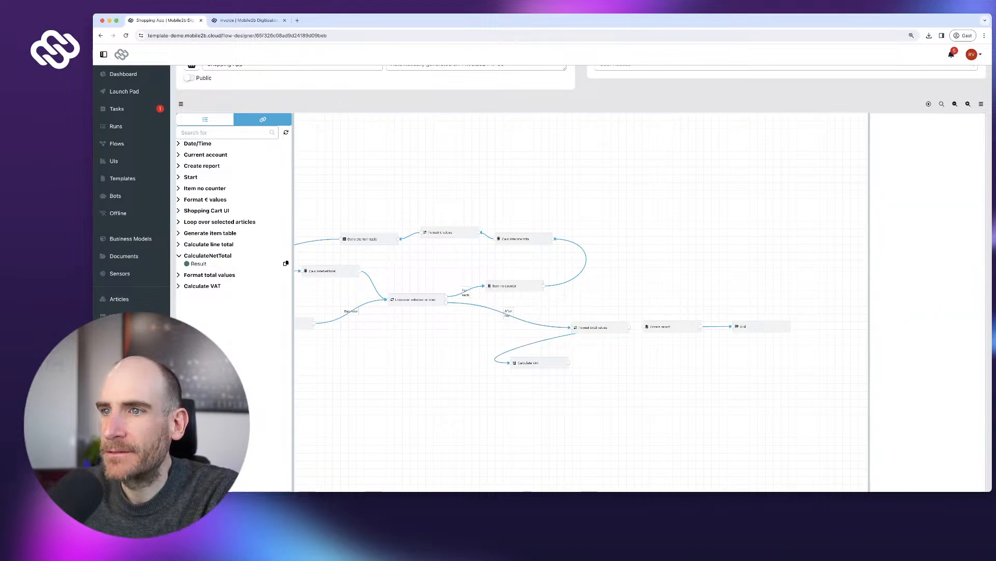
pyautogui.click(545, 315)
pyautogui.click(545, 340)
pyautogui.click(545, 333)
pyautogui.moveTo(541, 362); pyautogui.dragTo(464, 325)
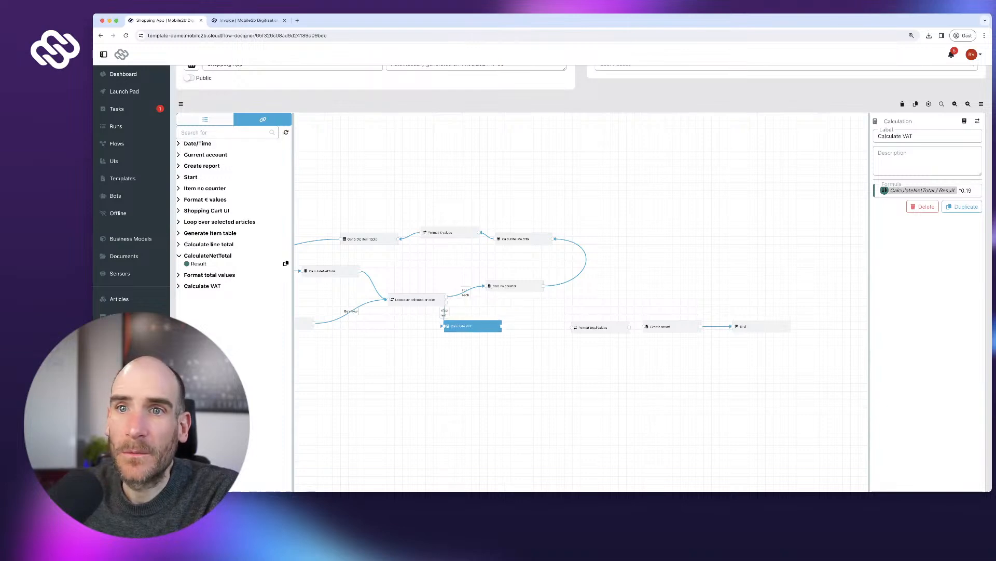
pyautogui.click(205, 119)
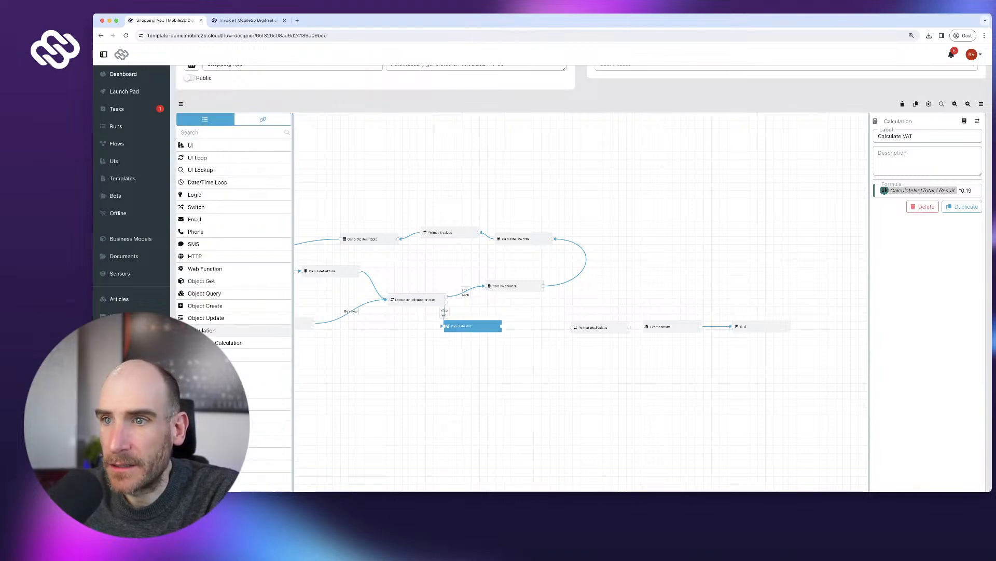
# - Add a 'Calculate Gross Total' calculation whose formula is CalculateNetTotal Result + Calculate VAT Result
pyautogui.moveTo(207, 330); pyautogui.dragTo(550, 370)
pyautogui.write('Calculate Gross Total')
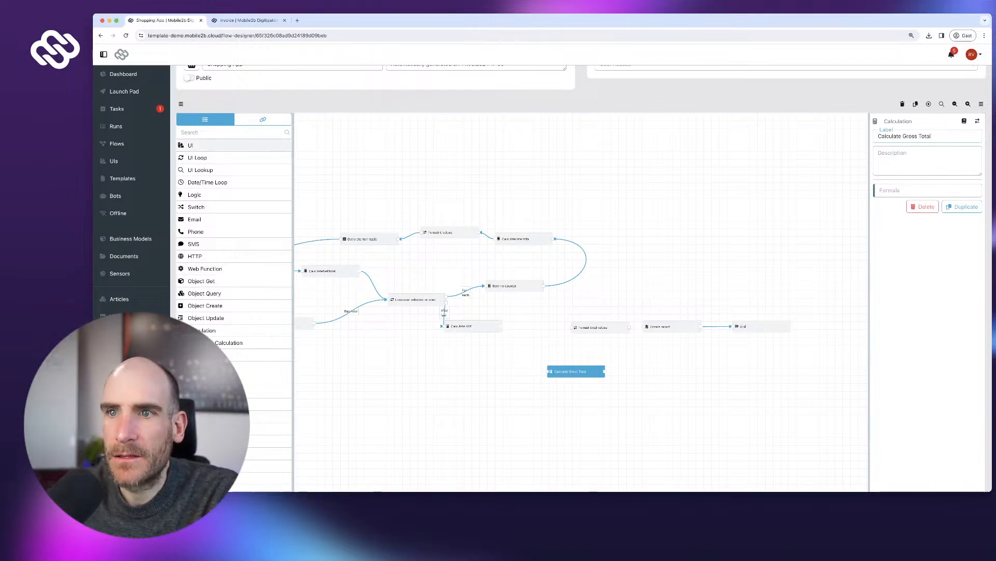
pyautogui.click(262, 119)
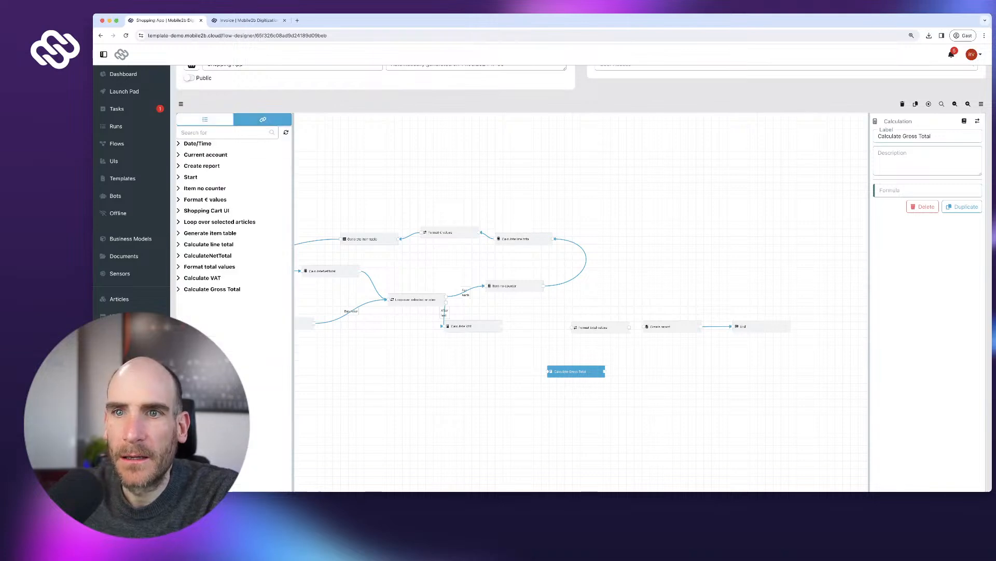
pyautogui.click(208, 255)
pyautogui.click(286, 263)
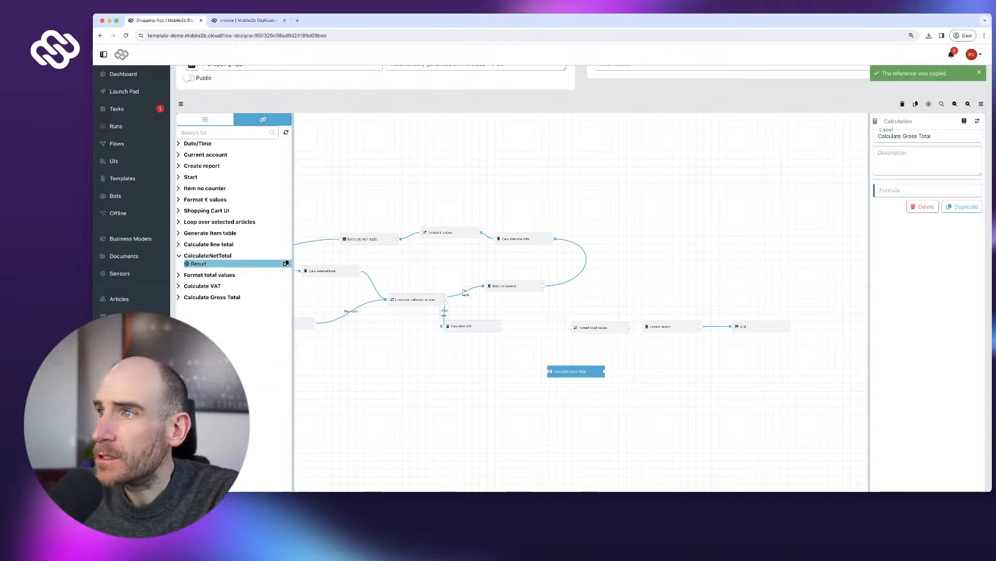
pyautogui.hotkey('ctrl', 'v')
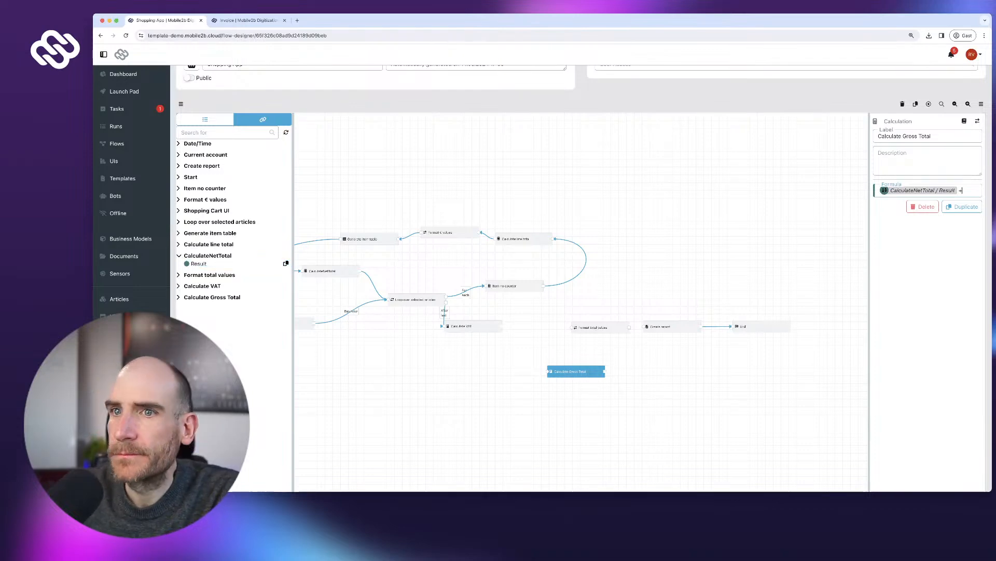
pyautogui.click(202, 286)
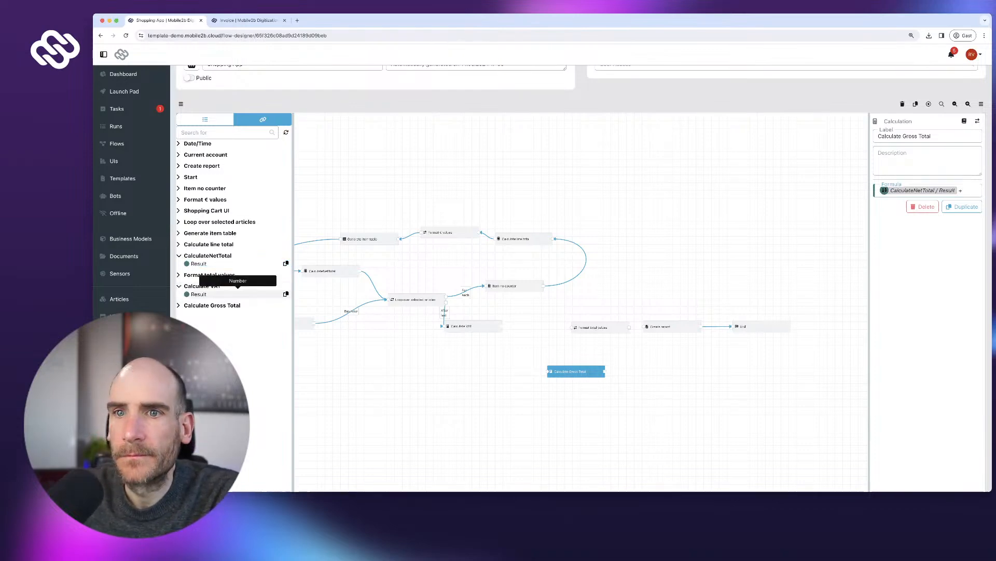
pyautogui.click(285, 293)
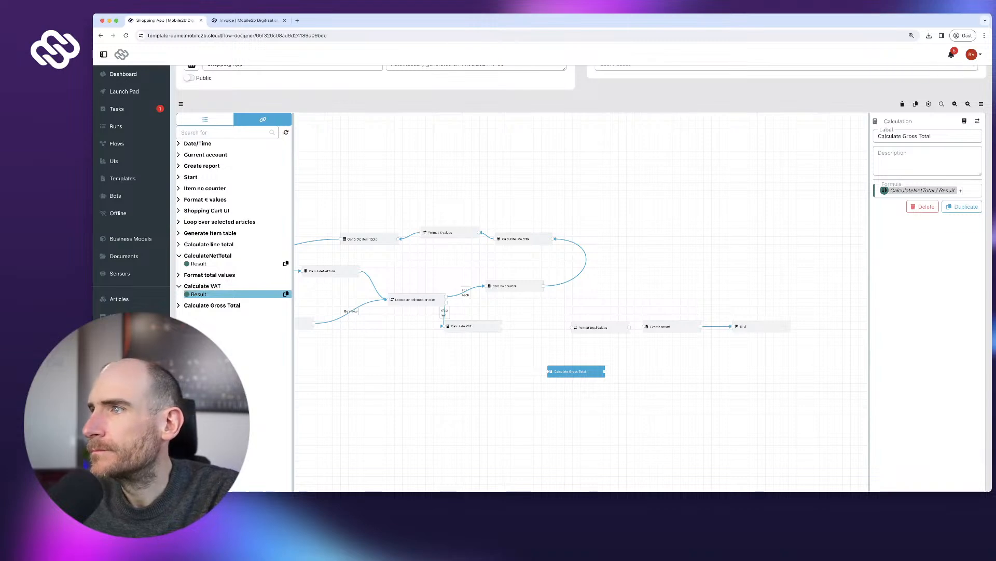
pyautogui.hotkey('ctrl', 'v')
# - Link Calculate Gross Total between Calculate VAT and Format total values, repositioning Format total values
pyautogui.moveTo(576, 371); pyautogui.dragTo(546, 325)
pyautogui.click(470, 326)
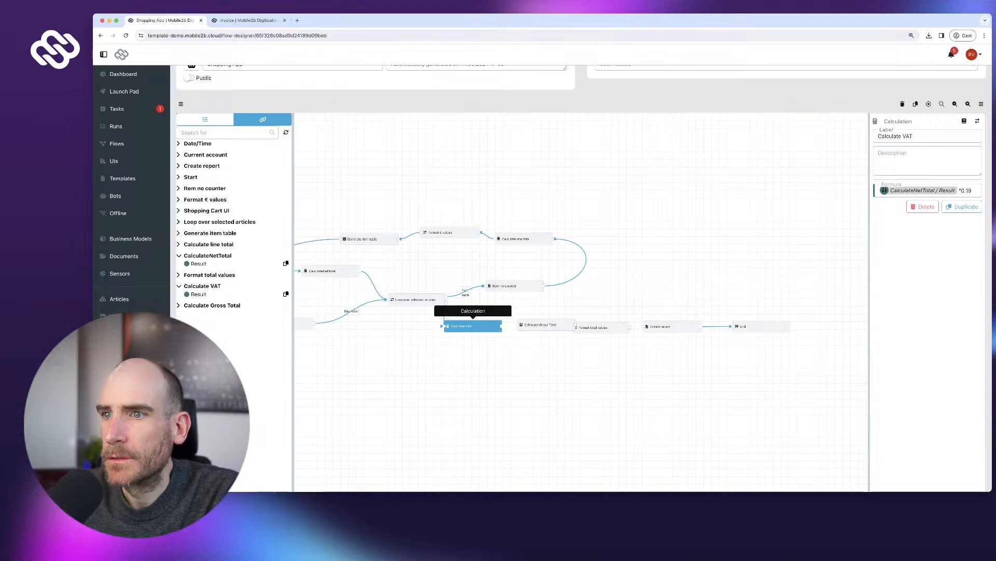
pyautogui.moveTo(597, 327); pyautogui.dragTo(643, 327)
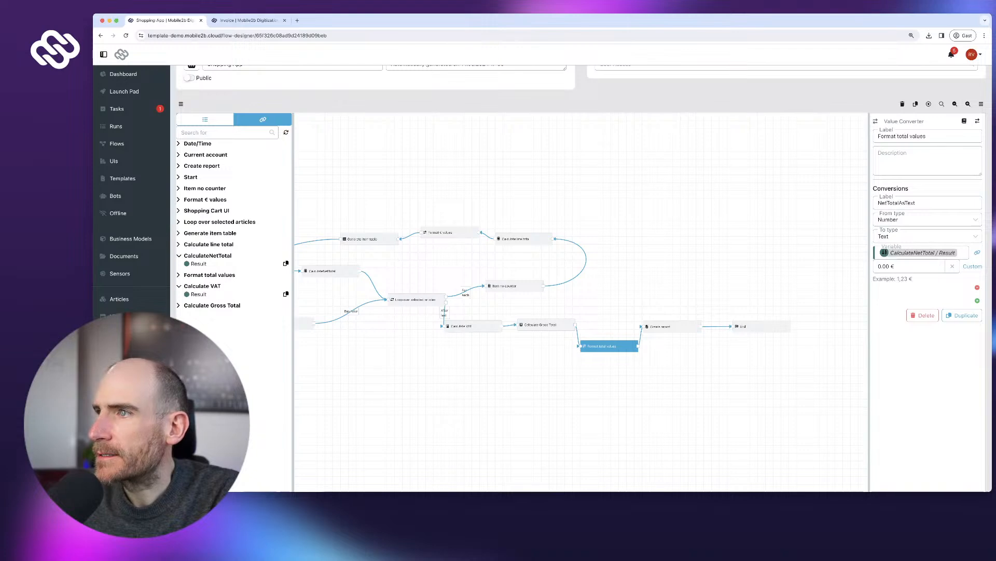
# - Add a VATAsText conversion from Number to Text in Format total values
pyautogui.click(978, 300)
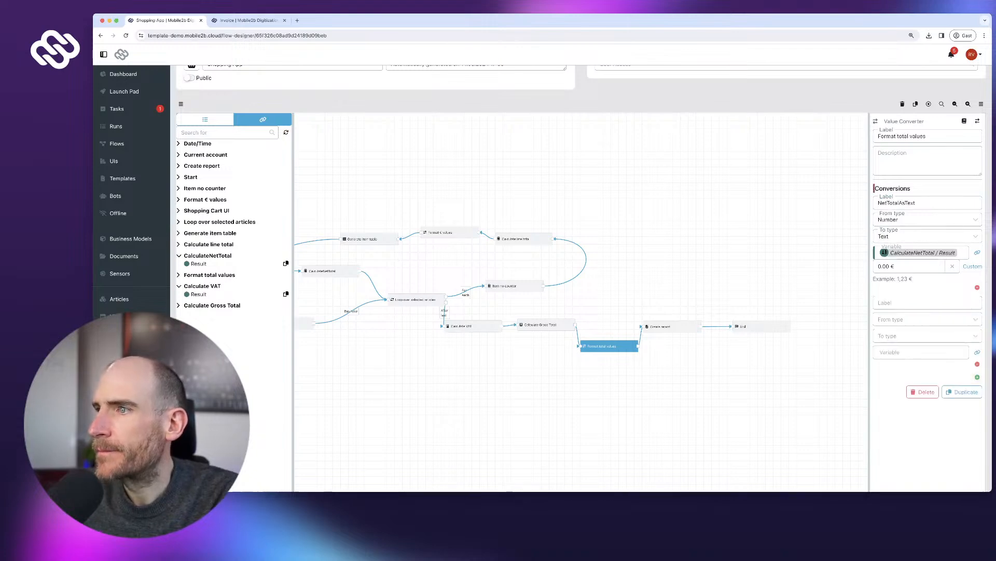
pyautogui.click(913, 303)
pyautogui.write('VATAsT')
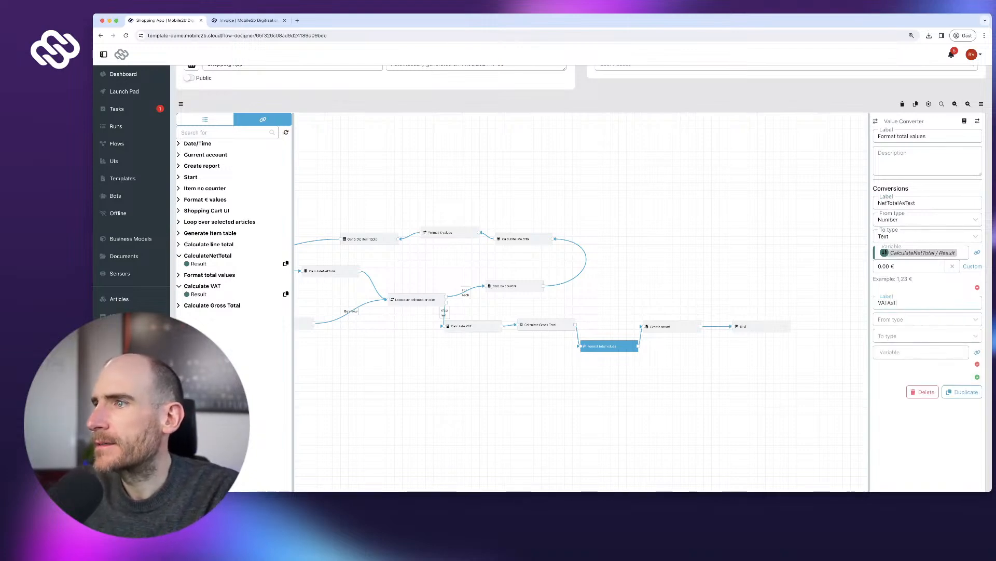
pyautogui.write('ext')
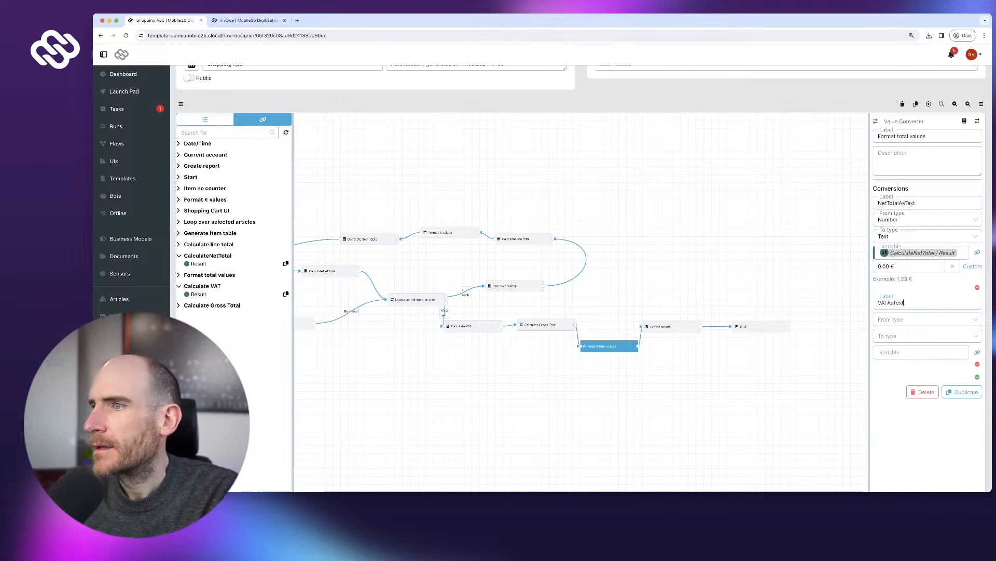
pyautogui.press('Tab')
pyautogui.press('Down')
pyautogui.press('Return')
pyautogui.press('Tab')
pyautogui.press('Return')
# - Add a GrossTotalAsText conversion from Number to Text
pyautogui.click(927, 393)
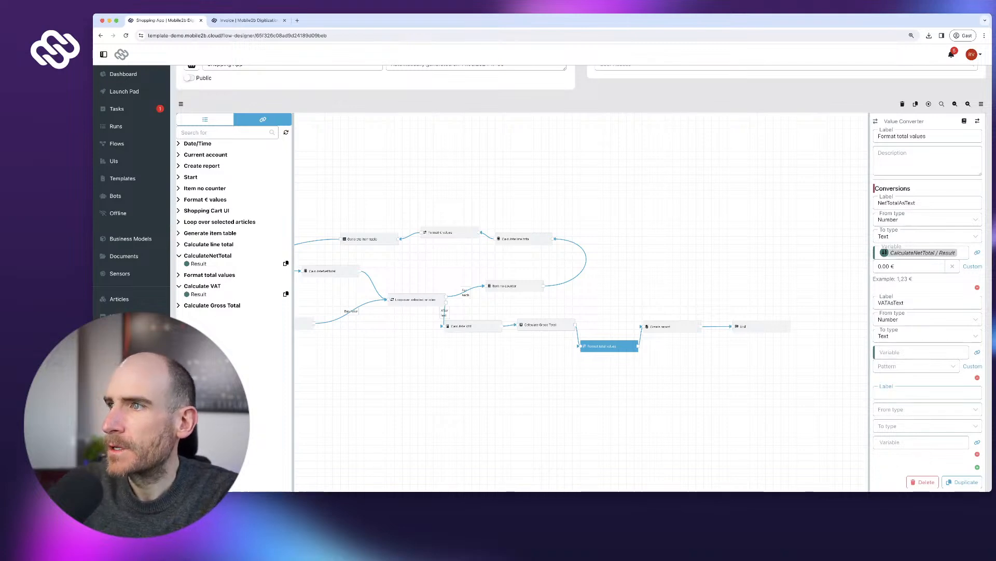
pyautogui.write('Grps')
pyautogui.write('sTot')
pyautogui.write('alAsText')
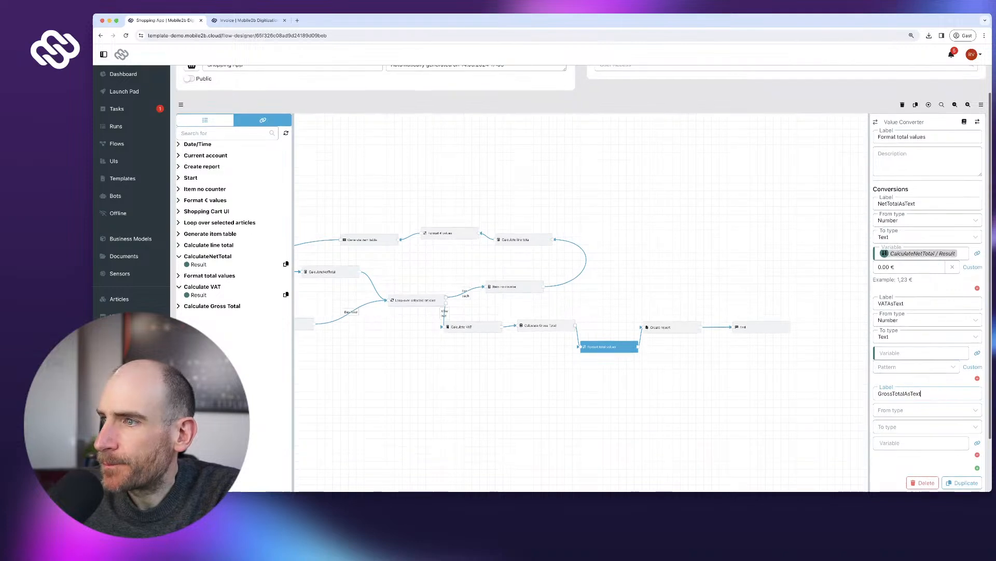
pyautogui.press('Tab')
pyautogui.press('Down')
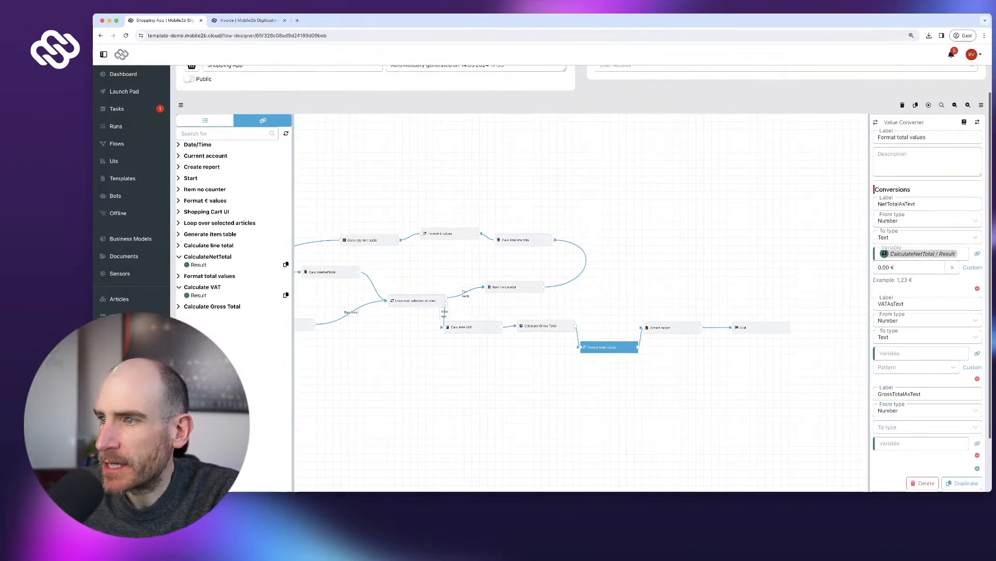
pyautogui.press('Return')
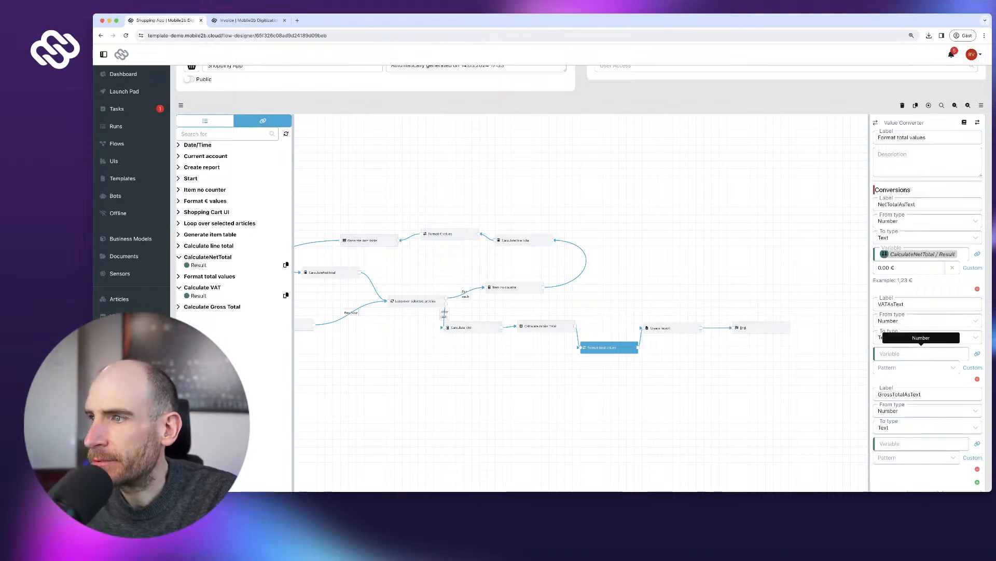
# - Feed VATAsText from the Calculate VAT Result with pattern 0.00 €
pyautogui.scroll(-1, 584, 277)
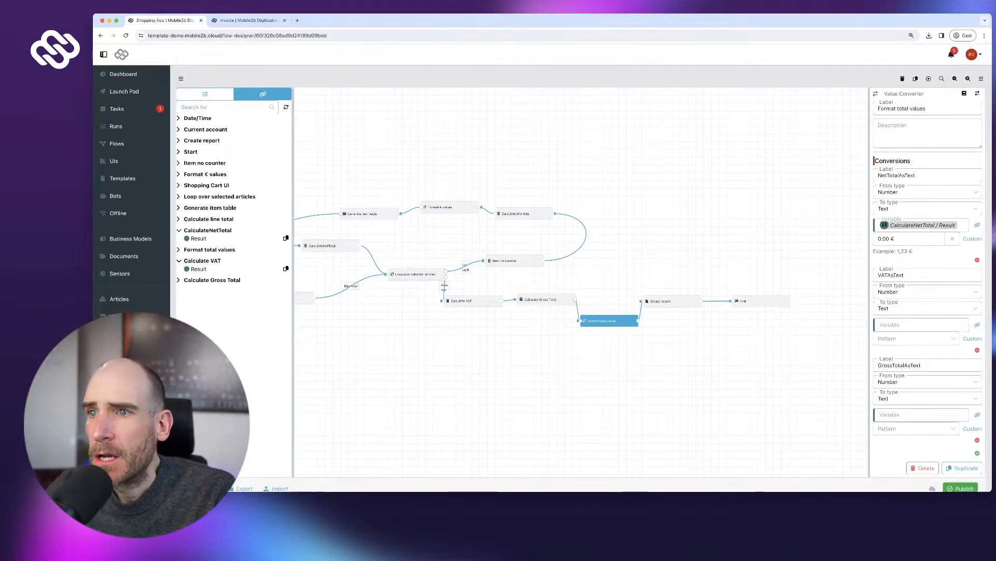
pyautogui.scroll(1, 247, 153)
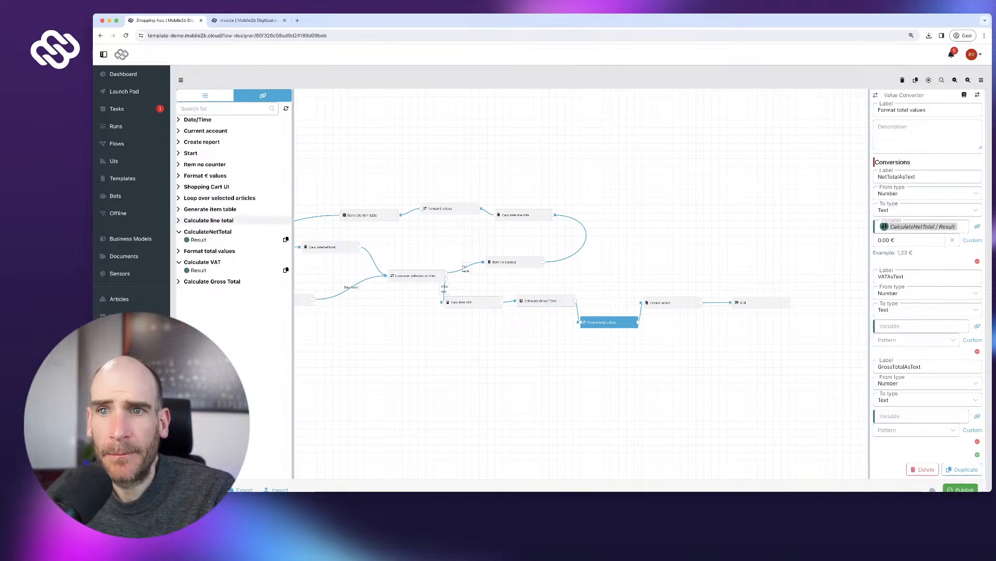
pyautogui.click(285, 269)
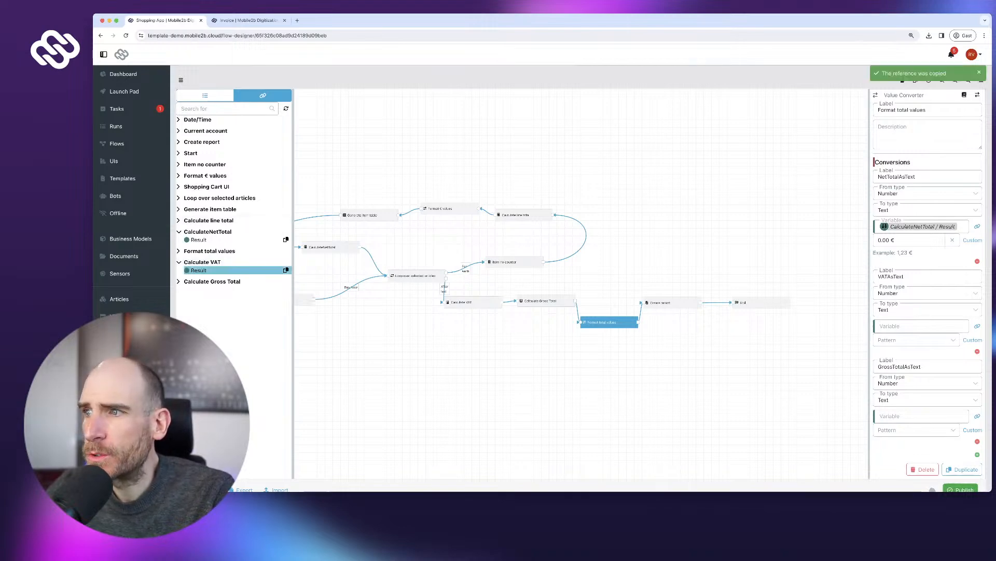
pyautogui.click(921, 326)
pyautogui.hotkey('ctrl', 'v')
pyautogui.click(914, 340)
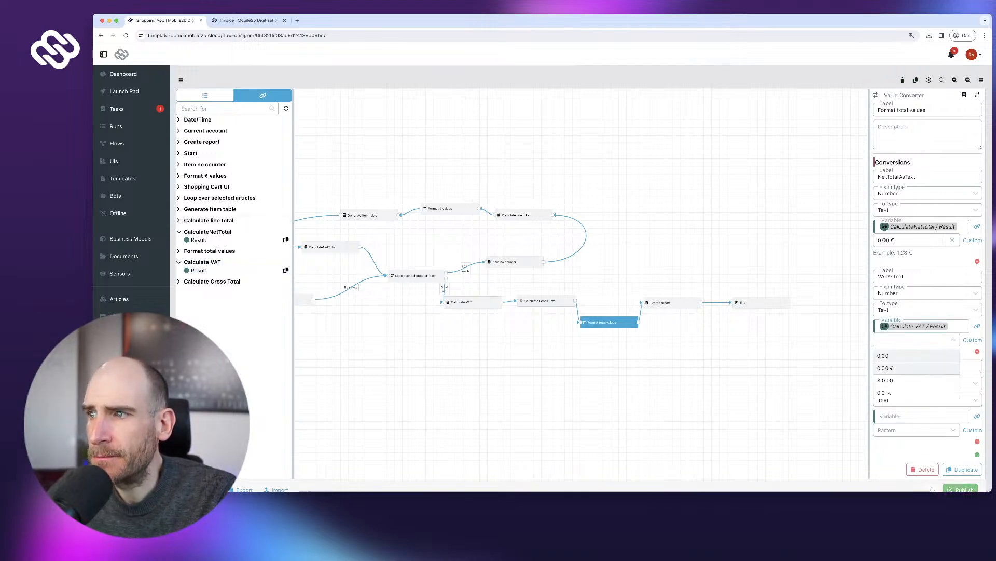
pyautogui.click(892, 368)
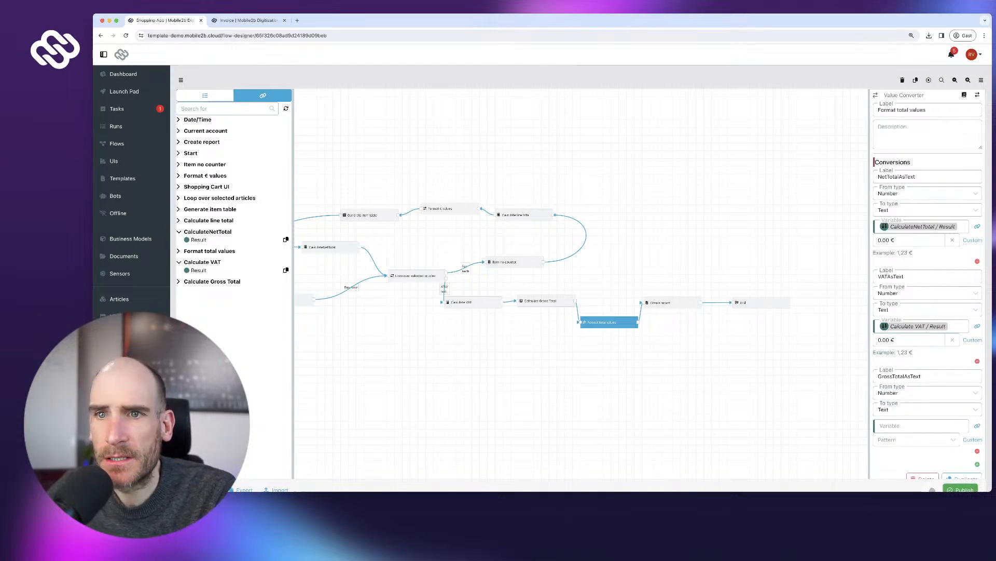
# - Feed GrossTotalAsText from the Calculate Gross Total Result with pattern 0.00 €
pyautogui.click(208, 281)
pyautogui.click(285, 289)
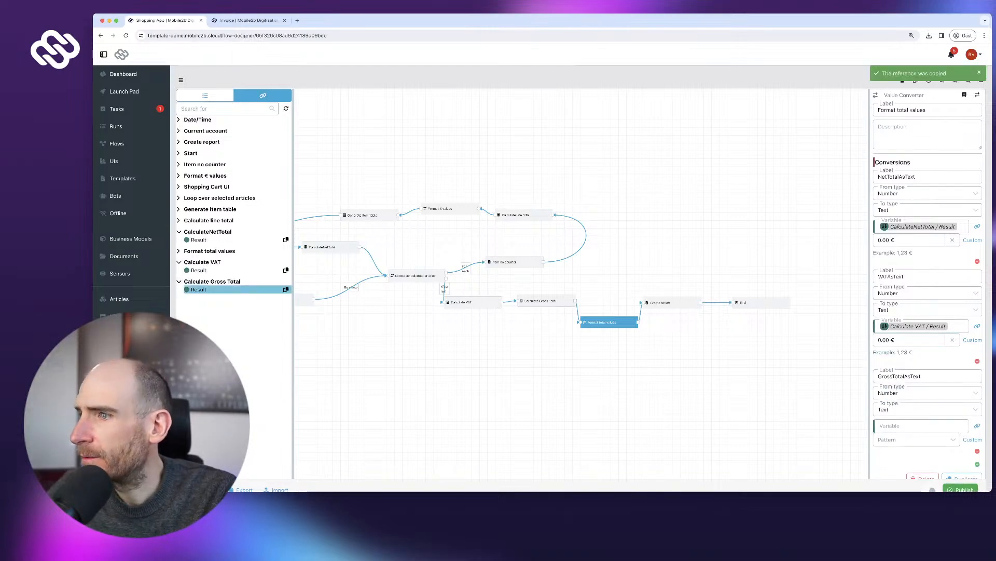
pyautogui.click(922, 425)
pyautogui.hotkey('ctrl', 'v')
pyautogui.click(914, 448)
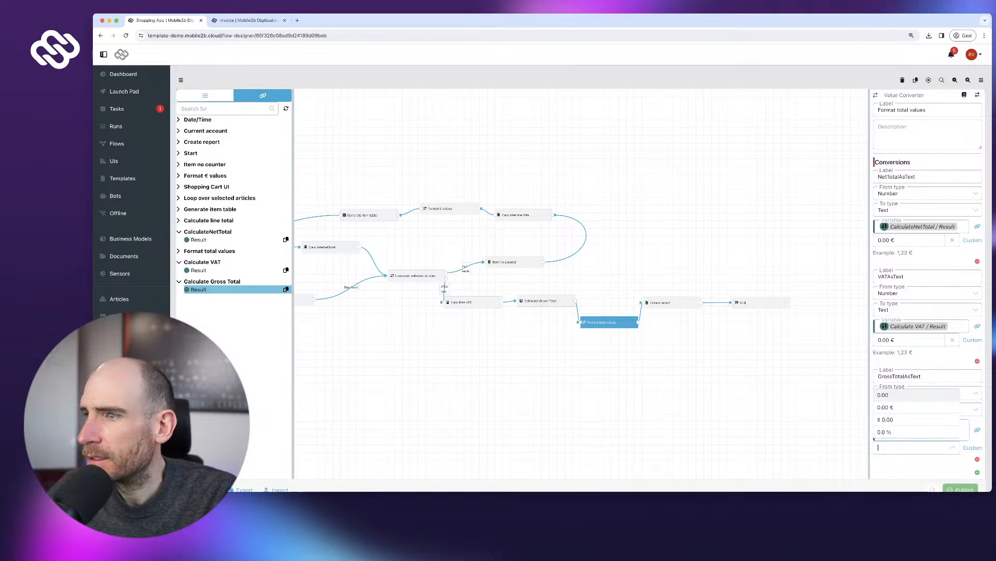
pyautogui.click(886, 406)
pyautogui.scroll(-1, 924, 285)
pyautogui.click(960, 489)
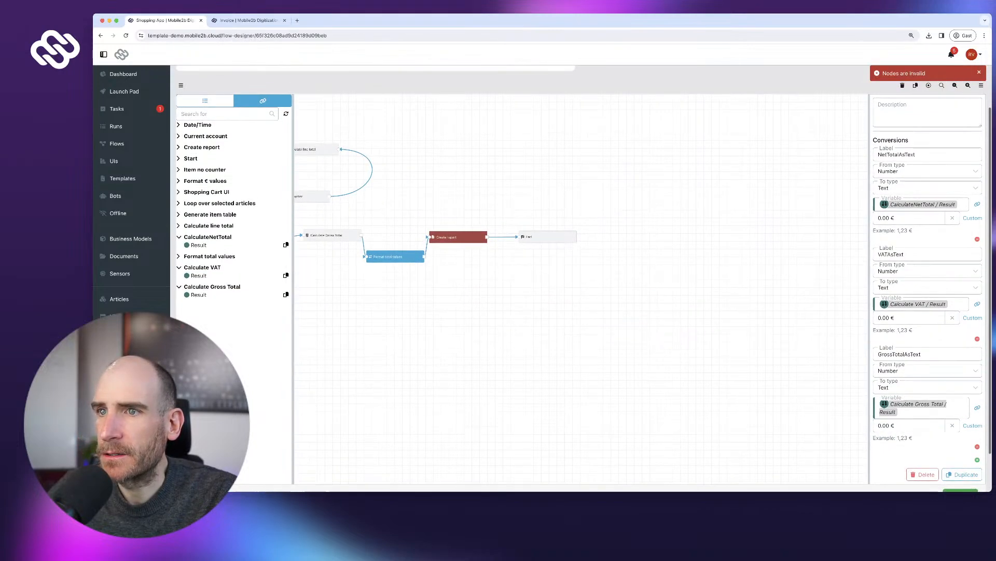
# - In Create report, fill the invoice's VAT field with the VATAsText reference
pyautogui.click(458, 237)
pyautogui.scroll(-5, 927, 286)
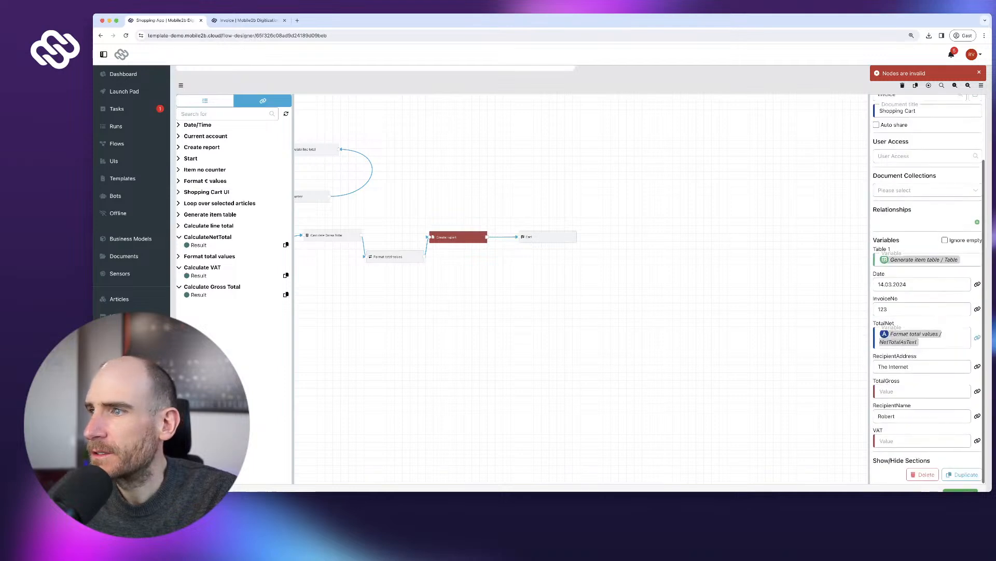
pyautogui.scroll(2, 249, 178)
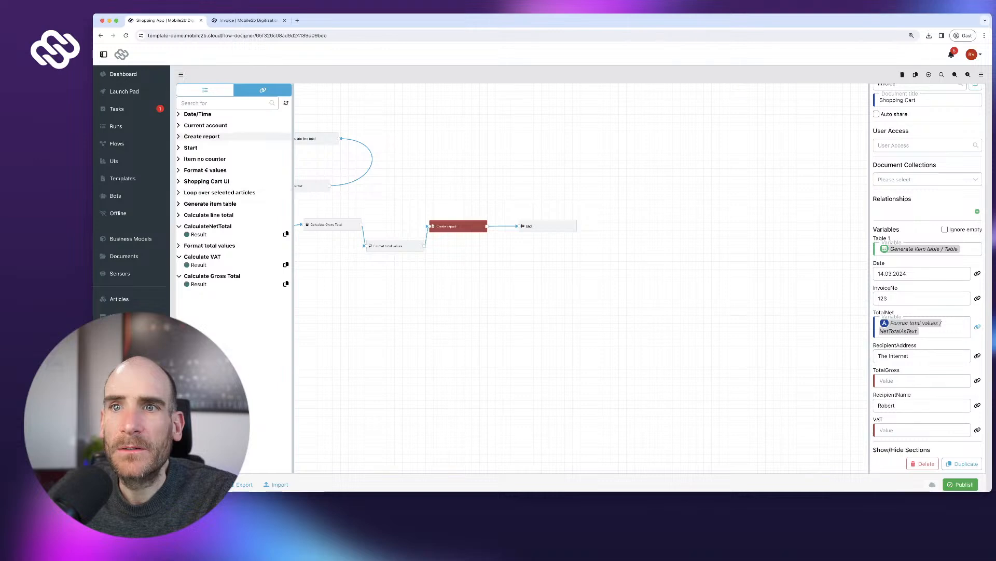
pyautogui.click(210, 246)
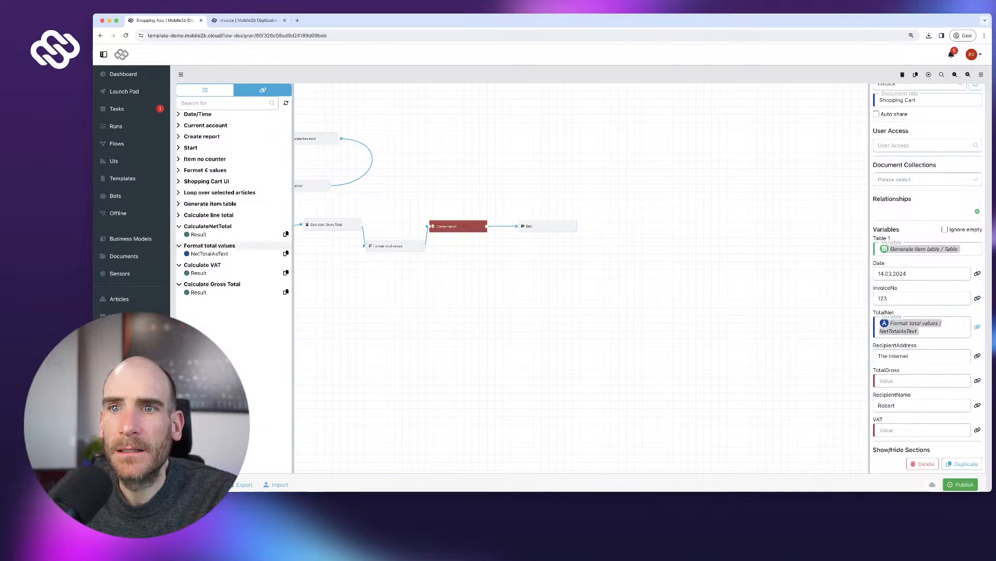
pyautogui.click(205, 90)
pyautogui.click(263, 91)
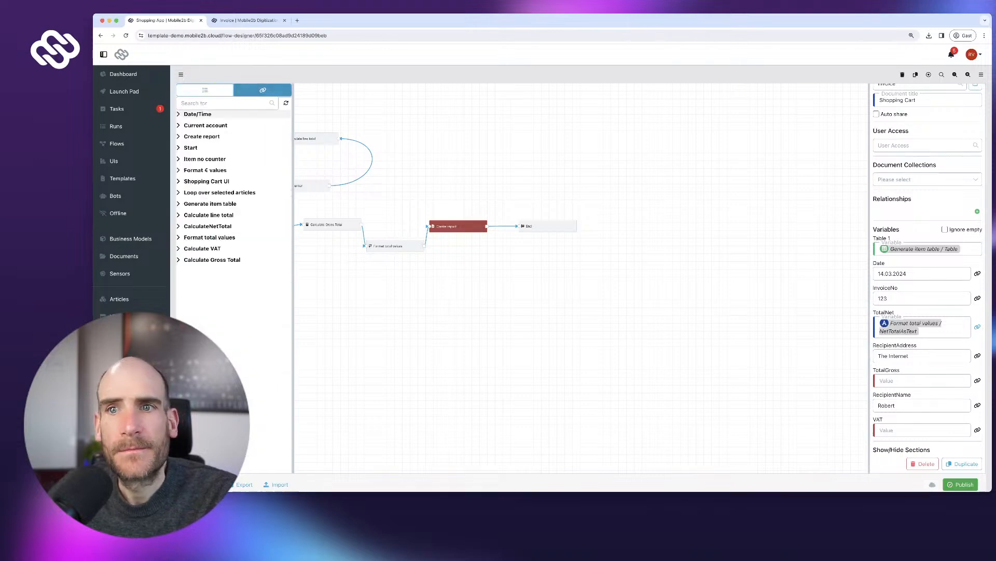
pyautogui.click(210, 237)
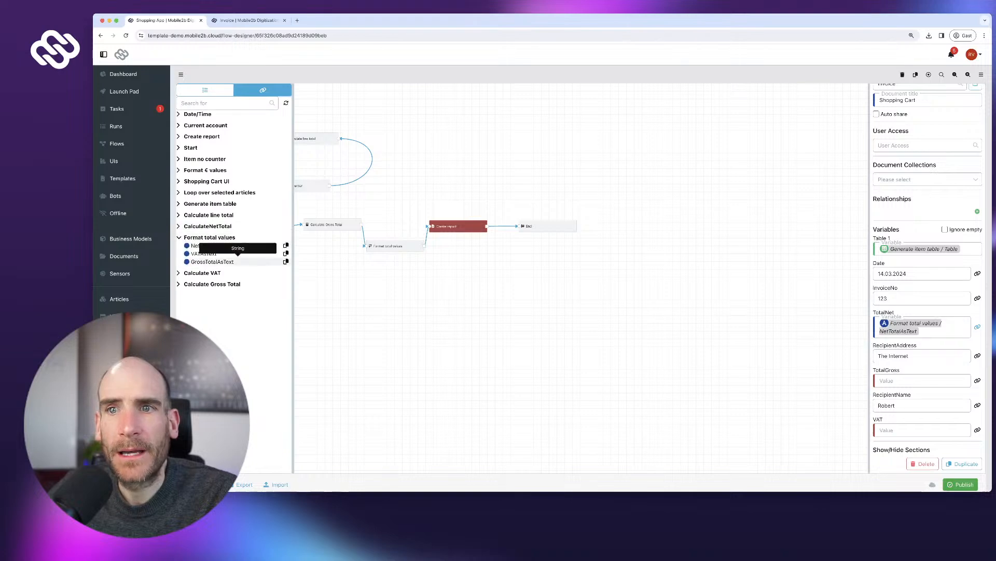
pyautogui.click(238, 253)
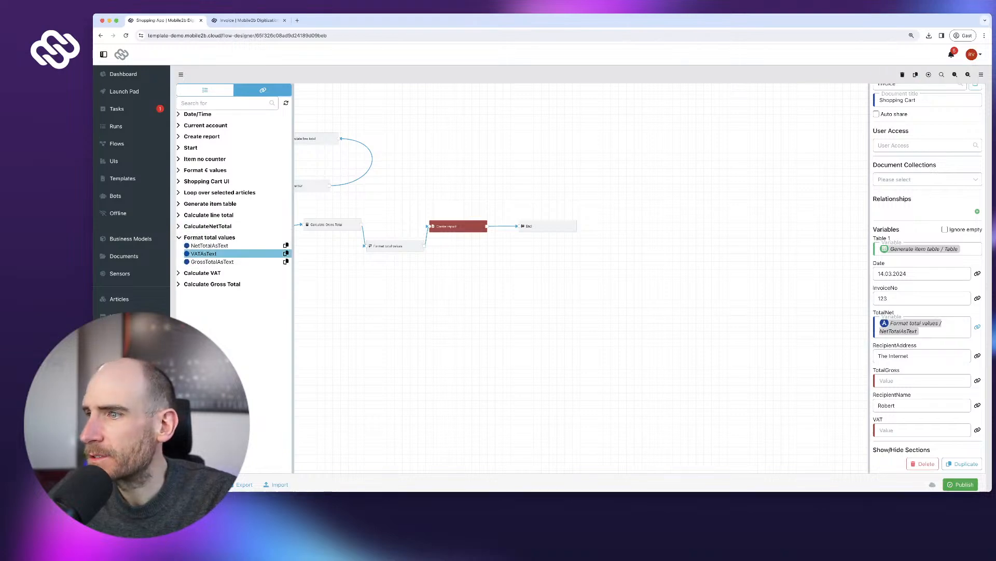
pyautogui.click(978, 430)
pyautogui.hotkey('ctrl', 'v')
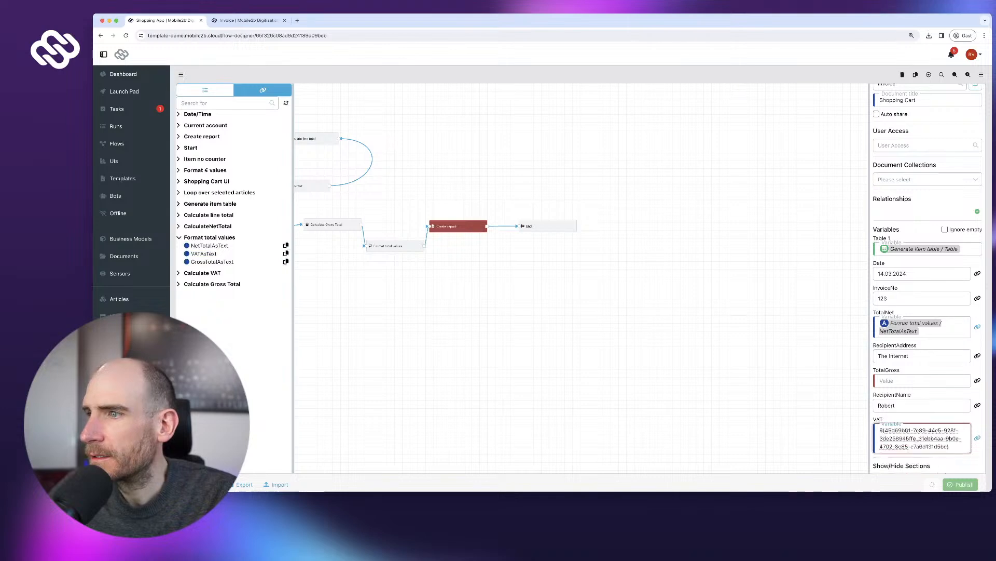
# - Fill TotalGross with GrossTotalAsText and publish the flow
pyautogui.click(228, 262)
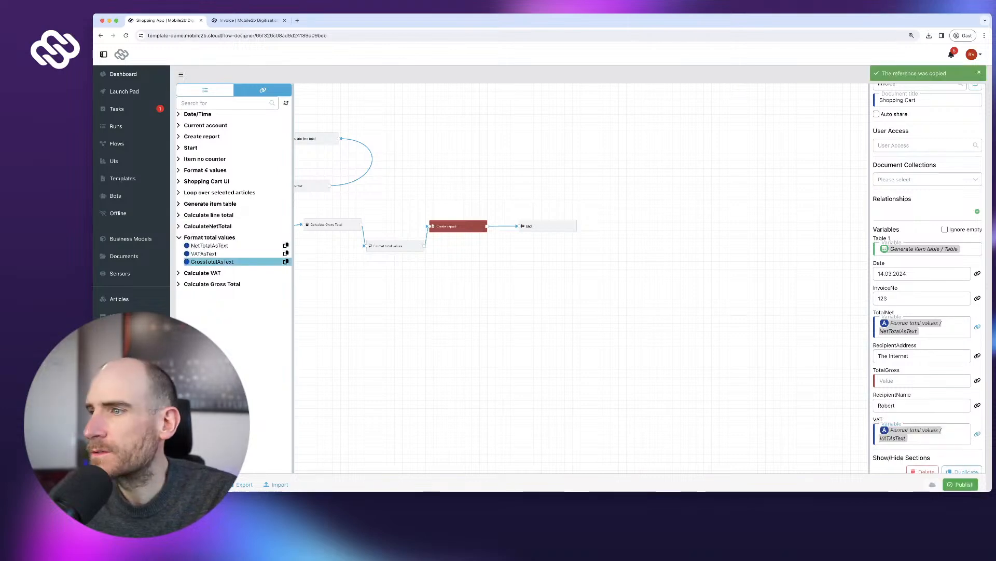
pyautogui.click(978, 381)
pyautogui.hotkey('ctrl', 'v')
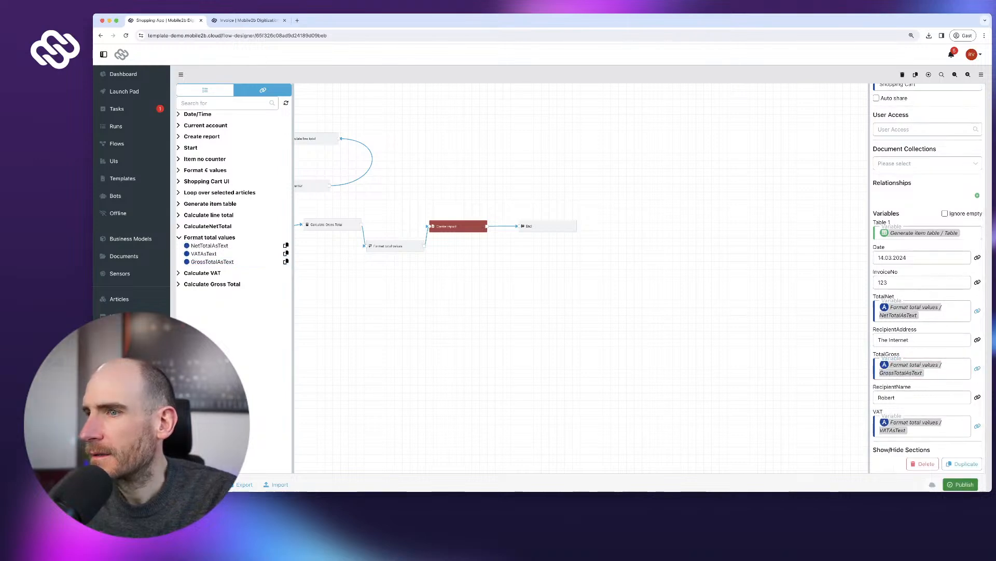
pyautogui.click(961, 484)
pyautogui.click(615, 299)
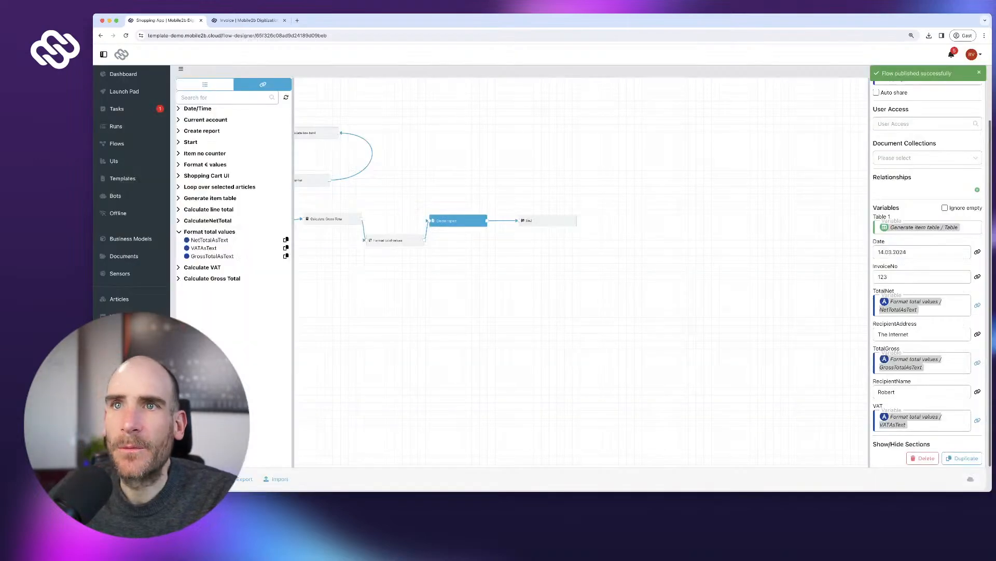
# - Review the Invoice template, including its header logo and lower fields
pyautogui.click(248, 20)
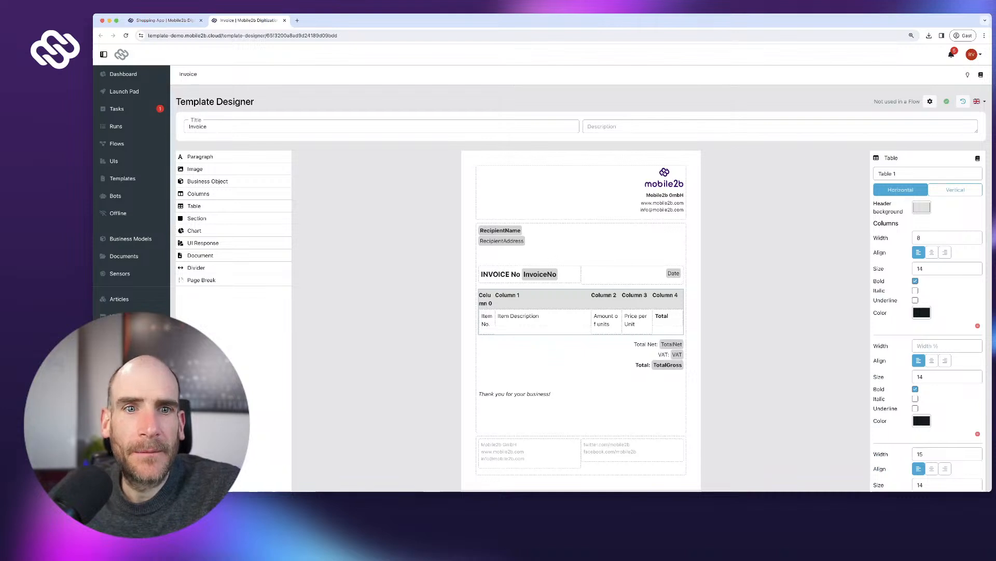
pyautogui.scroll(-1, 582, 321)
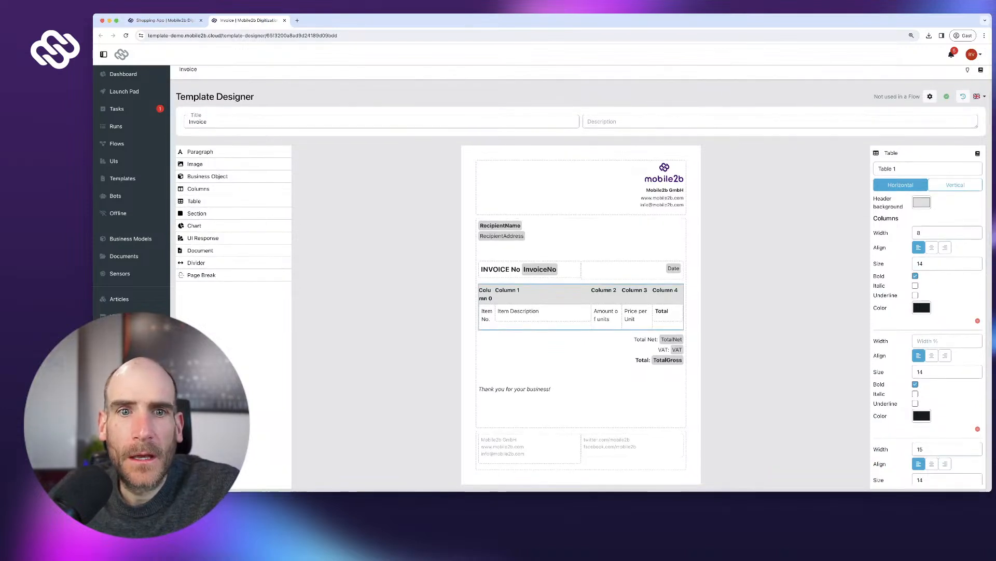
pyautogui.click(665, 173)
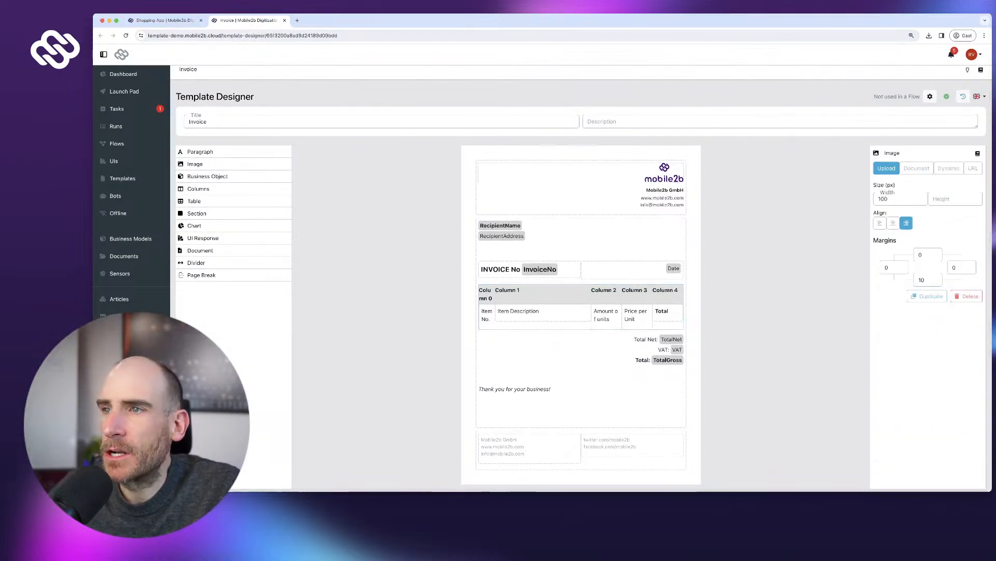
pyautogui.scroll(-2, 581, 278)
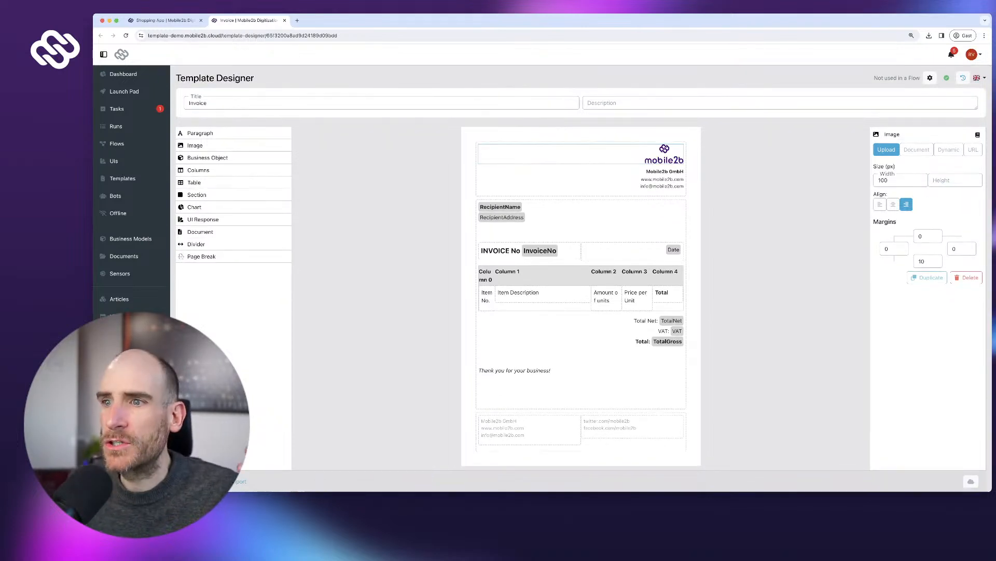
pyautogui.scroll(2, 581, 278)
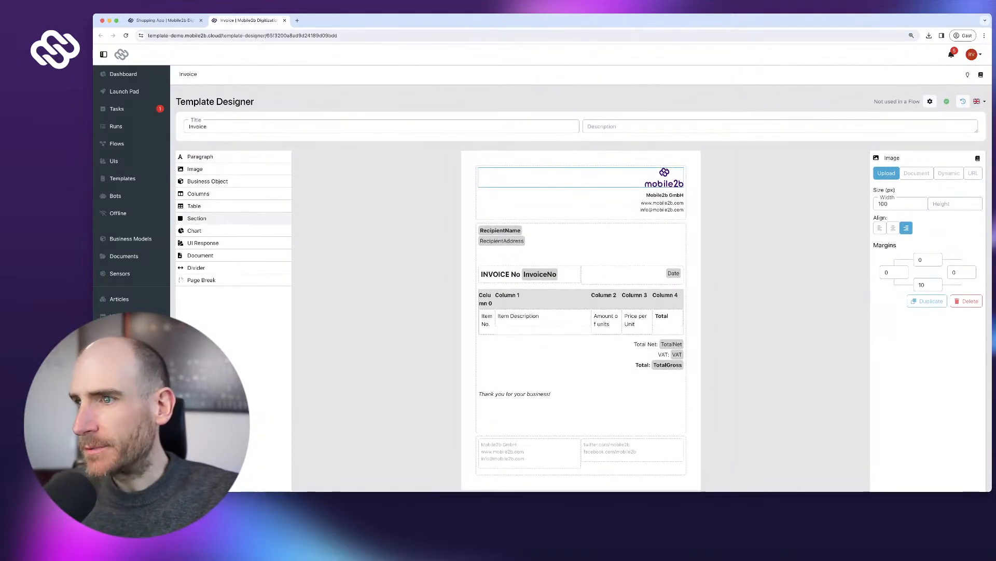
pyautogui.scroll(-3, 581, 278)
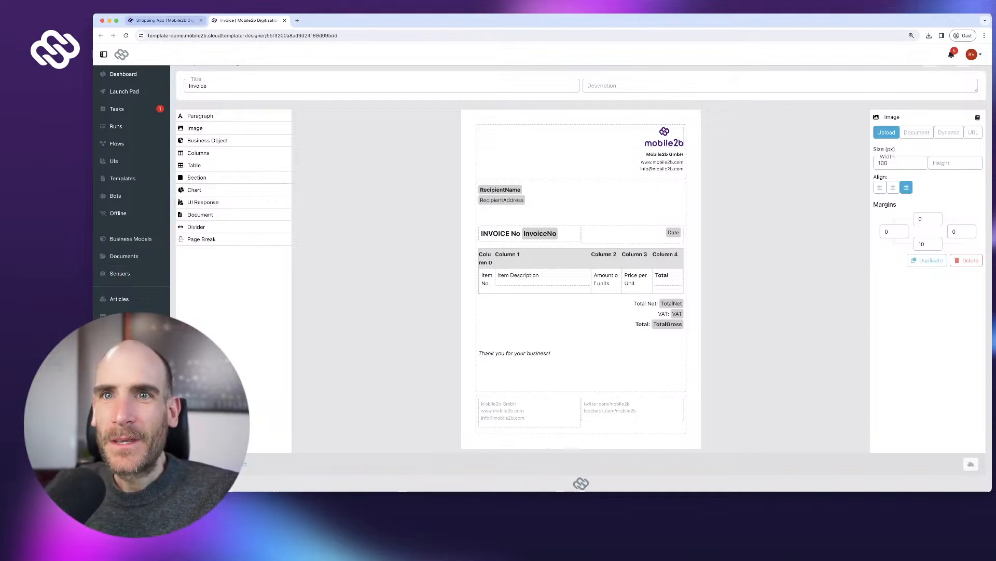
# - Check the Shopping Cart UI, then return to the Shopping App flow designer
pyautogui.click(113, 161)
pyautogui.click(223, 159)
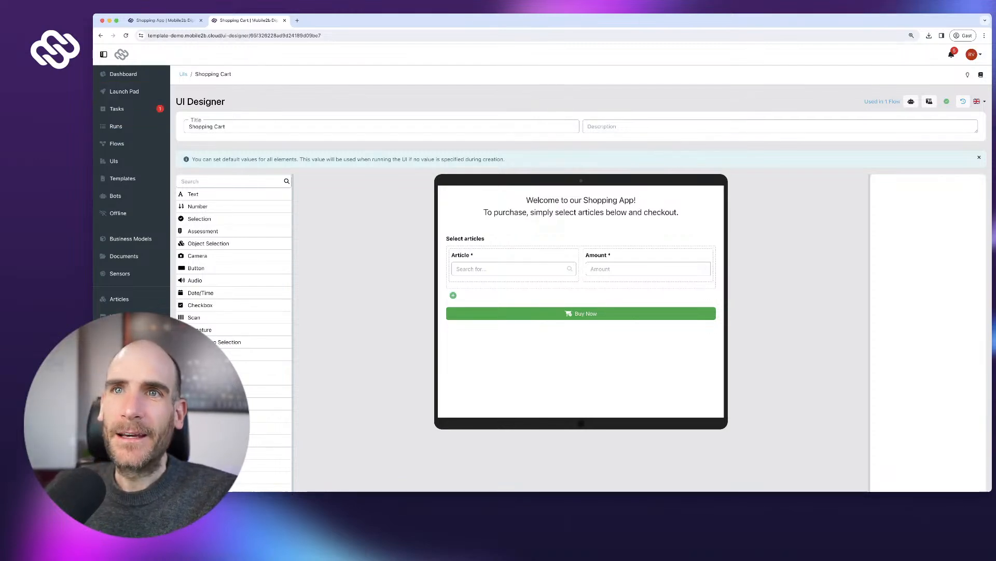
pyautogui.scroll(-1, 131, 143)
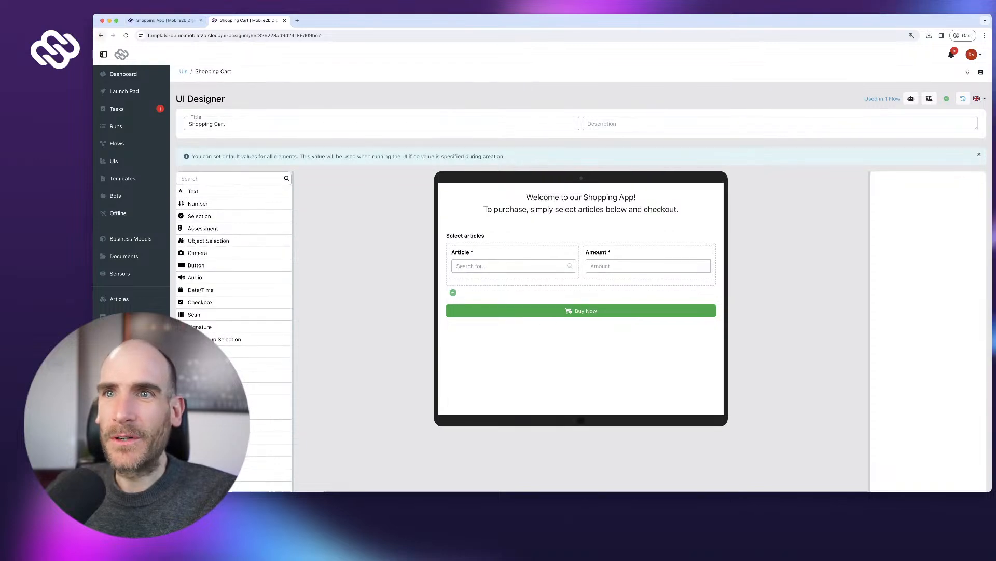
pyautogui.click(101, 35)
pyautogui.click(101, 35)
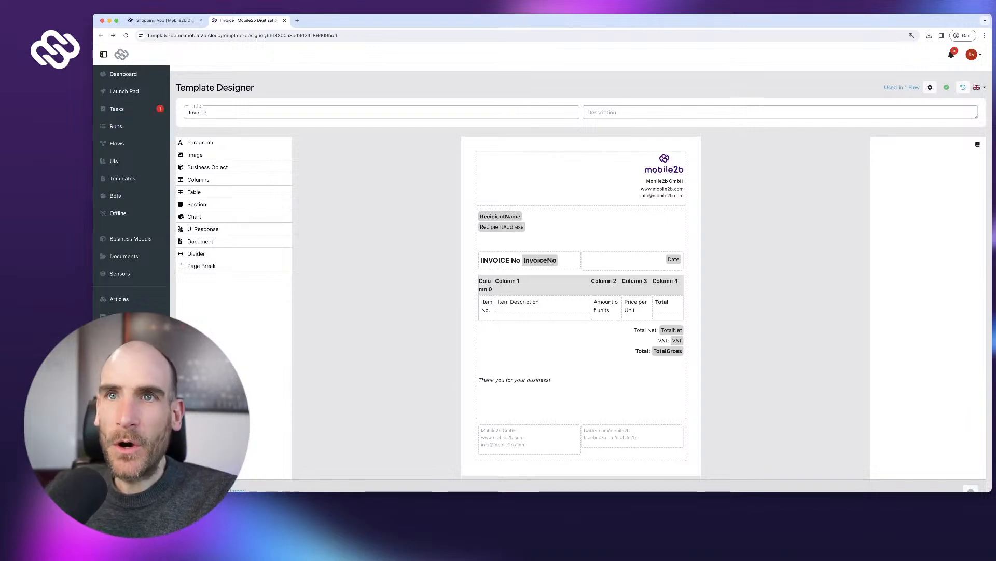
pyautogui.click(165, 20)
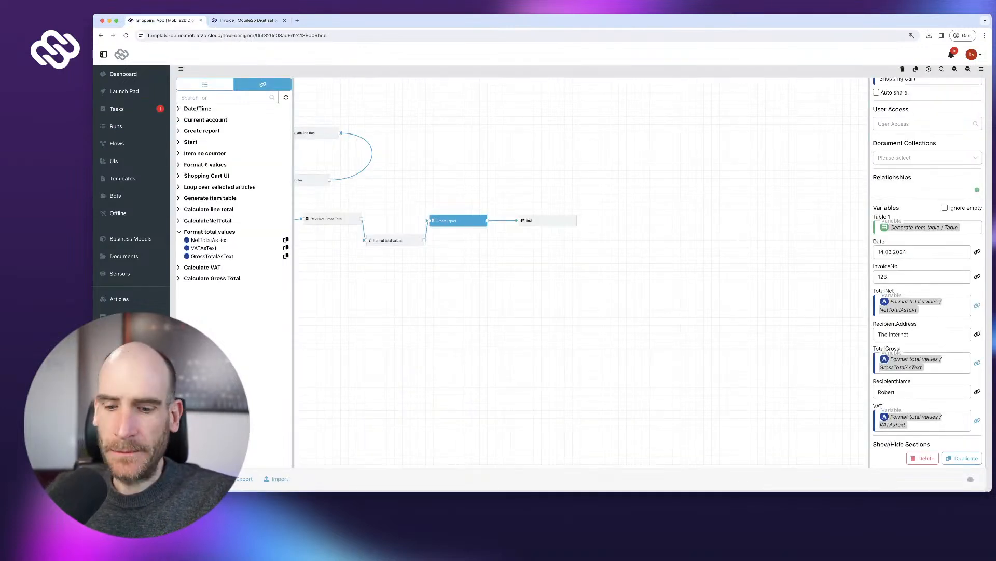
# - Line up CalculateNetTotal, Calculate VAT, Calculate Gross Total, Format total values, Create report and End
pyautogui.moveTo(390, 311); pyautogui.dragTo(607, 315)
pyautogui.moveTo(582, 210); pyautogui.dragTo(573, 216)
pyautogui.moveTo(597, 306); pyautogui.dragTo(452, 297)
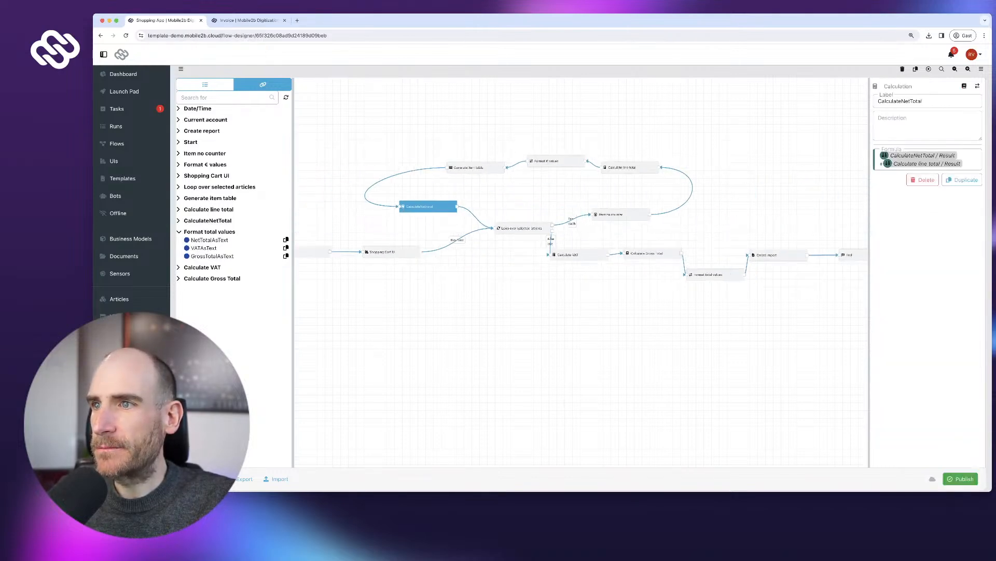
pyautogui.click(579, 255)
pyautogui.moveTo(607, 296); pyautogui.dragTo(462, 282)
pyautogui.click(508, 241)
pyautogui.moveTo(511, 241); pyautogui.dragTo(527, 243)
pyautogui.moveTo(440, 240); pyautogui.dragTo(448, 238)
pyautogui.moveTo(581, 296); pyautogui.dragTo(460, 296)
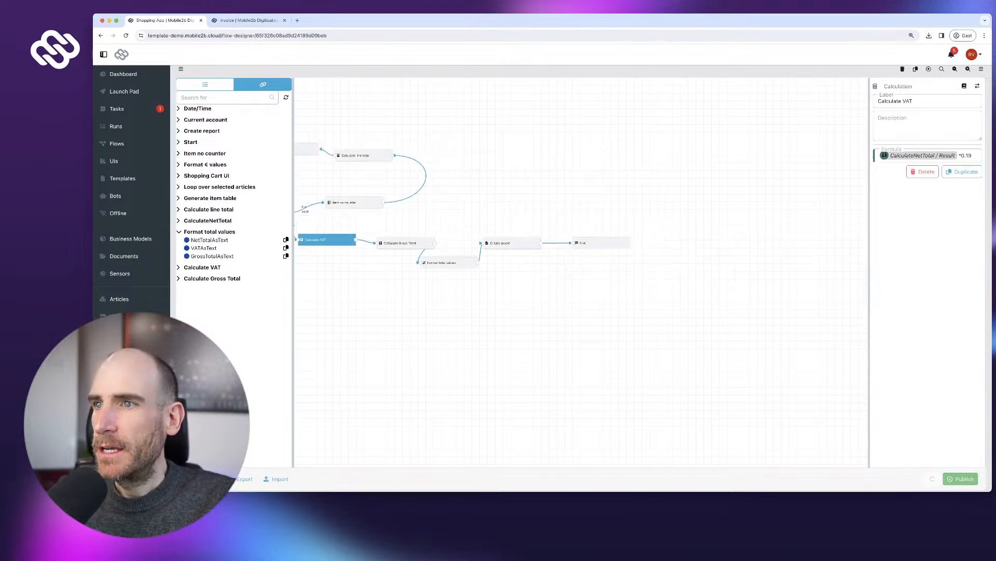
pyautogui.moveTo(601, 243); pyautogui.dragTo(679, 245)
pyautogui.moveTo(512, 243); pyautogui.dragTo(569, 249)
pyautogui.moveTo(441, 263); pyautogui.dragTo(487, 243)
# - Rename the report step to 'Create invoice document', publish the flow, and go to the Launch Pad
pyautogui.click(568, 249)
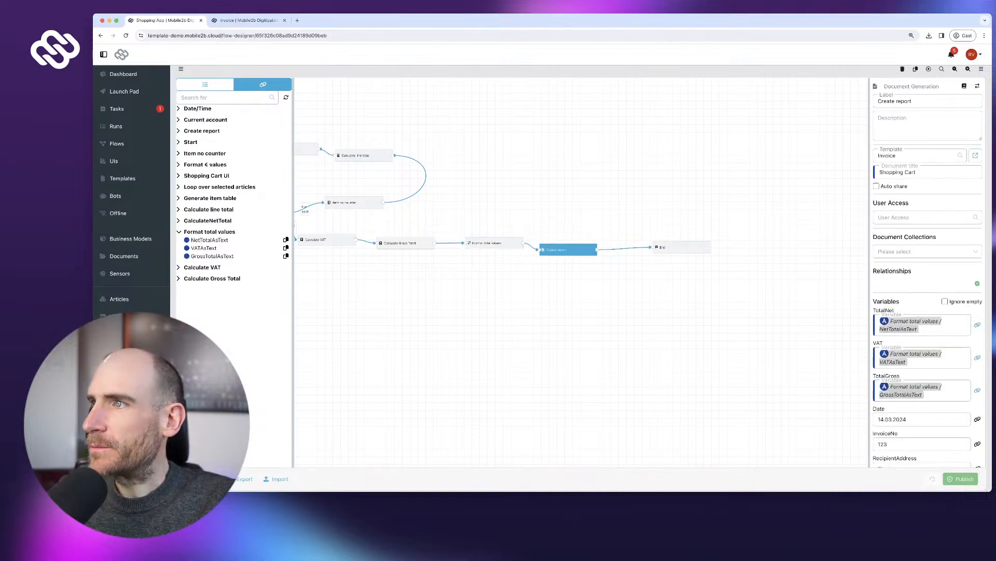
pyautogui.doubleClick(904, 101)
pyautogui.write('invoice documen')
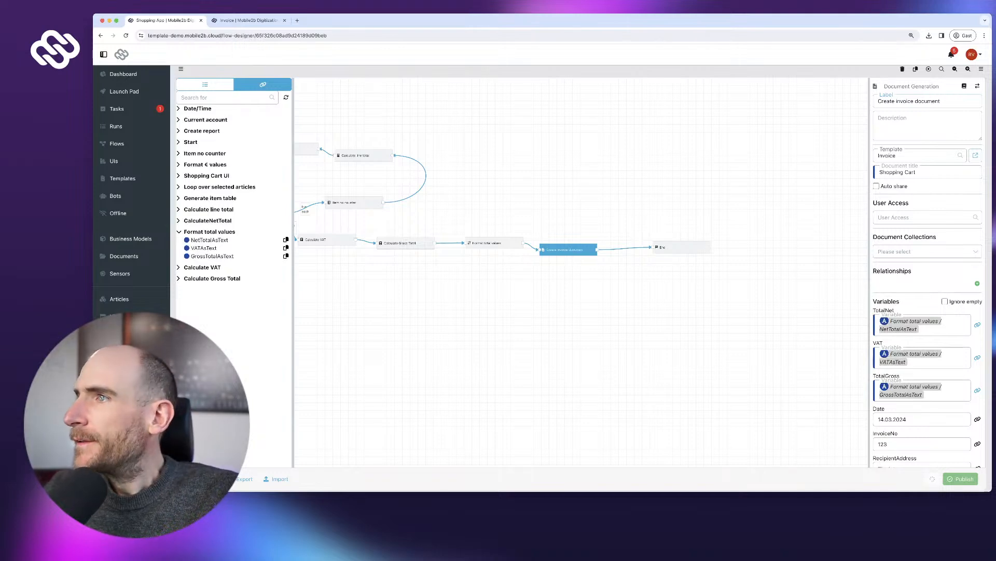
pyautogui.scroll(-3, 928, 270)
pyautogui.click(961, 478)
pyautogui.click(615, 299)
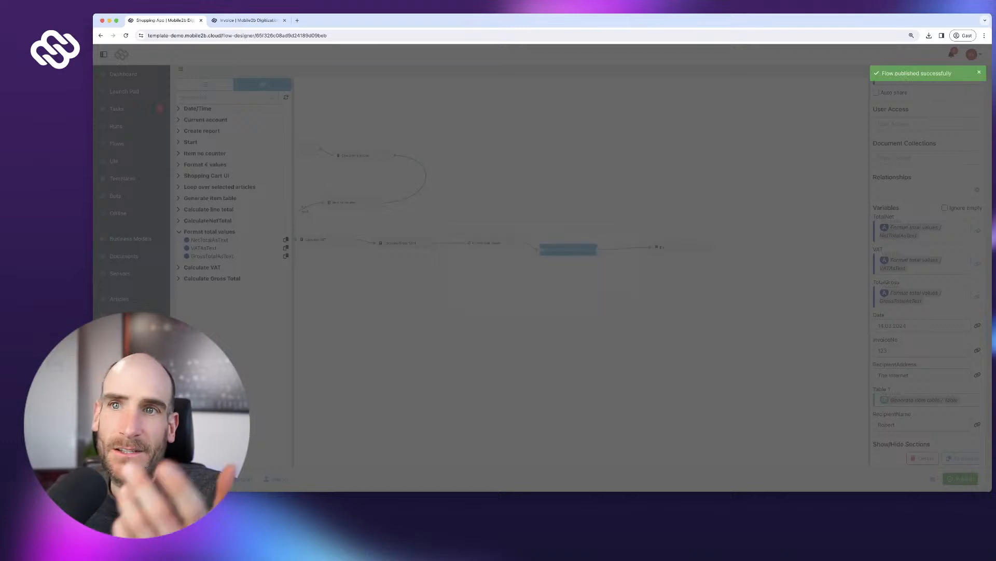
pyautogui.click(124, 92)
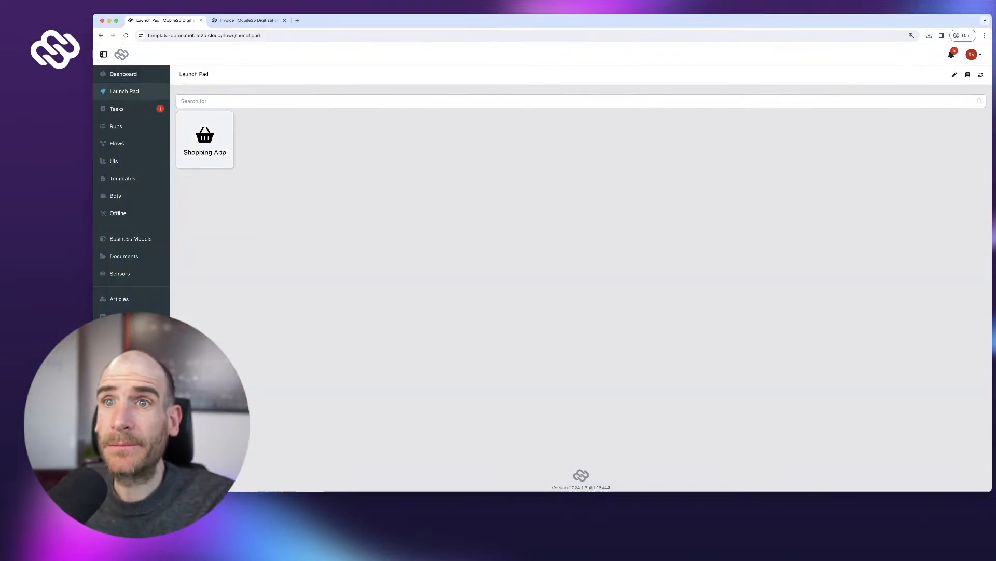
# - Run the Shopping App ordering Coffee large ×2 and Coffee large ×1, then open the invoice
pyautogui.click(205, 139)
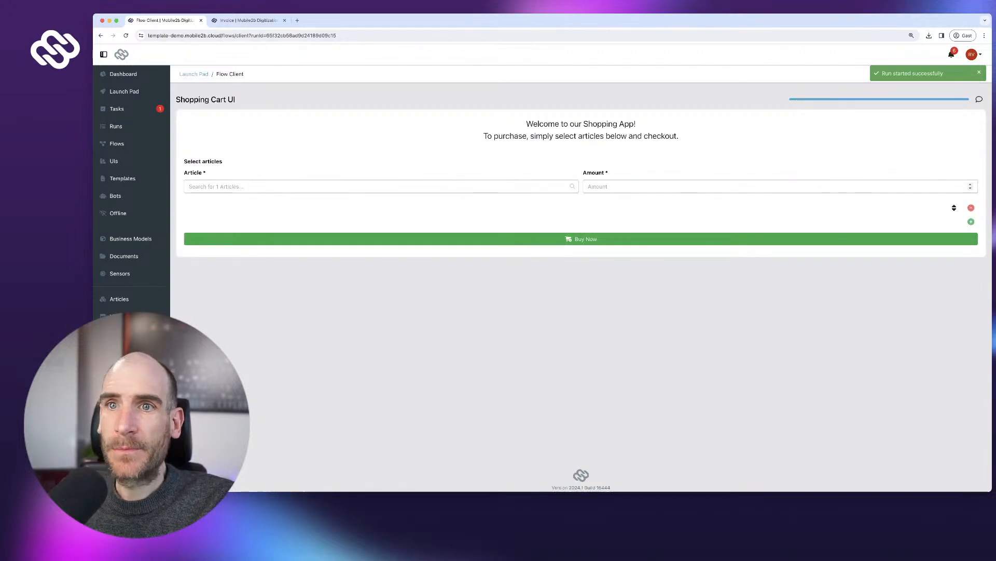
pyautogui.click(249, 187)
pyautogui.click(250, 202)
pyautogui.click(597, 187)
pyautogui.click(971, 253)
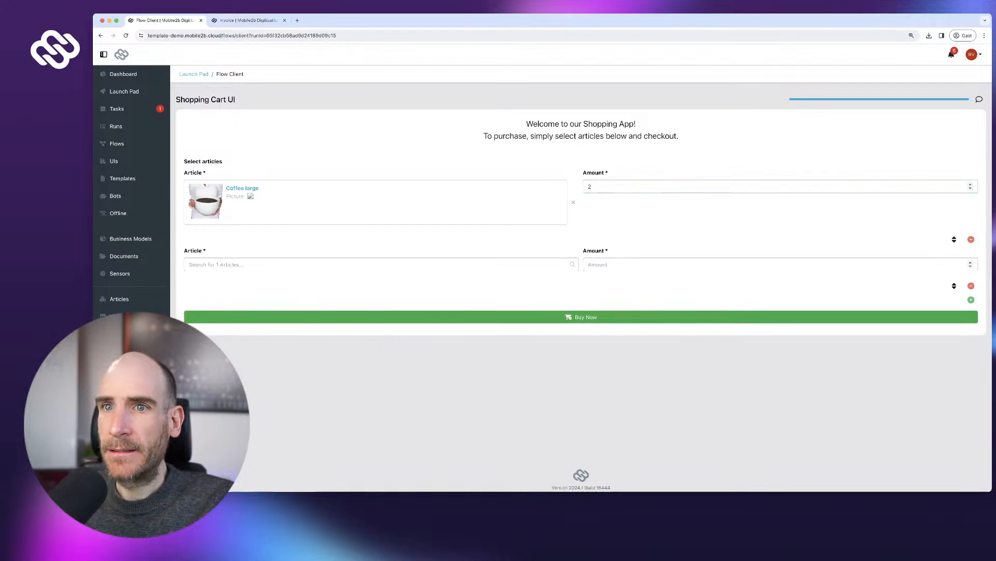
pyautogui.click(249, 264)
pyautogui.click(218, 280)
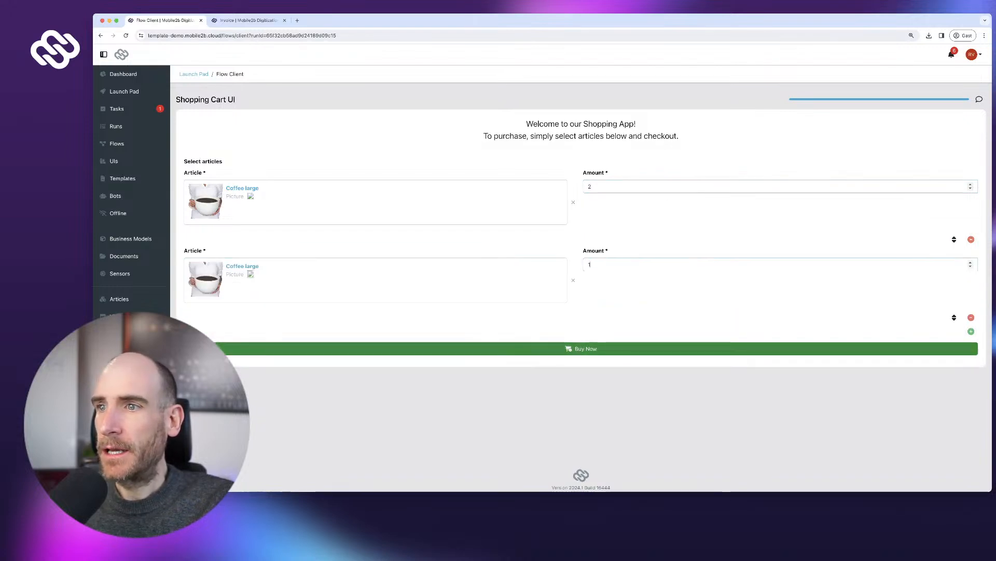
pyautogui.click(585, 348)
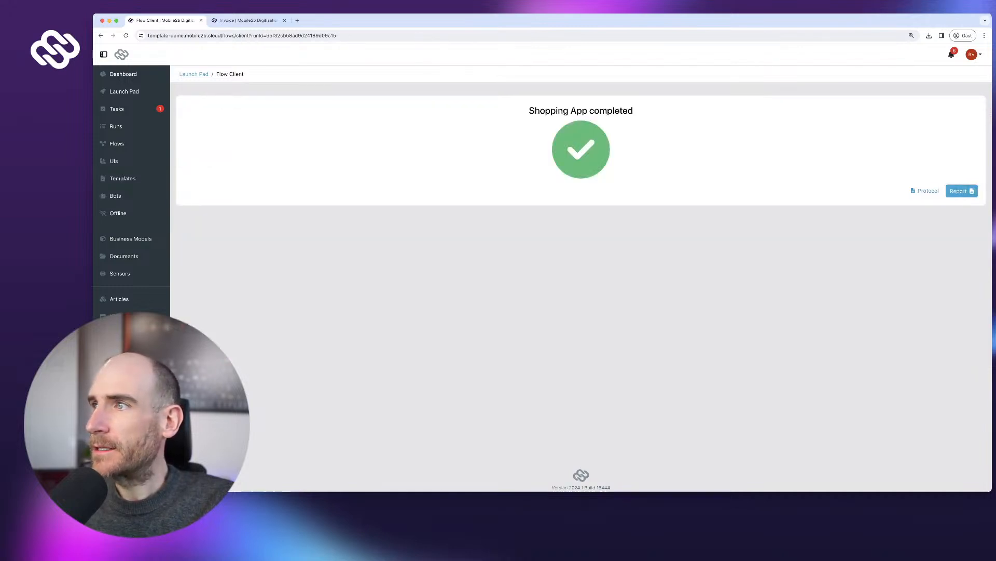
pyautogui.click(962, 191)
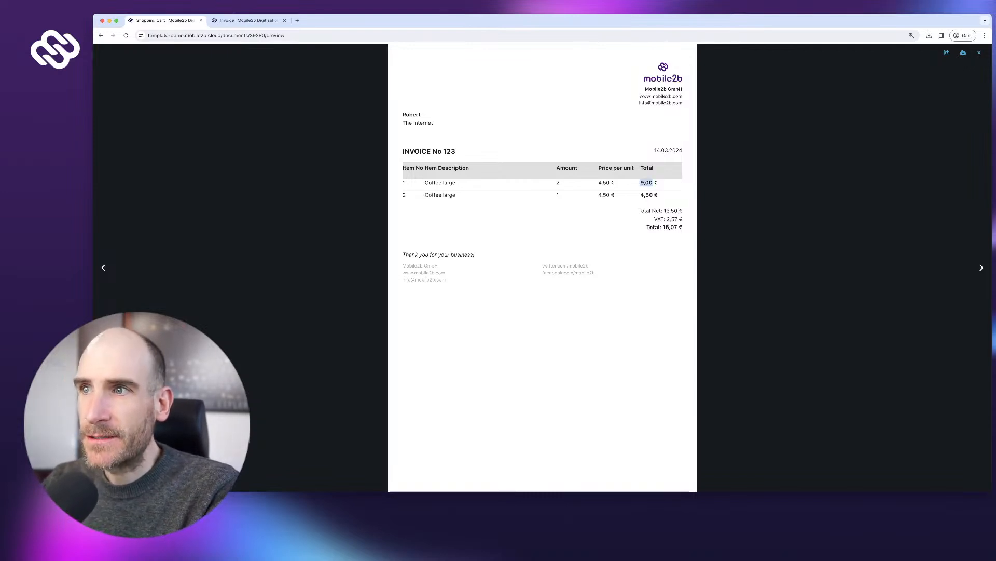
# - Inspect the invoice's 9,00 € and 4,50 € lines, Total Net 13,50 €, VAT 2,57 €, Total 16,07 €
pyautogui.moveTo(603, 195); pyautogui.dragTo(658, 194)
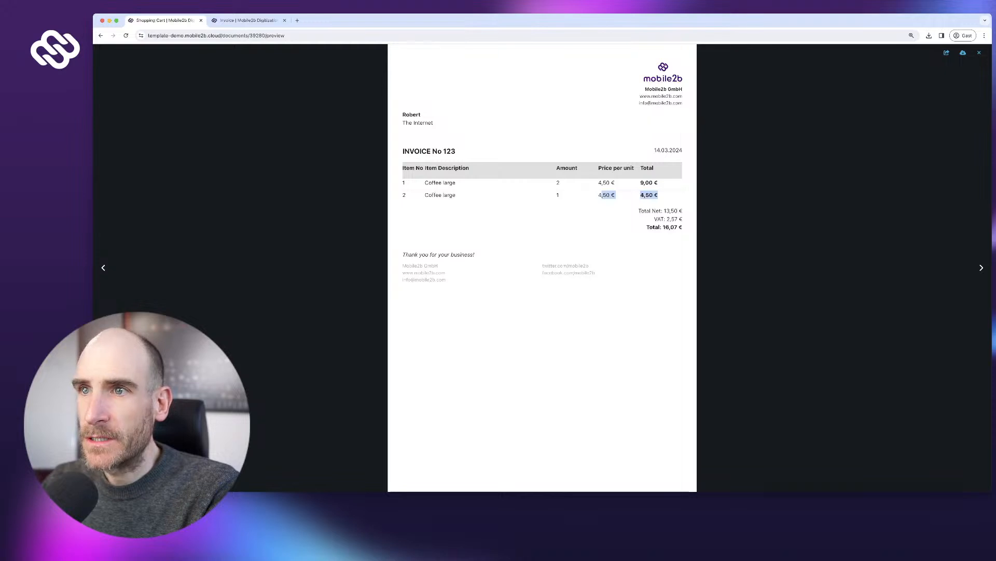
pyautogui.click(659, 196)
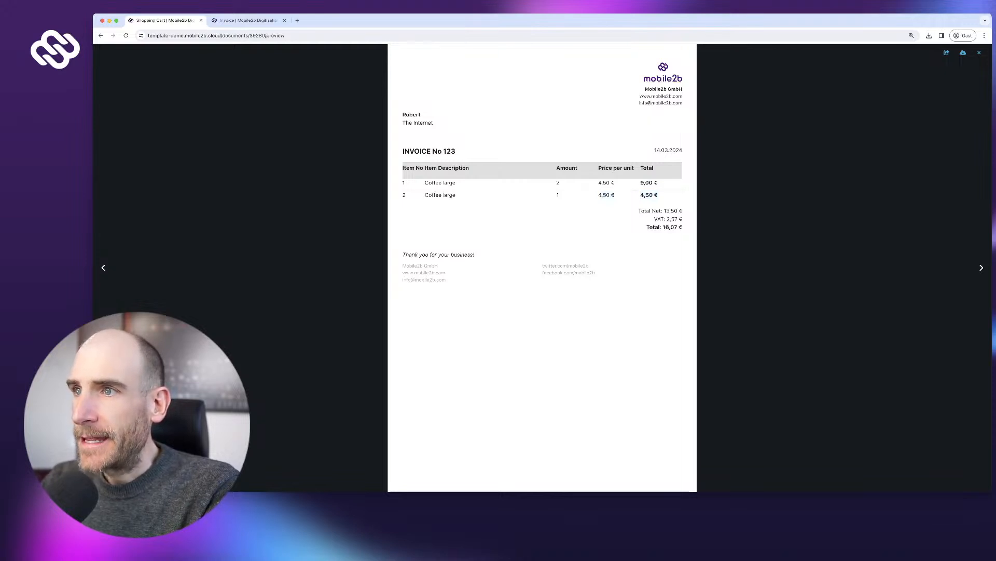
pyautogui.moveTo(665, 210)
pyautogui.mouseDown()
pyautogui.moveTo(446, 280)
pyautogui.moveTo(683, 212)
pyautogui.moveTo(676, 219)
pyautogui.mouseUp()
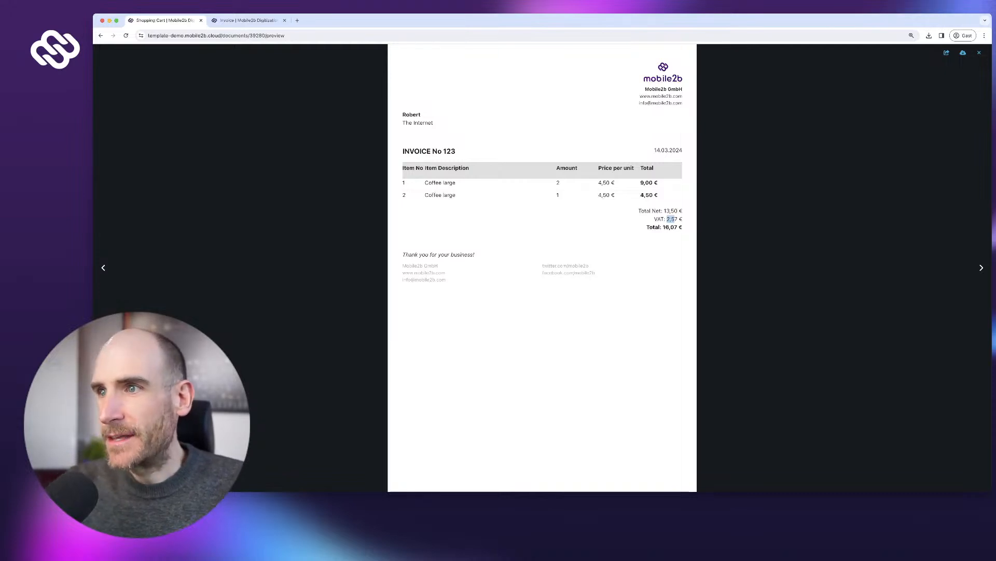
pyautogui.press('Escape')
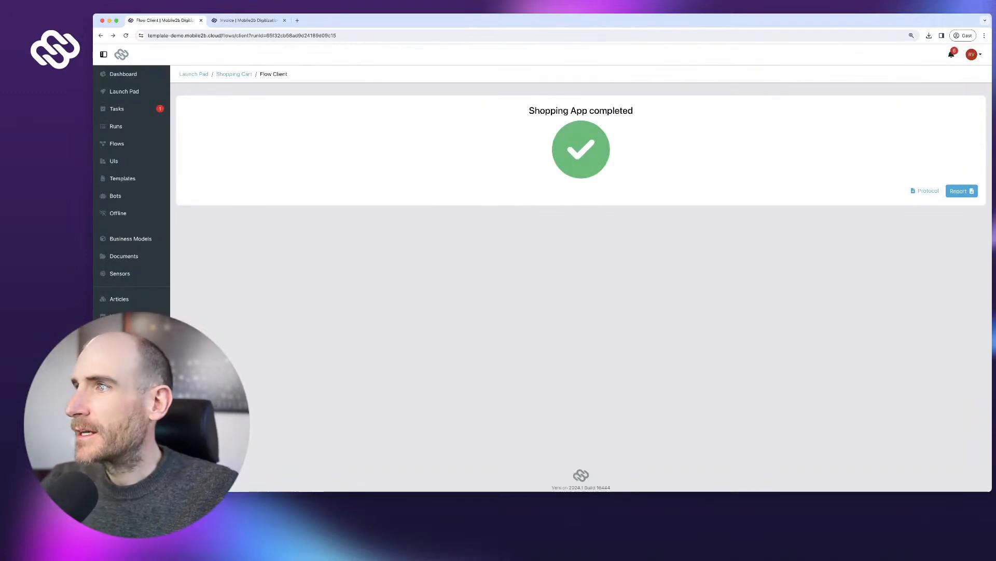
pyautogui.press('super+bracketright')
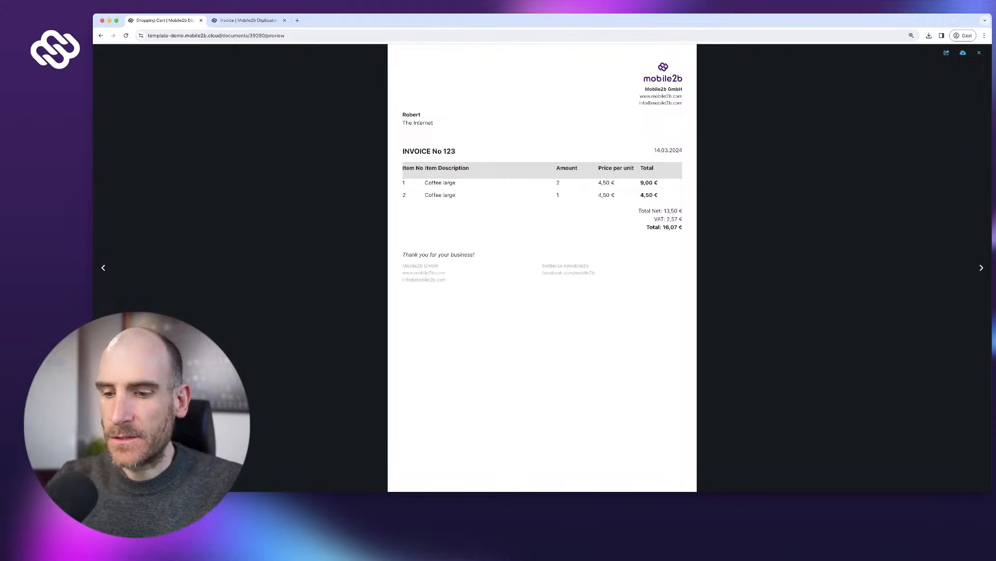
pyautogui.press('super+bracketleft')
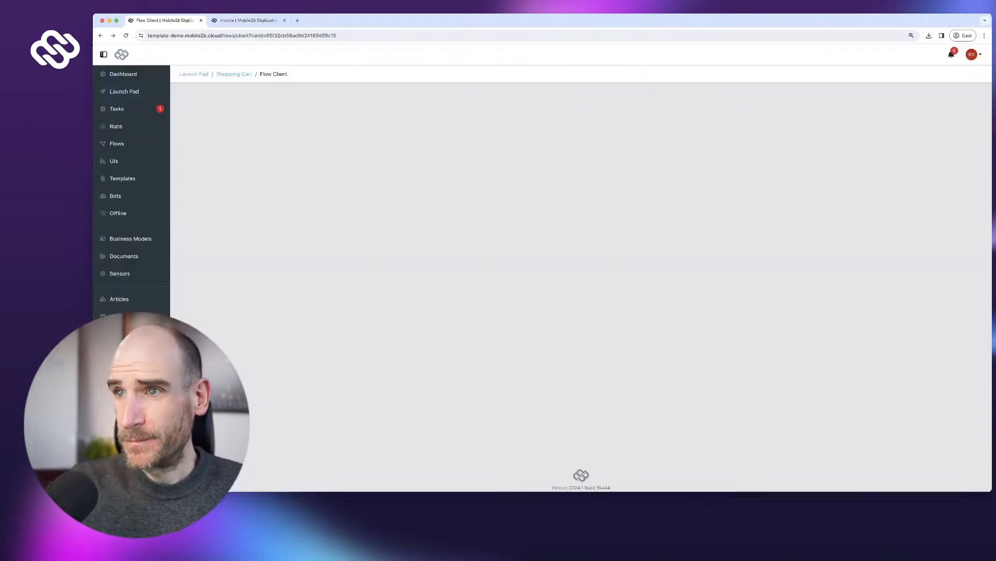
pyautogui.click(962, 191)
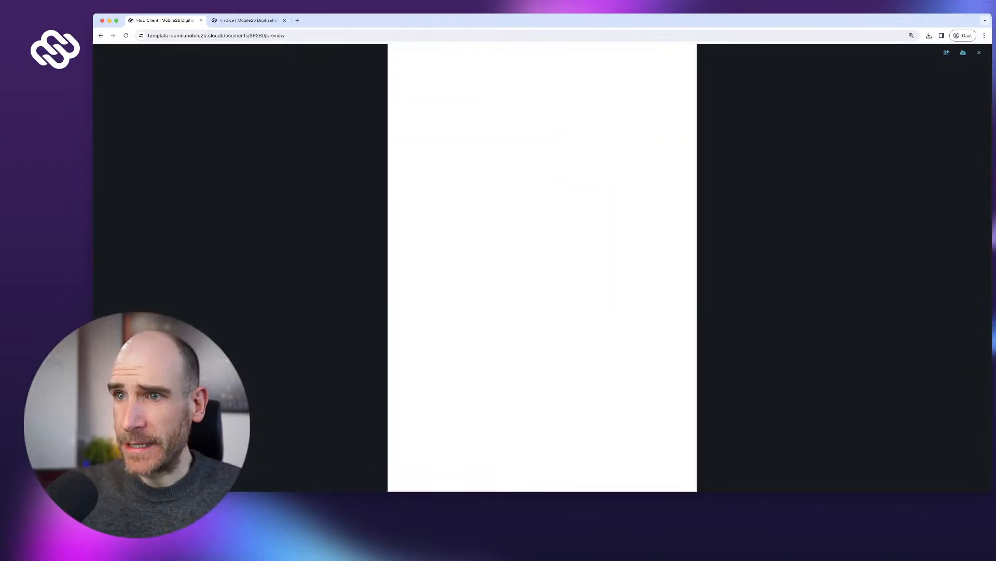
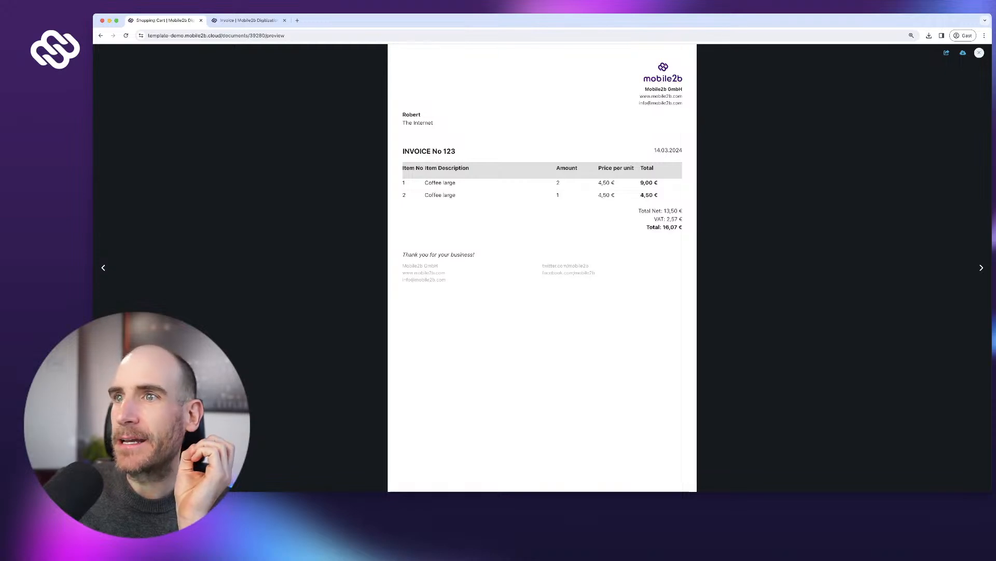
# - Close the 16,07 € invoice preview and show the Articles list containing only Coffee large at 4.50 €
pyautogui.click(980, 52)
pyautogui.click(119, 298)
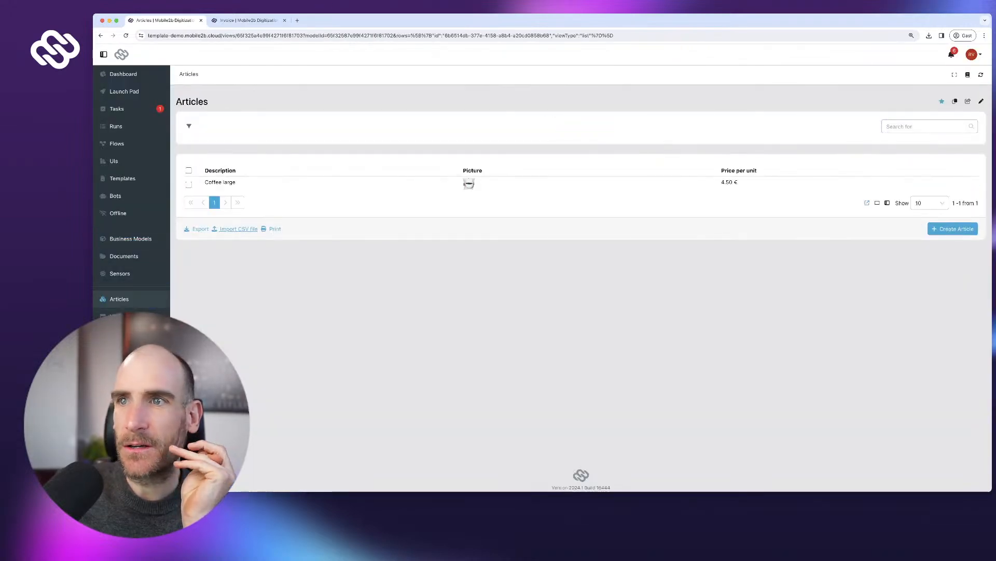
# - Start a new article with description 'Sandwich' and search the web for 'sandwich' in a new tab
pyautogui.click(953, 229)
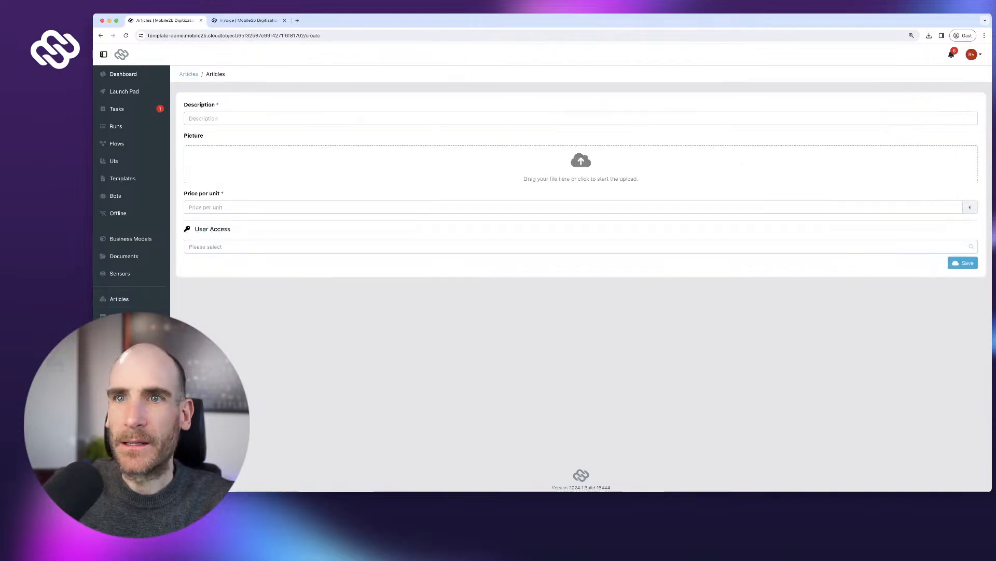
pyautogui.write('Sandwich')
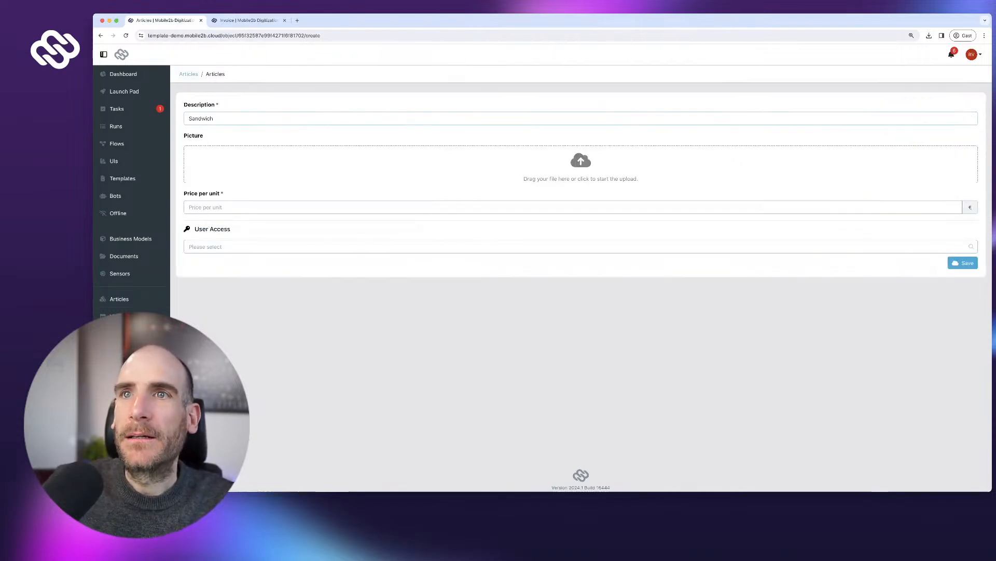
pyautogui.press('super+t')
pyautogui.write('sandwich')
pyautogui.press('Return')
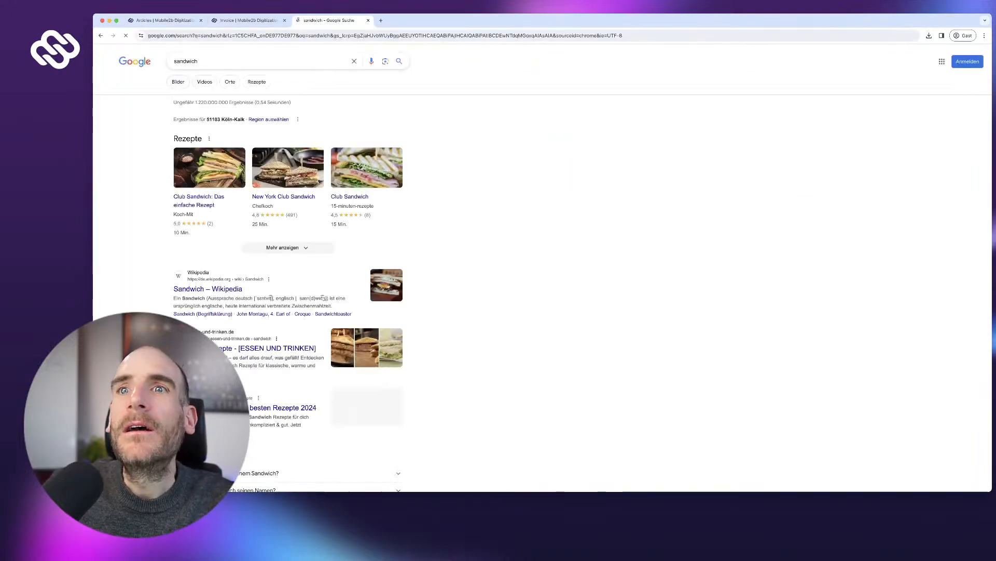
# - Screenshot a sandwich photo from Google Images and return to the Sandwich article's Picture field
pyautogui.click(178, 82)
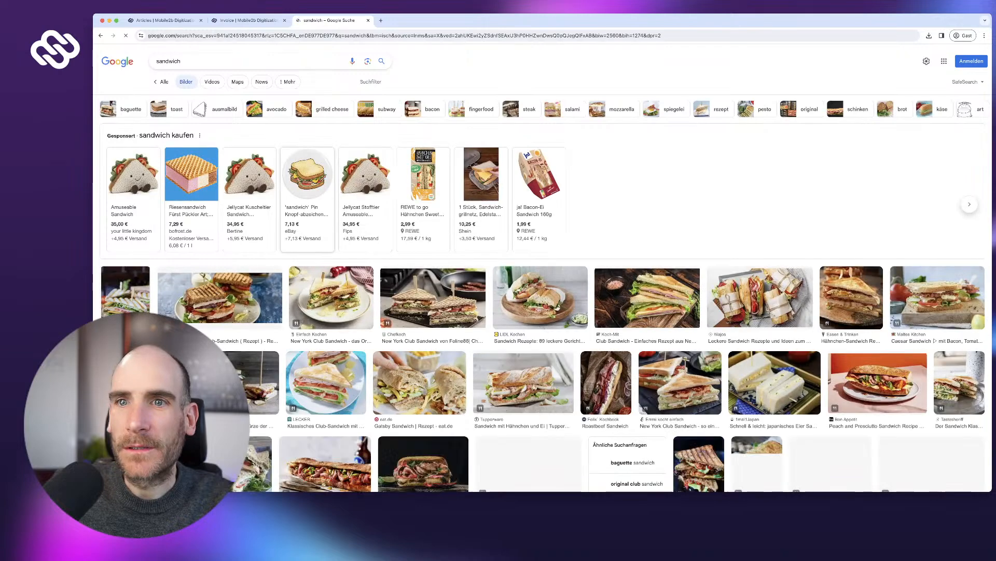
pyautogui.scroll(-1, 249, 186)
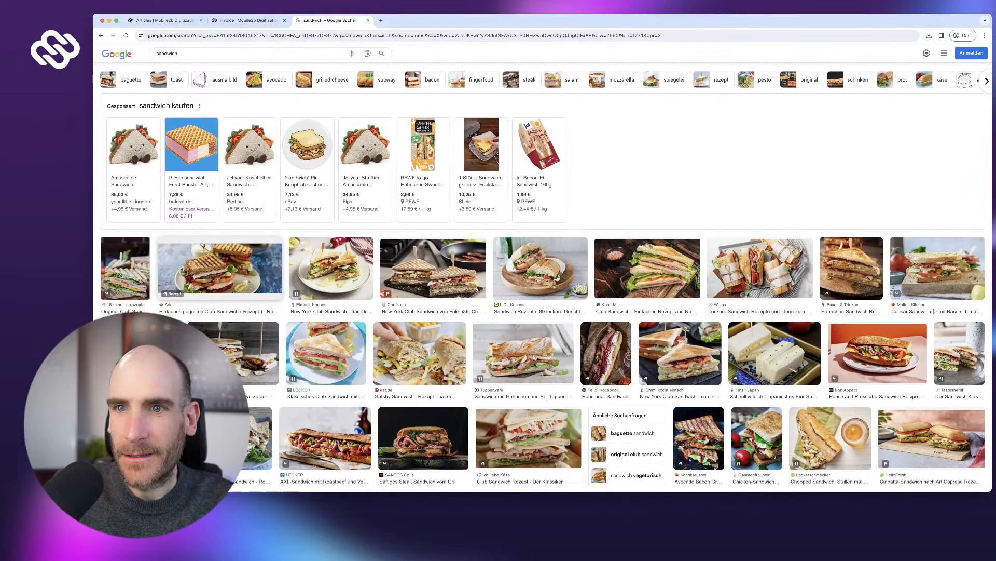
pyautogui.press('super+shift+4')
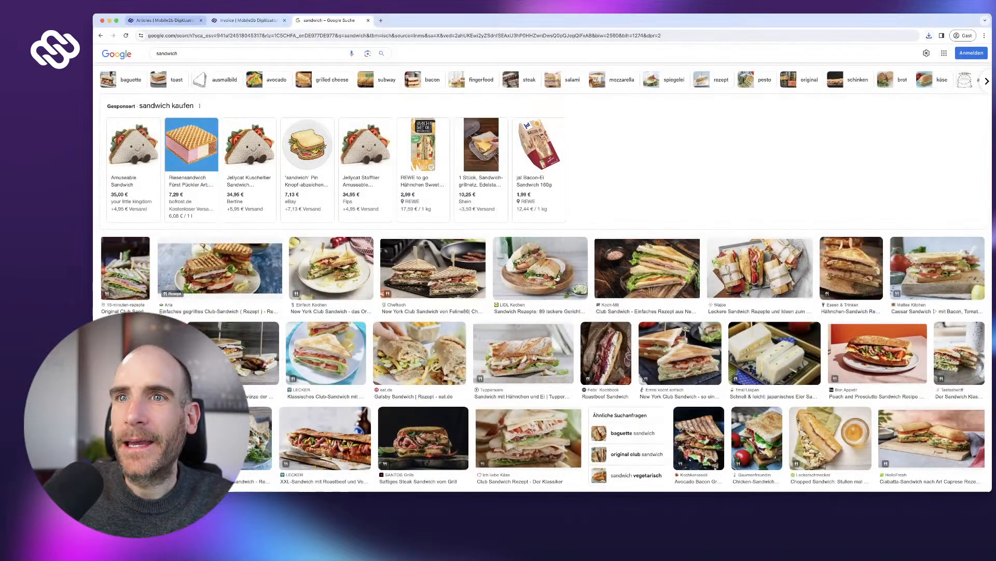
pyautogui.click(165, 20)
pyautogui.click(581, 165)
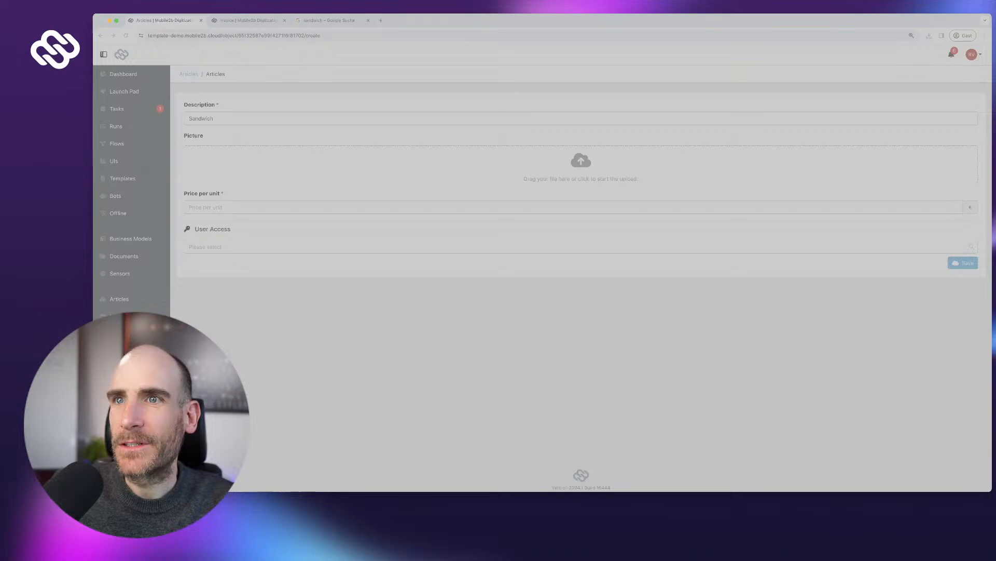
# - Attach the sandwich photo, set price per unit to 8,25, and save the Sandwich article
pyautogui.press('Return')
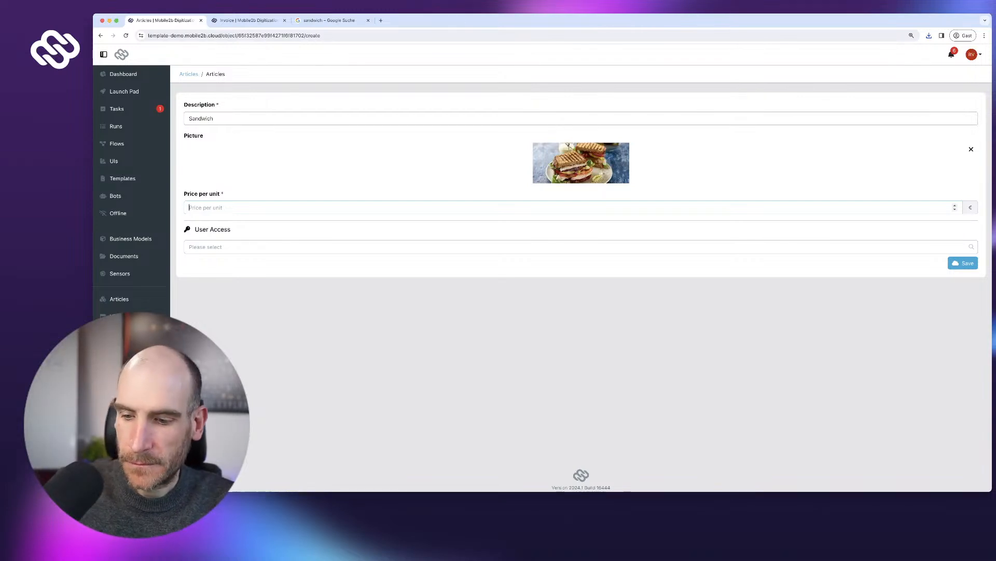
pyautogui.write('6,25')
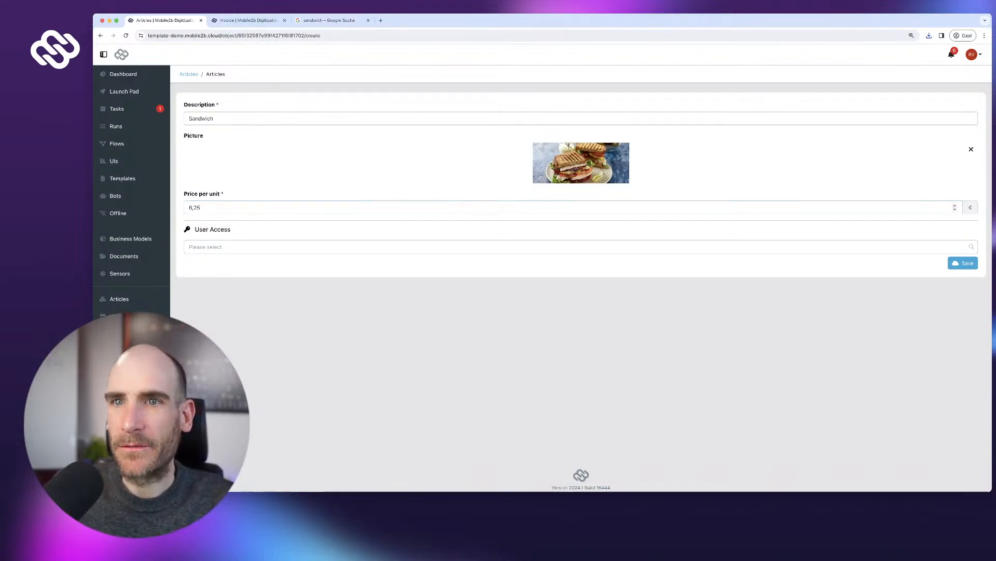
pyautogui.moveTo(192, 208); pyautogui.dragTo(188, 207)
pyautogui.write('8')
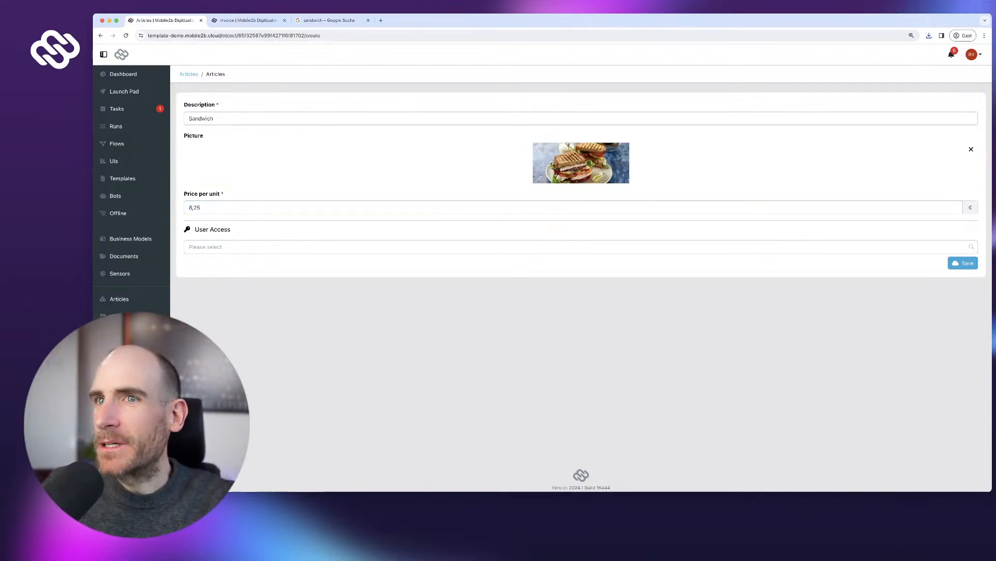
pyautogui.click(963, 262)
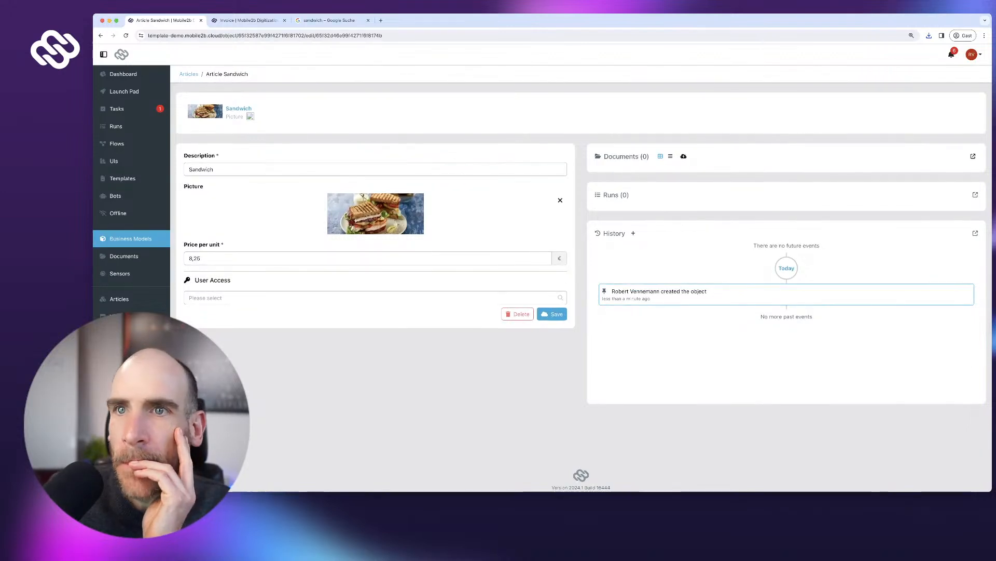
pyautogui.click(131, 239)
# - Review the Article model's Description, Picture and Price per unit field settings
pyautogui.click(213, 158)
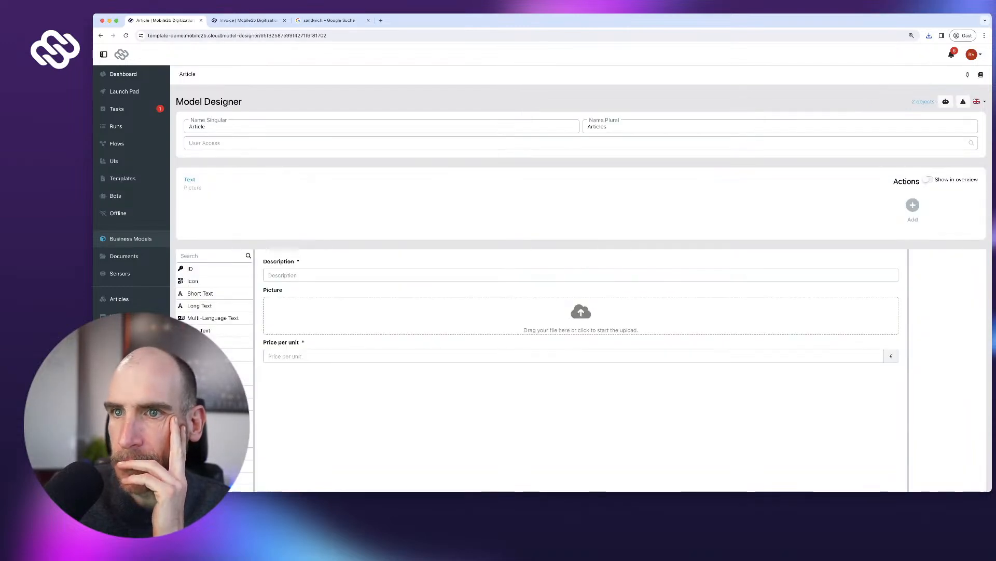
pyautogui.click(581, 275)
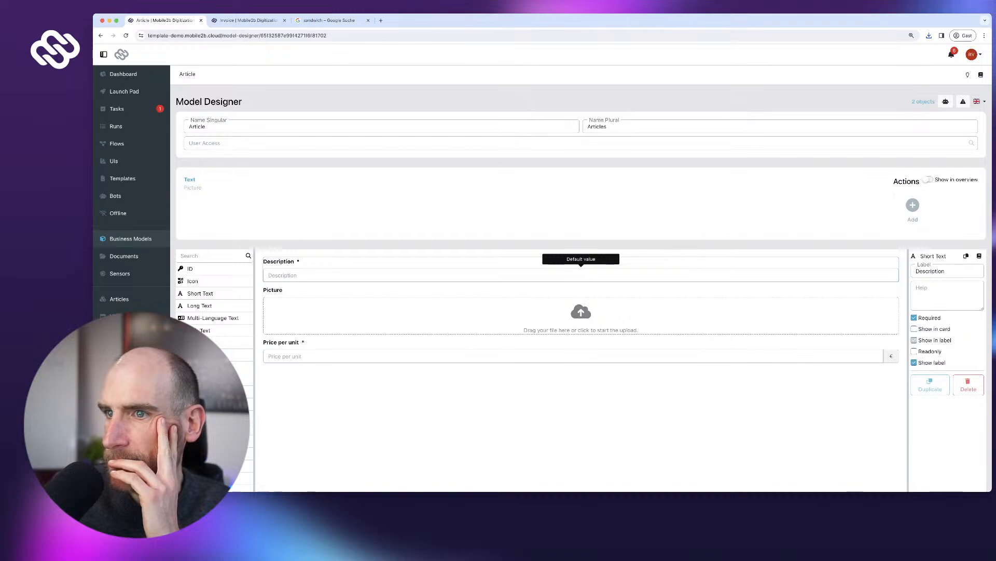
pyautogui.click(580, 313)
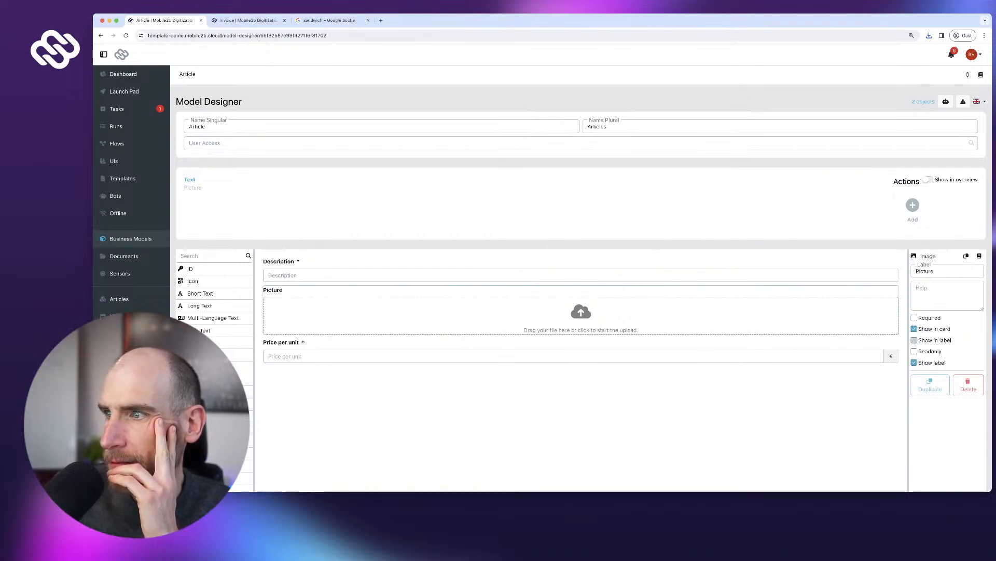
pyautogui.click(581, 353)
pyautogui.scroll(-1, 581, 353)
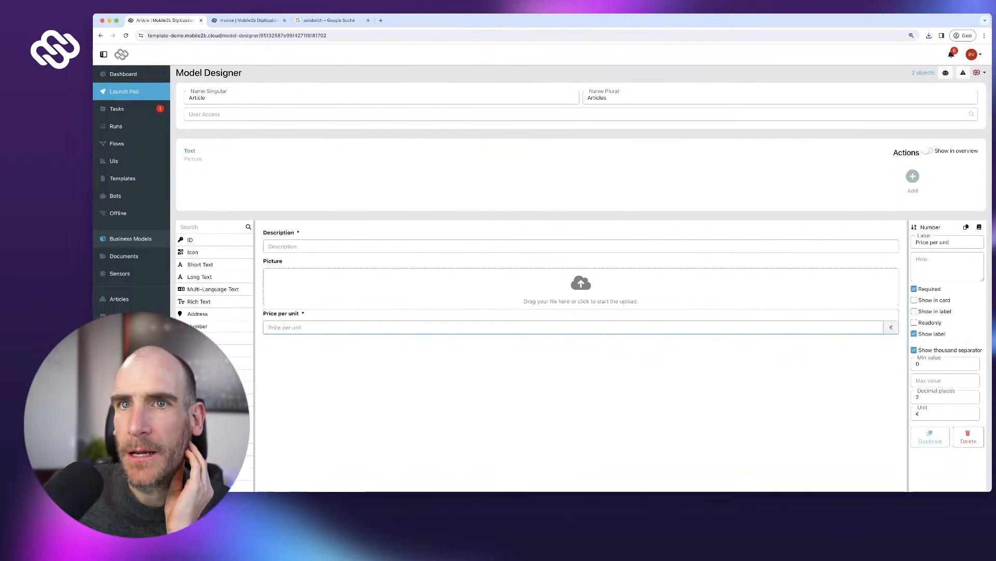
# - Start a new Shopping App run and open the first row's article choices
pyautogui.click(124, 91)
pyautogui.click(204, 142)
pyautogui.click(225, 186)
# - Order 2 Coffee large and 2 Sandwich, then open the resulting 30,34 € invoice
pyautogui.click(206, 203)
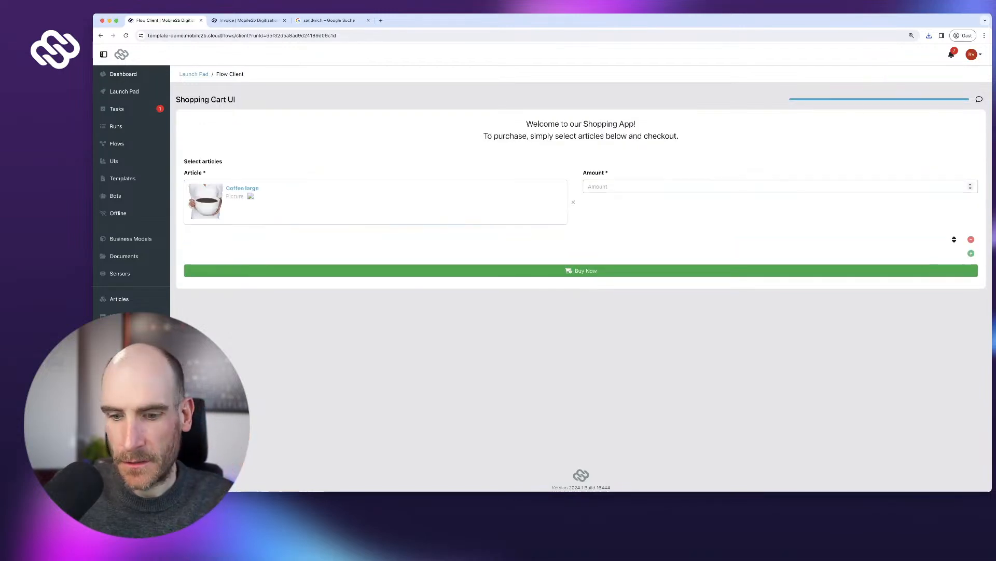
pyautogui.write('2')
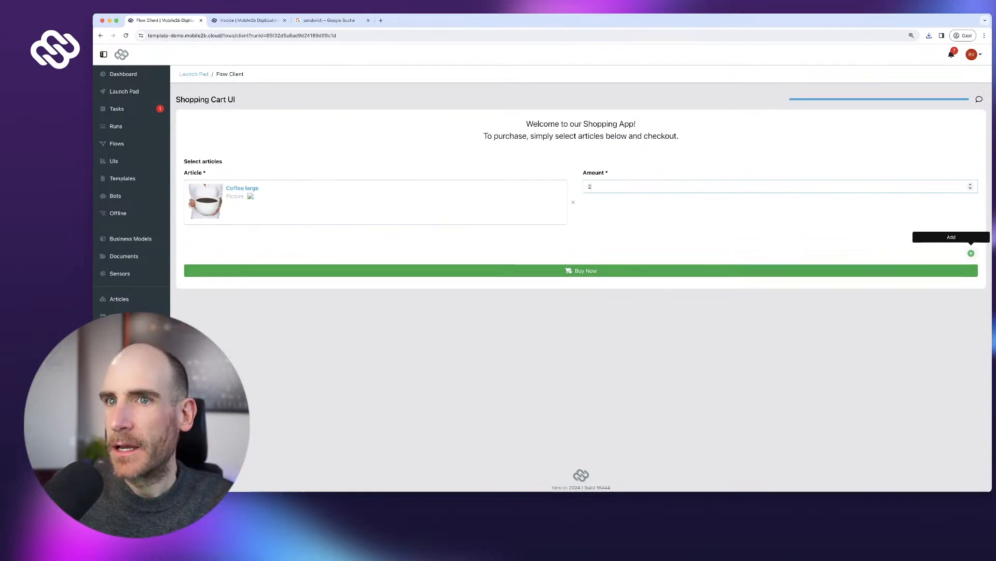
pyautogui.click(971, 253)
pyautogui.click(225, 264)
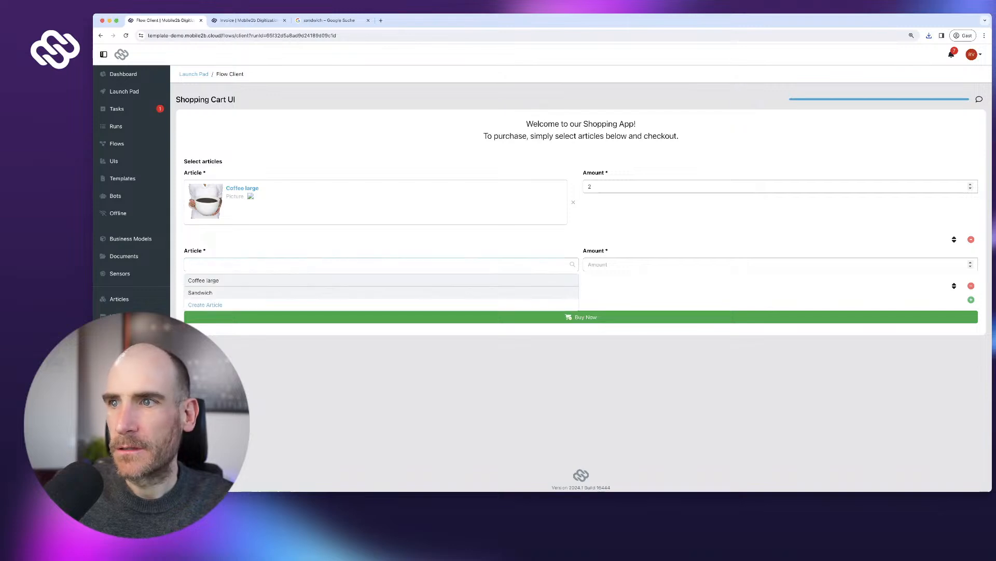
pyautogui.click(207, 292)
pyautogui.write('2')
pyautogui.click(581, 330)
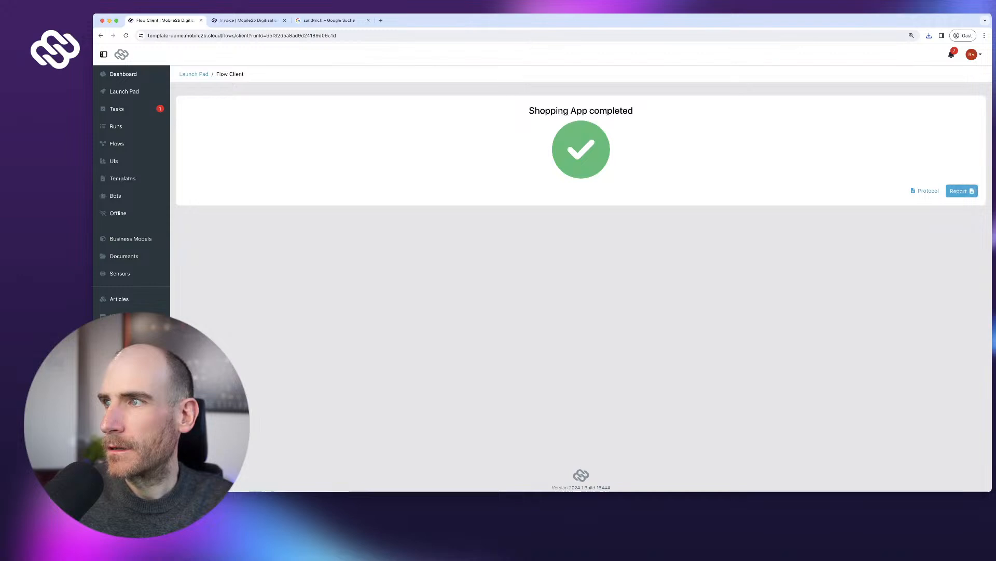
pyautogui.click(960, 191)
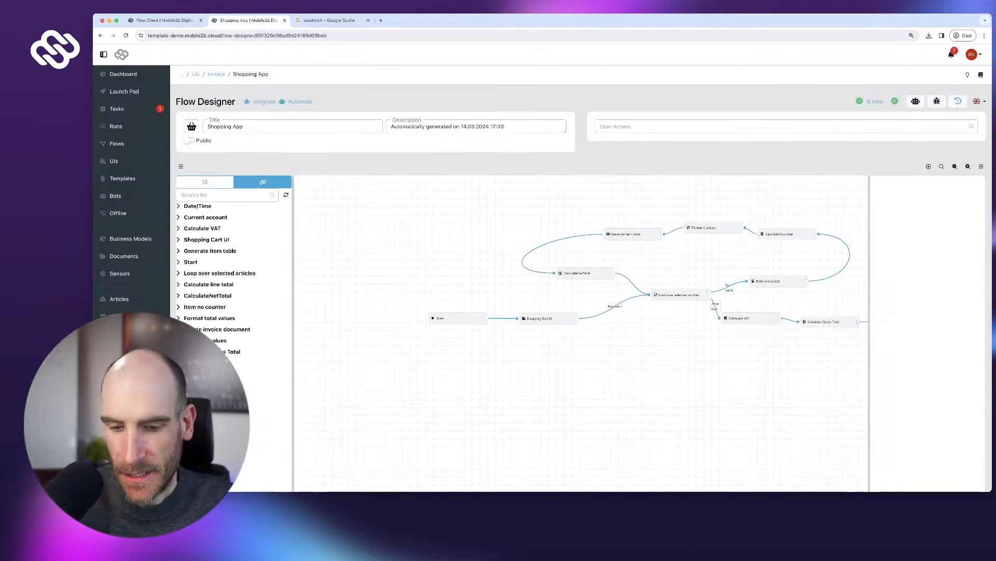
# - Turn on automatic redirect at the flow's End step and publish the flow
pyautogui.moveTo(779, 363); pyautogui.dragTo(564, 364)
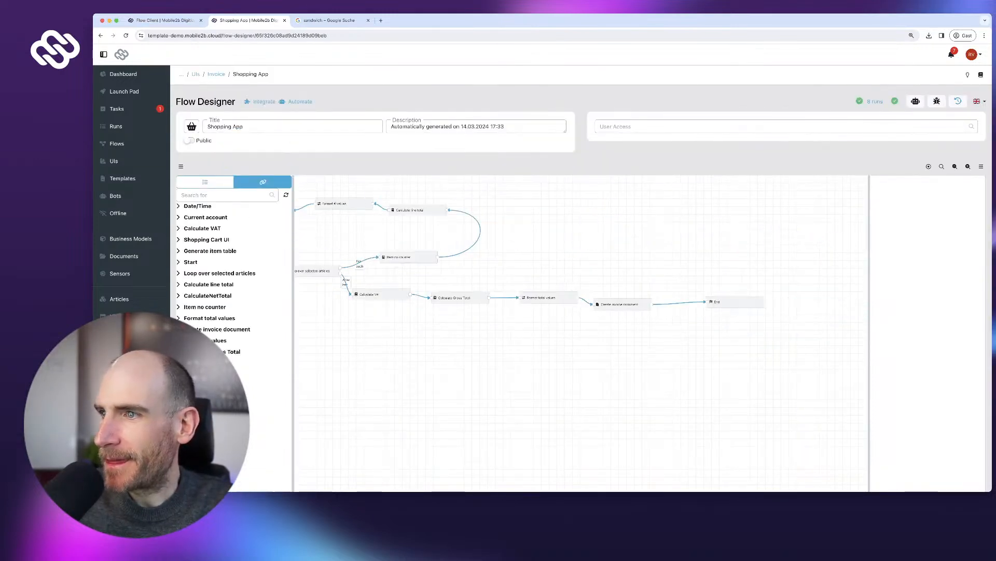
pyautogui.click(731, 303)
pyautogui.moveTo(732, 303); pyautogui.dragTo(729, 305)
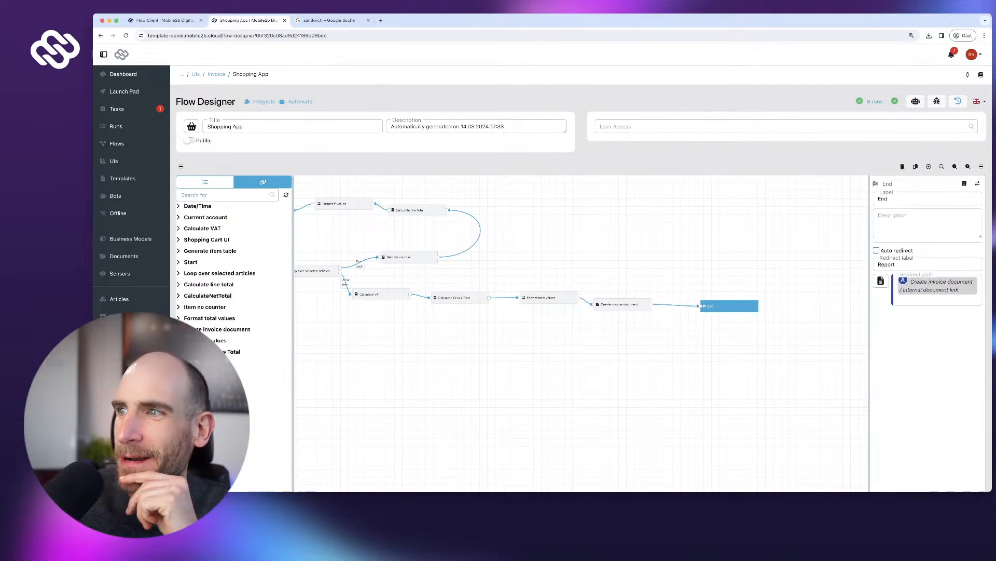
pyautogui.click(876, 250)
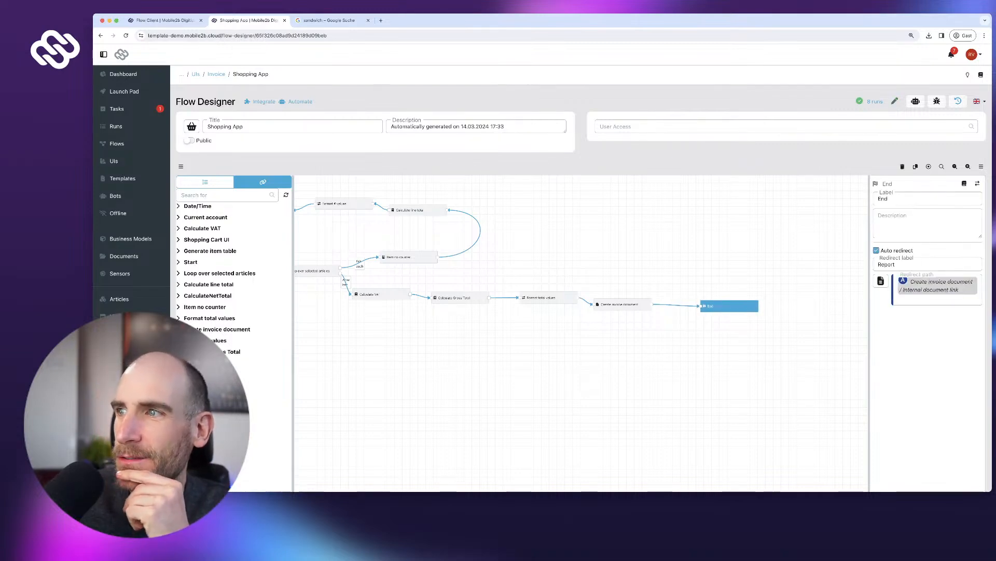
pyautogui.scroll(-3, 924, 333)
pyautogui.click(961, 447)
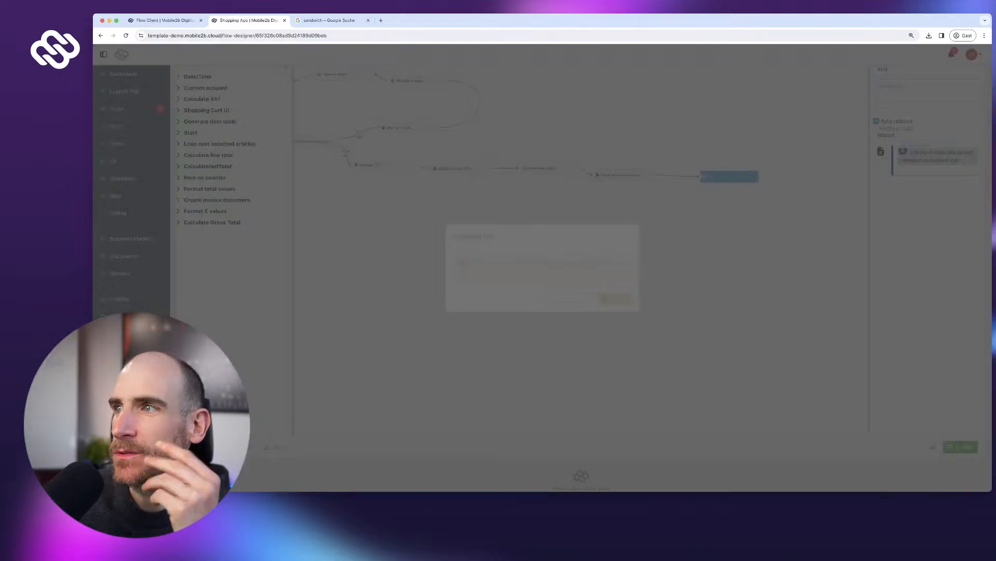
pyautogui.click(616, 299)
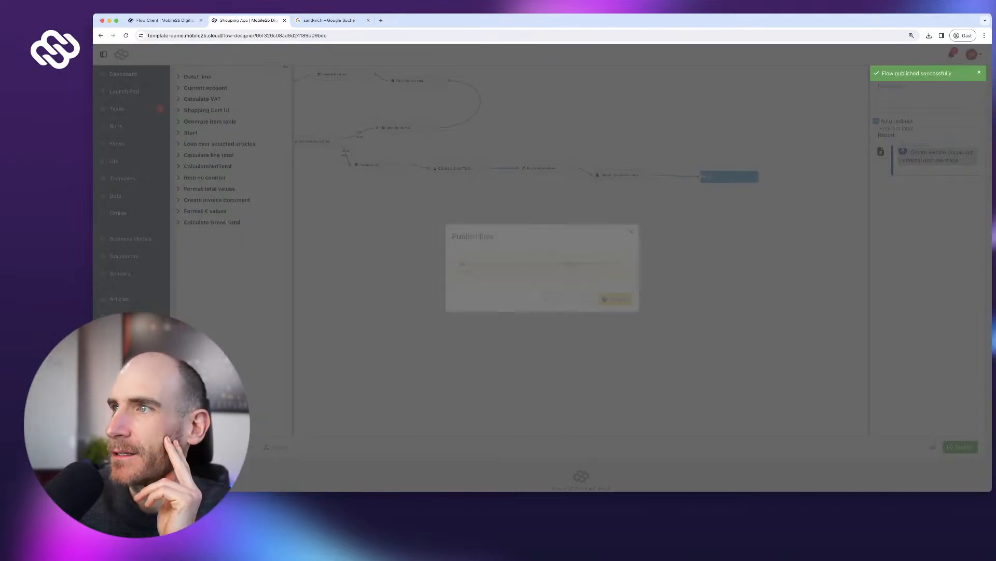
# - Label the end redirect 'Invoice', give it the File Invoice Dollar icon, and republish
pyautogui.write('Invoice')
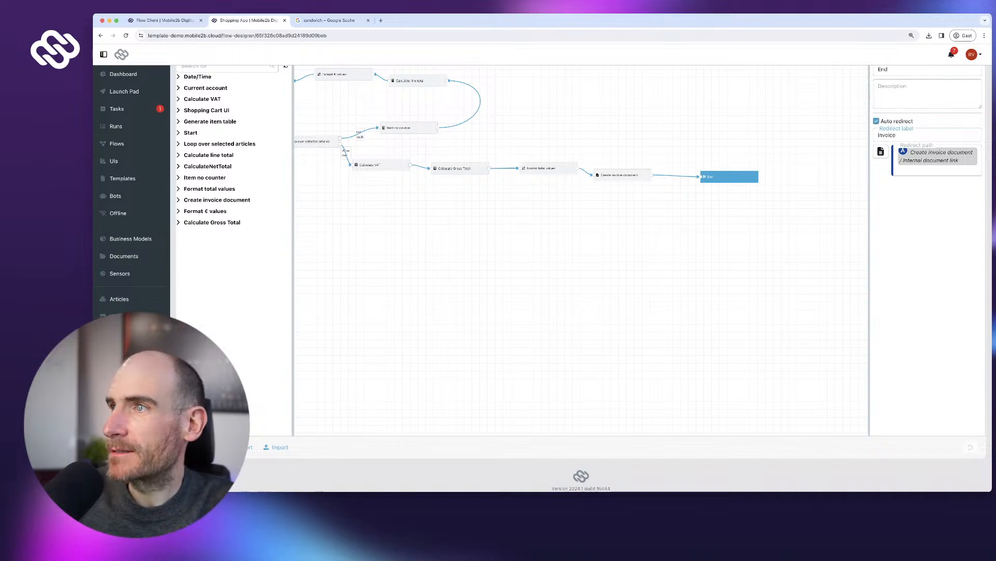
pyautogui.click(768, 249)
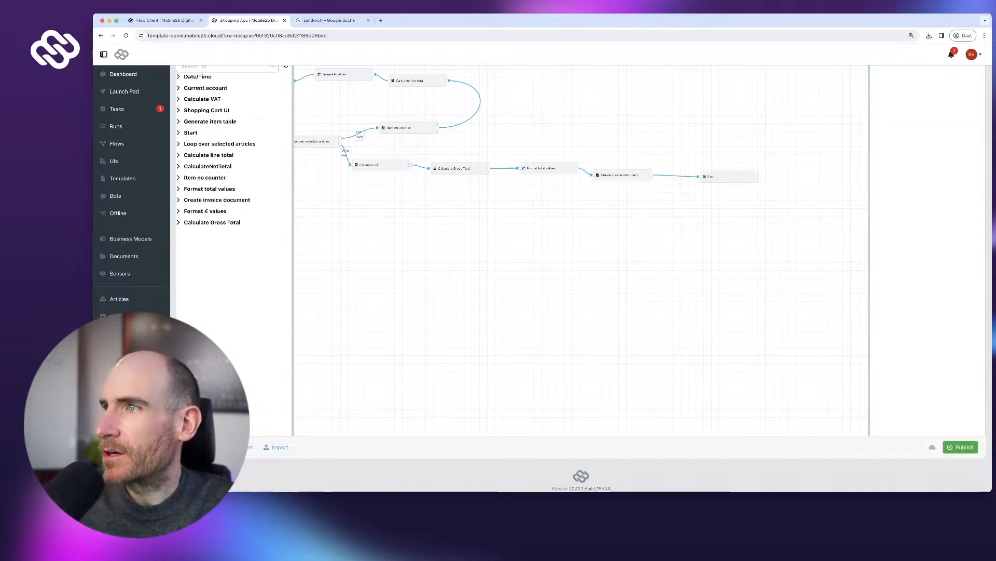
pyautogui.click(729, 176)
pyautogui.click(880, 151)
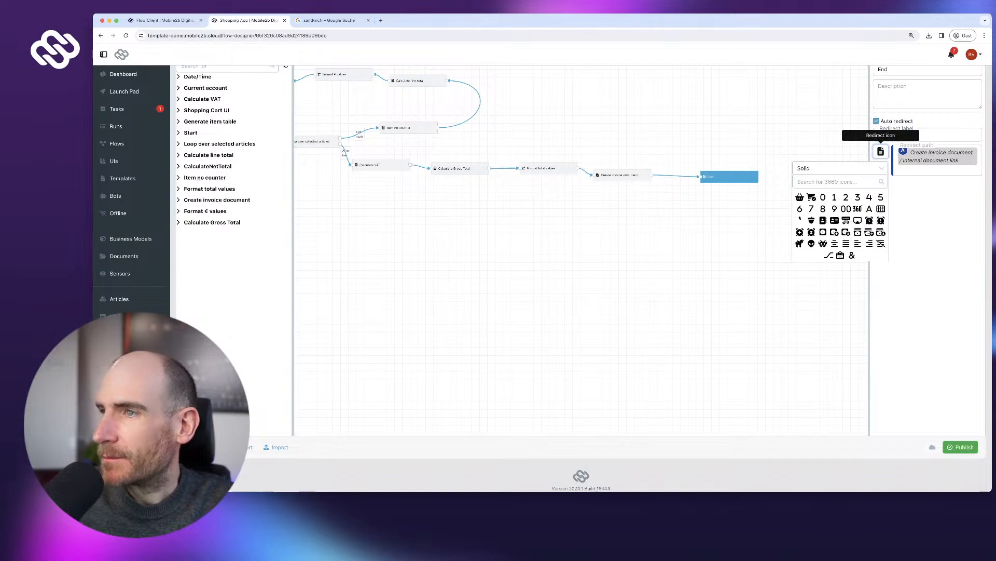
pyautogui.click(835, 181)
pyautogui.write('invoice')
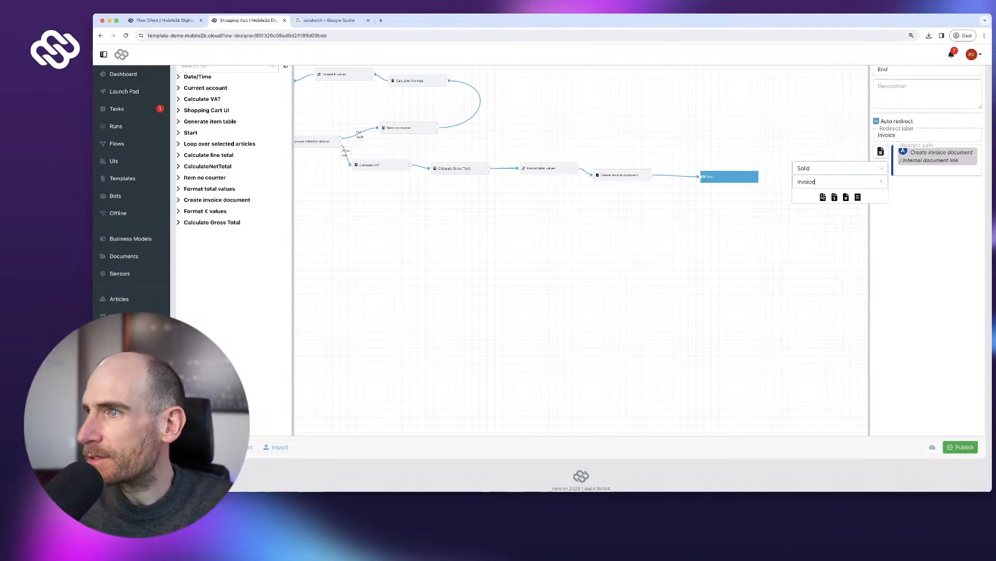
pyautogui.click(835, 197)
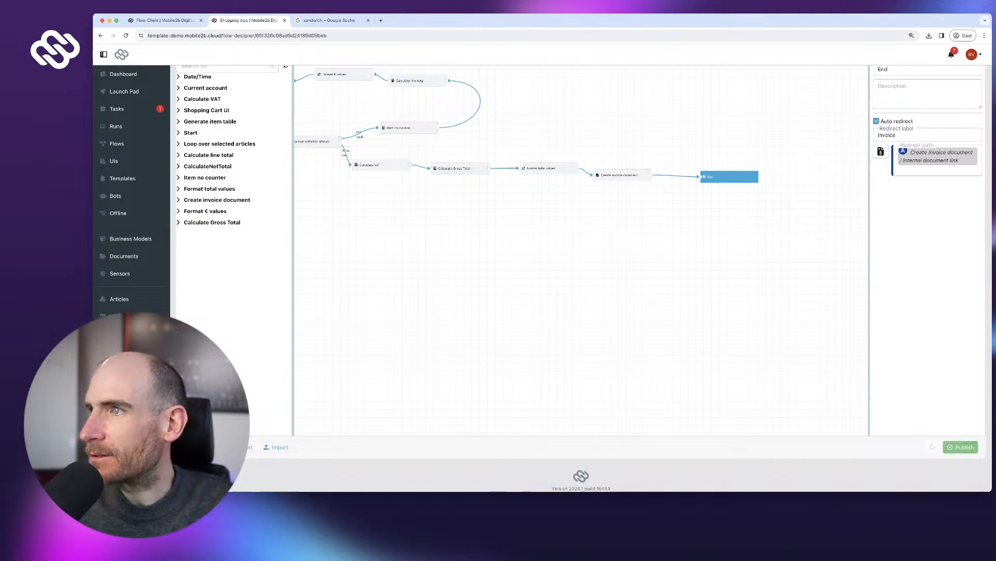
pyautogui.click(960, 447)
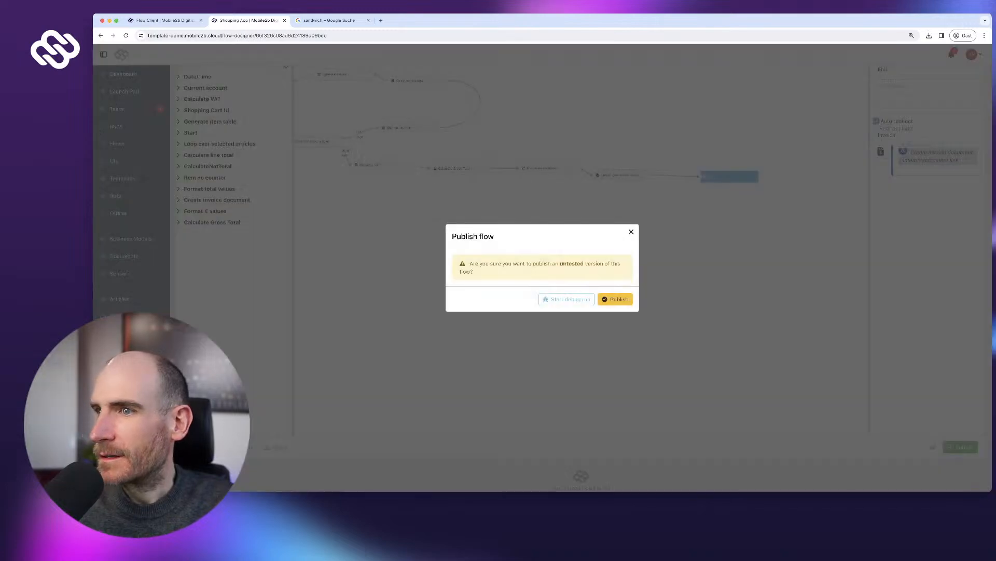
pyautogui.click(615, 299)
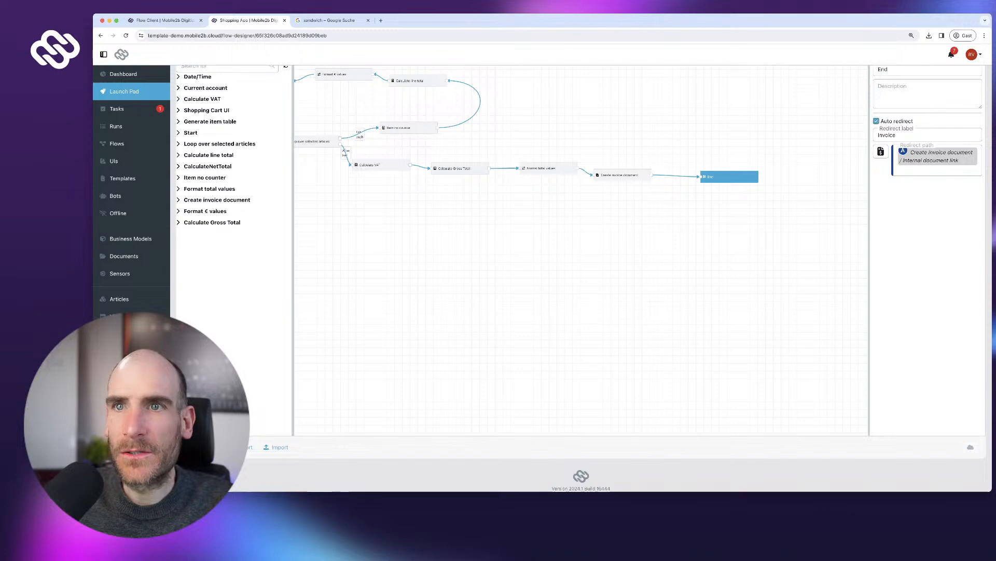
pyautogui.click(124, 92)
# - Test-buy 2 Coffee large, reaching the 10,71 € invoice, then open Shopping Cart in UI Designer
pyautogui.click(204, 137)
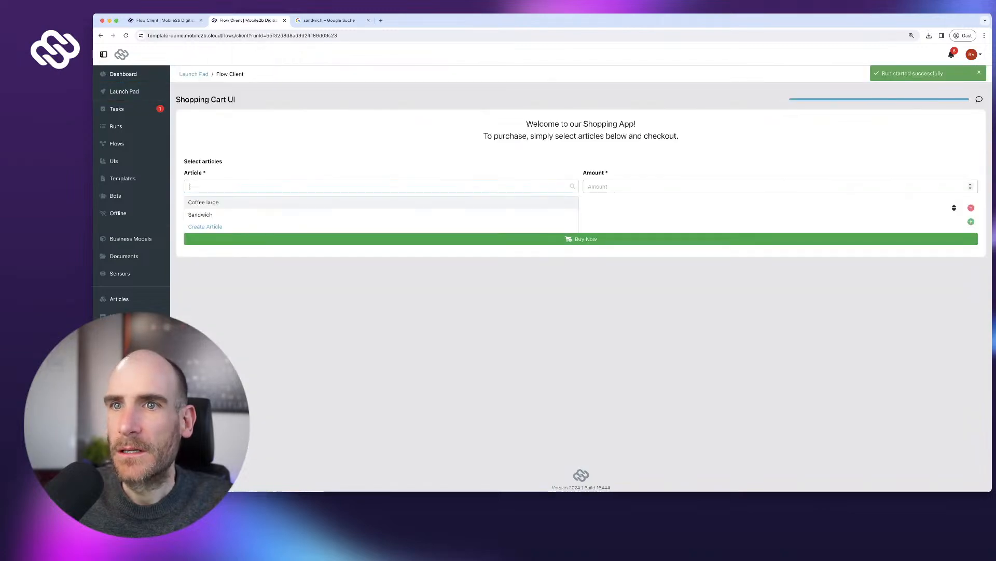
pyautogui.click(203, 202)
pyautogui.click(727, 186)
pyautogui.write('2')
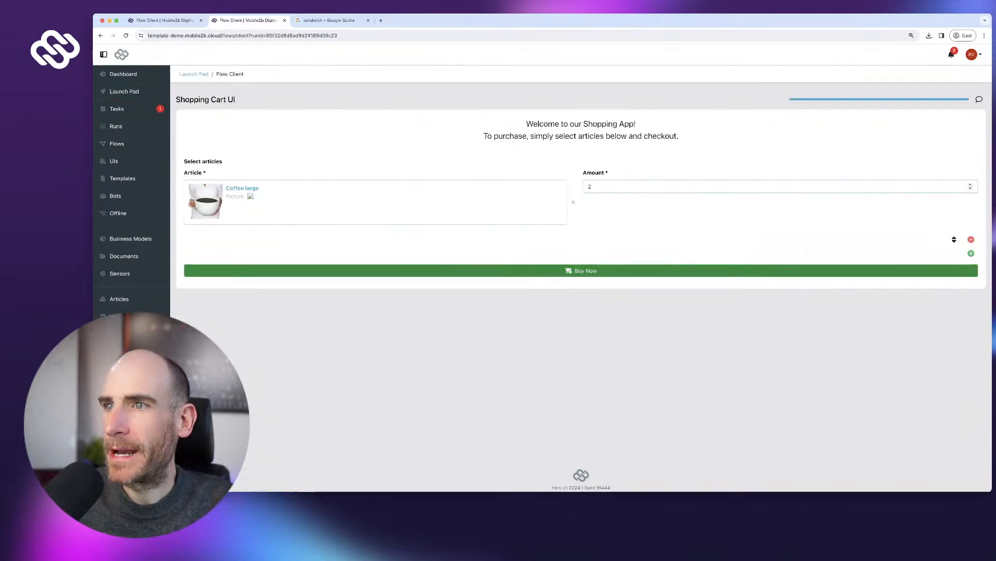
pyautogui.click(581, 270)
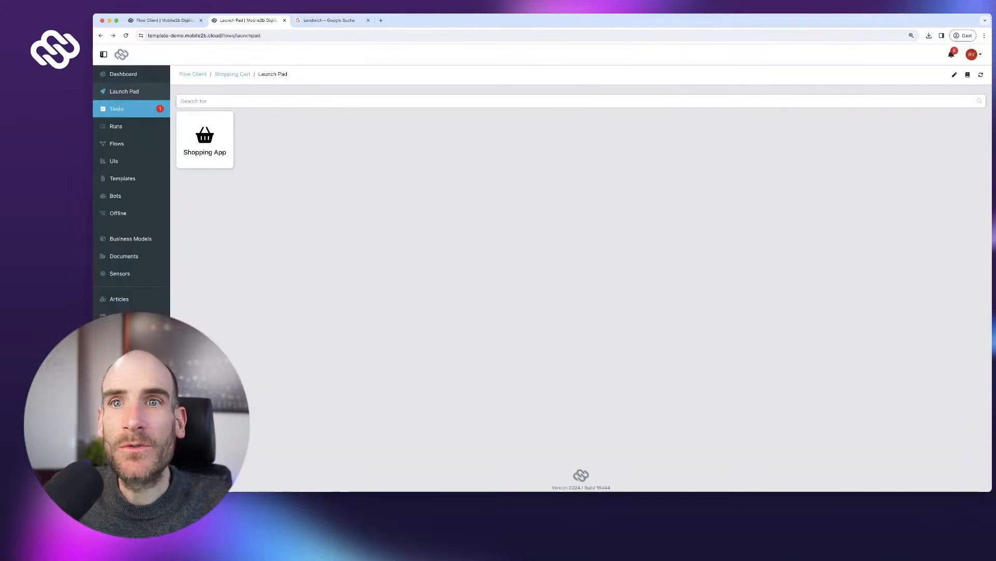
pyautogui.click(114, 161)
pyautogui.click(222, 158)
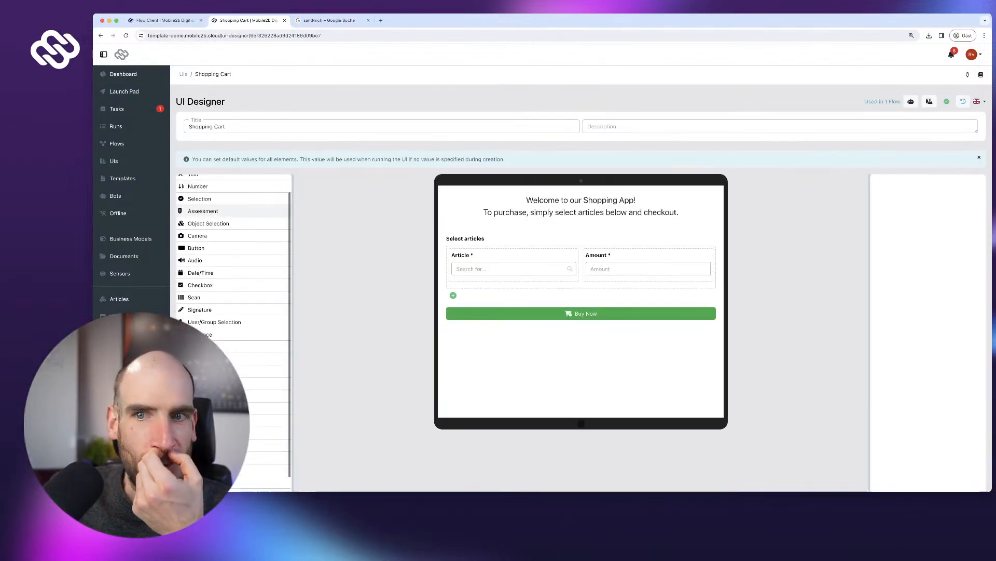
# - Place an email-invoice checkbox above Buy Now and give it an If checked condition
pyautogui.scroll(-5, 233, 340)
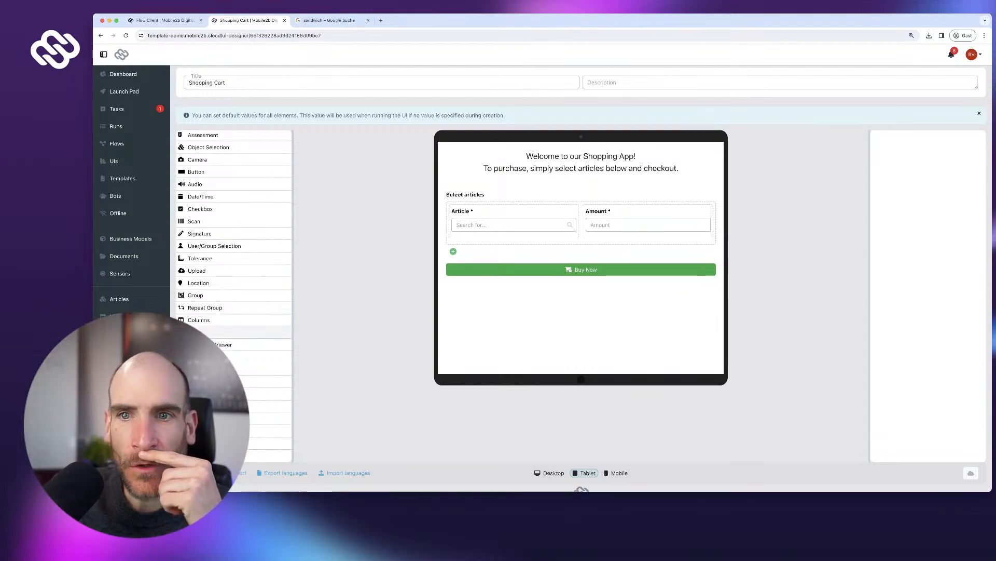
pyautogui.scroll(2, 234, 259)
pyautogui.scroll(1, 234, 322)
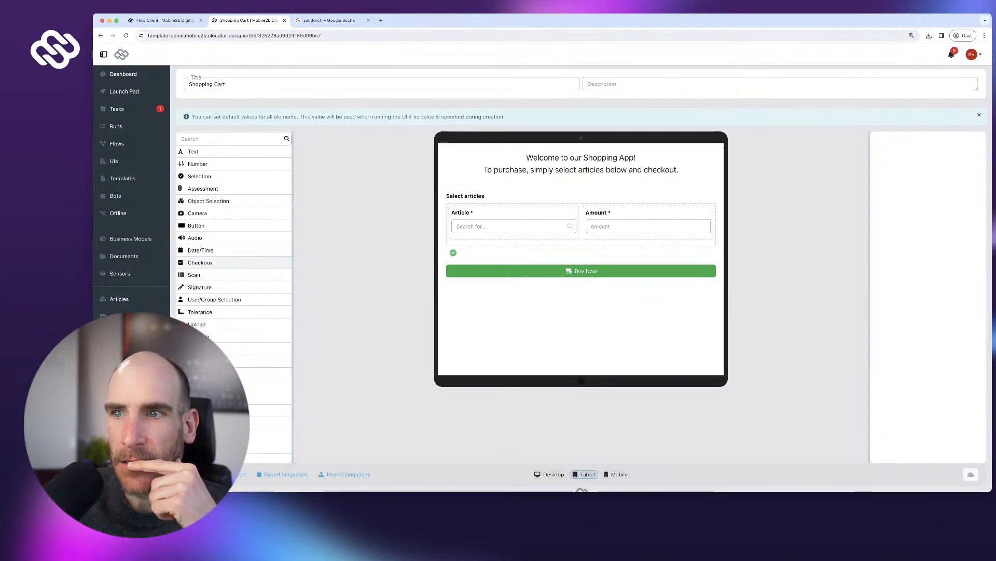
pyautogui.moveTo(200, 262); pyautogui.dragTo(582, 268)
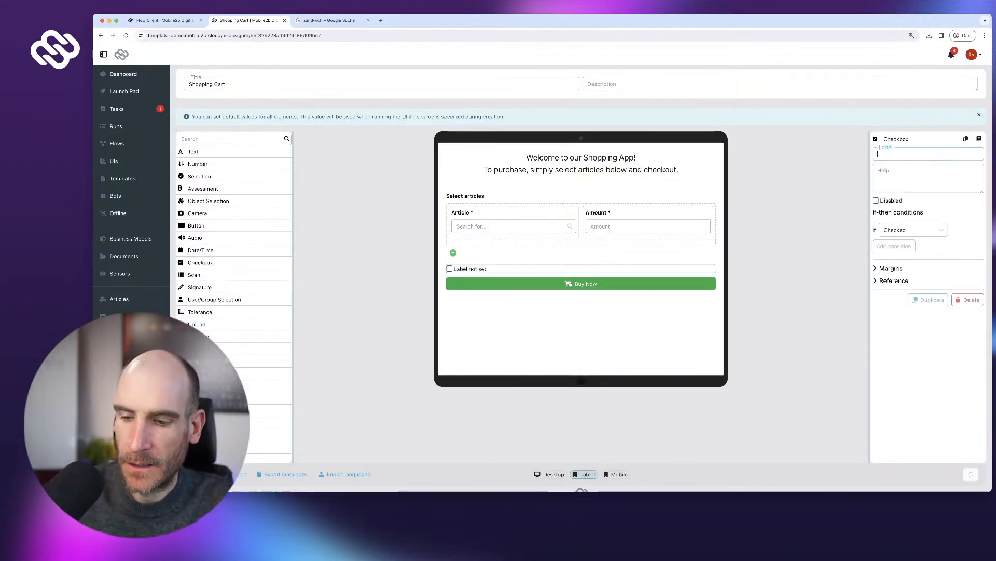
pyautogui.write('Do you want to get the in')
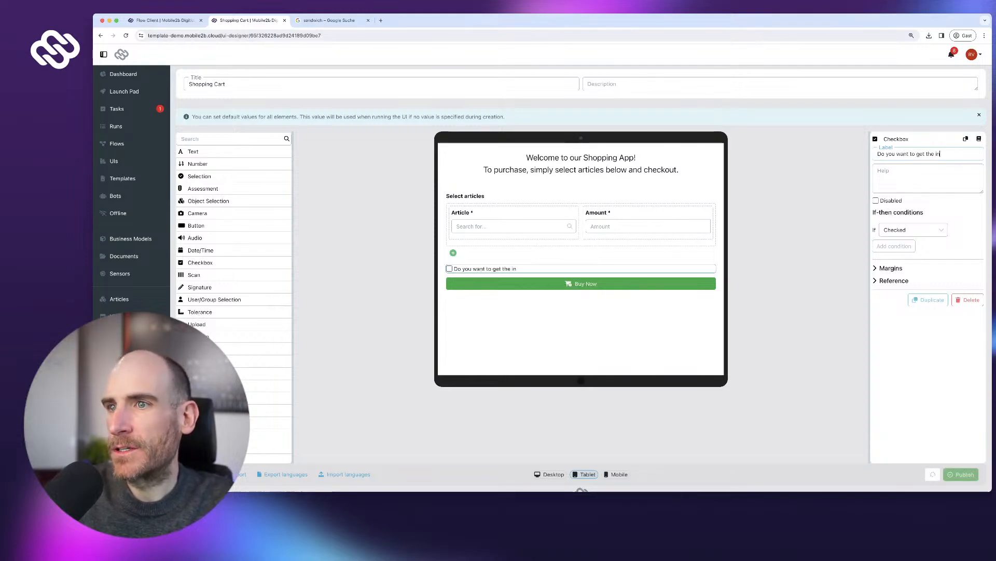
pyautogui.write('voice sent ')
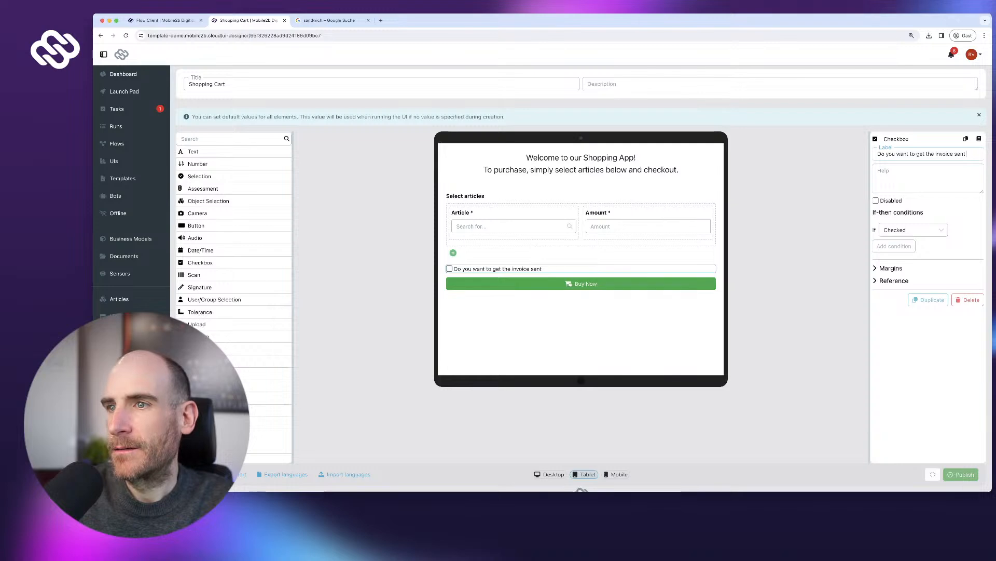
pyautogui.write('via email?')
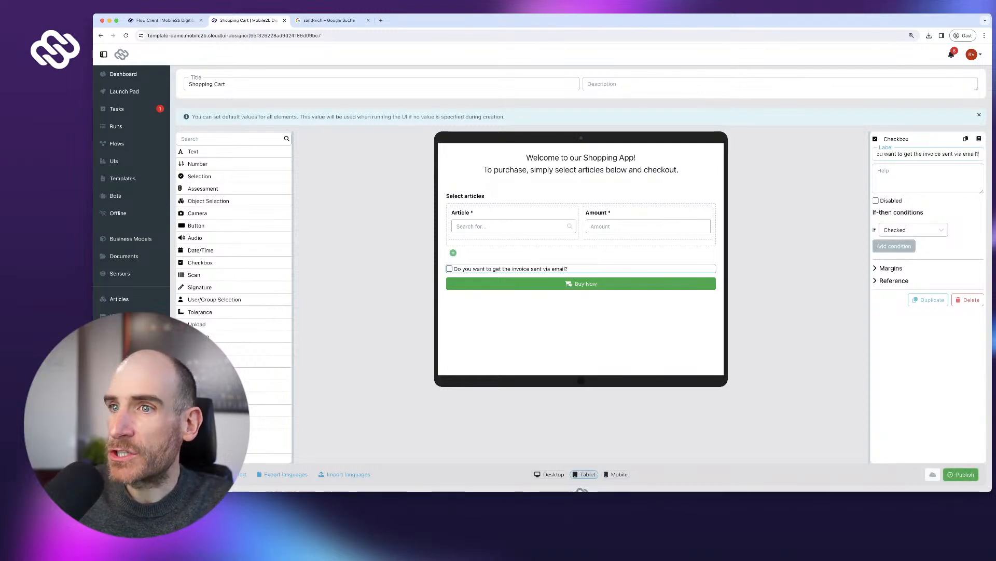
pyautogui.click(893, 246)
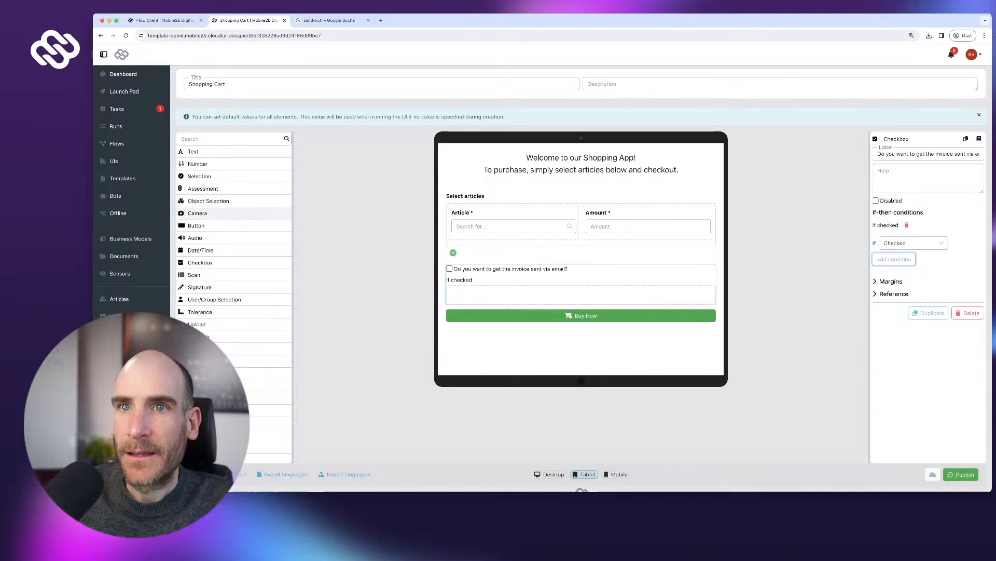
# - Add a required 'Email address' text field with hidden label inside the If checked area
pyautogui.moveTo(208, 152); pyautogui.dragTo(519, 295)
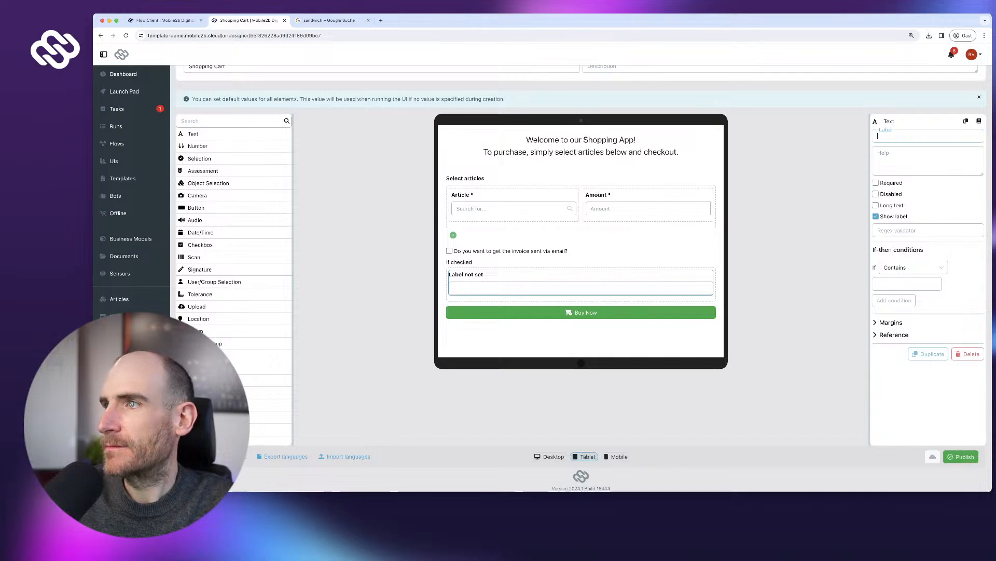
pyautogui.write('Email address')
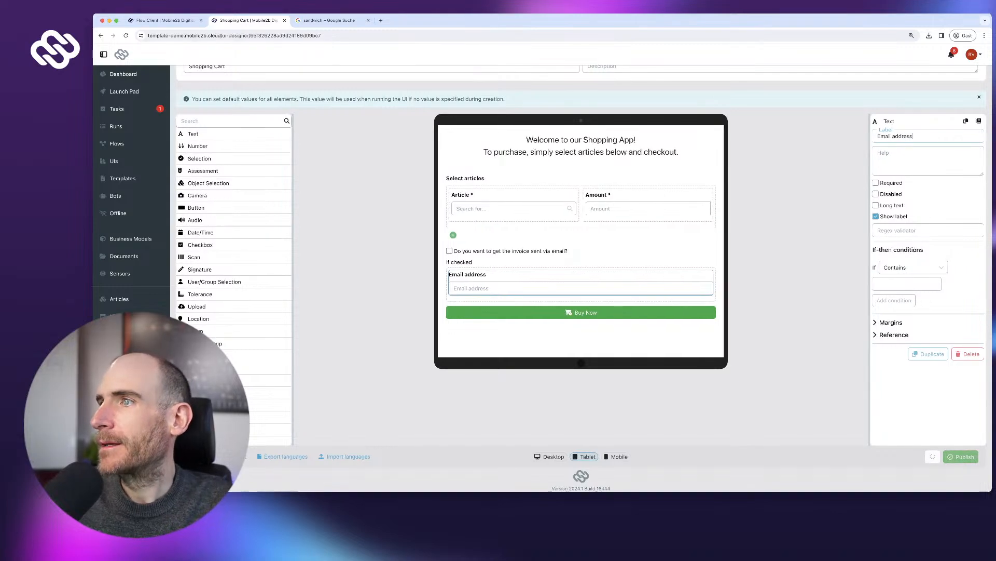
pyautogui.click(876, 216)
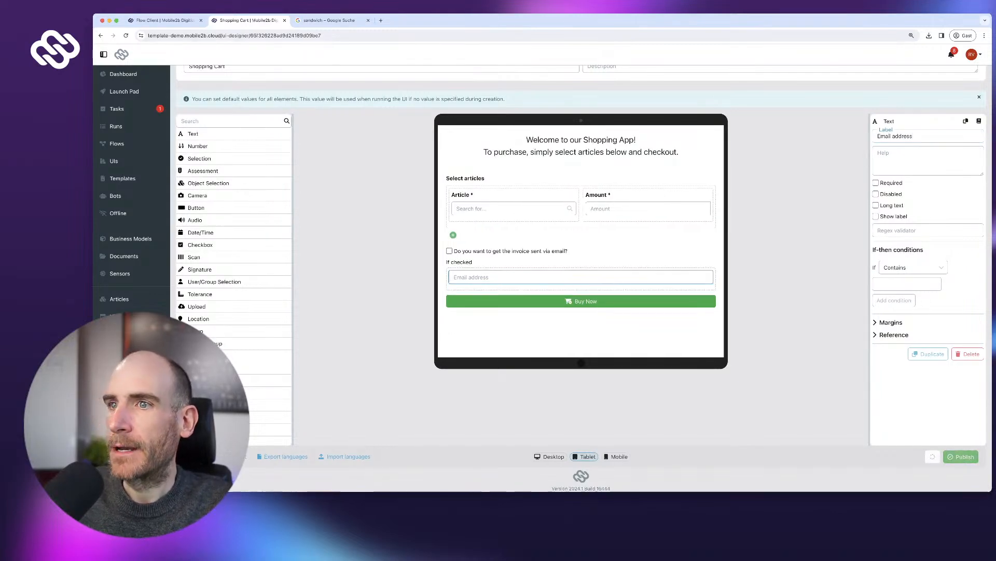
pyautogui.click(903, 230)
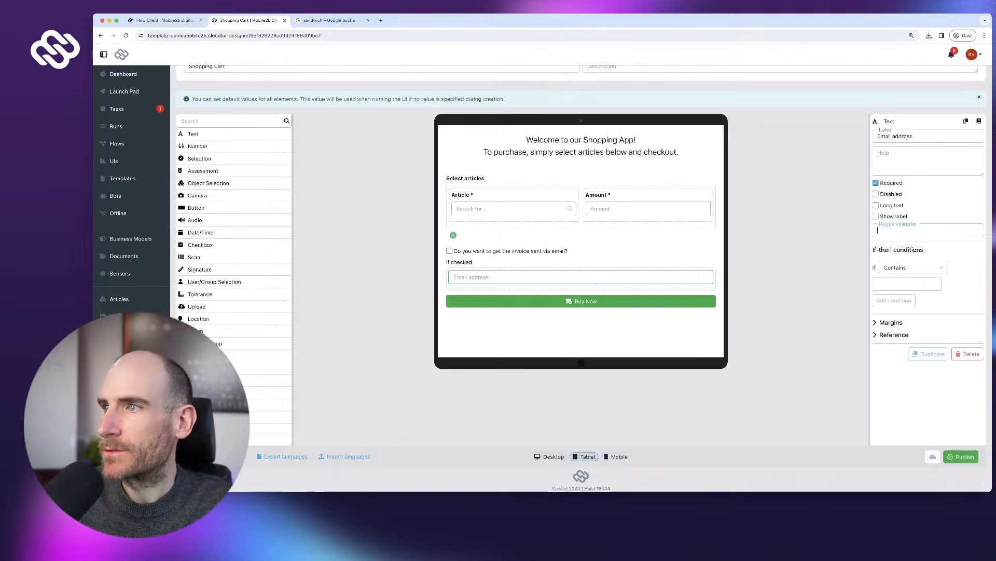
pyautogui.click(916, 242)
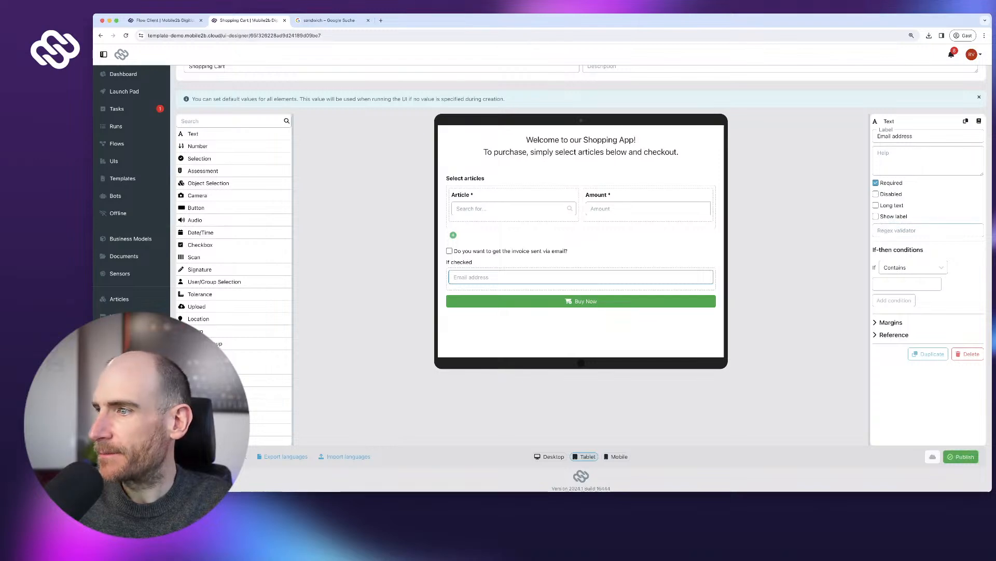
# - Publish the Shopping Cart form and dismiss the default-values note
pyautogui.click(960, 456)
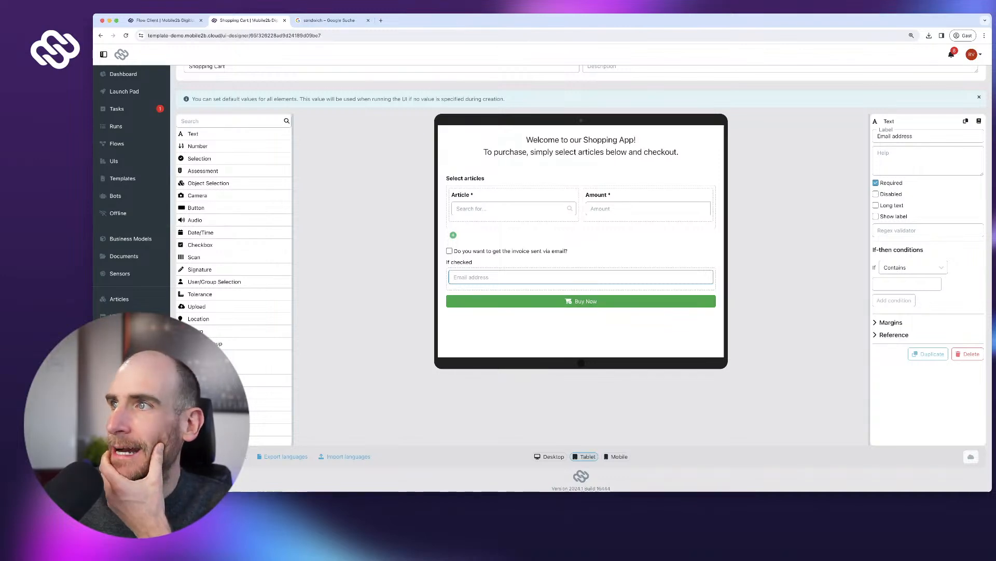
pyautogui.scroll(3, 581, 280)
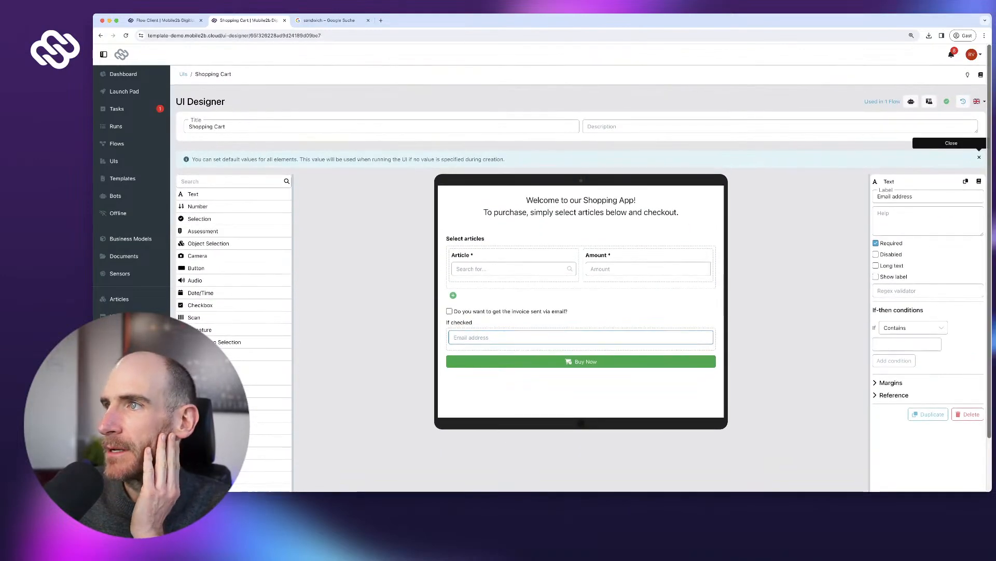
pyautogui.click(979, 157)
pyautogui.click(883, 102)
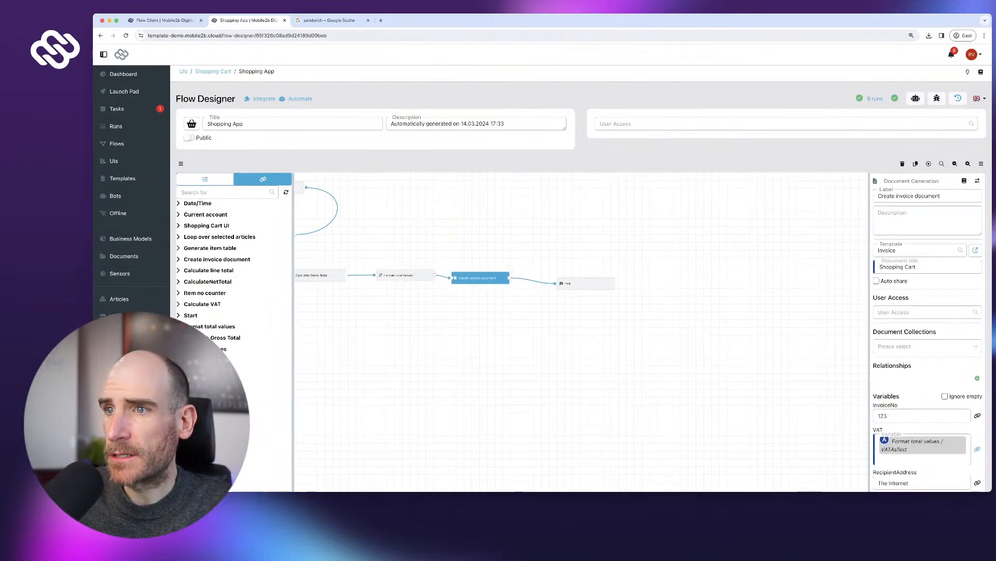
# - Move the End step to the right and delete its link from Create invoice document
pyautogui.moveTo(586, 284); pyautogui.dragTo(740, 258)
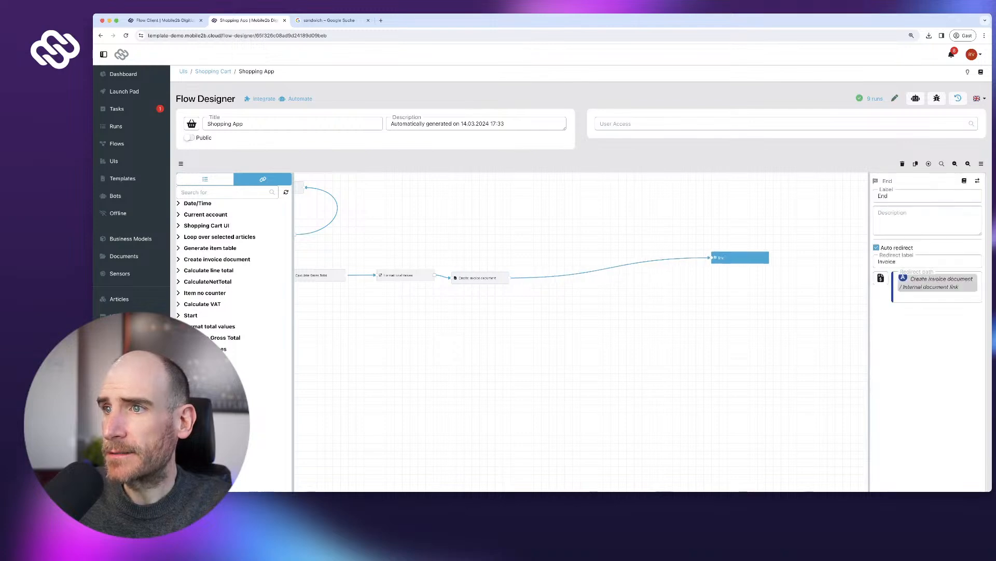
pyautogui.click(740, 311)
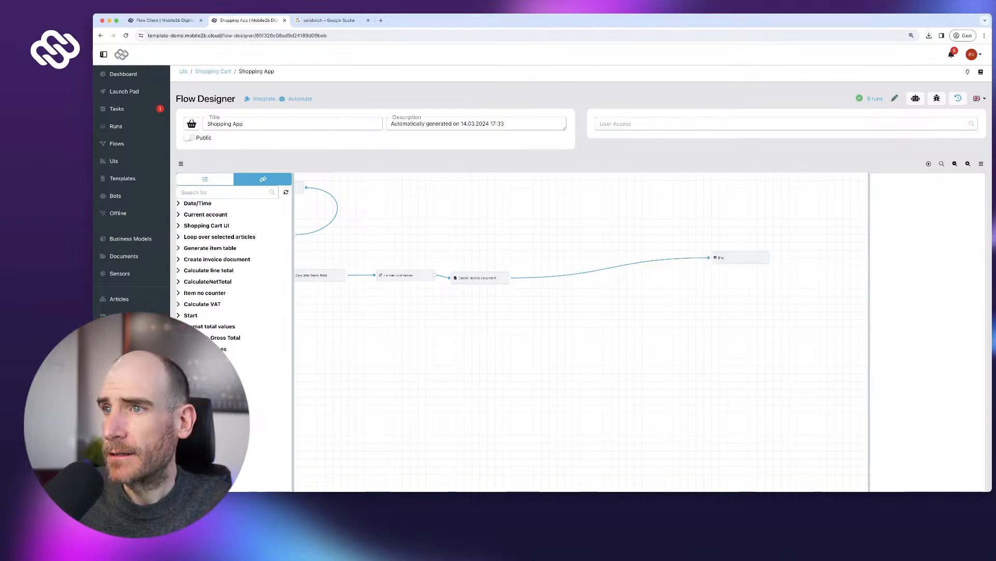
pyautogui.click(621, 257)
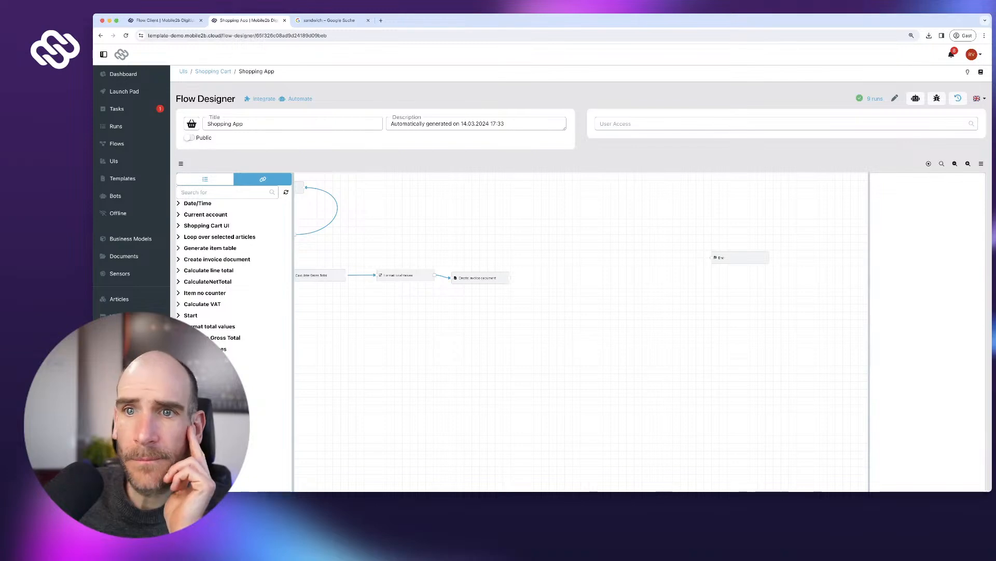
pyautogui.click(205, 179)
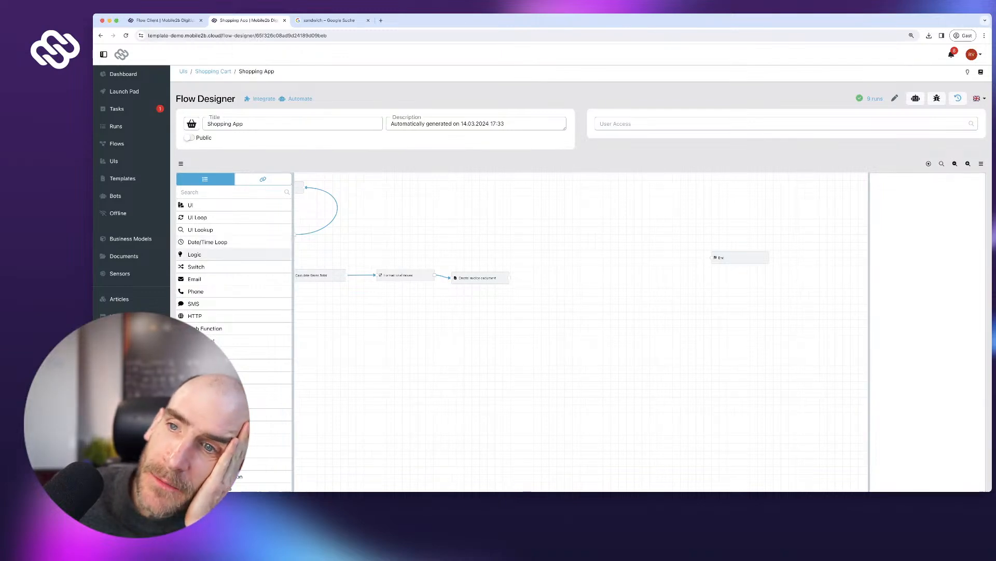
# - Add a 'Does customer want email?' Logic step after Create invoice document, with a condition
pyautogui.moveTo(195, 254); pyautogui.dragTo(497, 298)
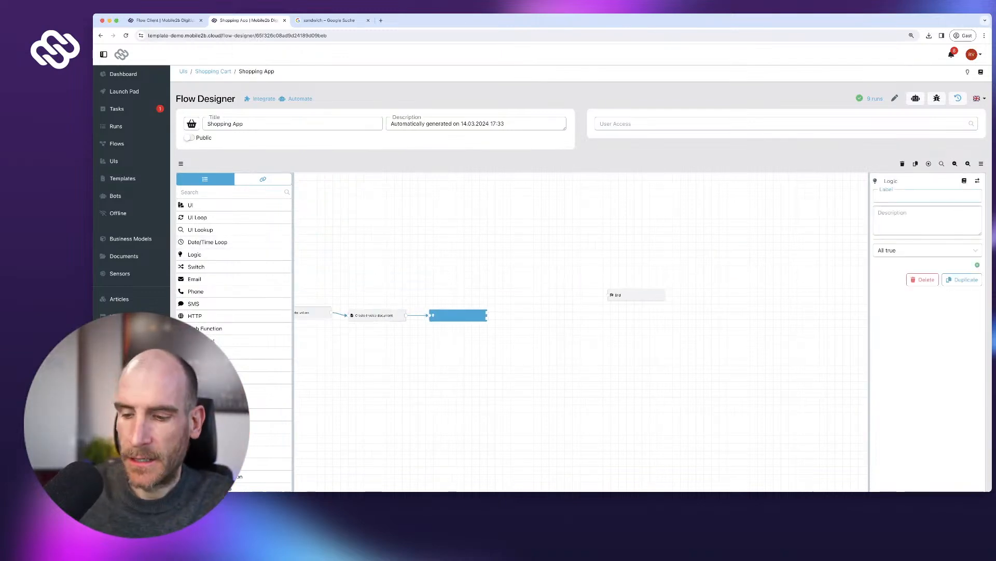
pyautogui.write('Does customer want email?')
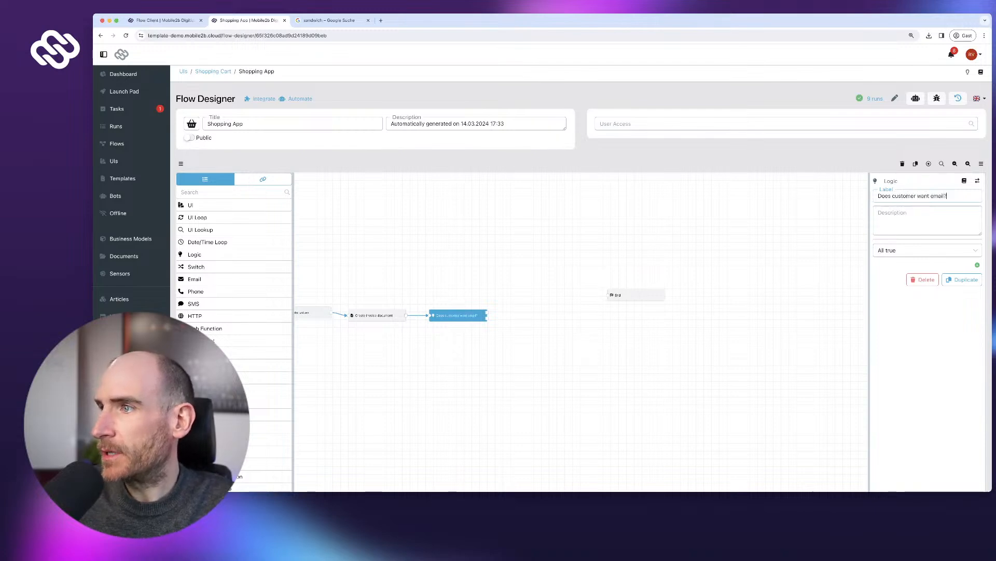
pyautogui.click(978, 264)
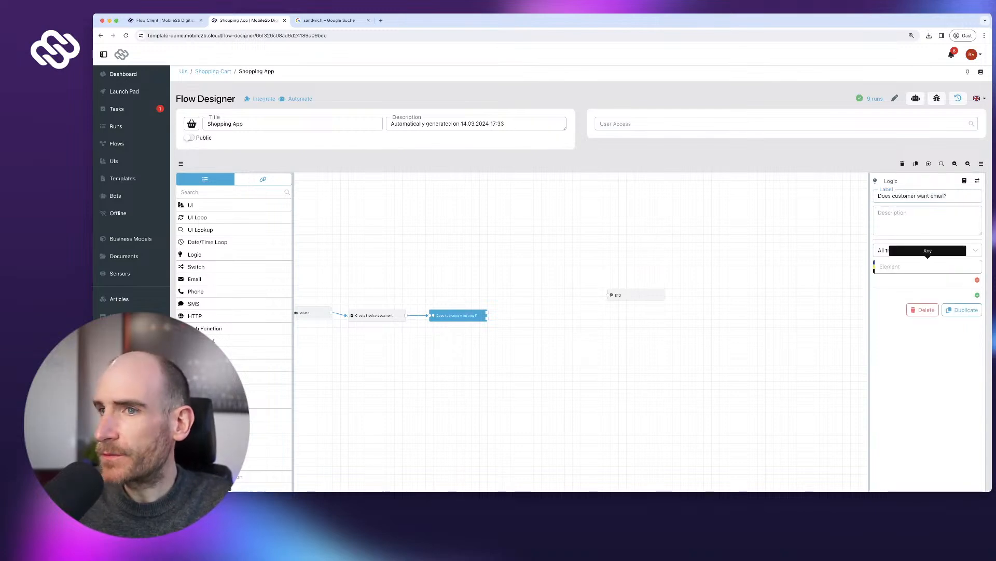
pyautogui.click(263, 179)
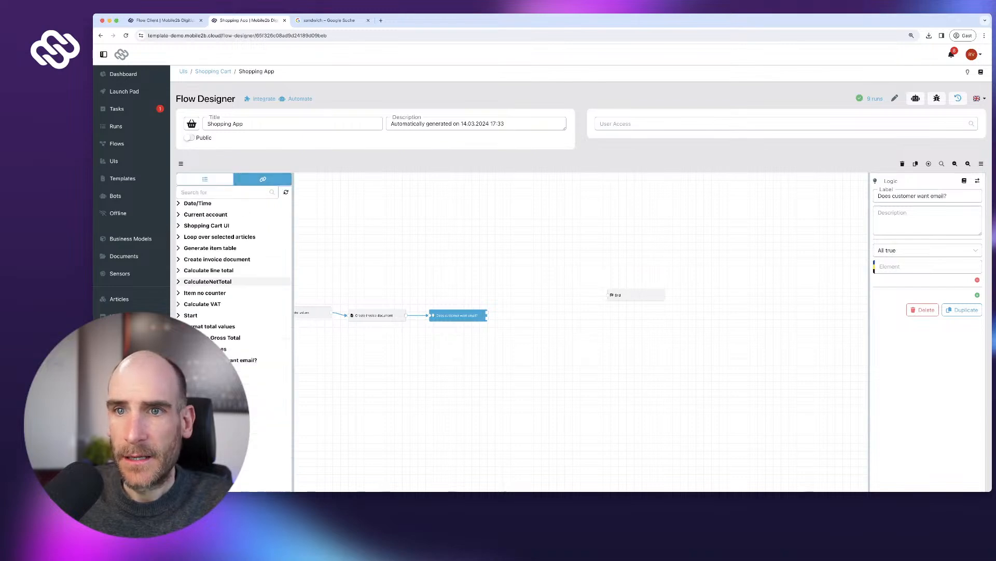
pyautogui.scroll(1, 249, 270)
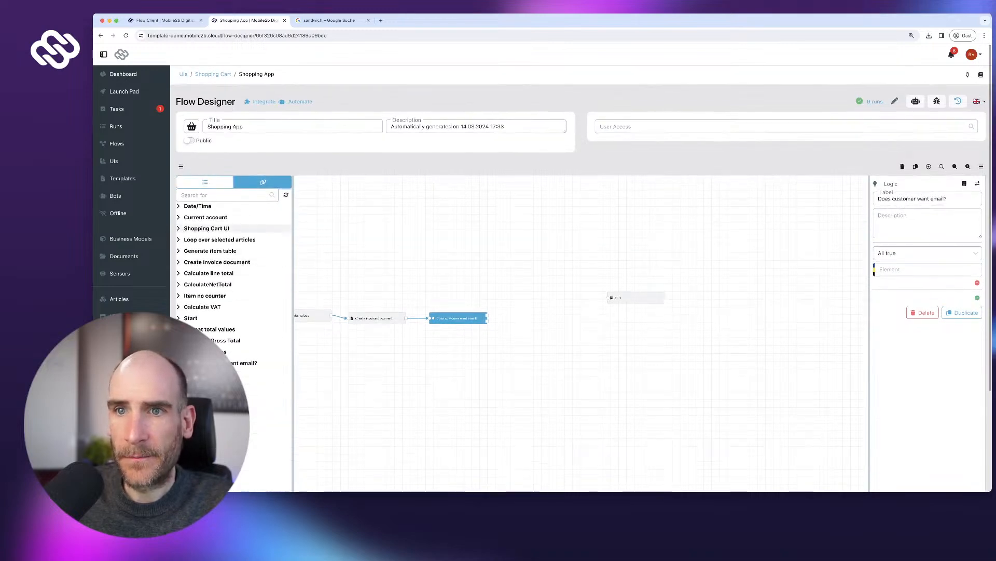
pyautogui.click(218, 228)
pyautogui.click(286, 248)
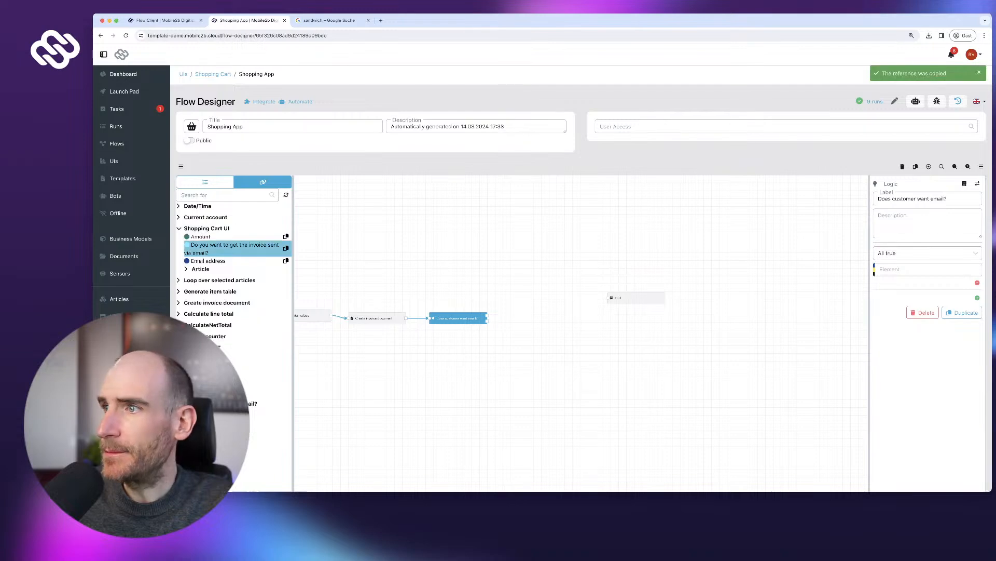
pyautogui.hotkey('ctrl', 'v')
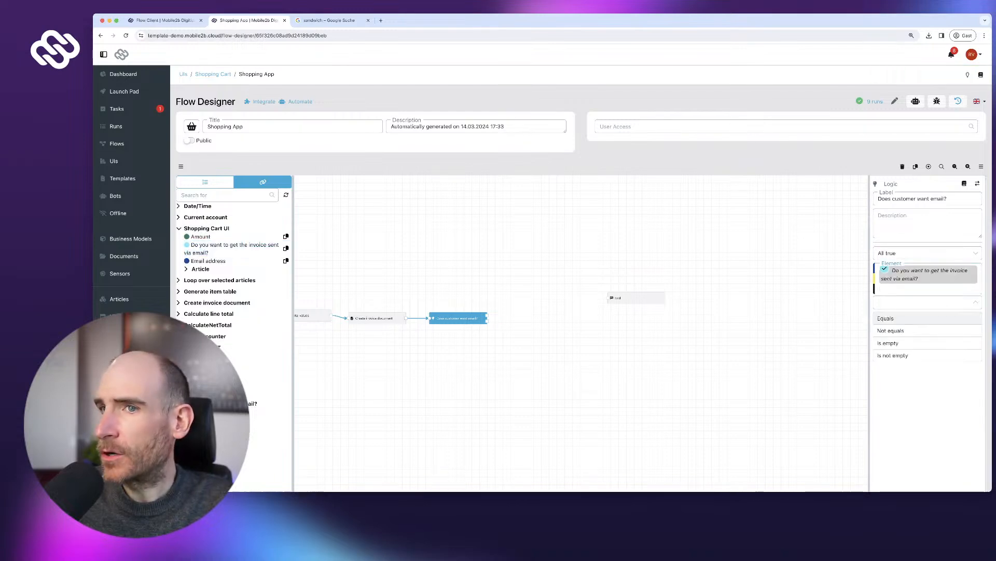
# - Make the condition 'Email address is not empty' and route the No branch to End
pyautogui.click(286, 261)
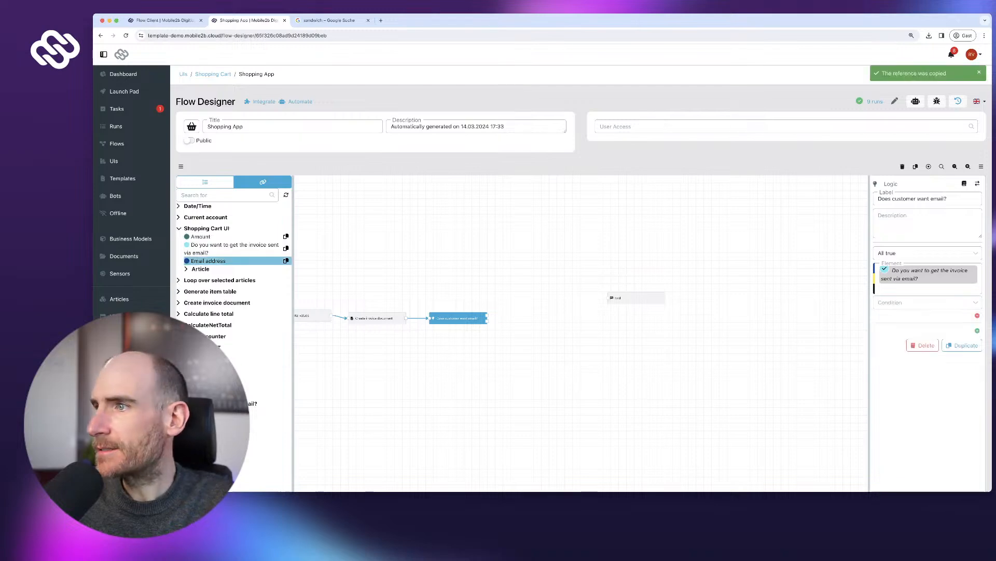
pyautogui.press('BackSpace')
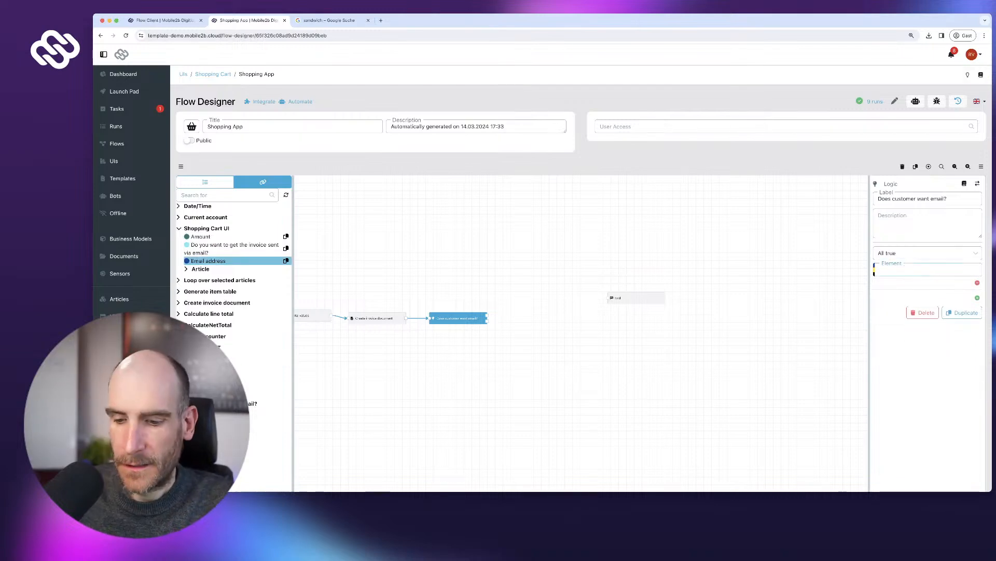
pyautogui.hotkey('ctrl', 'v')
pyautogui.click(924, 286)
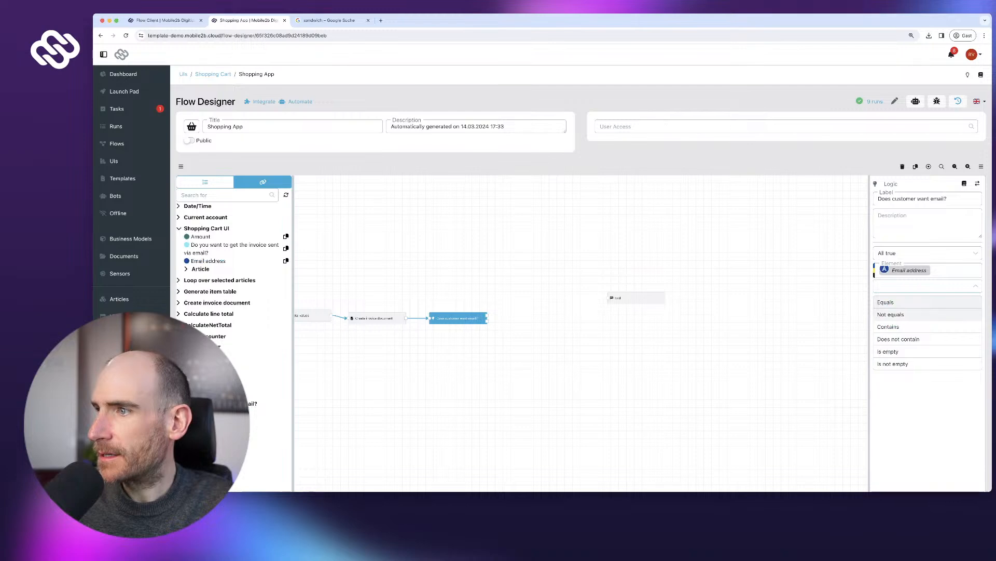
pyautogui.click(893, 363)
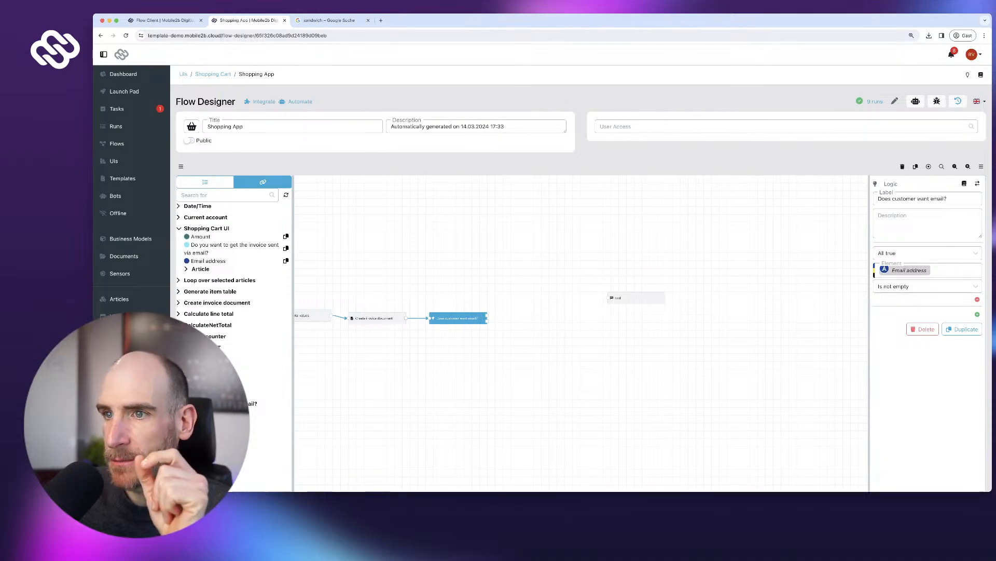
pyautogui.moveTo(487, 320); pyautogui.dragTo(623, 314)
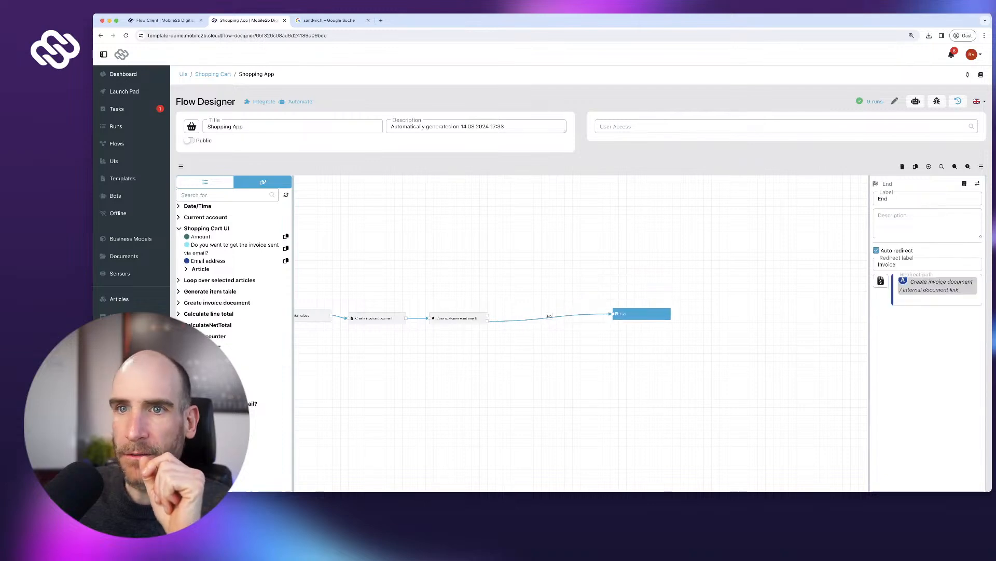
# - Drop an Email step labelled 'Send invoice to customer' onto the flow canvas
pyautogui.click(205, 182)
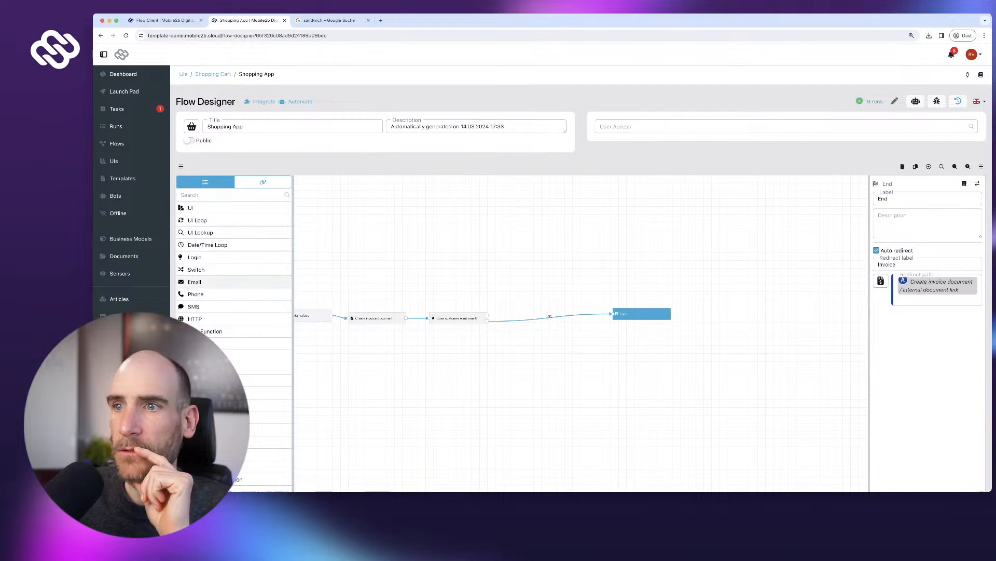
pyautogui.moveTo(195, 281); pyautogui.dragTo(569, 252)
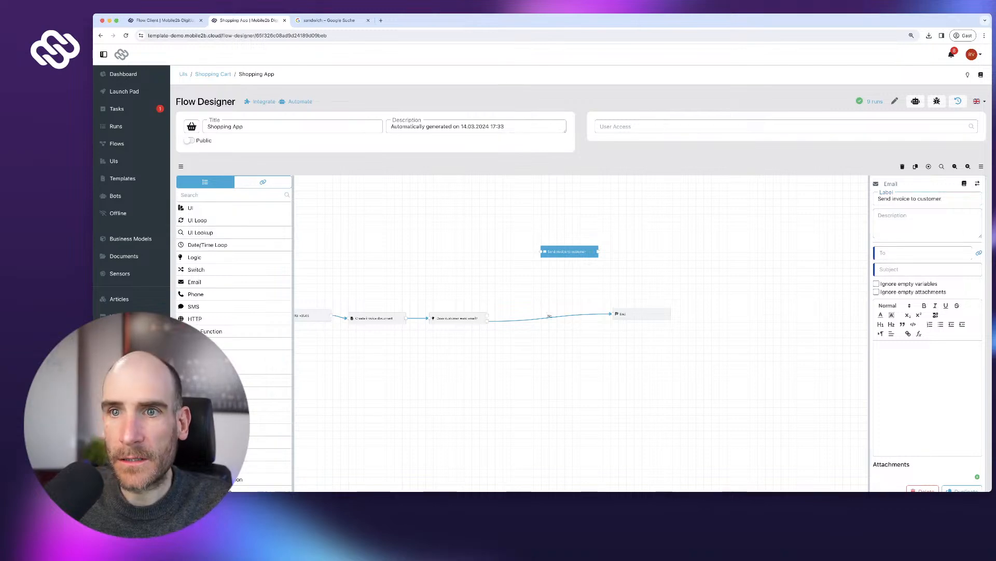
# - Address the email to the Email address field with subject 'Here is your invoice'
pyautogui.click(262, 181)
pyautogui.click(207, 228)
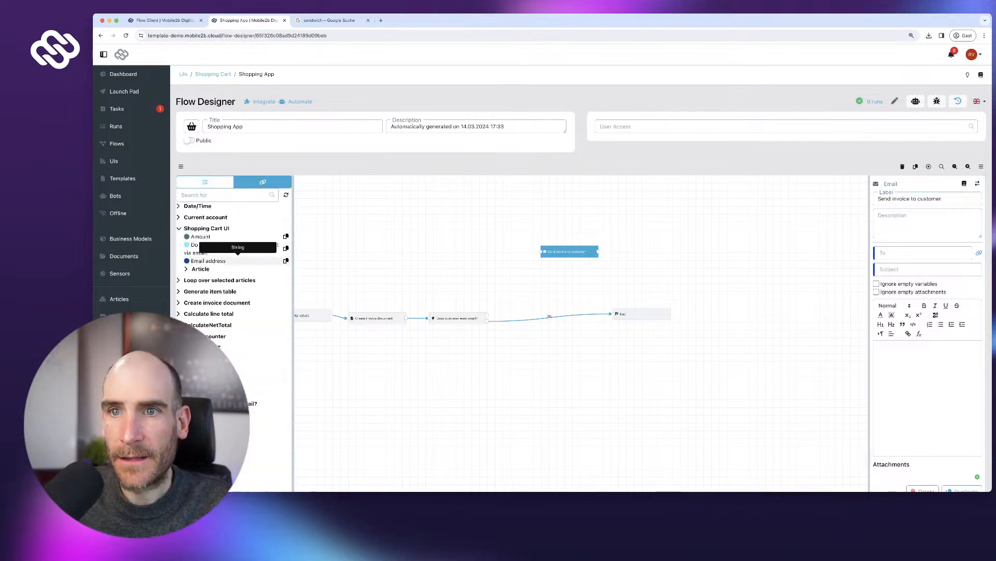
pyautogui.click(286, 260)
pyautogui.click(923, 253)
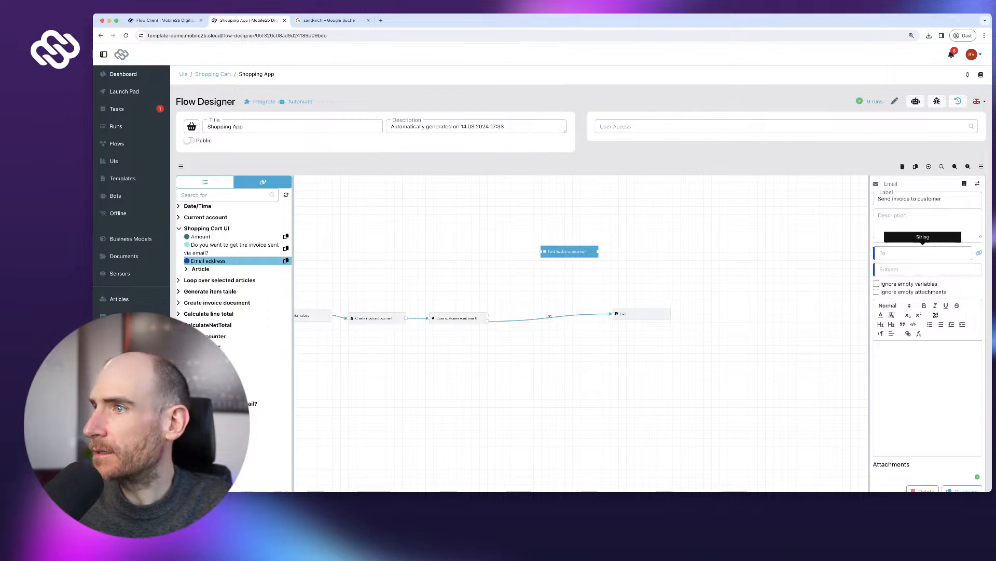
pyautogui.press('super+v')
pyautogui.click(928, 269)
pyautogui.write('H')
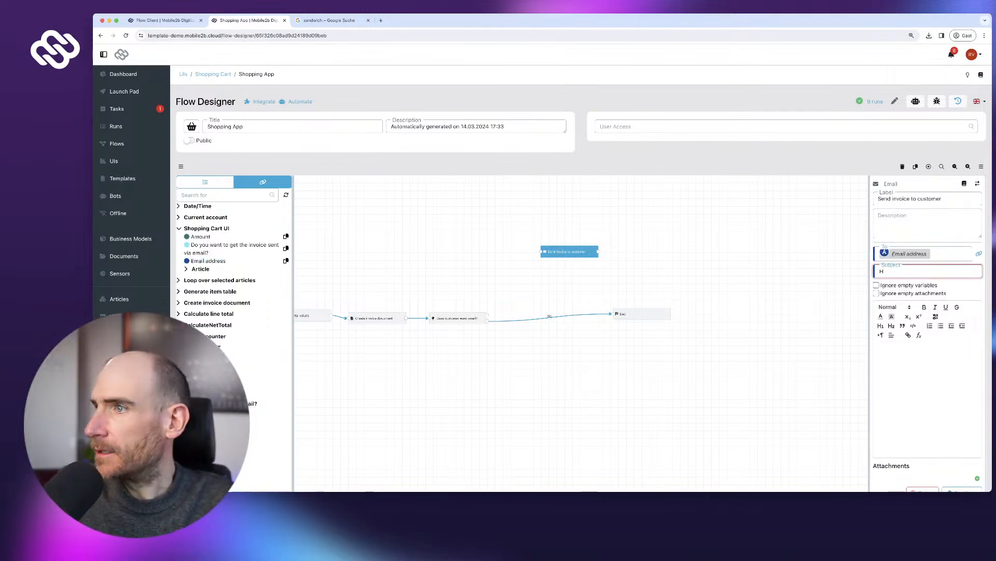
pyautogui.write('ere is your invoice')
# - Copy the subject 'Here is your invoice' into the email body, leaving a blank line above
pyautogui.scroll(-3, 582, 275)
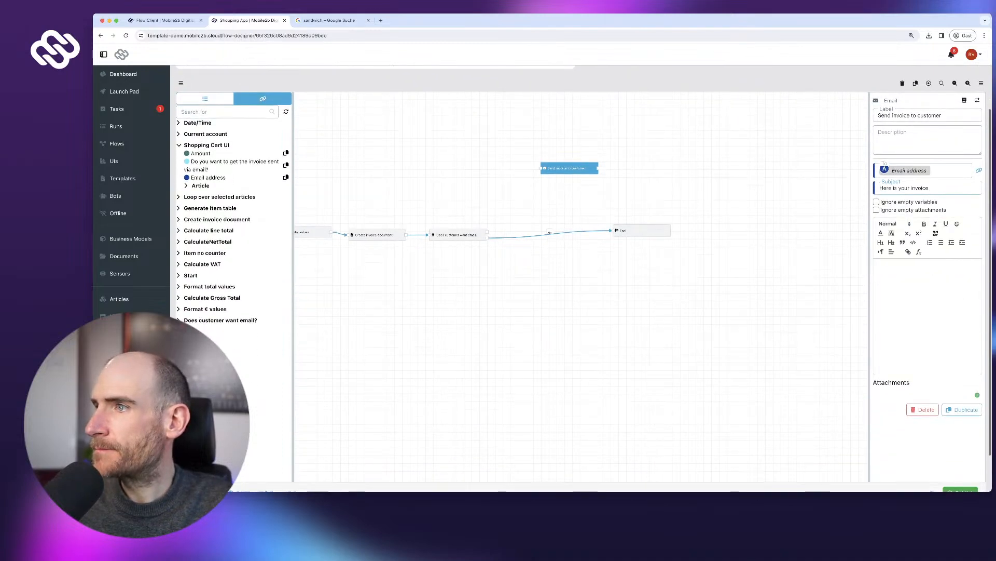
pyautogui.tripleClick(912, 188)
pyautogui.press('super+c')
pyautogui.click(912, 275)
pyautogui.press('super+v')
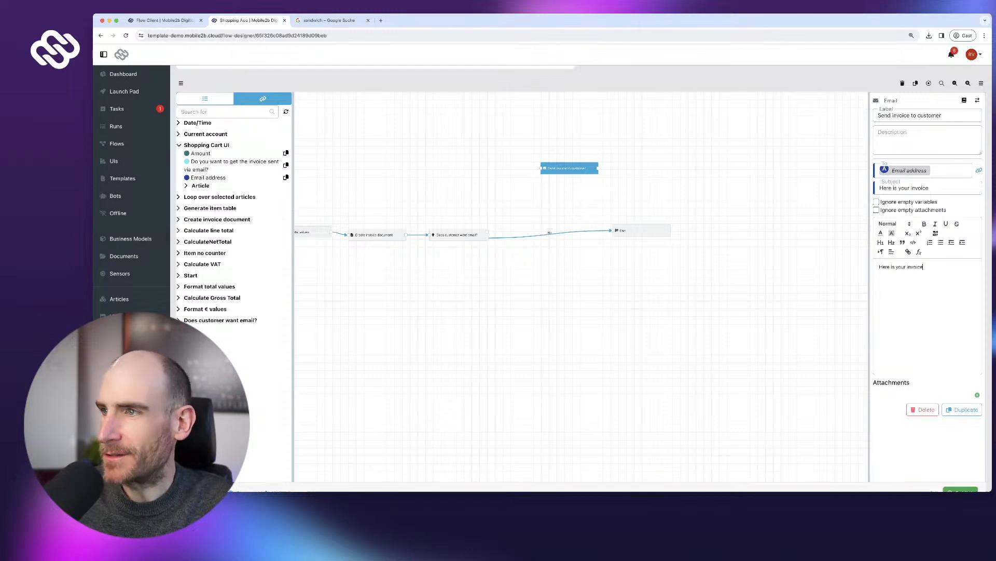
pyautogui.press('Return')
pyautogui.press('Return')
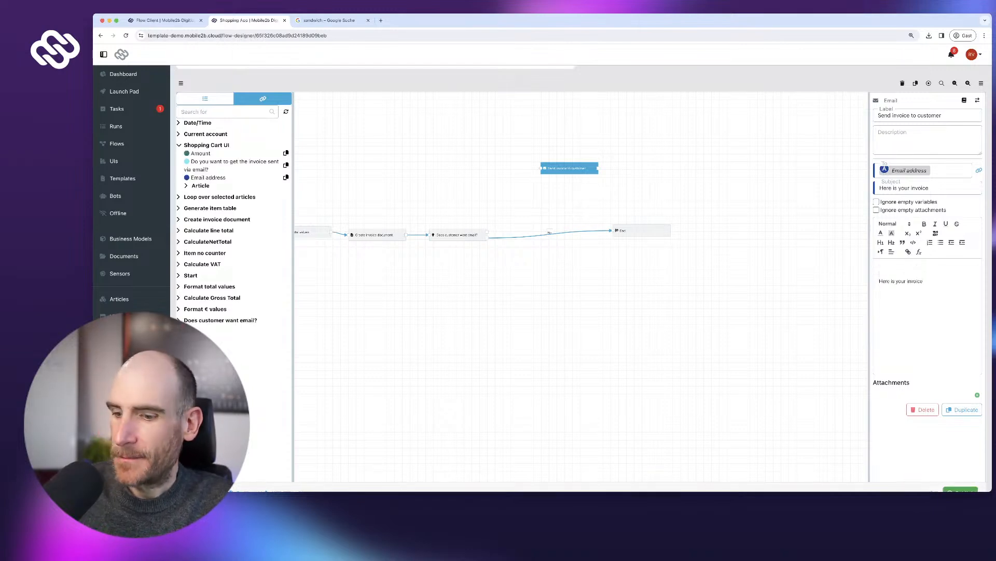
# - Add a large 'My Little Bakery' heading to the body and an empty attachment slot
pyautogui.write('My Lit')
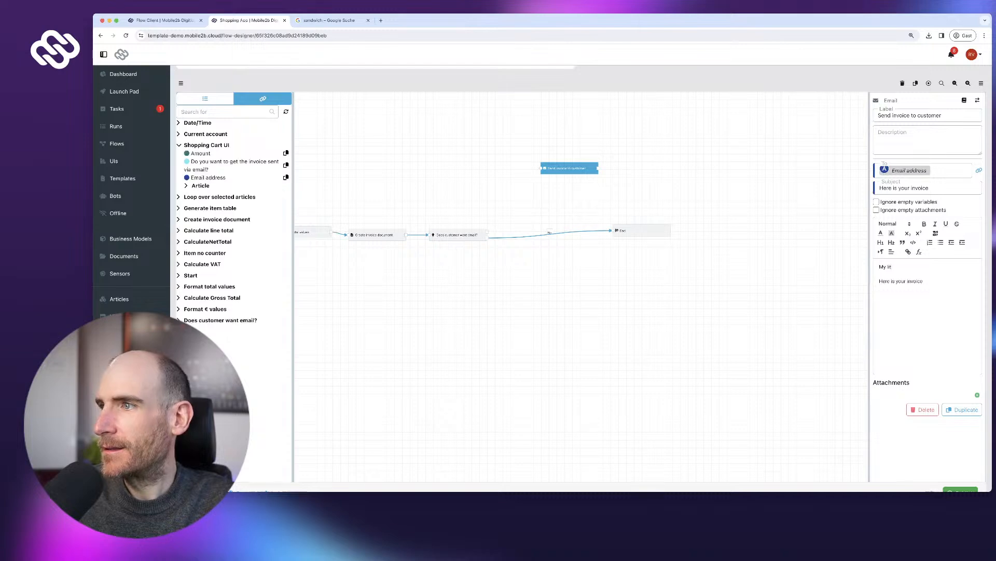
pyautogui.write('tle')
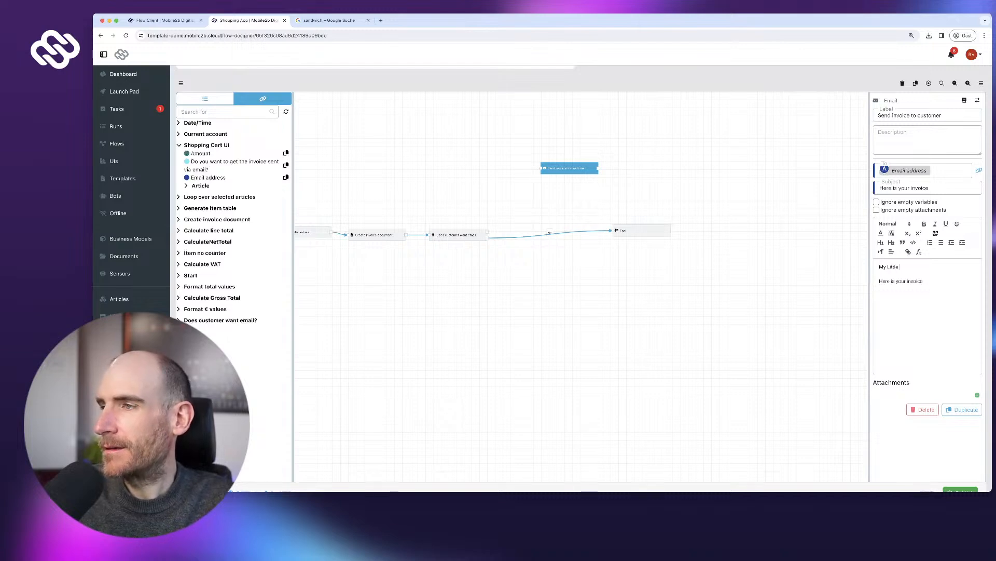
pyautogui.write(' Bakery')
pyautogui.press('super+shift+Left')
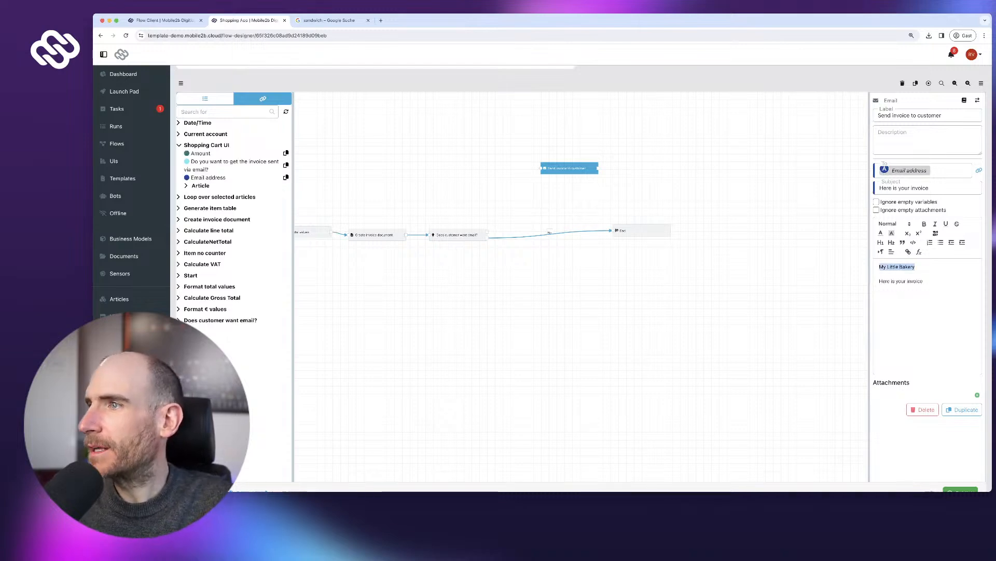
pyautogui.click(892, 223)
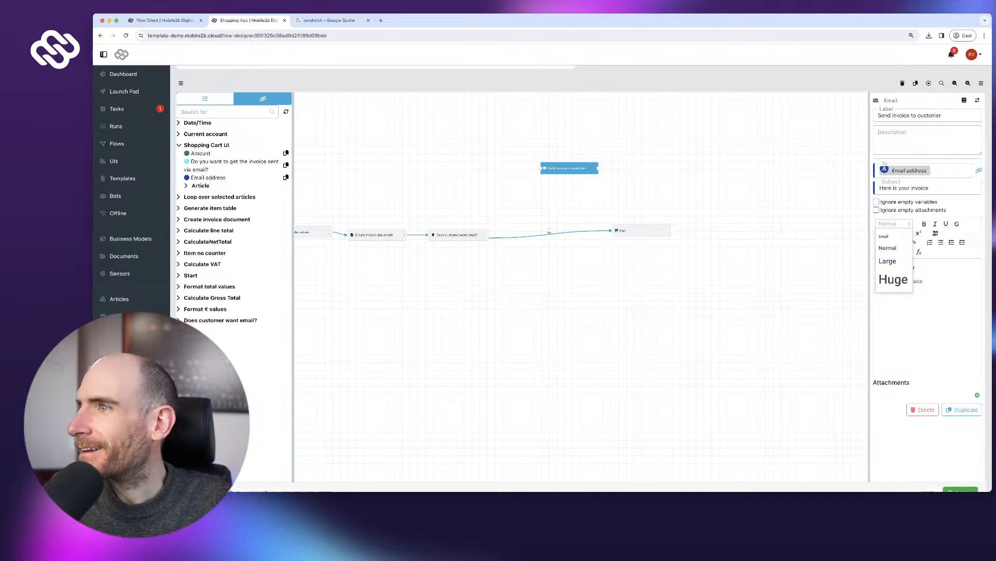
pyautogui.click(888, 261)
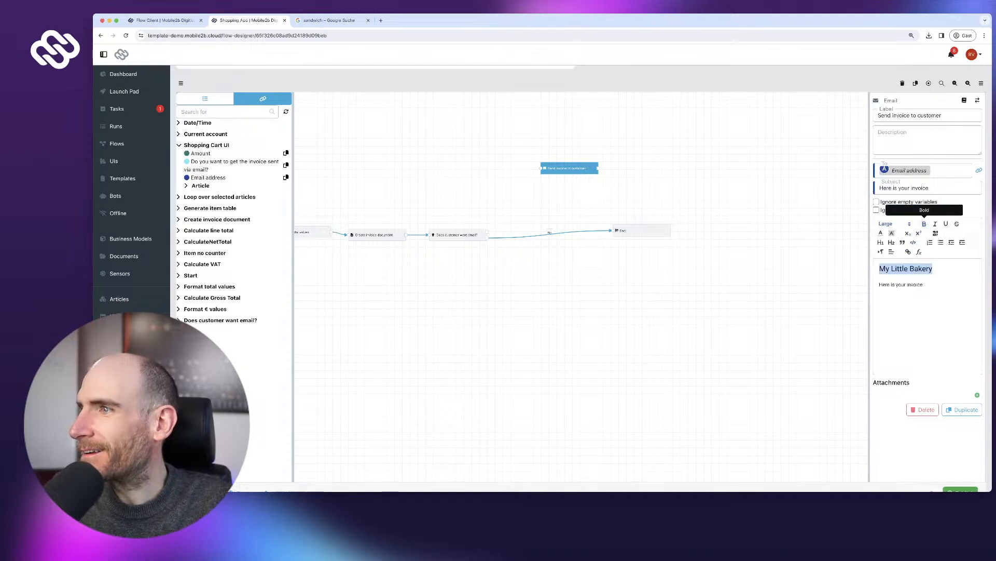
pyautogui.click(924, 284)
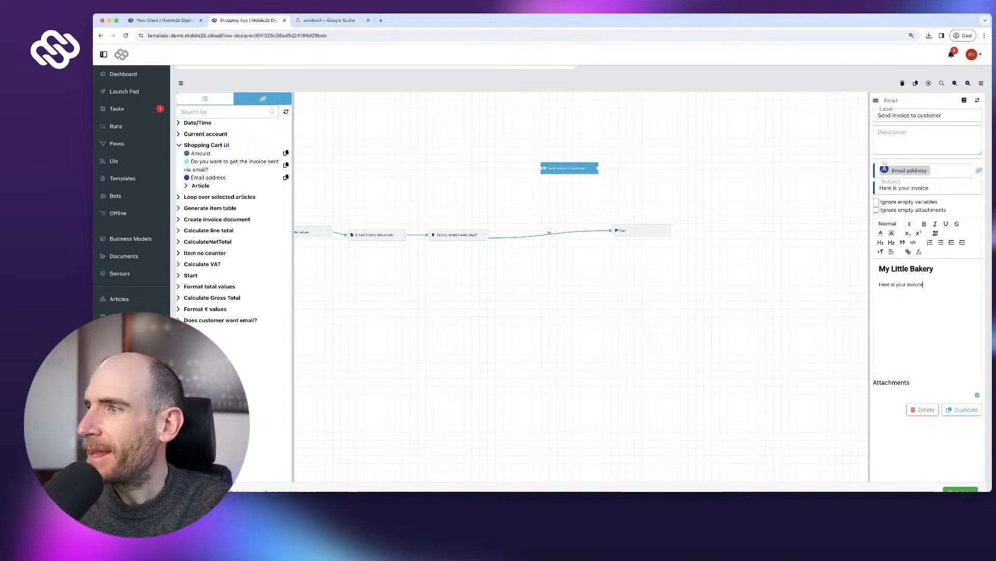
pyautogui.click(977, 395)
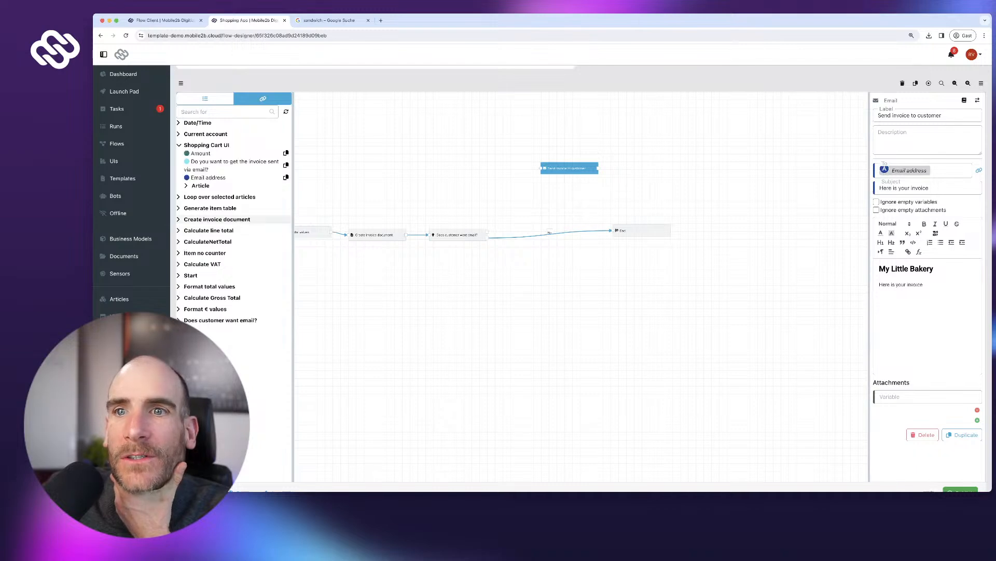
# - Attach the Document file generated by Create invoice document to the email
pyautogui.click(217, 219)
pyautogui.click(286, 243)
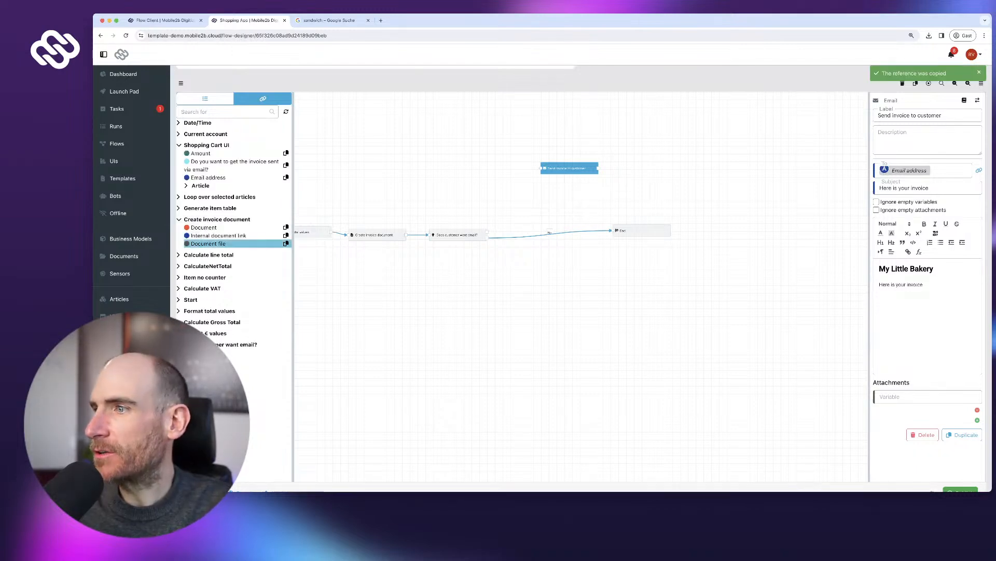
pyautogui.click(923, 397)
pyautogui.press('super+v')
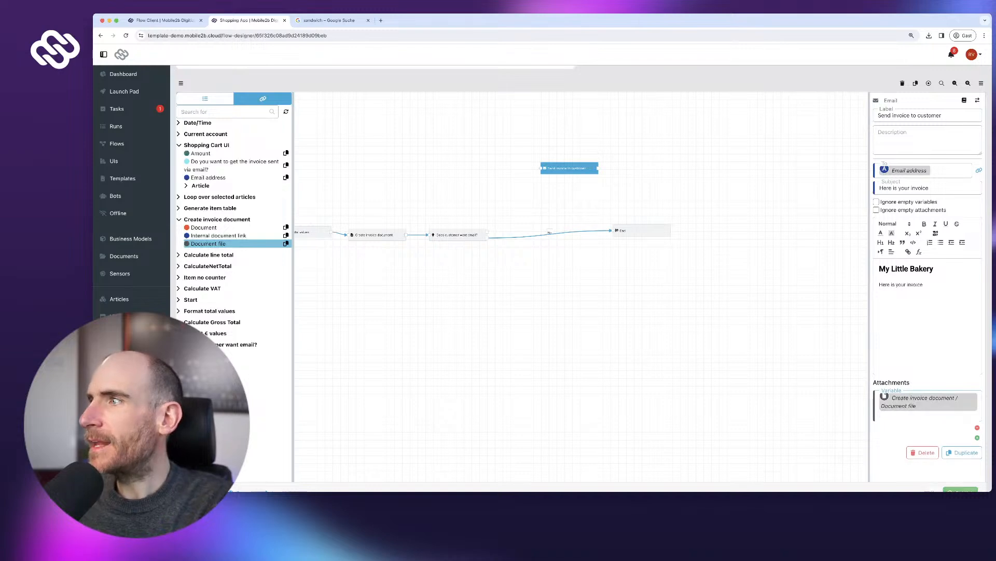
pyautogui.scroll(-2, 581, 280)
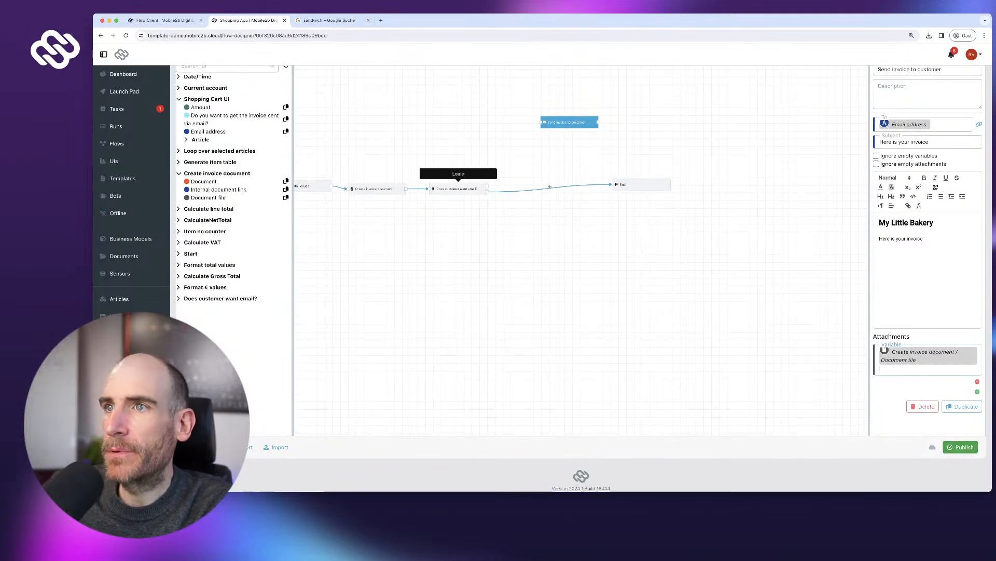
# - Place the email step between the decision and End, connect it to End, and publish
pyautogui.moveTo(570, 122); pyautogui.dragTo(561, 162)
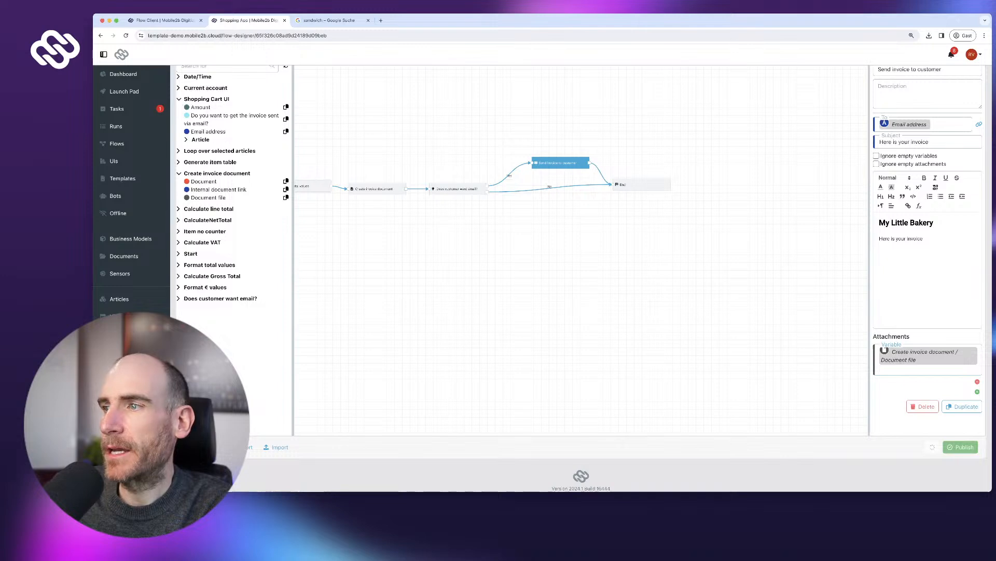
pyautogui.moveTo(642, 185); pyautogui.dragTo(652, 183)
pyautogui.click(961, 447)
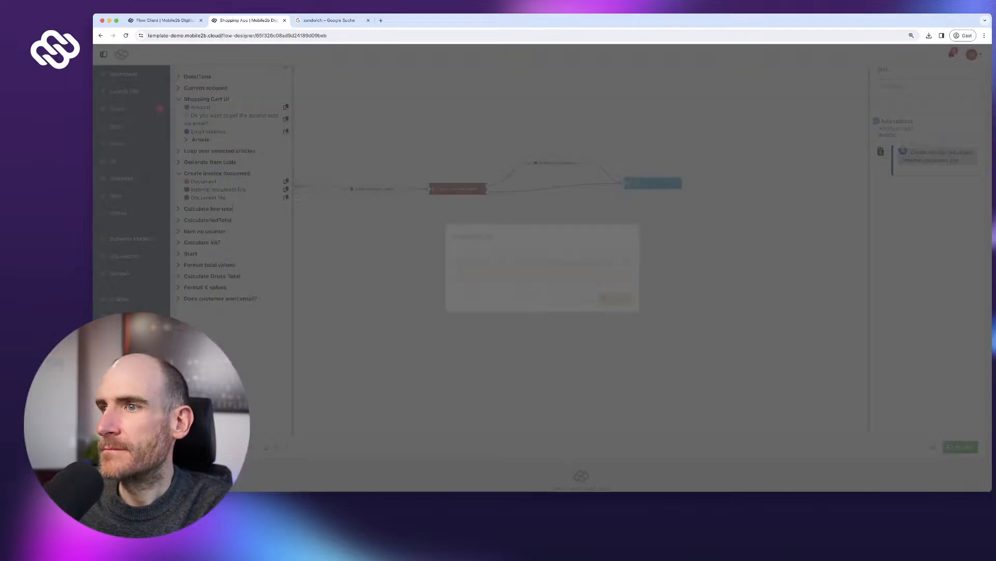
pyautogui.click(615, 299)
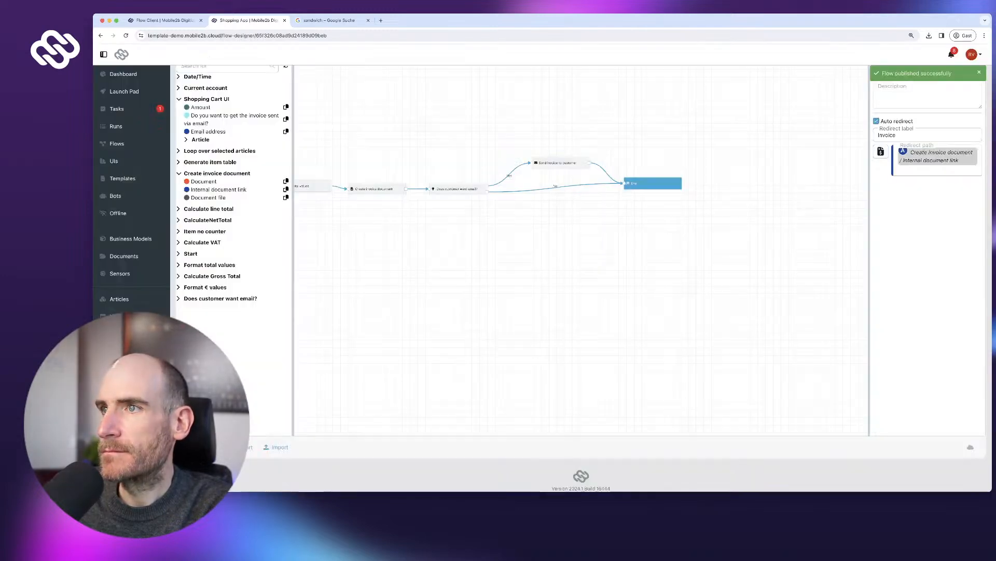
pyautogui.click(458, 188)
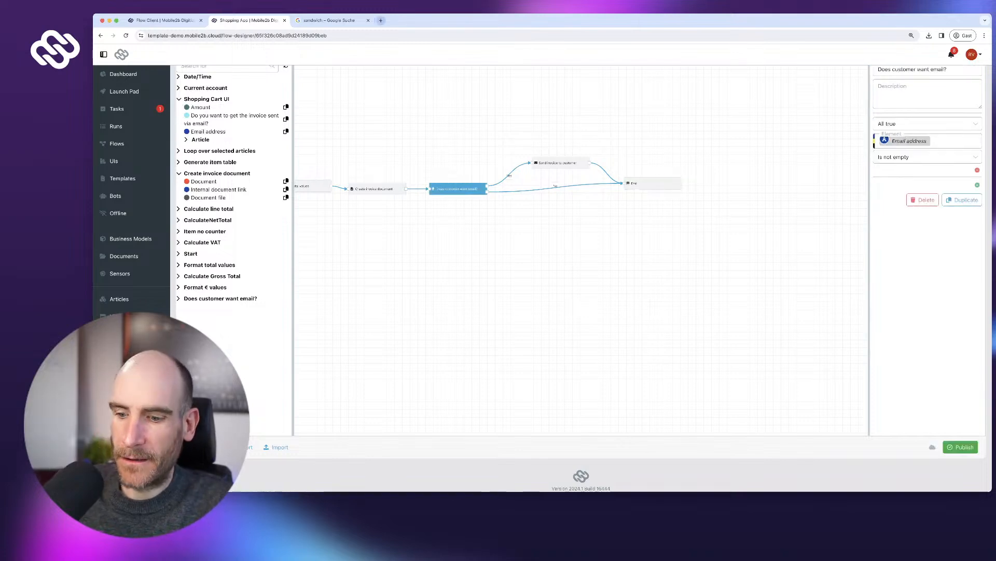
# - Search Google for 'temp email' in a new browser tab
pyautogui.press('super+t')
pyautogui.write('temp email')
pyautogui.press('Return')
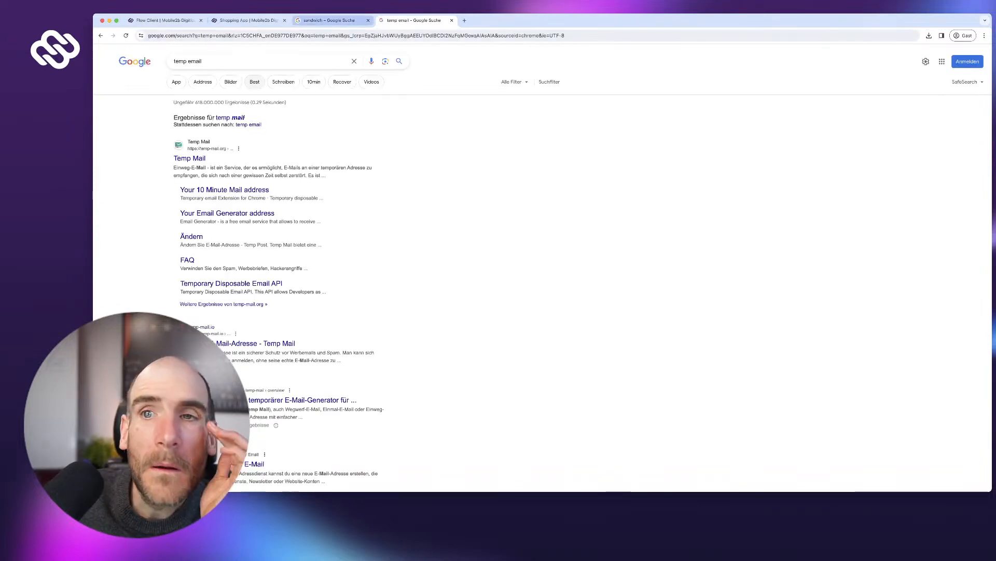
# - Open Temp Mail to get a generated temporary address, then go back to the flow designer
pyautogui.click(189, 158)
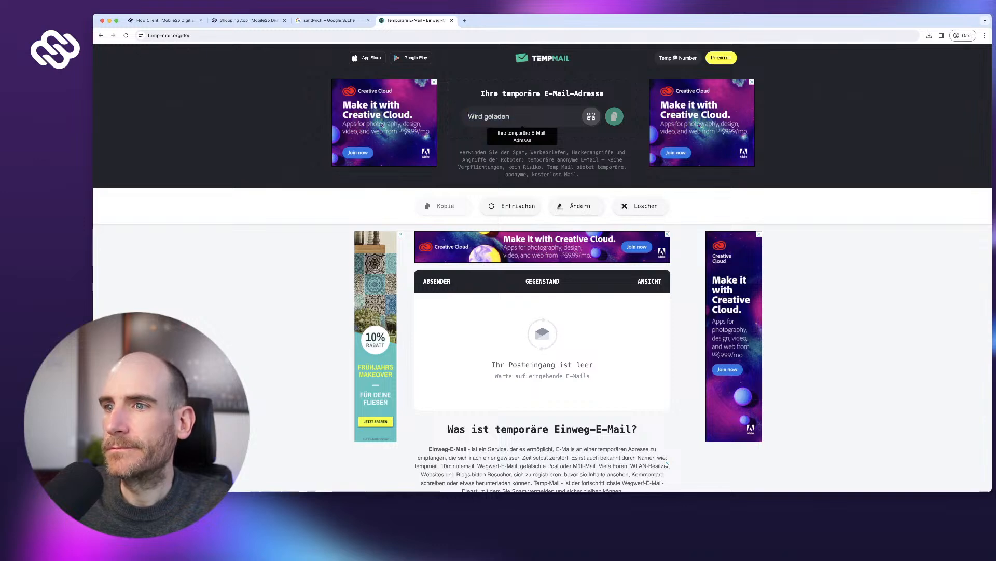
pyautogui.scroll(-3, 542, 268)
pyautogui.scroll(3, 543, 268)
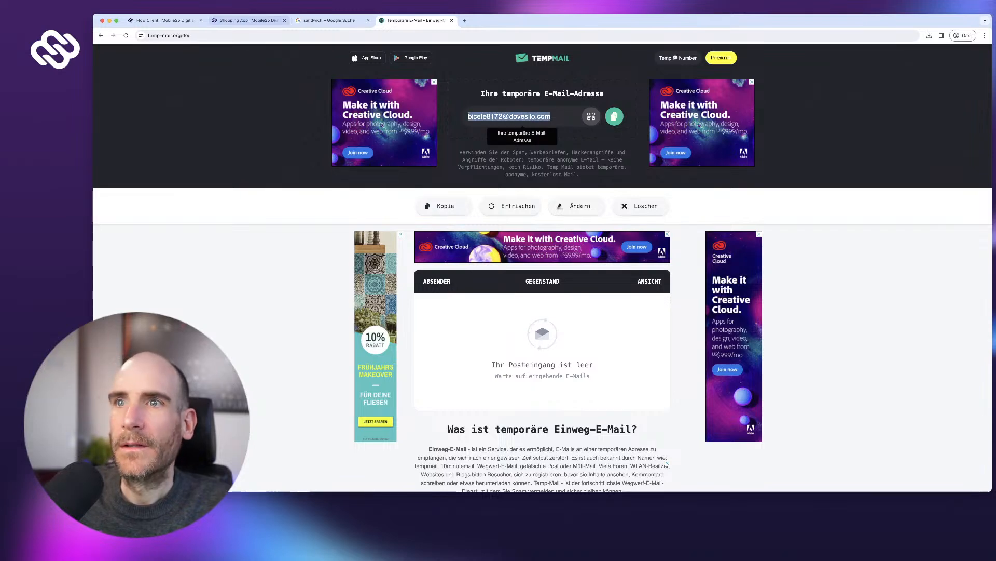
pyautogui.click(244, 20)
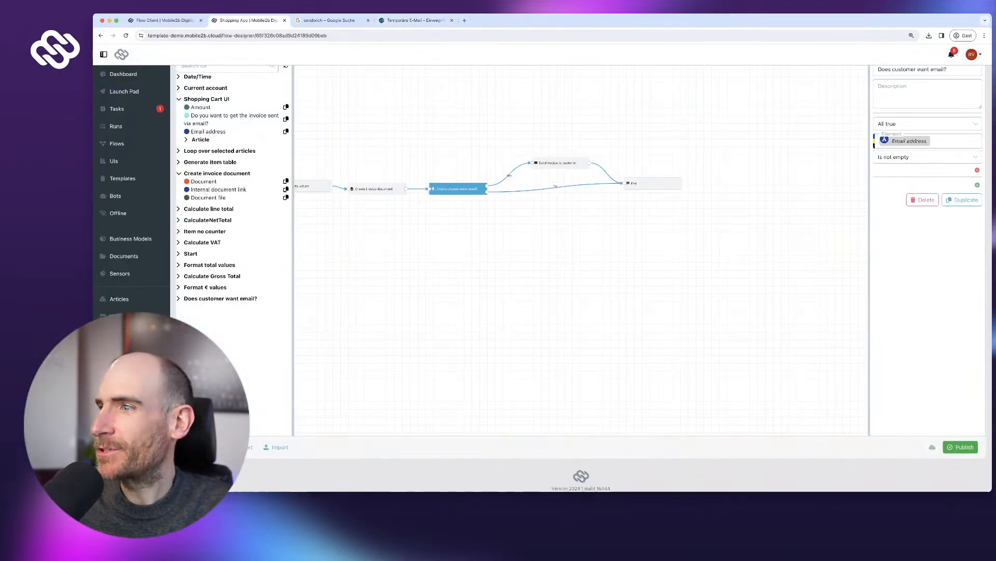
# - Publish the flow and start a new Shopping App run from the Launch Pad
pyautogui.click(961, 447)
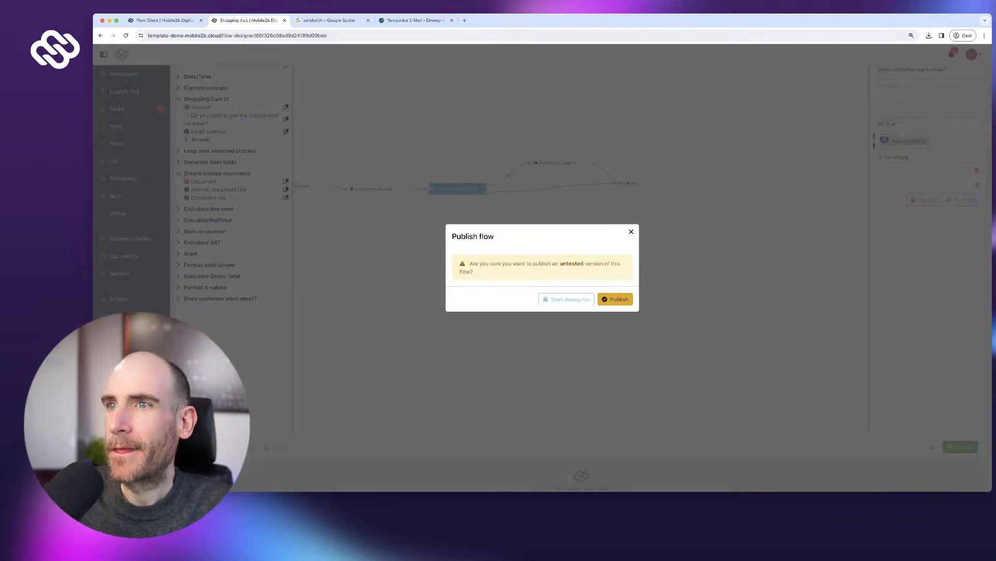
pyautogui.click(616, 298)
pyautogui.click(124, 91)
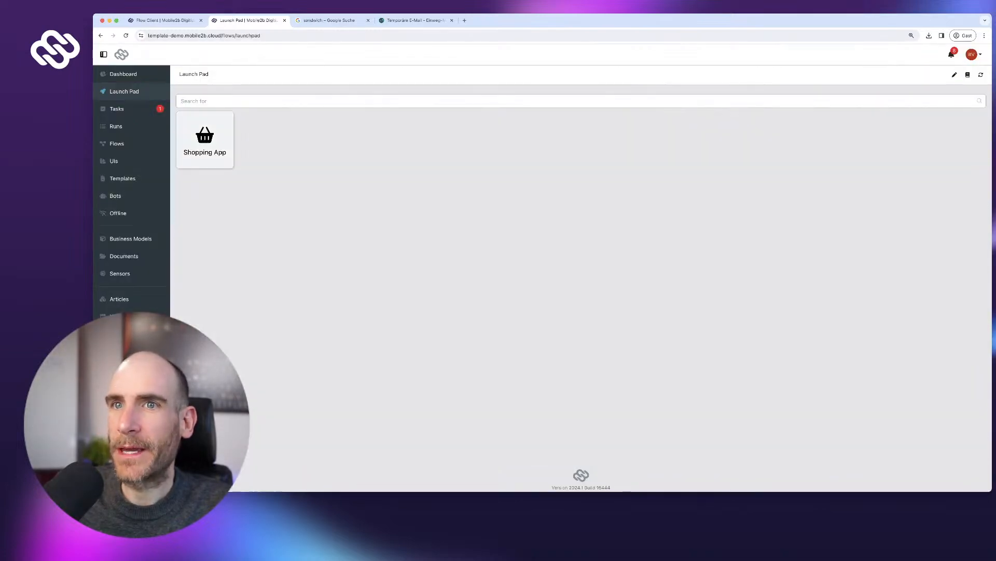
pyautogui.click(205, 140)
# - Order 2 Coffee large and 2 Sandwich with the invoice sent by email
pyautogui.click(381, 186)
pyautogui.click(224, 202)
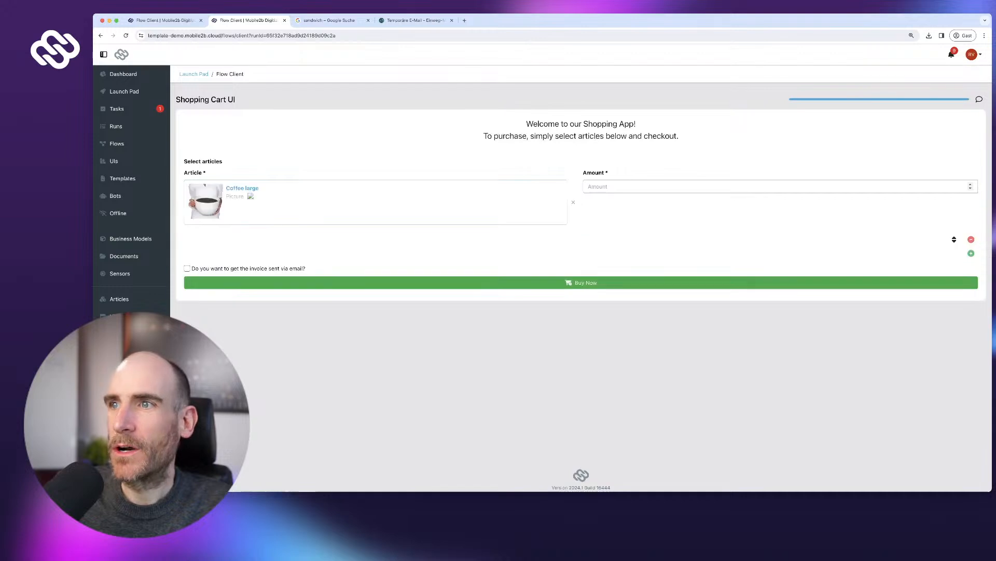
pyautogui.write('2')
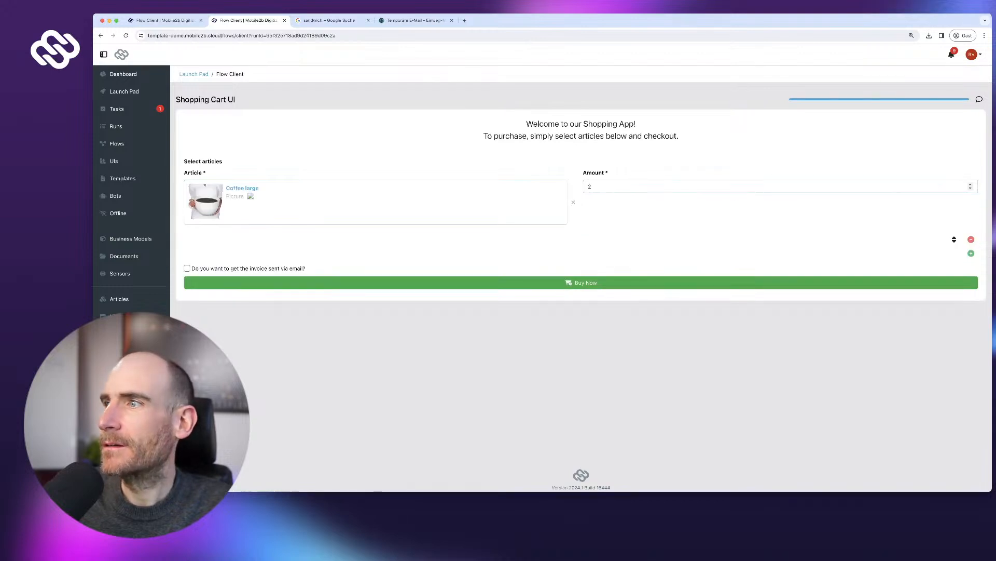
pyautogui.click(971, 253)
pyautogui.click(381, 264)
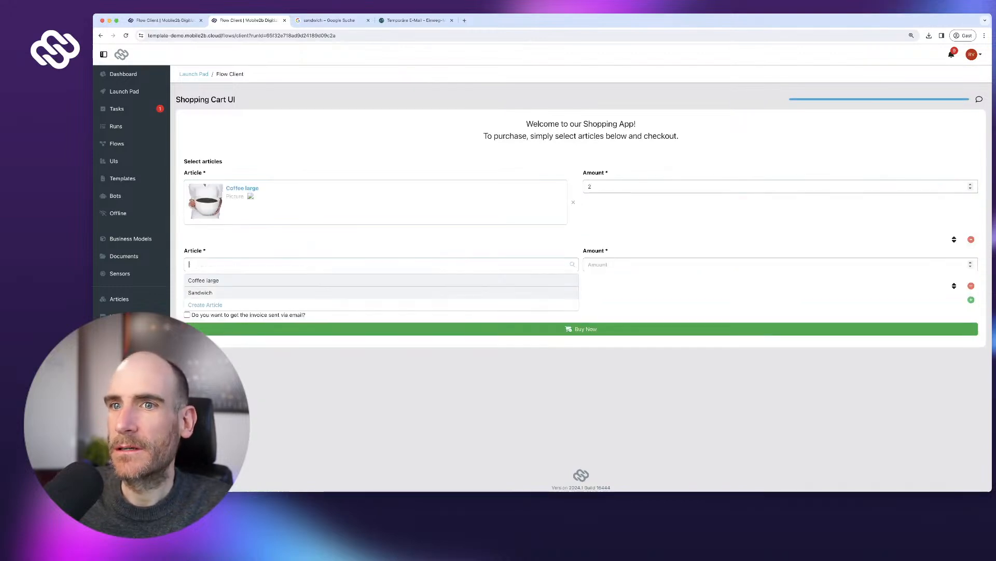
pyautogui.click(223, 292)
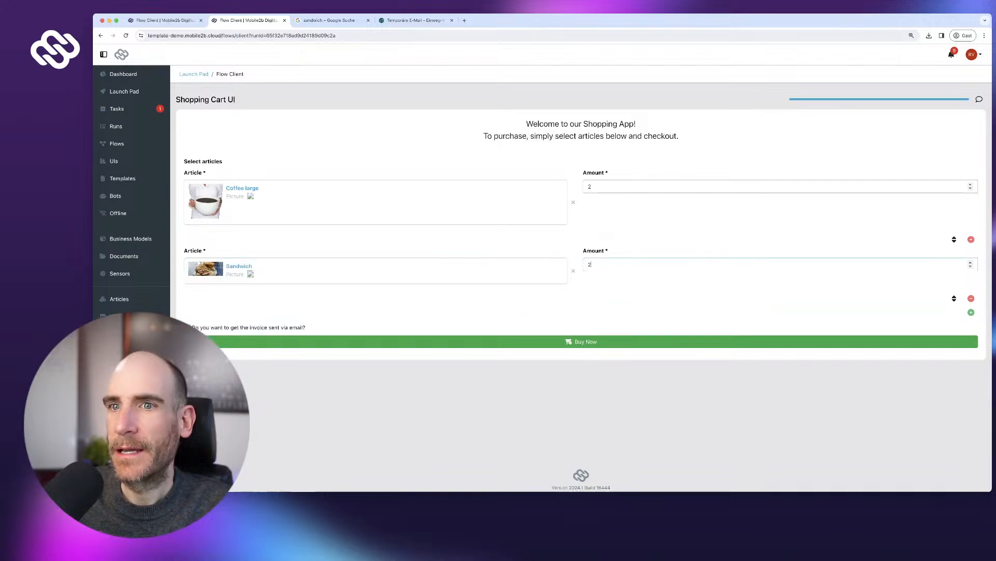
pyautogui.click(188, 327)
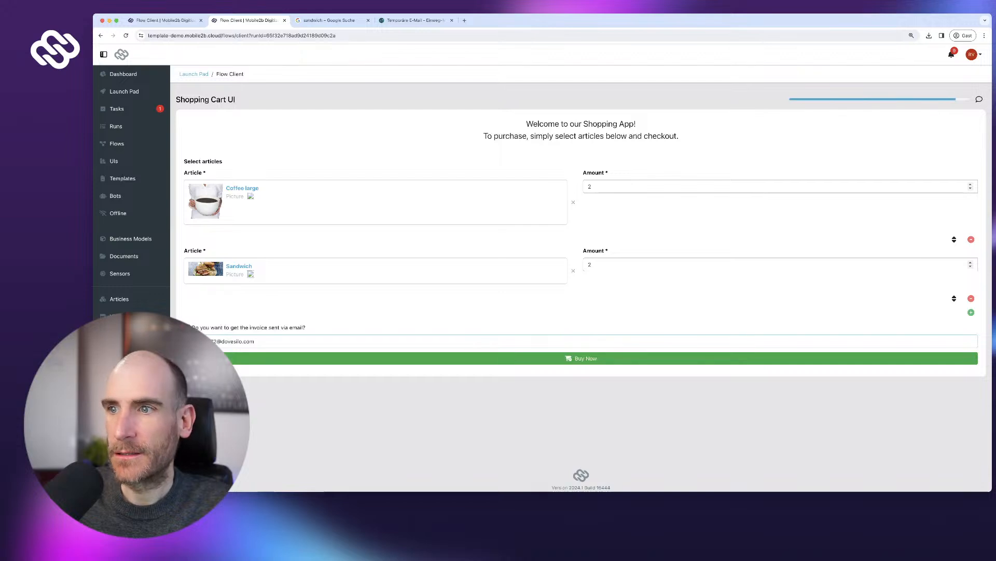
pyautogui.click(237, 358)
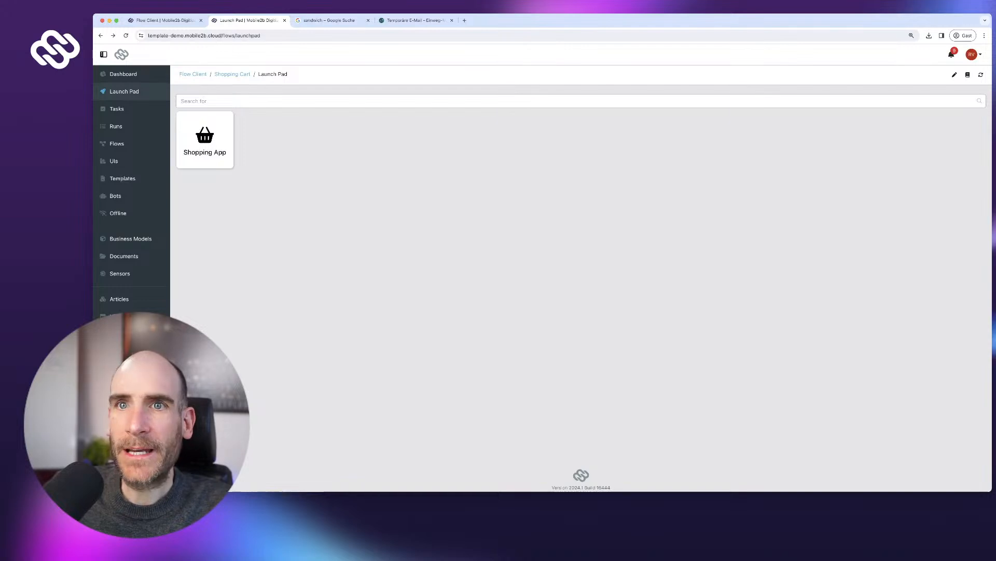
# - Check that run 10 reached 'Send invoice to customer', then return to the Temp Mail inbox
pyautogui.click(116, 126)
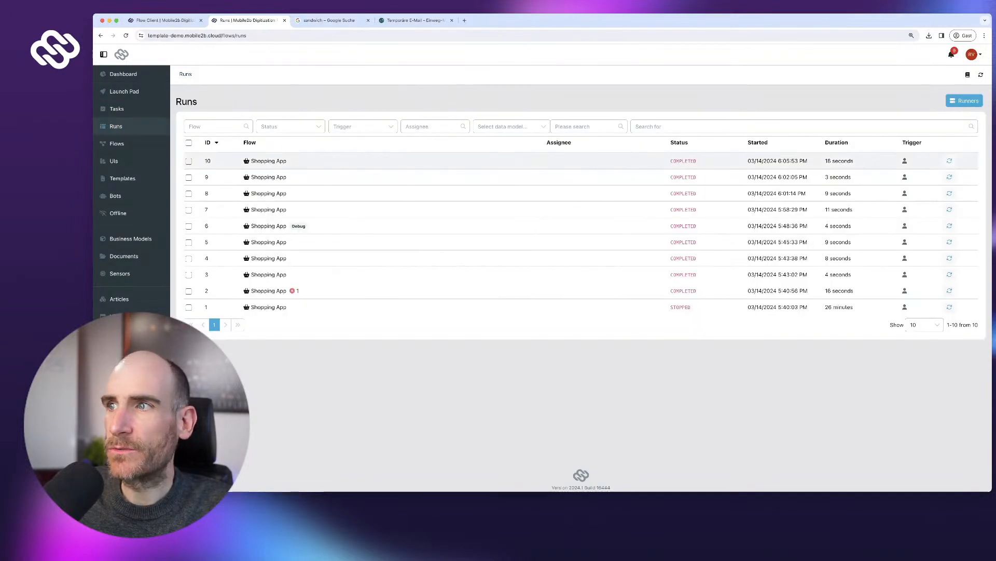
pyautogui.click(268, 161)
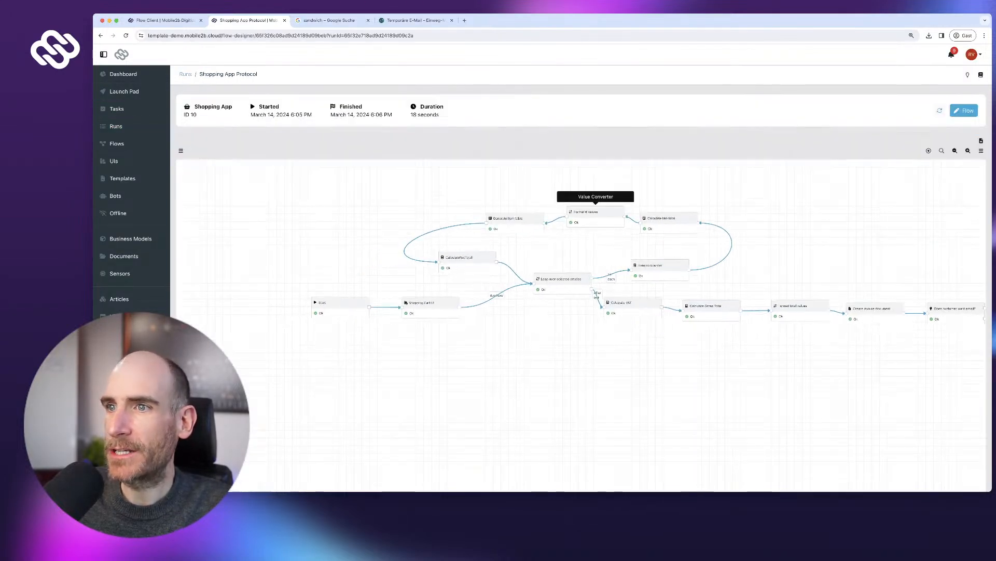
pyautogui.moveTo(768, 373); pyautogui.dragTo(360, 348)
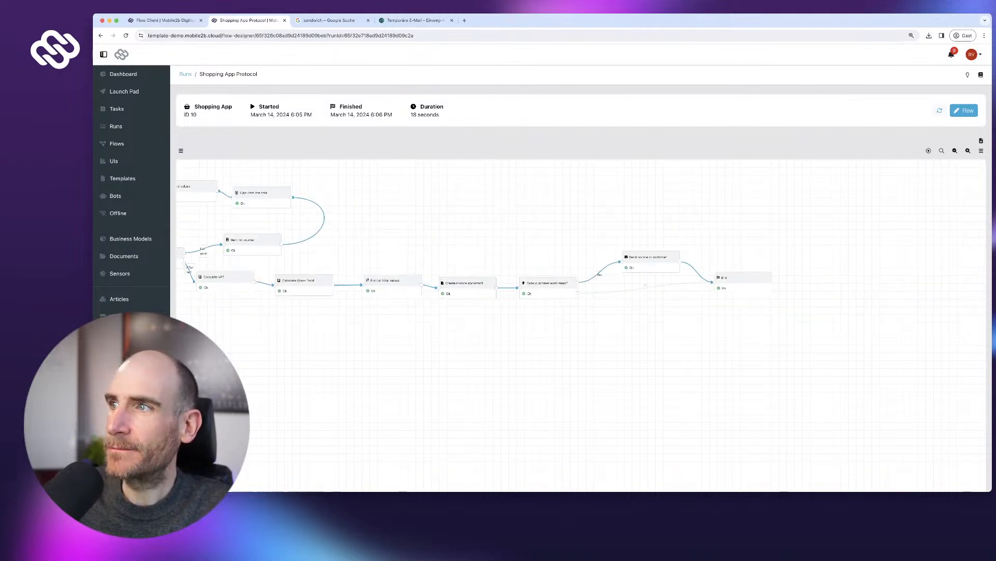
pyautogui.scroll(5, 375, 354)
pyautogui.moveTo(716, 327); pyautogui.dragTo(354, 381)
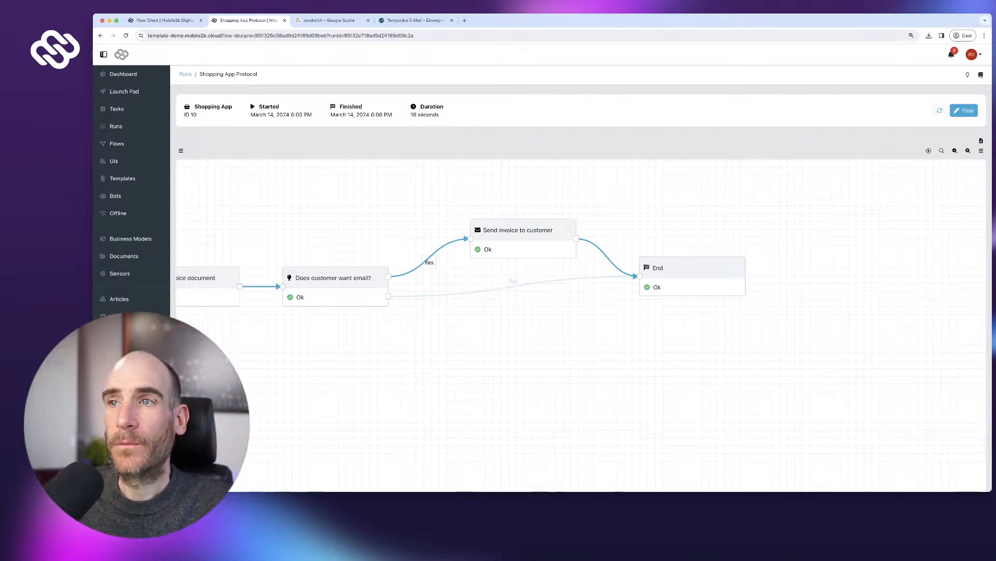
pyautogui.click(415, 20)
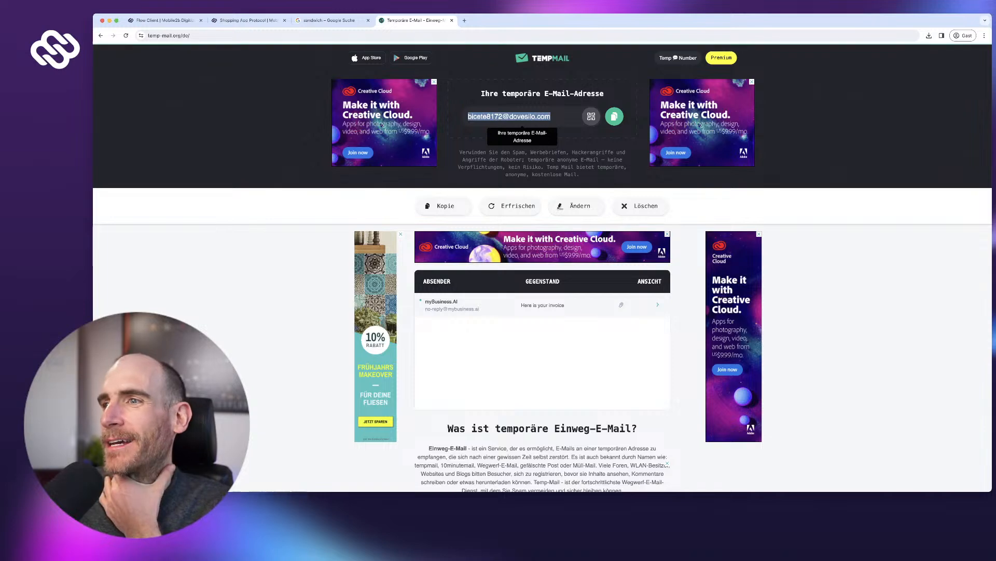
# - Open the myBusiness.AI invoice email and download its Shopping Cart.pdf attachment
pyautogui.click(542, 306)
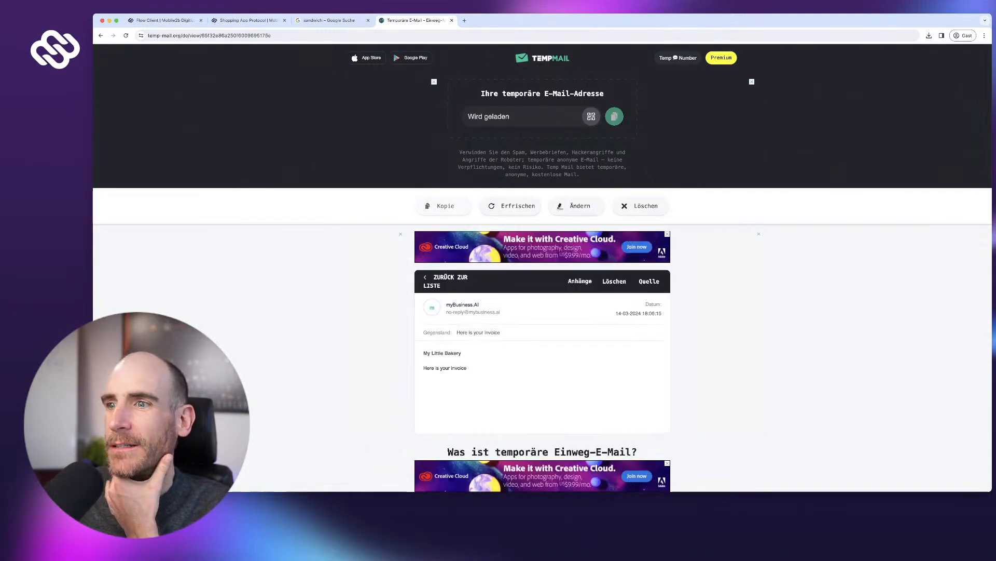
pyautogui.scroll(-4, 542, 259)
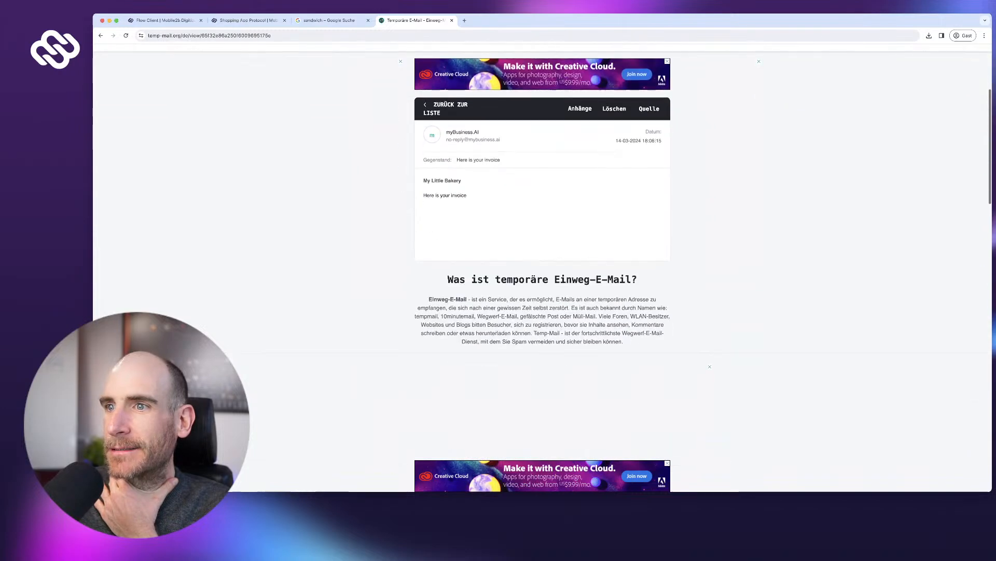
pyautogui.scroll(-5, 542, 260)
pyautogui.scroll(6, 542, 260)
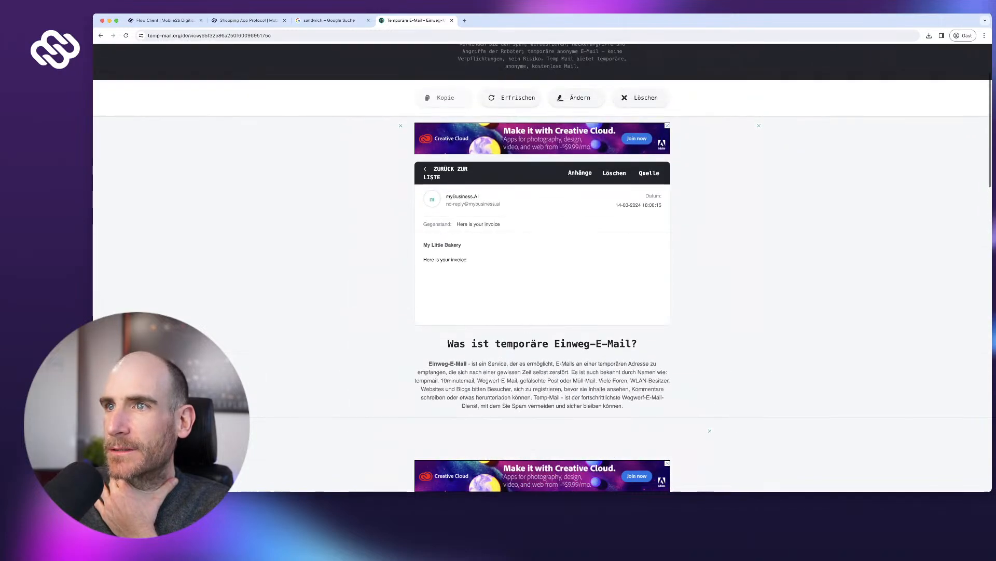
pyautogui.scroll(2, 542, 259)
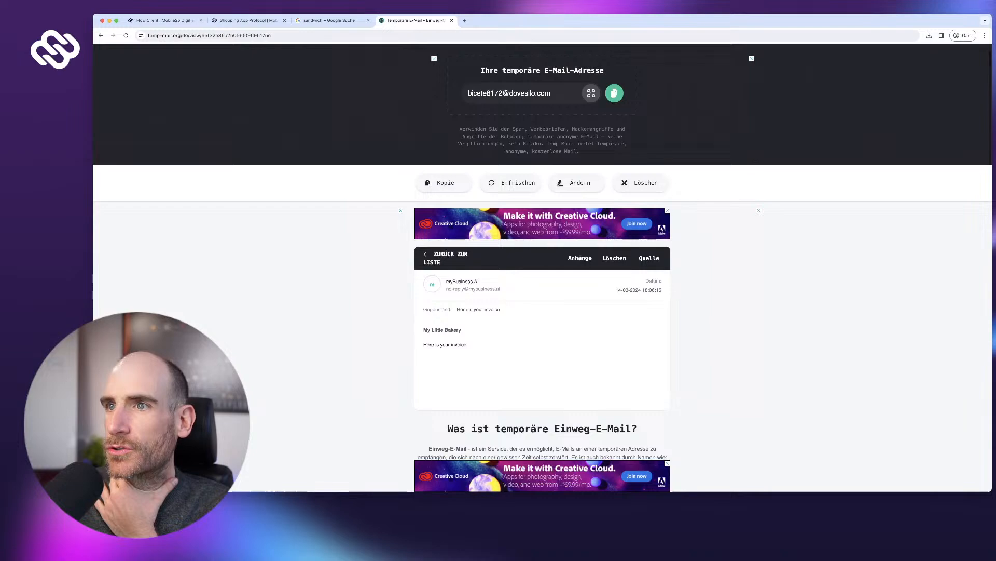
pyautogui.scroll(-15, 542, 260)
pyautogui.scroll(8, 542, 259)
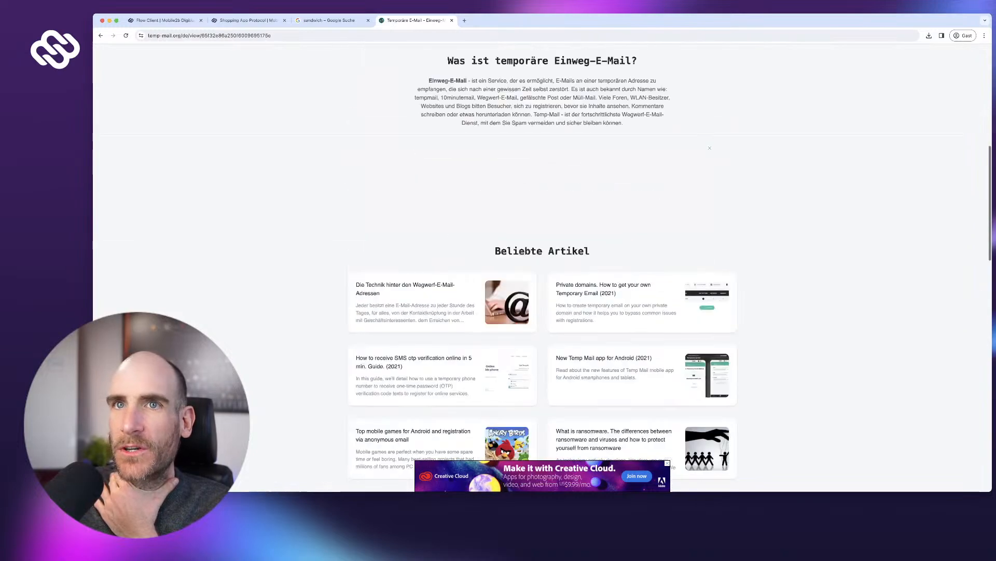
pyautogui.scroll(5, 543, 260)
pyautogui.press('super+Left')
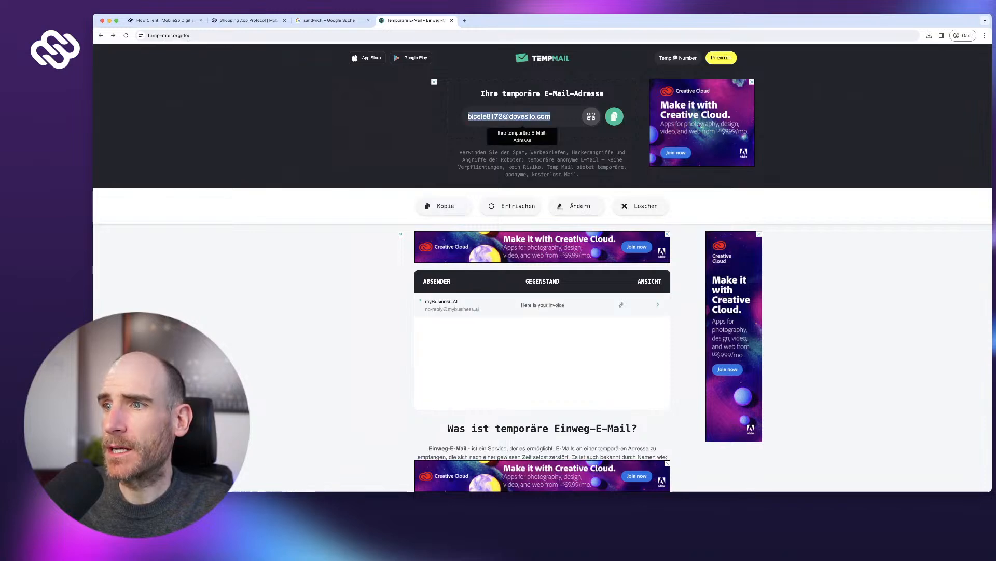
pyautogui.click(542, 305)
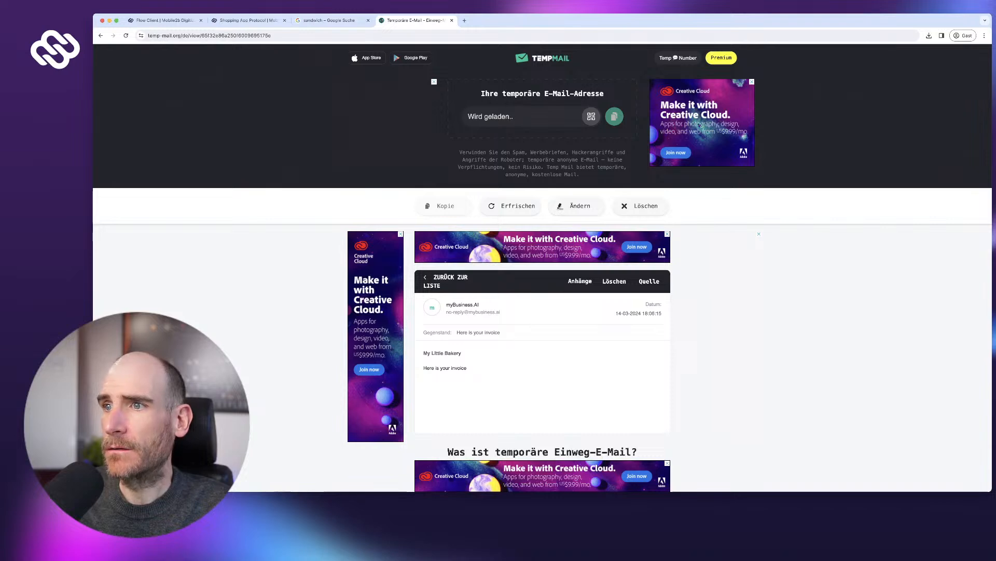
pyautogui.click(580, 281)
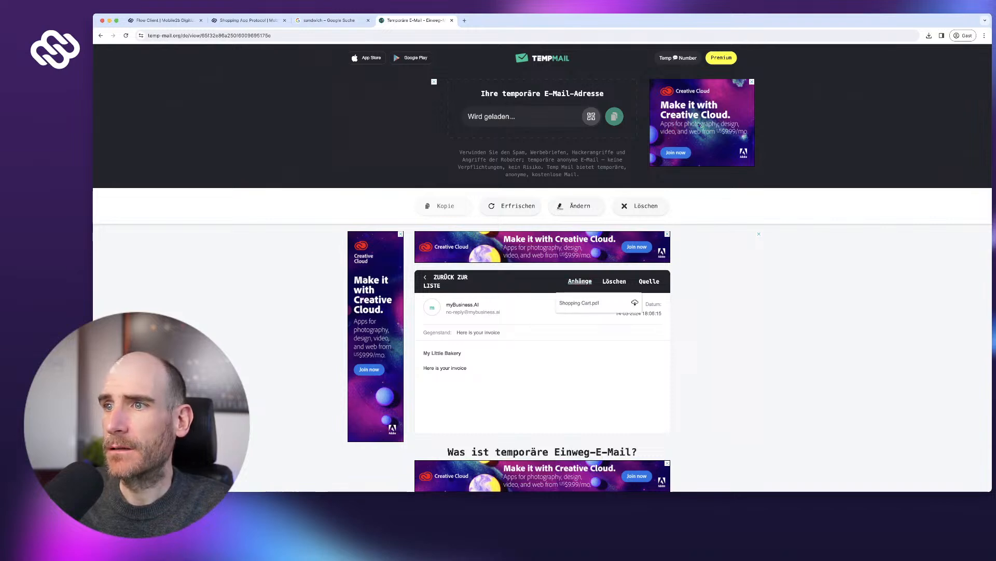
pyautogui.click(635, 303)
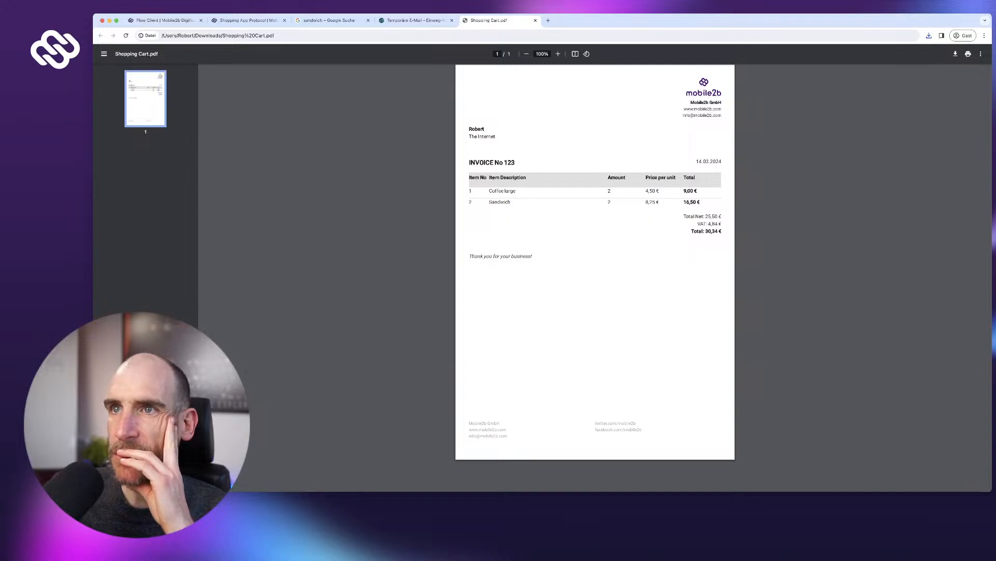
# - Go back to Mobile2b and bring up the document templates list
pyautogui.click(244, 20)
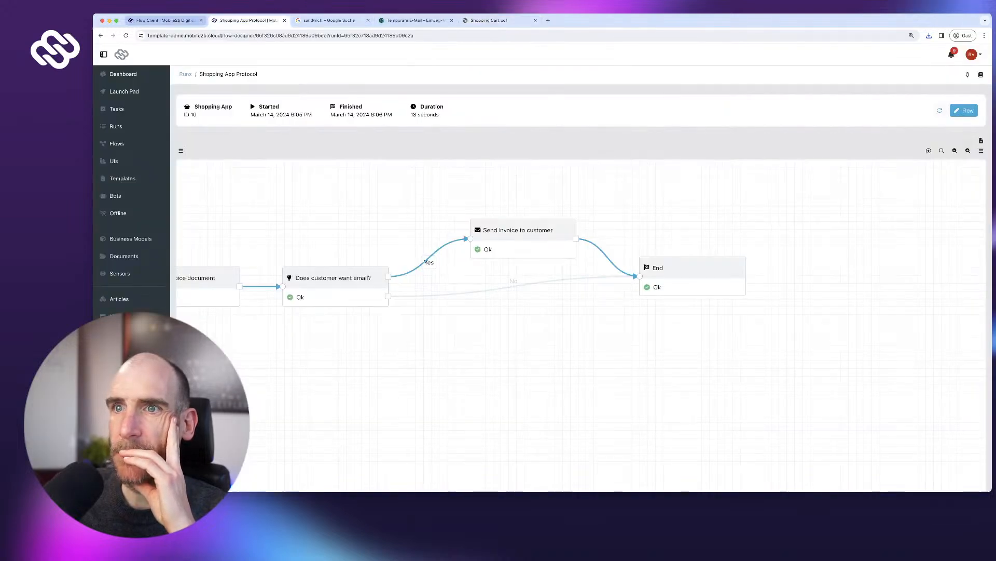
pyautogui.click(165, 20)
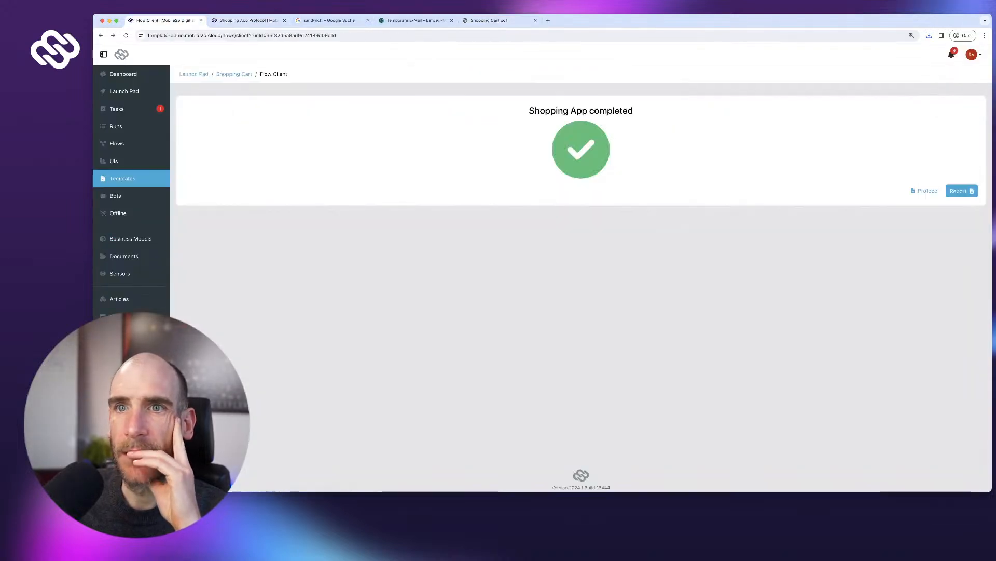
pyautogui.click(122, 178)
# - Right-align the Total heading in the Invoice template's item table
pyautogui.click(208, 161)
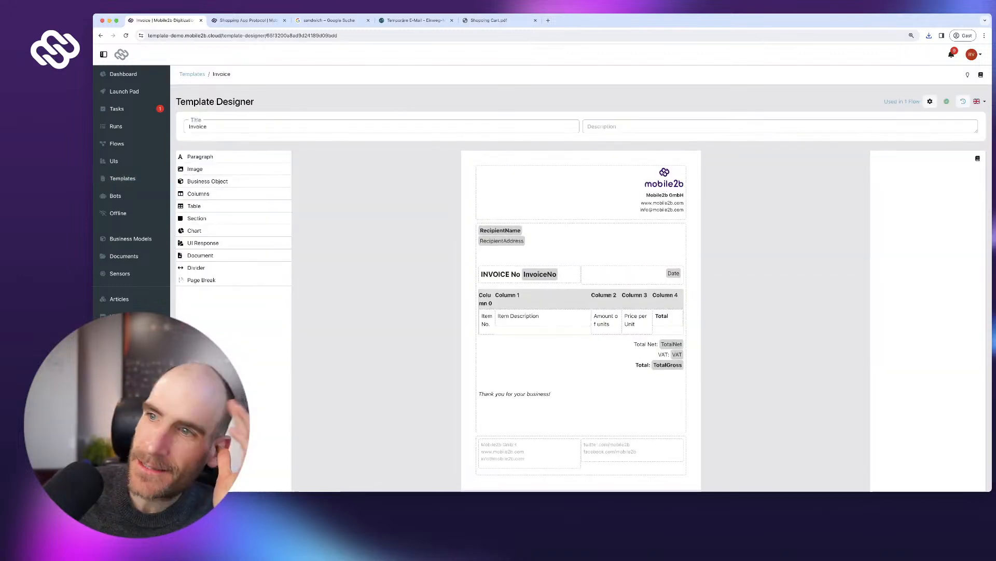
pyautogui.click(551, 299)
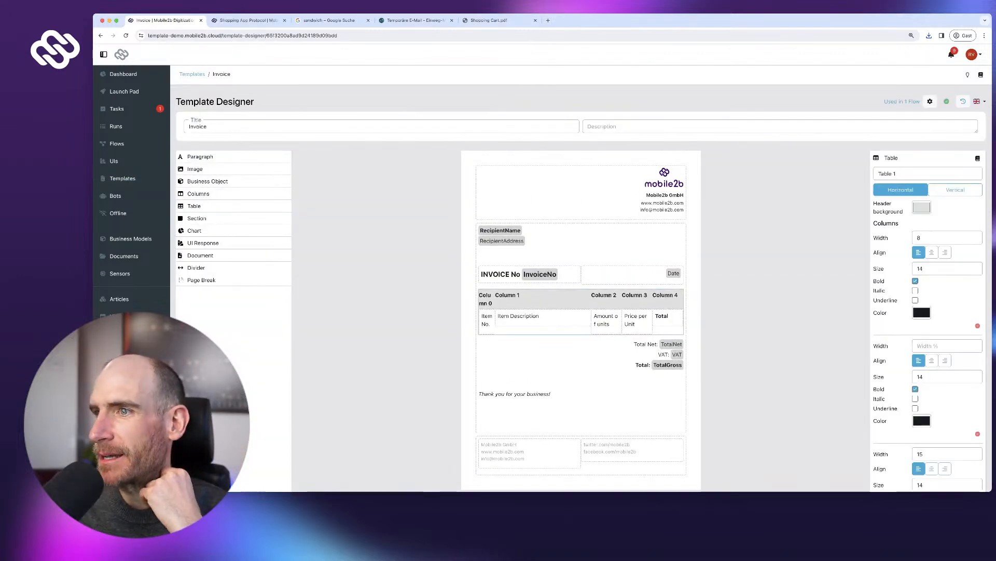
pyautogui.click(662, 316)
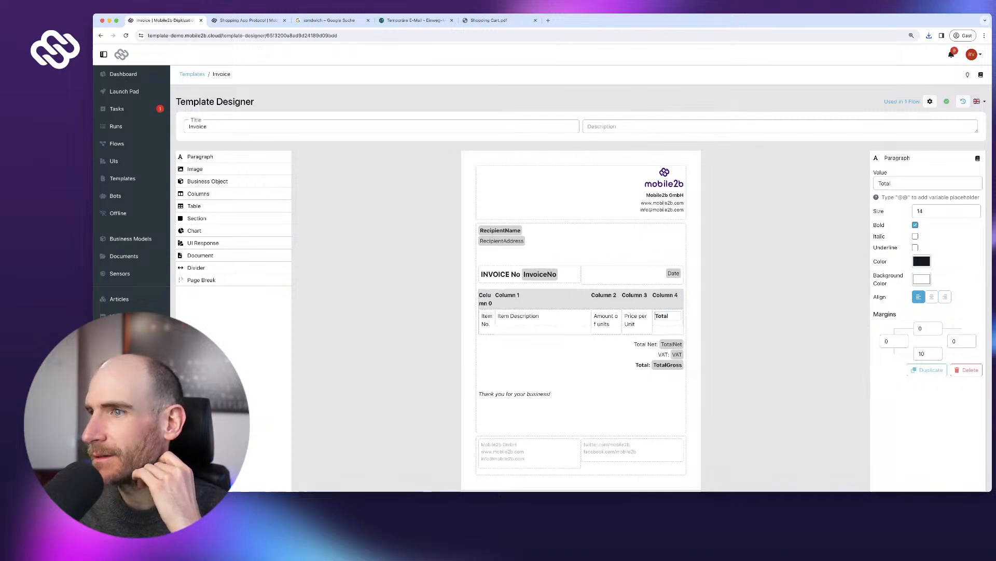
pyautogui.click(945, 296)
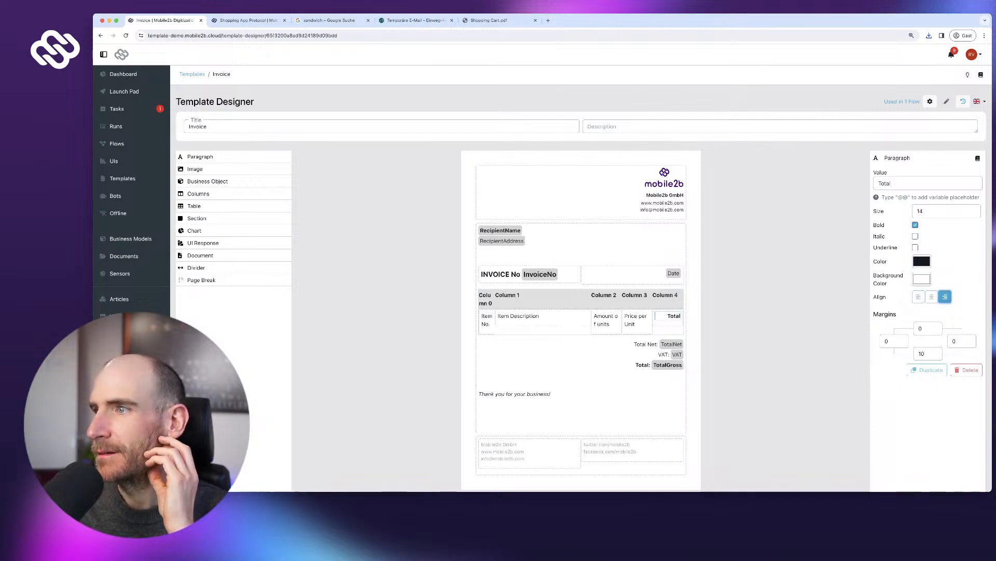
# - Right-align the table's fourth column, publish the template, and return to the run protocol
pyautogui.click(665, 296)
pyautogui.scroll(-2, 665, 295)
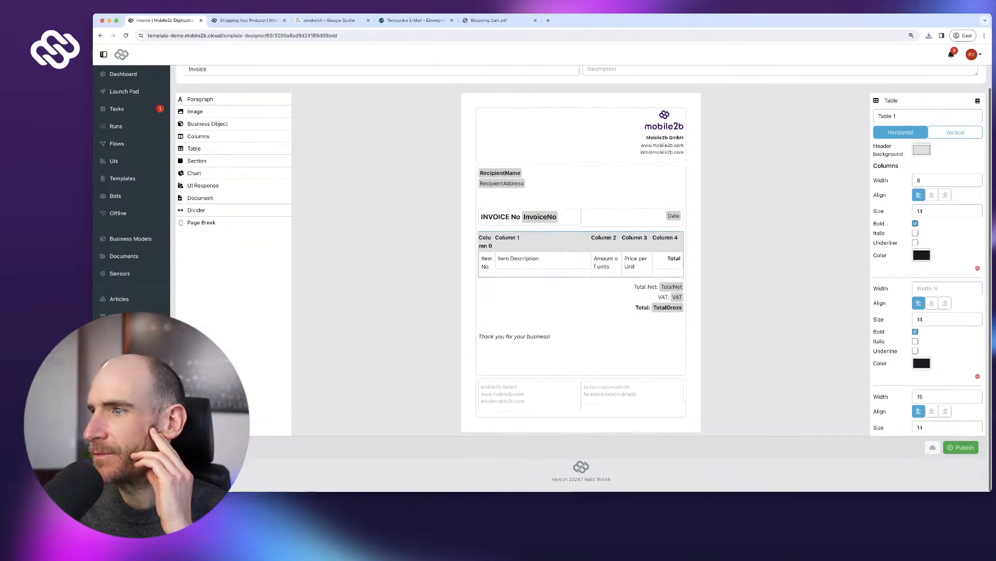
pyautogui.scroll(-7, 928, 296)
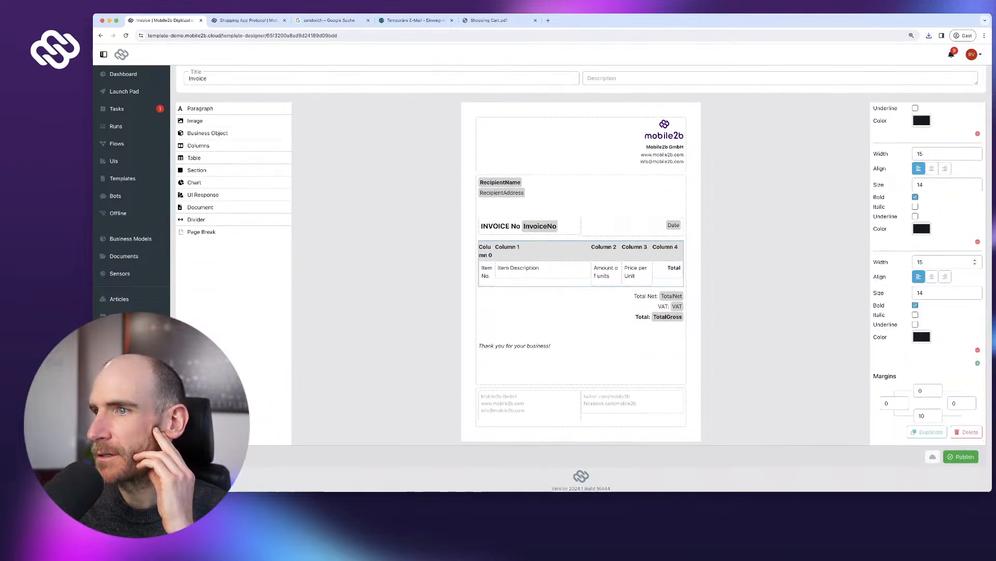
pyautogui.click(945, 276)
pyautogui.click(961, 457)
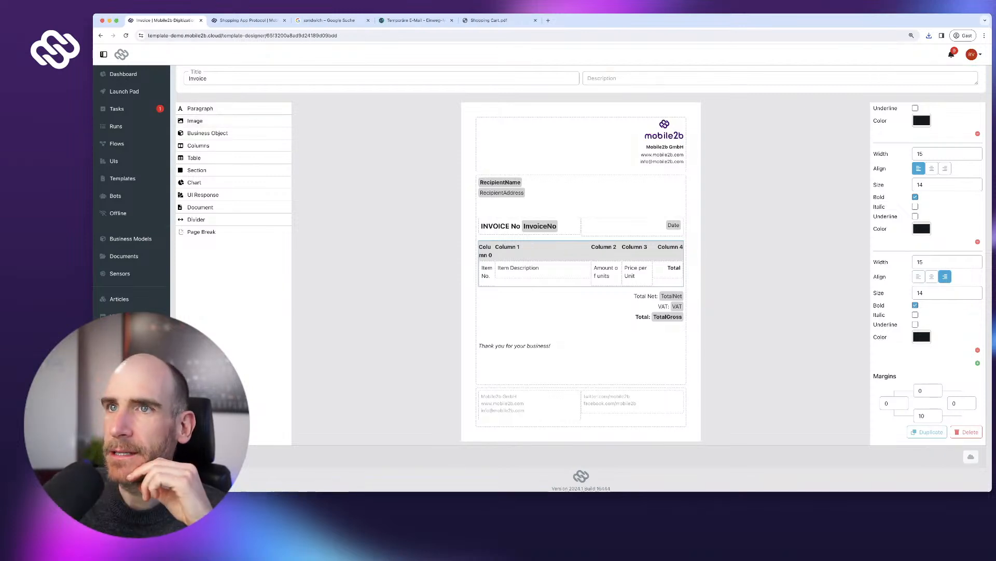
pyautogui.click(248, 20)
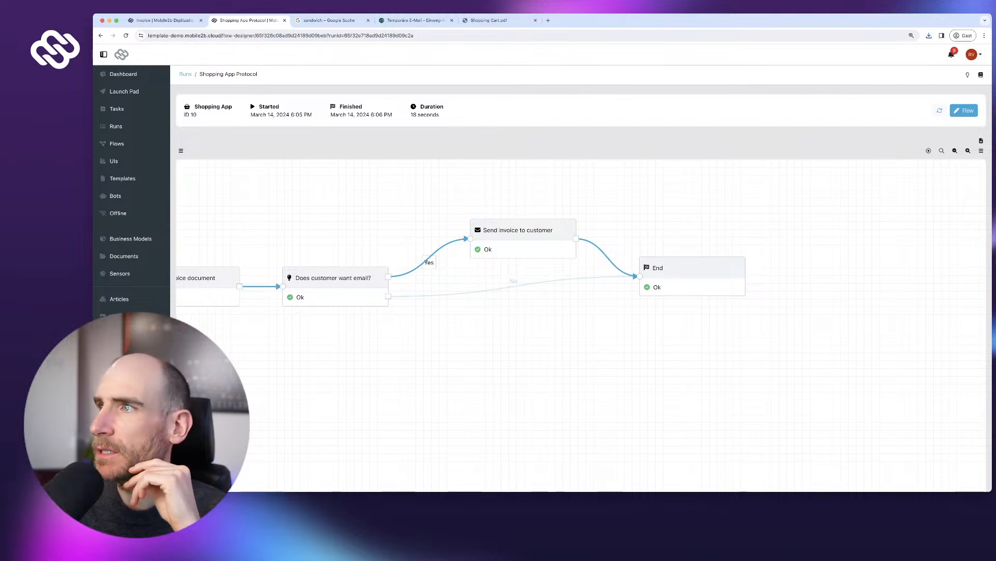
# - Open the Shopping App flow and review its Start, item table, net total and VAT nodes
pyautogui.click(964, 110)
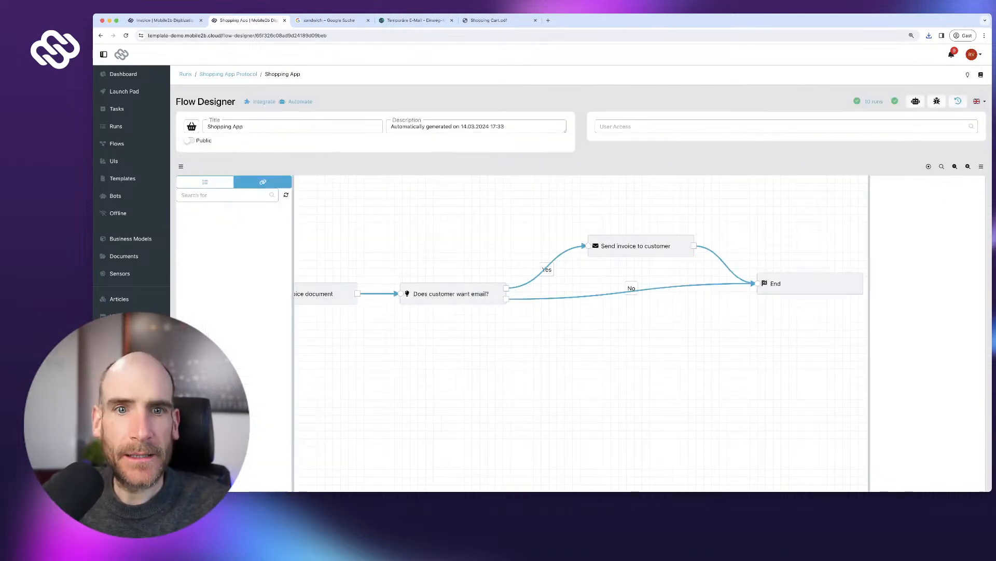
pyautogui.scroll(-1, 581, 281)
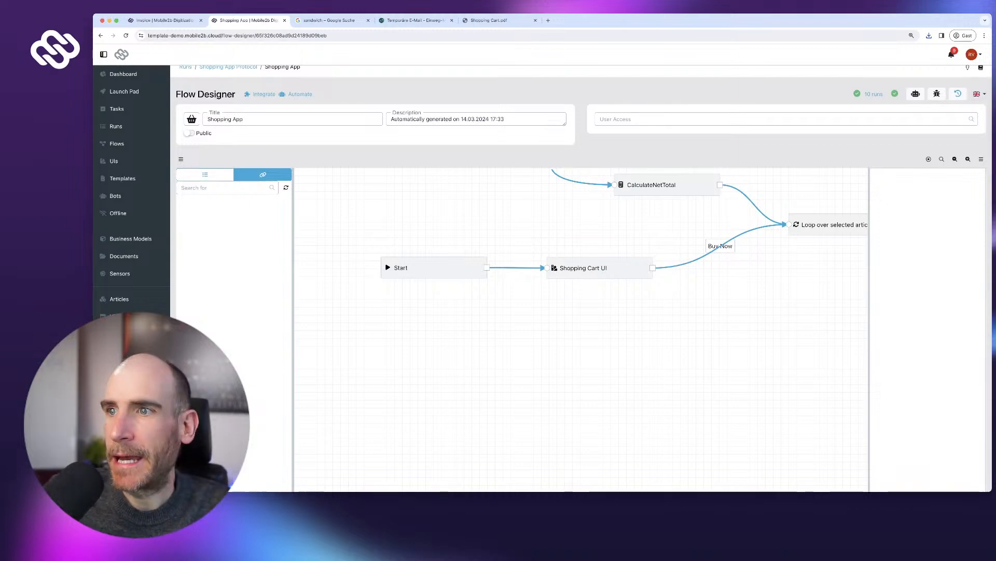
pyautogui.click(434, 268)
pyautogui.moveTo(643, 316); pyautogui.dragTo(355, 411)
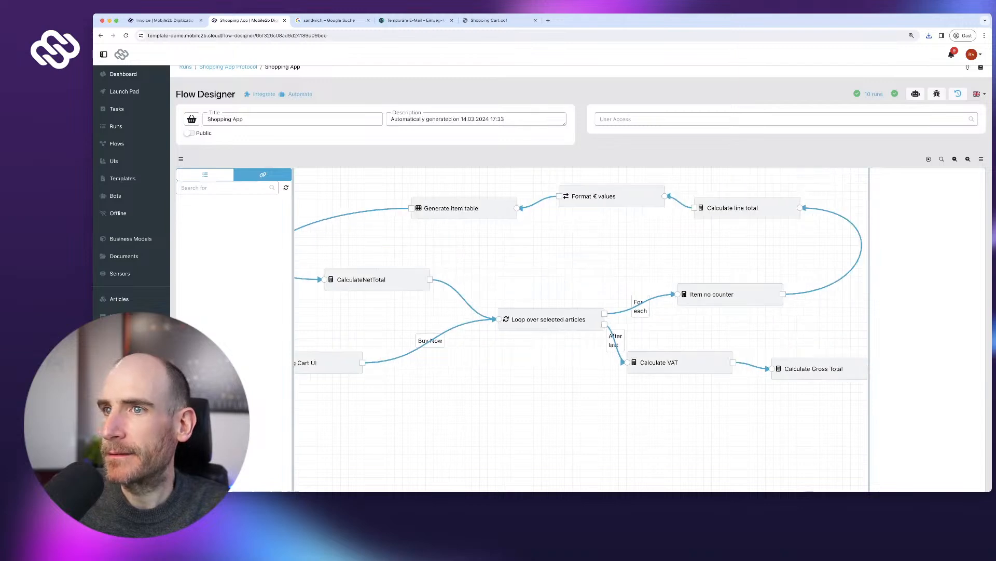
pyautogui.click(457, 203)
pyautogui.click(393, 275)
pyautogui.moveTo(393, 275); pyautogui.dragTo(384, 278)
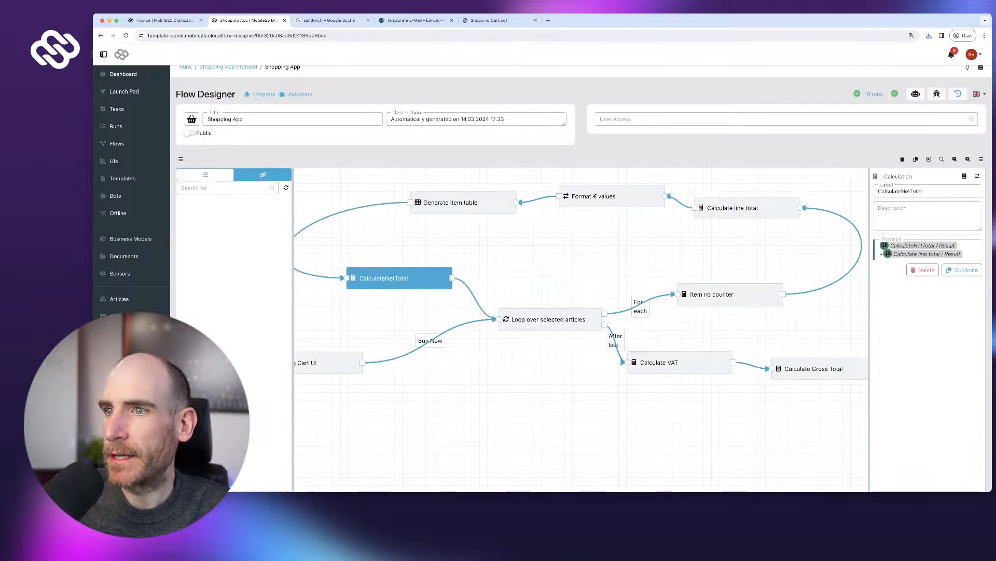
pyautogui.moveTo(353, 316); pyautogui.dragTo(454, 310)
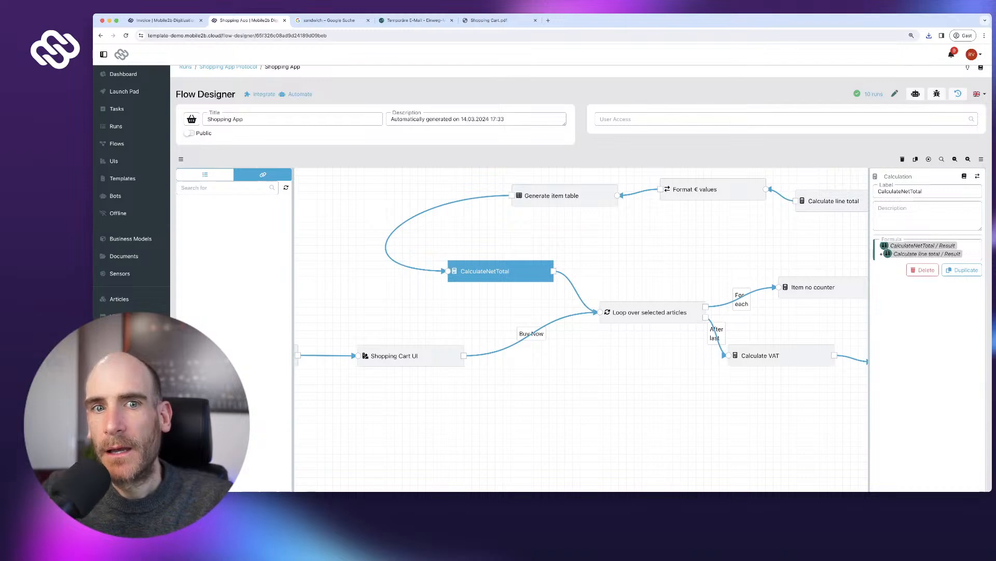
pyautogui.moveTo(757, 386); pyautogui.dragTo(482, 373)
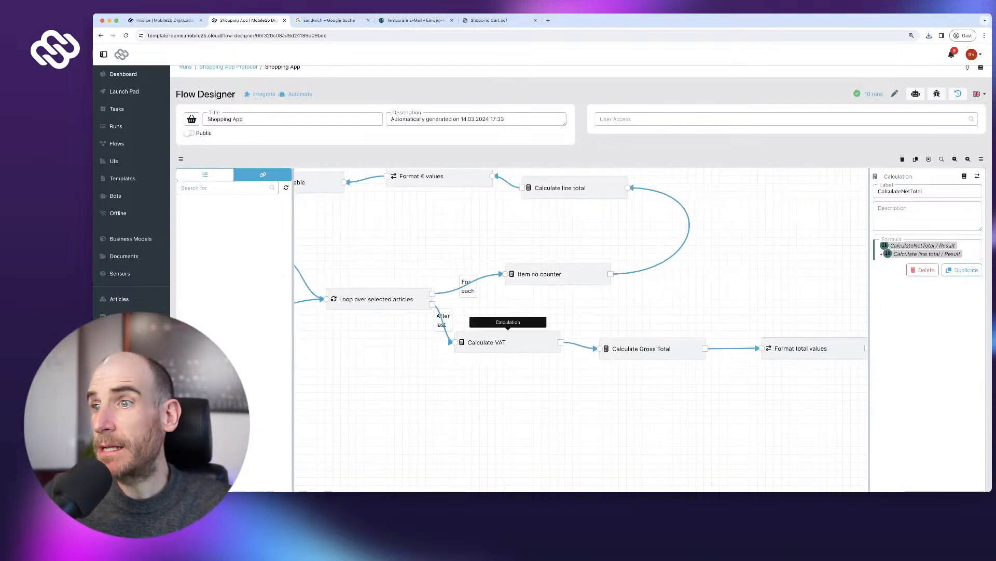
pyautogui.click(498, 342)
pyautogui.scroll(-5, 353, 353)
pyautogui.scroll(-1, 494, 336)
pyautogui.moveTo(561, 379); pyautogui.dragTo(366, 379)
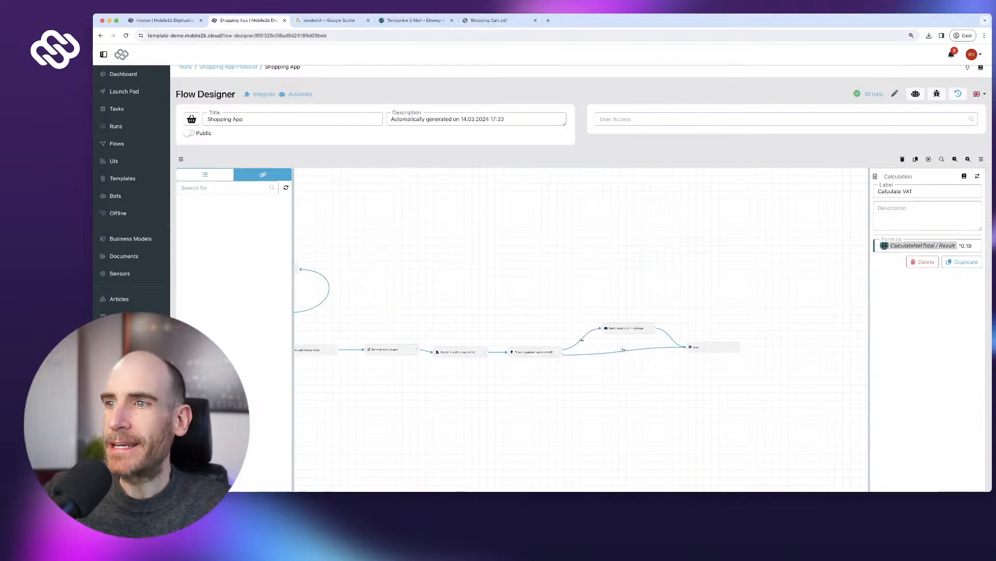
# - Move the End, Send invoice, email check, Create invoice, Format totals, Gross Total and VAT nodes rightward
pyautogui.moveTo(698, 347); pyautogui.dragTo(720, 346)
pyautogui.moveTo(628, 328); pyautogui.dragTo(649, 329)
pyautogui.moveTo(535, 352); pyautogui.dragTo(567, 353)
pyautogui.moveTo(460, 352); pyautogui.dragTo(487, 354)
pyautogui.moveTo(436, 381); pyautogui.dragTo(583, 375)
pyautogui.moveTo(537, 344); pyautogui.dragTo(558, 348)
pyautogui.moveTo(452, 343); pyautogui.dragTo(487, 347)
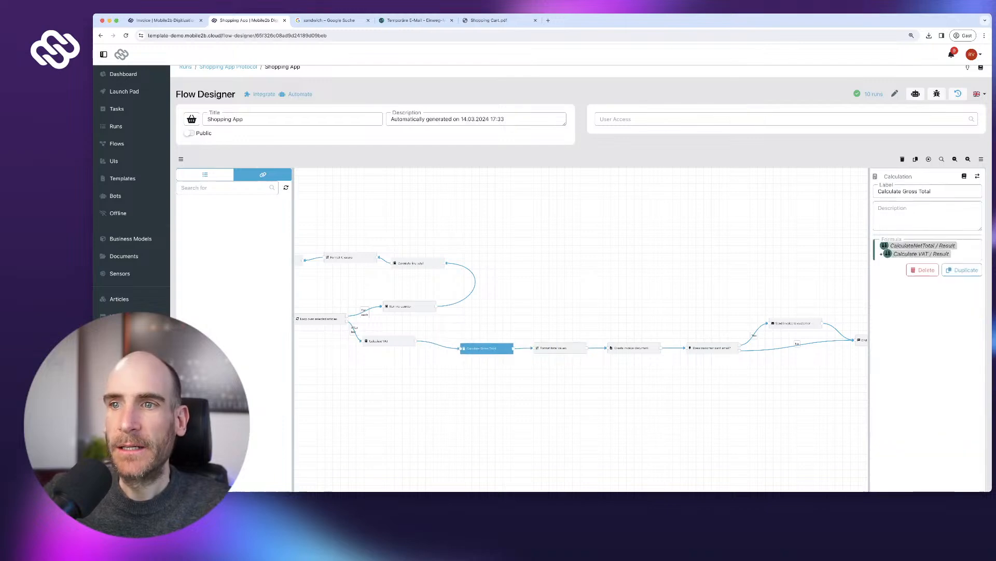
pyautogui.moveTo(389, 340); pyautogui.dragTo(404, 345)
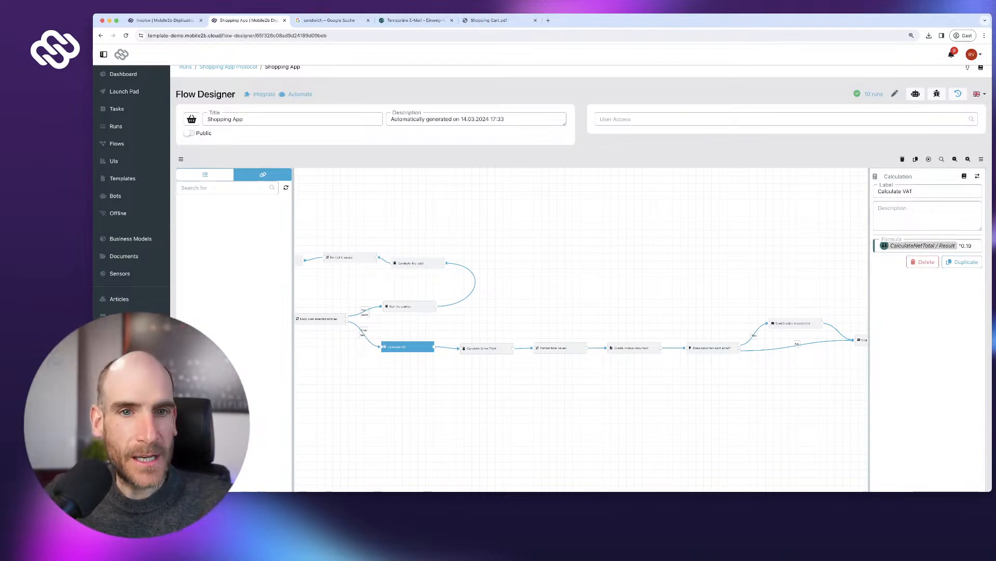
# - Review the article loop, item table and line-total nodes, nudging CalculateNetTotal and Format € values
pyautogui.moveTo(446, 404); pyautogui.dragTo(649, 390)
pyautogui.moveTo(438, 284); pyautogui.dragTo(438, 288)
pyautogui.click(524, 304)
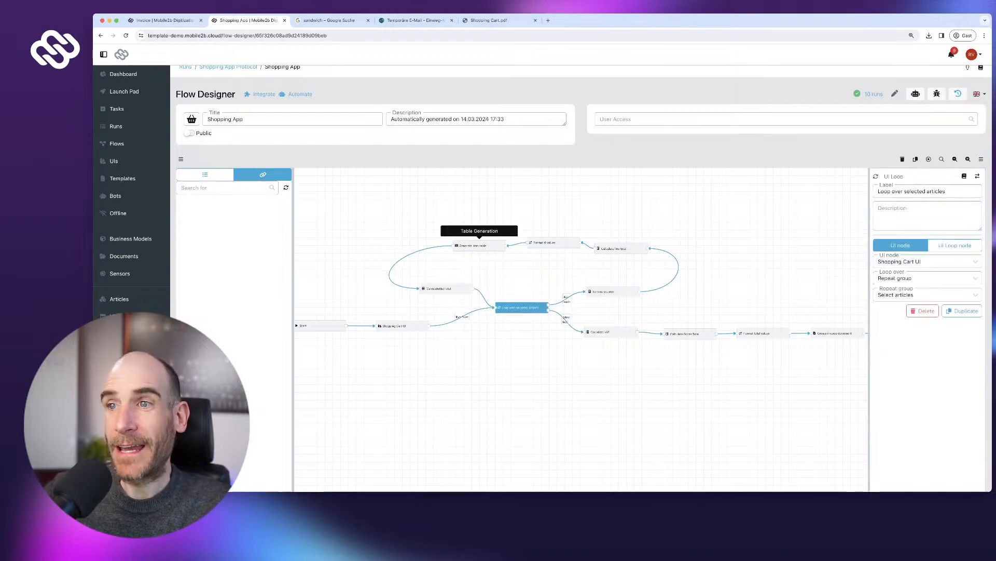
pyautogui.click(468, 246)
pyautogui.moveTo(554, 242); pyautogui.dragTo(536, 246)
pyautogui.click(617, 248)
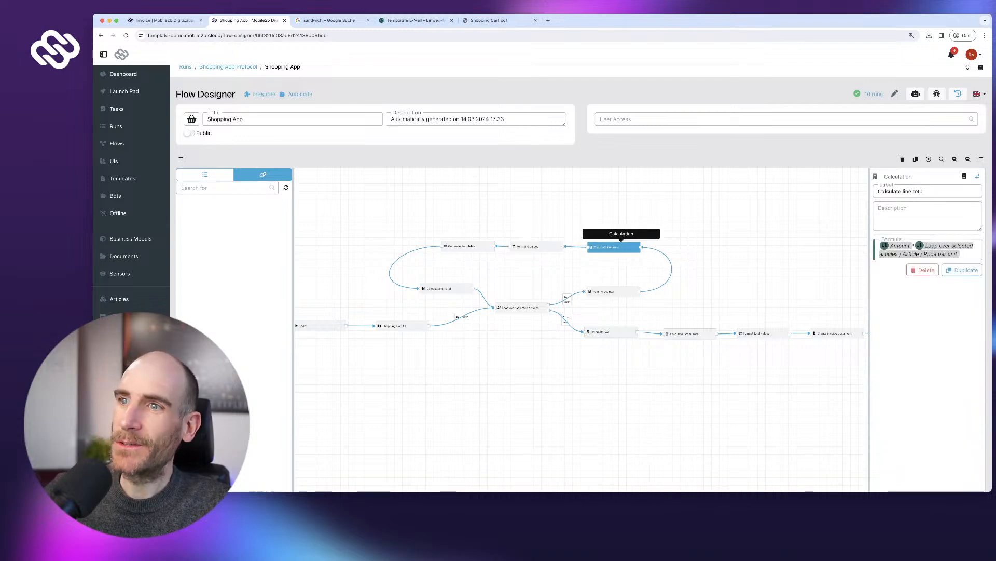
pyautogui.moveTo(603, 270); pyautogui.dragTo(621, 244)
pyautogui.scroll(4, 489, 363)
pyautogui.scroll(-3, 490, 363)
# - Reposition the Start node and bring up the list of available node types
pyautogui.moveTo(434, 335); pyautogui.dragTo(554, 393)
pyautogui.scroll(3, 486, 364)
pyautogui.moveTo(363, 322); pyautogui.dragTo(355, 337)
pyautogui.moveTo(446, 384); pyautogui.dragTo(390, 408)
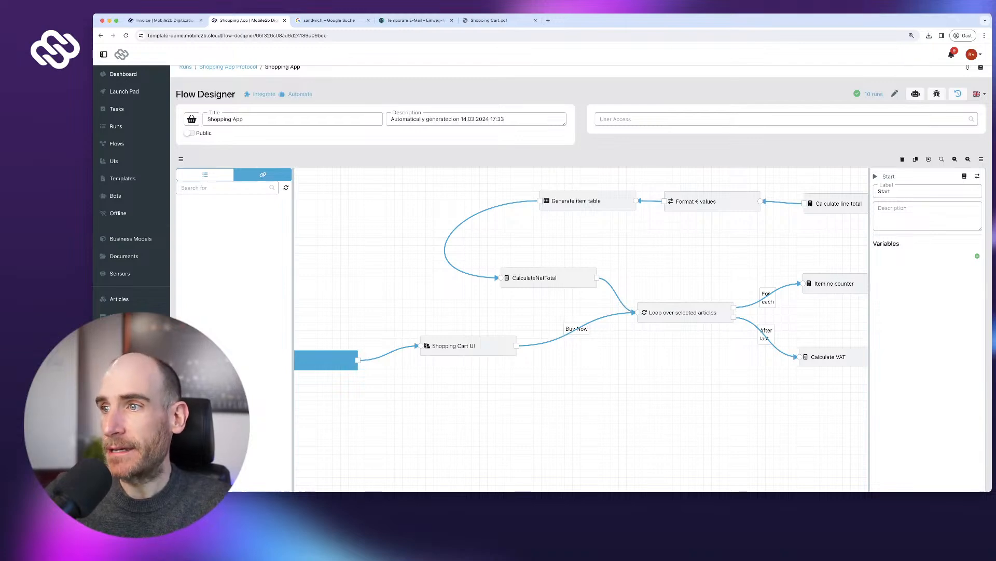
pyautogui.hscroll(10, 582, 330)
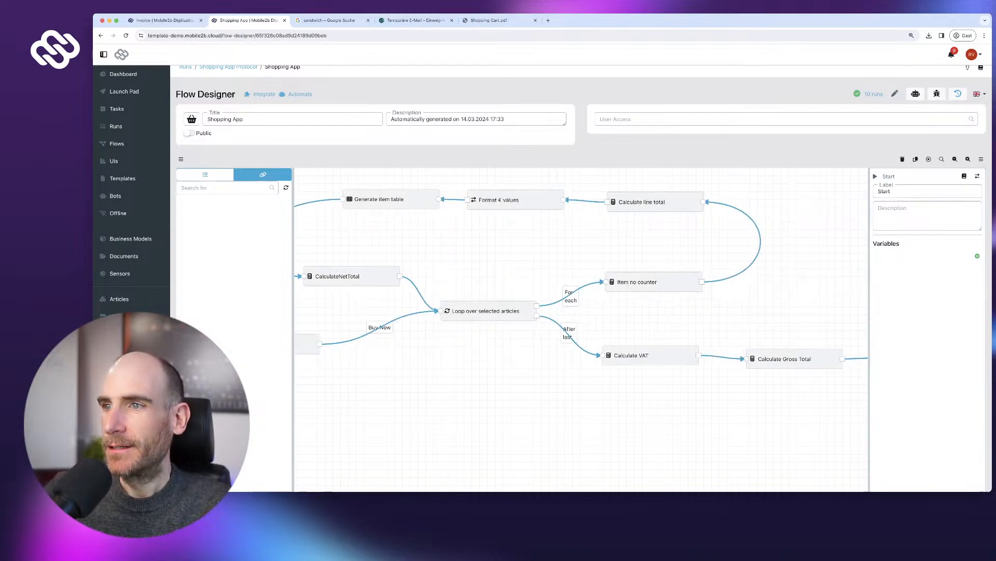
pyautogui.scroll(2, 581, 330)
pyautogui.hscroll(6, 581, 330)
pyautogui.click(205, 174)
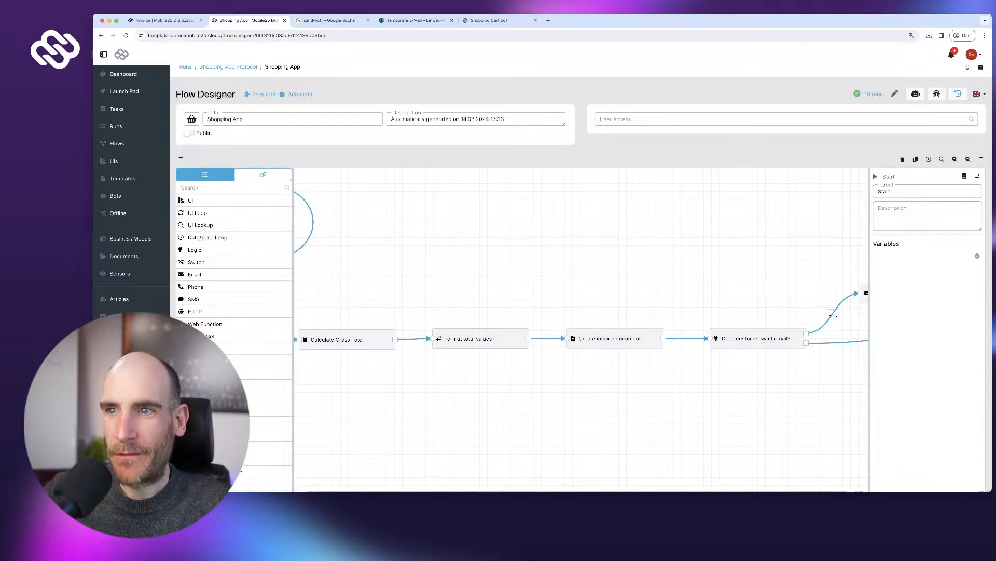
# - In Format total values, add a 'Formatted Current Date' conversion from Date to Text
pyautogui.click(480, 338)
pyautogui.scroll(-2, 581, 290)
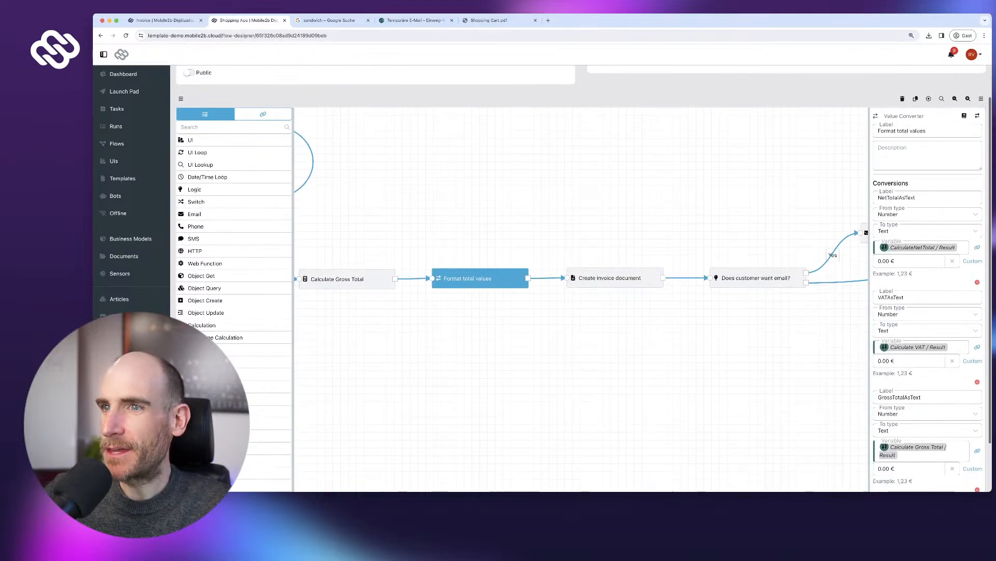
pyautogui.scroll(-3, 923, 311)
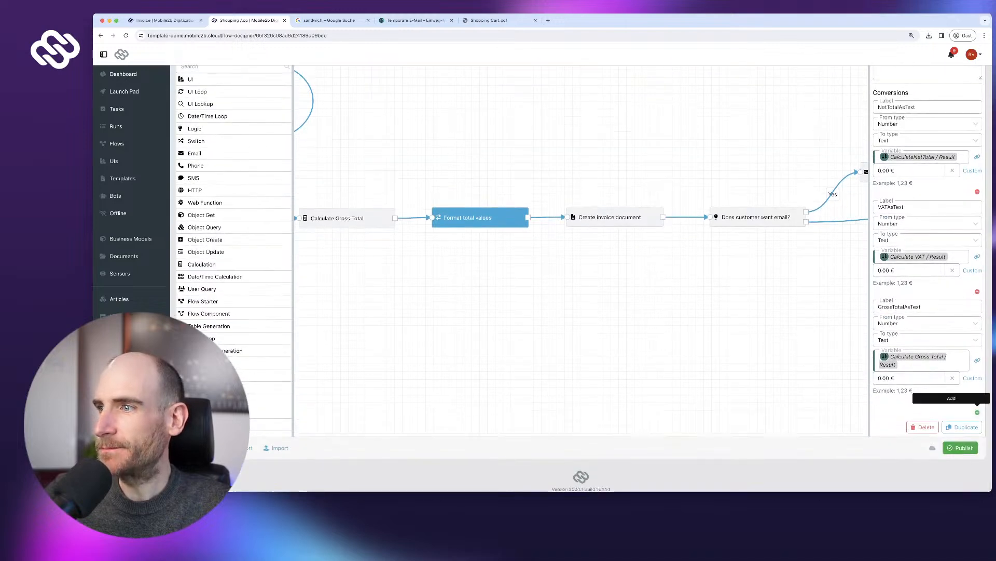
pyautogui.click(978, 412)
pyautogui.write('Formatted')
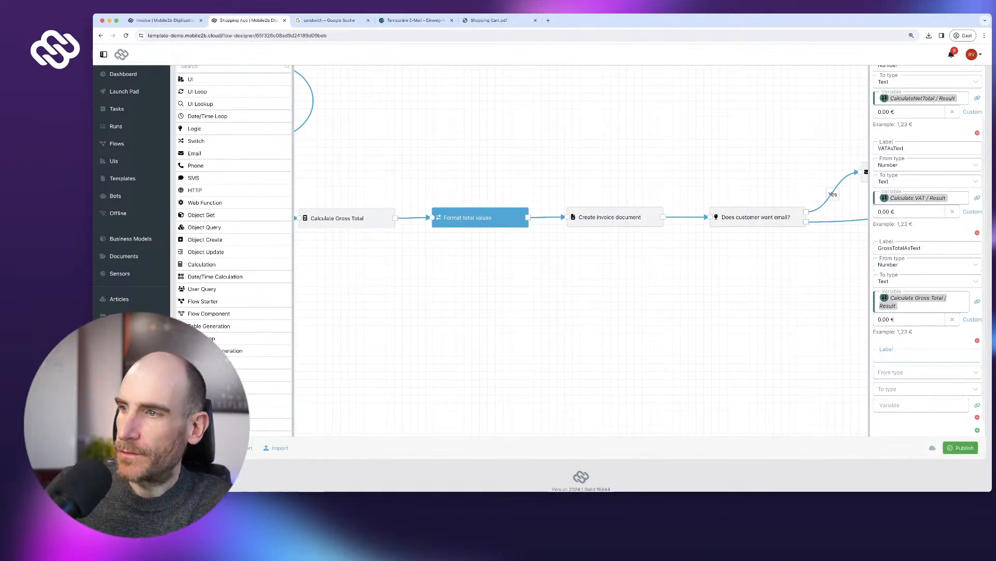
pyautogui.write(' Current Date')
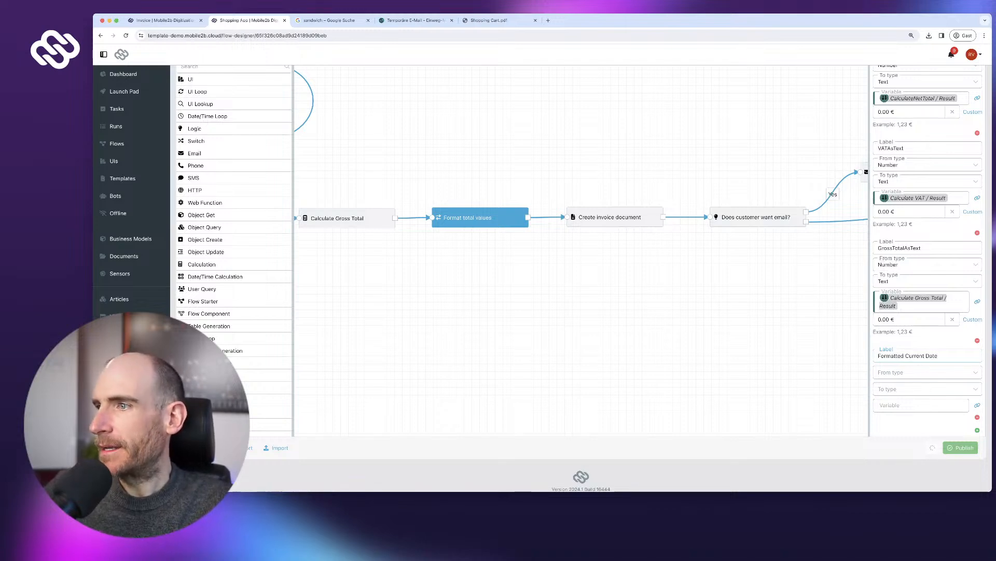
pyautogui.click(924, 372)
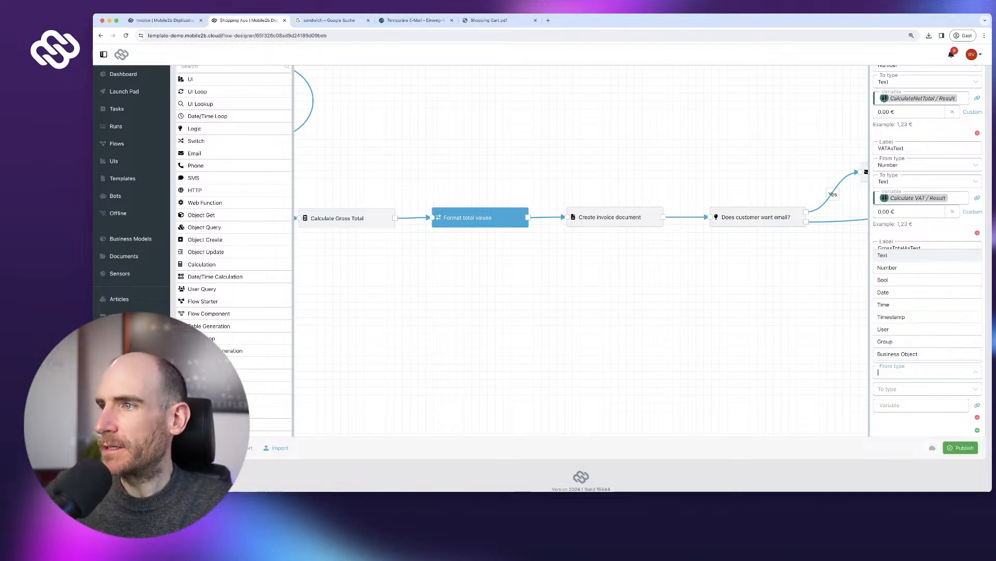
pyautogui.click(883, 293)
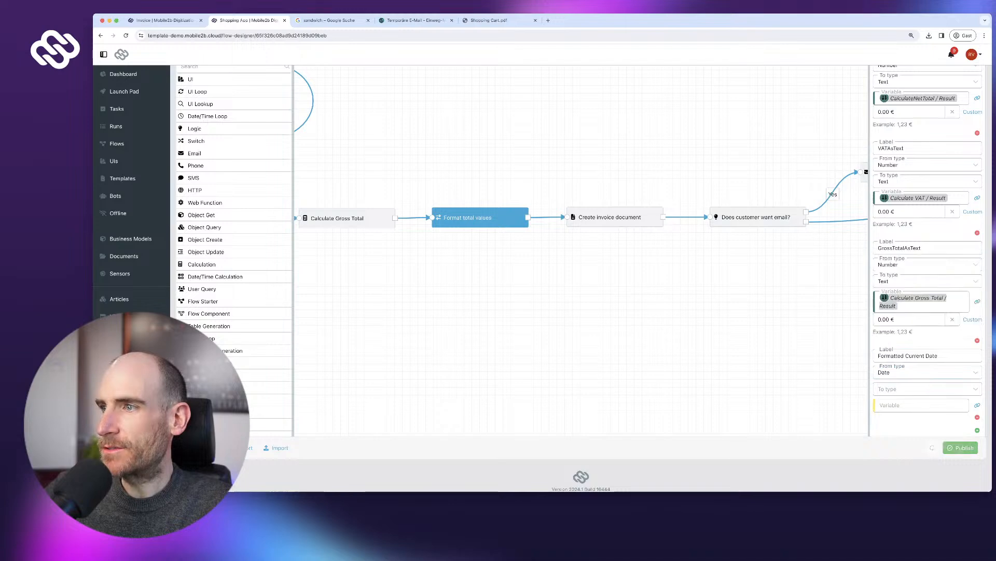
pyautogui.click(914, 388)
pyautogui.press('Return')
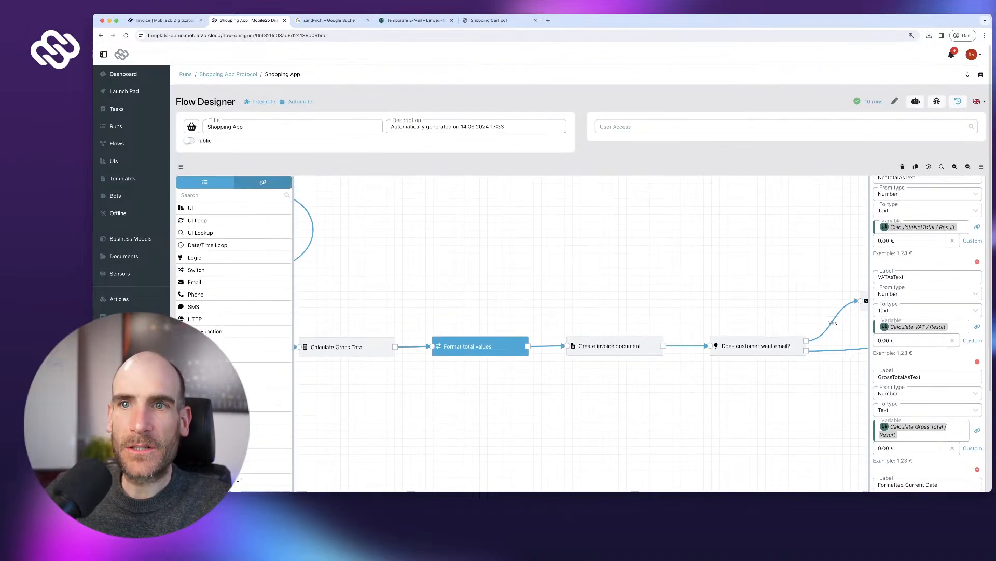
# - Feed the new conversion the current date variable reference
pyautogui.click(202, 205)
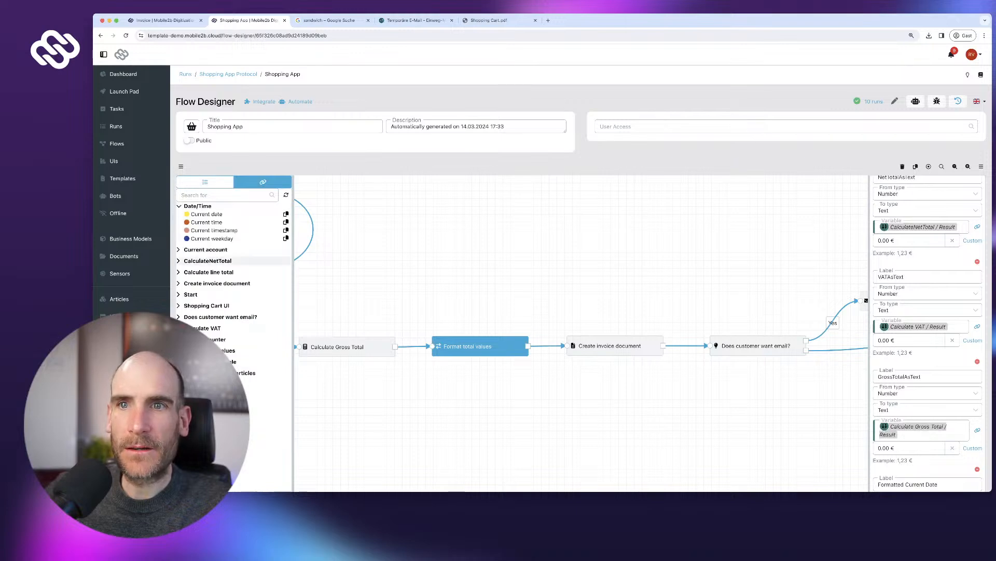
pyautogui.click(285, 214)
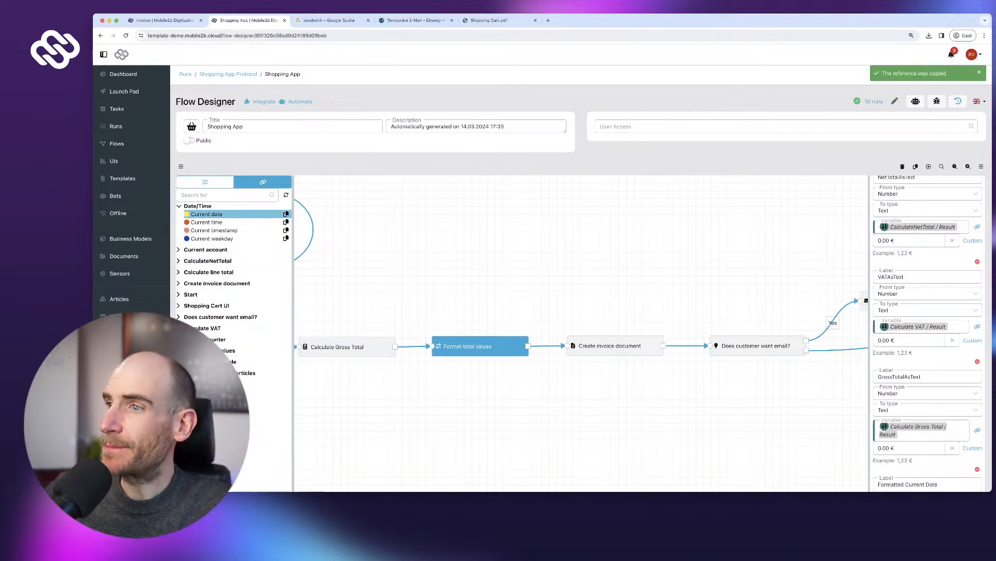
pyautogui.scroll(-3, 498, 312)
pyautogui.click(921, 373)
pyautogui.hotkey('ctrl', 'v')
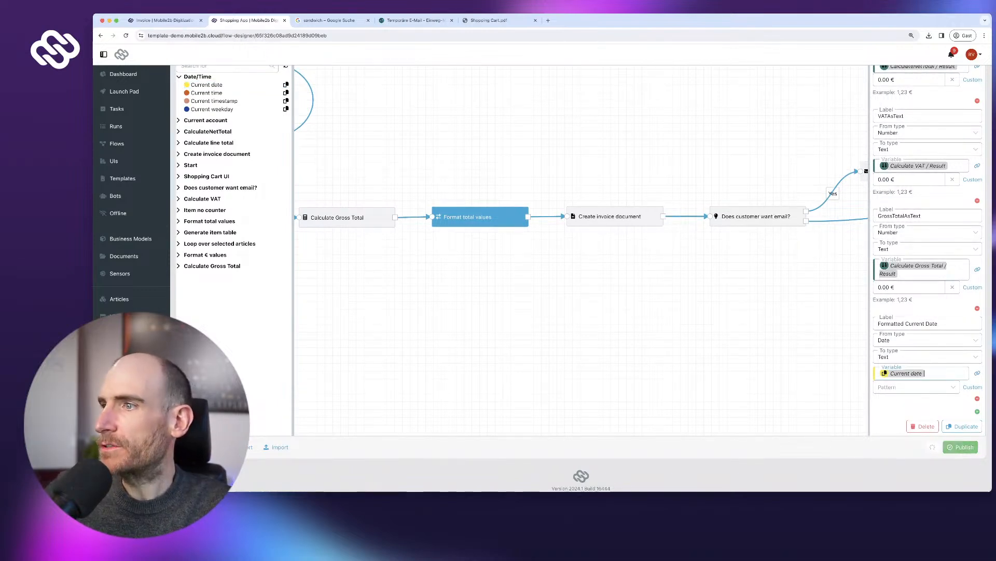
# - Set the date pattern to dd.MM.yyyy, briefly trying custom yyyy/MM/dd before reverting
pyautogui.click(914, 387)
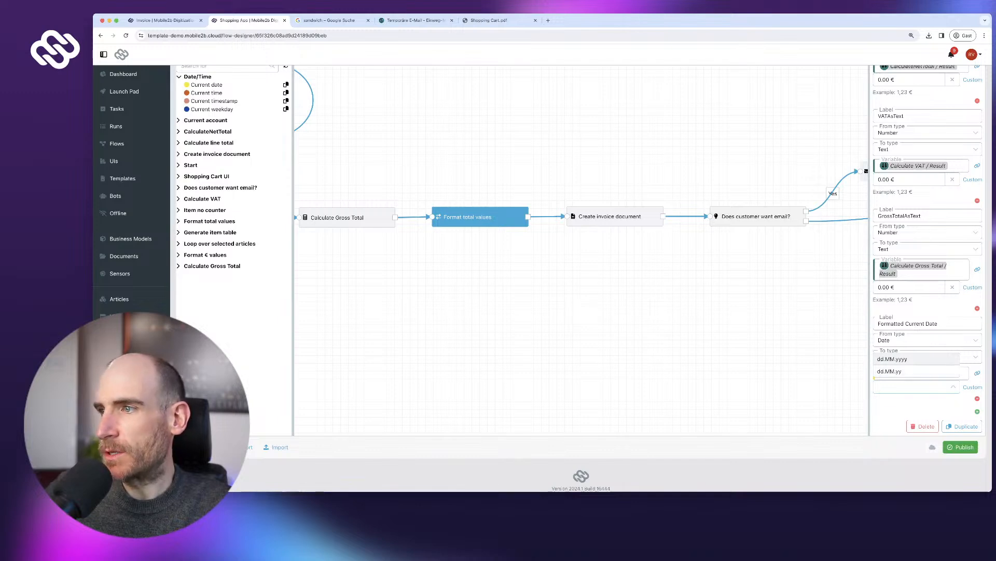
pyautogui.press('Return')
pyautogui.moveTo(897, 399); pyautogui.dragTo(925, 399)
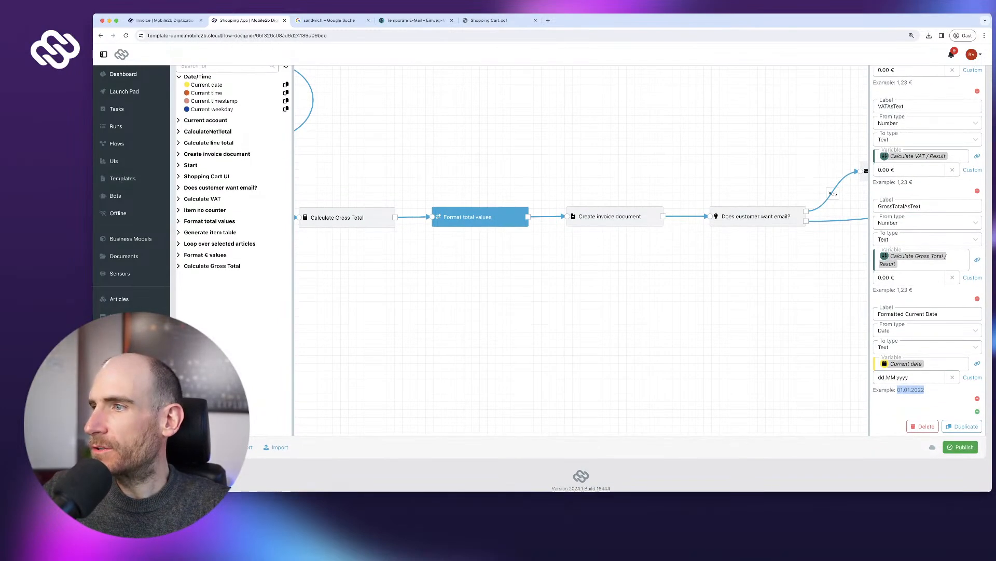
pyautogui.click(973, 378)
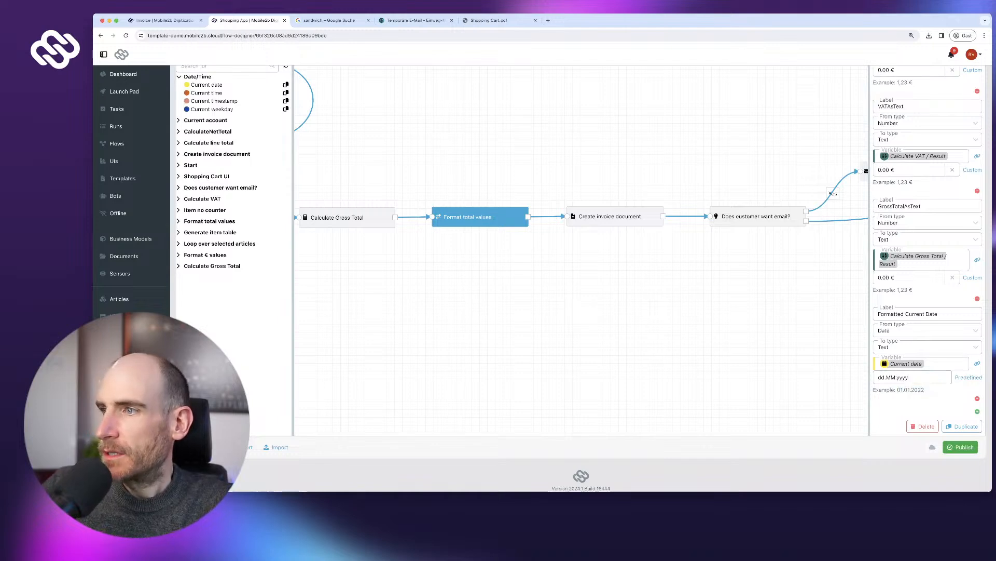
pyautogui.write('/')
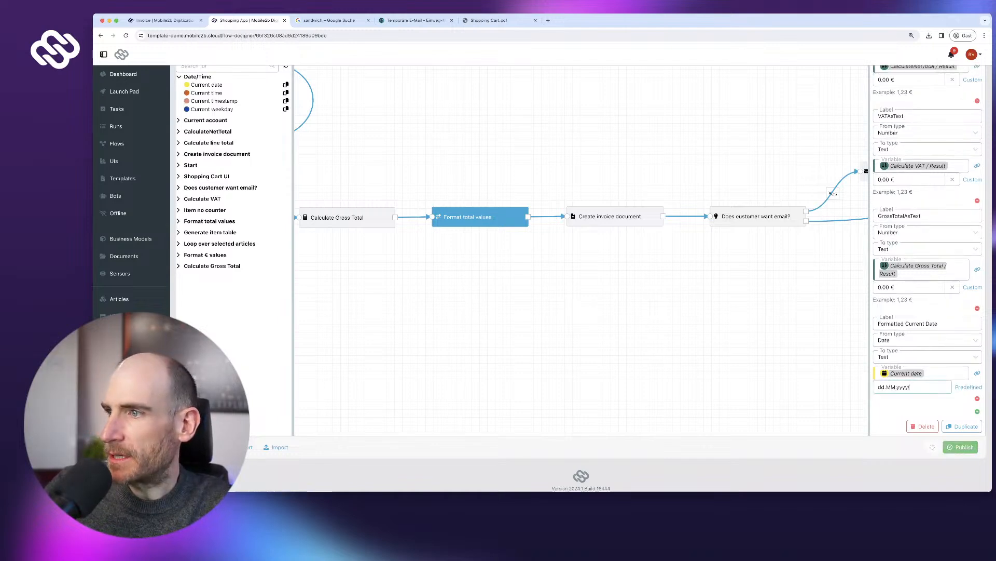
pyautogui.write('MM/dd')
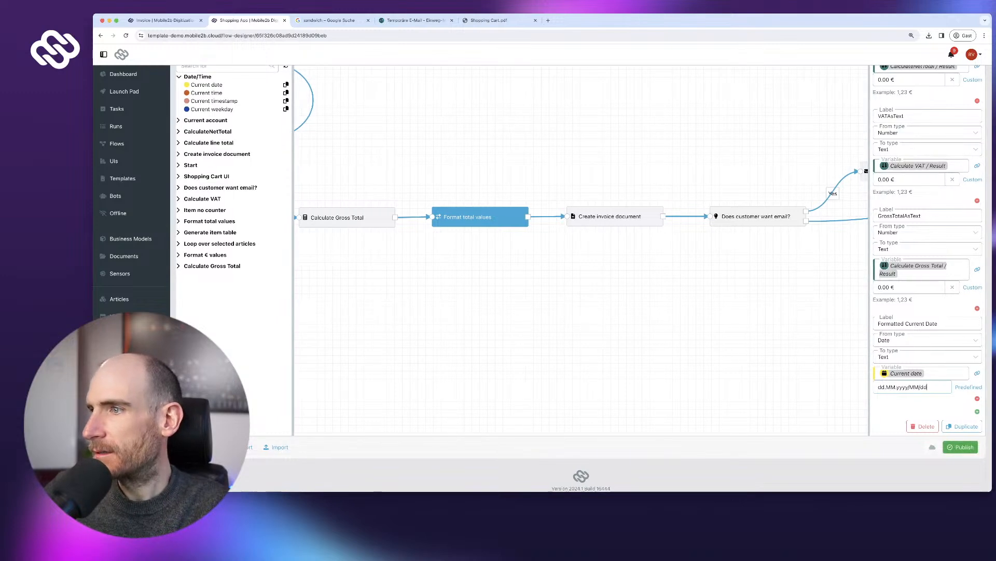
pyautogui.moveTo(897, 387); pyautogui.dragTo(878, 388)
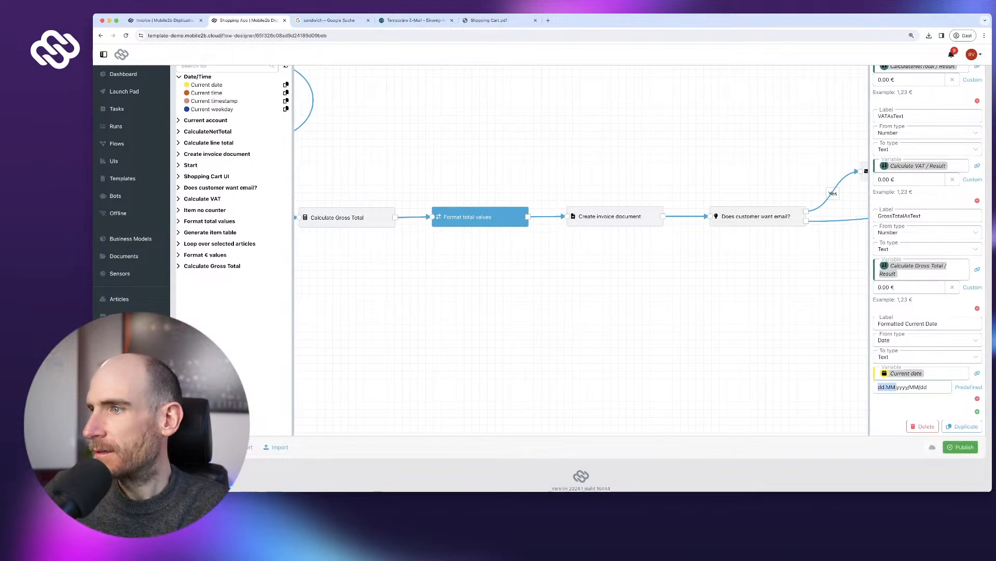
pyautogui.press('BackSpace')
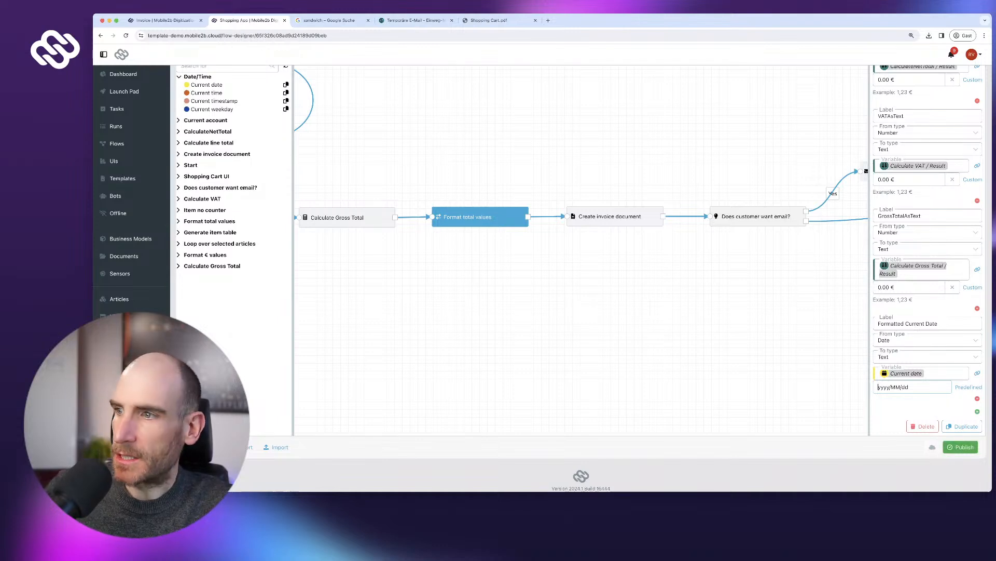
pyautogui.press('super+z')
pyautogui.press('super+z')
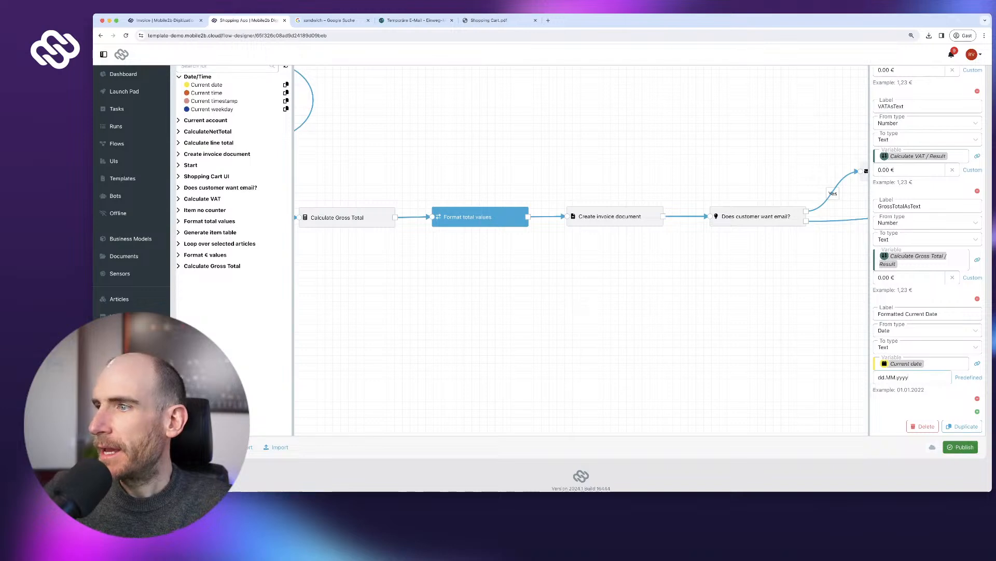
pyautogui.scroll(1, 238, 131)
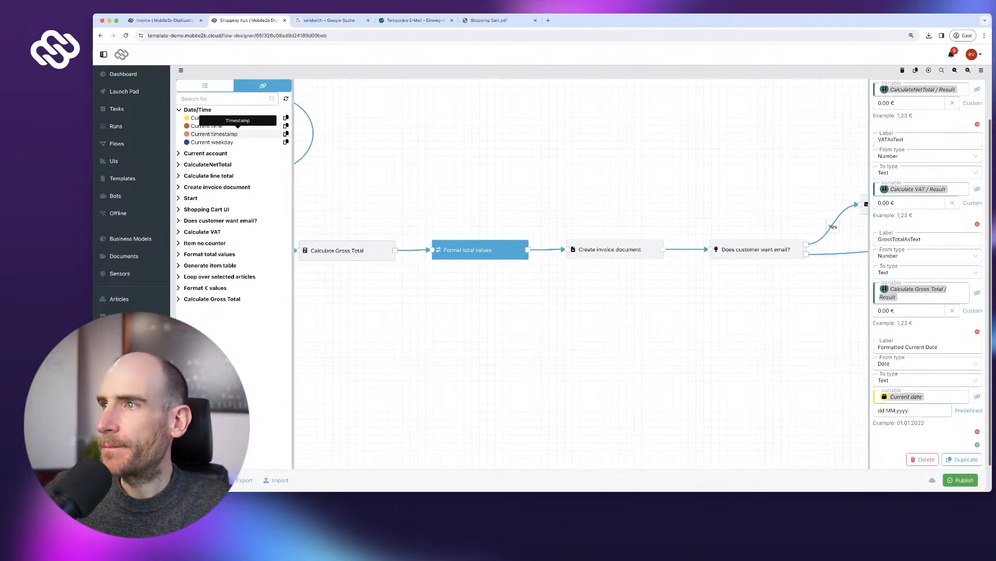
pyautogui.scroll(3, 921, 219)
pyautogui.scroll(2, 922, 205)
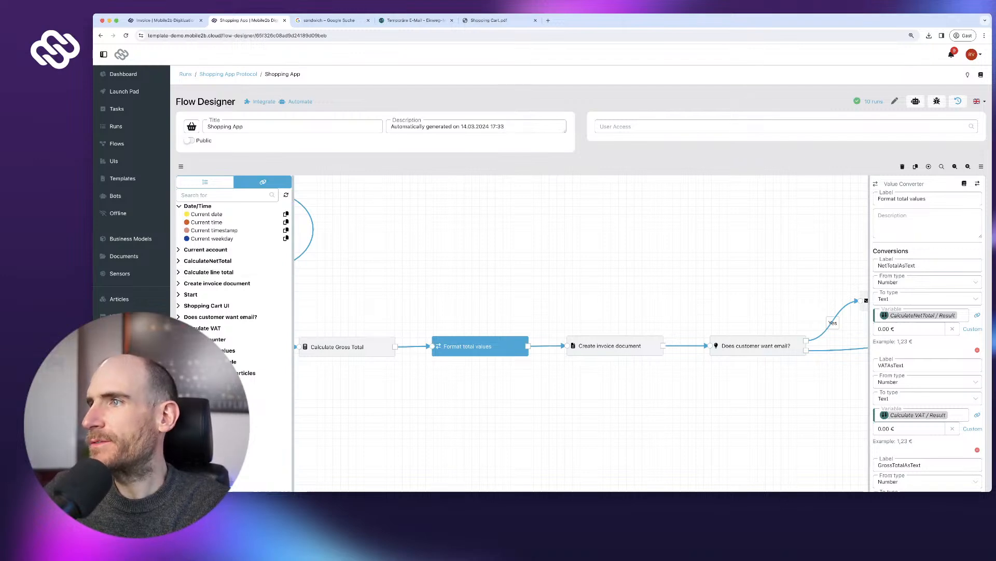
# - Rename the converter node from 'Format total values' to 'Format values'
pyautogui.doubleClick(903, 199)
pyautogui.press('BackSpace')
pyautogui.press('BackSpace')
pyautogui.press('BackSpace')
pyautogui.write('t')
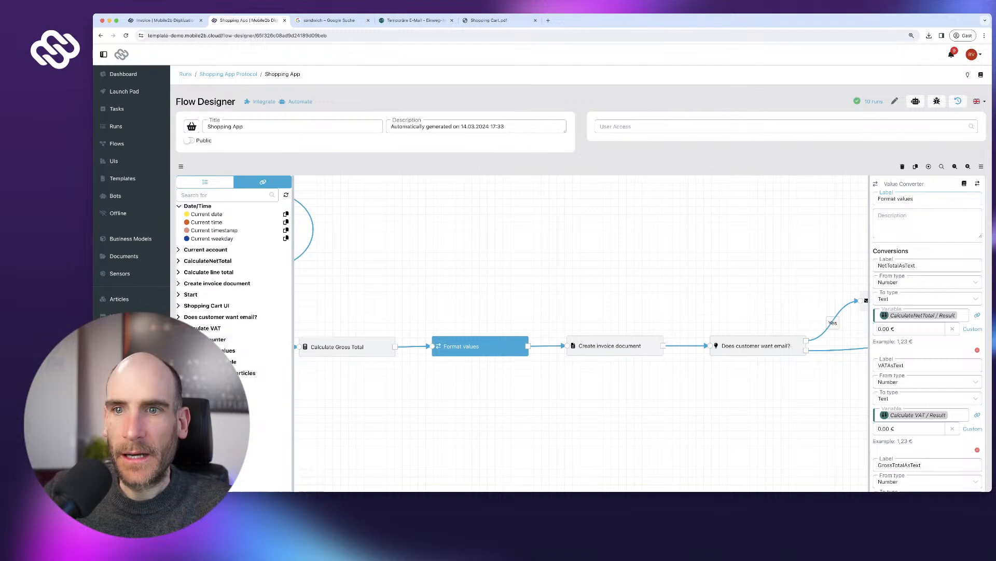
# - Replace the invoice's fixed 14.03.2024 Date with the Formatted Current Date reference
pyautogui.click(197, 350)
pyautogui.click(285, 383)
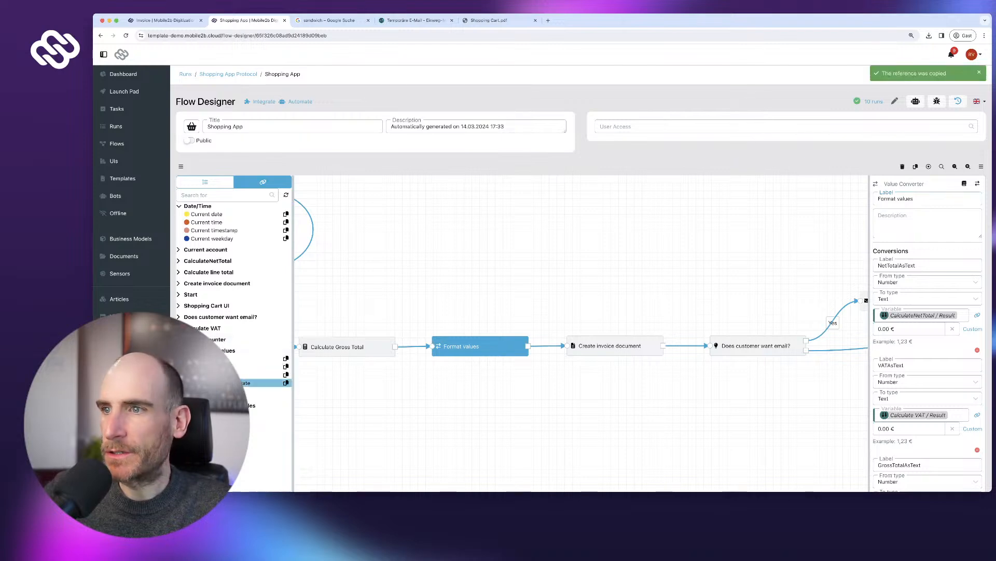
pyautogui.click(612, 345)
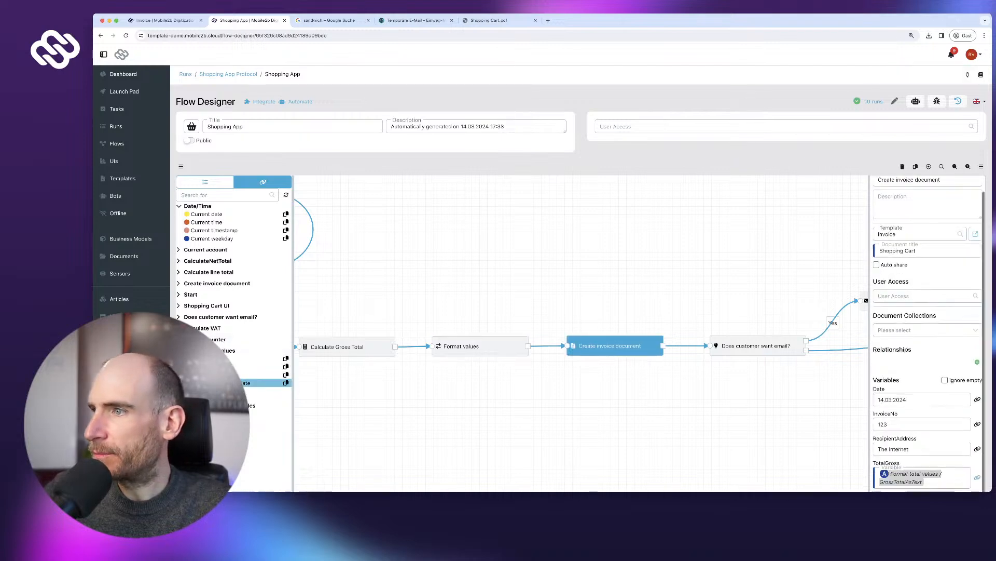
pyautogui.click(922, 353)
pyautogui.press('super+a')
pyautogui.press('BackSpace')
pyautogui.click(978, 352)
pyautogui.click(922, 353)
pyautogui.press('super+v')
# - Publish the flow despite it being untested and go to the Launch Pad
pyautogui.scroll(-2, 922, 413)
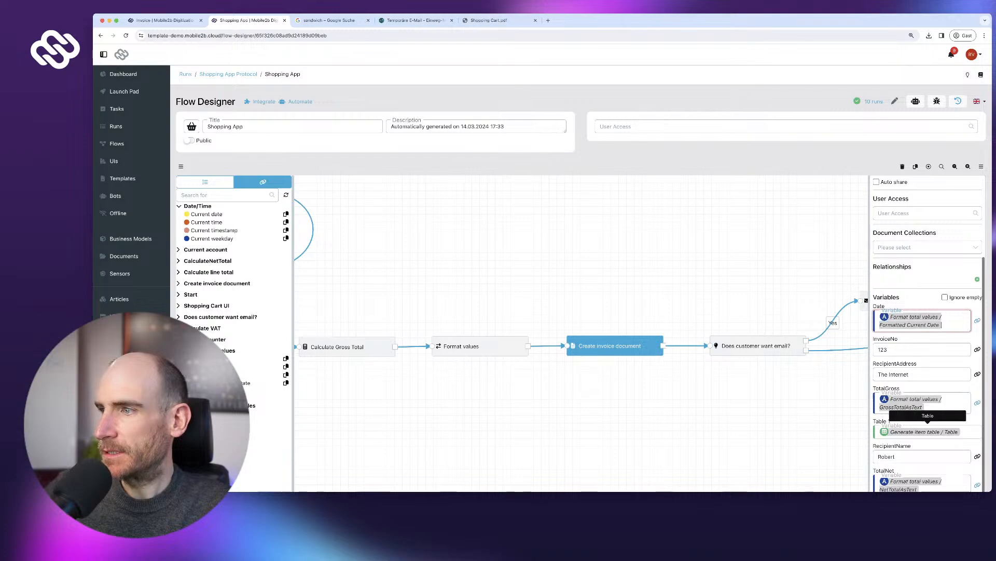
pyautogui.scroll(-3, 924, 432)
pyautogui.click(961, 445)
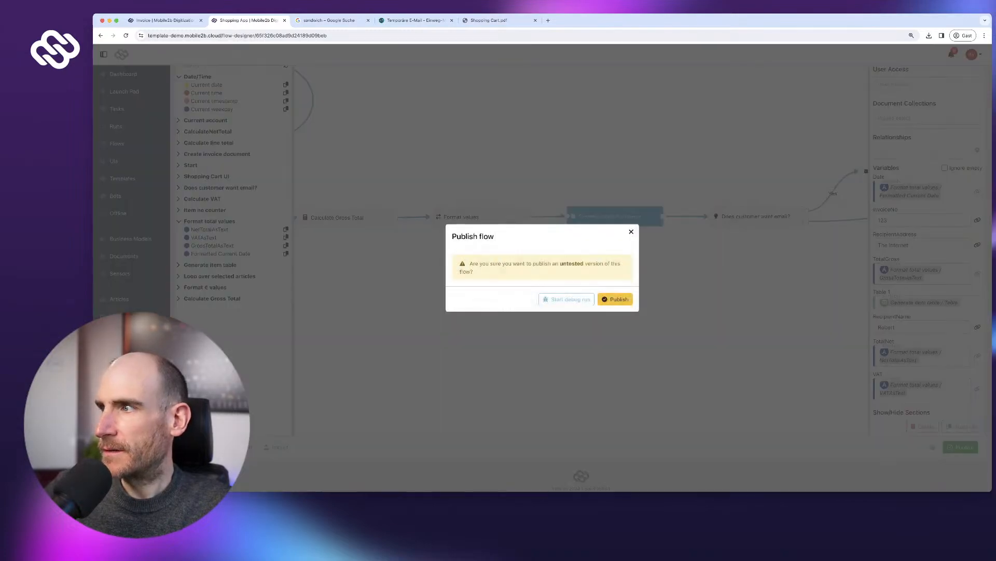
pyautogui.click(615, 299)
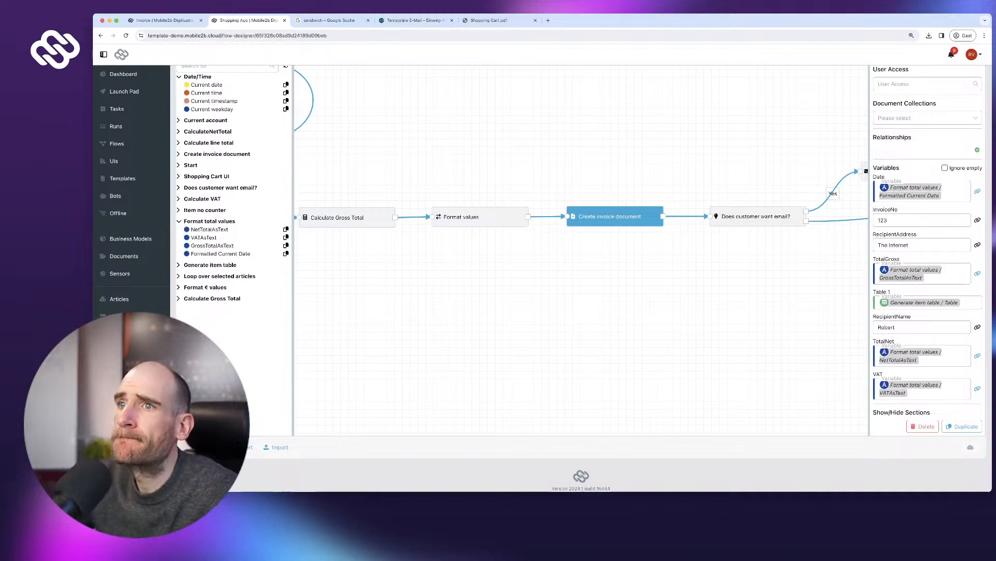
pyautogui.scroll(-1, 913, 272)
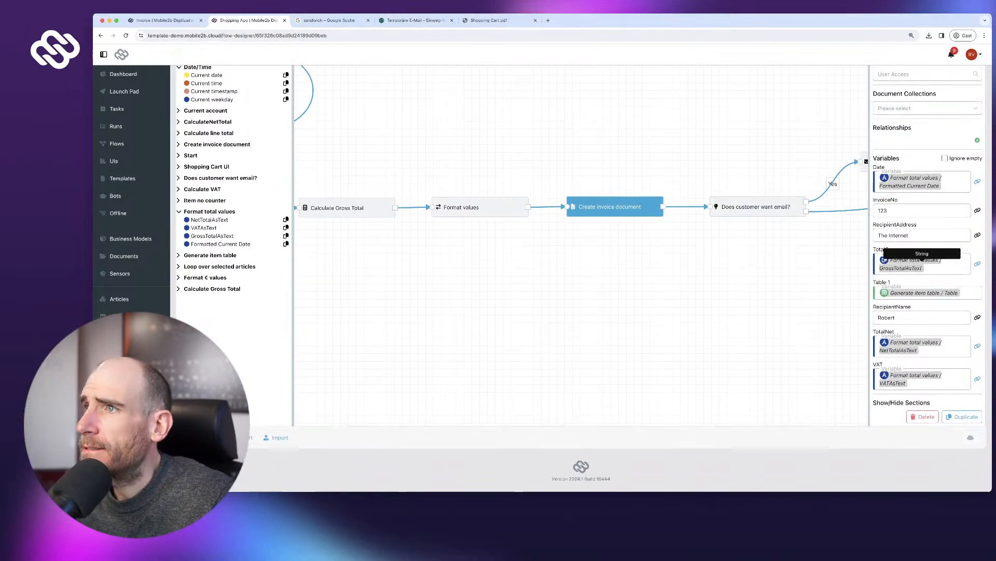
pyautogui.scroll(6, 921, 262)
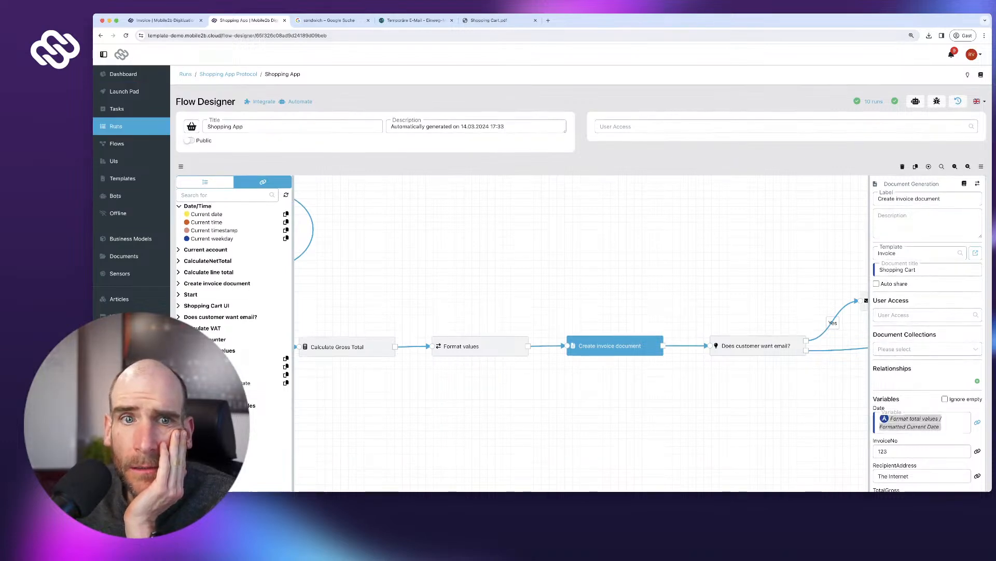
pyautogui.click(124, 91)
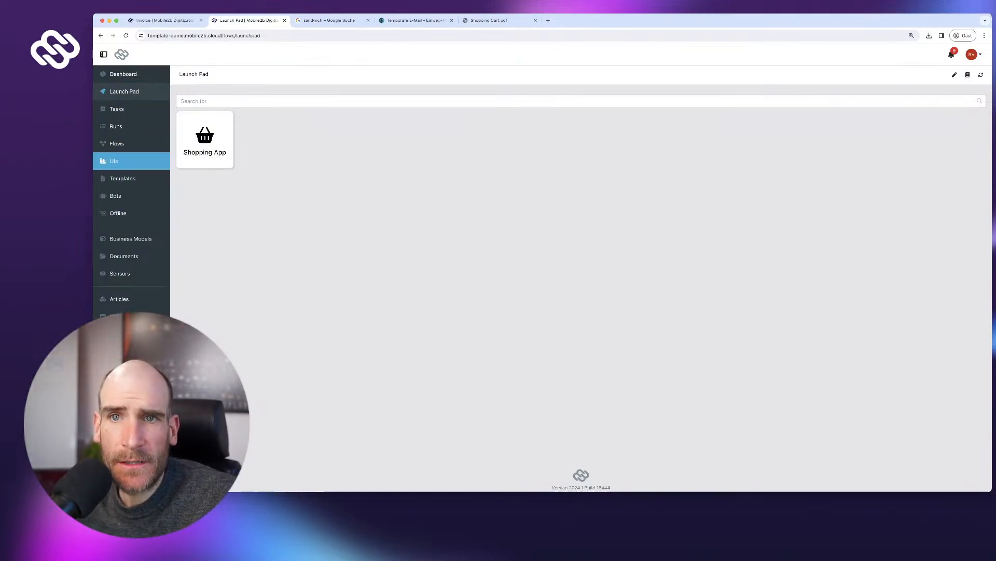
# - Check the Invoice template's Date paragraph, then open the Shopping Cart UI in the designer
pyautogui.click(122, 178)
pyautogui.click(208, 158)
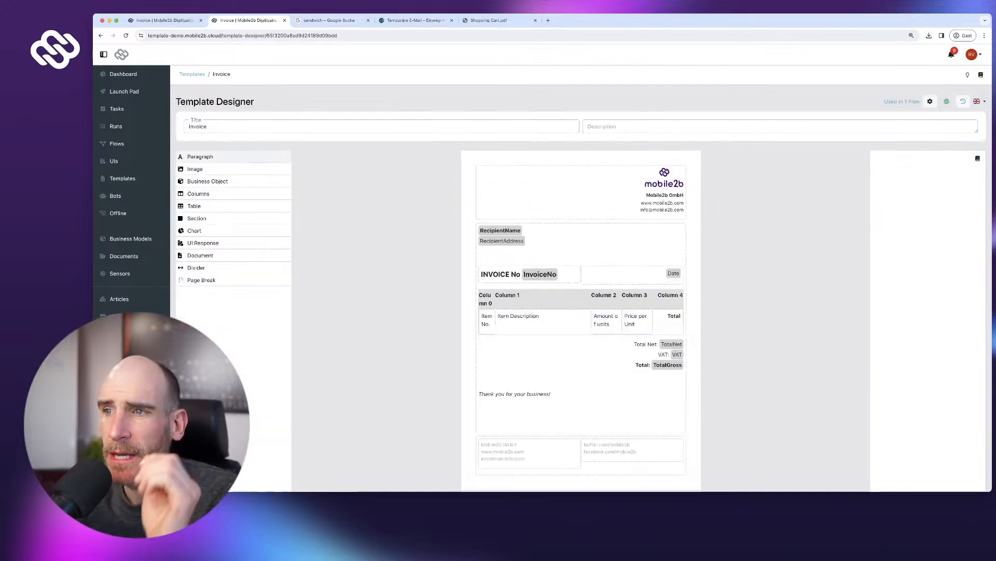
pyautogui.scroll(-2, 581, 275)
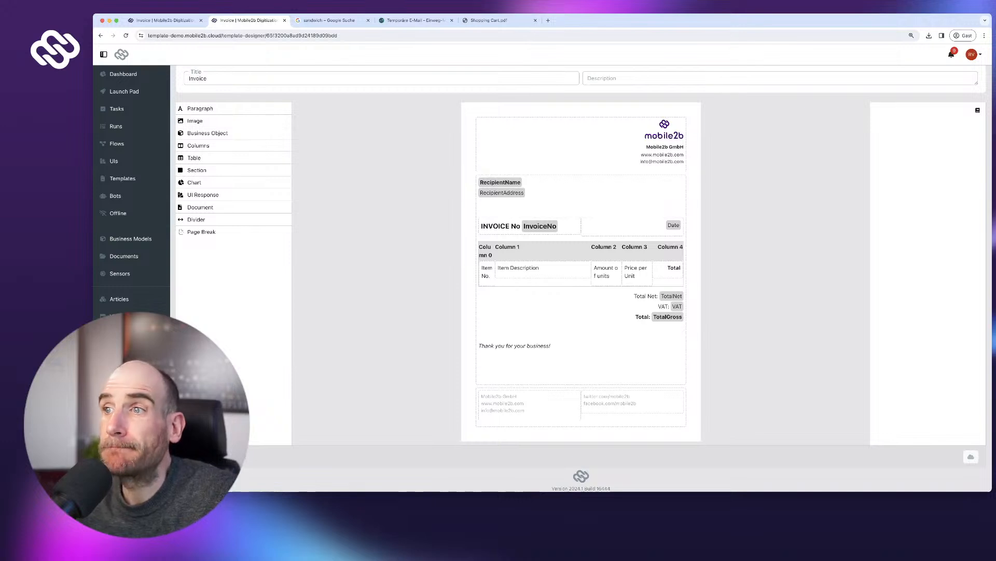
pyautogui.click(673, 225)
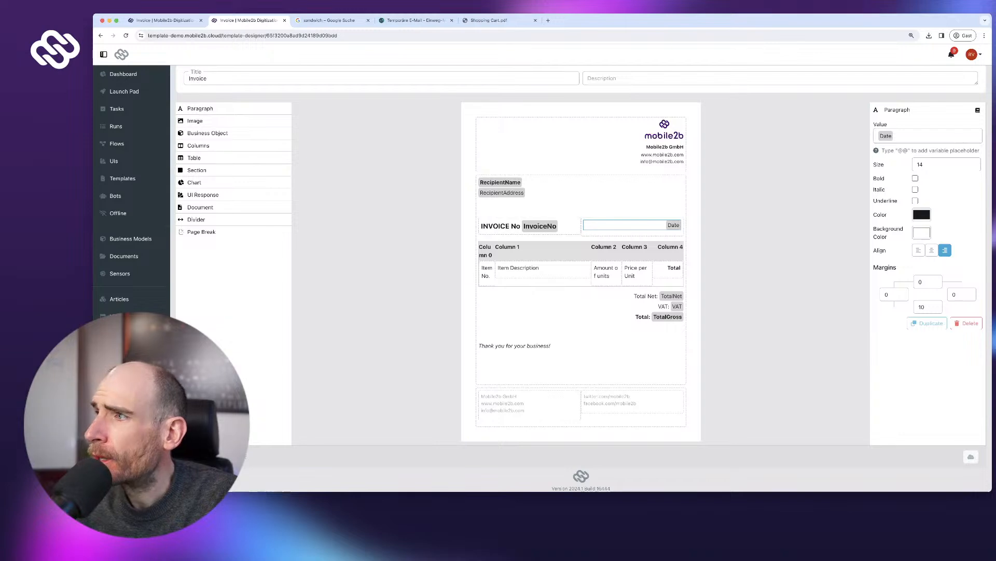
pyautogui.scroll(-1, 581, 278)
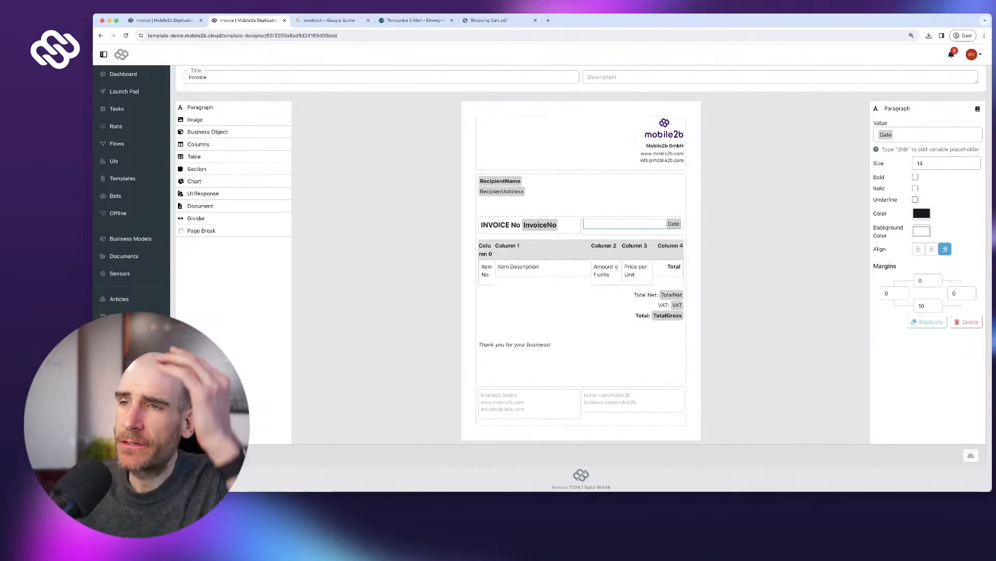
pyautogui.scroll(1, 581, 278)
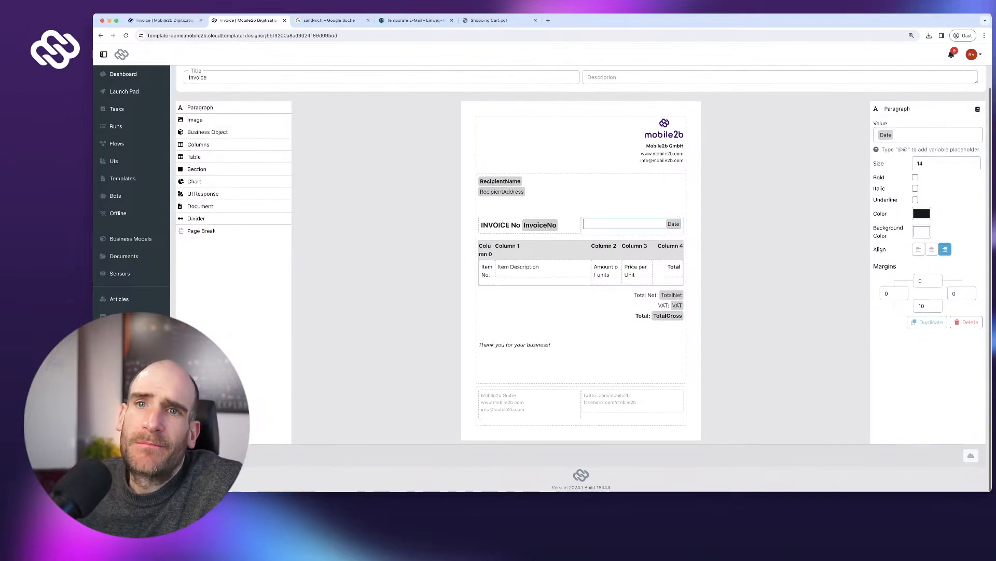
pyautogui.click(114, 161)
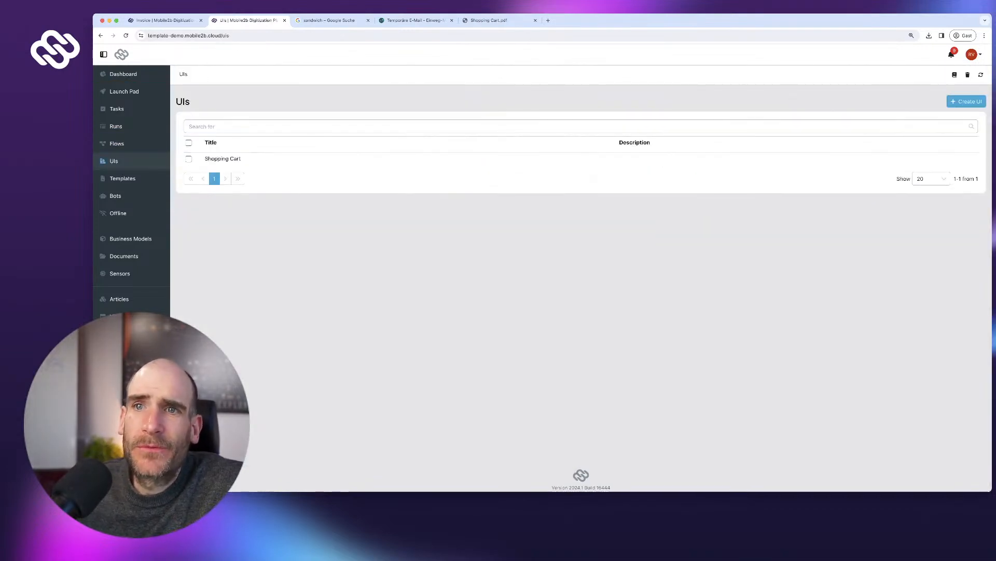
pyautogui.click(223, 160)
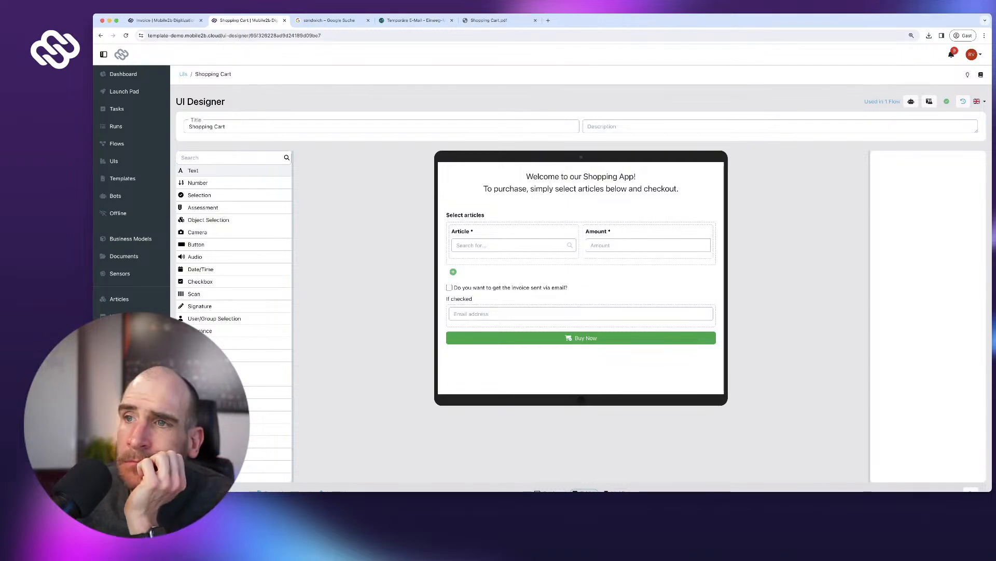
# - Add a multi-line text field labelled 'Name and address' above Select articles
pyautogui.scroll(-1, 234, 260)
pyautogui.moveTo(193, 170); pyautogui.dragTo(580, 218)
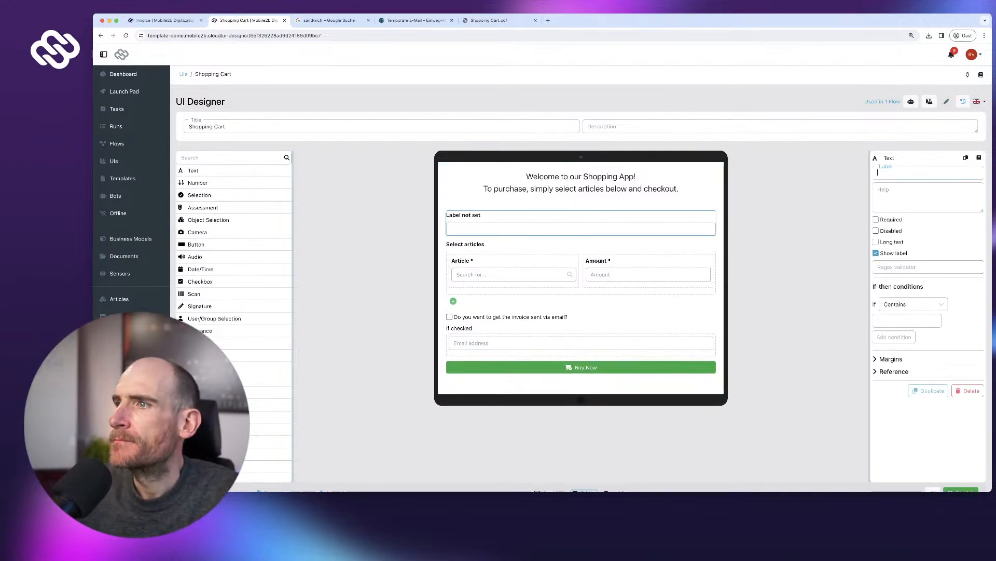
pyautogui.click(876, 242)
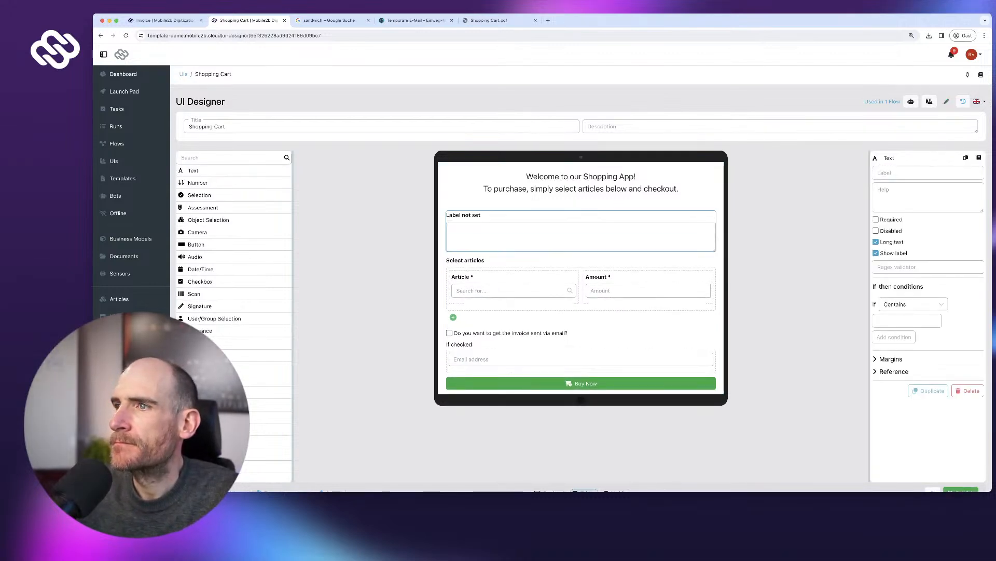
pyautogui.click(876, 253)
pyautogui.click(927, 197)
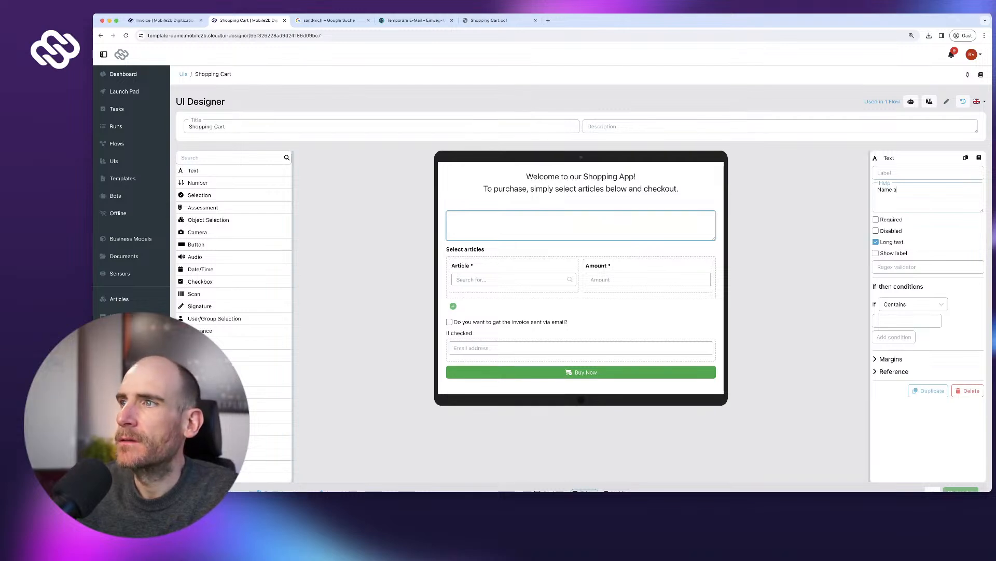
pyautogui.press('super+a')
pyautogui.press('super+x')
pyautogui.hotkey('shift', 'Tab')
pyautogui.press('super+v')
pyautogui.write('nd addre')
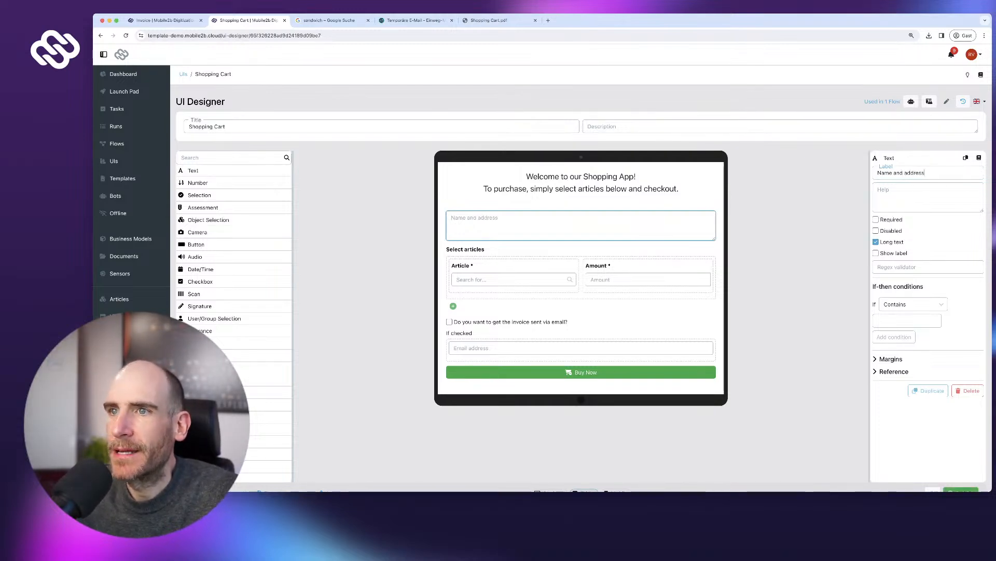
# - Publish the Shopping Cart form and open the Shopping App flow that uses it
pyautogui.scroll(-3, 581, 275)
pyautogui.click(961, 457)
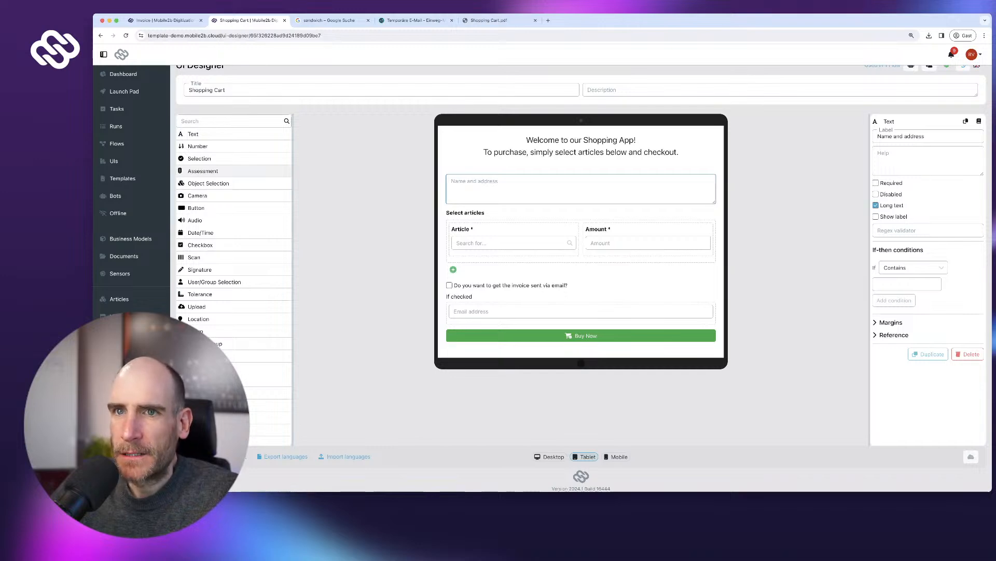
pyautogui.scroll(2, 582, 278)
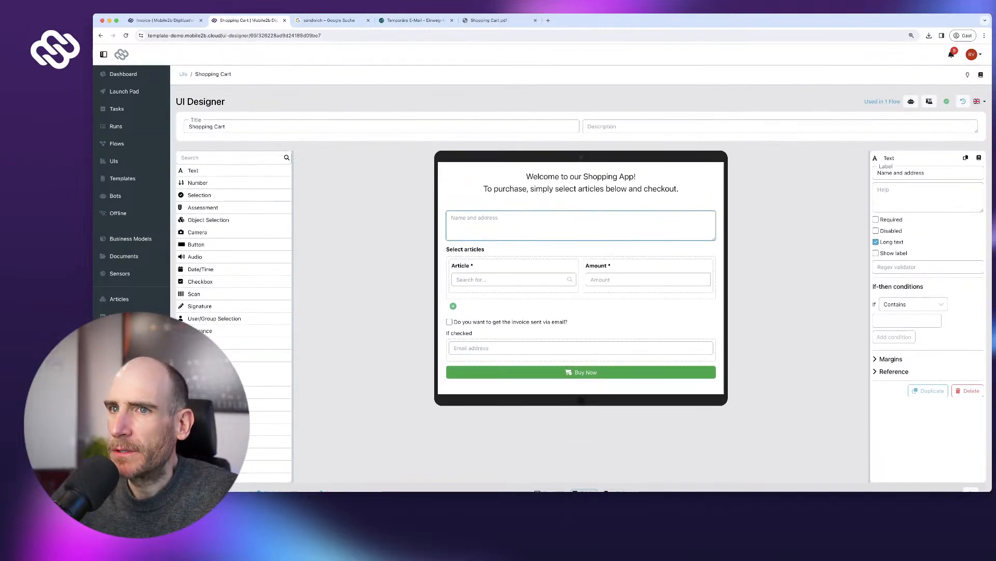
pyautogui.click(882, 101)
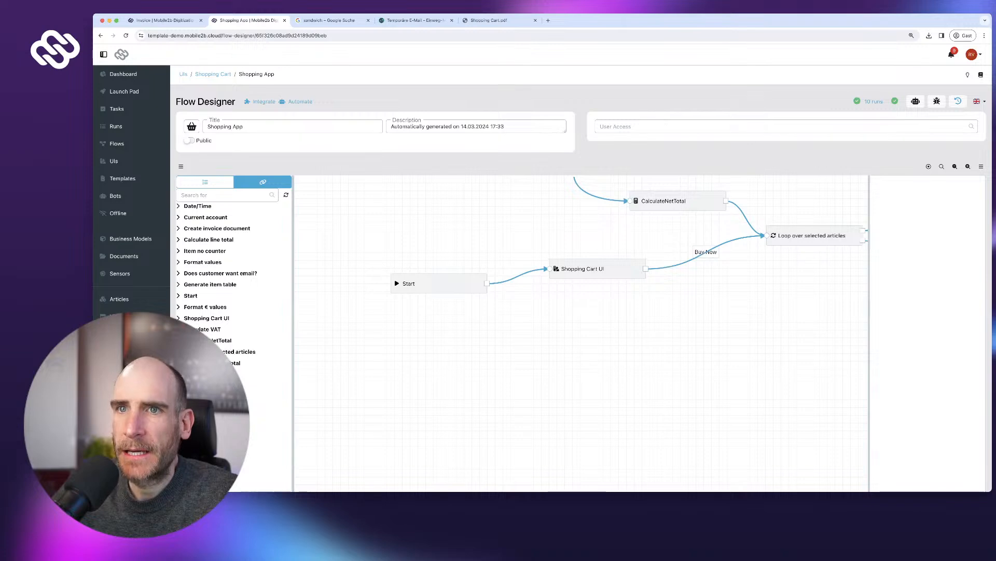
# - Copy the Shopping Cart UI's Name and address reference from the variable list
pyautogui.click(596, 268)
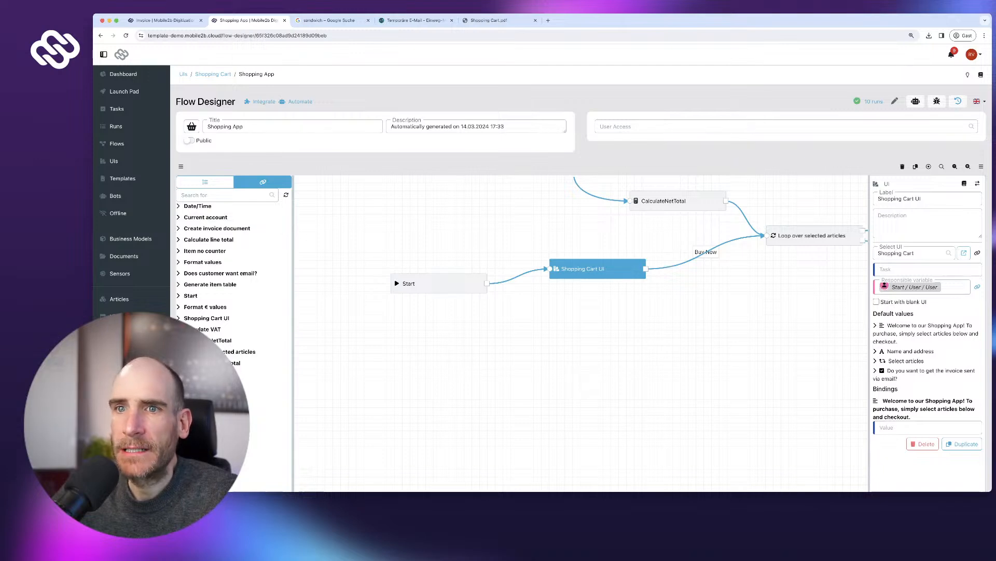
pyautogui.click(206, 318)
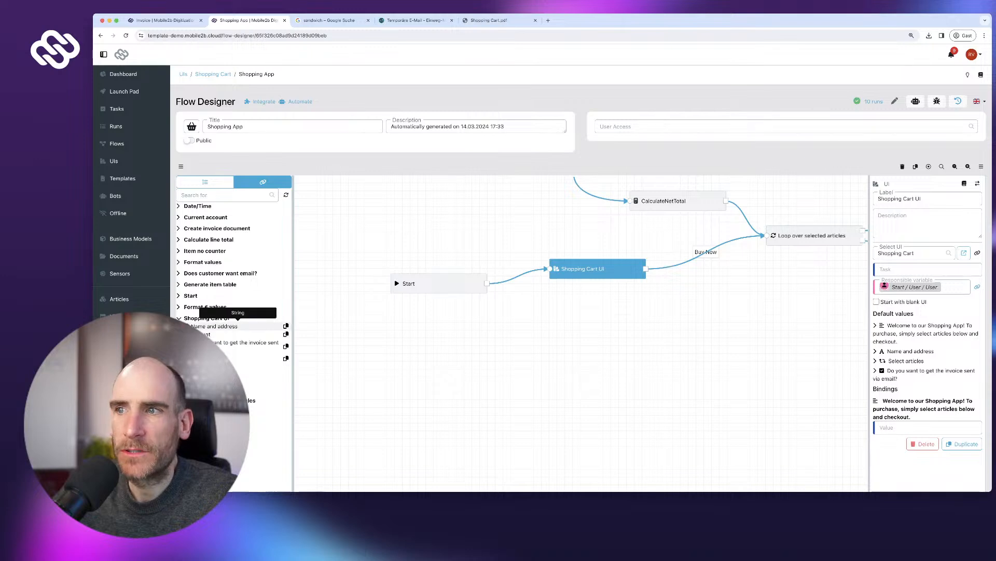
pyautogui.click(286, 326)
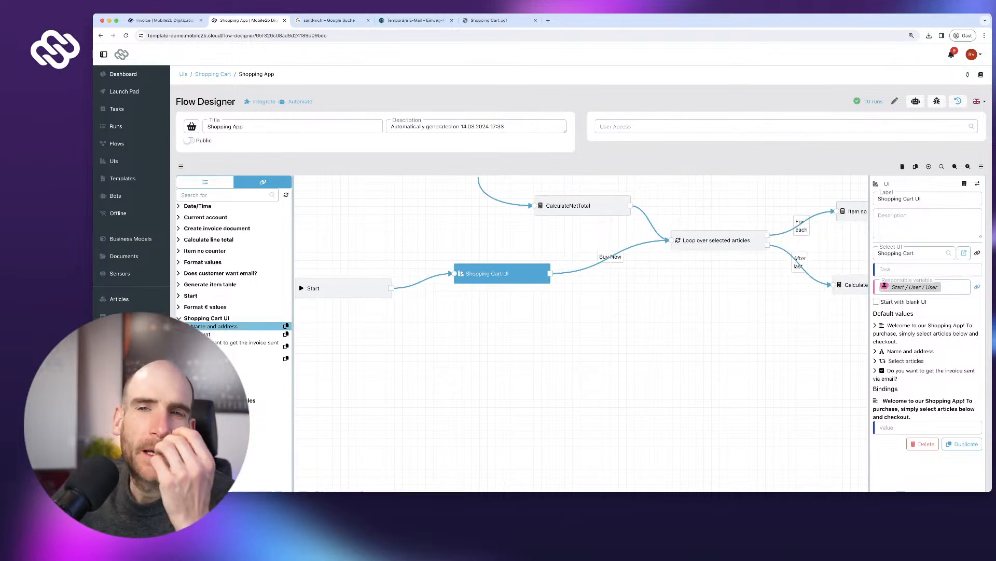
# - Delete the RecipientName paragraph from the Invoice template and return to the flow
pyautogui.hotkey('ctrl', 'shift', 'Tab')
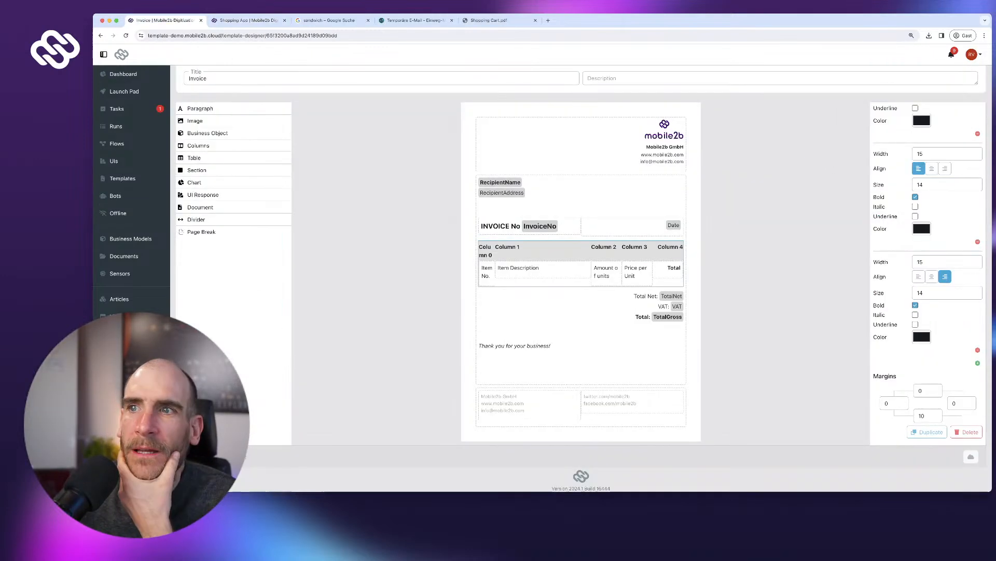
pyautogui.click(500, 187)
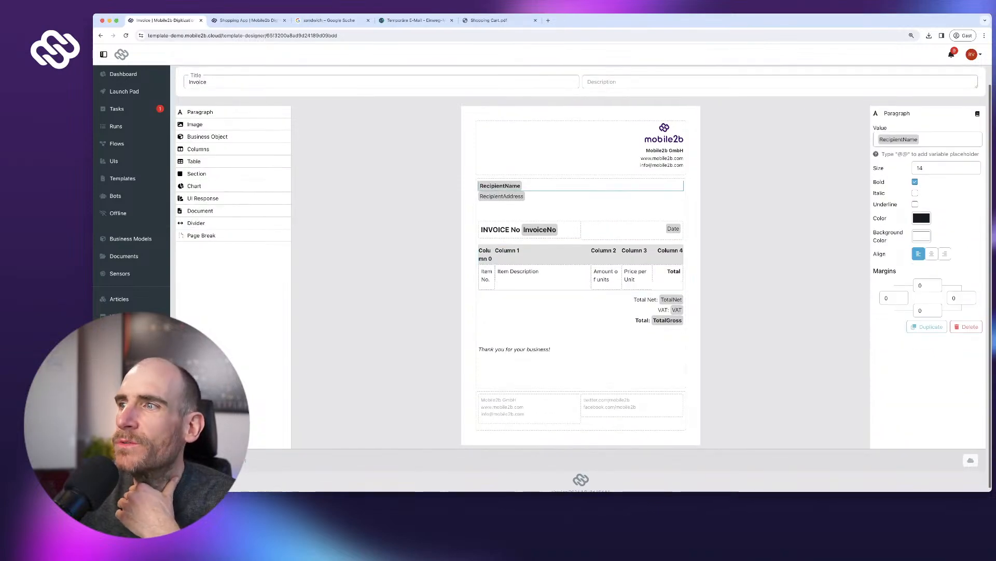
pyautogui.scroll(-1, 580, 278)
pyautogui.click(967, 324)
pyautogui.click(617, 293)
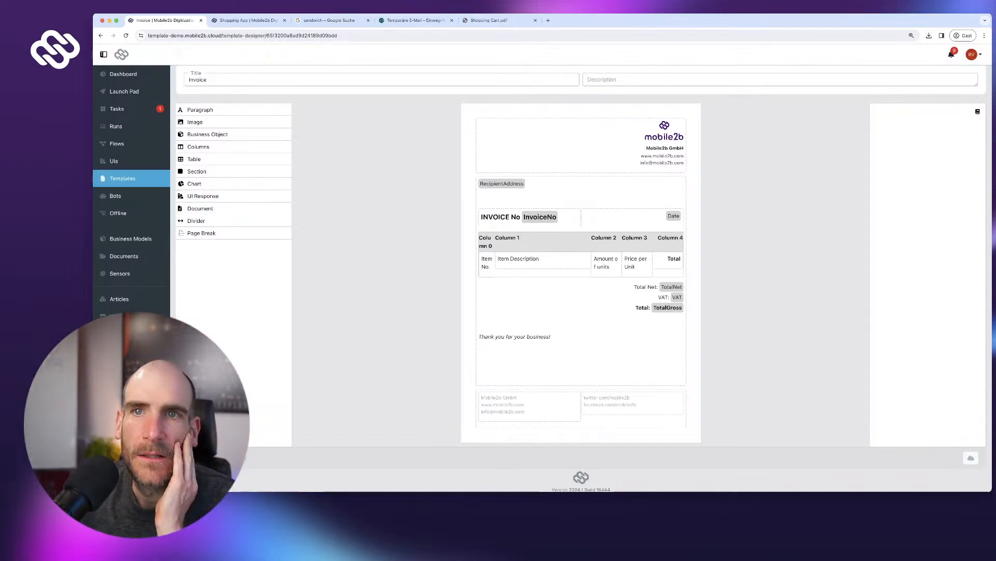
pyautogui.hotkey('ctrl', 'Tab')
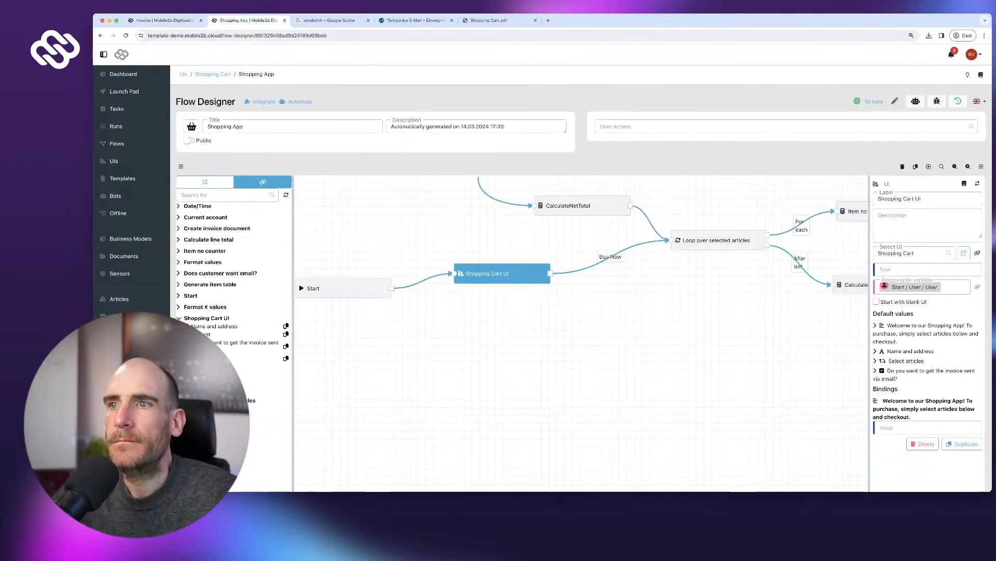
# - Review the calculation formulas and tidy the positions of the flow's steps
pyautogui.moveTo(576, 322); pyautogui.dragTo(502, 396)
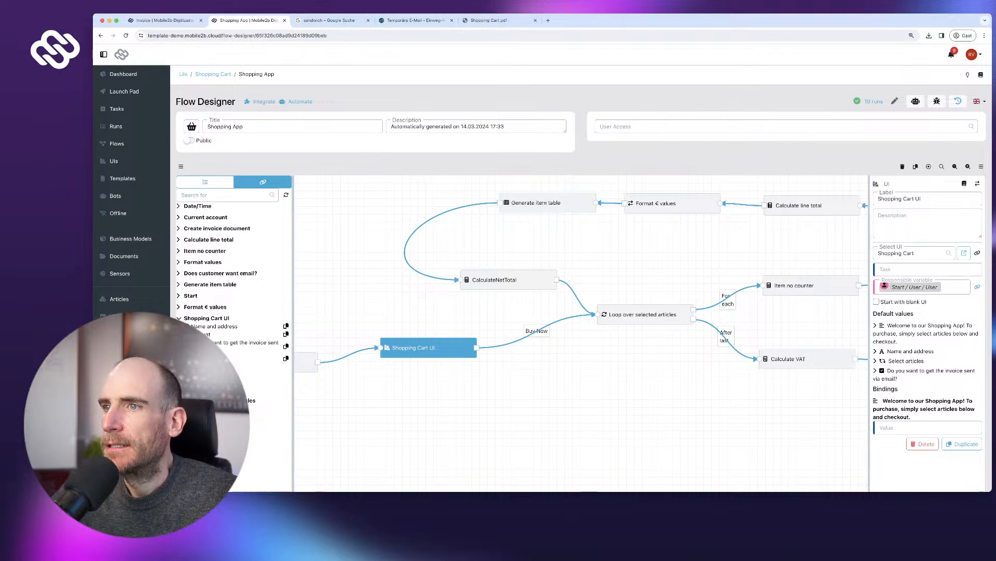
pyautogui.click(644, 314)
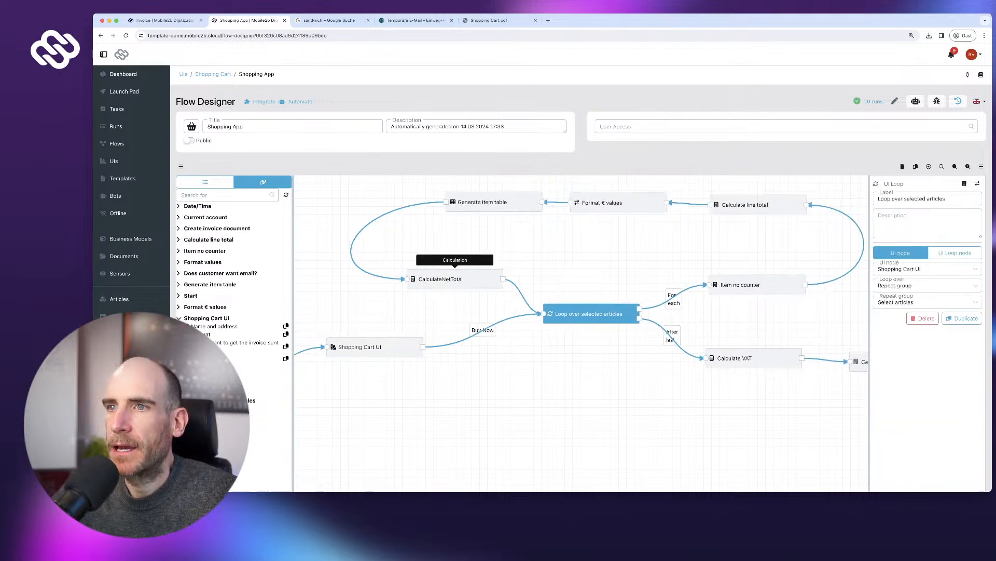
pyautogui.moveTo(441, 278); pyautogui.dragTo(438, 284)
pyautogui.moveTo(483, 202); pyautogui.dragTo(461, 206)
pyautogui.click(602, 202)
pyautogui.moveTo(602, 202); pyautogui.dragTo(590, 201)
pyautogui.moveTo(745, 204); pyautogui.dragTo(737, 204)
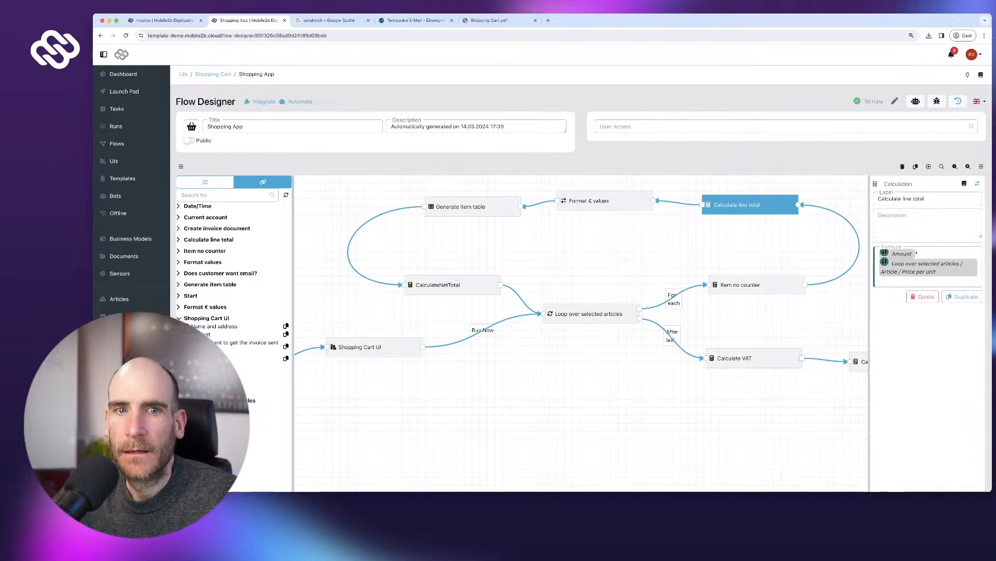
pyautogui.scroll(-1, 582, 278)
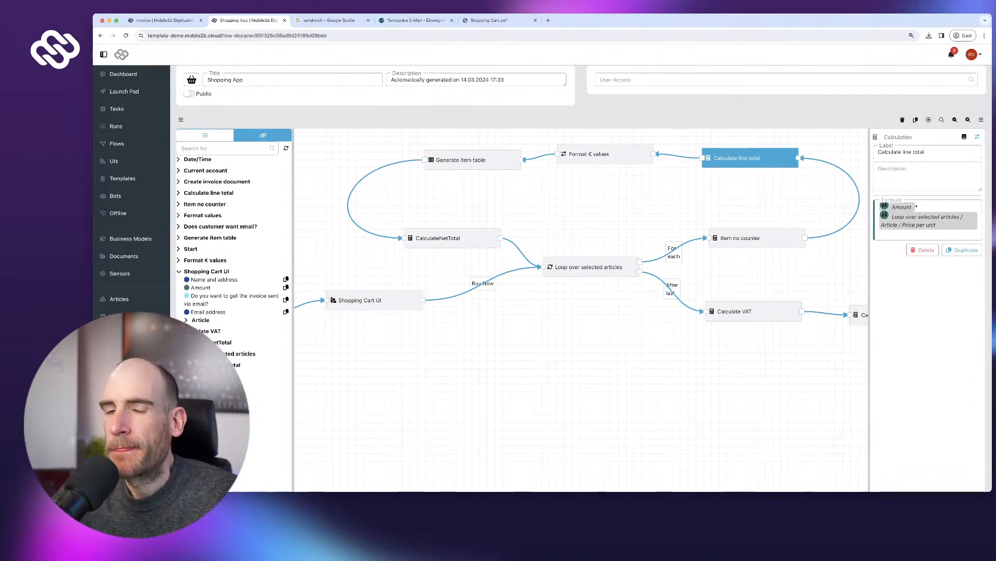
pyautogui.moveTo(748, 312); pyautogui.dragTo(756, 313)
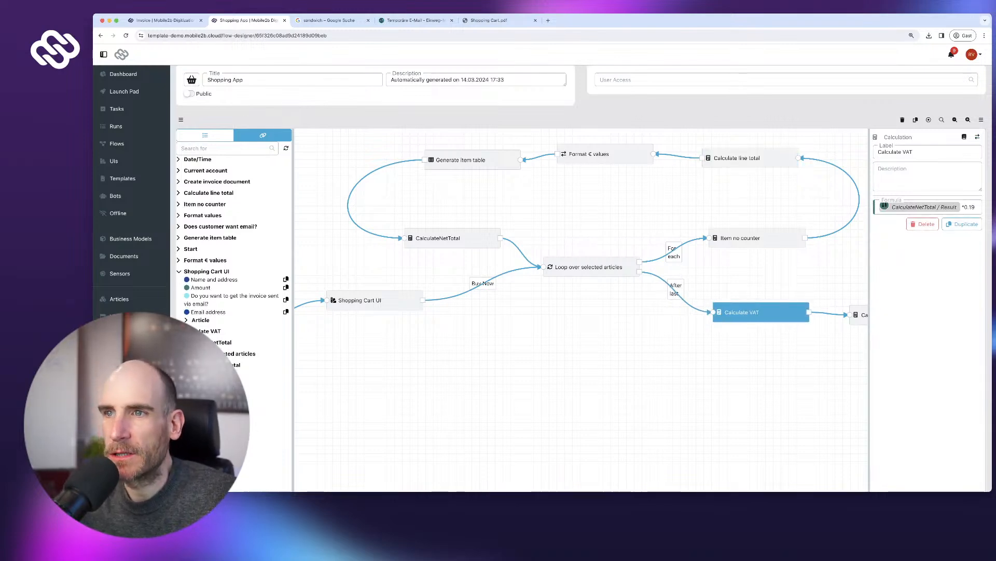
pyautogui.moveTo(449, 238); pyautogui.dragTo(442, 236)
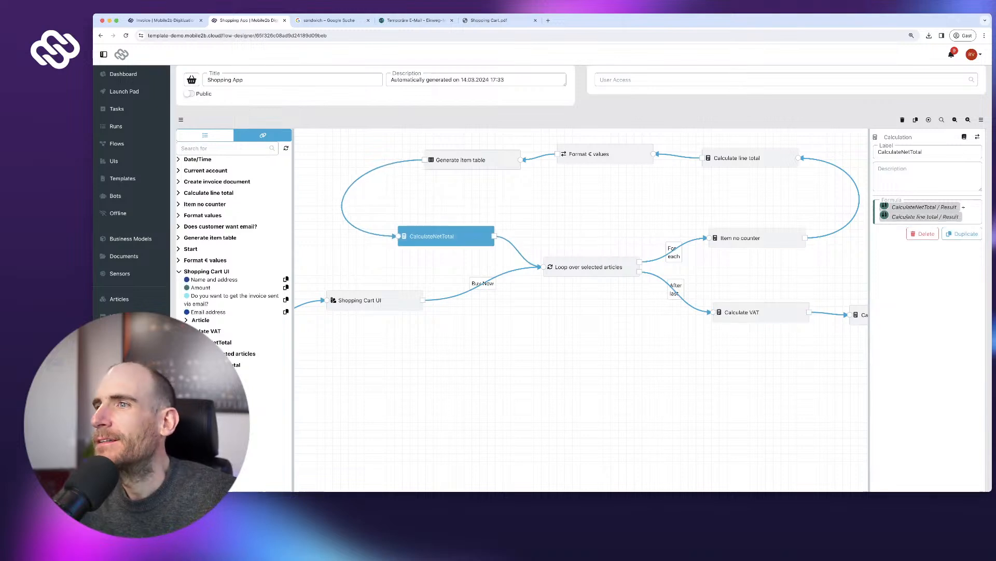
pyautogui.scroll(-2, 622, 358)
pyautogui.moveTo(623, 358); pyautogui.dragTo(483, 339)
pyautogui.click(694, 290)
pyautogui.moveTo(694, 332); pyautogui.dragTo(616, 334)
pyautogui.moveTo(725, 290); pyautogui.dragTo(729, 292)
# - Replace the invoice's RecipientAddress 'The Internet' with the Name and address reference
pyautogui.click(832, 290)
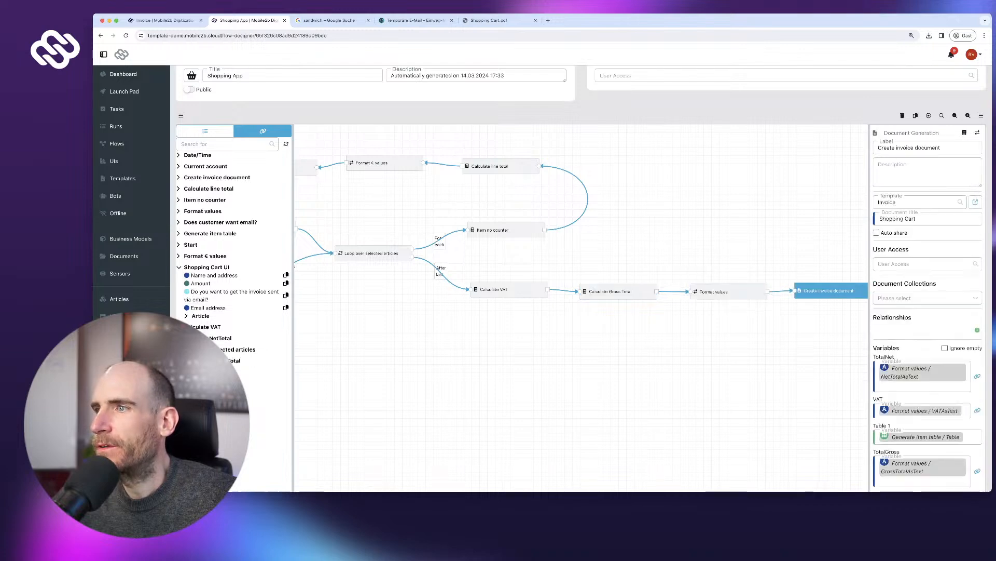
pyautogui.scroll(-1, 922, 363)
pyautogui.click(922, 369)
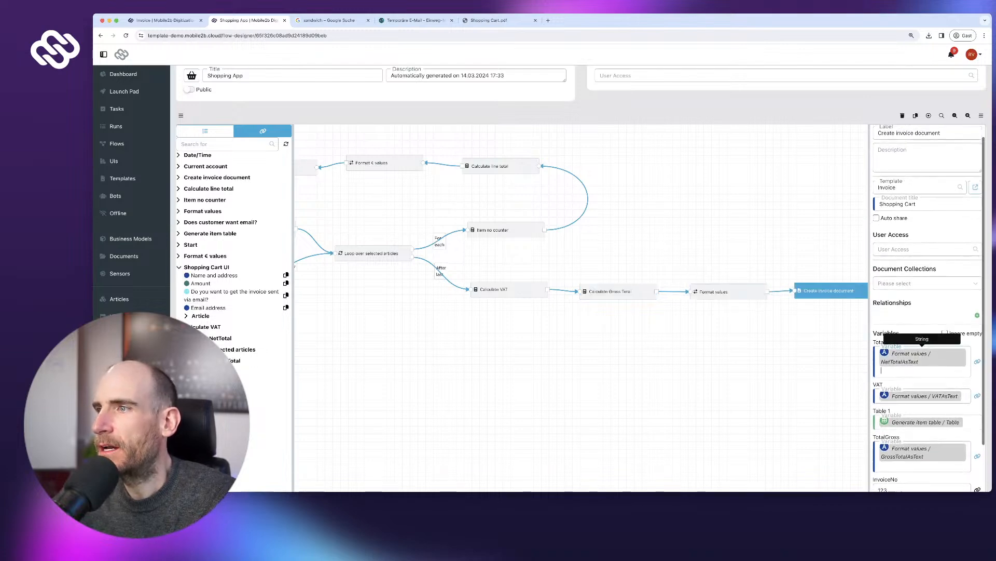
pyautogui.scroll(-5, 922, 343)
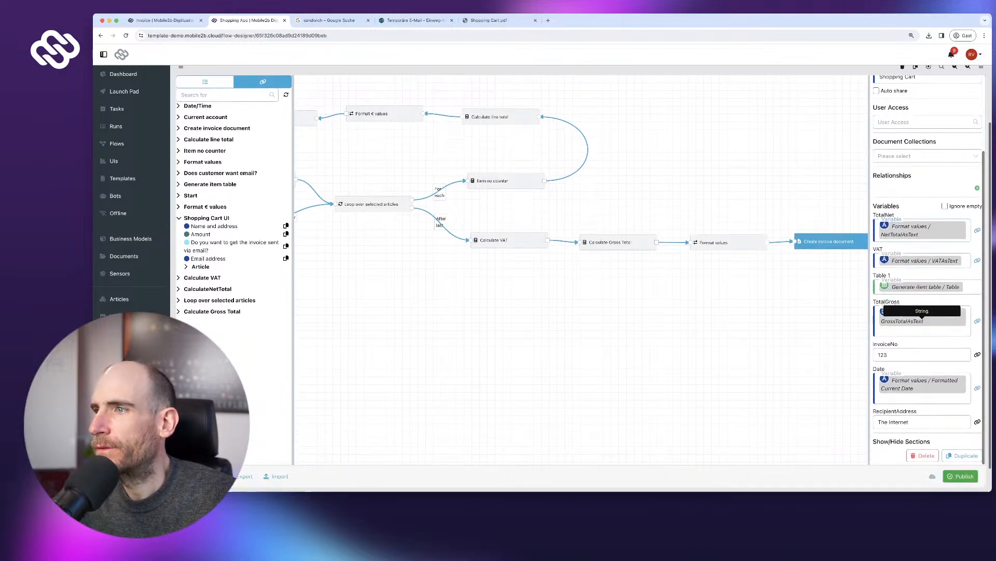
pyautogui.scroll(-1, 922, 324)
pyautogui.tripleClick(894, 393)
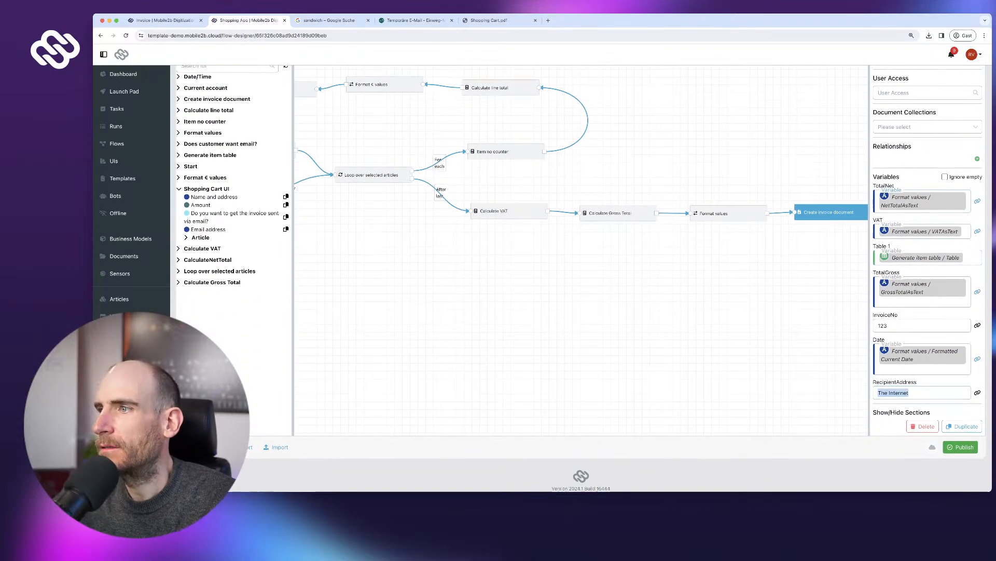
pyautogui.hotkey('ctrl', 'v')
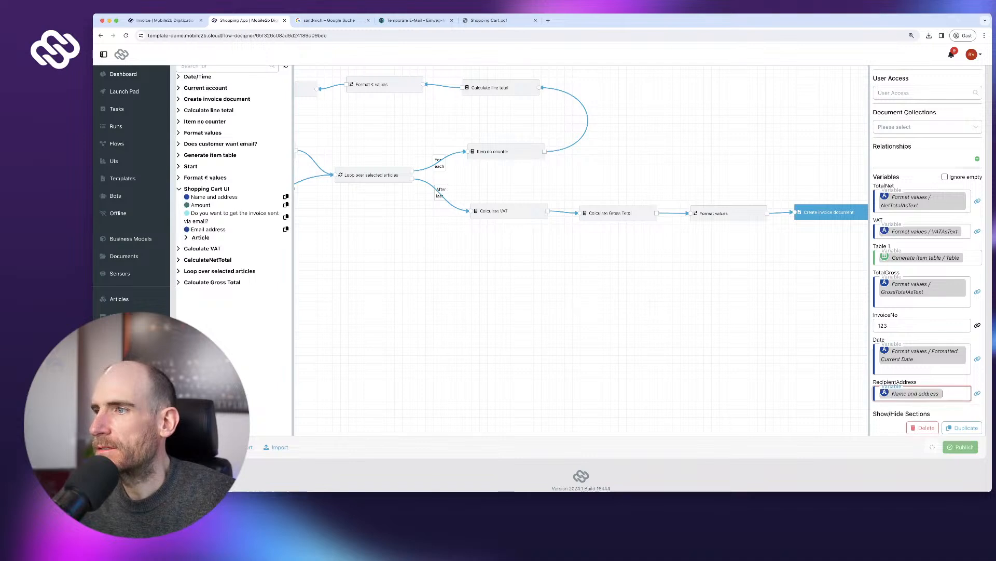
# - Publish the updated Shopping App flow without testing it
pyautogui.click(960, 447)
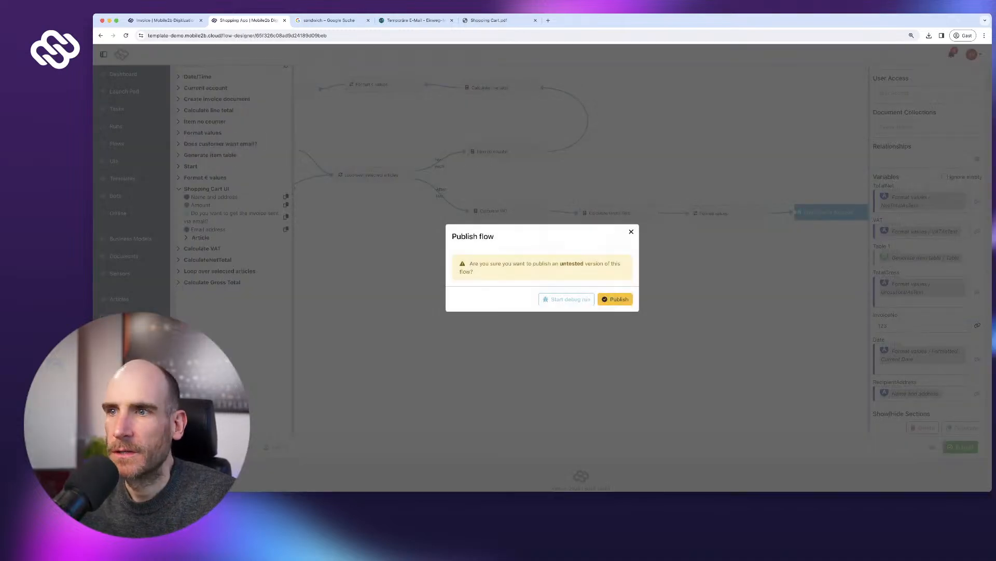
pyautogui.click(615, 299)
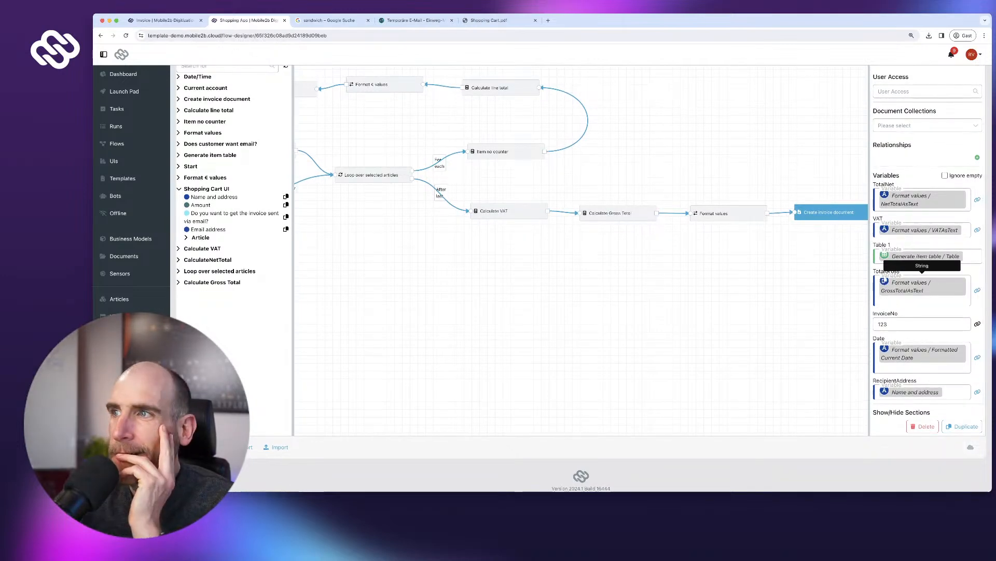
pyautogui.scroll(2, 923, 256)
pyautogui.scroll(1, 923, 256)
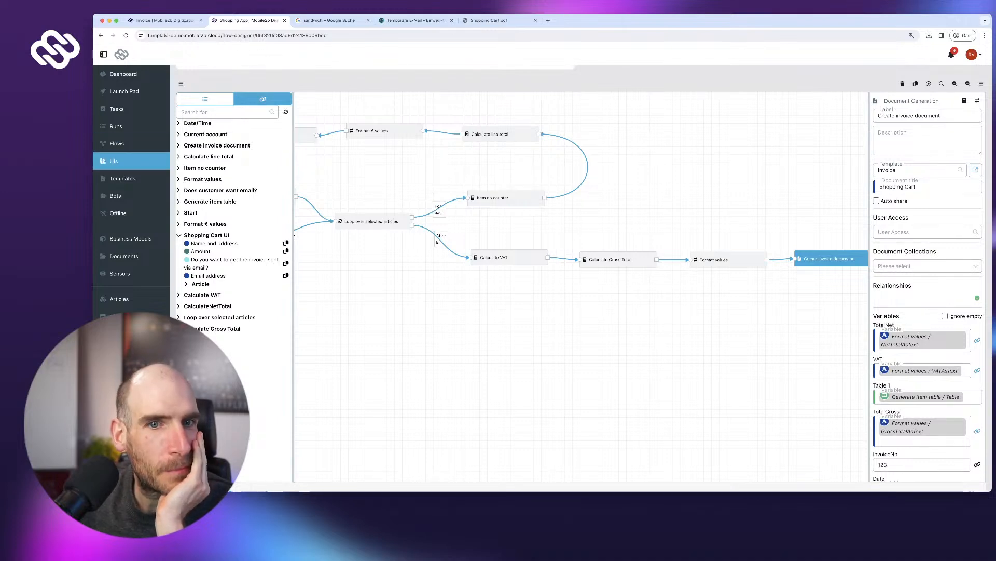
# - Start a Shopping App run from the Launch Pad and enter the customer's name and address
pyautogui.click(124, 91)
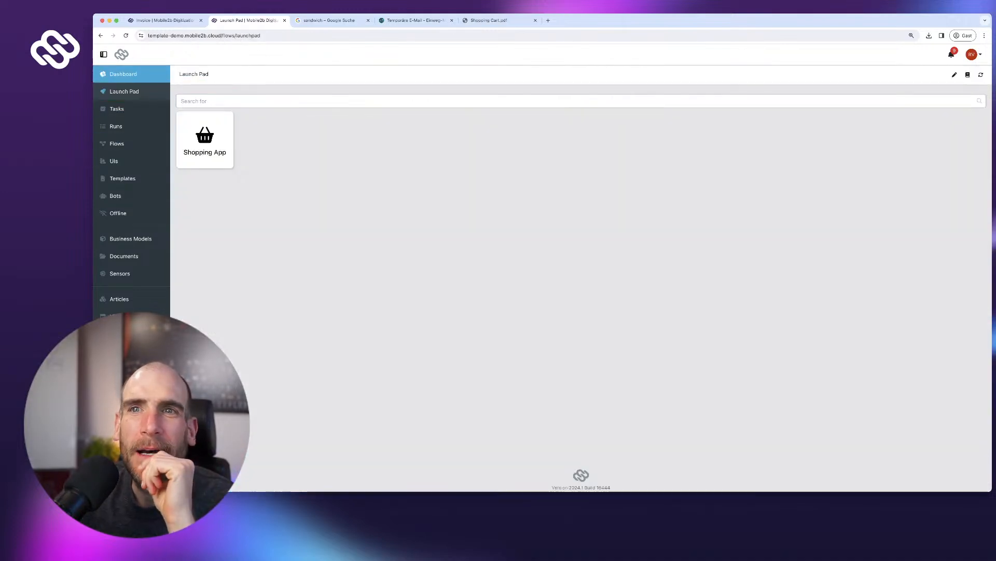
pyautogui.click(205, 139)
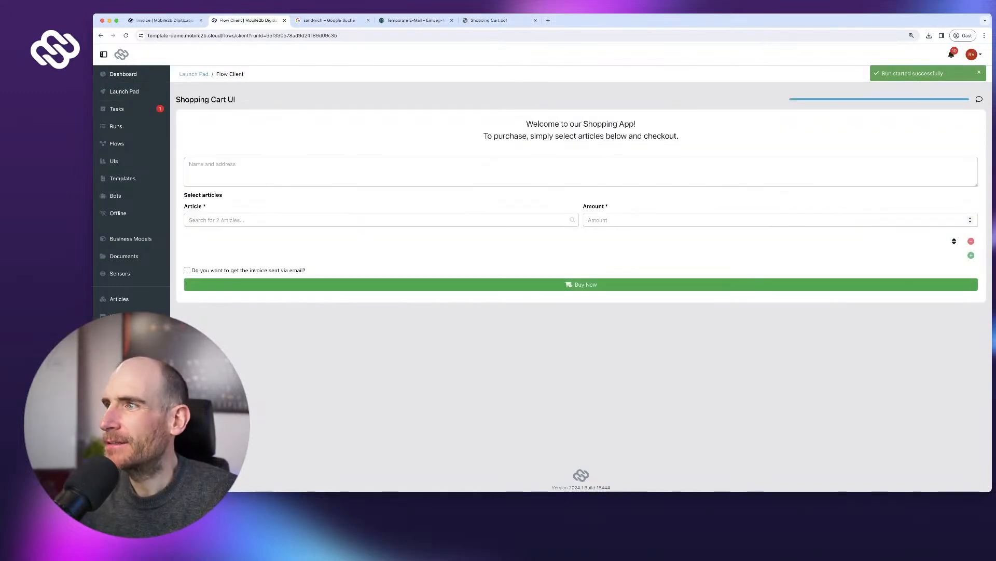
pyautogui.click(259, 220)
pyautogui.click(254, 171)
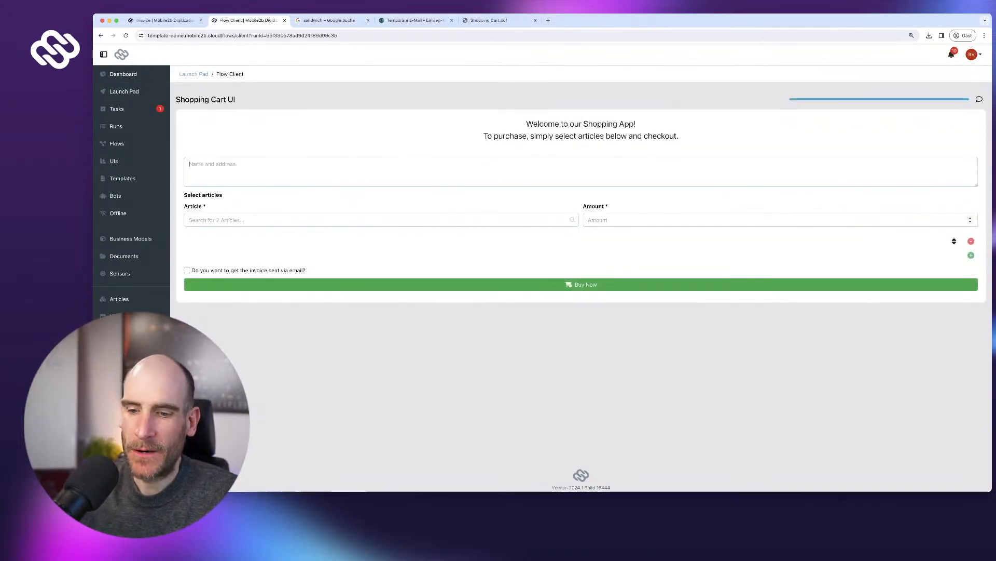
pyautogui.write('r')
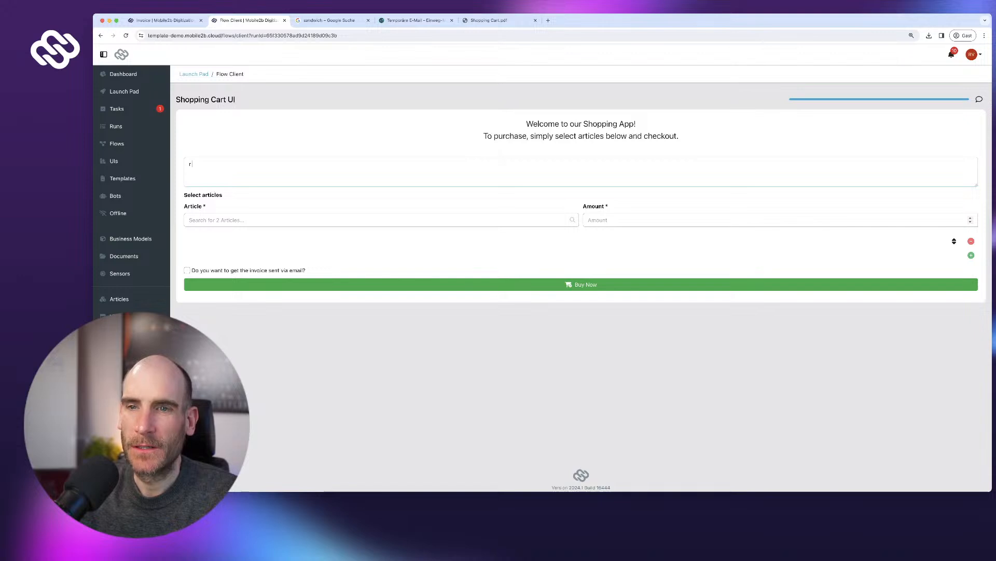
pyautogui.press('BackSpace')
pyautogui.write('Max Mustermann ')
pyautogui.write('12345 Musterstadt')
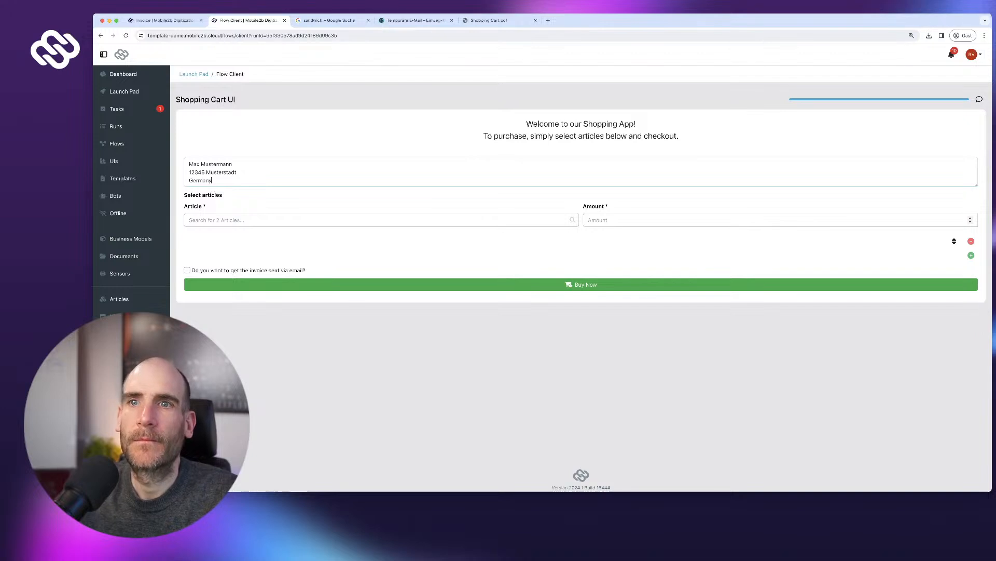
# - Order 1 Coffee large and check the recipient address on the 5,36 € invoice
pyautogui.press('Tab')
pyautogui.press('Return')
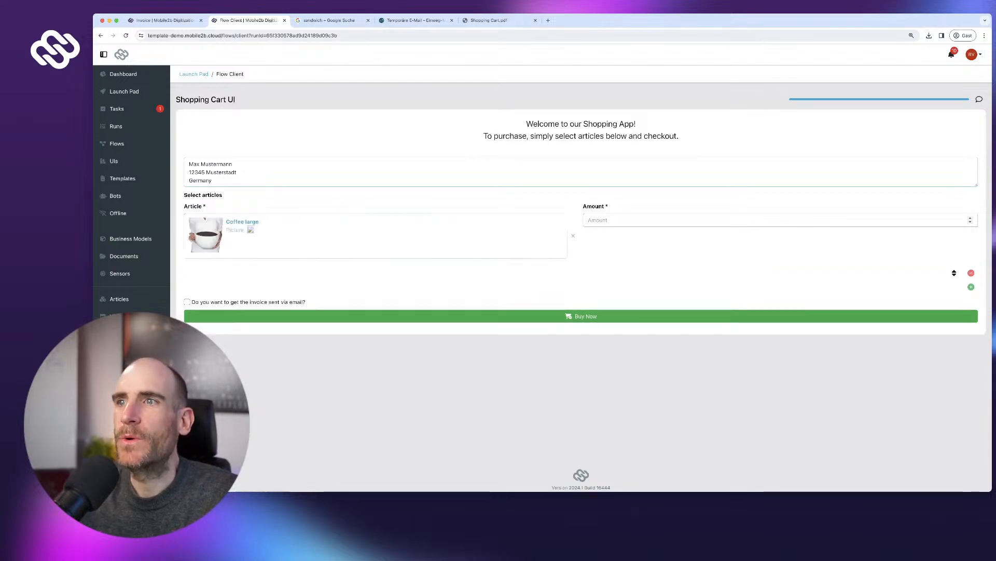
pyautogui.press('Tab')
pyautogui.write('1')
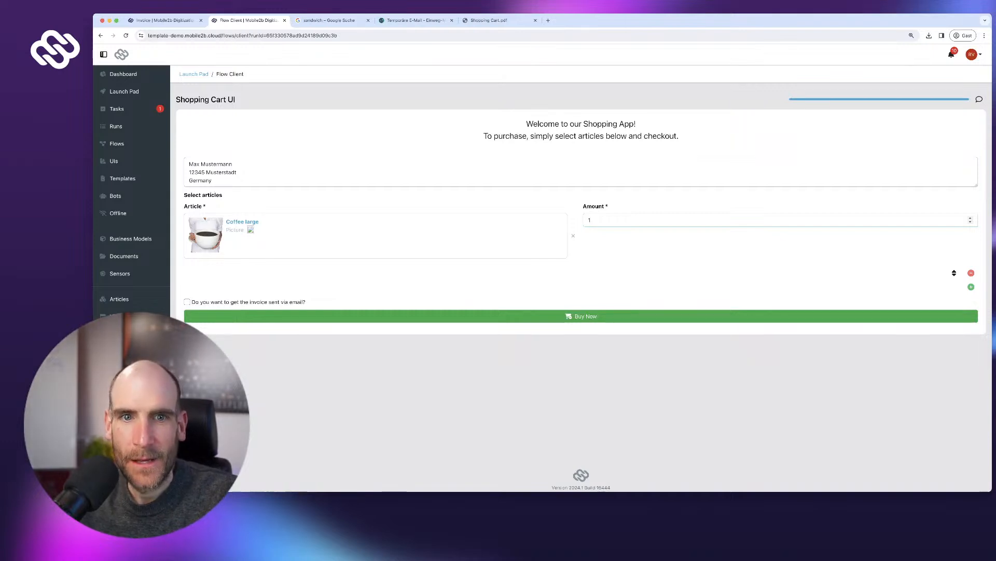
pyautogui.click(581, 316)
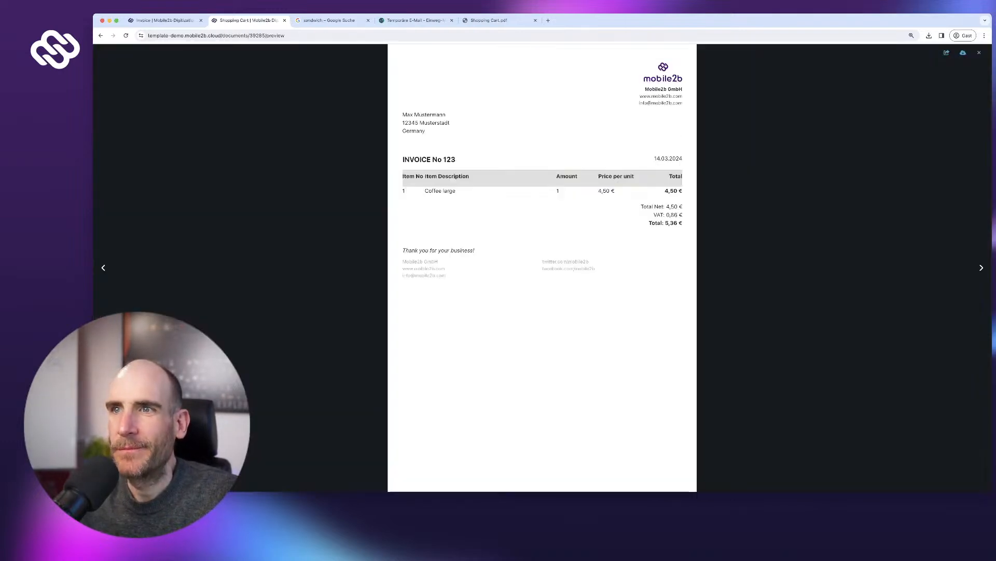
pyautogui.moveTo(404, 98)
pyautogui.mouseDown()
pyautogui.moveTo(409, 123)
pyautogui.moveTo(425, 131)
pyautogui.moveTo(403, 104)
pyautogui.mouseUp()
pyautogui.click(415, 125)
pyautogui.click(410, 117)
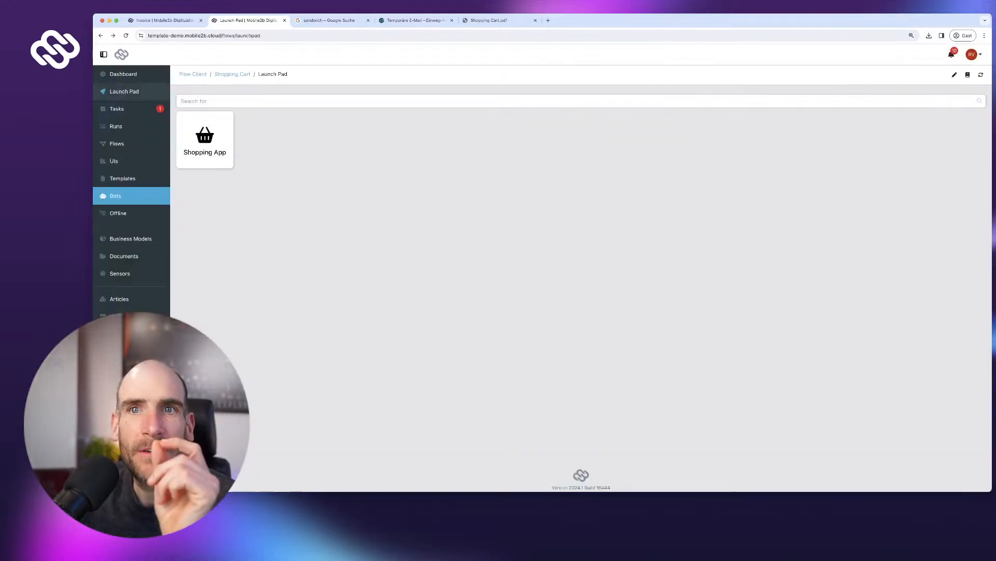
# - Review run 11's flow diagram, which ended via the no-email branch, then go to Templates
pyautogui.click(116, 127)
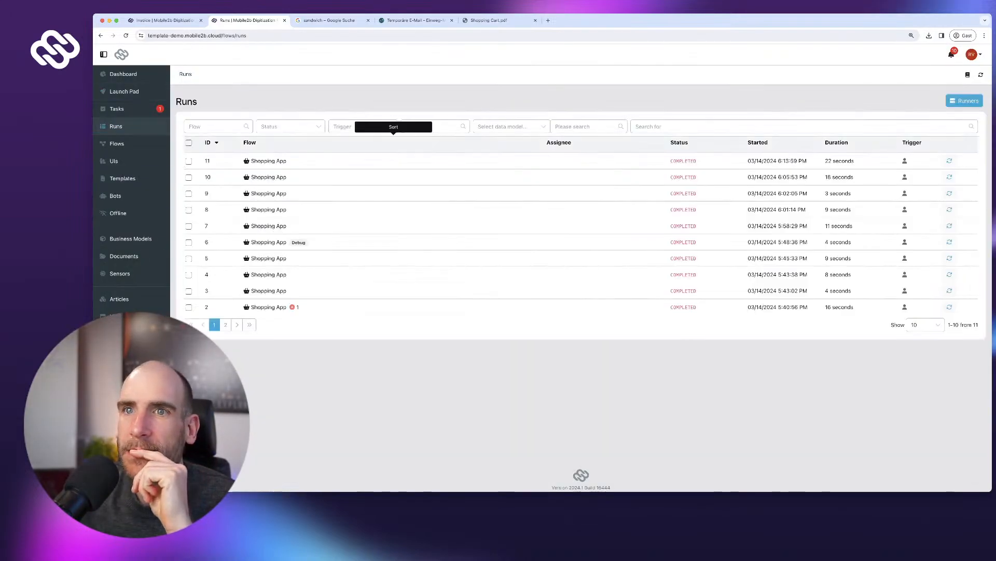
pyautogui.click(275, 161)
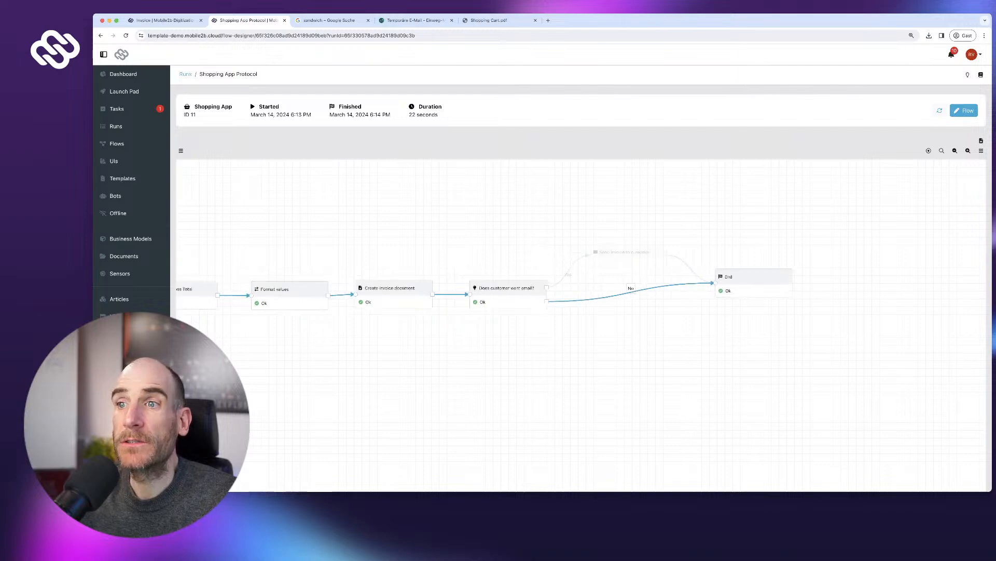
pyautogui.moveTo(439, 243); pyautogui.dragTo(587, 252)
pyautogui.scroll(-5, 587, 252)
pyautogui.scroll(4, 587, 253)
pyautogui.scroll(-6, 587, 252)
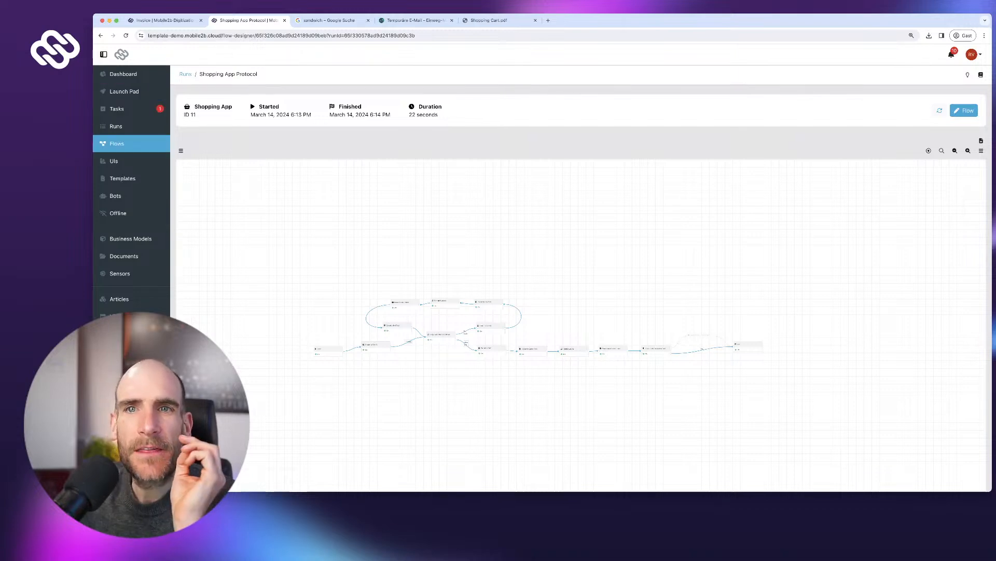
pyautogui.click(123, 178)
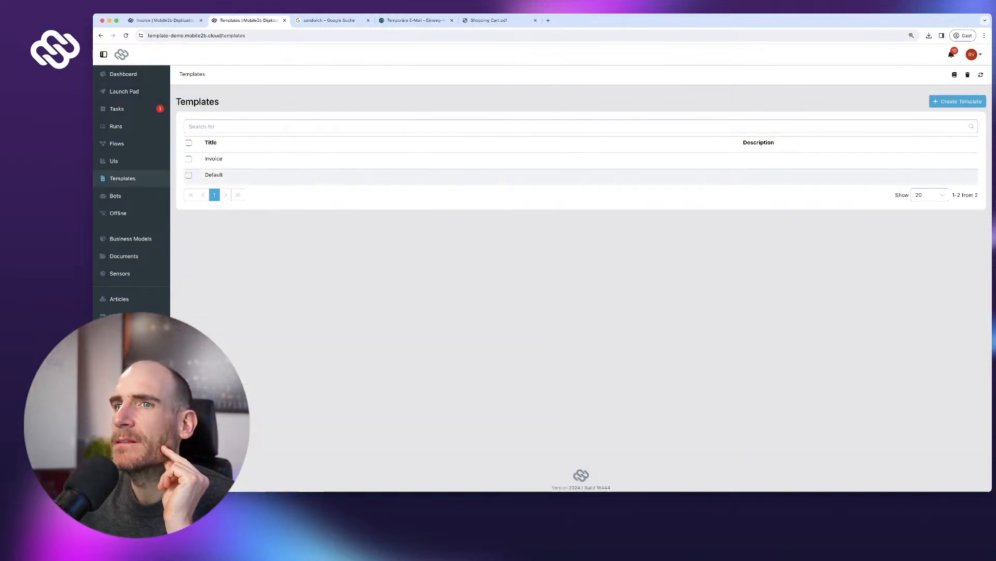
# - Open the Invoice template and select its INVOICE No paragraph (size 18, bold)
pyautogui.click(472, 158)
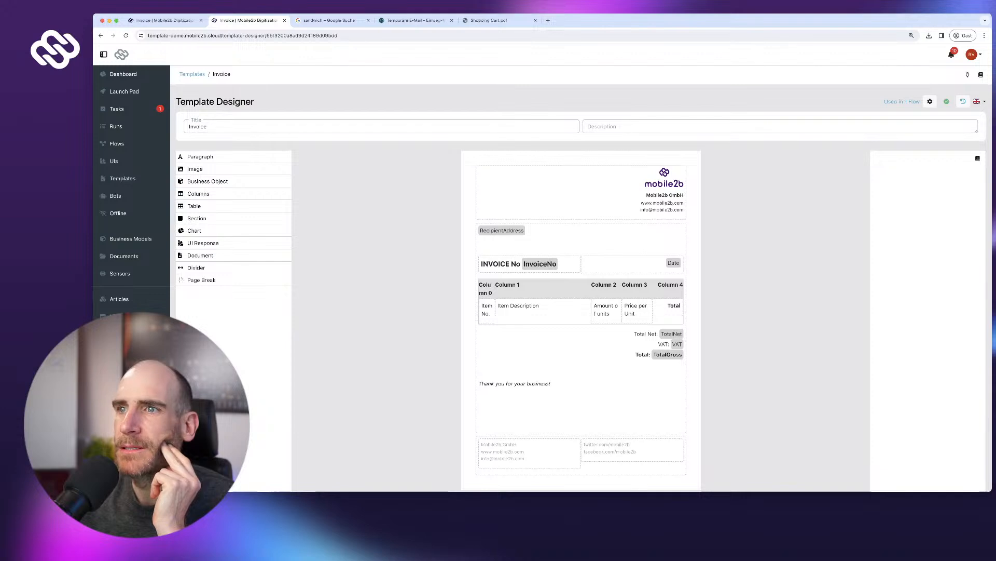
pyautogui.click(540, 264)
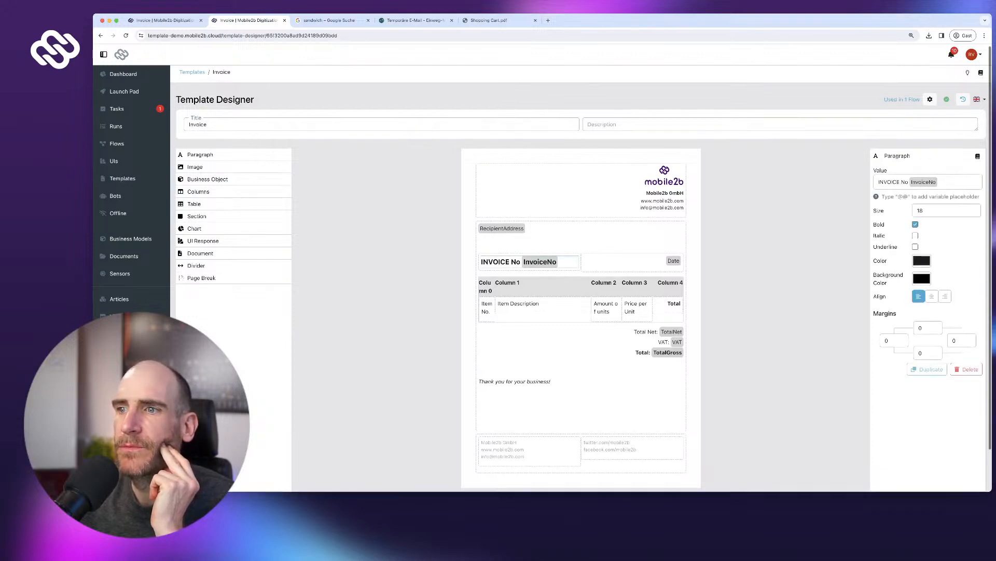
pyautogui.scroll(-2, 581, 278)
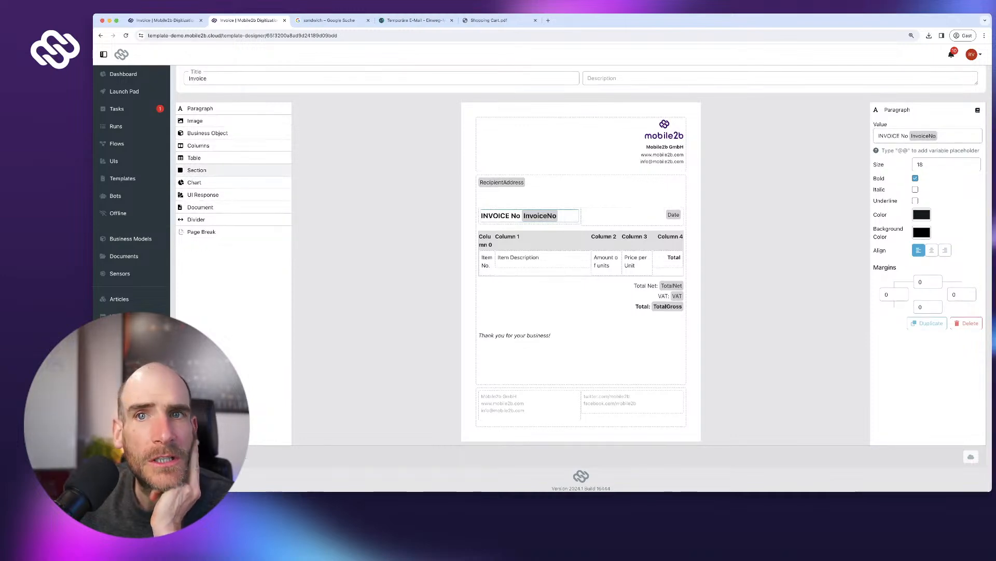
# - Create a new business model named Invoice with plural Invoices
pyautogui.click(116, 108)
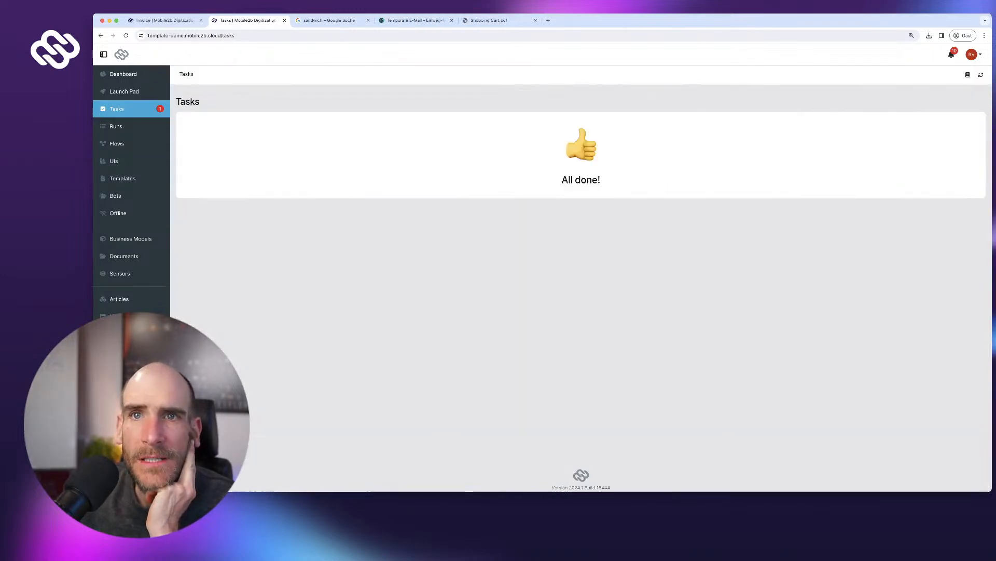
pyautogui.click(126, 35)
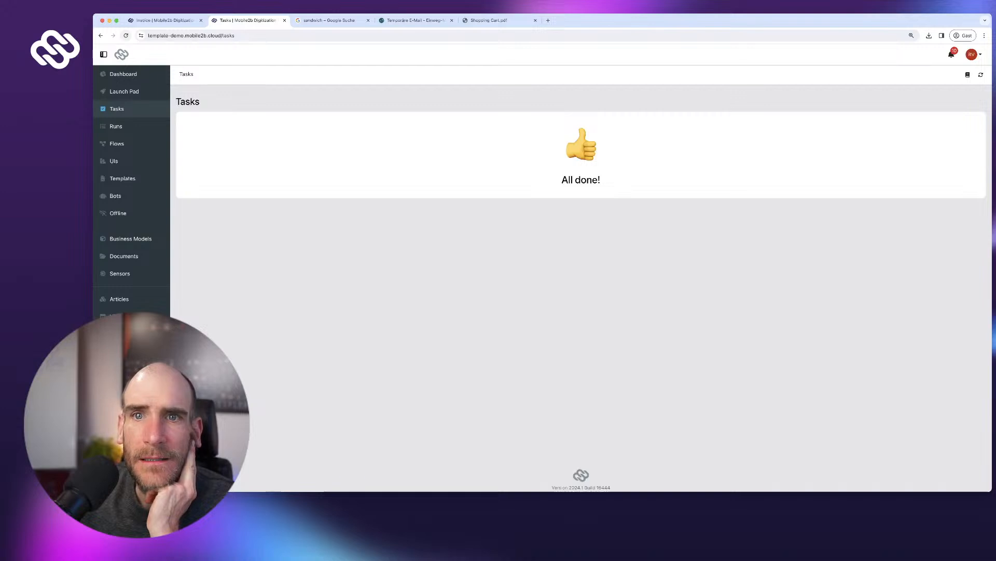
pyautogui.click(130, 238)
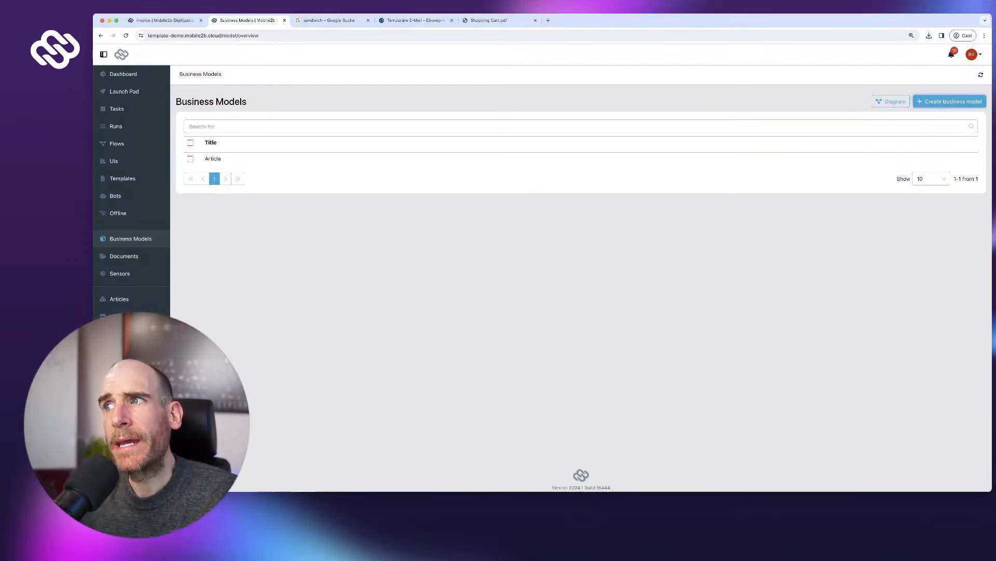
pyautogui.click(950, 101)
pyautogui.press('Escape')
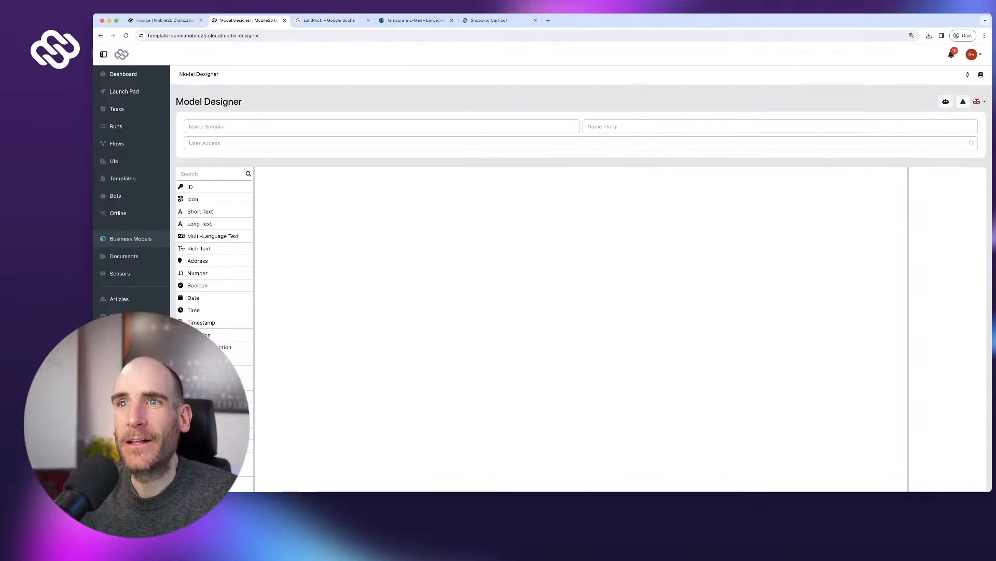
pyautogui.click(381, 127)
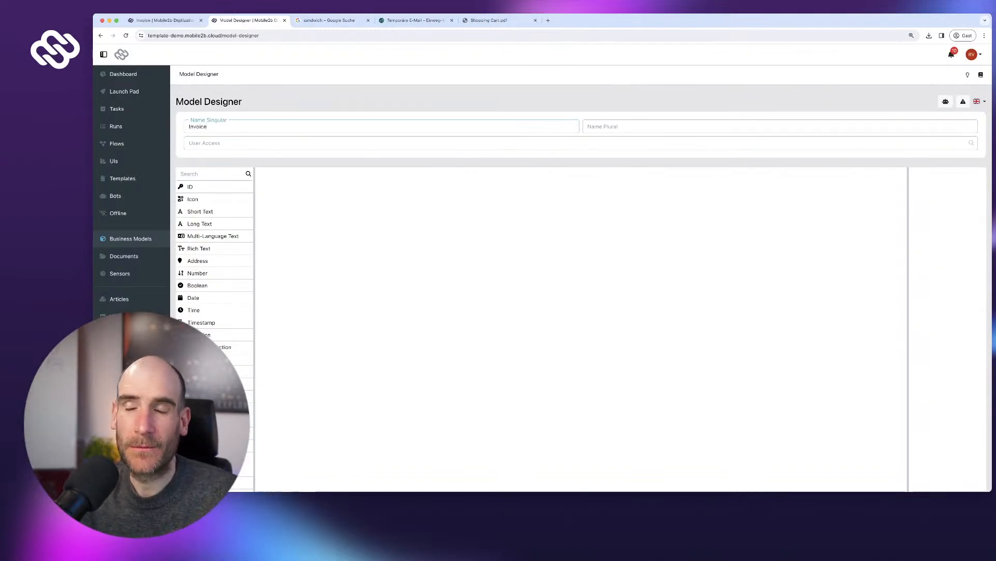
pyautogui.hotkey('ctrl', 'a')
pyautogui.hotkey('ctrl', 'c')
pyautogui.press('Tab')
pyautogui.hotkey('ctrl', 'v')
pyautogui.write('s')
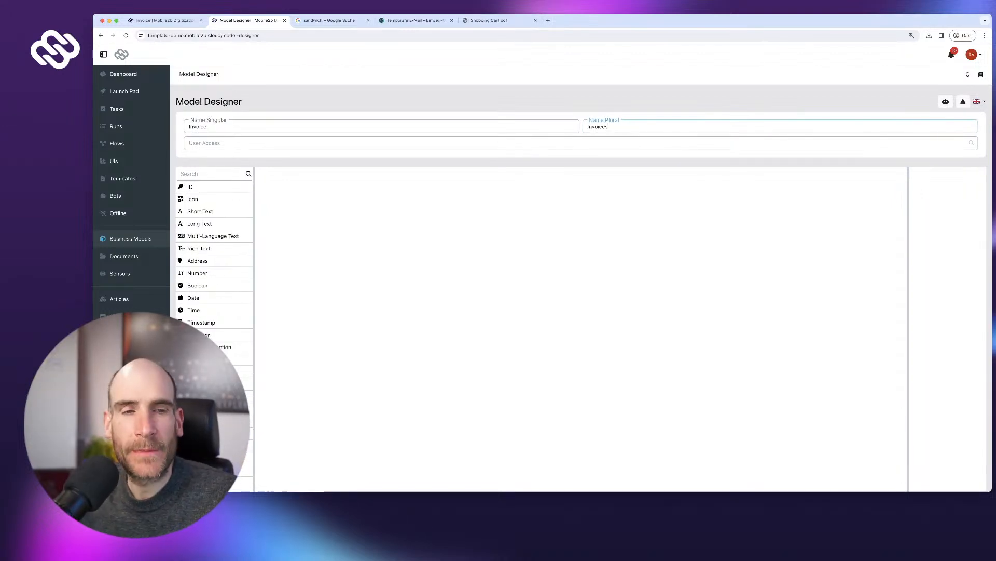
# - Add an ID field labelled No. with automatic numbering
pyautogui.moveTo(203, 187); pyautogui.dragTo(405, 185)
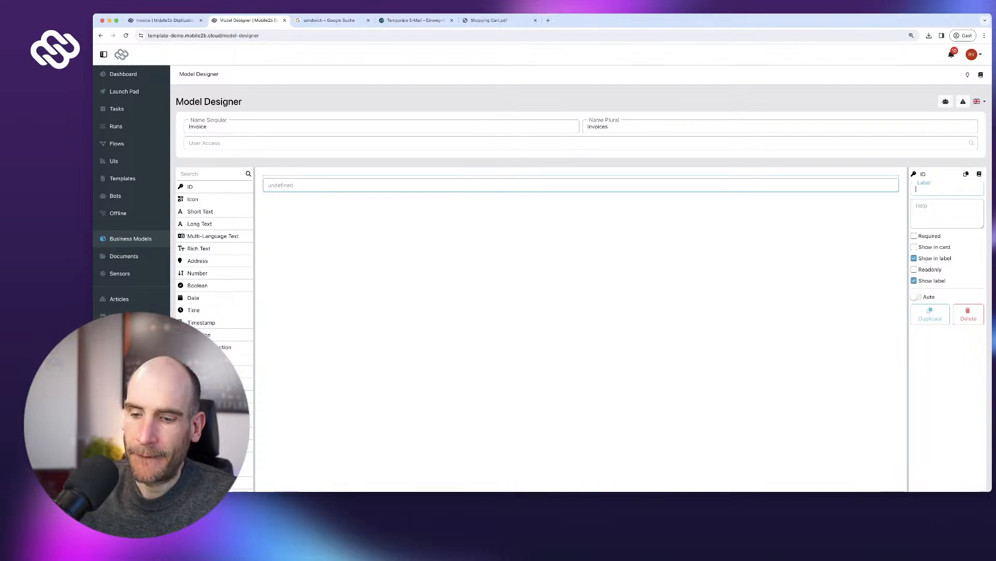
pyautogui.write('N')
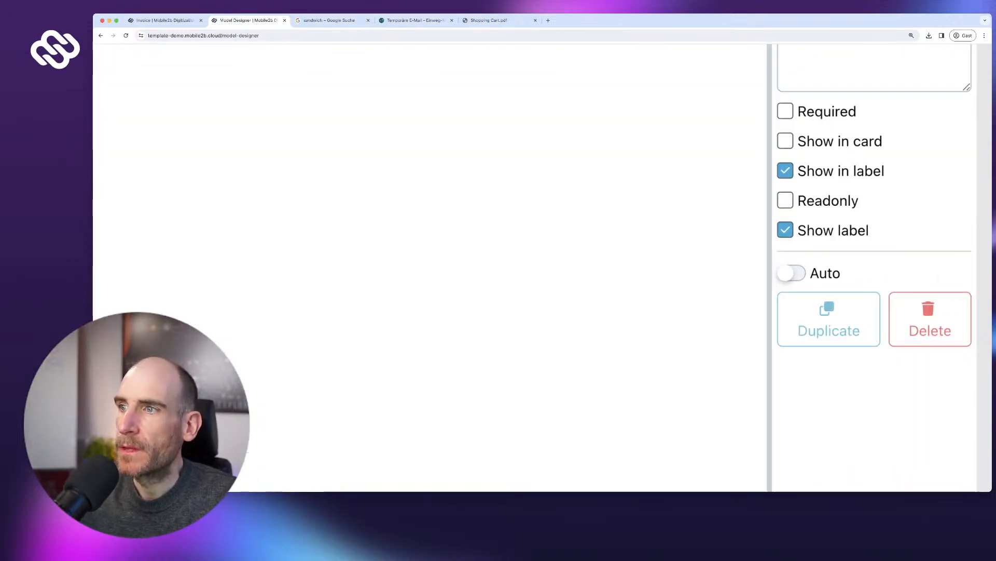
pyautogui.click(916, 296)
pyautogui.scroll(-2, 916, 291)
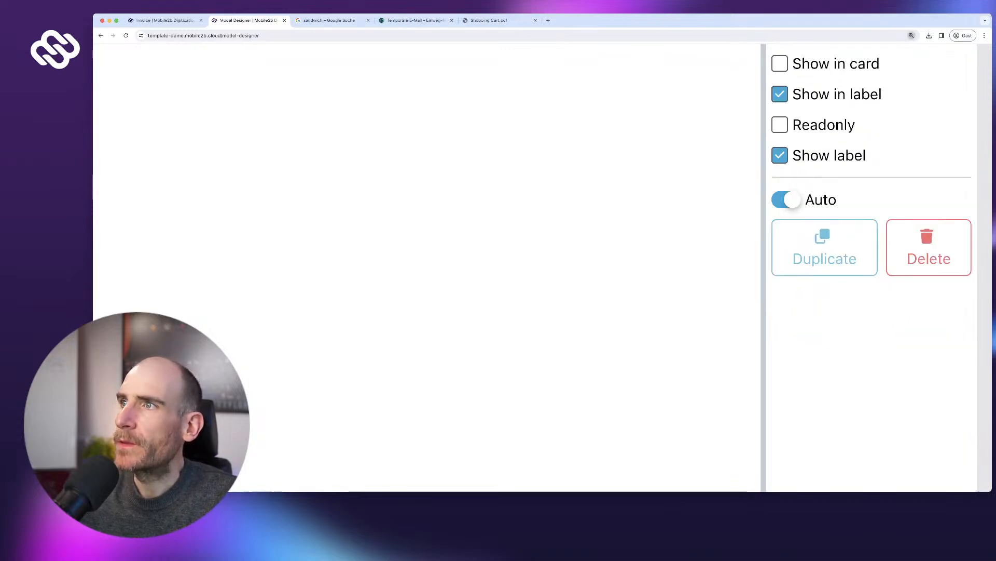
pyautogui.click(912, 35)
pyautogui.click(902, 53)
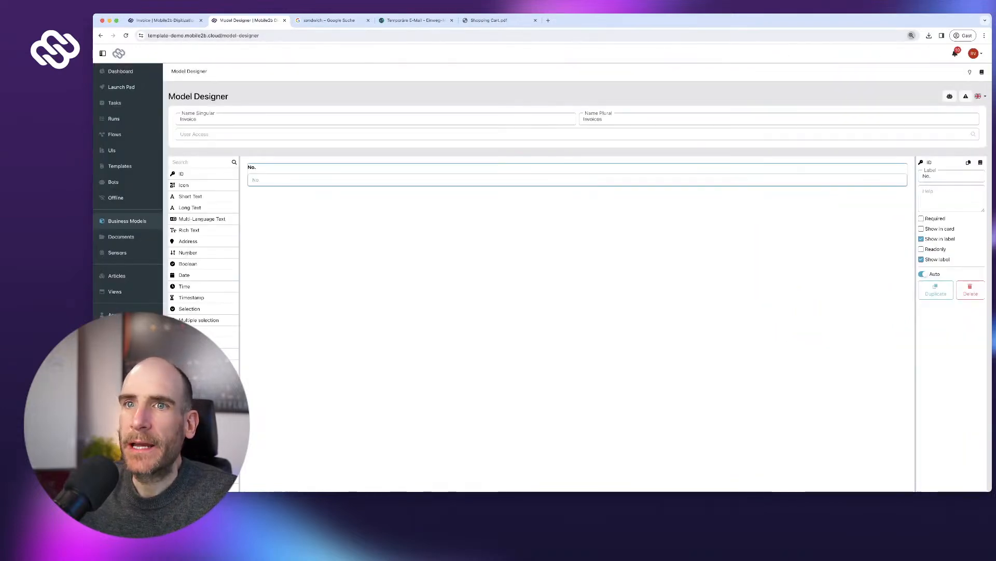
pyautogui.scroll(-2, 203, 255)
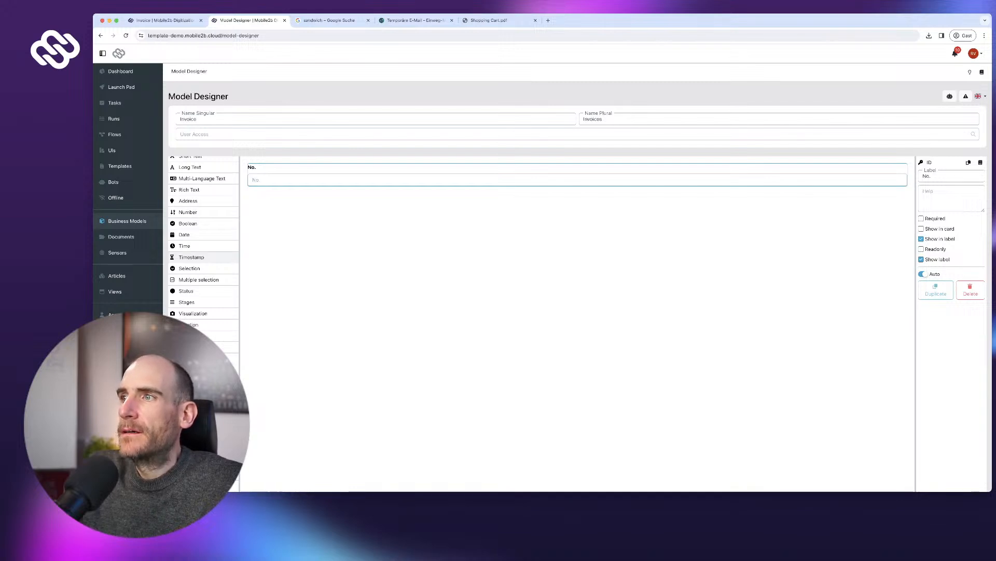
pyautogui.scroll(1, 203, 249)
pyautogui.scroll(1, 202, 249)
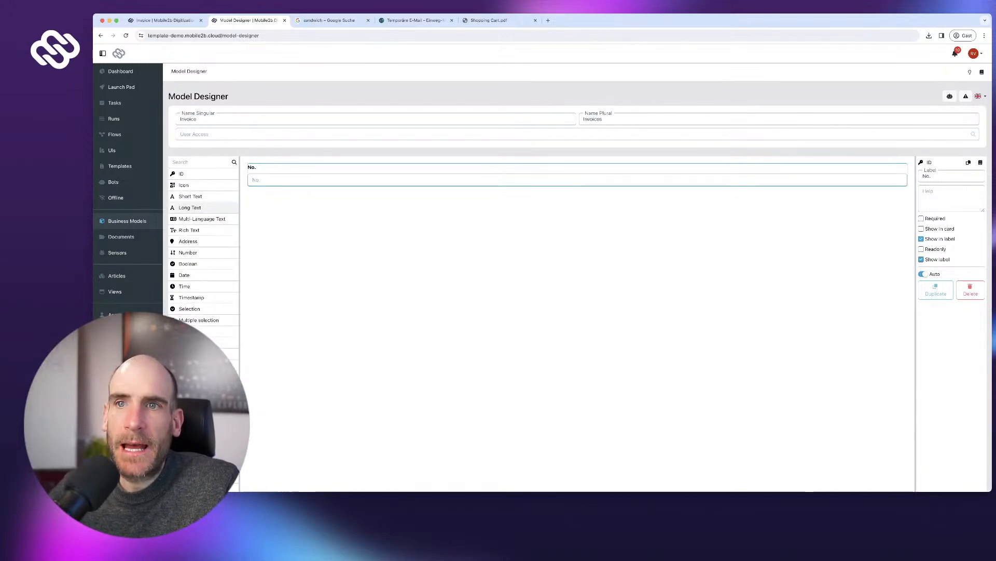
# - Add a long-text field labelled Customer, then save the Invoice model
pyautogui.moveTo(203, 214); pyautogui.dragTo(578, 195)
pyautogui.write('Customer')
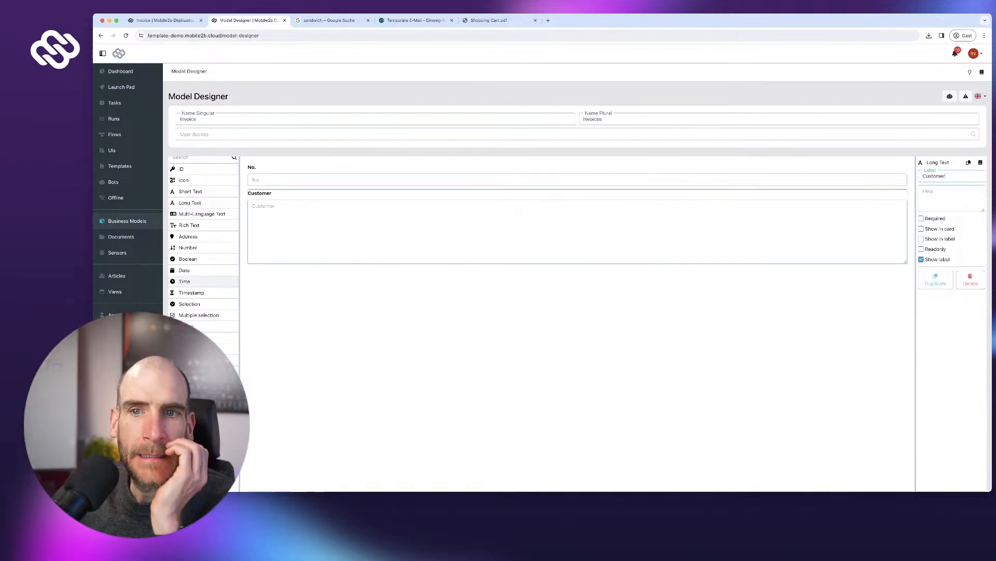
pyautogui.scroll(-2, 204, 280)
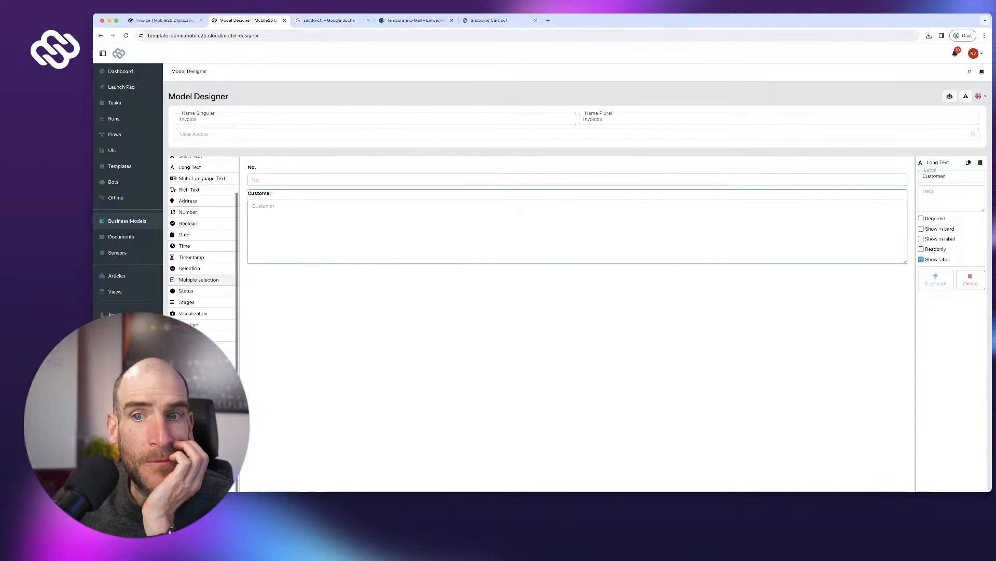
pyautogui.scroll(-2, 203, 280)
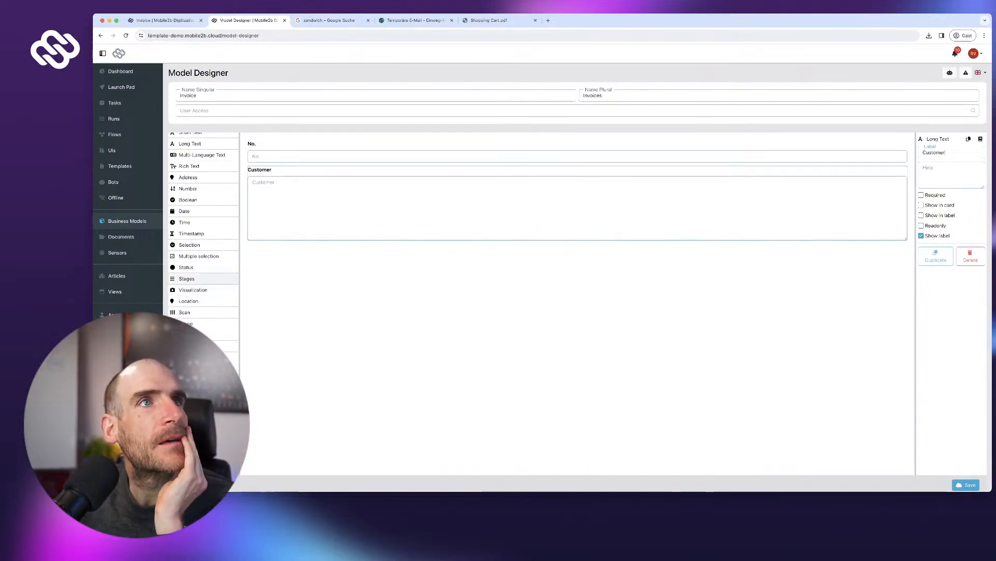
pyautogui.scroll(1, 203, 283)
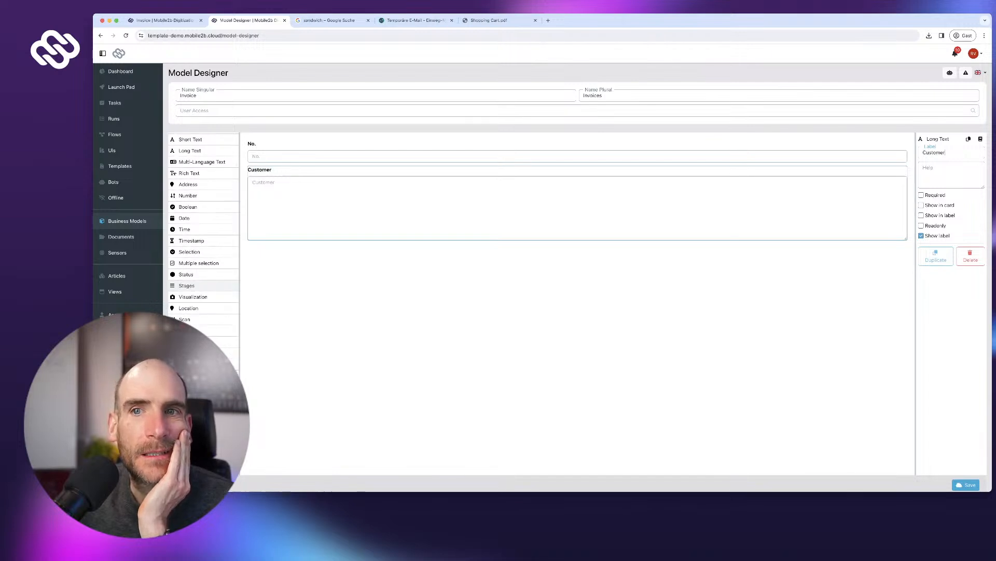
pyautogui.scroll(3, 203, 283)
pyautogui.scroll(-4, 203, 279)
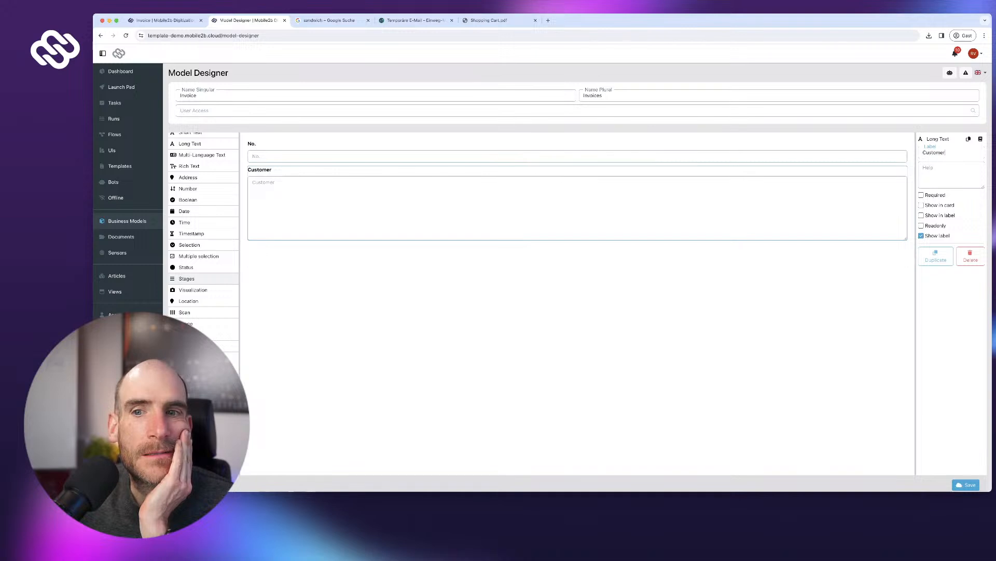
pyautogui.scroll(-1, 203, 279)
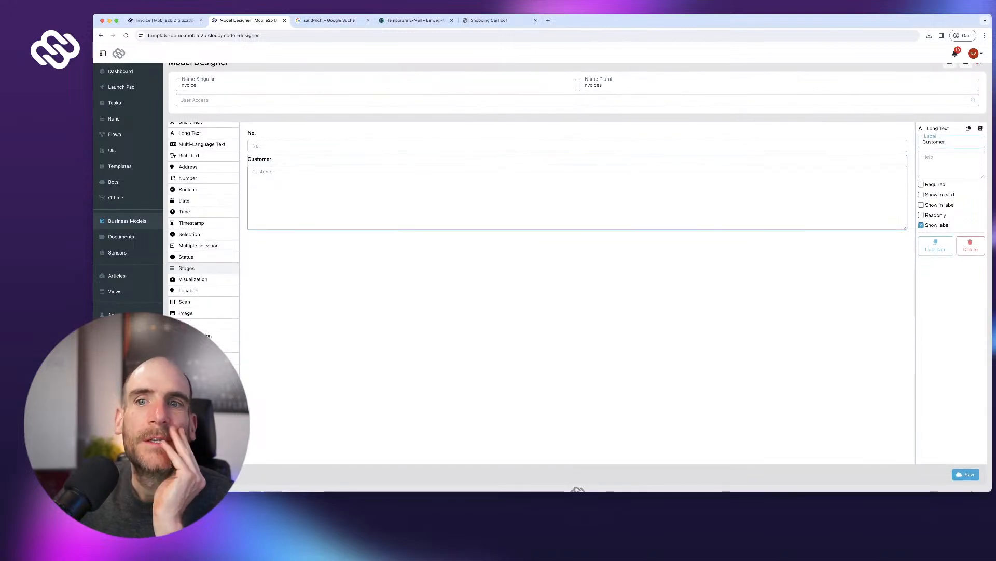
pyautogui.scroll(1, 204, 279)
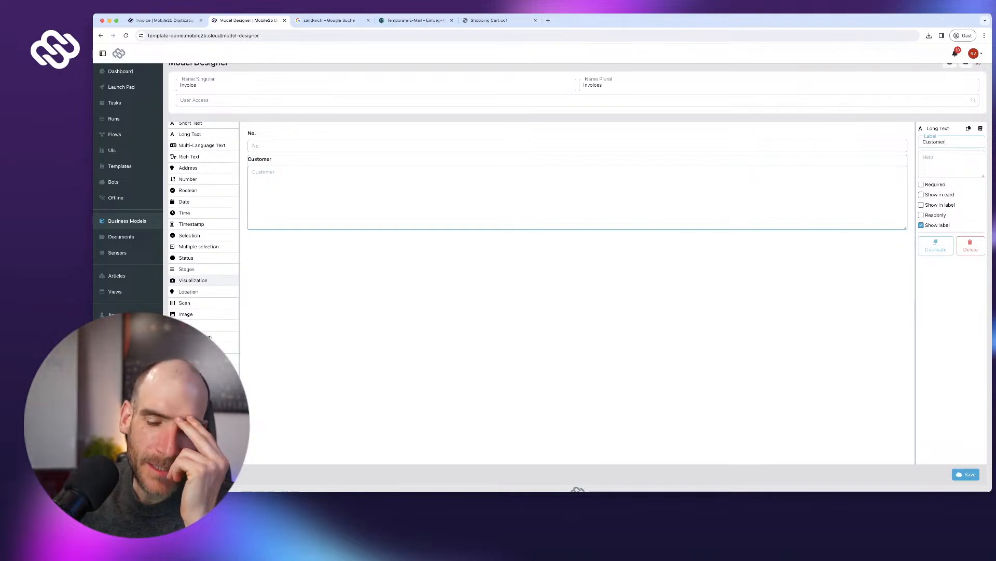
pyautogui.scroll(5, 203, 280)
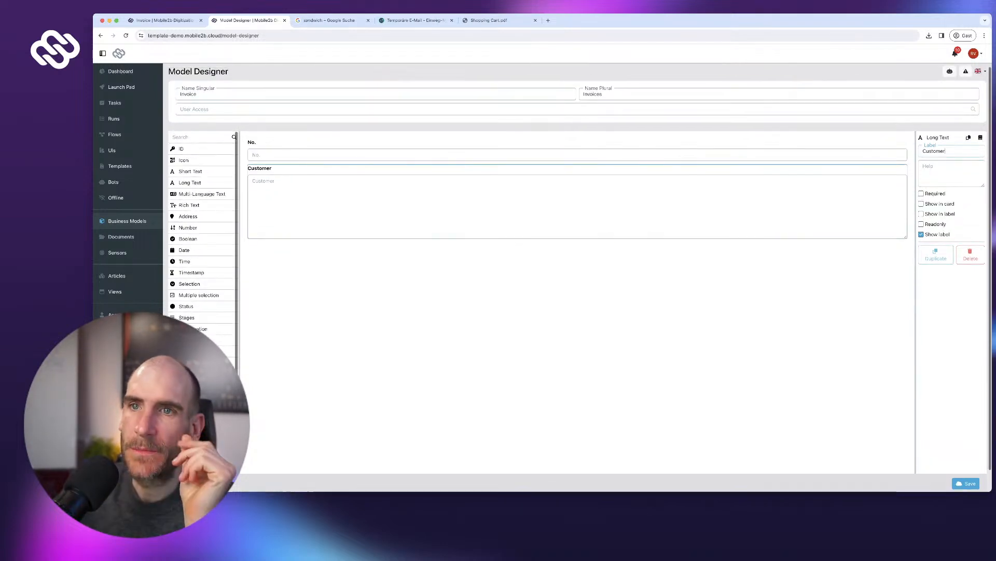
pyautogui.scroll(2, 204, 280)
pyautogui.scroll(-3, 726, 311)
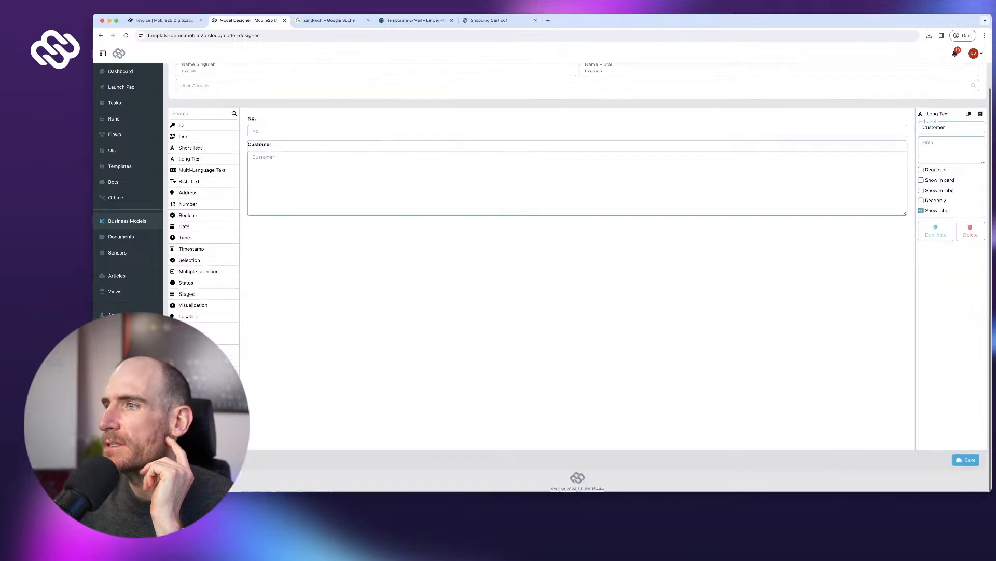
pyautogui.click(966, 457)
# - Create an Invoices list view and give it the invoice-file icon
pyautogui.scroll(1, 726, 270)
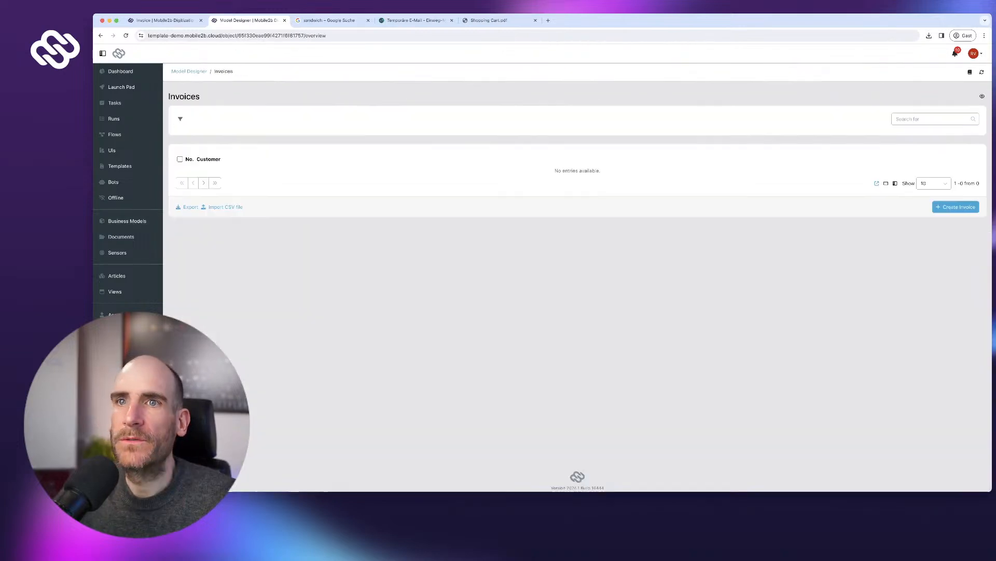
pyautogui.click(983, 96)
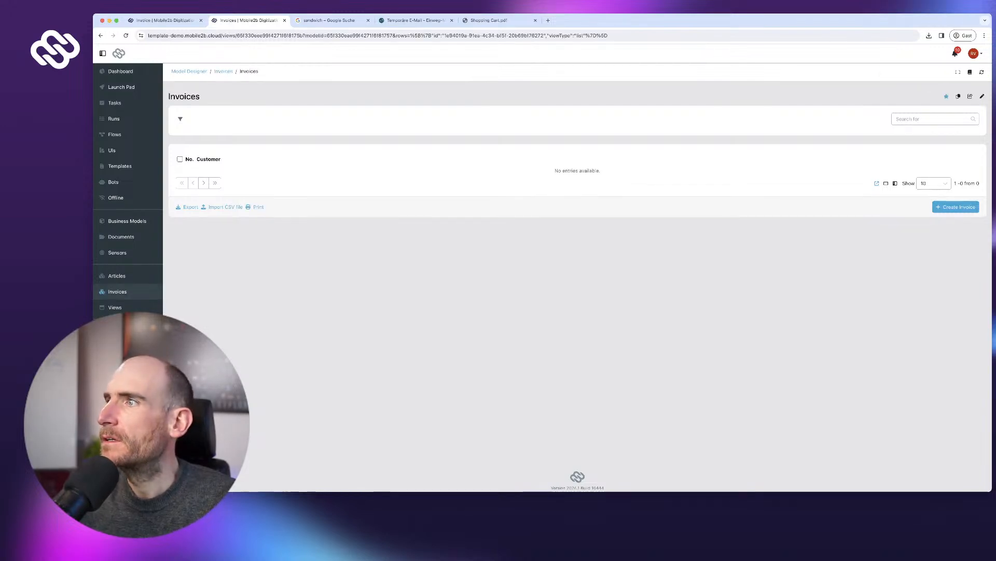
pyautogui.click(982, 96)
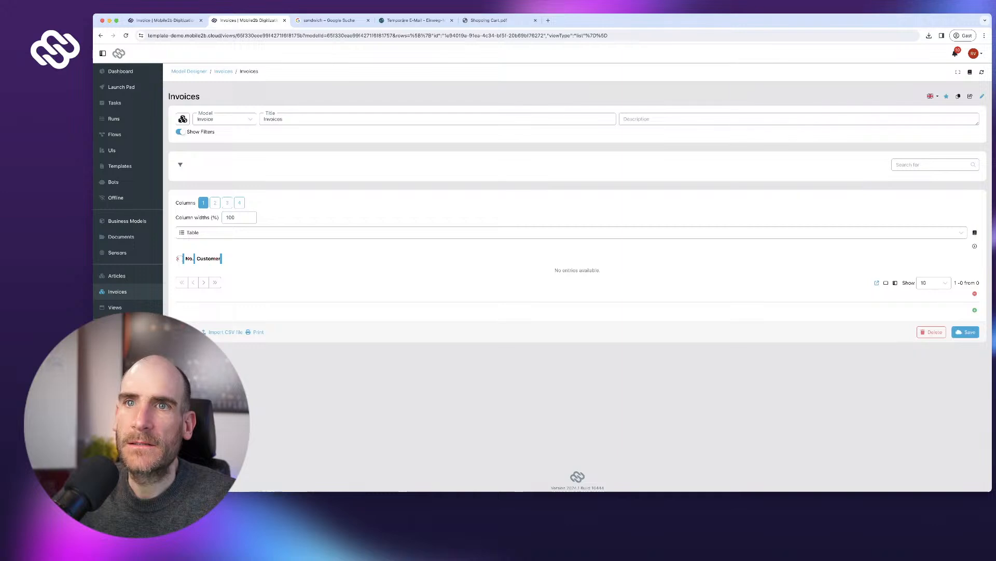
pyautogui.click(183, 119)
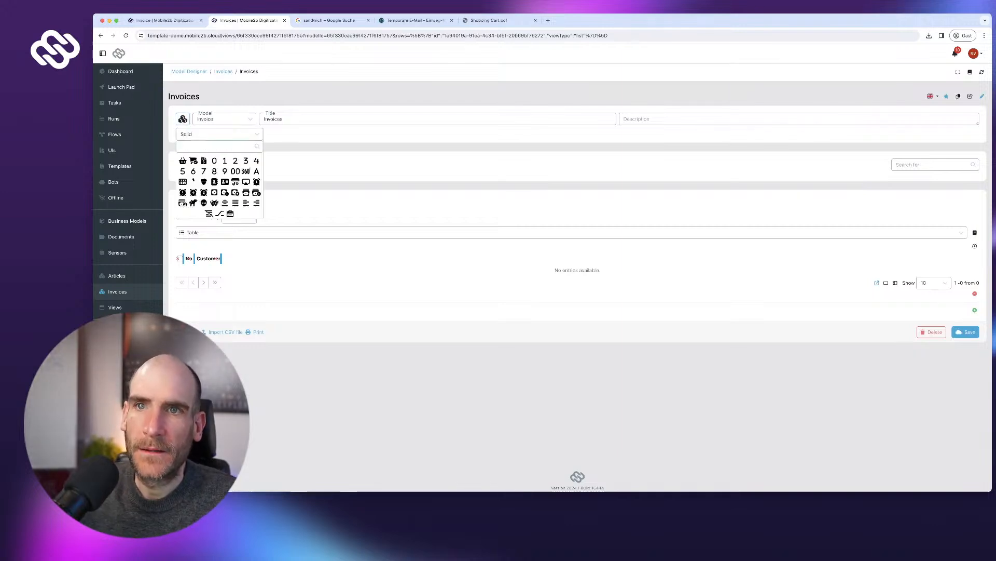
pyautogui.click(204, 161)
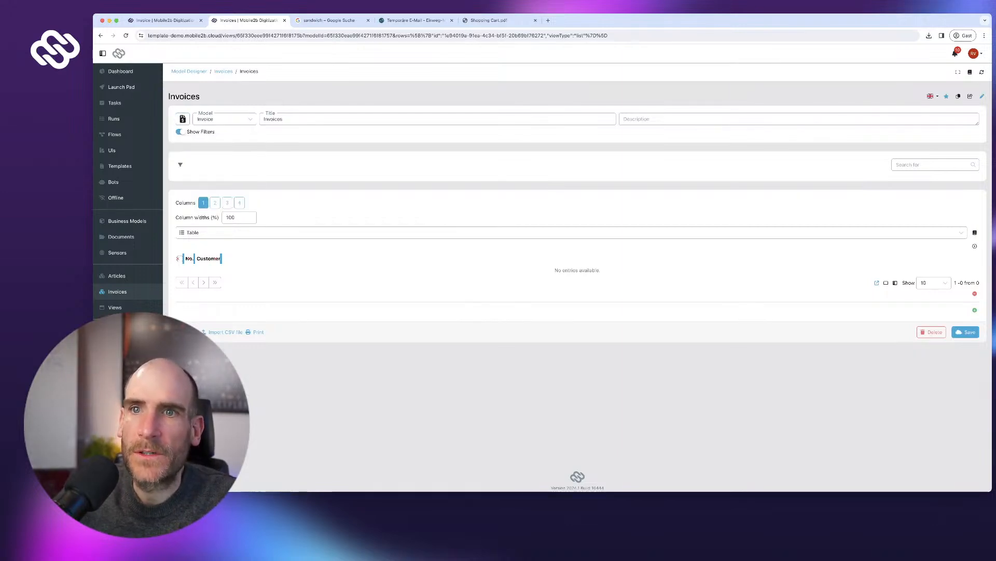
pyautogui.click(966, 332)
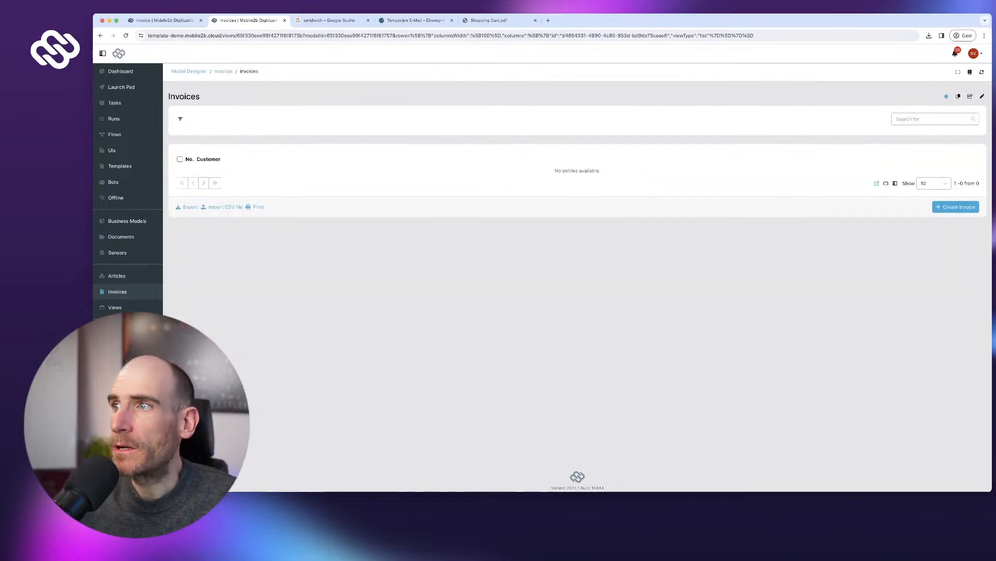
# - Create and save the first invoice record, No. 1
pyautogui.click(956, 206)
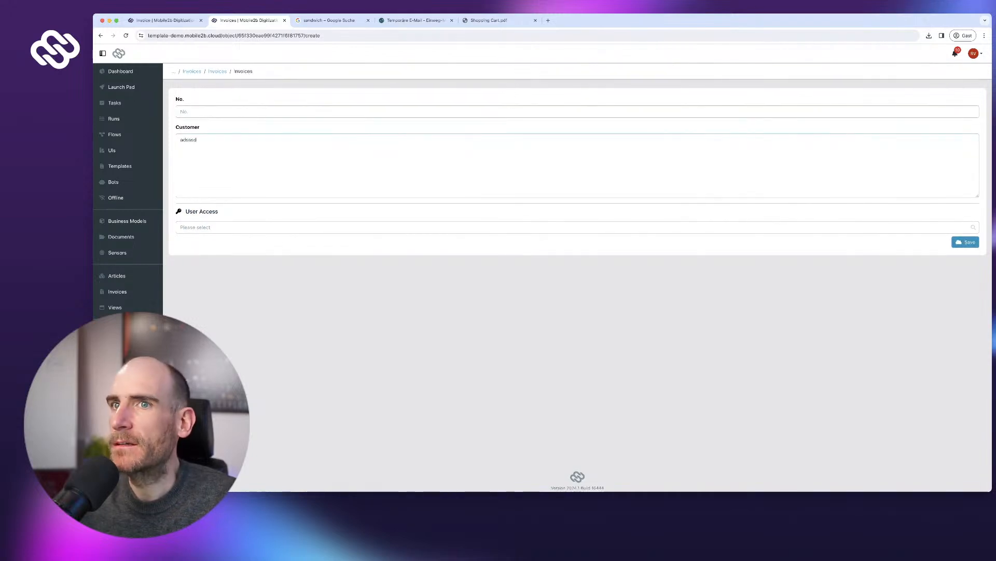
pyautogui.click(966, 241)
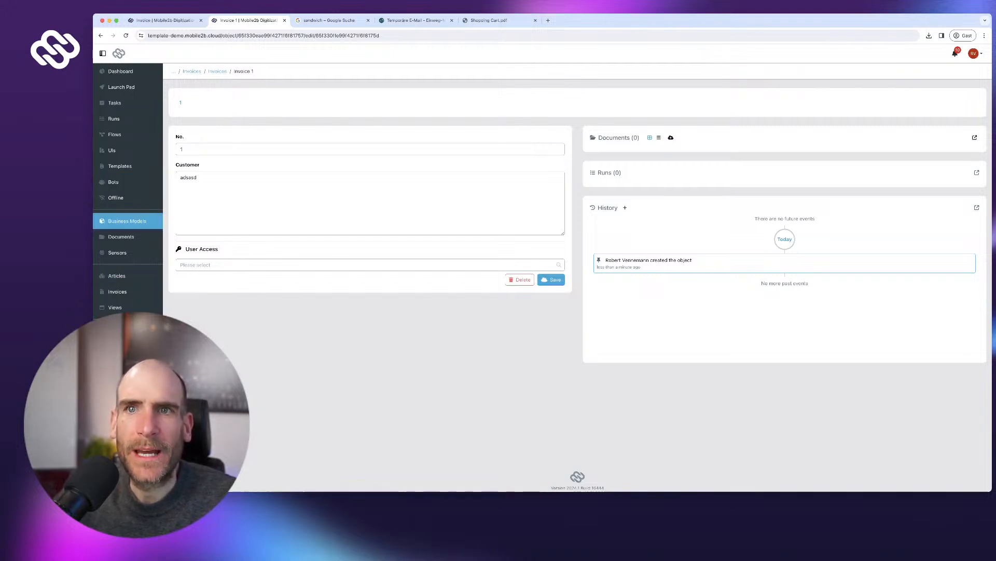
pyautogui.click(128, 221)
# - Make the Invoice model's Customer field required and save the model
pyautogui.click(203, 163)
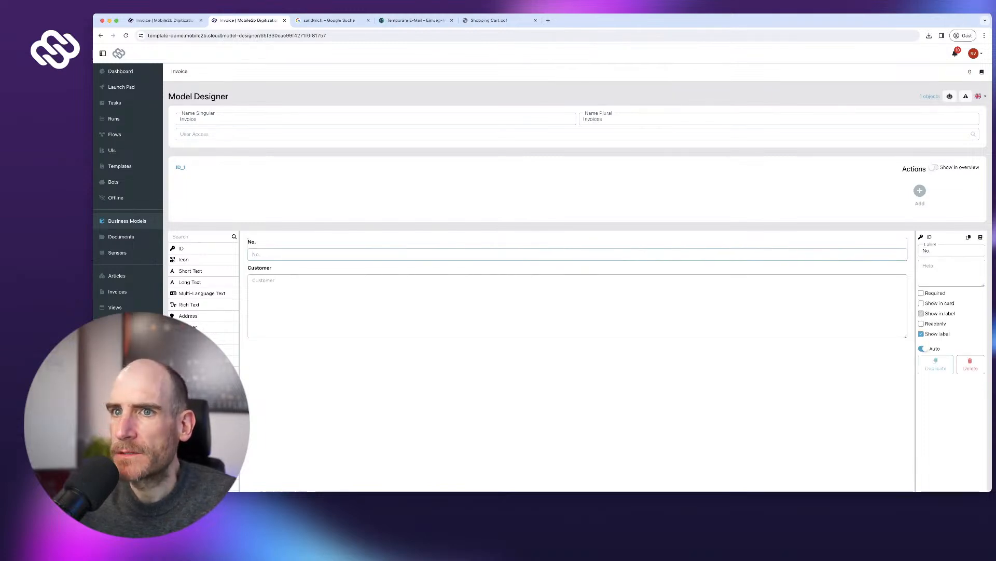
pyautogui.click(467, 299)
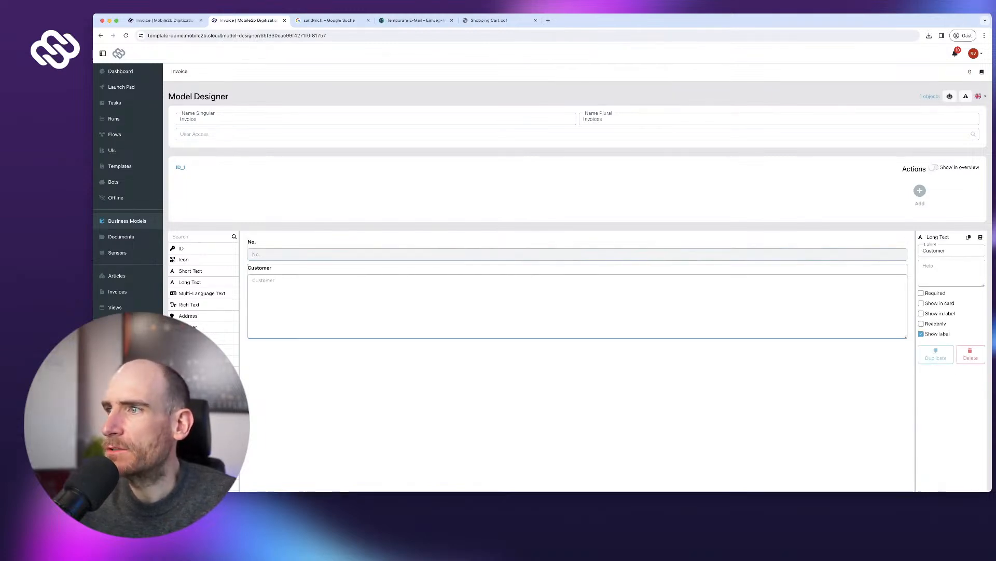
pyautogui.click(922, 293)
pyautogui.scroll(-3, 922, 293)
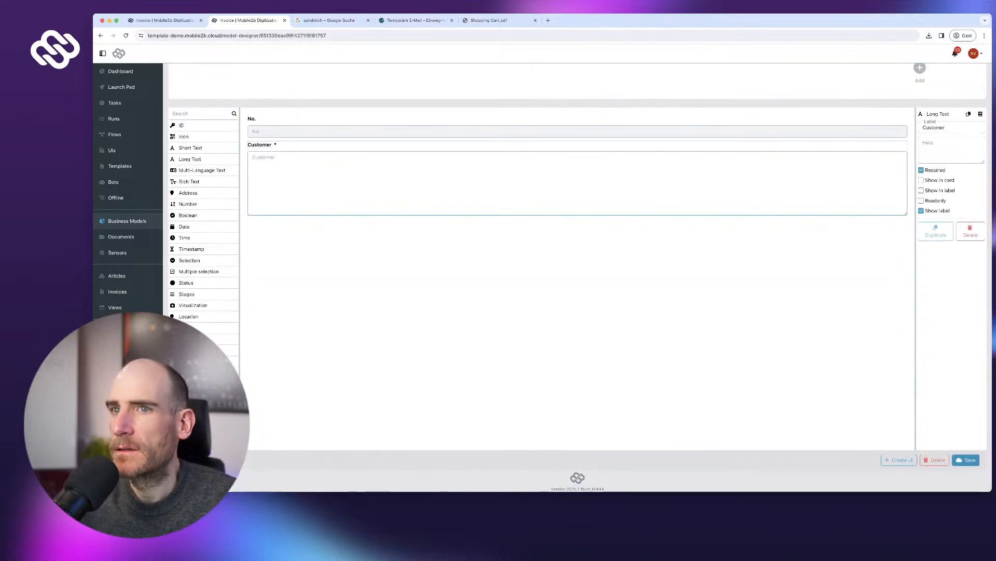
pyautogui.click(966, 460)
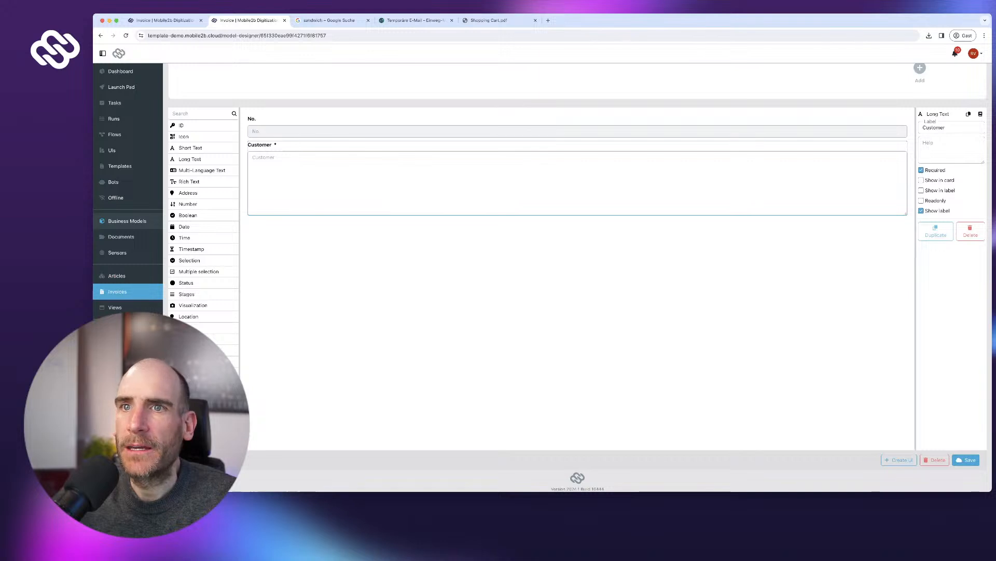
# - Create and save a second invoice, No. 2, then go to Articles
pyautogui.click(117, 291)
pyautogui.click(956, 207)
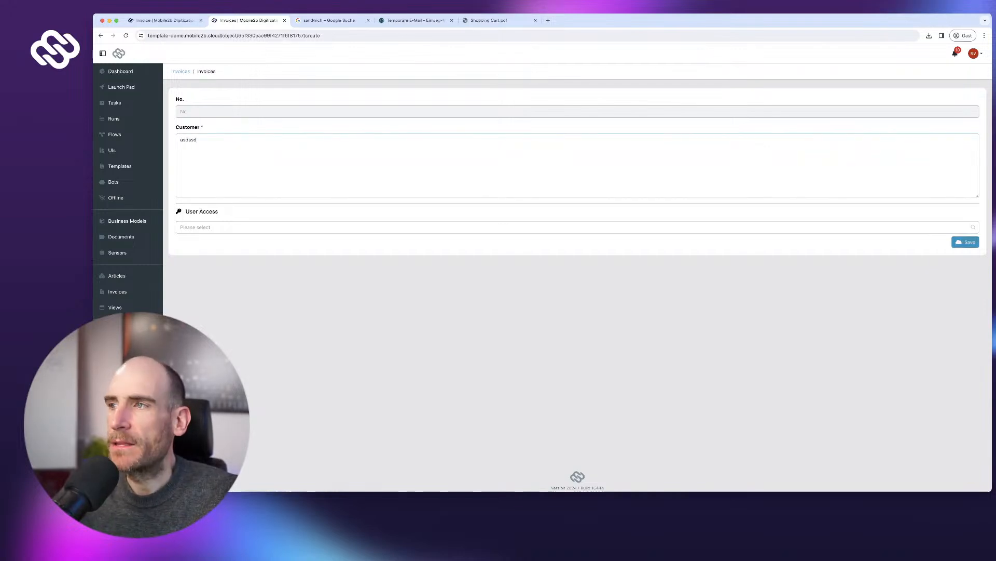
pyautogui.click(965, 242)
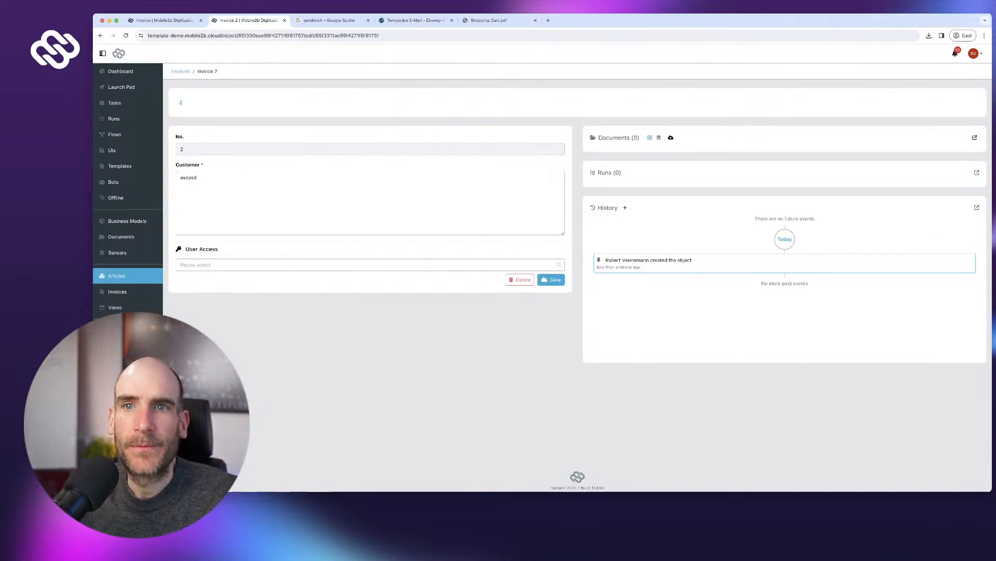
pyautogui.click(117, 276)
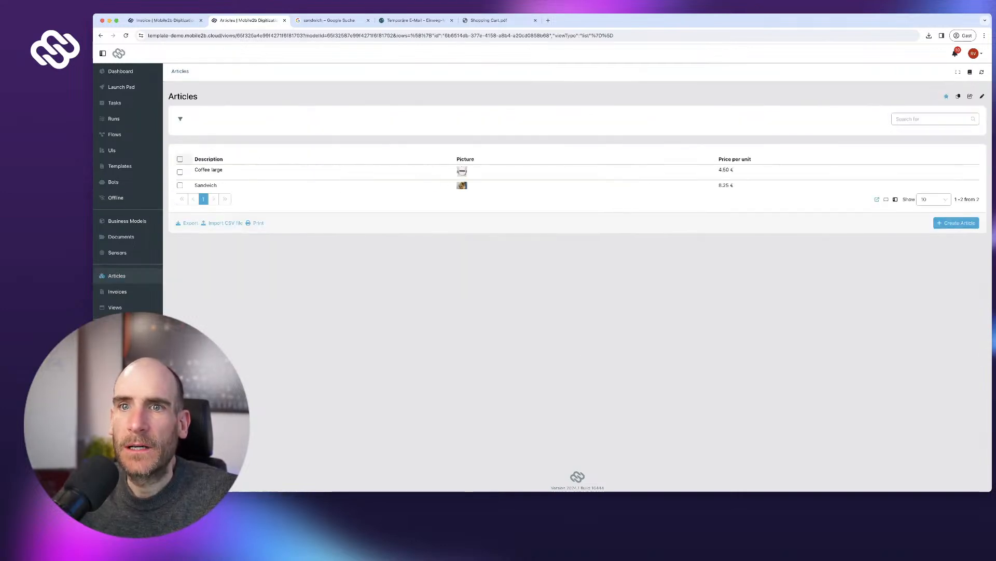
# - Select and delete invoices No. 1 and 2, then open the Invoice template from Templates
pyautogui.click(117, 291)
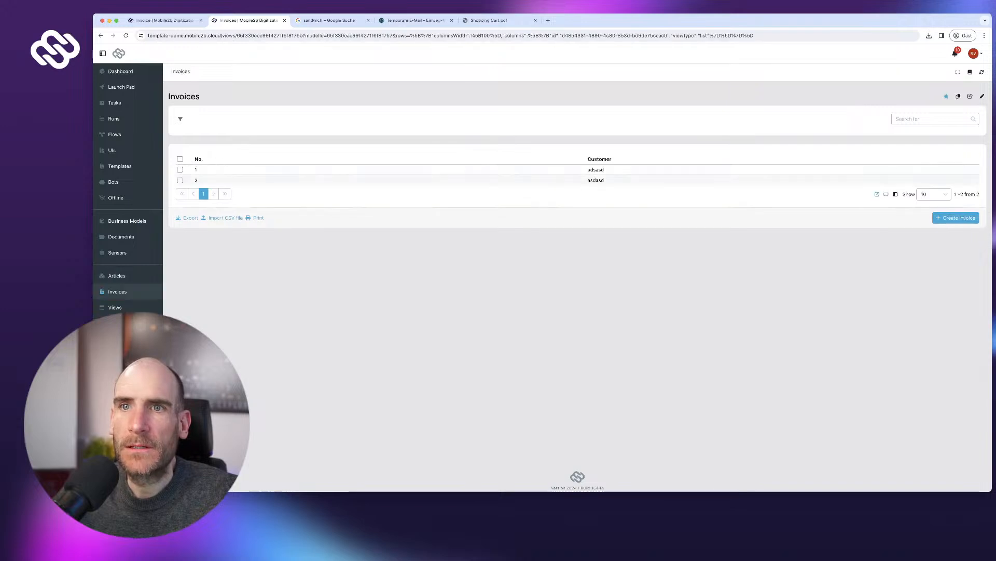
pyautogui.click(180, 159)
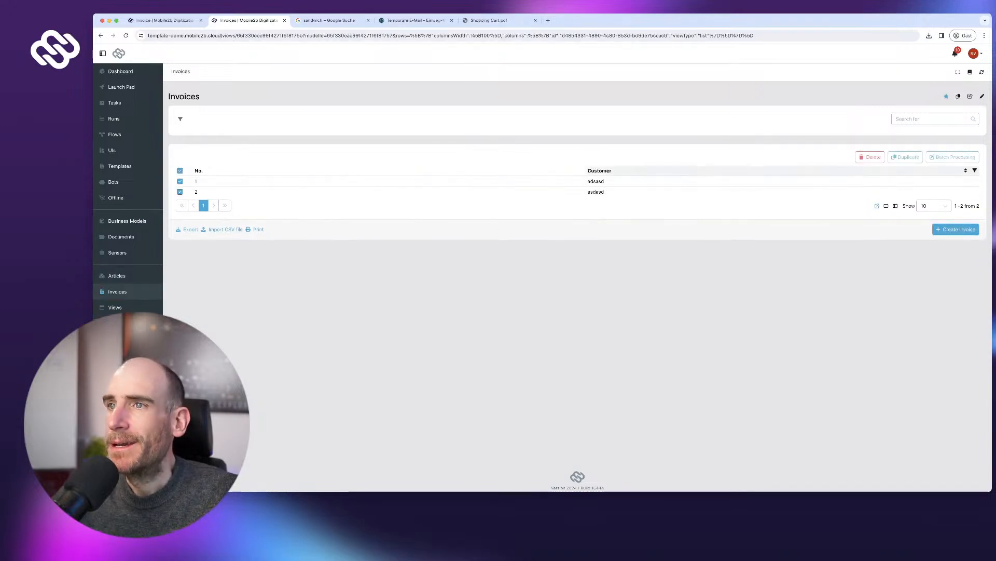
pyautogui.click(870, 157)
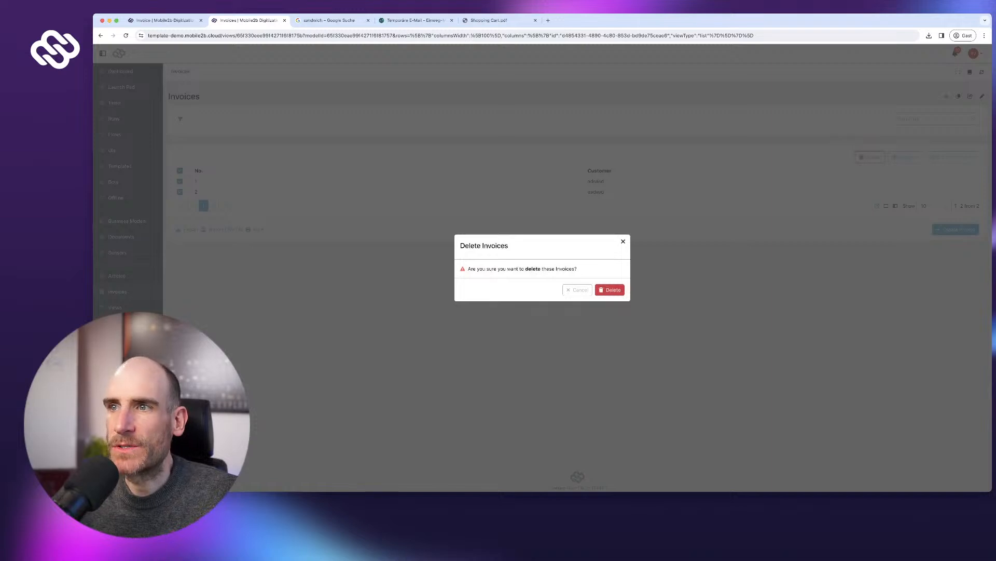
pyautogui.click(610, 290)
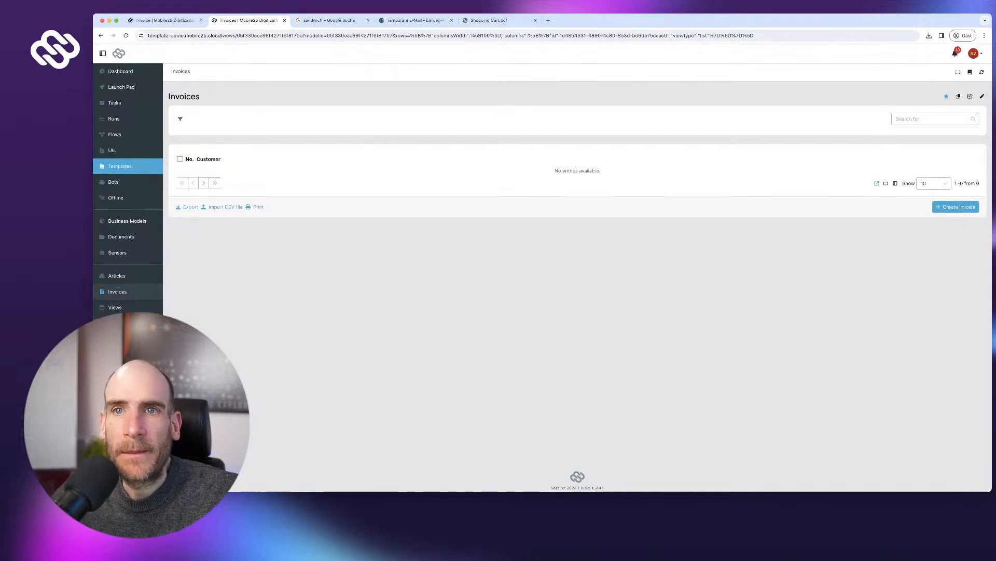
pyautogui.click(124, 165)
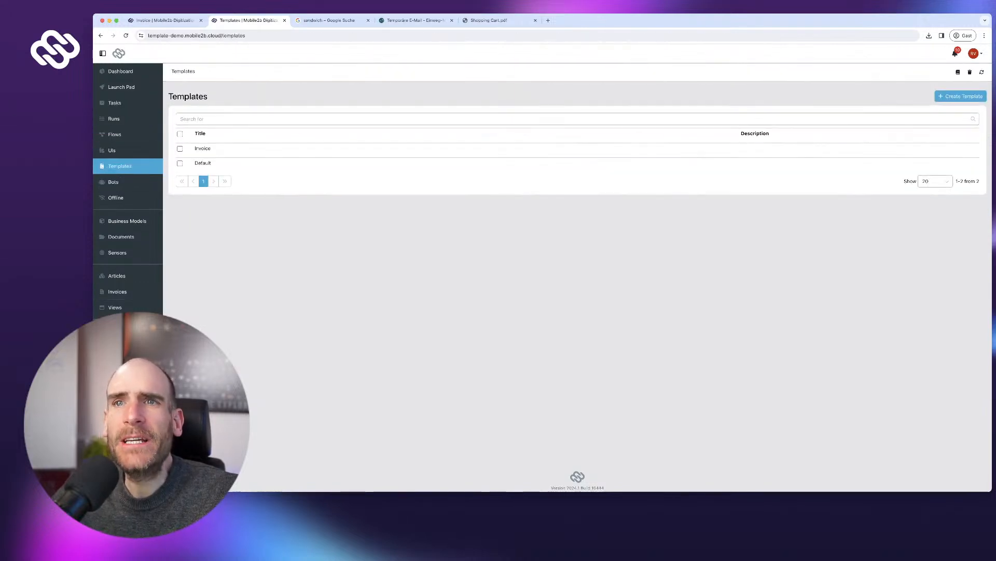
pyautogui.click(200, 146)
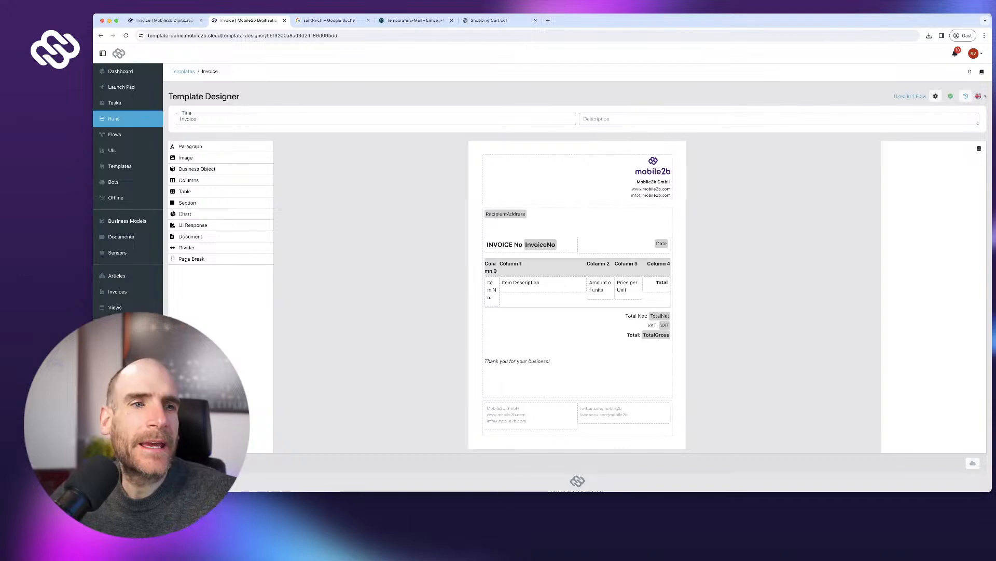
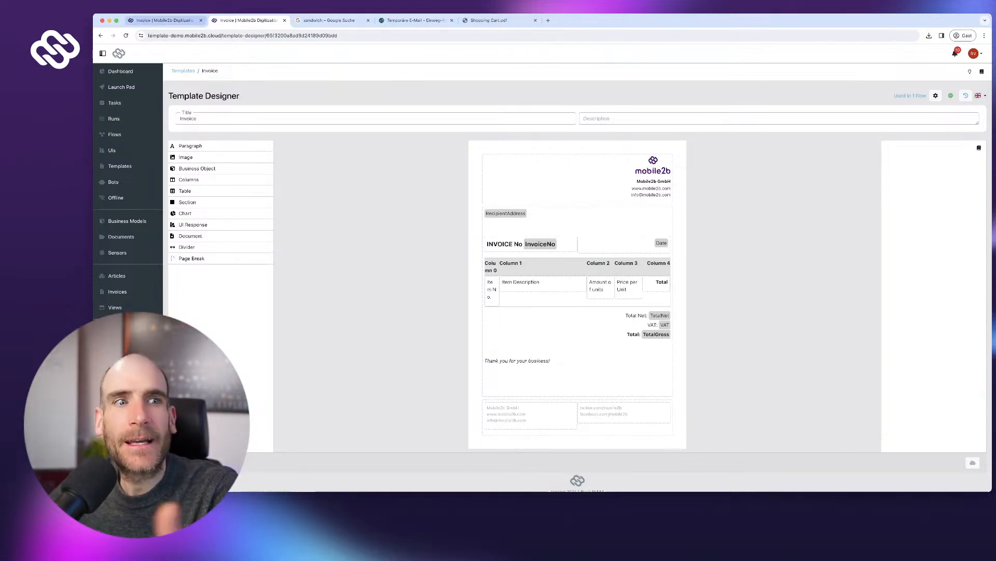
# - Leave the Invoice template's tab and bring up the Flows list showing ShoppingApp
pyautogui.click(165, 20)
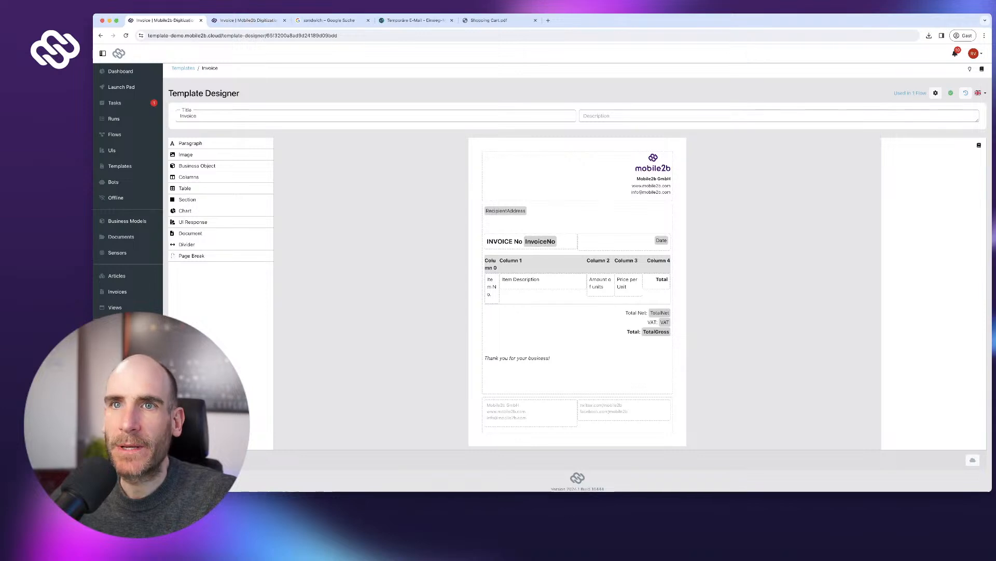
pyautogui.click(115, 134)
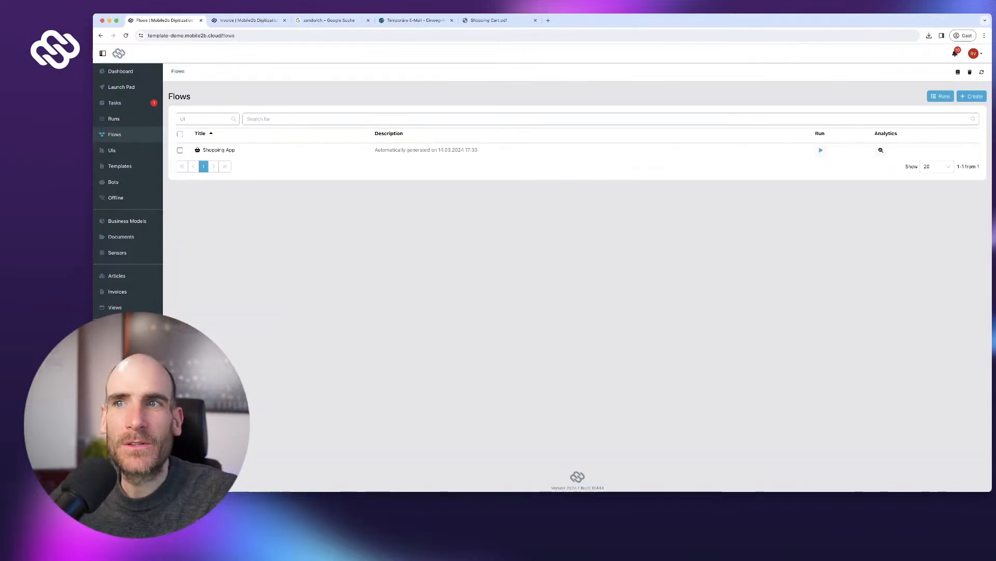
# - Open the Shopping App flow and shift the steps from Create invoice document to End to the right
pyautogui.click(219, 149)
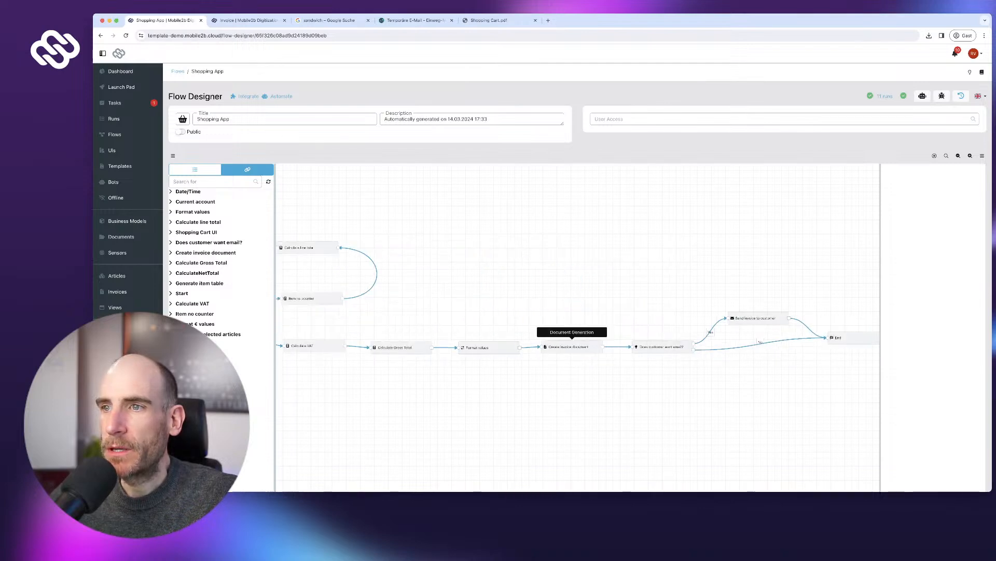
pyautogui.click(571, 346)
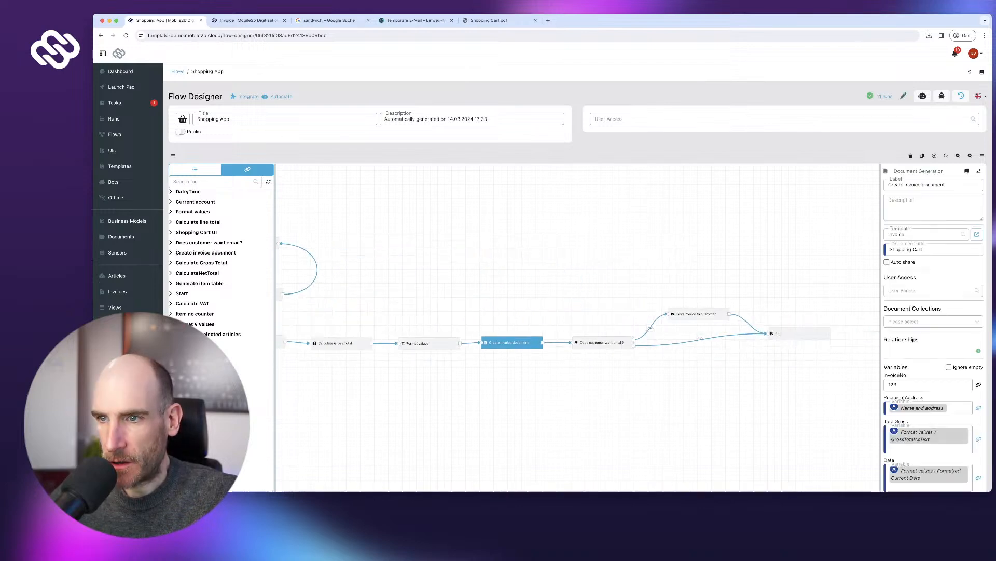
pyautogui.moveTo(528, 265); pyautogui.dragTo(812, 375)
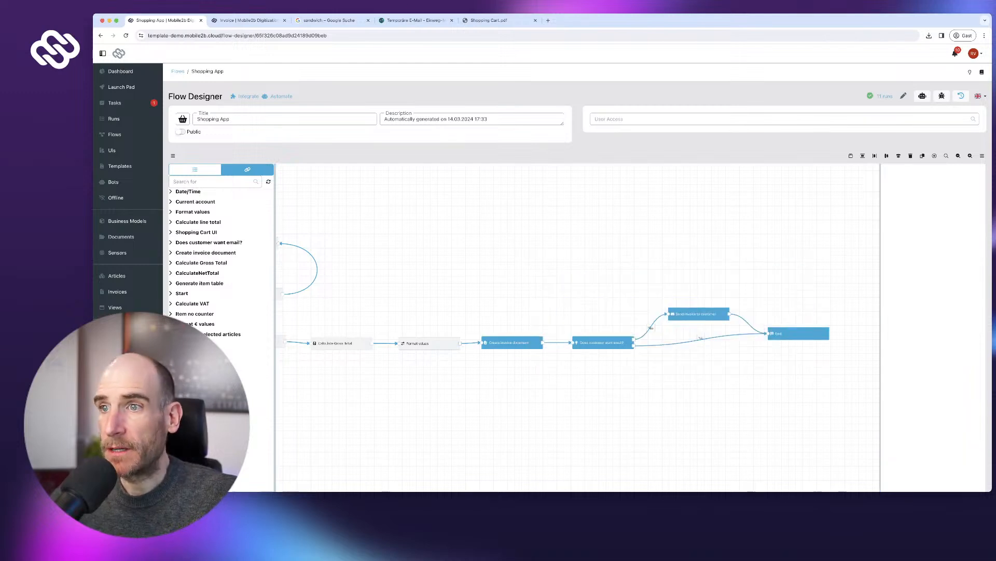
pyautogui.moveTo(513, 343)
pyautogui.mouseDown()
pyautogui.moveTo(533, 341)
pyautogui.moveTo(523, 342)
pyautogui.mouseUp()
pyautogui.moveTo(523, 291); pyautogui.dragTo(833, 401)
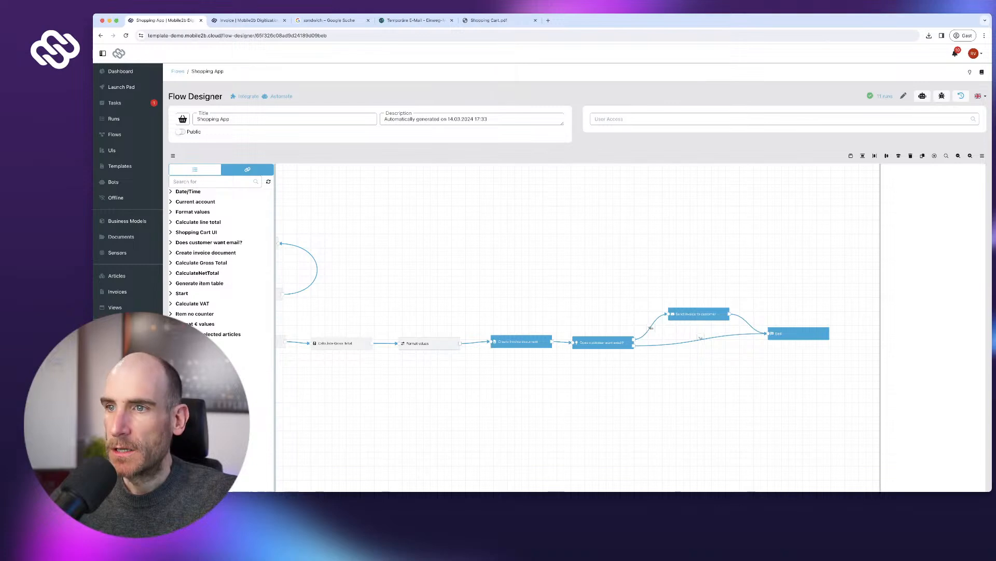
pyautogui.moveTo(519, 341); pyautogui.dragTo(519, 340)
pyautogui.moveTo(514, 287); pyautogui.dragTo(788, 352)
pyautogui.moveTo(522, 340); pyautogui.dragTo(518, 341)
pyautogui.moveTo(521, 295); pyautogui.dragTo(787, 400)
pyautogui.moveTo(519, 342); pyautogui.dragTo(686, 337)
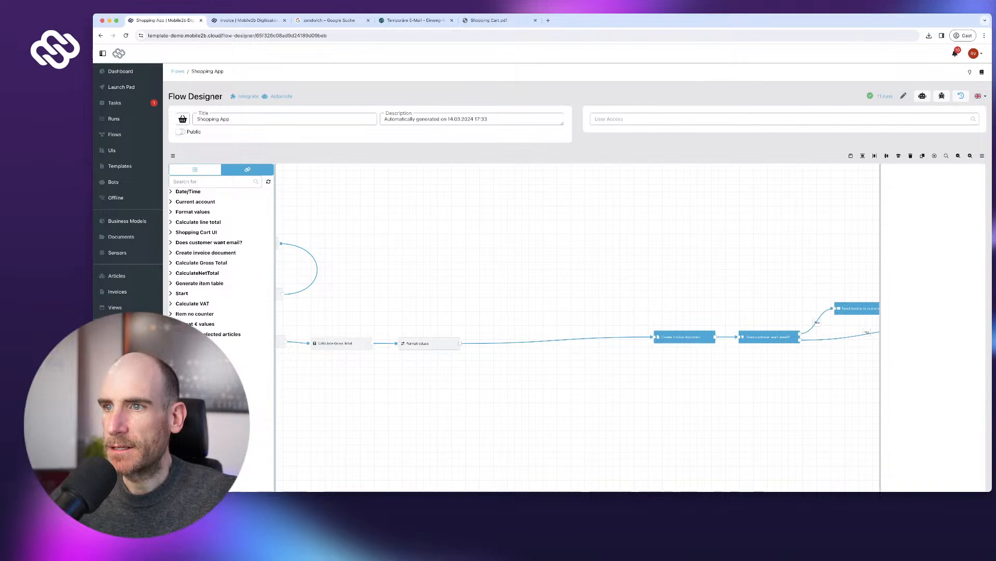
# - Delete the connection from Format values to Create invoice document
pyautogui.click(568, 340)
pyautogui.click(568, 332)
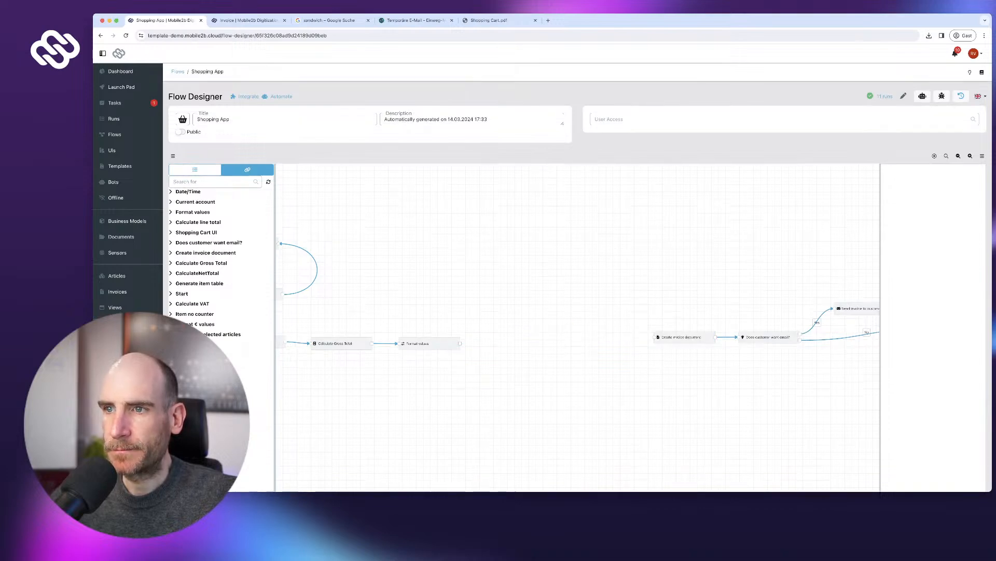
pyautogui.scroll(3, 451, 361)
pyautogui.scroll(-2, 452, 360)
pyautogui.scroll(1, 452, 360)
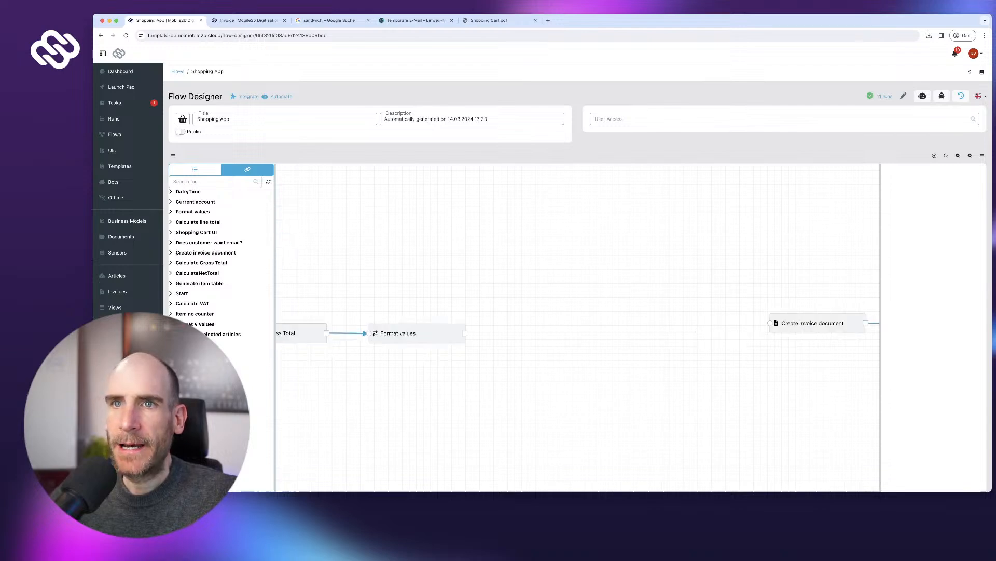
pyautogui.click(195, 169)
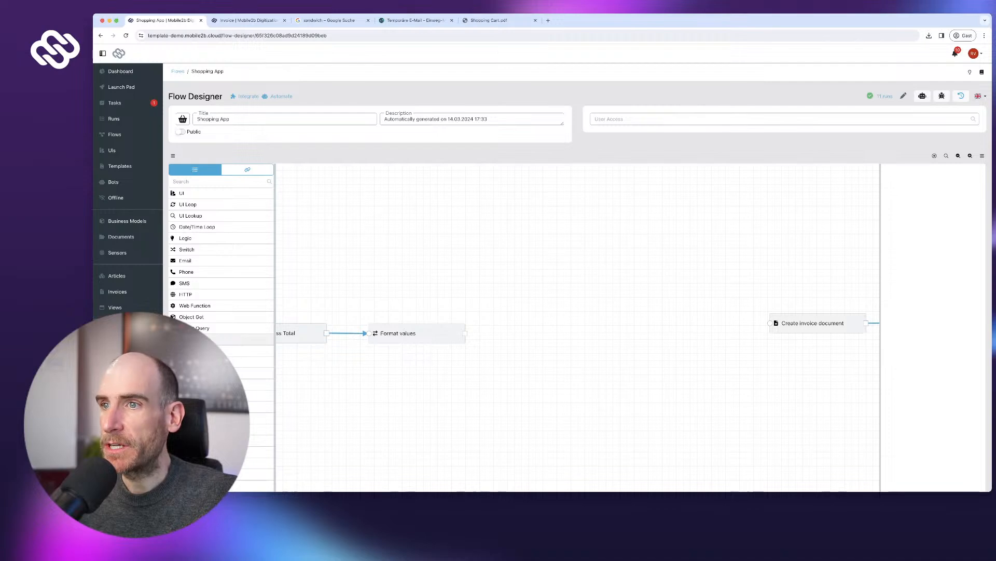
# - Add a 'Create invoice object' step creating an Invoice, with Customer set to the cart's Name and address
pyautogui.moveTo(238, 339); pyautogui.dragTo(556, 328)
pyautogui.write('Create invoice object')
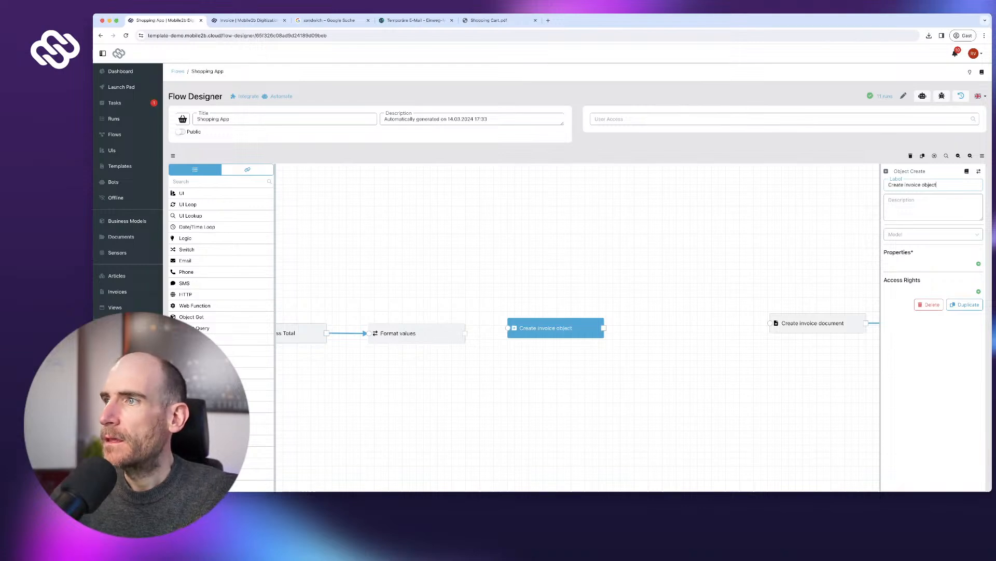
pyautogui.click(932, 234)
pyautogui.click(914, 260)
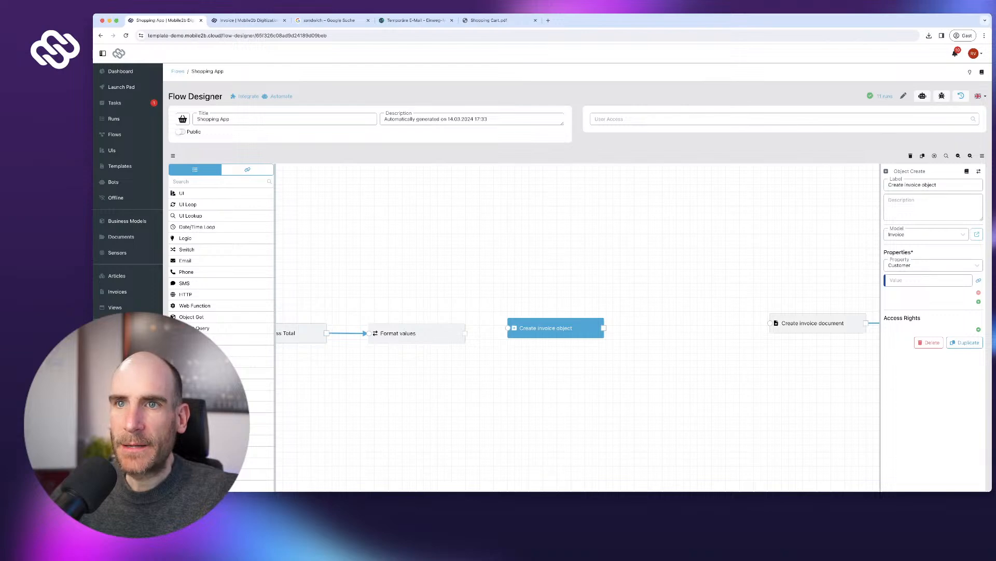
pyautogui.click(247, 170)
pyautogui.click(196, 232)
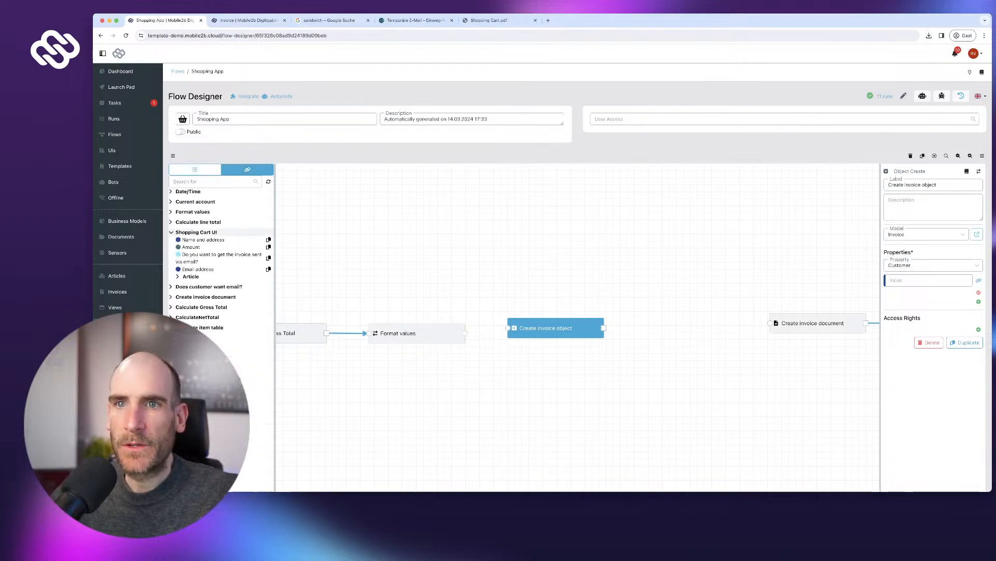
pyautogui.click(225, 240)
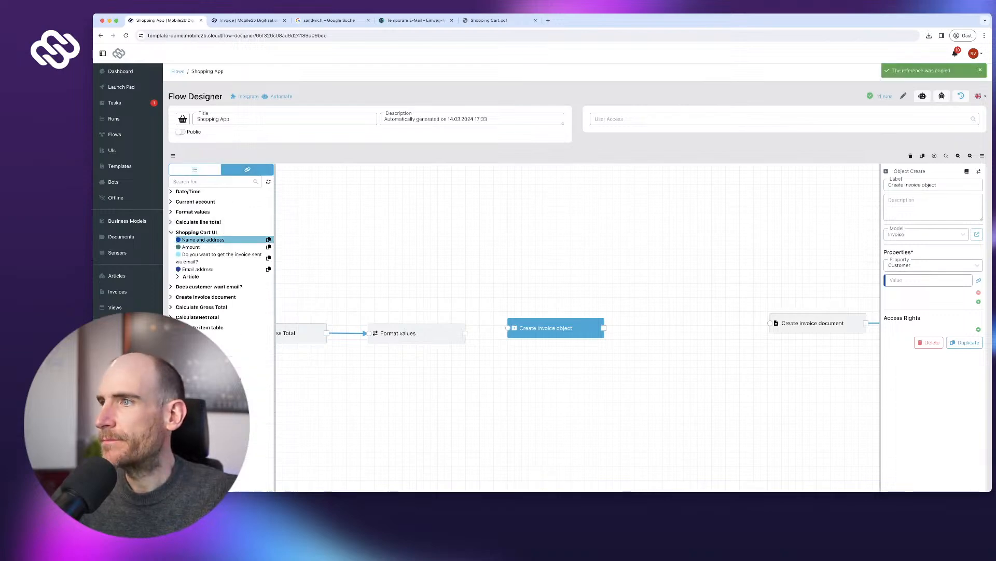
pyautogui.press('super+v')
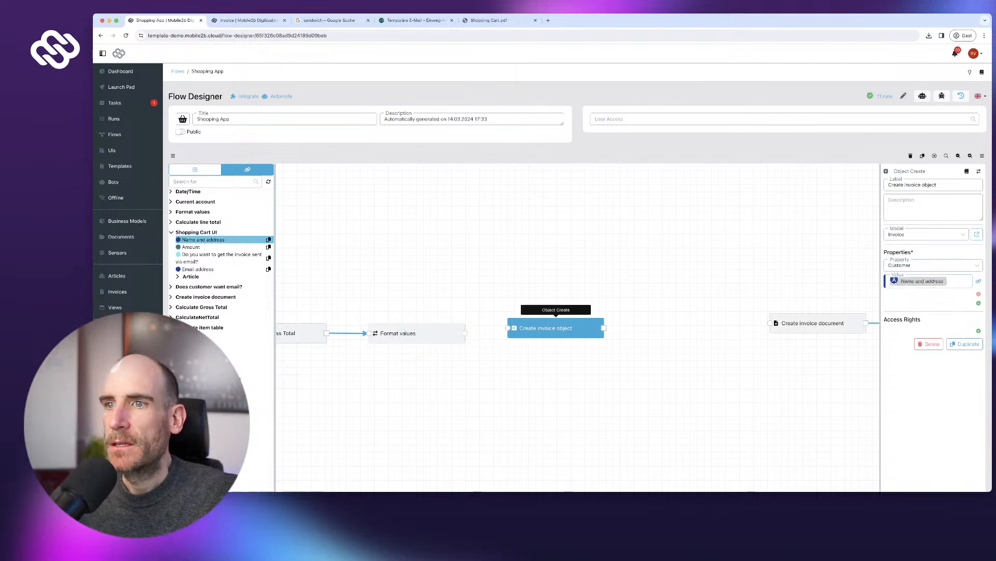
# - Wire Format values into Create invoice object, and that into Create invoice document
pyautogui.moveTo(417, 334)
pyautogui.mouseDown()
pyautogui.moveTo(438, 331)
pyautogui.moveTo(420, 331)
pyautogui.mouseUp()
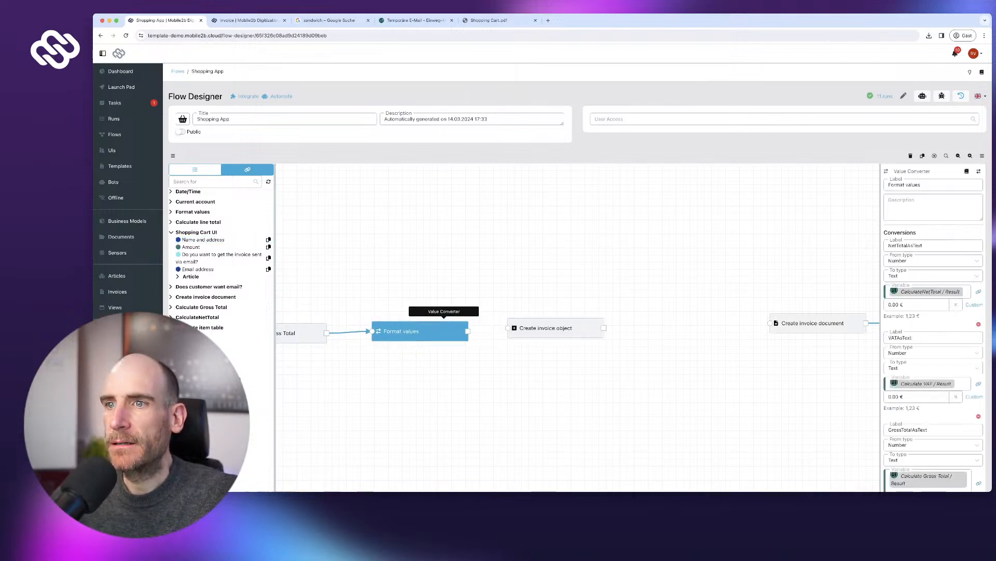
pyautogui.click(550, 328)
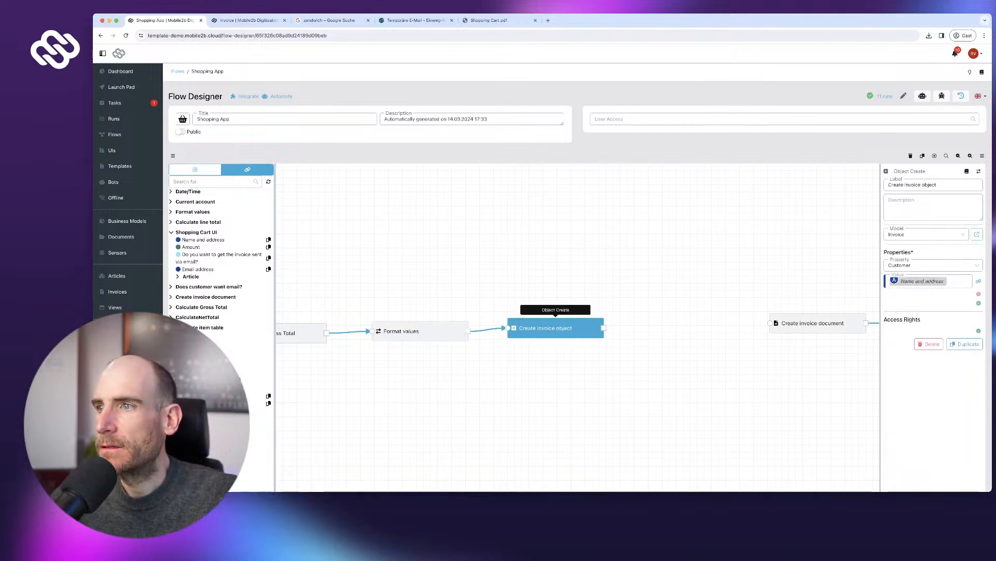
pyautogui.moveTo(604, 328); pyautogui.dragTo(771, 323)
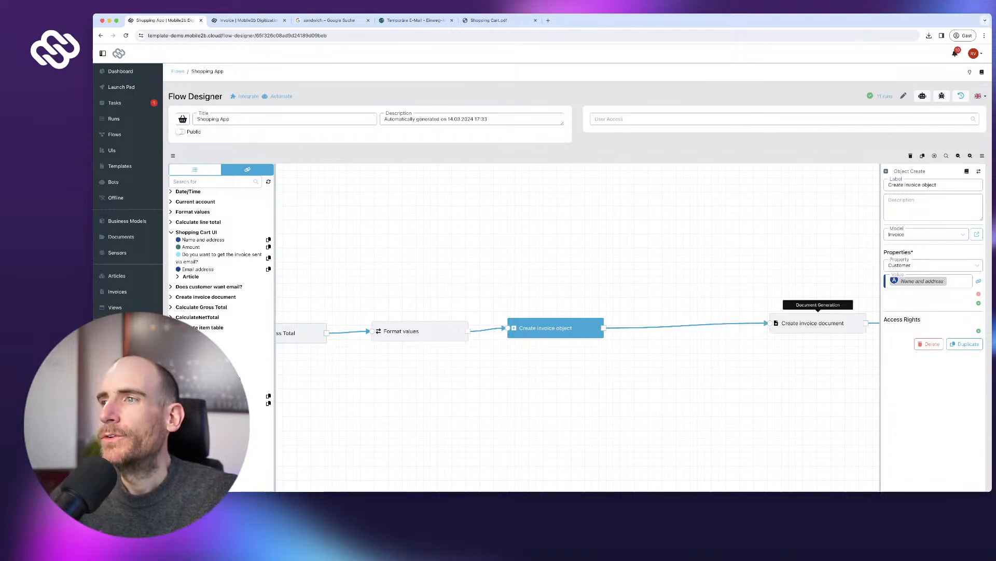
pyautogui.scroll(-3, 576, 275)
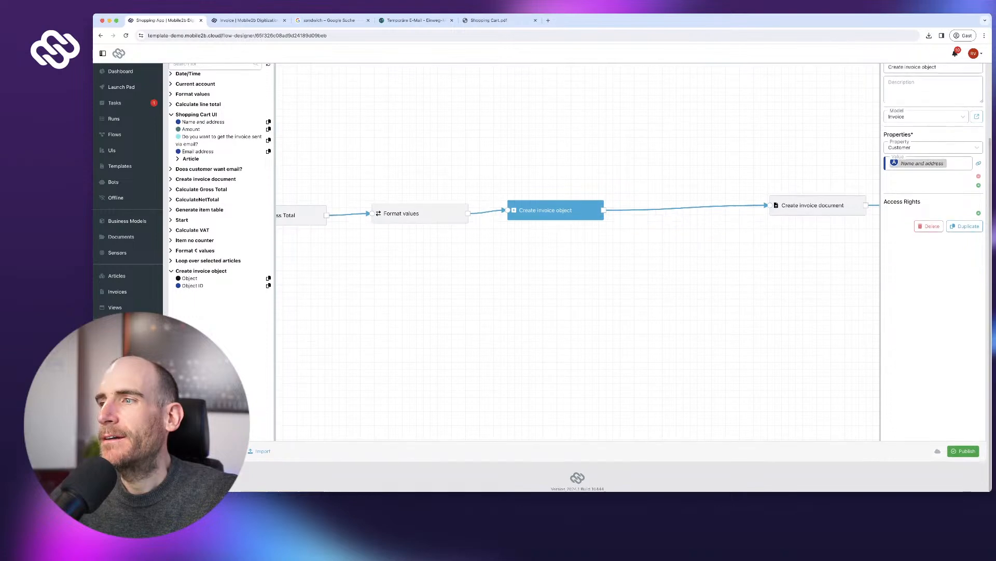
# - Publish the updated Shopping App flow
pyautogui.click(963, 451)
pyautogui.click(609, 296)
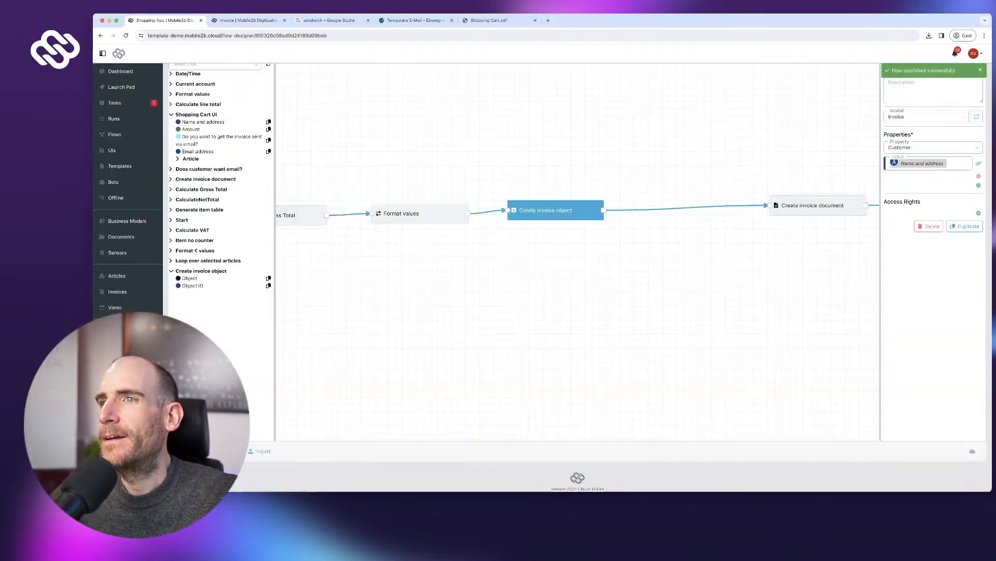
pyautogui.hscroll(10, 578, 238)
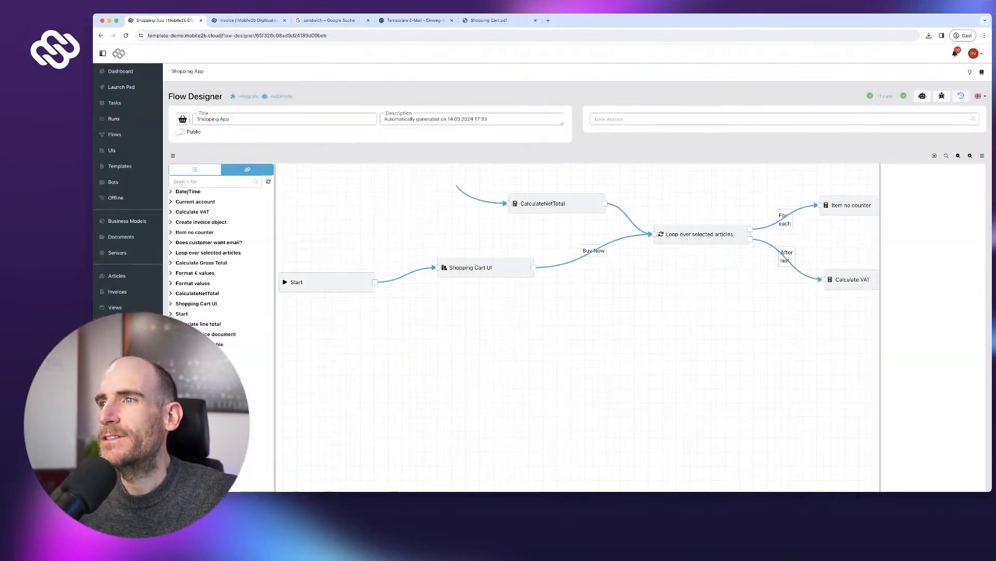
pyautogui.scroll(2, 784, 223)
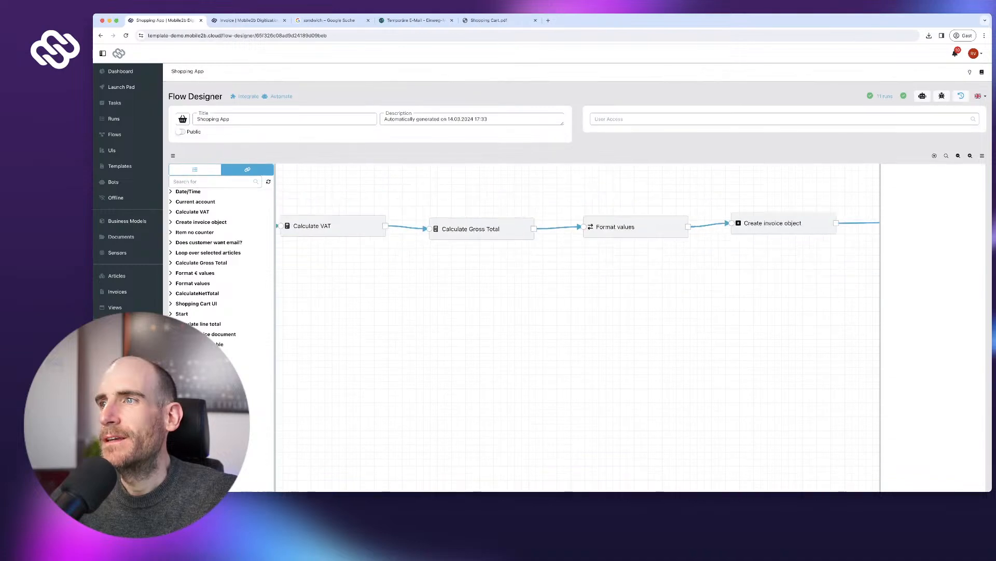
# - Inspect the Object and Object ID outputs of the Create invoice object step
pyautogui.click(784, 223)
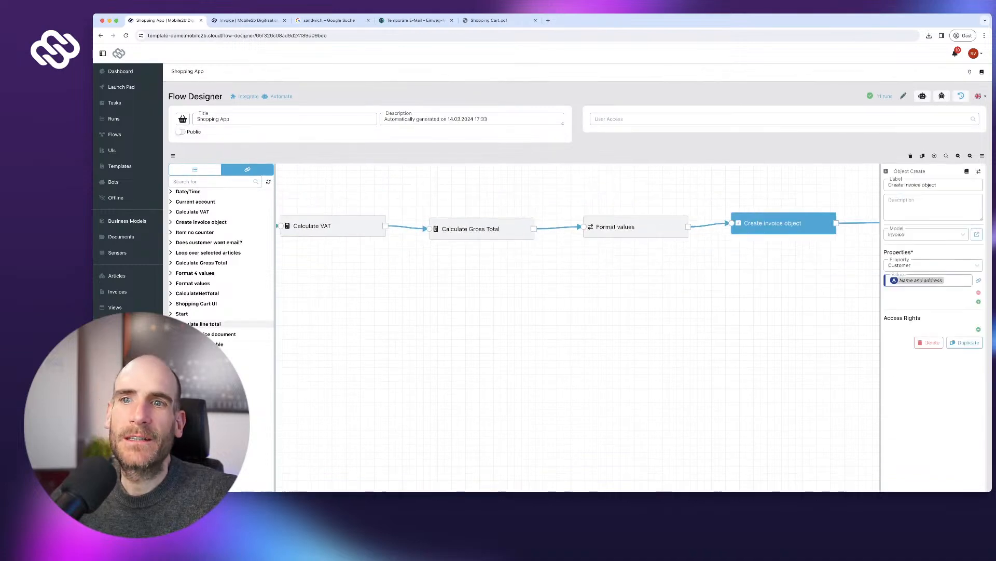
pyautogui.click(221, 334)
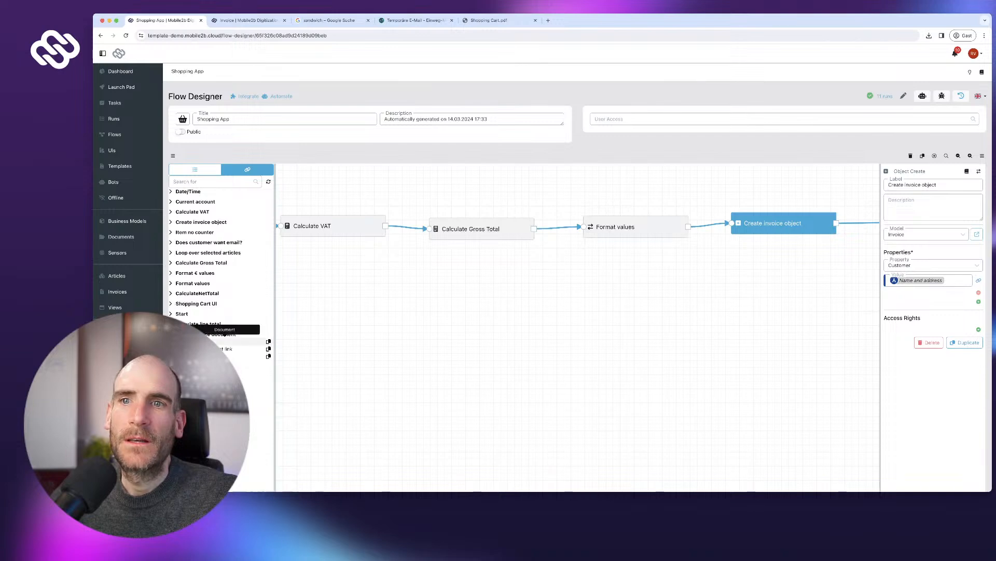
pyautogui.click(223, 334)
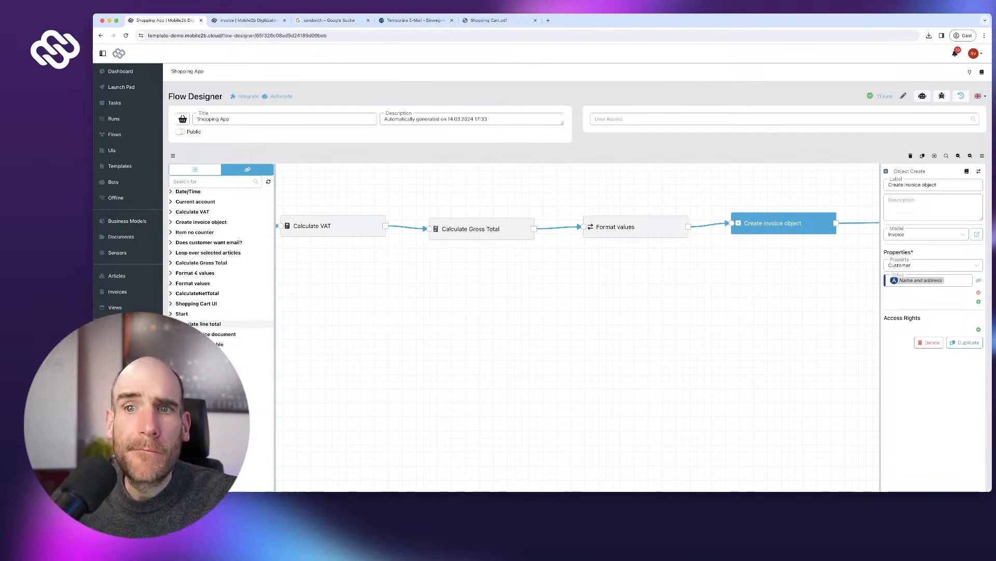
pyautogui.scroll(-1, 239, 273)
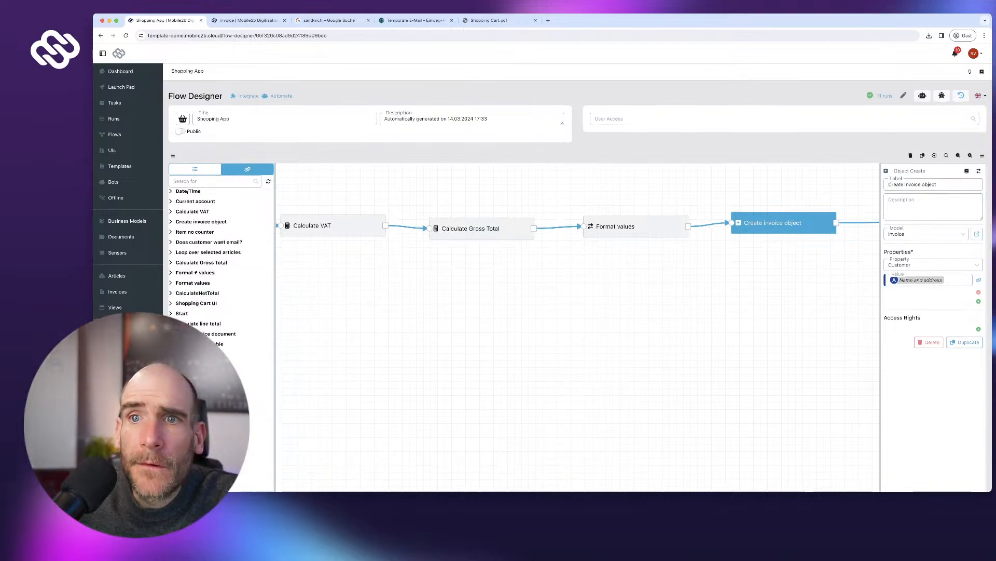
pyautogui.click(200, 222)
pyautogui.scroll(-1, 225, 231)
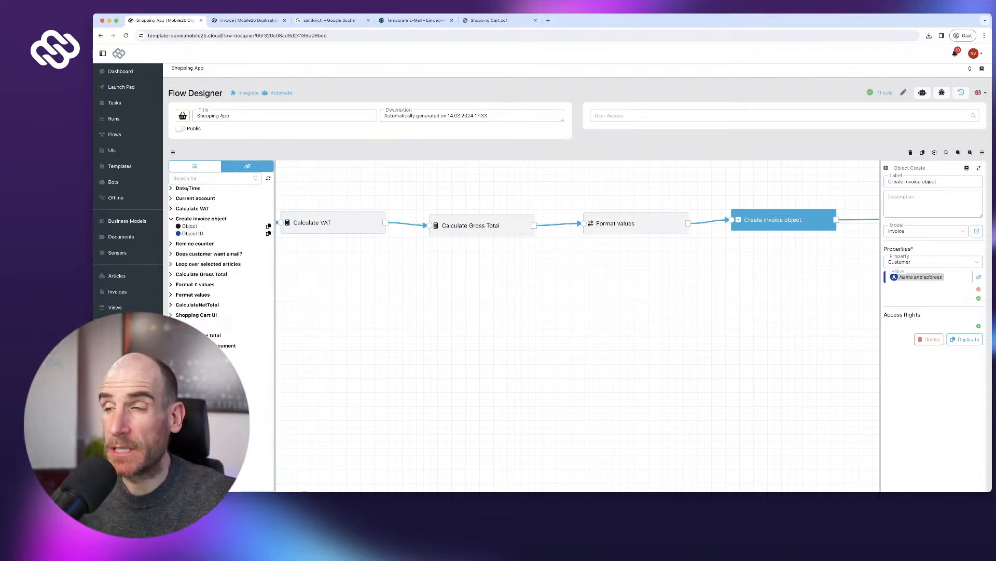
pyautogui.hscroll(5, 577, 244)
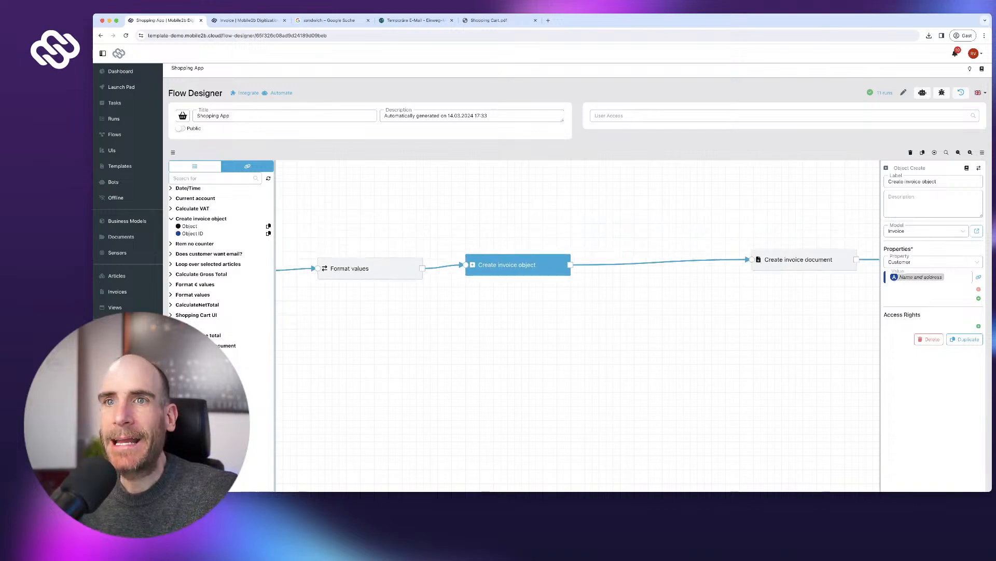
pyautogui.click(195, 165)
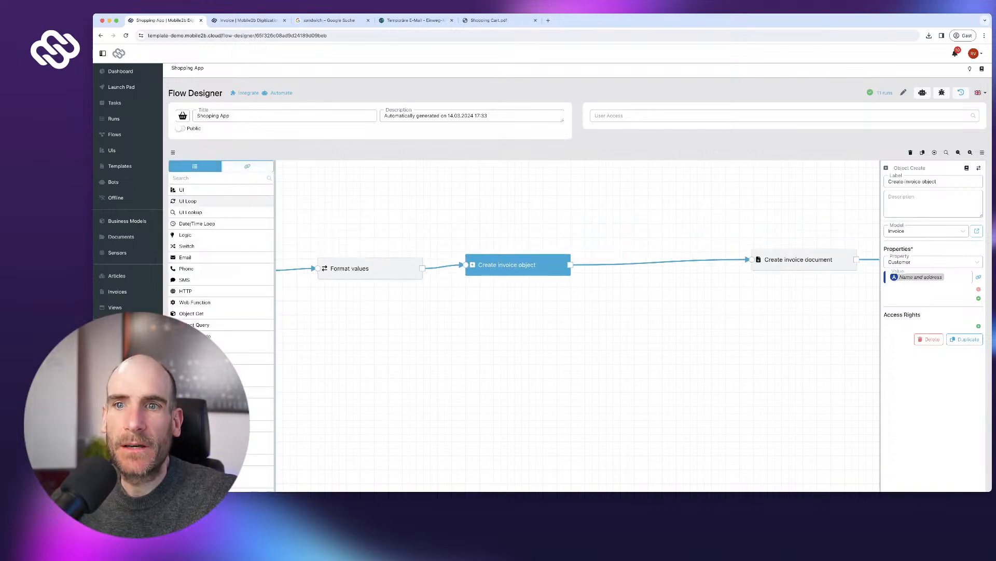
# - Add an Object Get step for the Invoice model labelled 'Get invoice object with auto ID'
pyautogui.moveTo(192, 313); pyautogui.dragTo(549, 232)
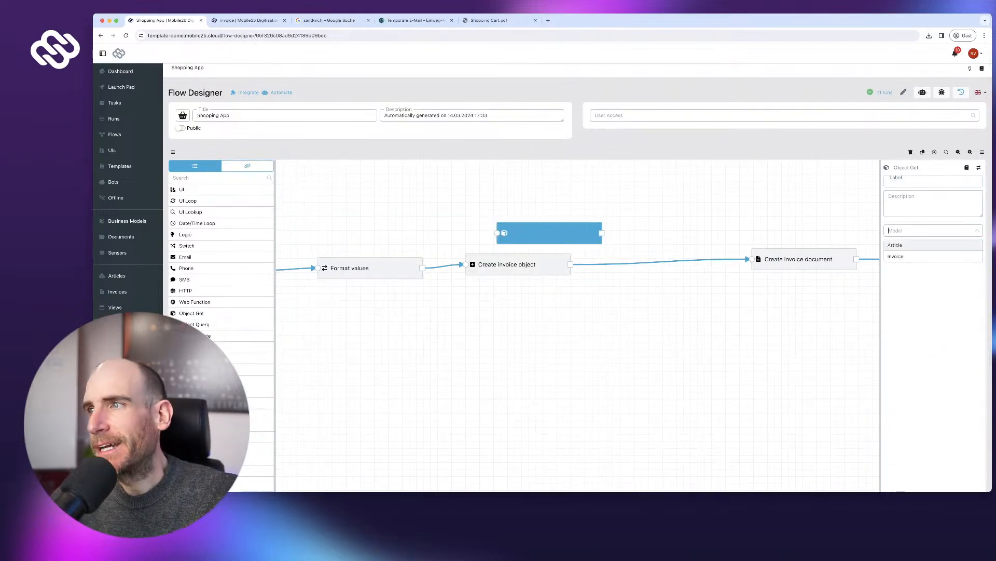
pyautogui.click(895, 244)
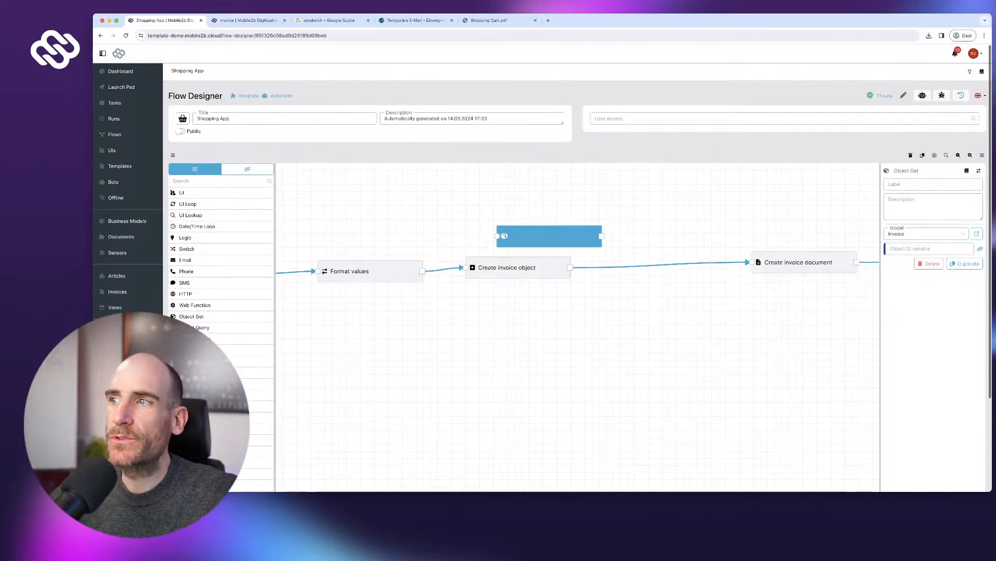
pyautogui.click(247, 170)
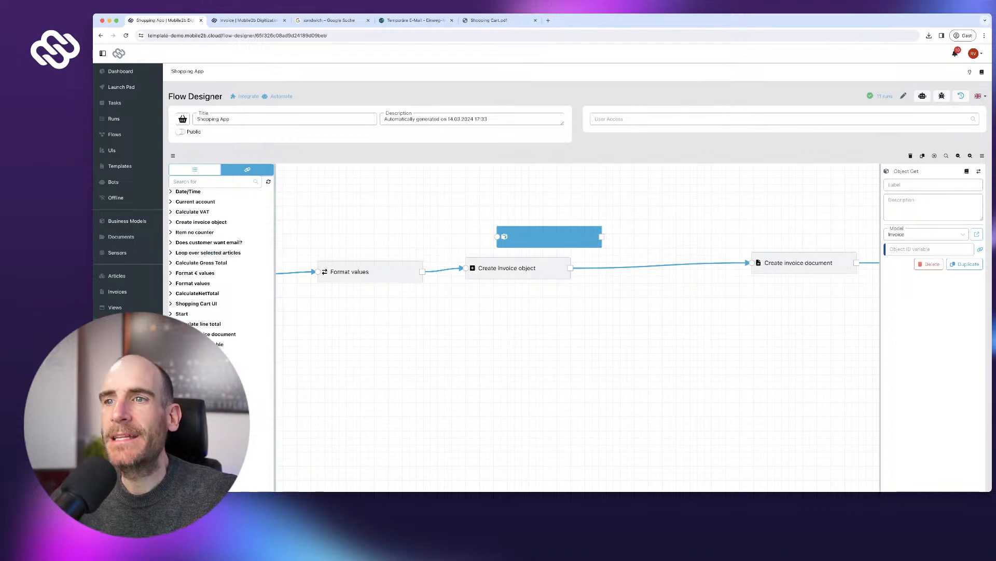
pyautogui.click(507, 268)
pyautogui.moveTo(507, 268); pyautogui.dragTo(500, 273)
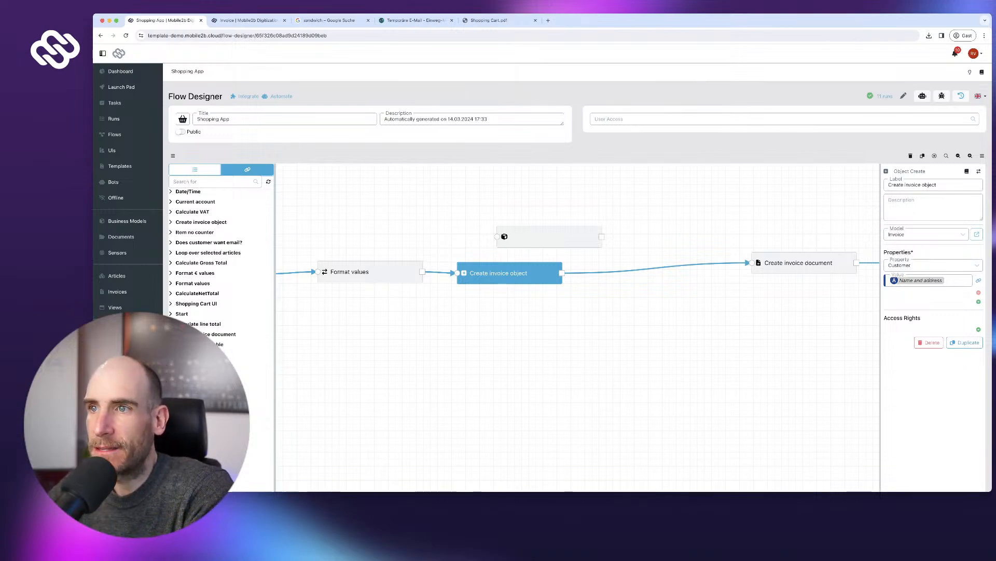
pyautogui.moveTo(550, 236); pyautogui.dragTo(654, 235)
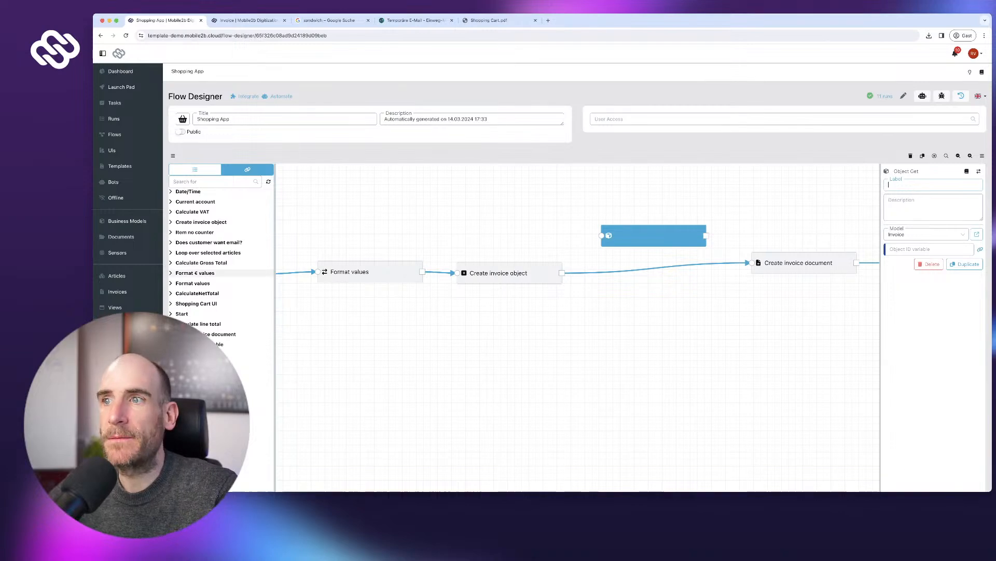
pyautogui.write('et invoice object with auto ID')
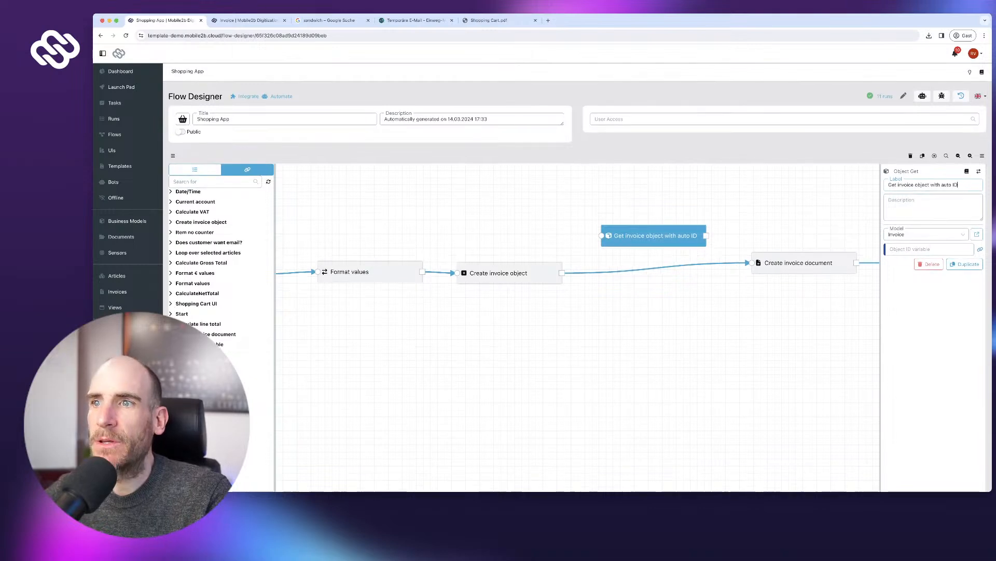
# - Link Create invoice object into the new Get step, using its Object ID as the lookup value
pyautogui.click(506, 273)
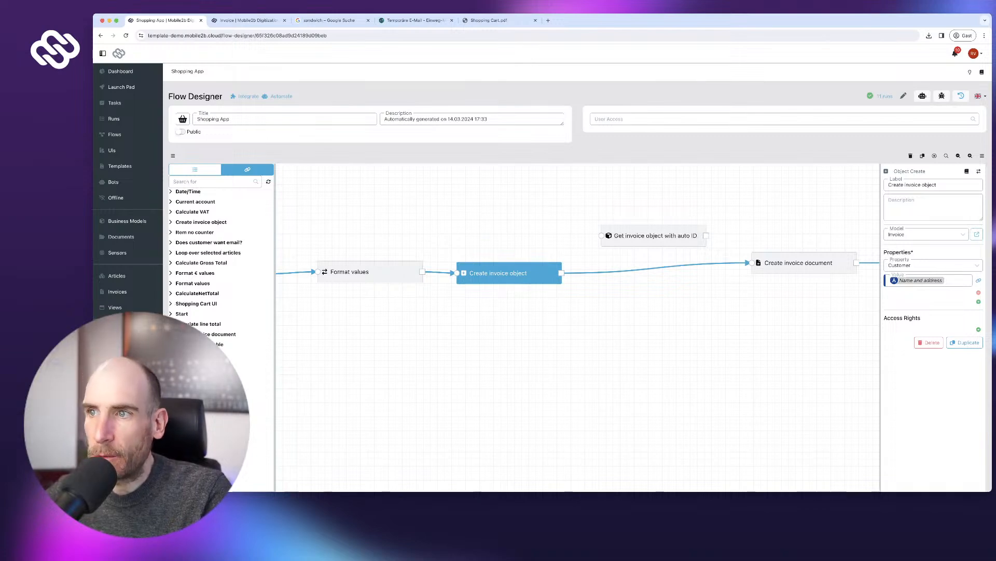
pyautogui.click(648, 266)
pyautogui.click(647, 263)
pyautogui.moveTo(562, 272); pyautogui.dragTo(601, 235)
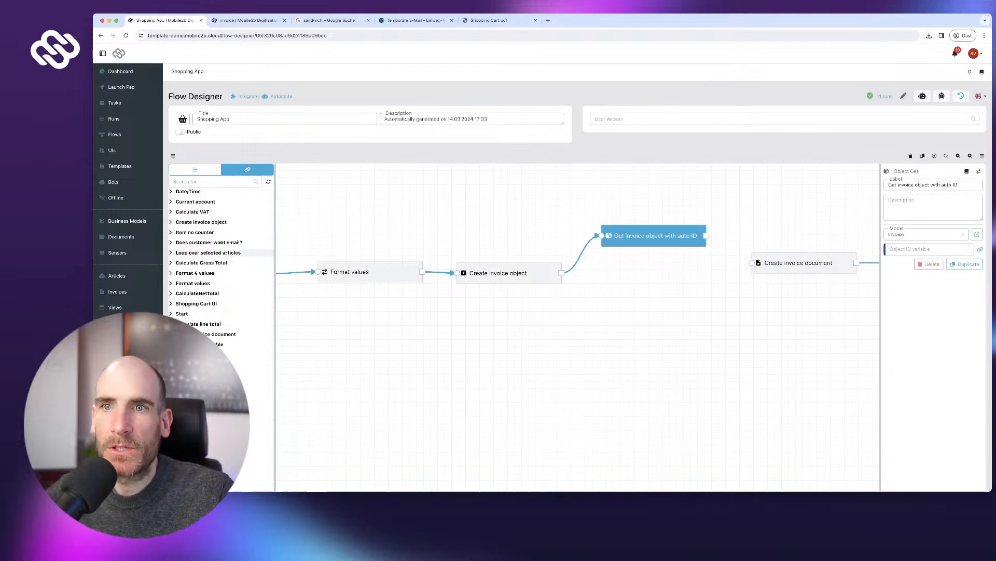
pyautogui.click(201, 222)
pyautogui.click(269, 237)
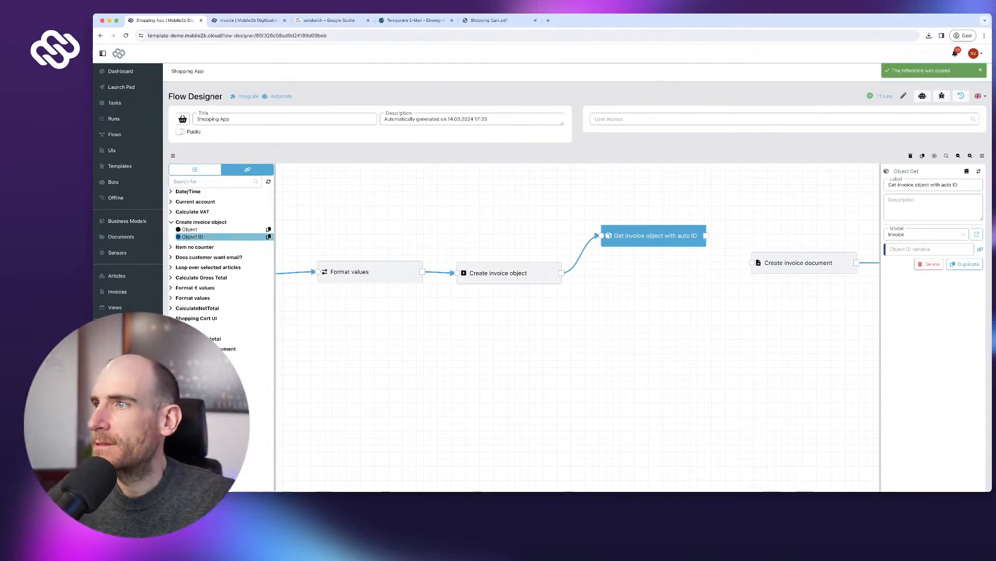
pyautogui.click(929, 250)
pyautogui.press('super+v')
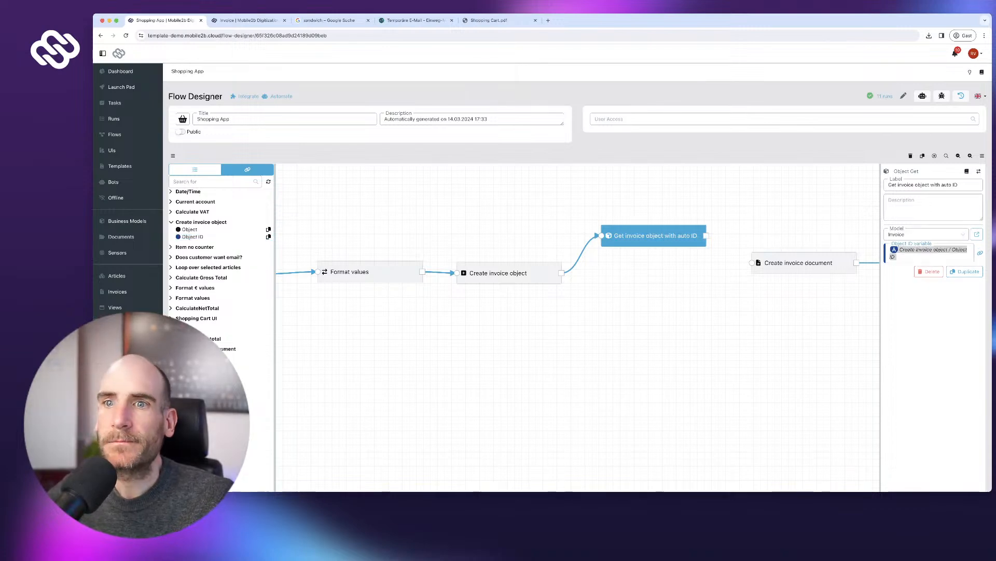
pyautogui.scroll(-1, 228, 265)
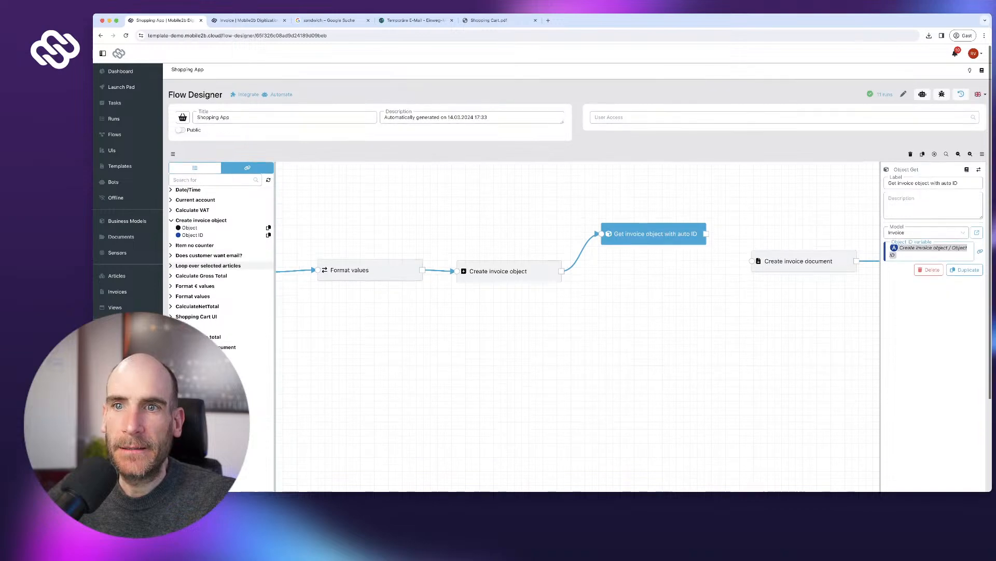
pyautogui.moveTo(653, 234); pyautogui.dragTo(655, 243)
# - Copy the fetched invoice's No. reference from the Get invoice object variables
pyautogui.click(195, 167)
pyautogui.click(247, 167)
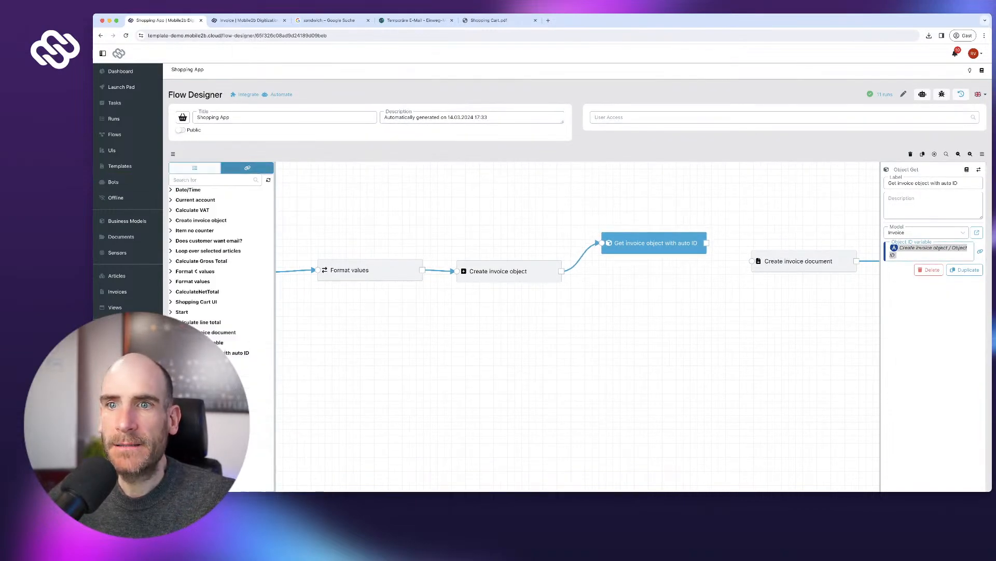
pyautogui.click(239, 352)
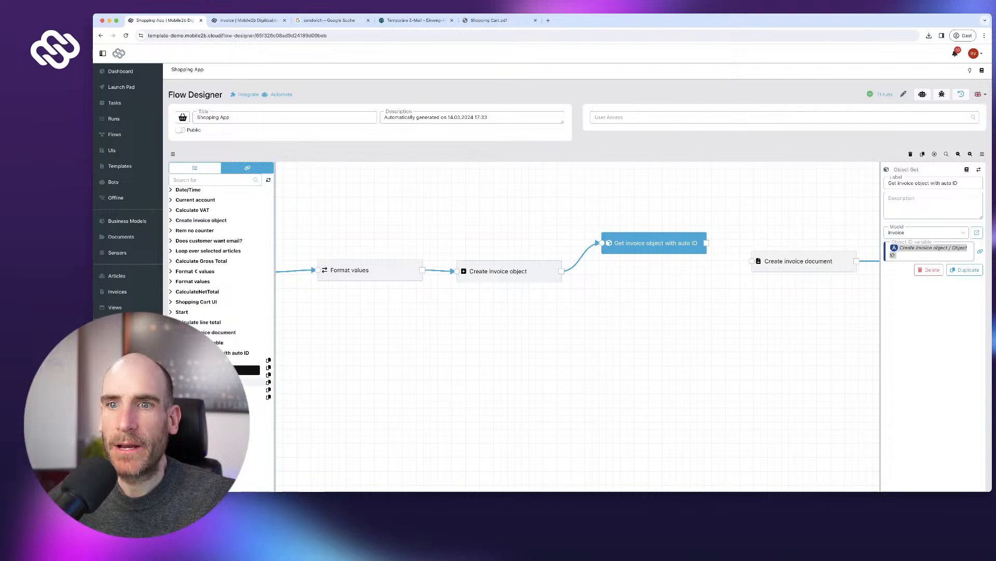
pyautogui.click(268, 389)
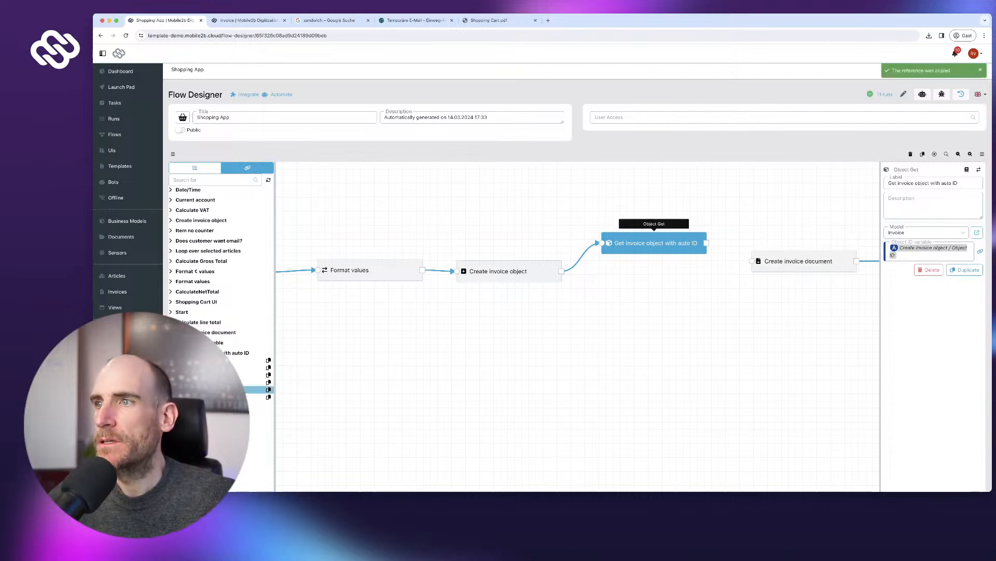
# - Replace the placeholder InvoiceNo 123 with the fetched invoice's No. and publish
pyautogui.click(799, 261)
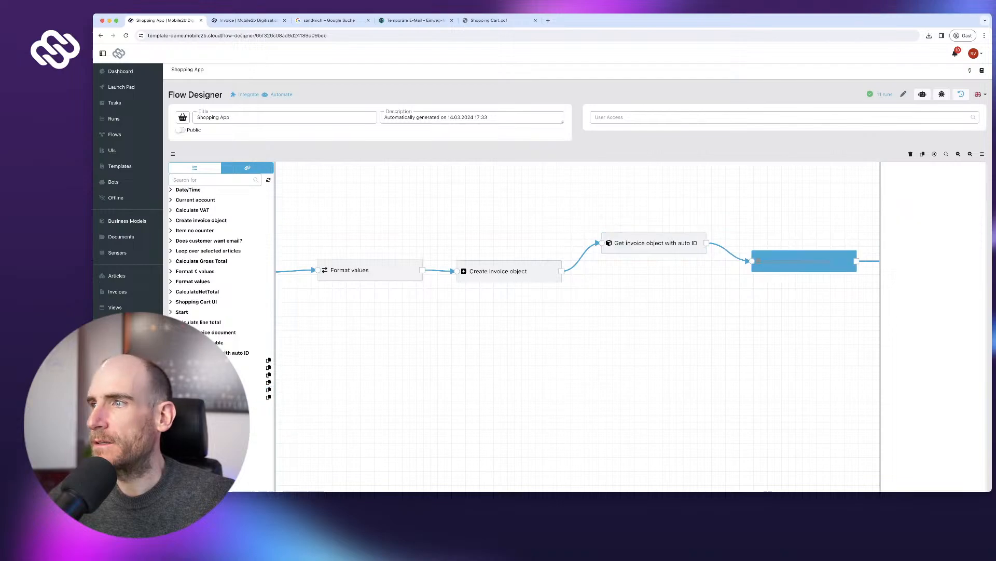
pyautogui.scroll(-5, 929, 310)
pyautogui.scroll(-5, 930, 310)
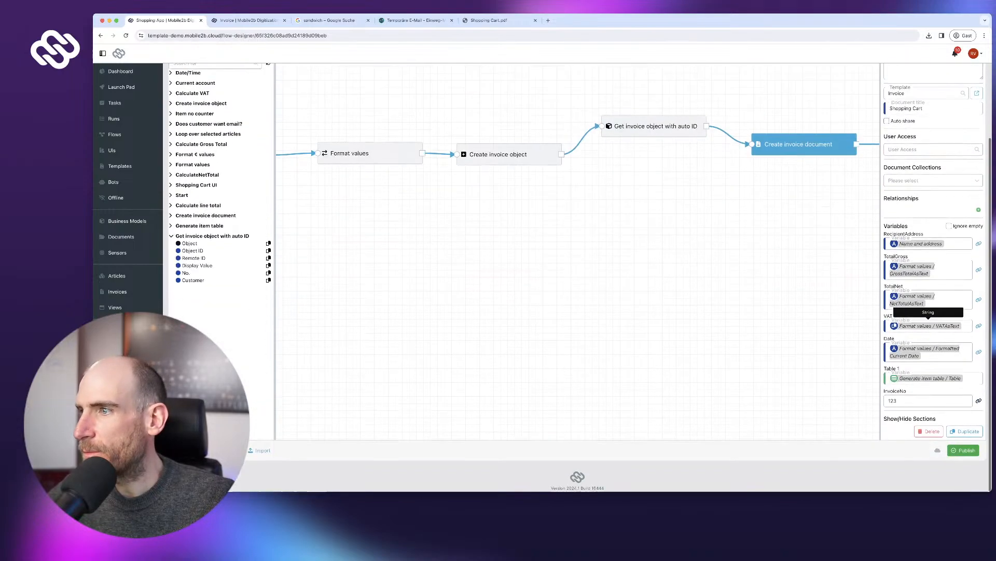
pyautogui.doubleClick(892, 401)
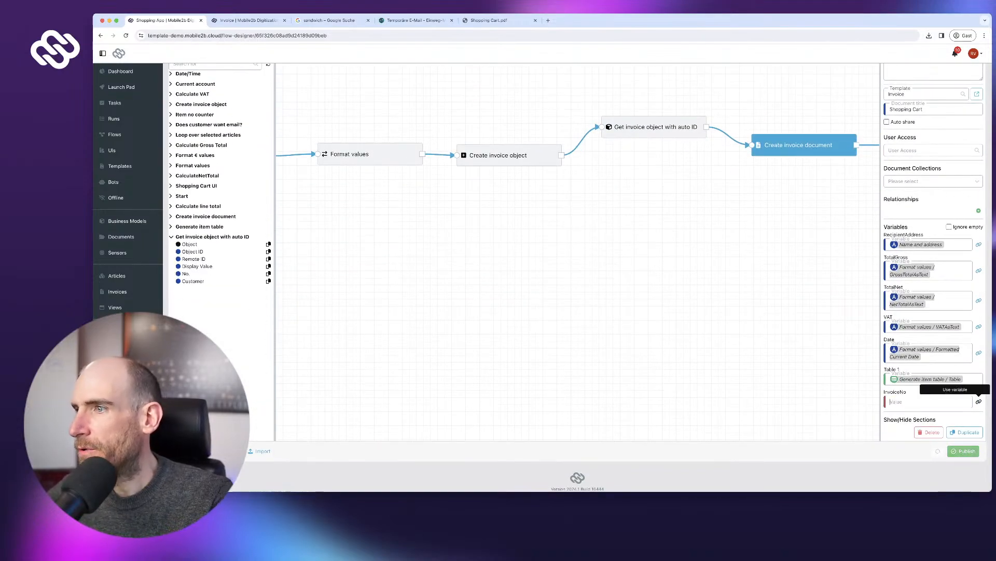
pyautogui.press('super+v')
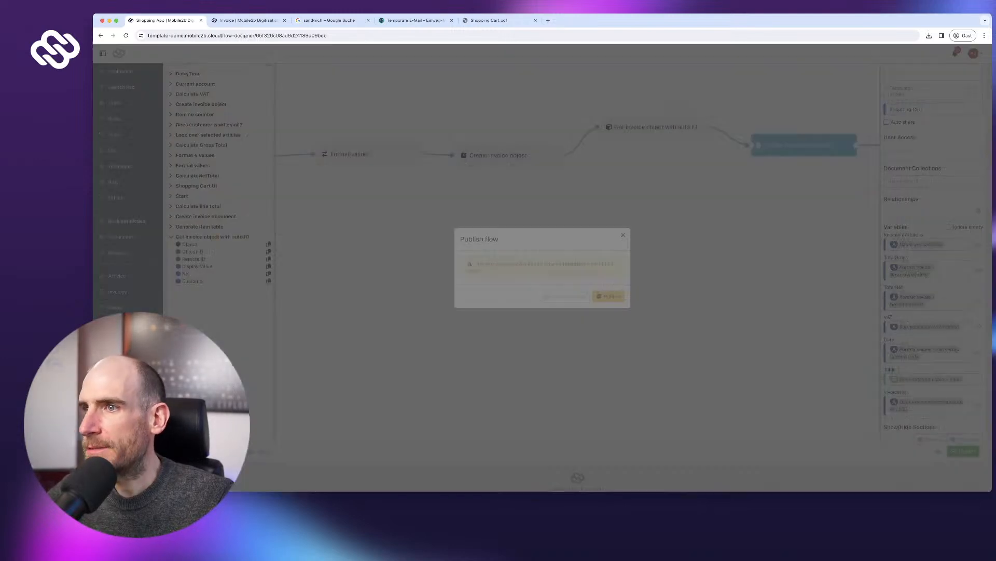
pyautogui.click(963, 450)
pyautogui.click(609, 296)
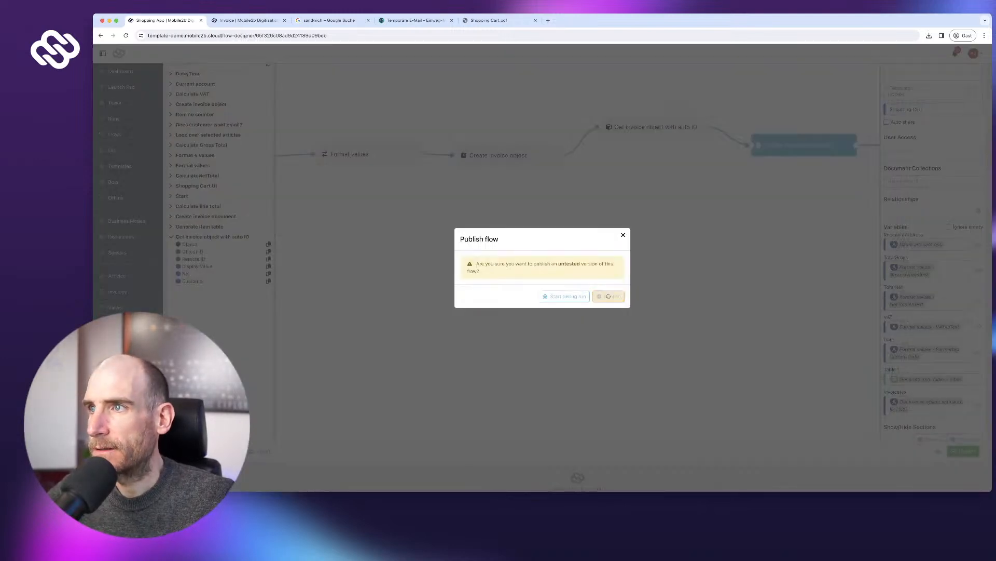
# - Relate the invoice document to the fetched invoice Object, republish, and go to Launch Pad
pyautogui.scroll(-1, 979, 207)
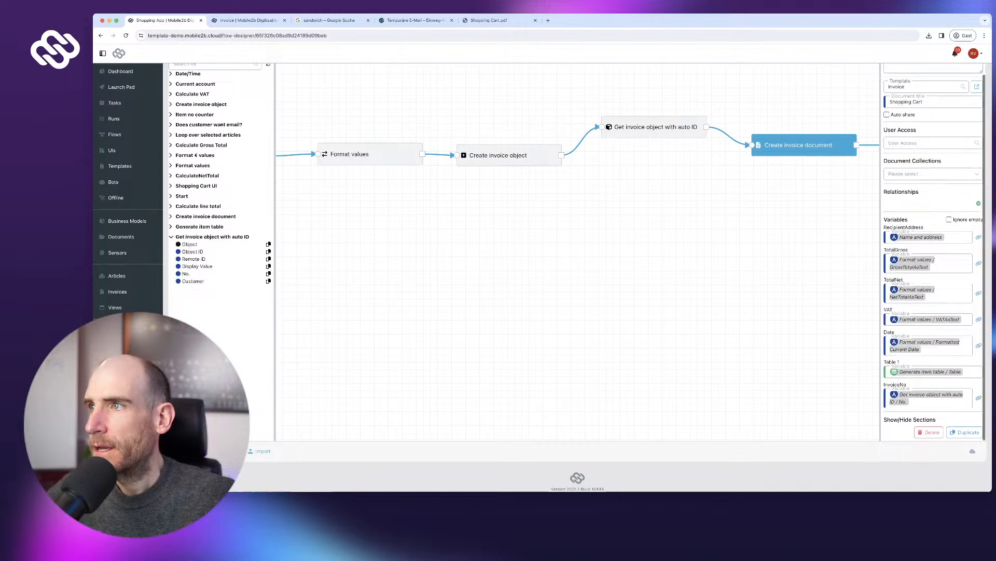
pyautogui.click(978, 203)
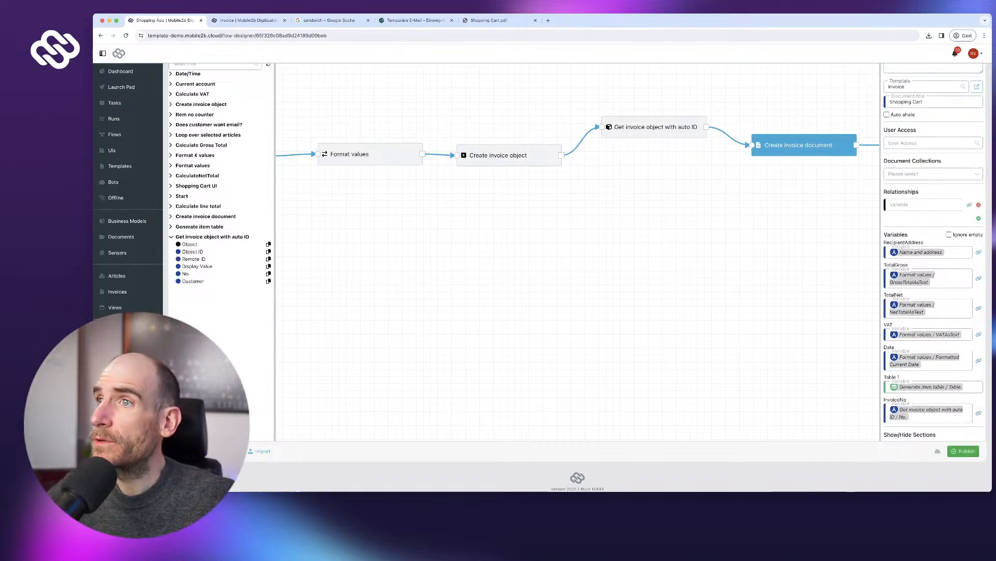
pyautogui.click(269, 244)
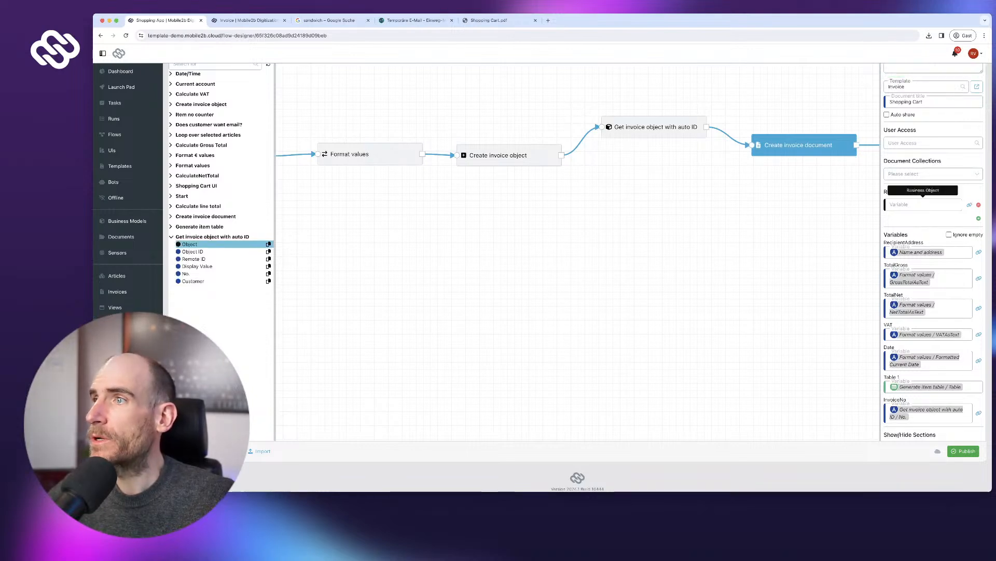
pyautogui.click(923, 204)
pyautogui.press('super+v')
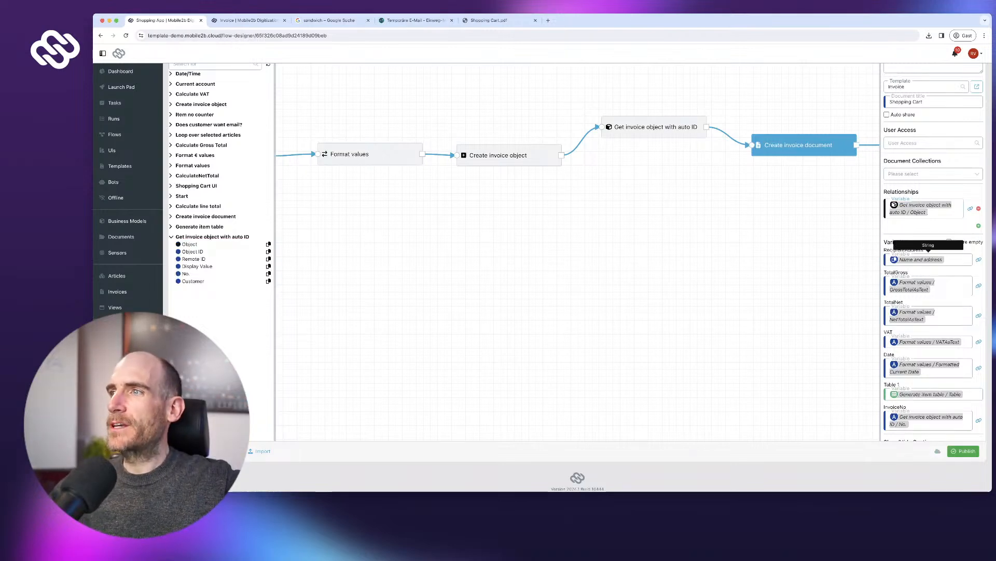
pyautogui.scroll(-1, 929, 249)
pyautogui.click(963, 450)
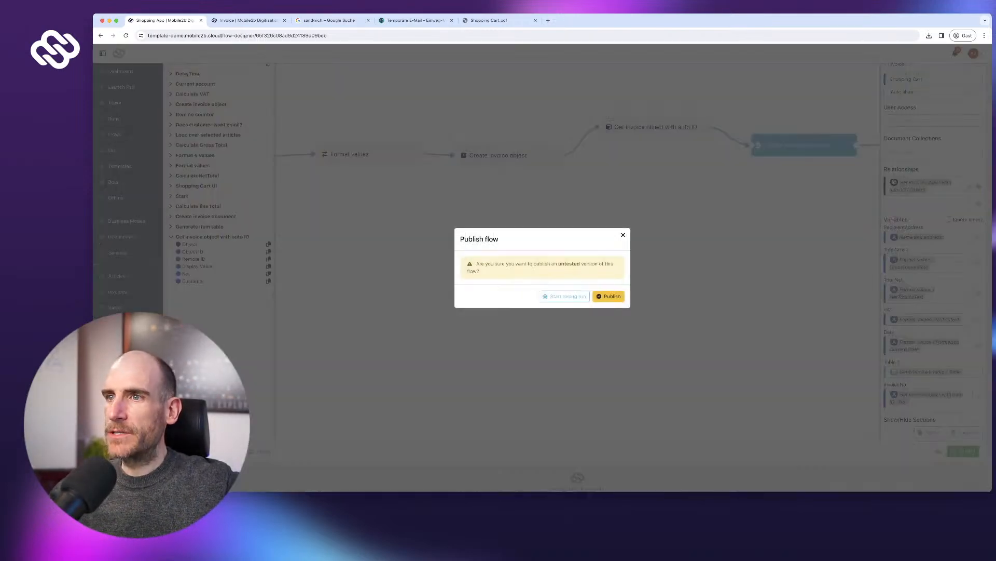
pyautogui.click(609, 297)
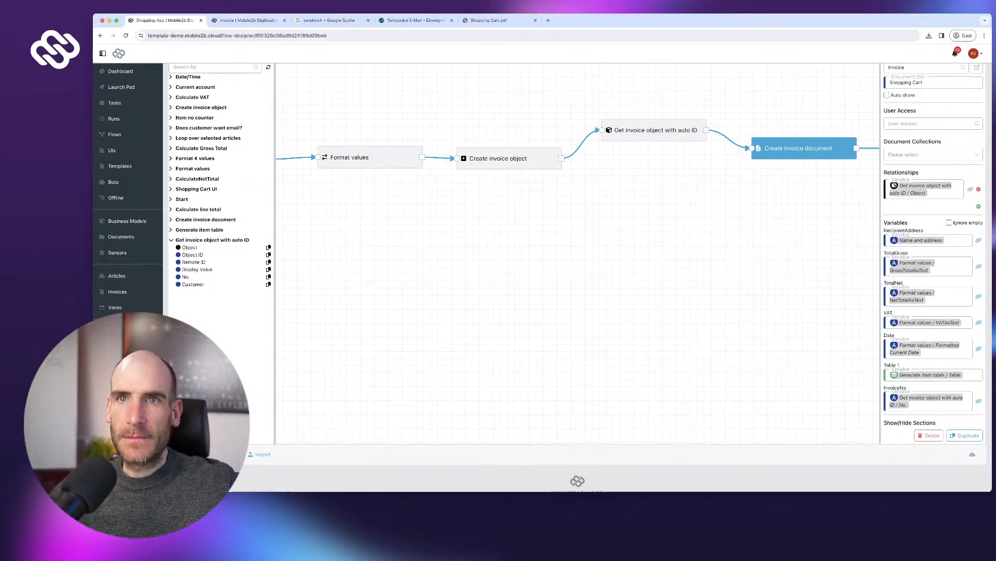
pyautogui.click(121, 86)
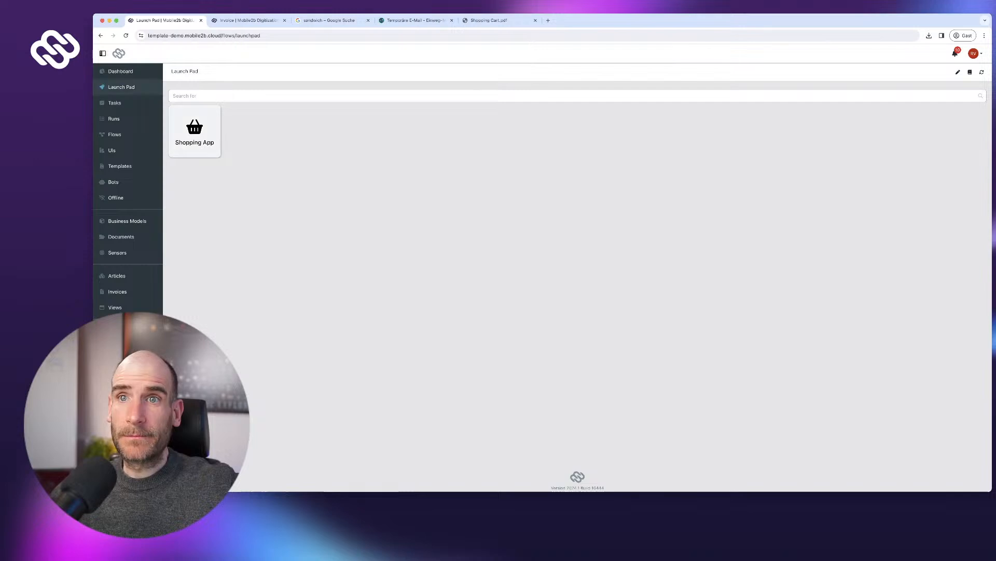
# - Run Shopping App with the customer's name and address, ordering 1 Coffee large and a Sandwich
pyautogui.click(195, 131)
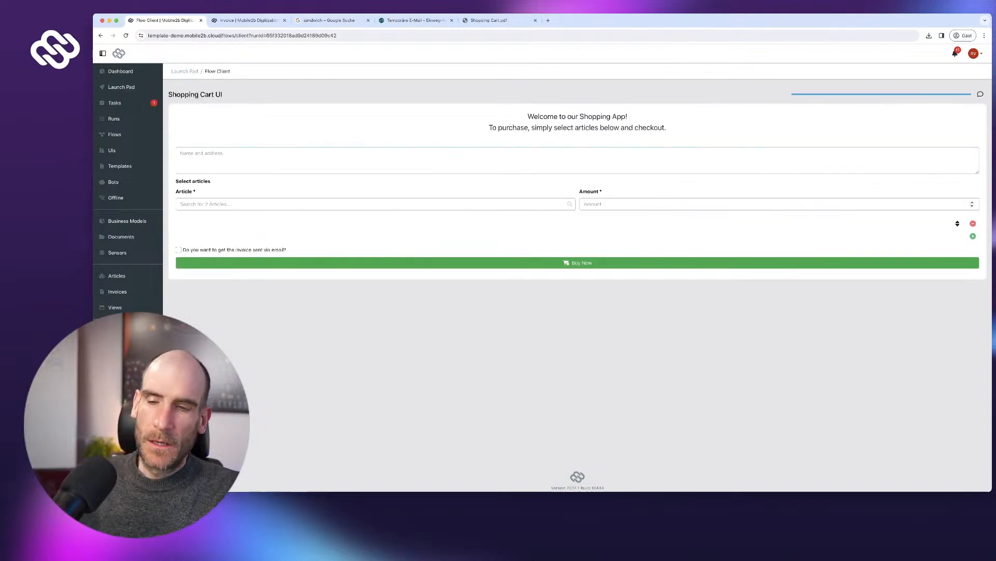
pyautogui.write('Max ')
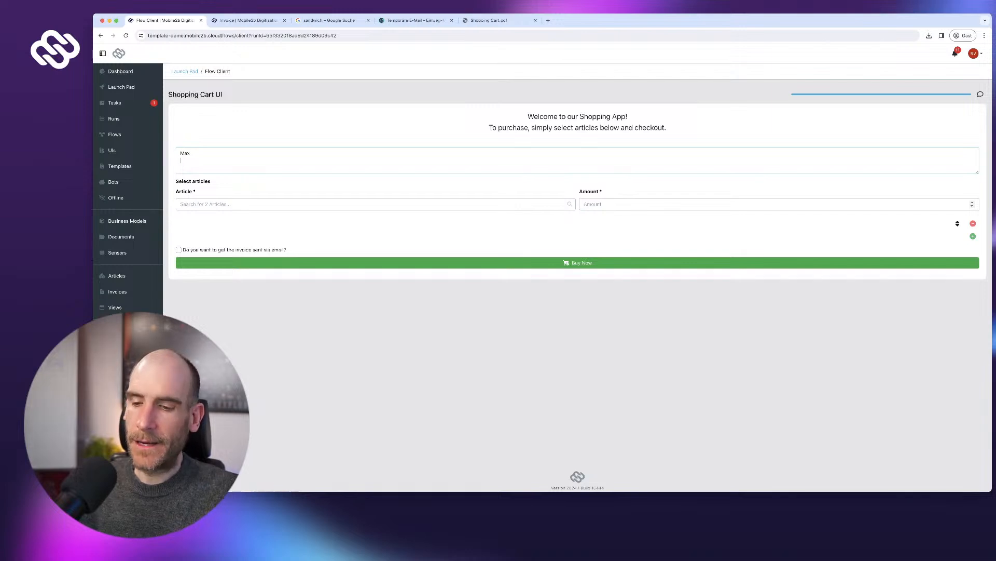
pyautogui.write('Sweden')
pyautogui.press('Tab')
pyautogui.press('Return')
pyautogui.press('Tab')
pyautogui.write('1')
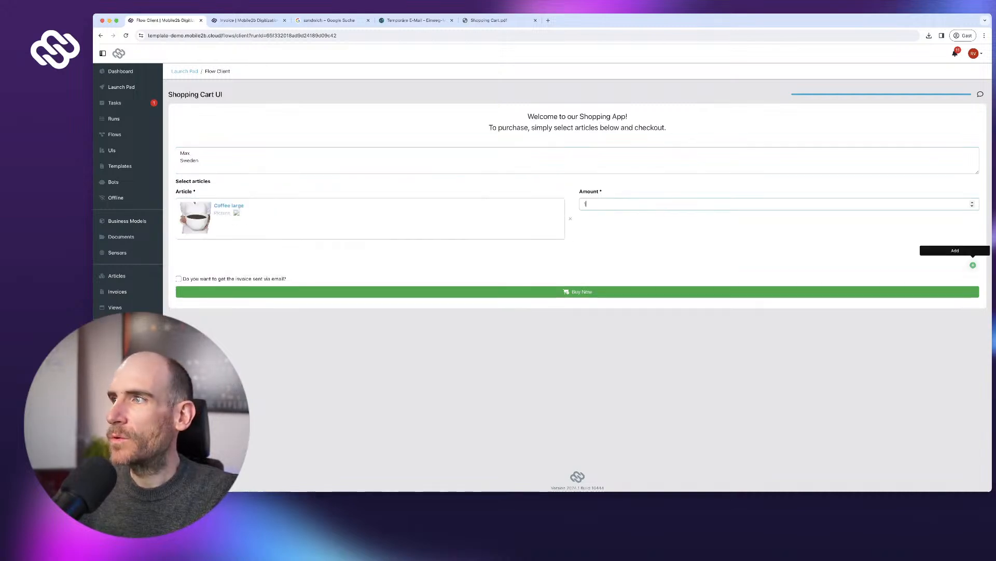
pyautogui.click(973, 266)
pyautogui.click(370, 275)
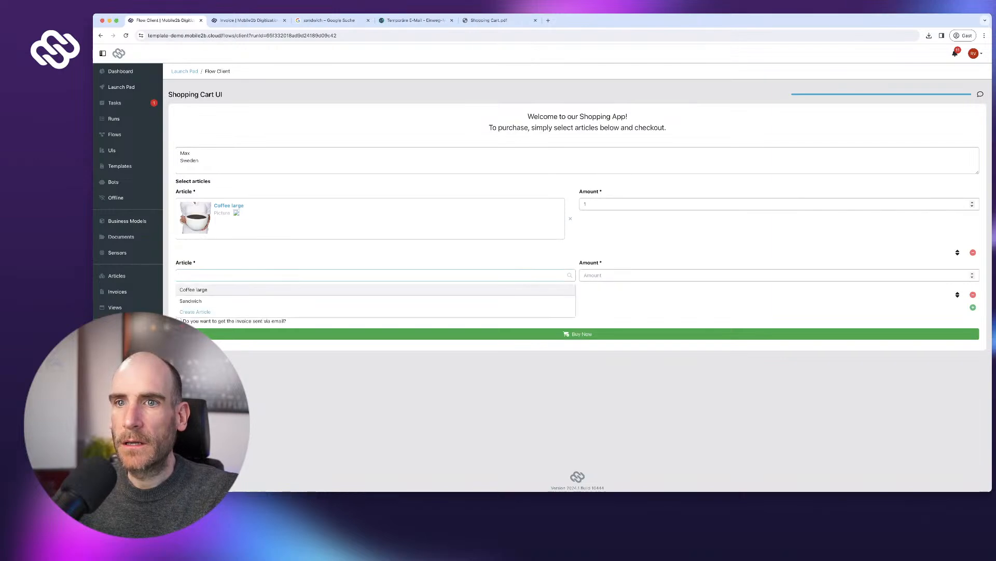
pyautogui.press('Down')
pyautogui.press('Return')
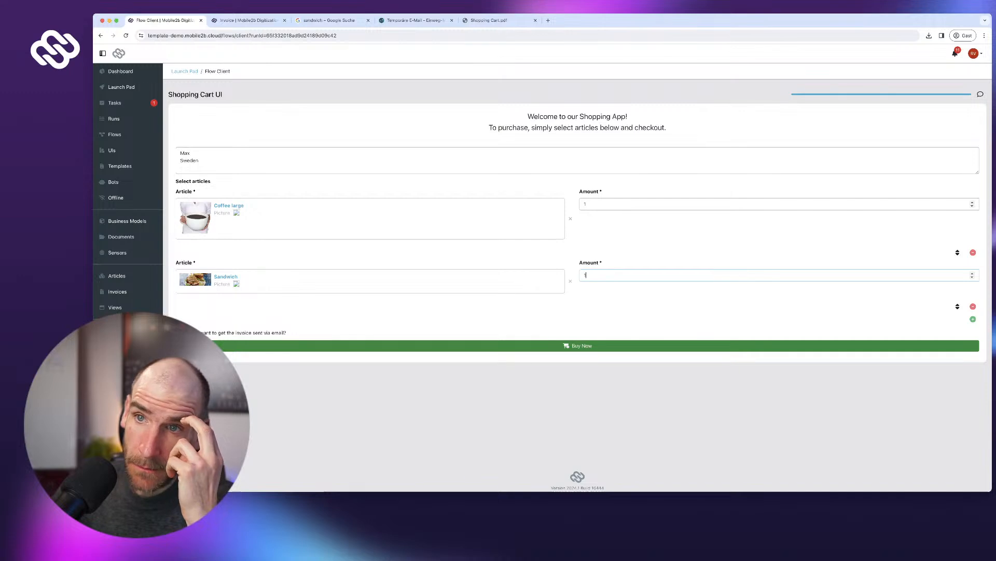
pyautogui.click(578, 346)
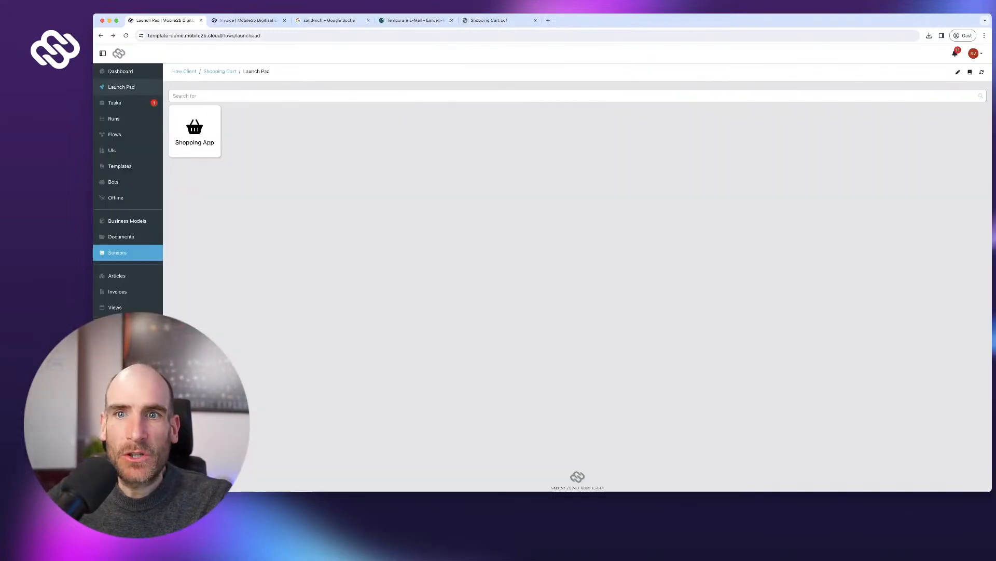
# - Open Invoice 3 and preview its shopping-cart PDF, then start a new Shopping App run
pyautogui.click(118, 292)
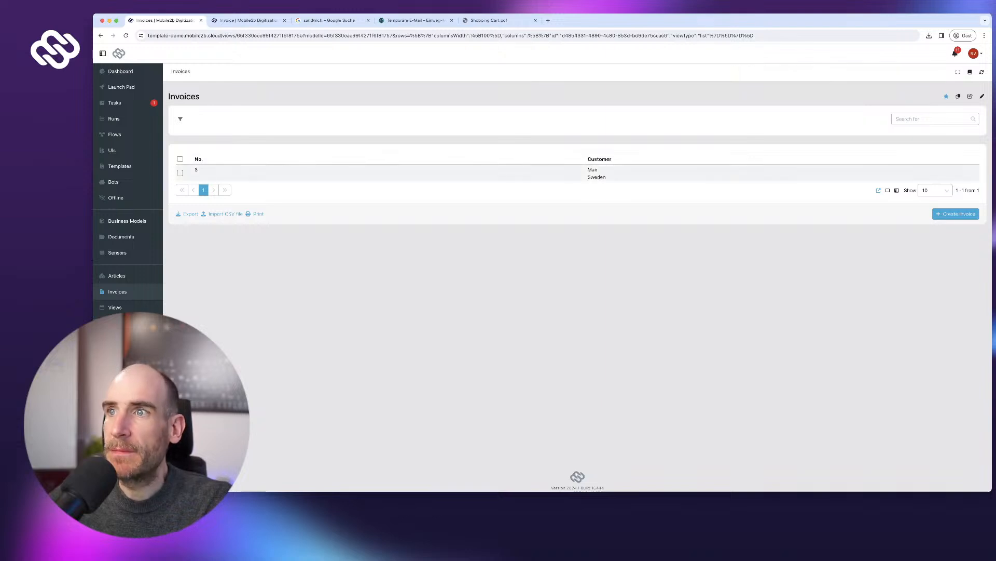
pyautogui.click(198, 171)
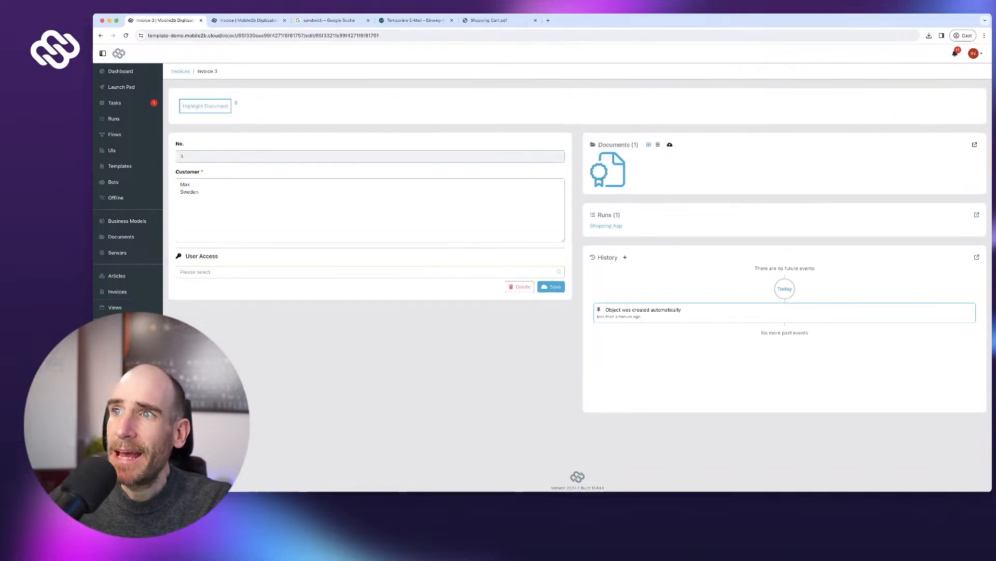
pyautogui.click(657, 144)
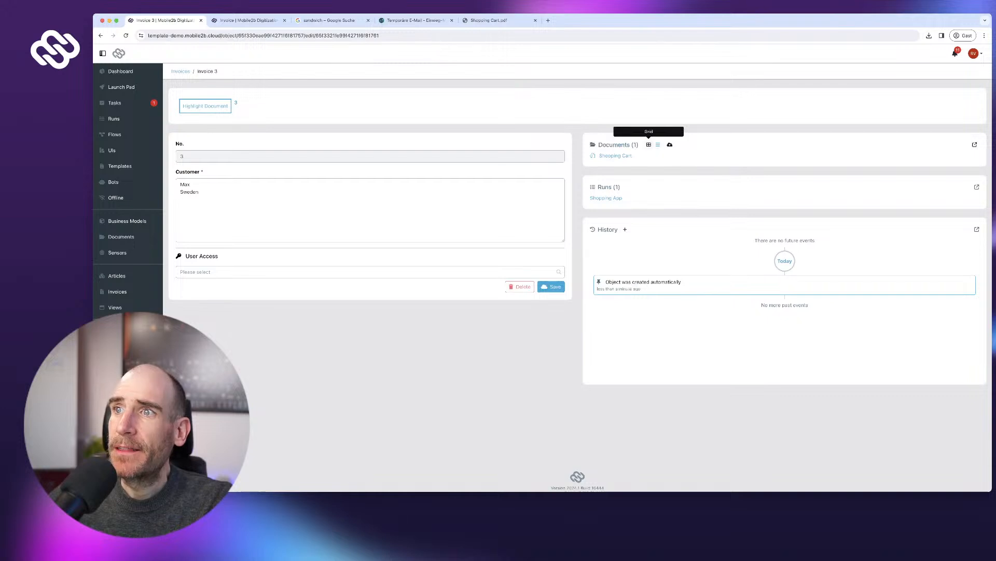
pyautogui.click(648, 145)
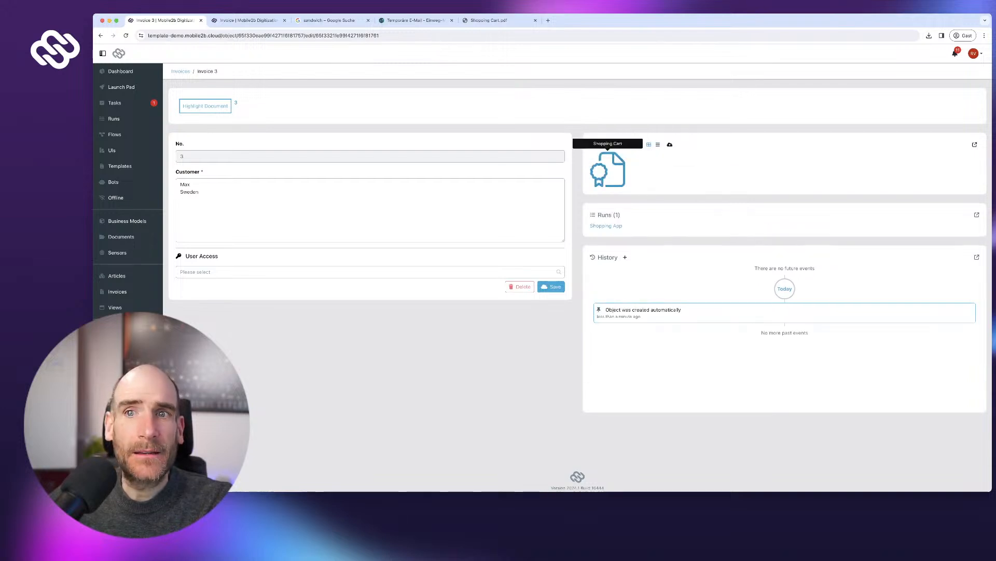
pyautogui.click(607, 168)
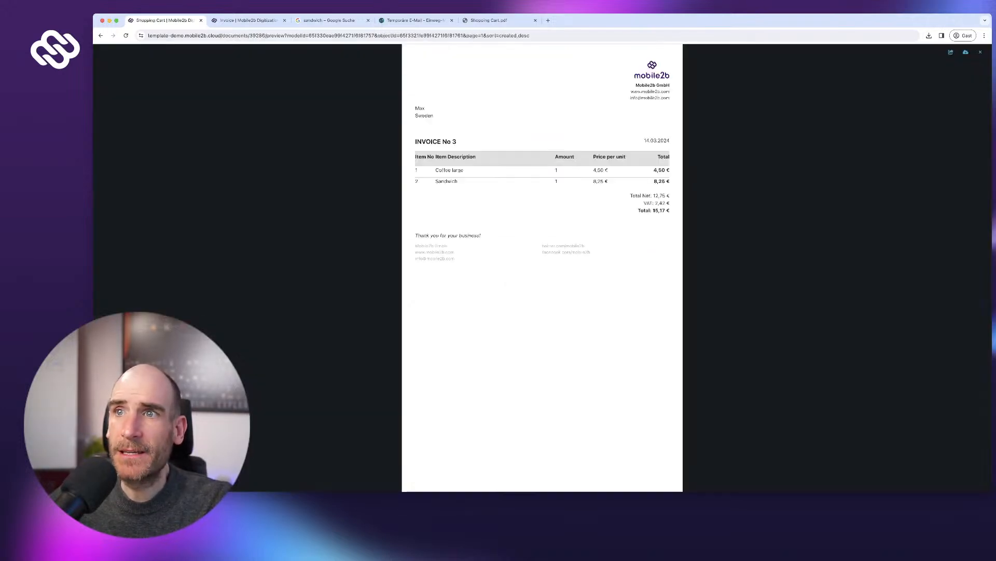
pyautogui.press('super+Left')
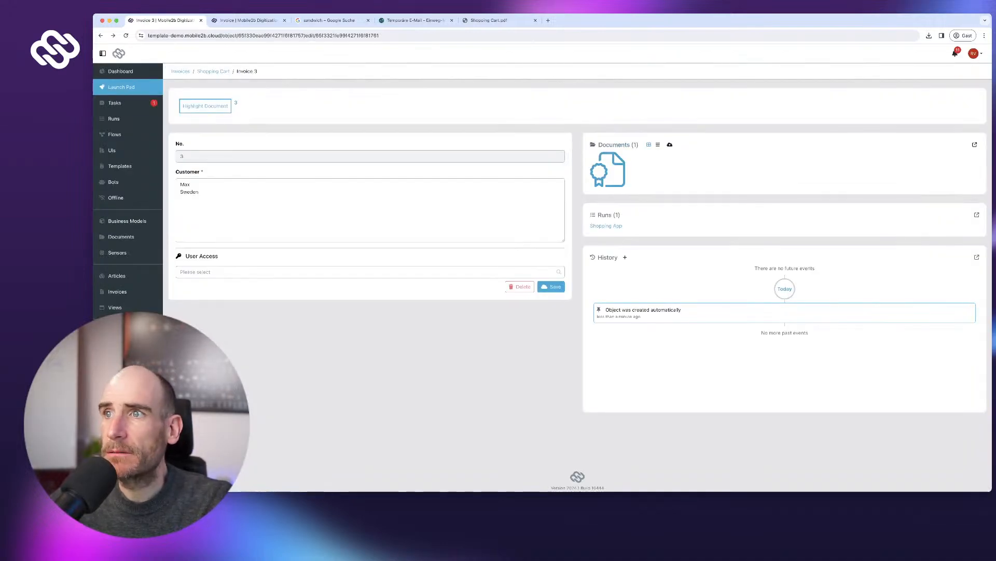
pyautogui.click(608, 169)
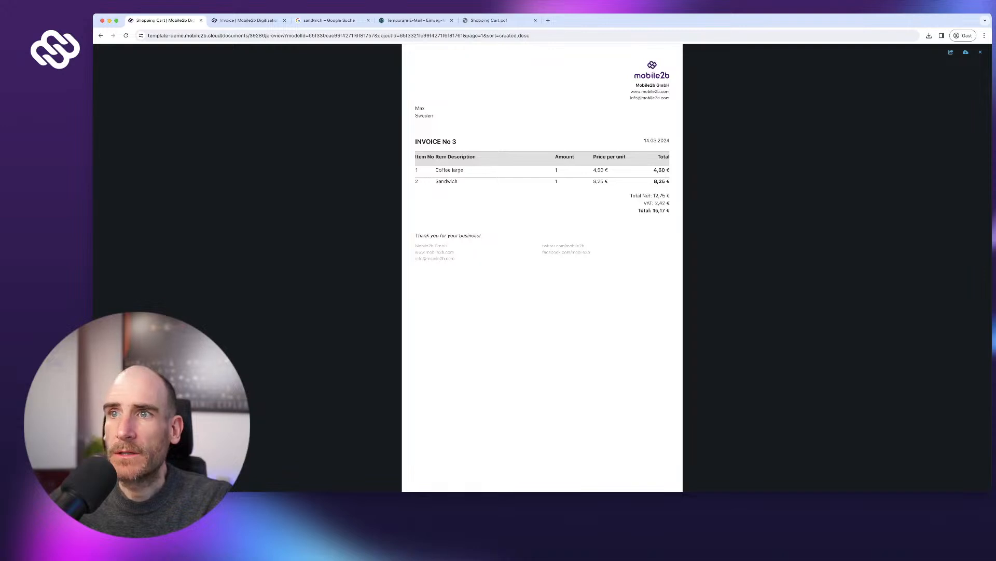
pyautogui.press('super+Left')
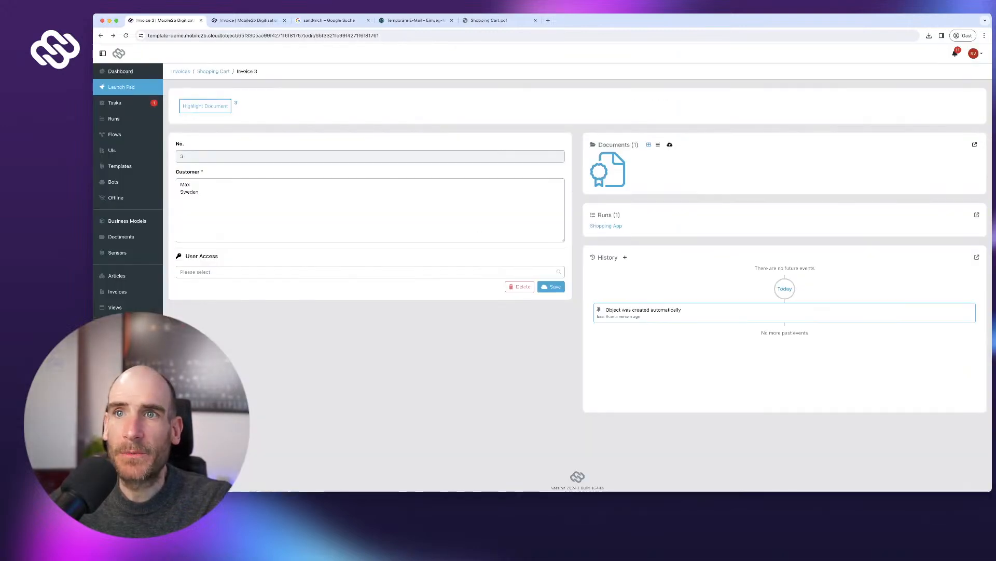
pyautogui.click(121, 86)
pyautogui.click(195, 130)
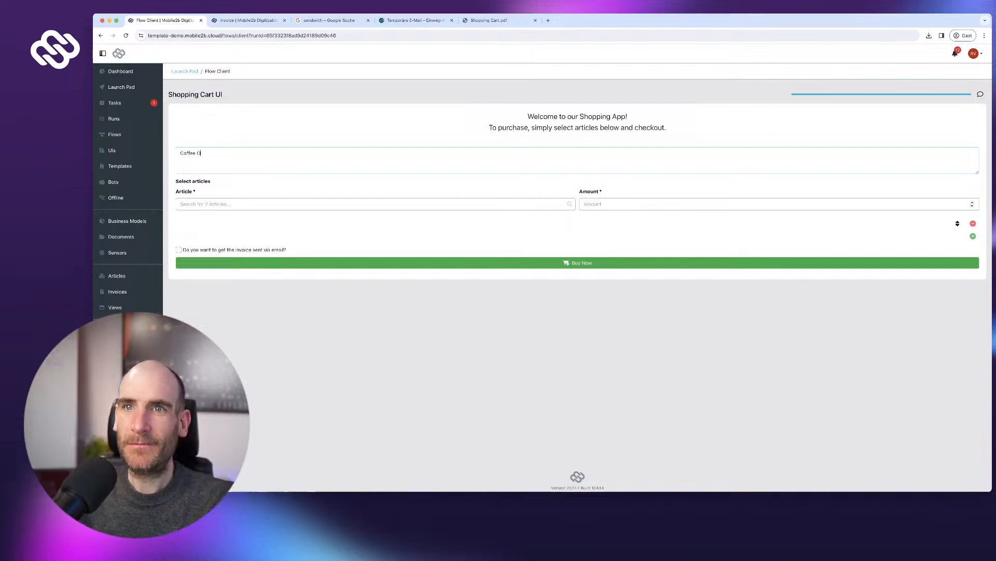
# - Order 150 Coffee large, producing the INVOICE No 4 preview totalling 803,25 €
pyautogui.press('Tab')
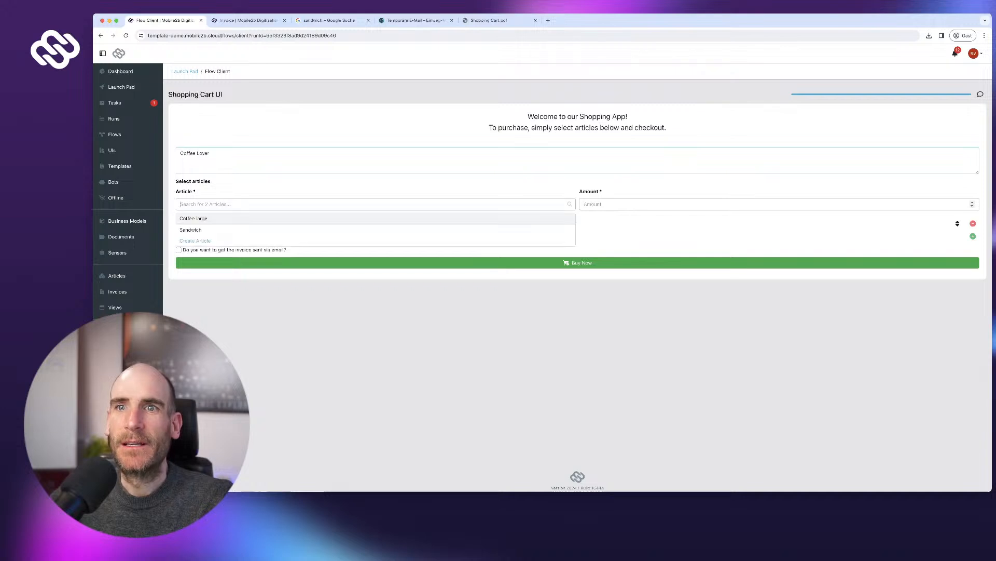
pyautogui.press('Return')
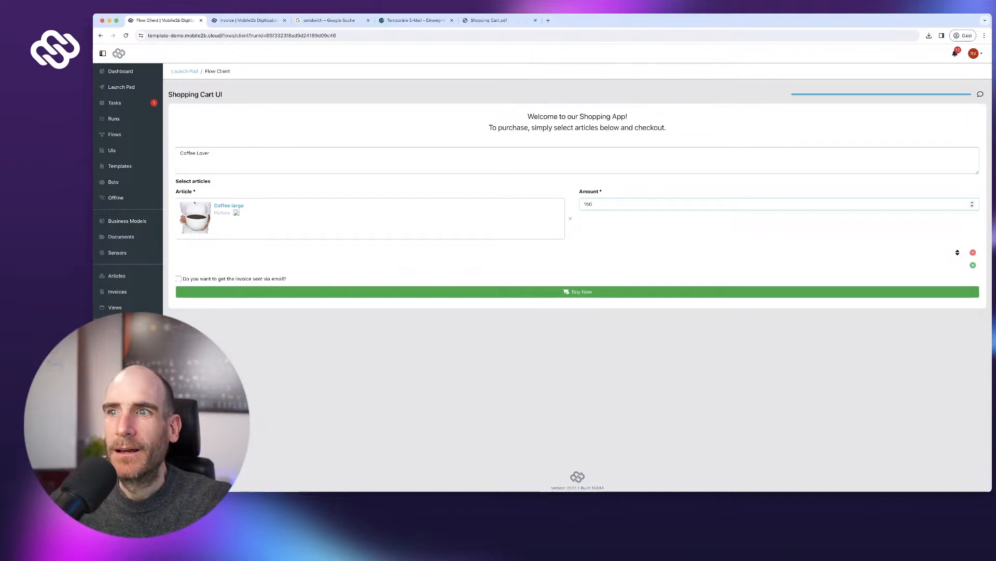
pyautogui.click(582, 291)
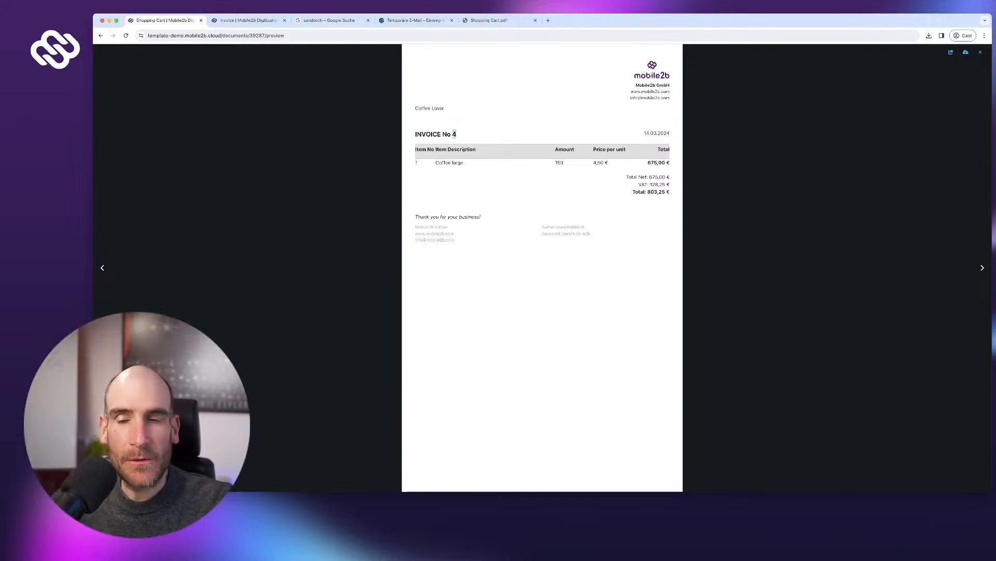
# - Open invoice 4 in Invoices and preview its document, then return to the Invoice template
pyautogui.click(101, 36)
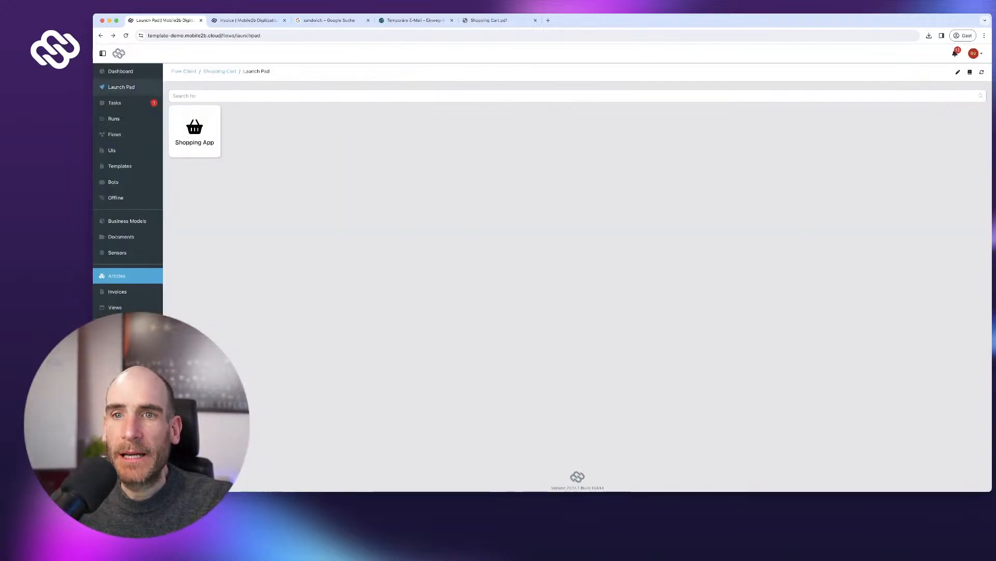
pyautogui.click(116, 276)
pyautogui.click(117, 291)
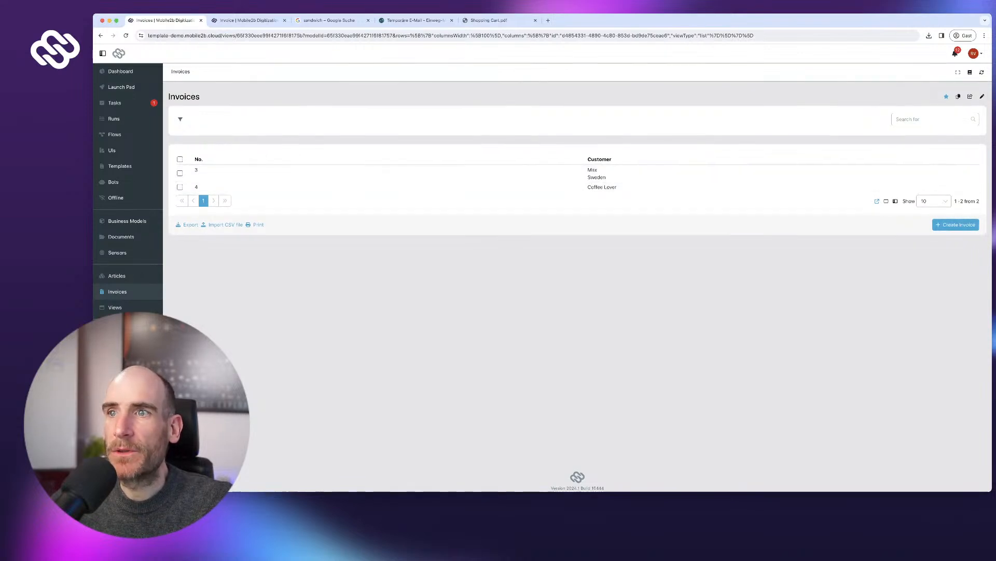
pyautogui.click(602, 187)
pyautogui.click(607, 169)
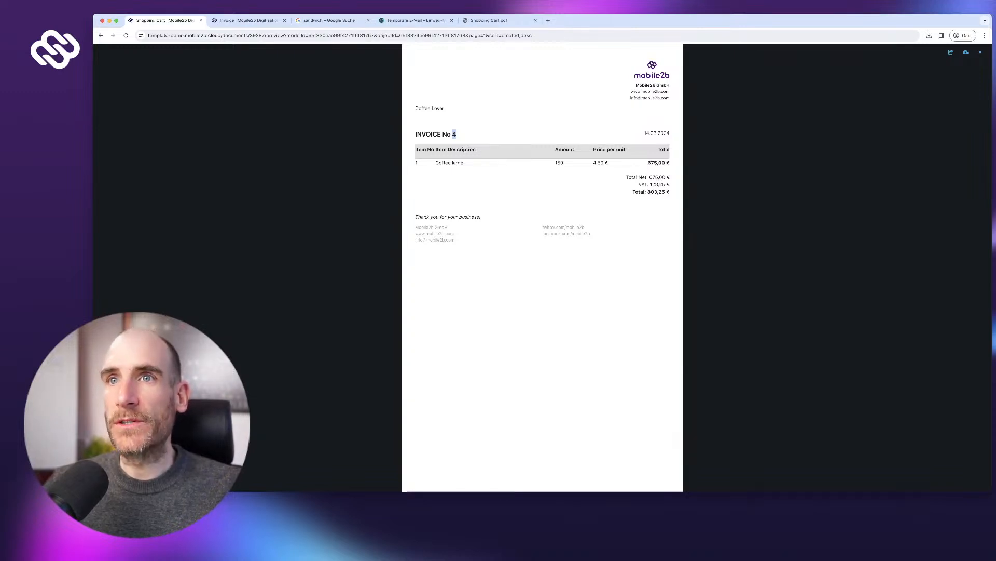
pyautogui.hotkey('ctrl', 'Tab')
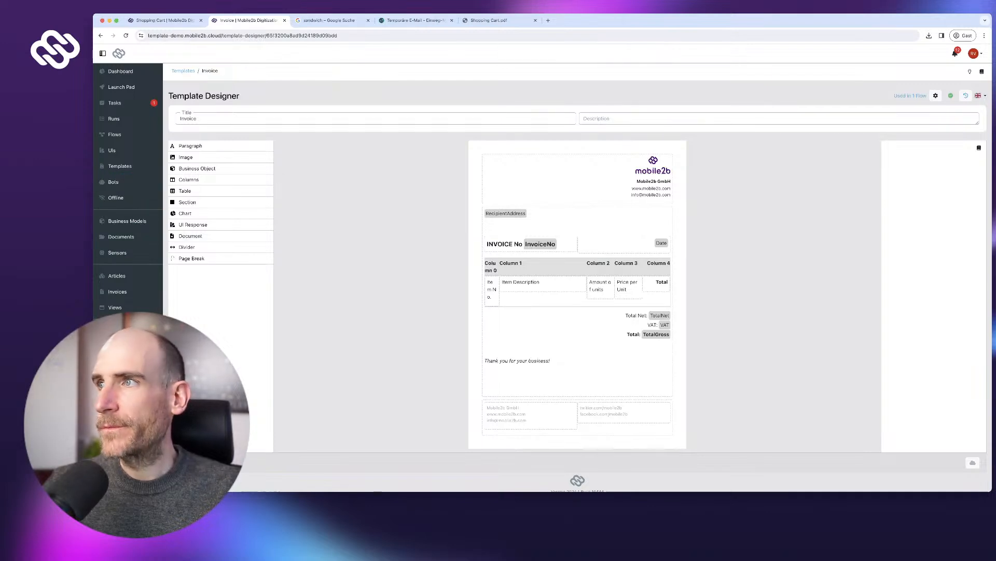
# - Drag a Text Resolver node into the Shopping App flow and label it 'Create invoice no'
pyautogui.click(911, 96)
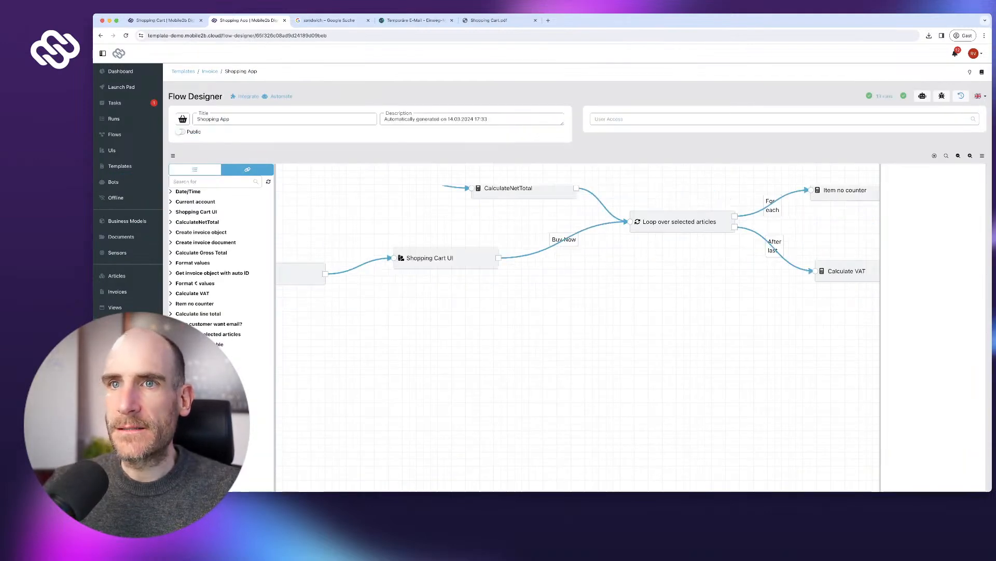
pyautogui.moveTo(730, 198); pyautogui.dragTo(574, 208)
pyautogui.click(195, 170)
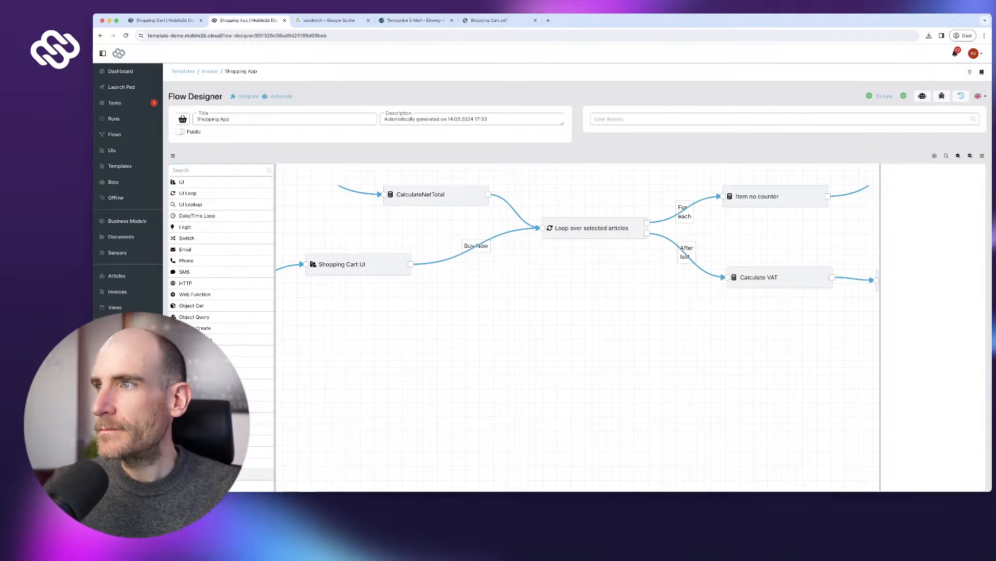
pyautogui.moveTo(197, 474); pyautogui.dragTo(535, 348)
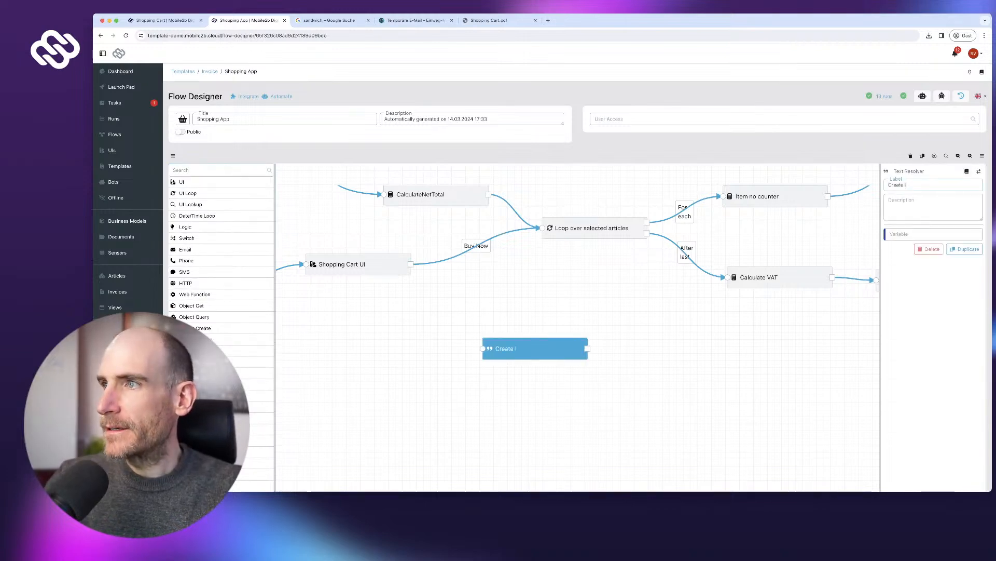
pyautogui.write('Create inoive')
pyautogui.press('BackSpace')
pyautogui.press('BackSpace')
pyautogui.write('c')
pyautogui.press('BackSpace')
pyautogui.press('BackSpace')
pyautogui.press('BackSpace')
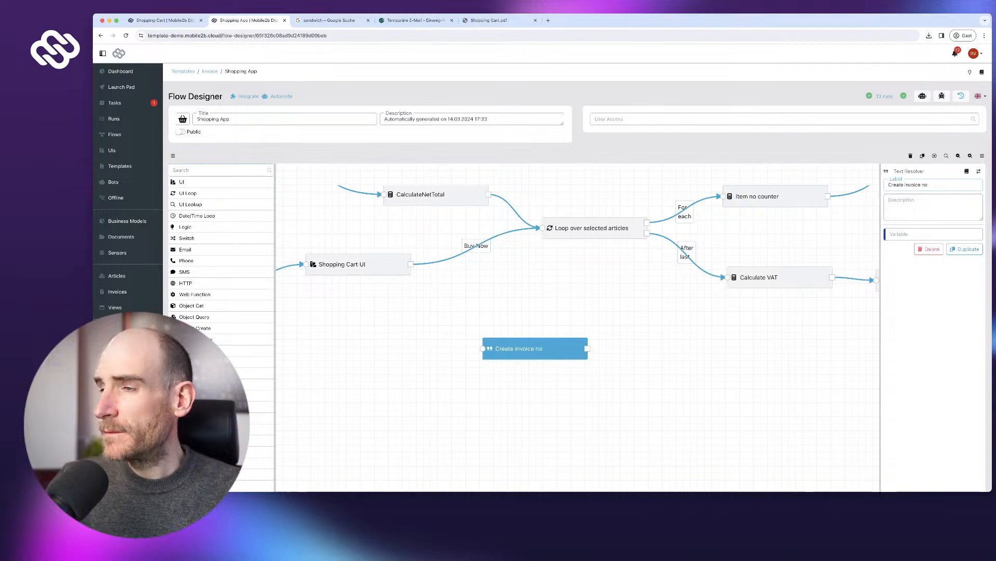
pyautogui.moveTo(535, 349); pyautogui.dragTo(753, 341)
pyautogui.moveTo(747, 386); pyautogui.dragTo(619, 391)
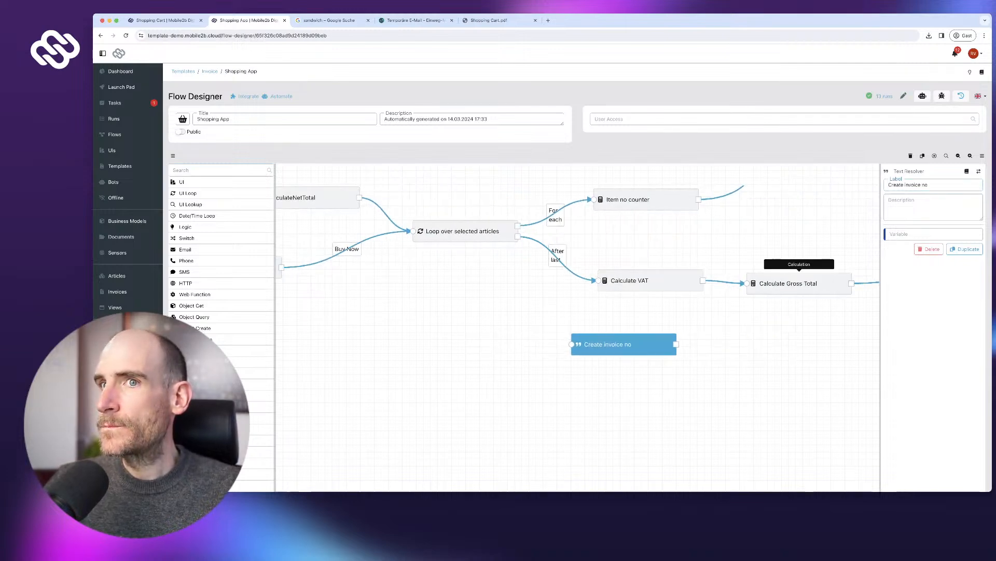
pyautogui.scroll(1, 223, 216)
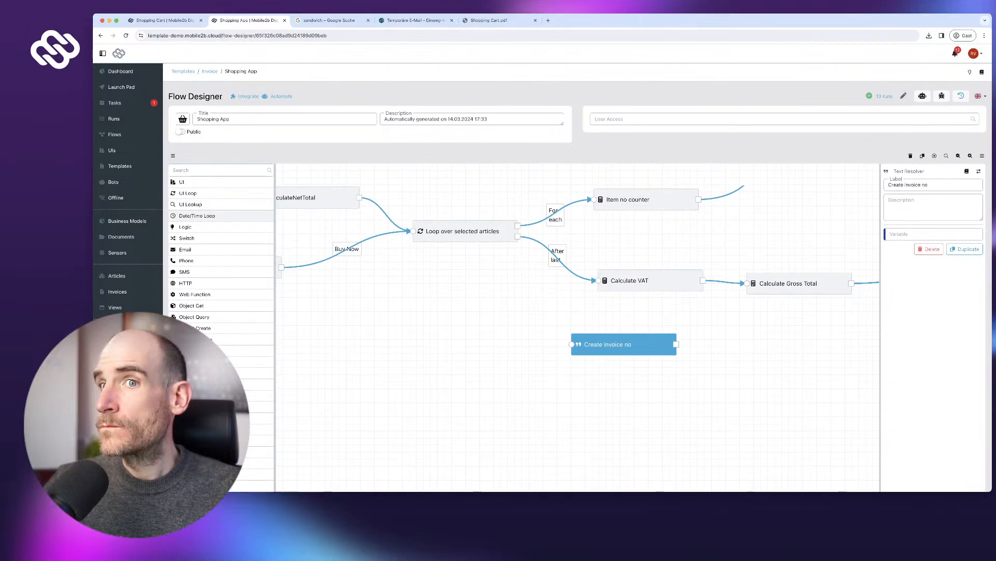
pyautogui.scroll(-3, 223, 216)
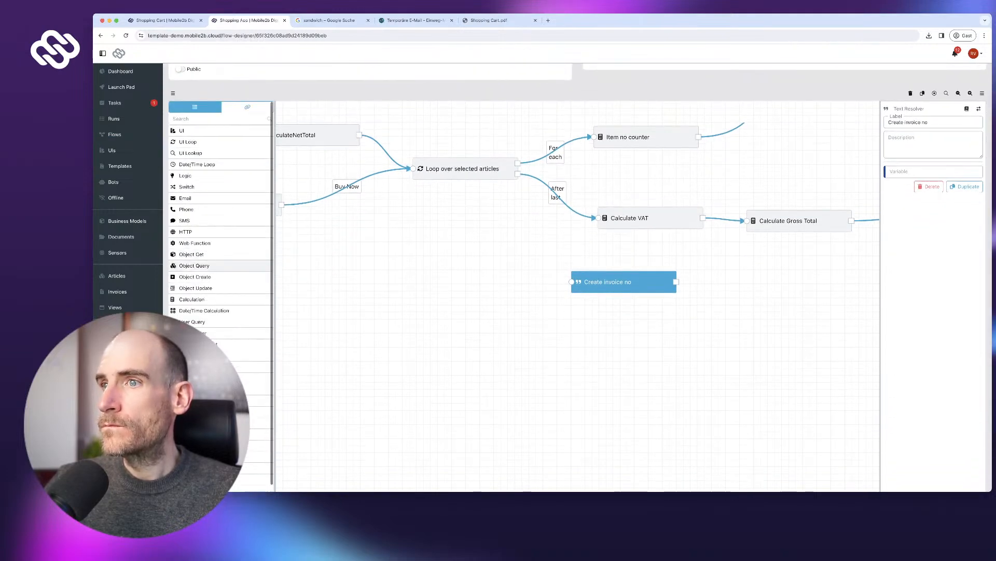
# - Drop a Value Converter beside Create invoice no and label it 'Get current year'
pyautogui.scroll(2, 223, 260)
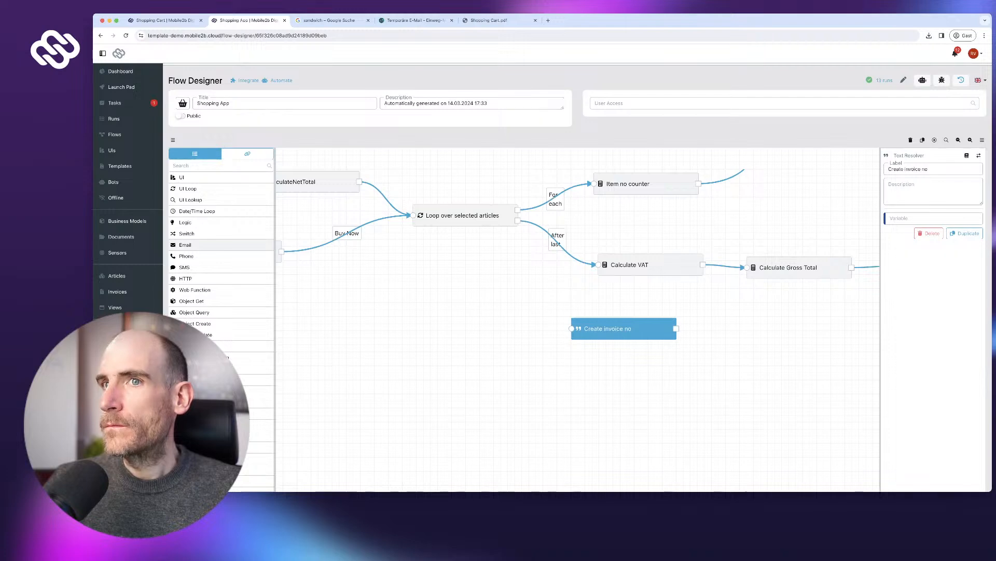
pyautogui.scroll(-1, 223, 266)
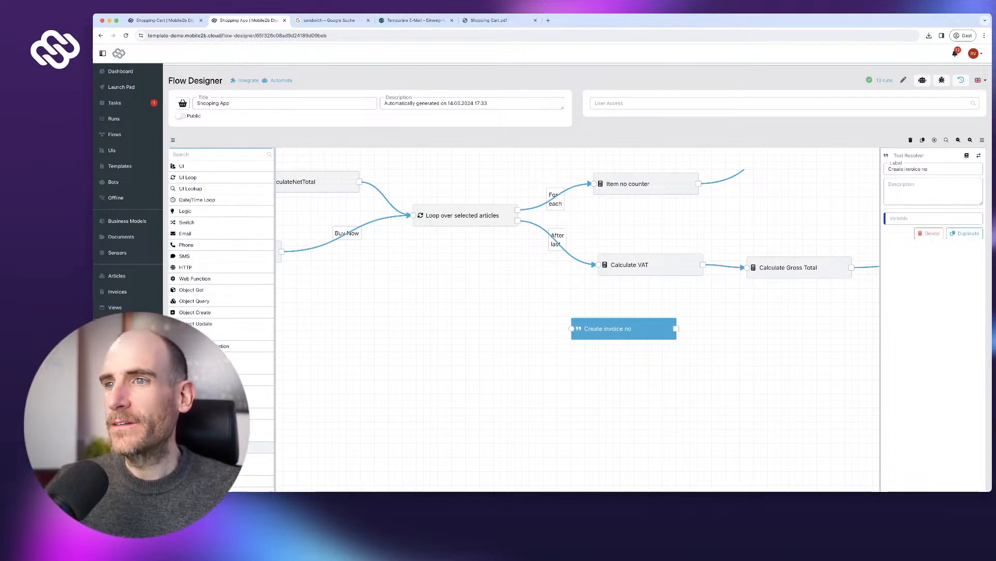
pyautogui.moveTo(223, 447); pyautogui.dragTo(524, 337)
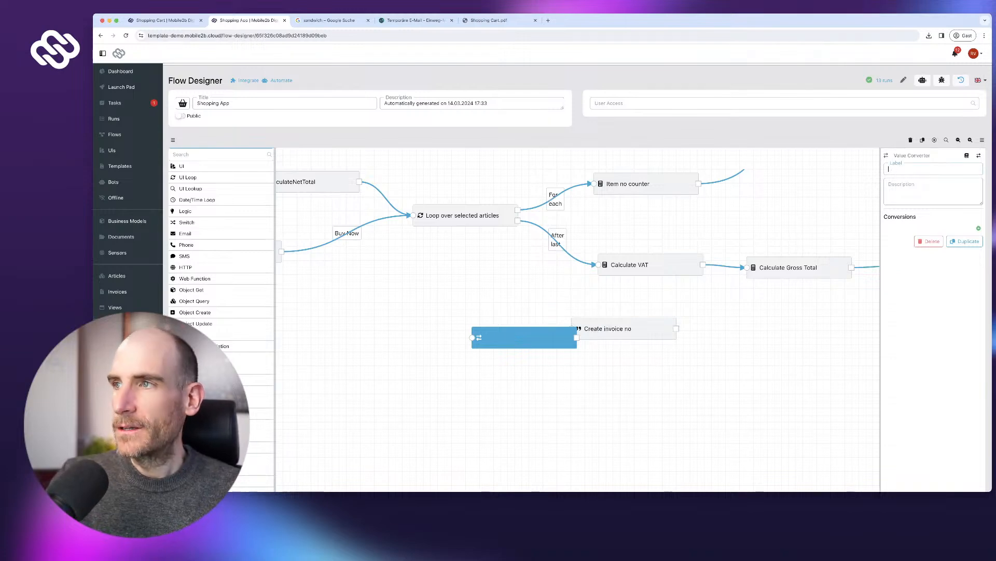
pyautogui.write('Get current year')
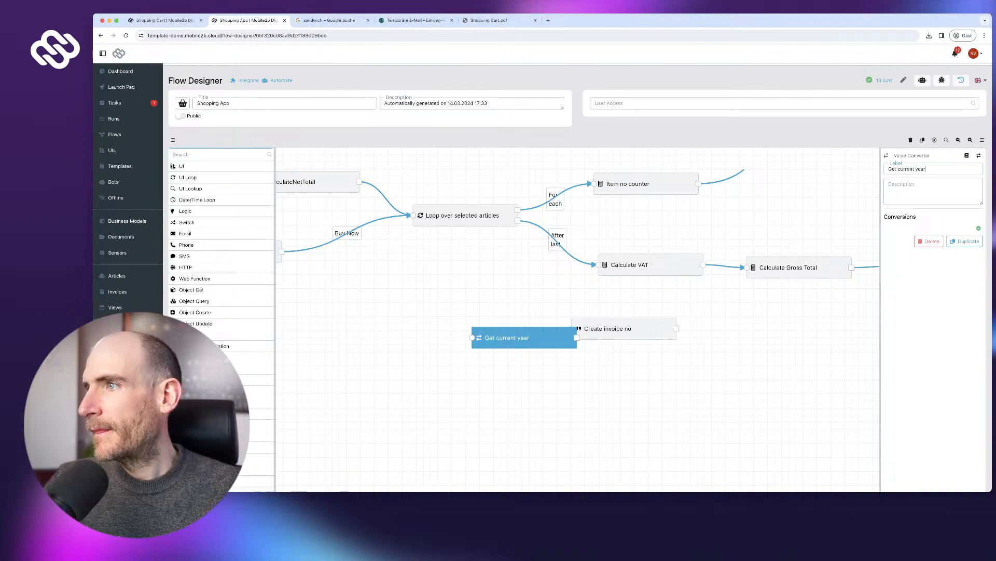
# - Add a 'Current year' conversion from Date to Text with custom format yyyy
pyautogui.click(979, 228)
pyautogui.write('Current year')
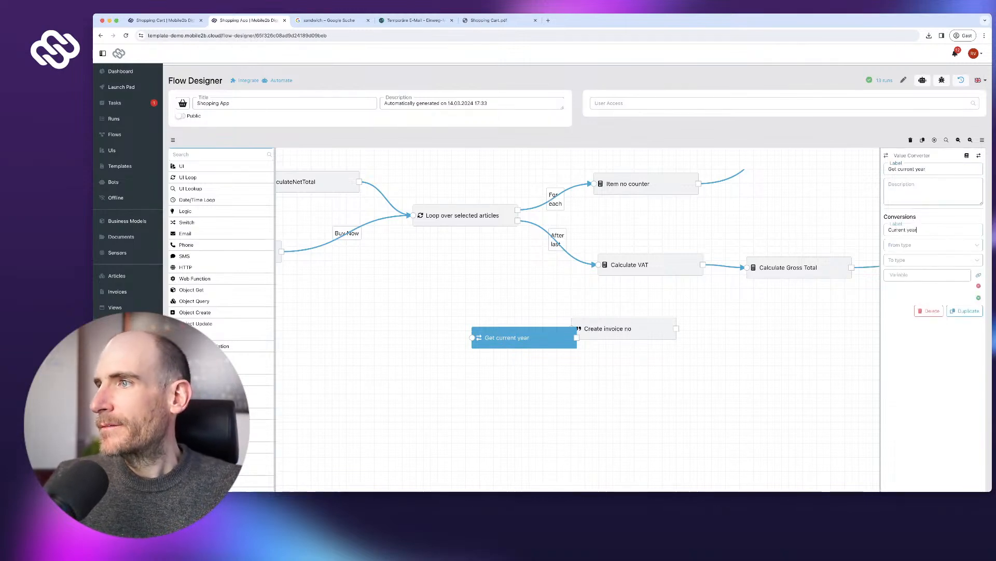
pyautogui.press('Tab')
pyautogui.scroll(-1, 933, 313)
pyautogui.click(924, 274)
pyautogui.click(923, 260)
pyautogui.click(924, 274)
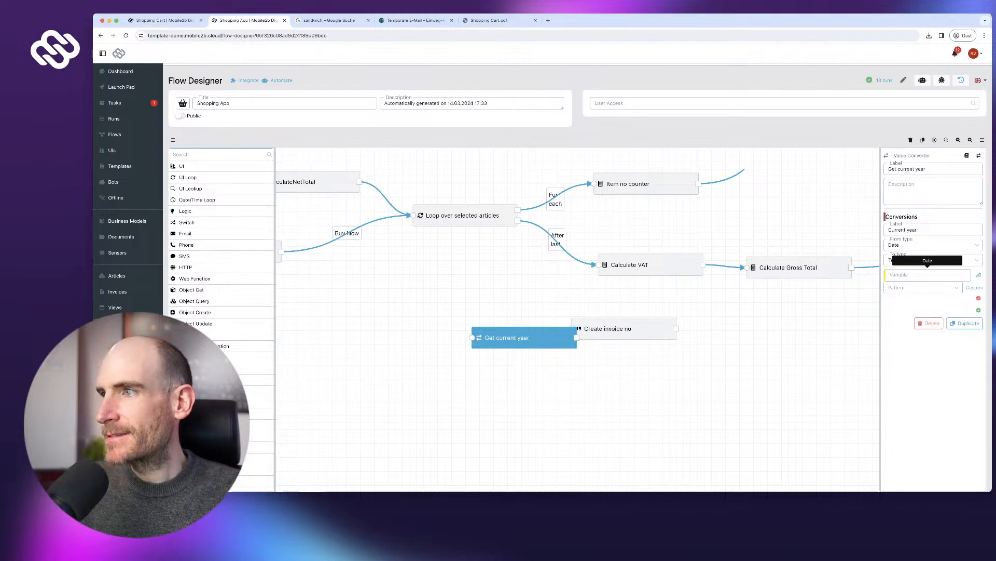
pyautogui.click(922, 288)
pyautogui.click(904, 302)
pyautogui.click(905, 287)
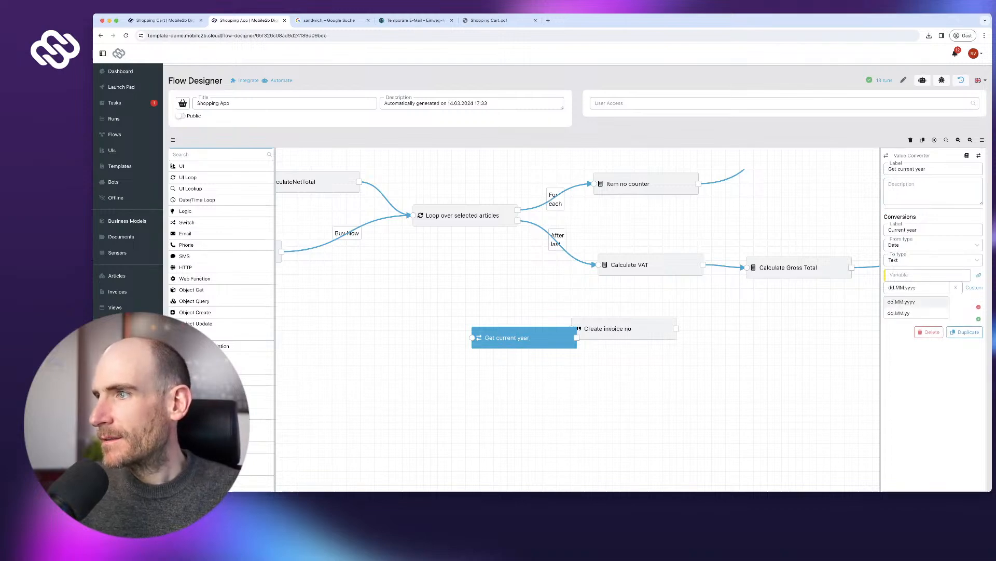
pyautogui.click(974, 288)
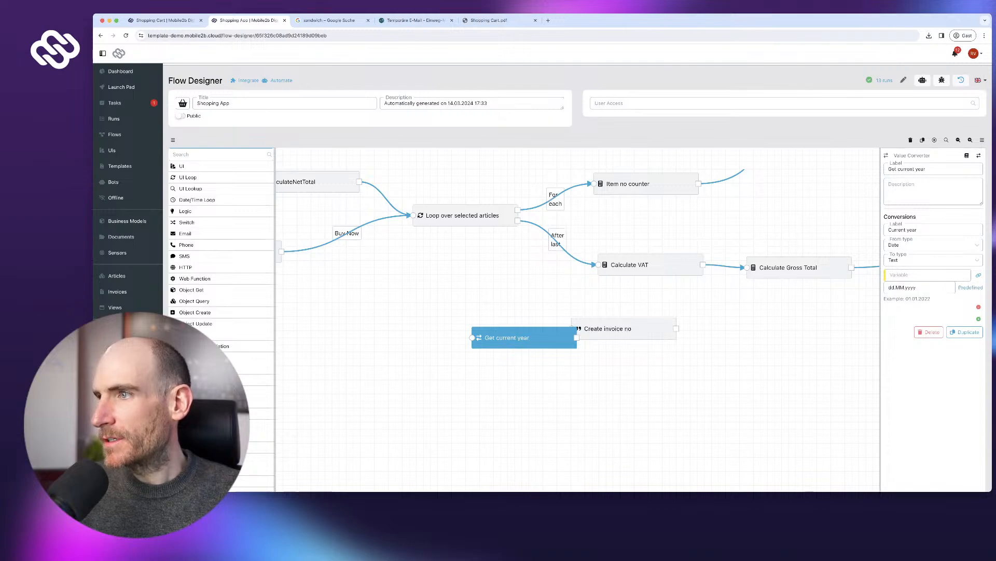
pyautogui.moveTo(905, 287); pyautogui.dragTo(887, 287)
pyautogui.press('BackSpace')
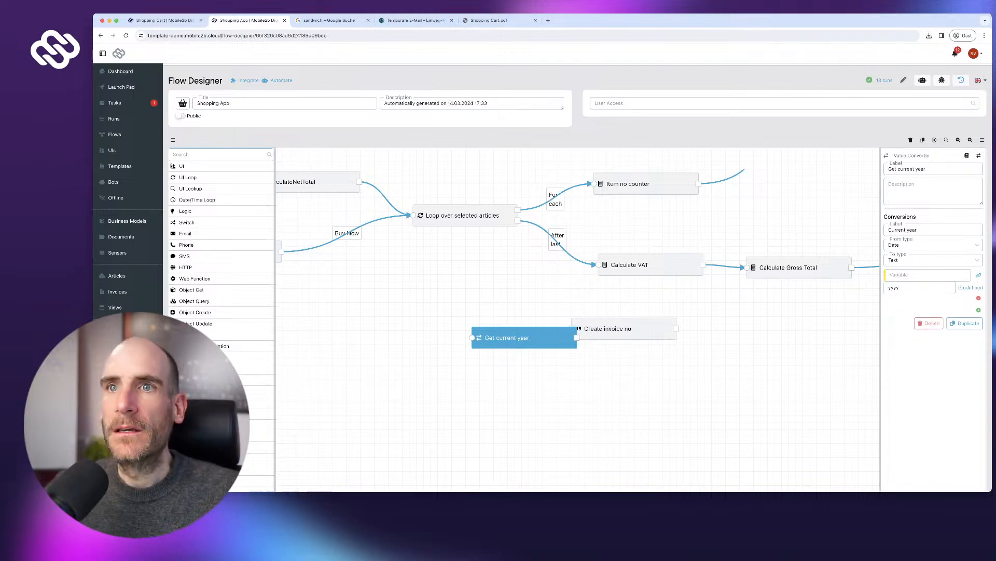
# - Use the Current date reference as the converted value and reposition the two new nodes
pyautogui.scroll(1, 244, 162)
pyautogui.click(248, 153)
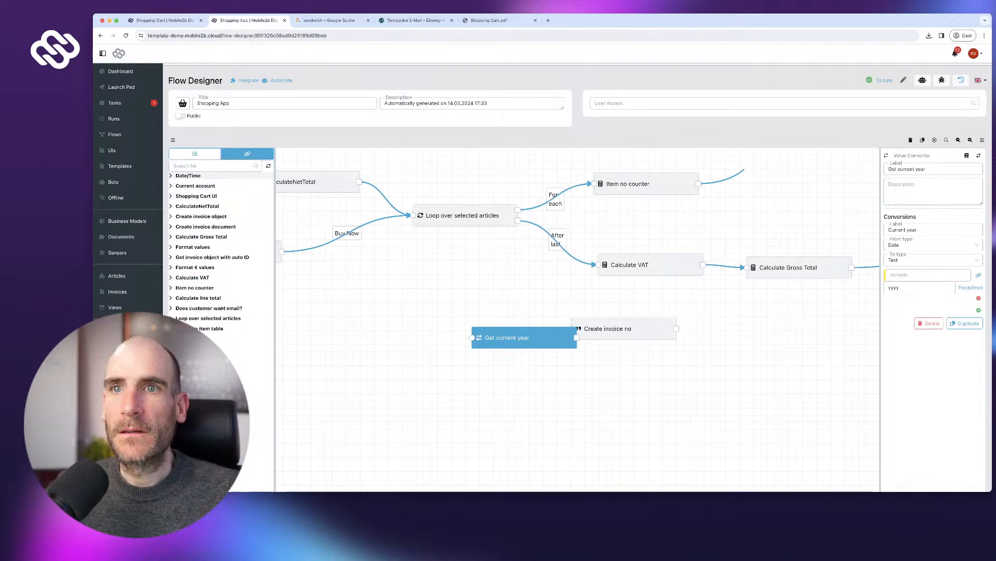
pyautogui.click(188, 175)
pyautogui.click(268, 183)
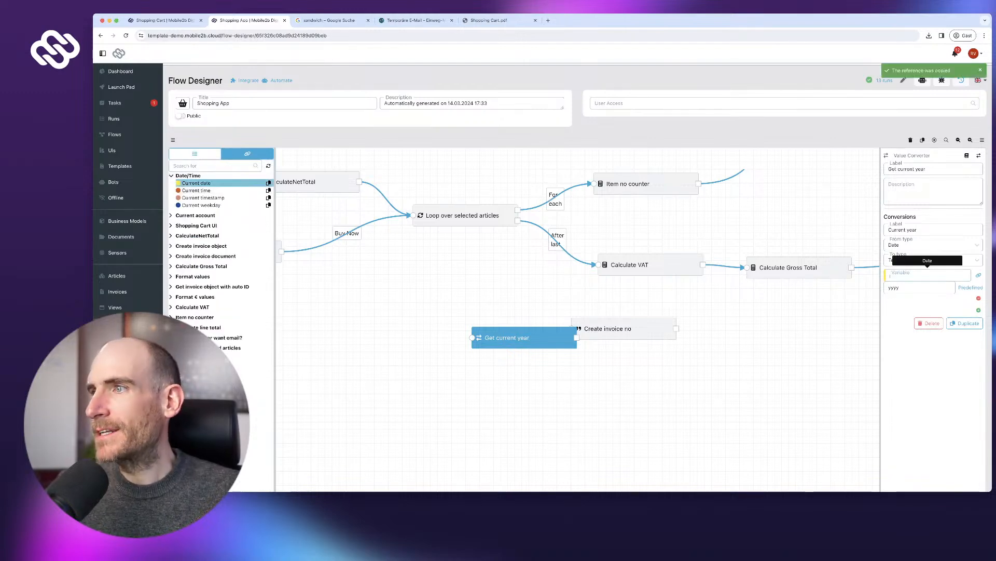
pyautogui.hotkey('ctrl', 'v')
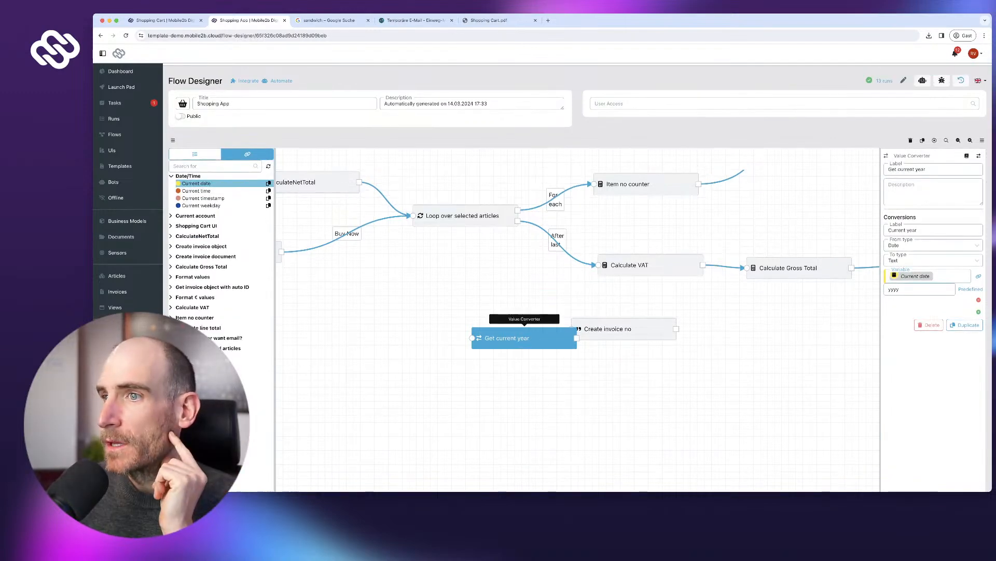
pyautogui.moveTo(524, 338); pyautogui.dragTo(511, 332)
pyautogui.moveTo(624, 329); pyautogui.dragTo(640, 332)
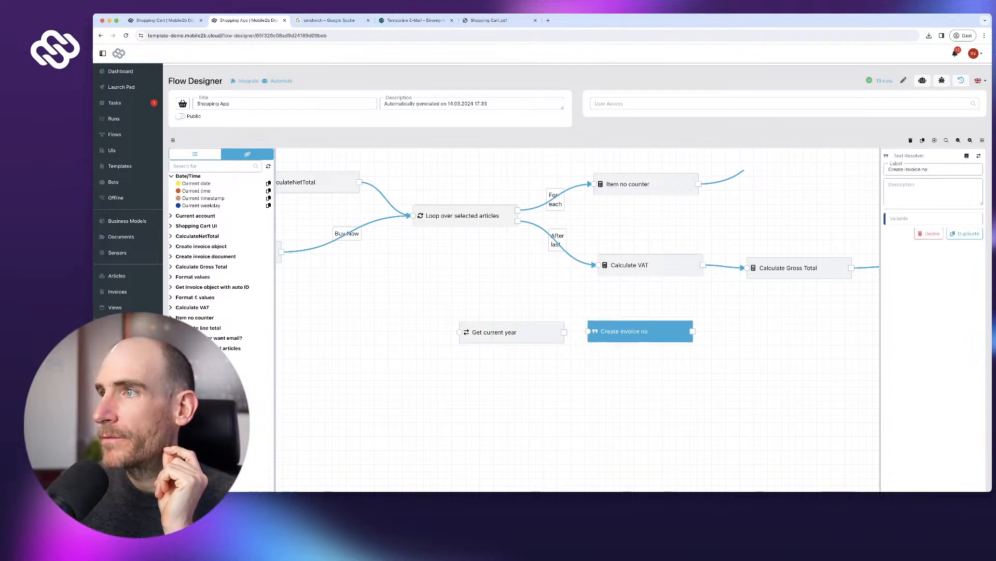
# - Start the Create invoice no text with 'INV-' followed by the Current year reference
pyautogui.click(934, 218)
pyautogui.write('INV-')
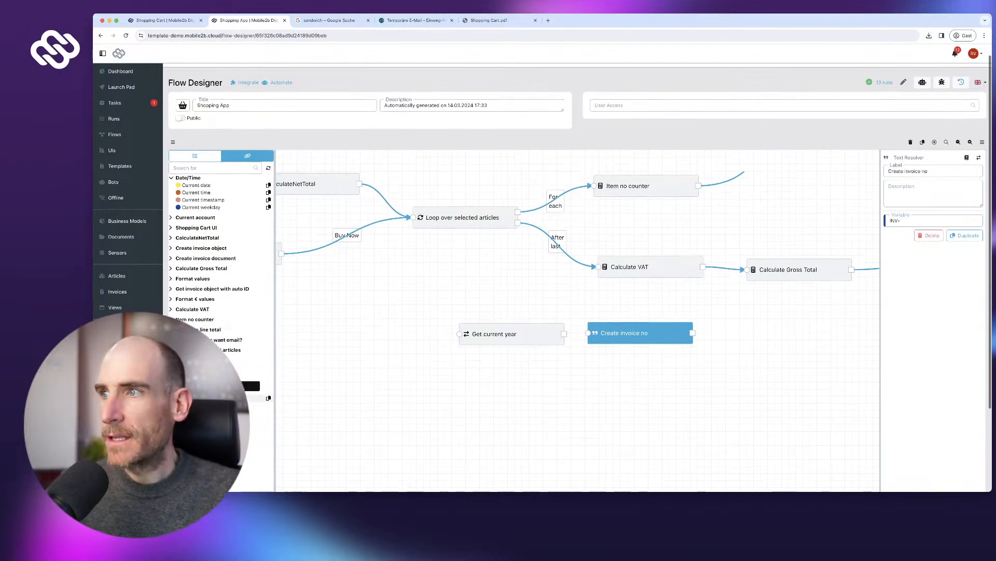
pyautogui.click(268, 396)
pyautogui.press('super+v')
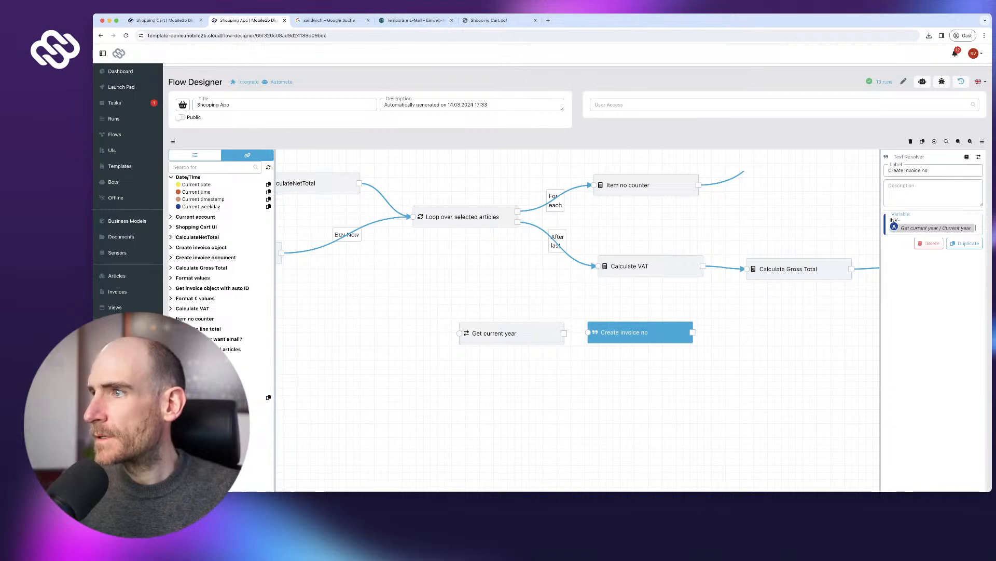
pyautogui.write('-')
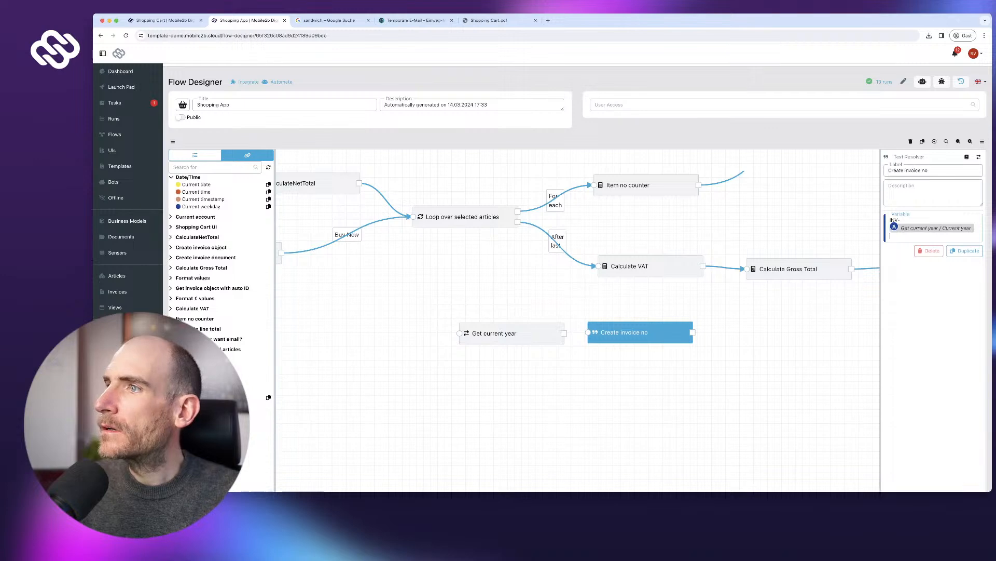
pyautogui.write('-')
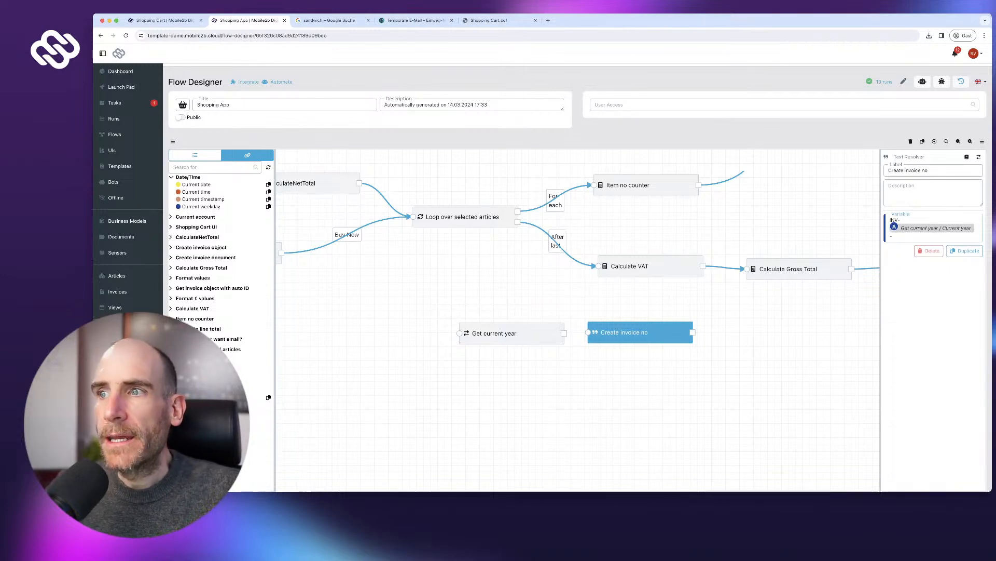
# - Append the auto-ID invoice's No. reference and tidy up the resulting text
pyautogui.scroll(1, 464, 217)
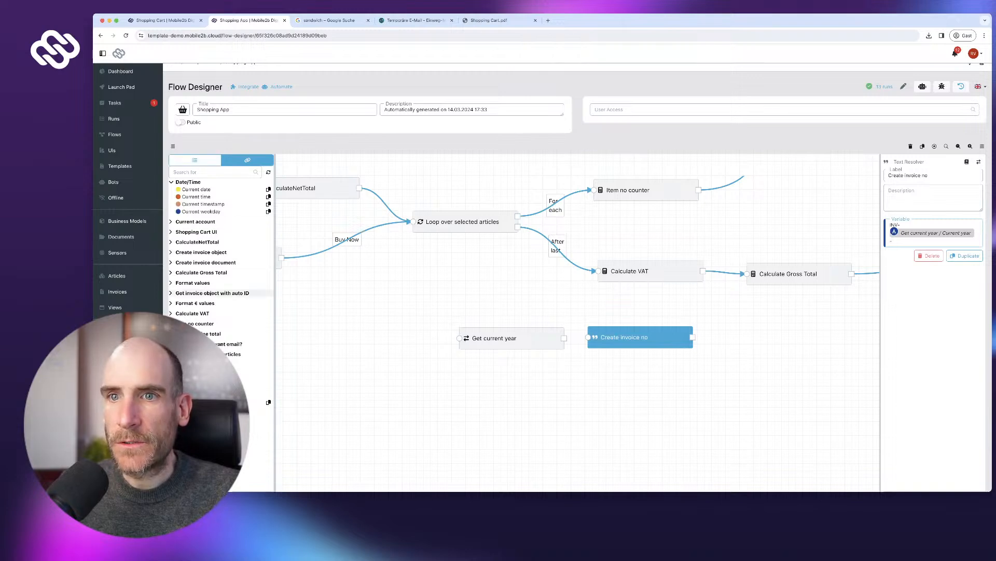
pyautogui.click(212, 292)
pyautogui.click(268, 329)
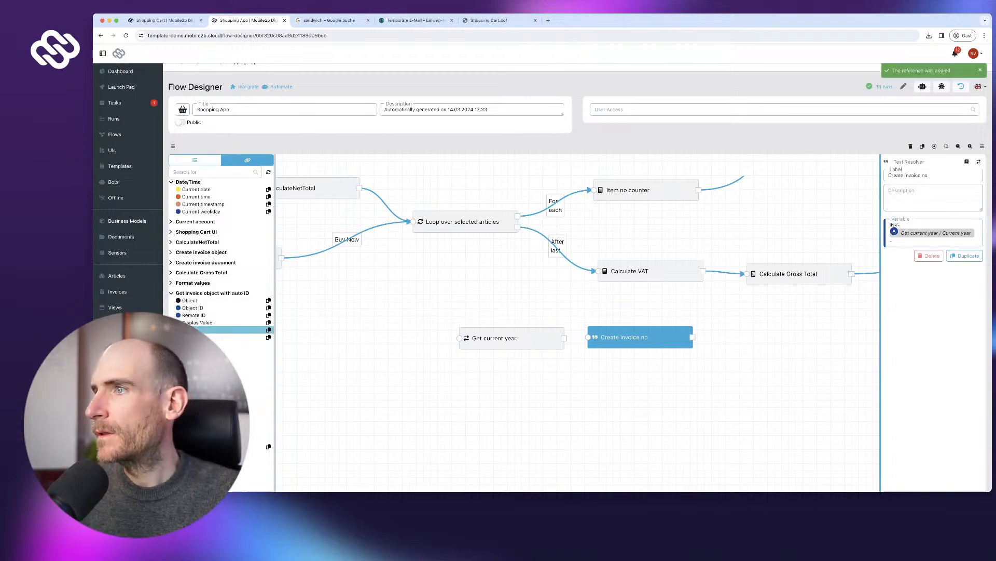
pyautogui.press('super+v')
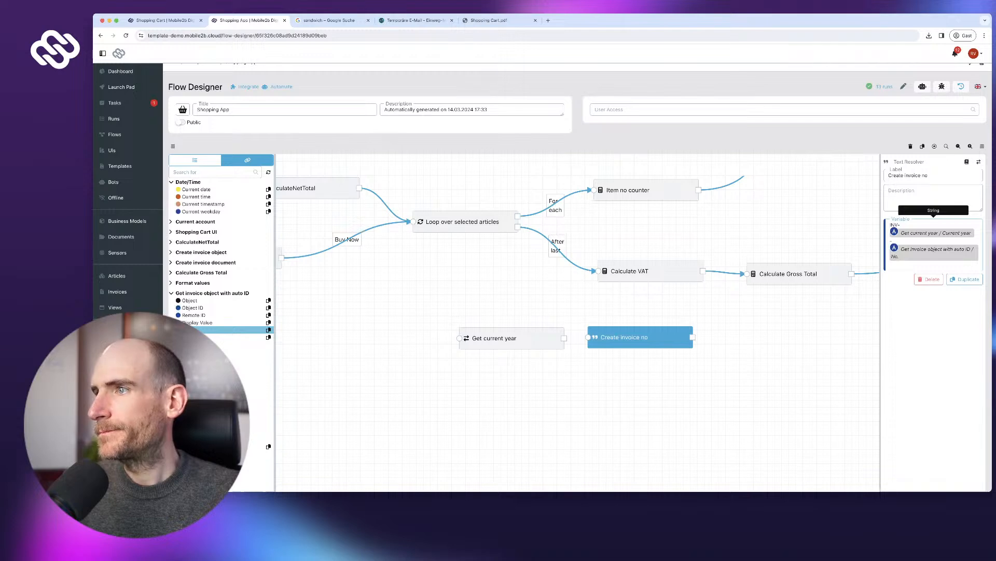
pyautogui.moveTo(881, 270); pyautogui.dragTo(544, 270)
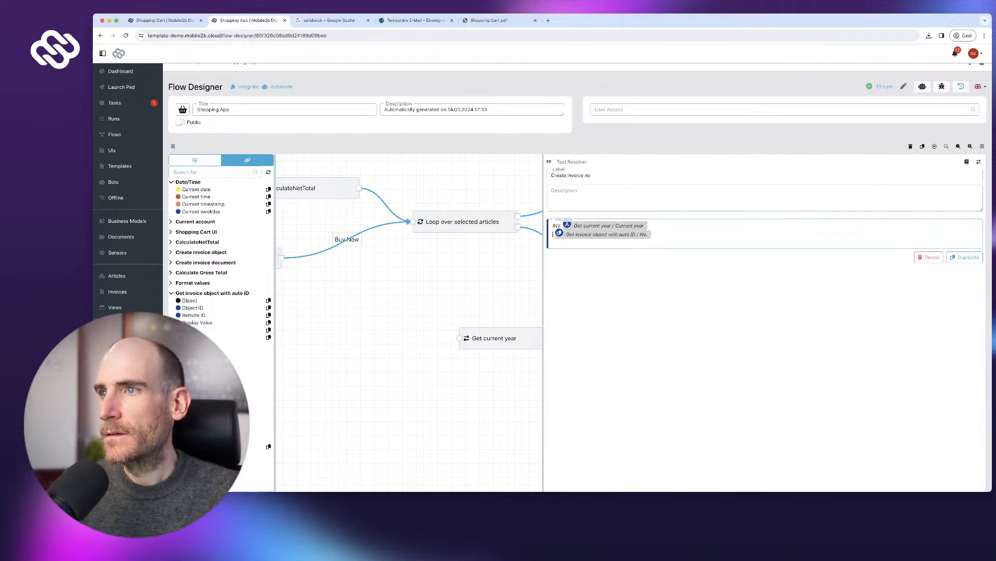
pyautogui.press('BackSpace')
pyautogui.press('BackSpace')
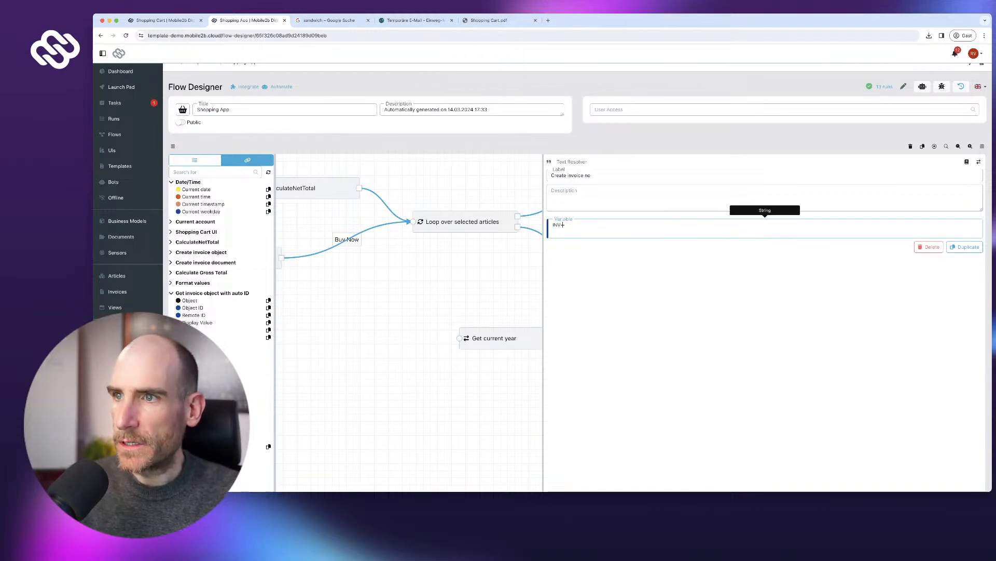
pyautogui.press('super+z')
pyautogui.click(555, 242)
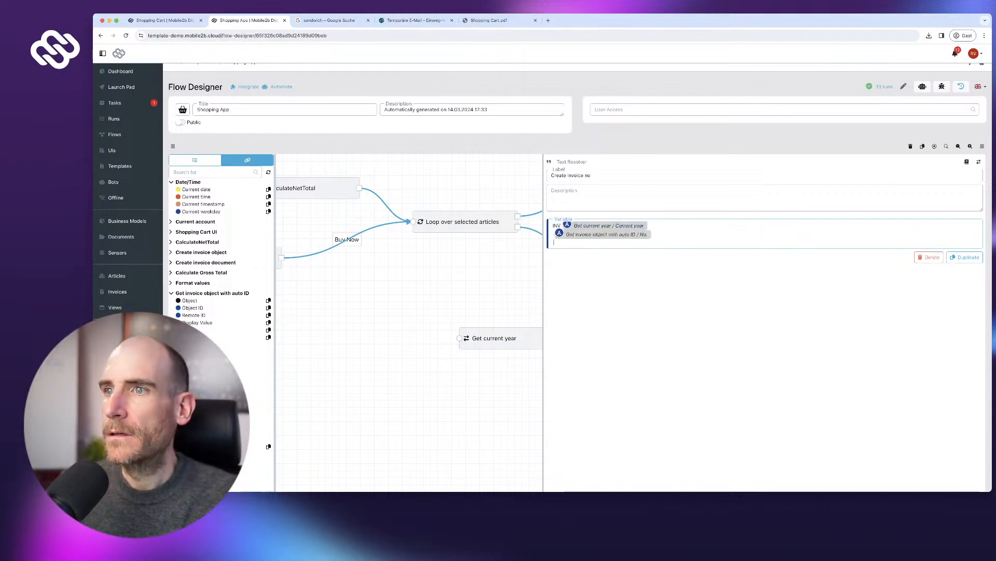
pyautogui.press('BackSpace')
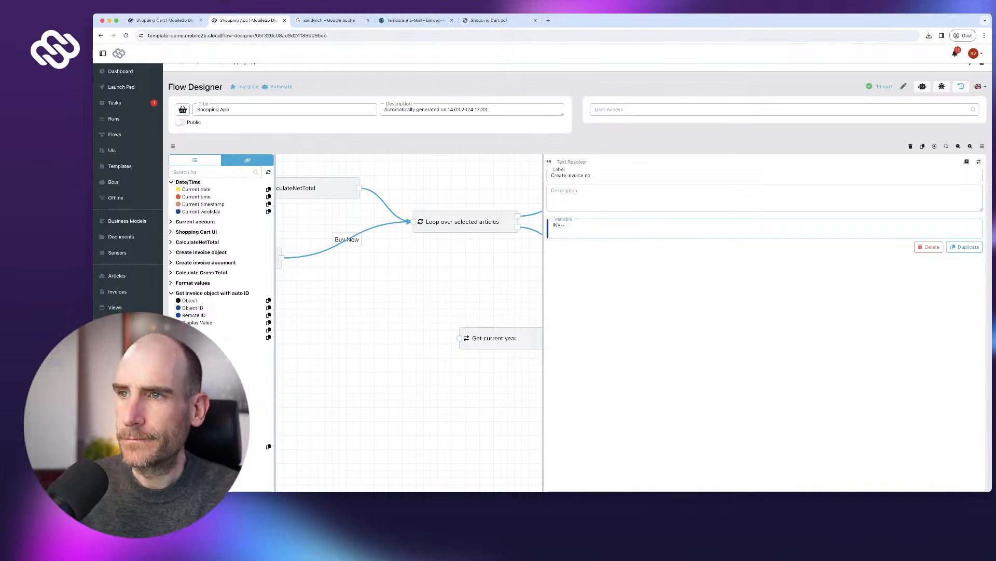
pyautogui.press('super+z')
pyautogui.press('Right')
pyautogui.press('BackSpace')
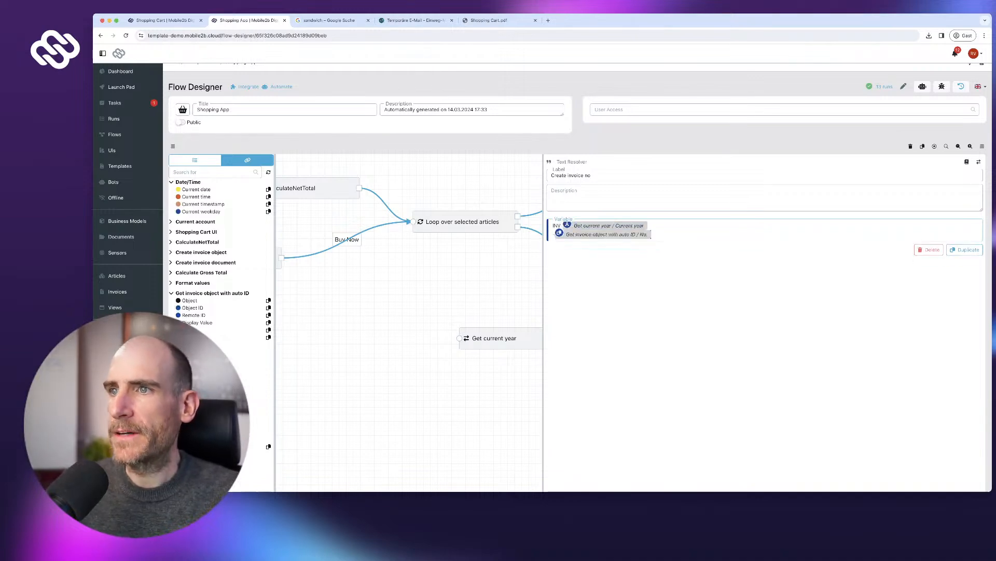
pyautogui.moveTo(544, 270); pyautogui.dragTo(856, 270)
# - Shift Get current year and Create invoice no further right along the flow
pyautogui.moveTo(675, 394); pyautogui.dragTo(342, 289)
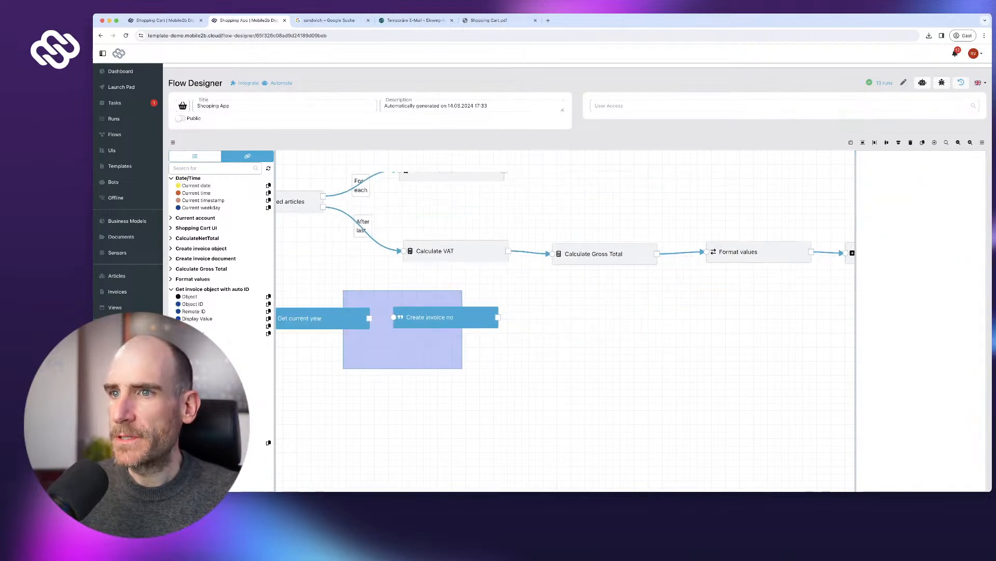
pyautogui.moveTo(445, 318); pyautogui.dragTo(731, 327)
pyautogui.click(766, 374)
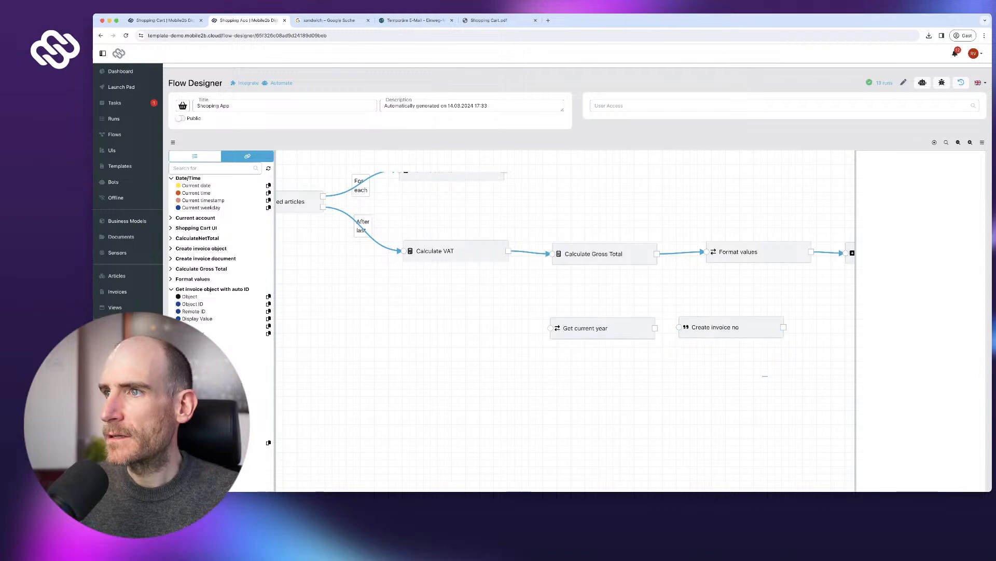
pyautogui.moveTo(766, 373); pyautogui.dragTo(516, 369)
pyautogui.moveTo(395, 300); pyautogui.dragTo(787, 332)
pyautogui.moveTo(779, 369); pyautogui.dragTo(478, 352)
pyautogui.click(367, 272)
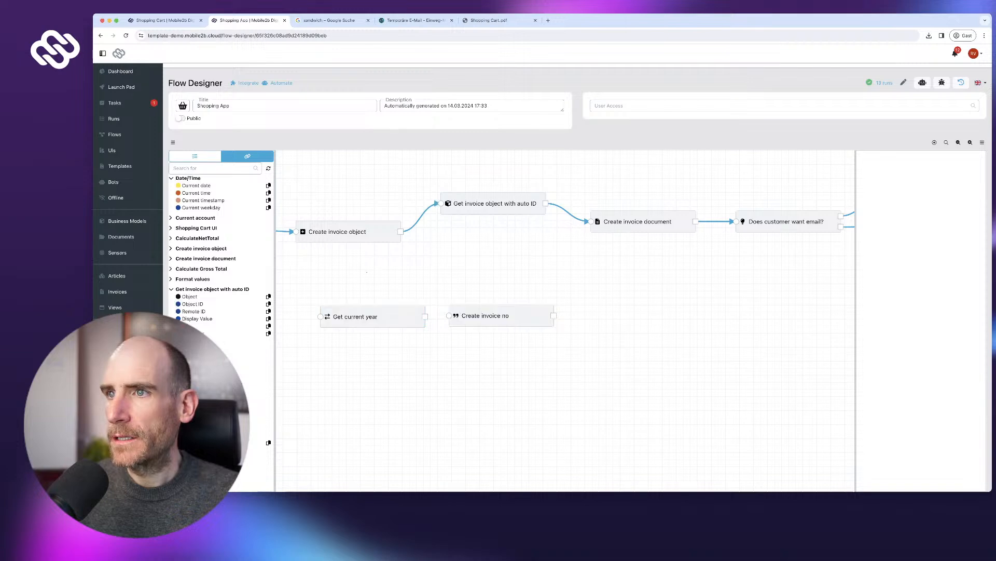
# - Relink auto ID to Get current year and Create invoice no to Create invoice document
pyautogui.click(571, 205)
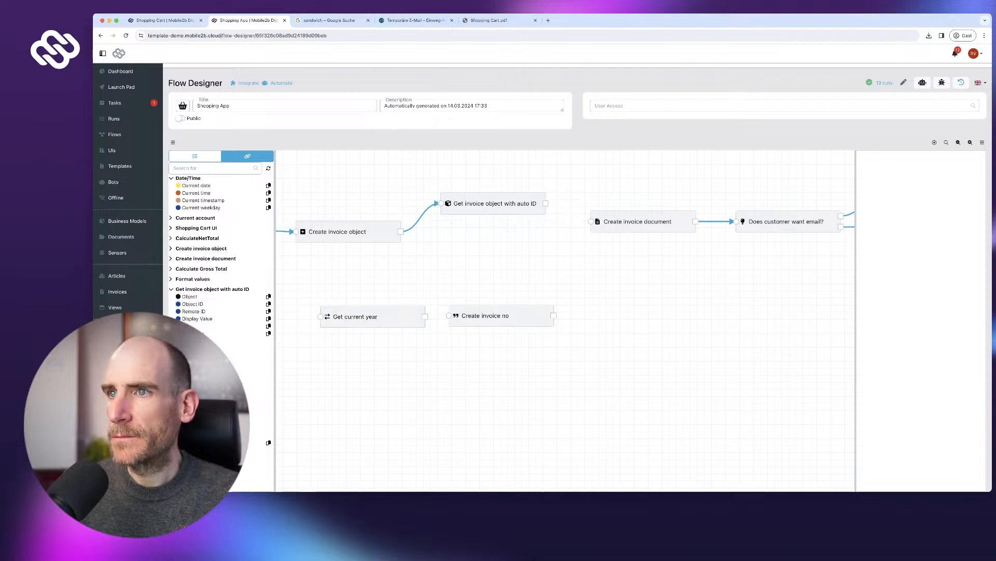
pyautogui.moveTo(545, 203); pyautogui.dragTo(318, 317)
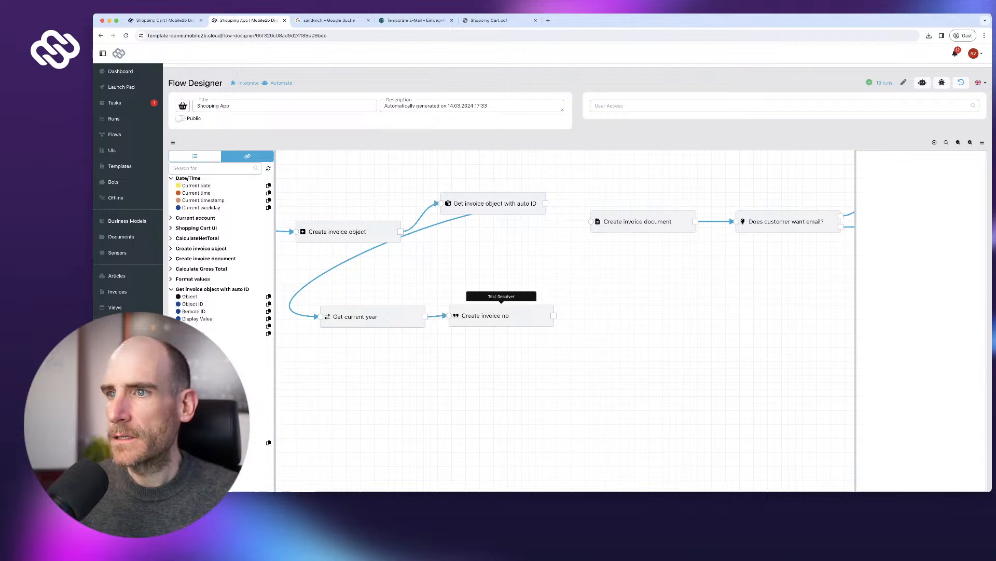
pyautogui.moveTo(554, 315); pyautogui.dragTo(589, 221)
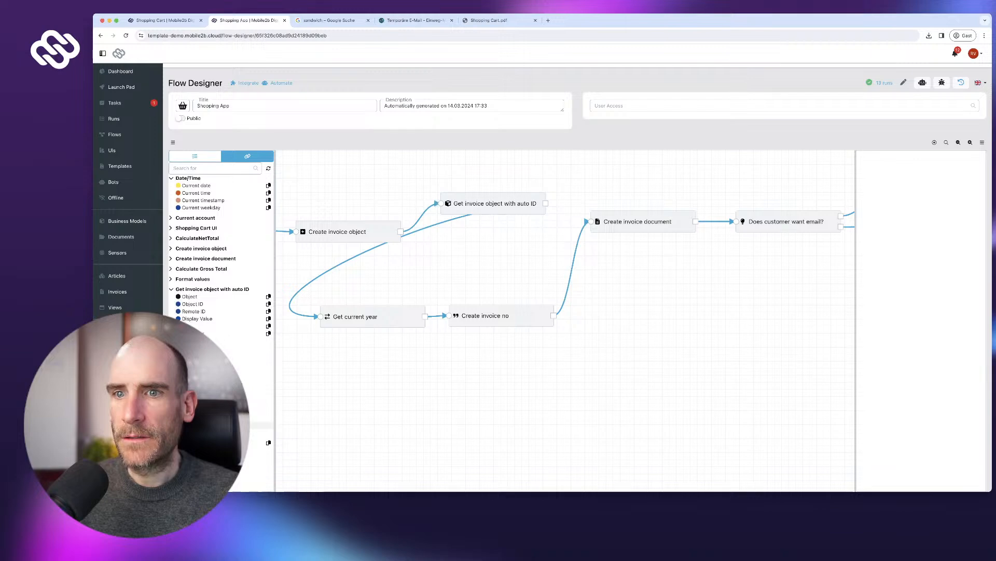
pyautogui.click(268, 432)
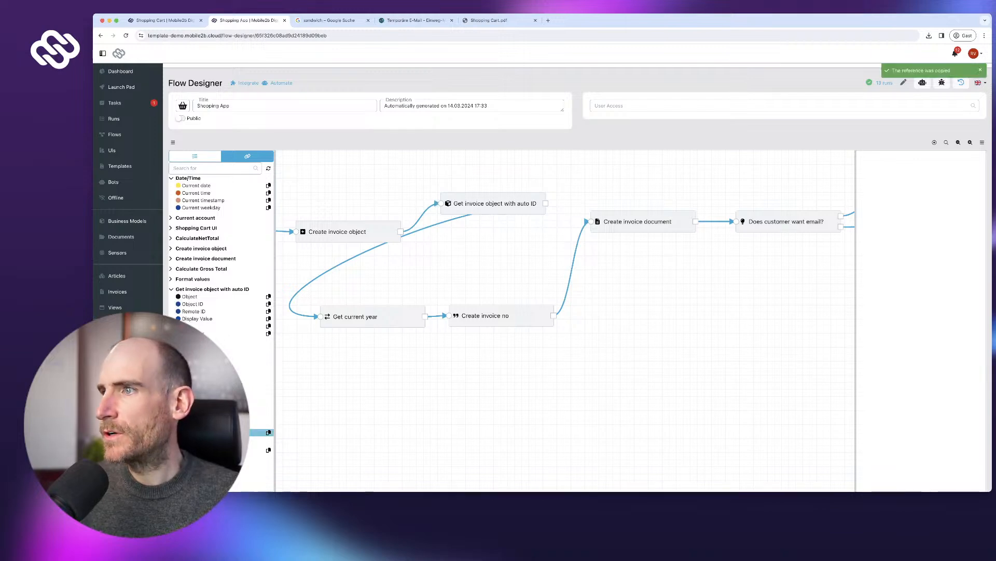
pyautogui.click(643, 222)
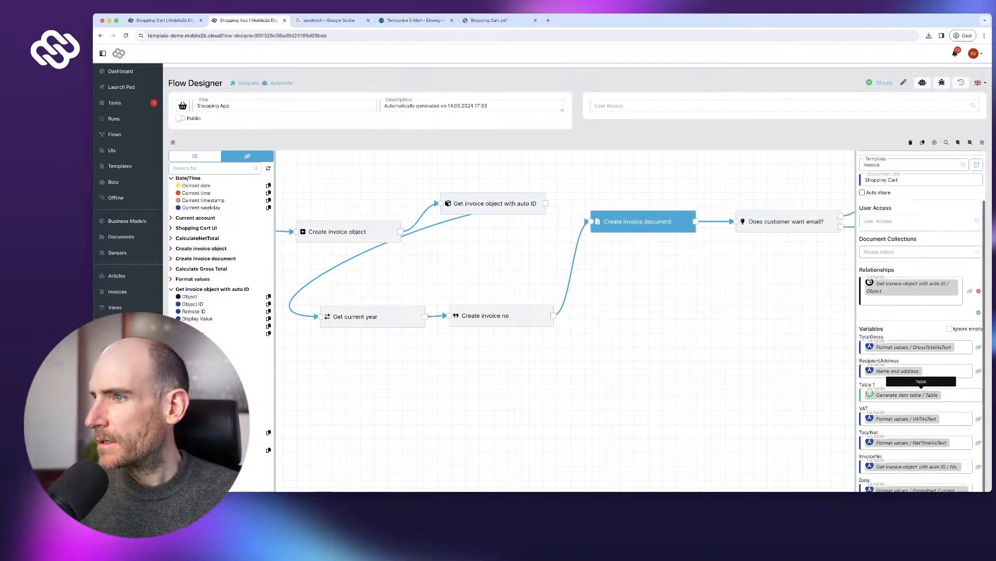
# - Paste the invoice number reference into InvoiceNo and publish the flow
pyautogui.scroll(-4, 913, 374)
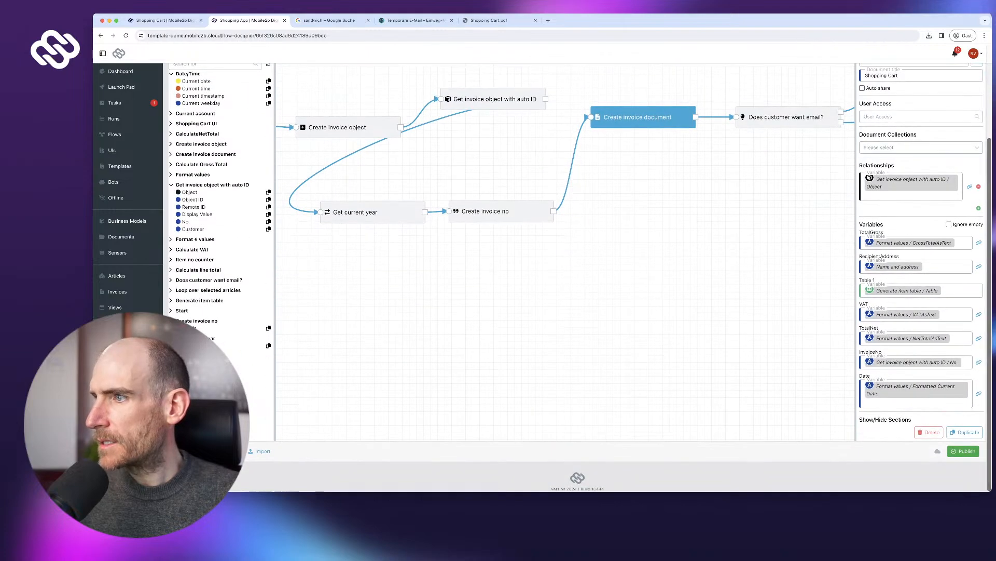
pyautogui.hotkey('ctrl', 'v')
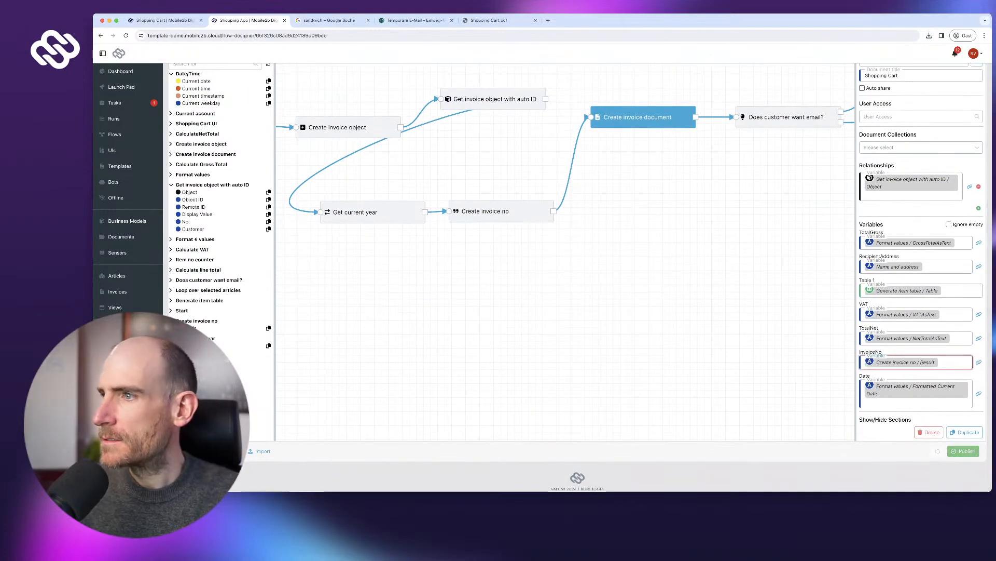
pyautogui.click(964, 450)
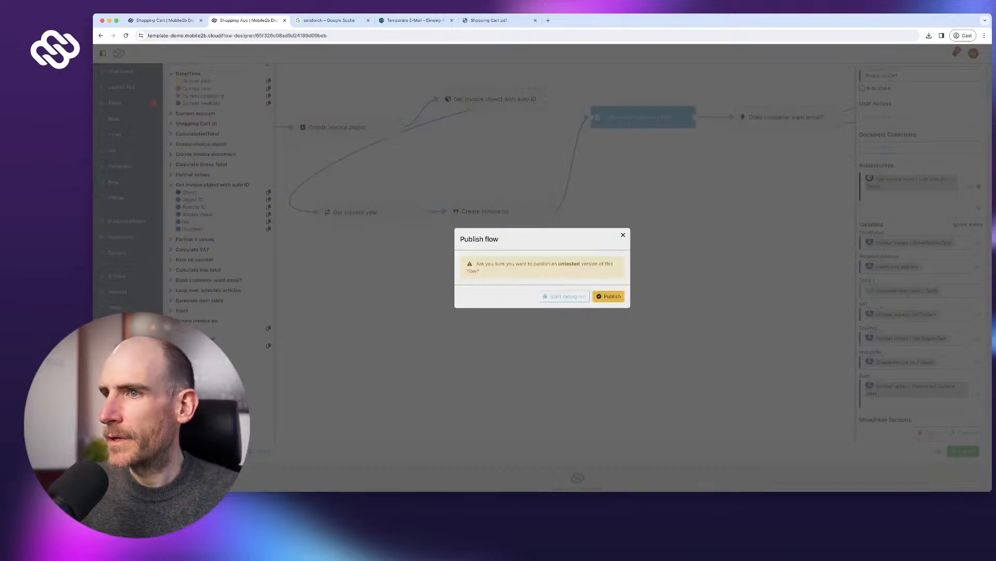
pyautogui.click(608, 296)
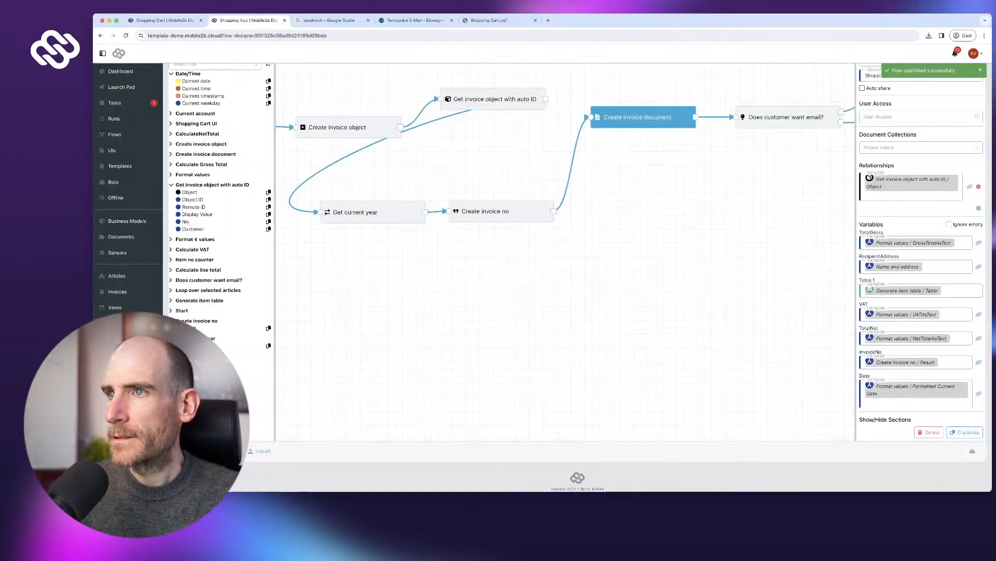
# - Move the right-hand nodes over and bring the two lower nodes up into the main row
pyautogui.scroll(3, 452, 244)
pyautogui.scroll(-10, 453, 243)
pyautogui.scroll(5, 453, 243)
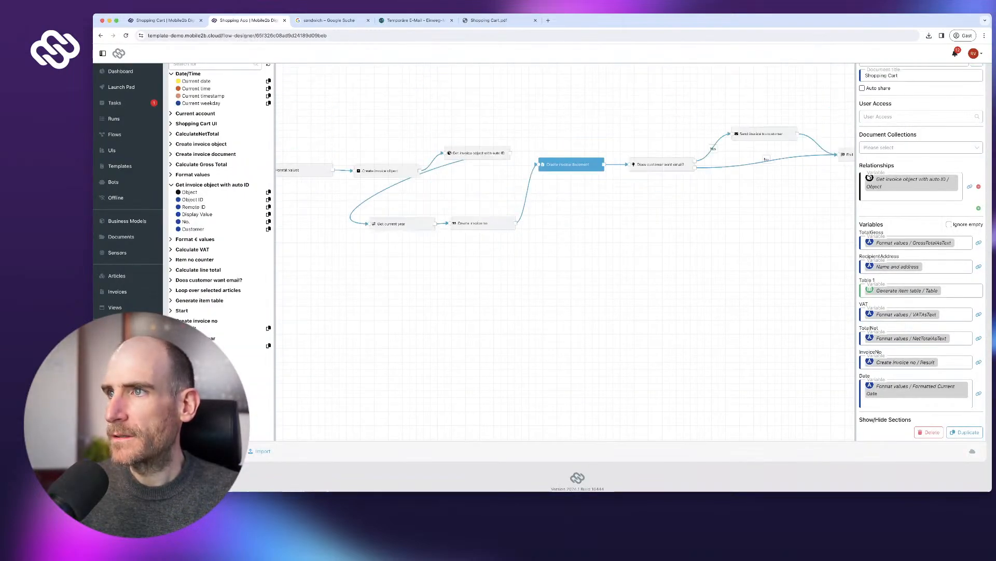
pyautogui.scroll(-2, 452, 243)
pyautogui.moveTo(553, 138); pyautogui.dragTo(717, 210)
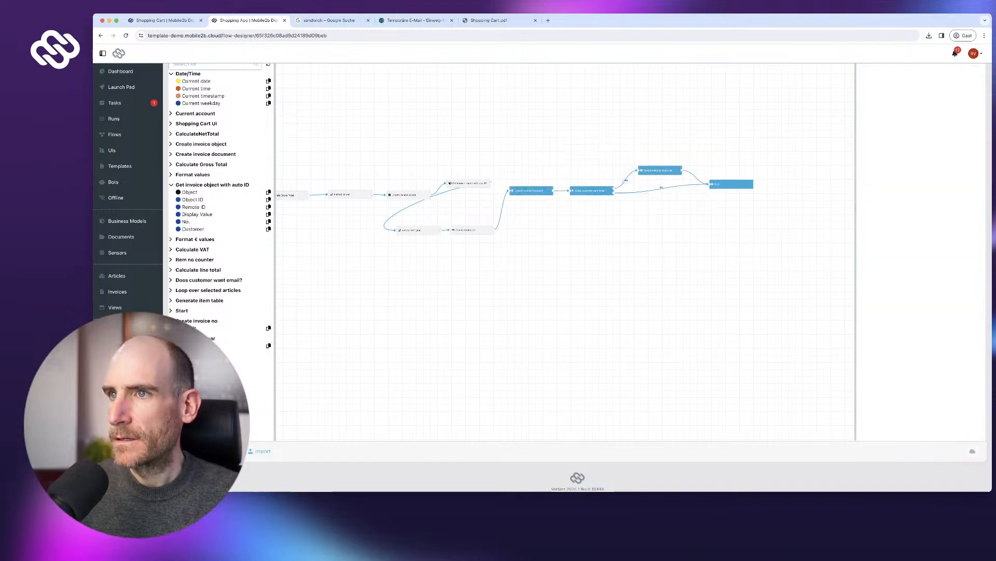
pyautogui.moveTo(530, 191); pyautogui.dragTo(675, 183)
pyautogui.moveTo(415, 264); pyautogui.dragTo(588, 196)
pyautogui.click(515, 253)
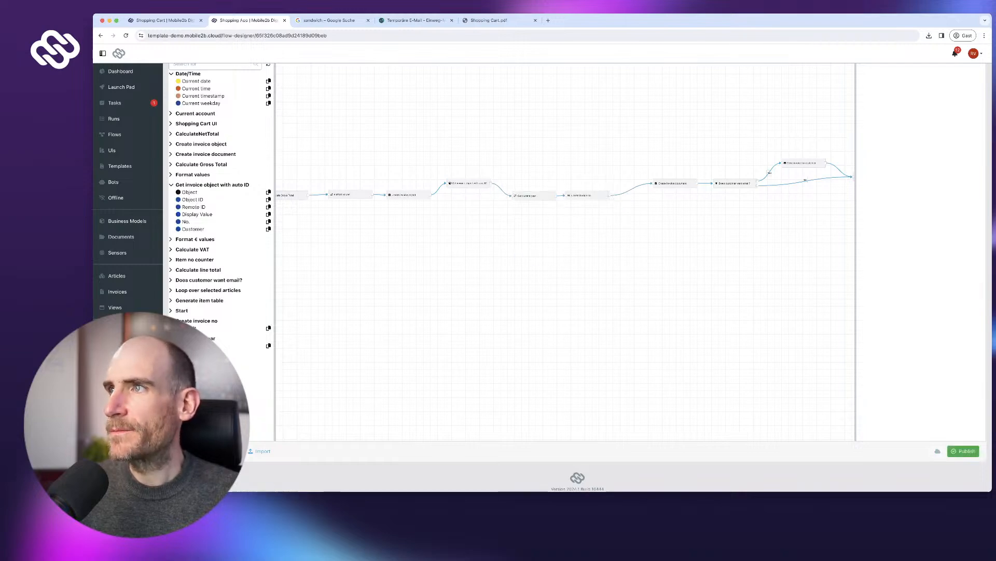
# - Align and evenly distribute all main-row nodes horizontally, then publish again
pyautogui.scroll(3, 571, 259)
pyautogui.moveTo(285, 244); pyautogui.dragTo(736, 344)
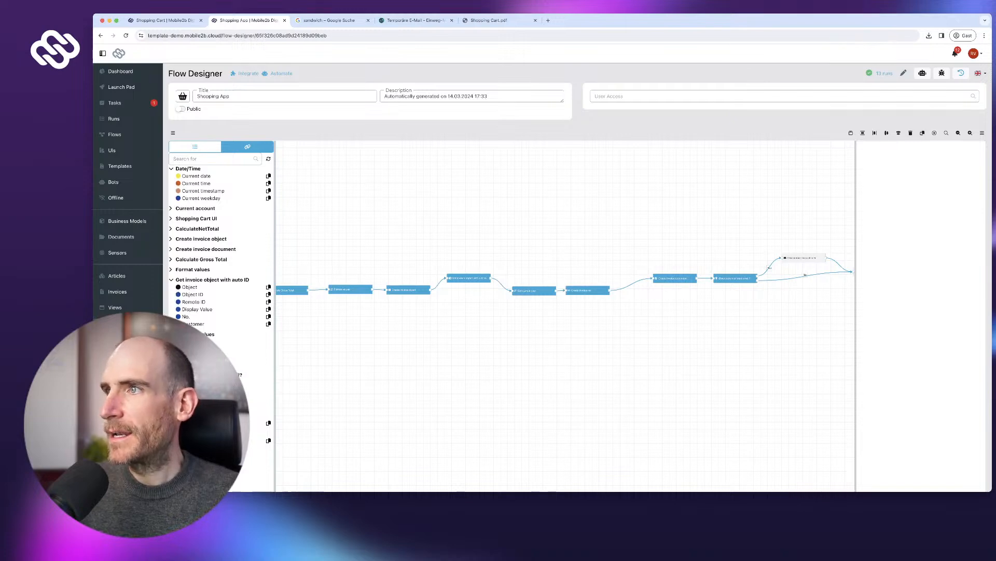
pyautogui.click(887, 133)
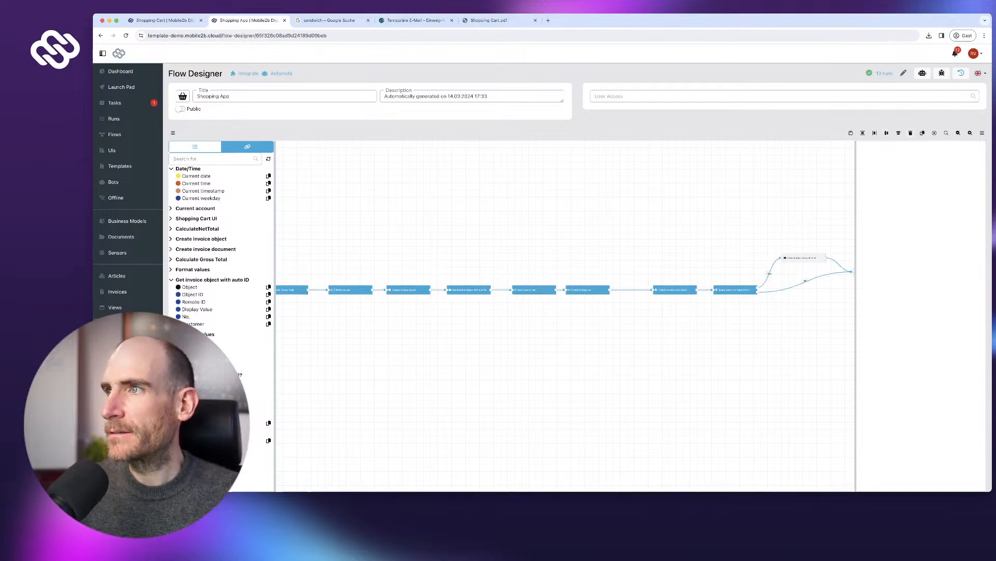
pyautogui.click(875, 133)
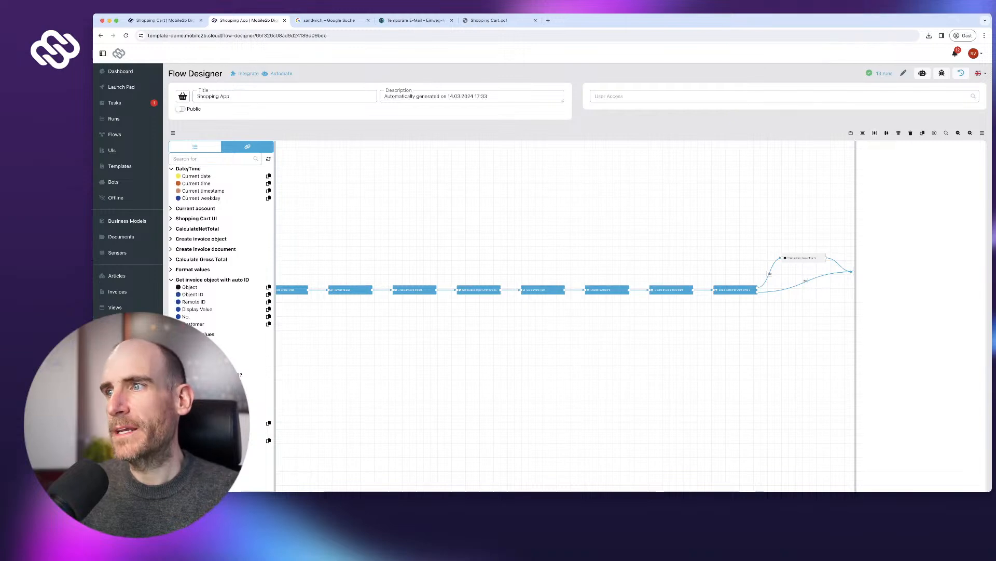
pyautogui.scroll(-2, 578, 311)
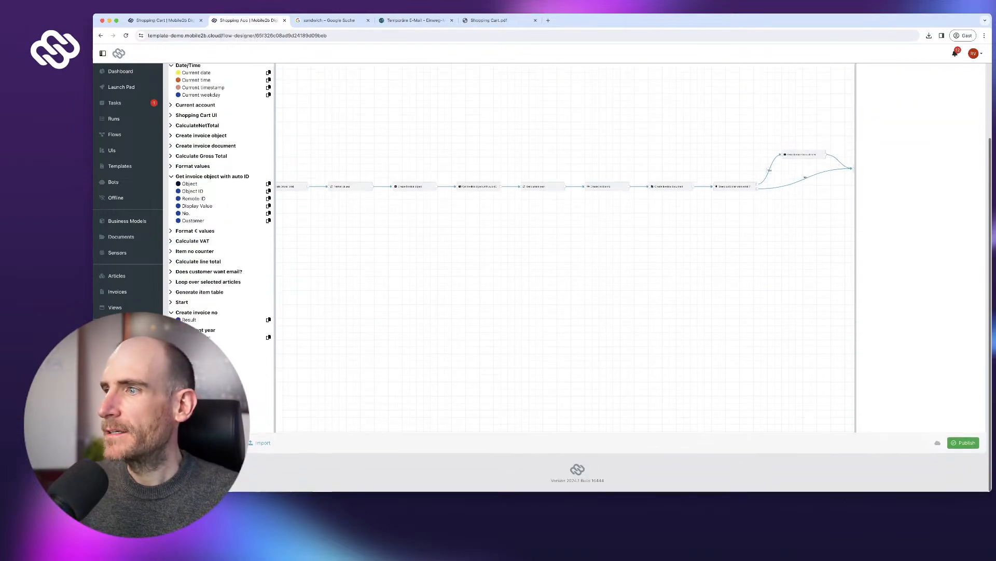
pyautogui.click(963, 451)
pyautogui.click(609, 296)
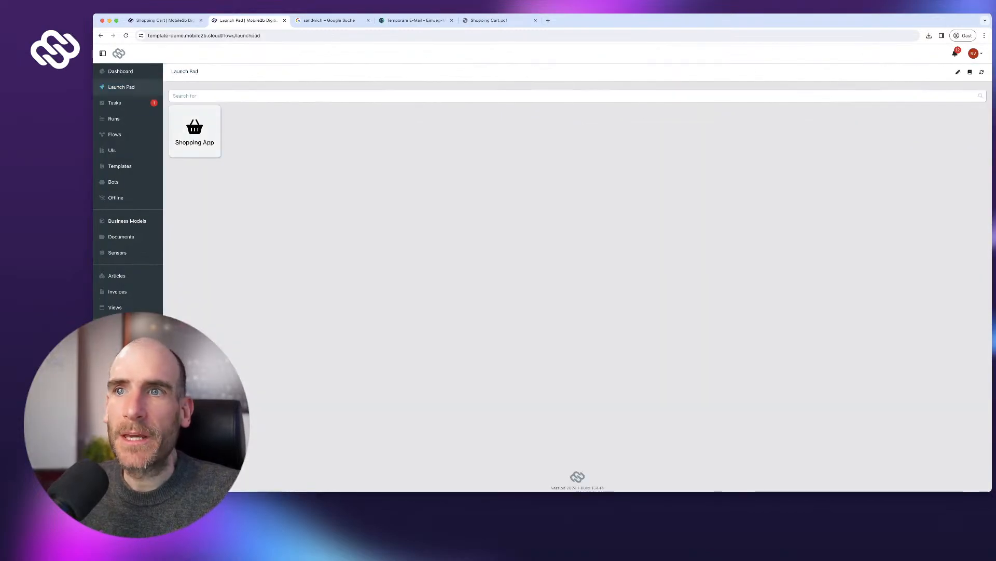
# - Run the Shopping App and order 20 Sandwiches with the address text 'This is just a test'
pyautogui.click(196, 136)
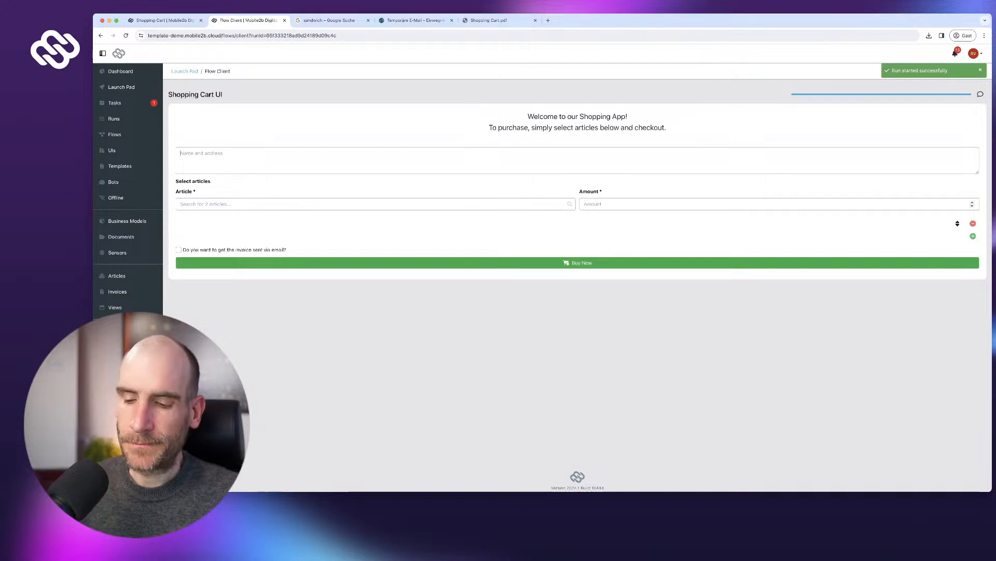
pyautogui.write('This')
pyautogui.press('Return')
pyautogui.write('is')
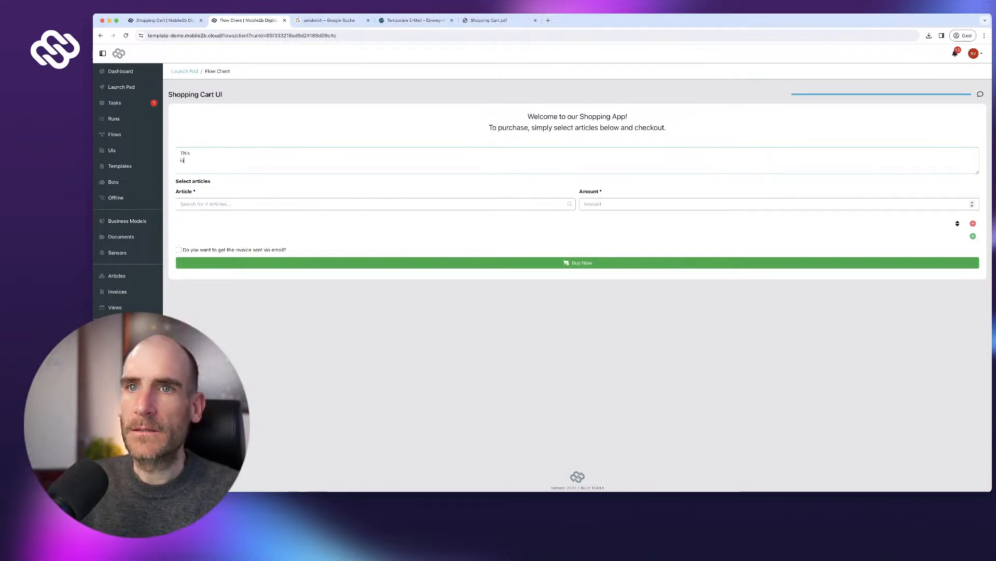
pyautogui.write(' just')
pyautogui.press('Return')
pyautogui.write('a test')
pyautogui.press('Tab')
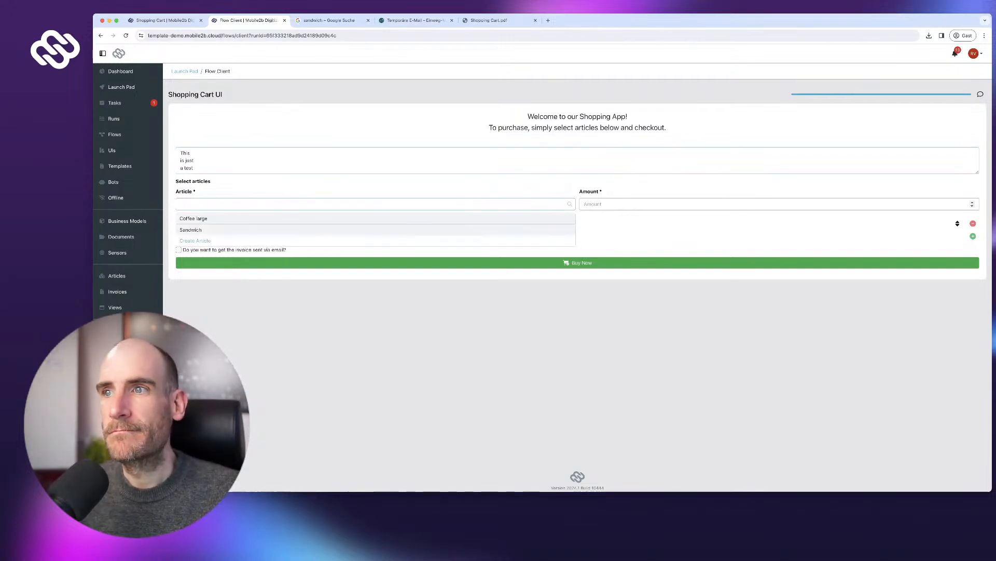
pyautogui.press('Down')
pyautogui.press('Return')
pyautogui.press('Tab')
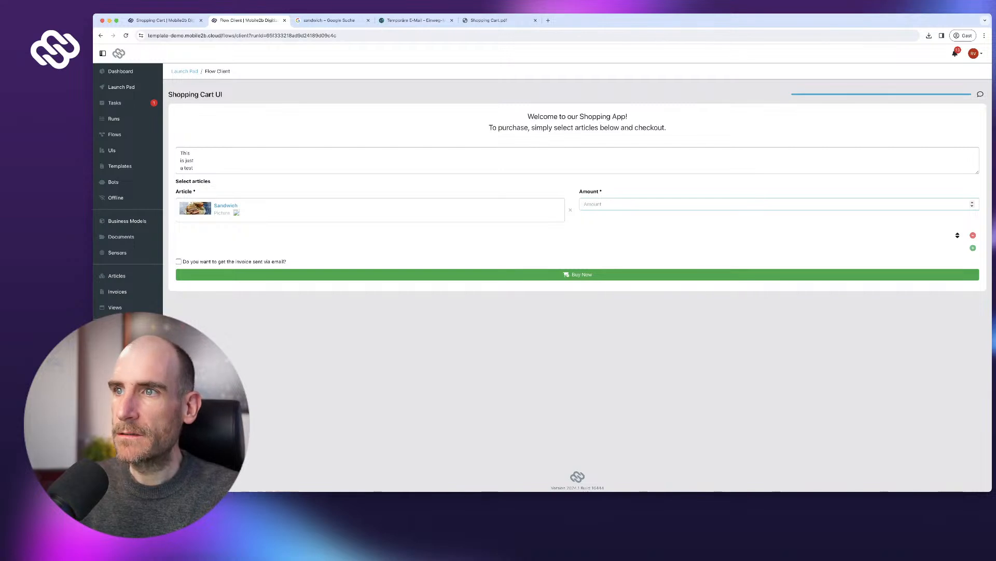
pyautogui.press('Return')
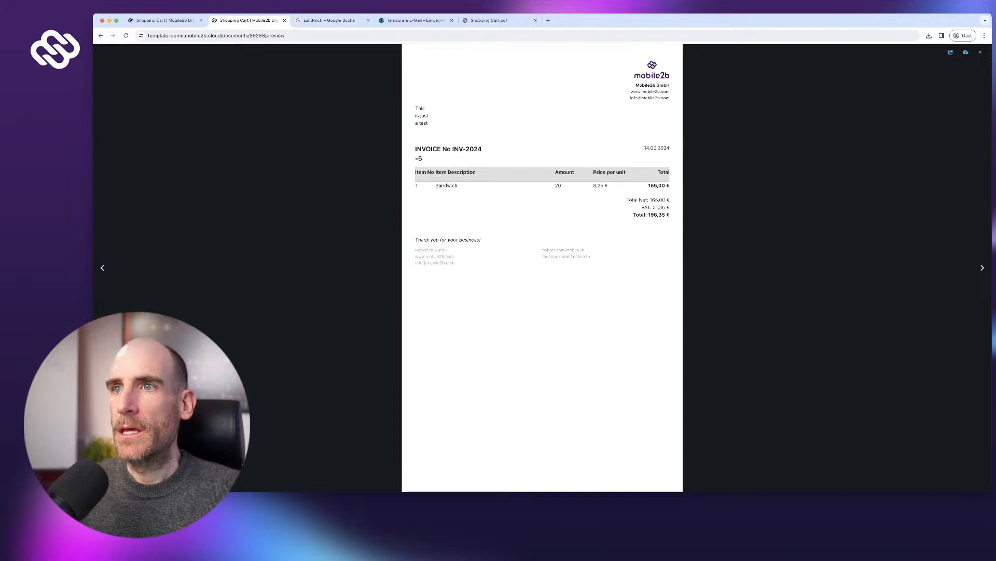
# - Check the new invoice reads INV-2024-5 against earlier invoice 4, then return to the Launch Pad
pyautogui.doubleClick(419, 158)
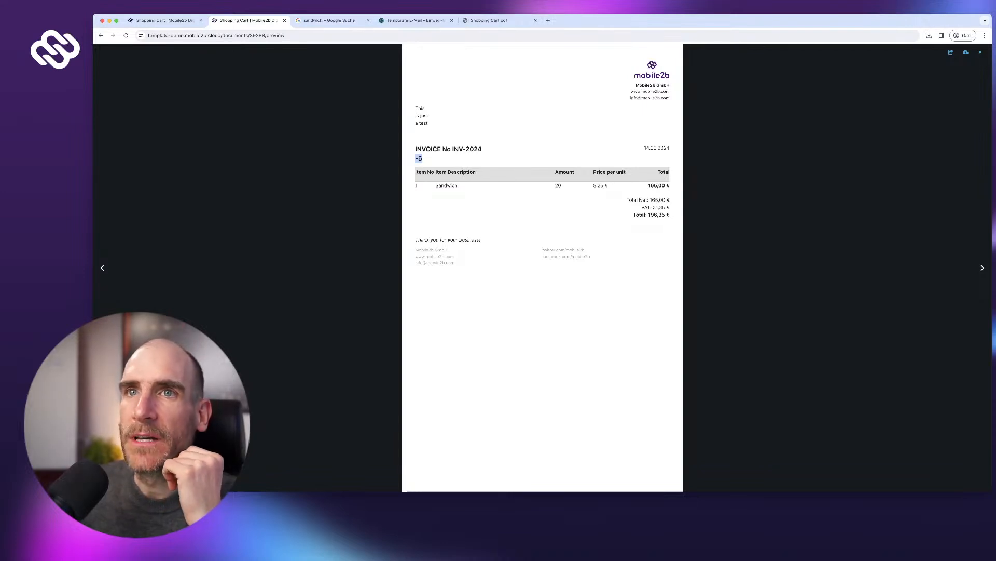
pyautogui.hotkey('ctrl', 'shift', 'Tab')
pyautogui.click(455, 133)
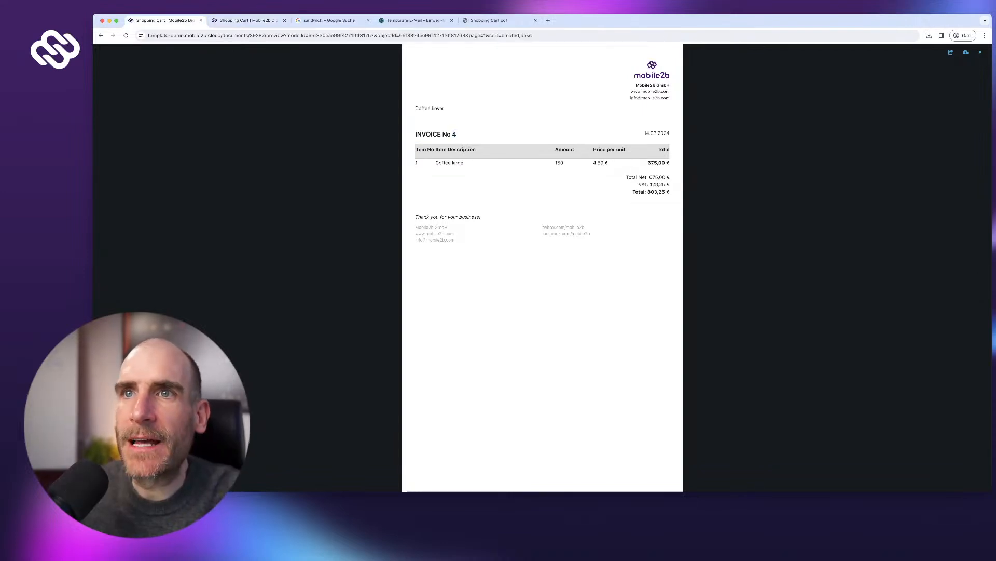
pyautogui.hotkey('ctrl', 'Tab')
pyautogui.hotkey('alt', 'Left')
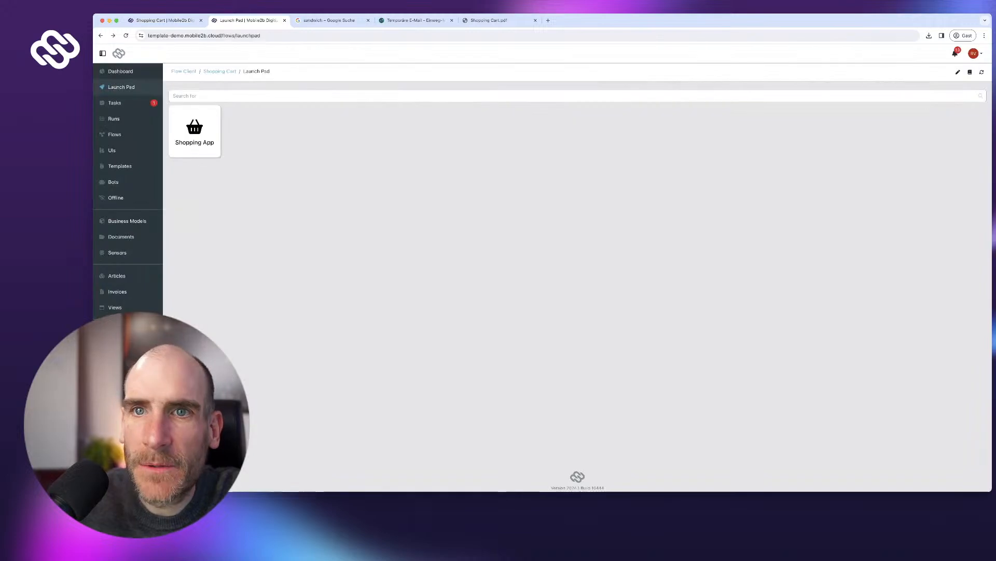
# - Open the Shopping App flow and review the Create invoice no text settings
pyautogui.click(115, 135)
pyautogui.click(820, 150)
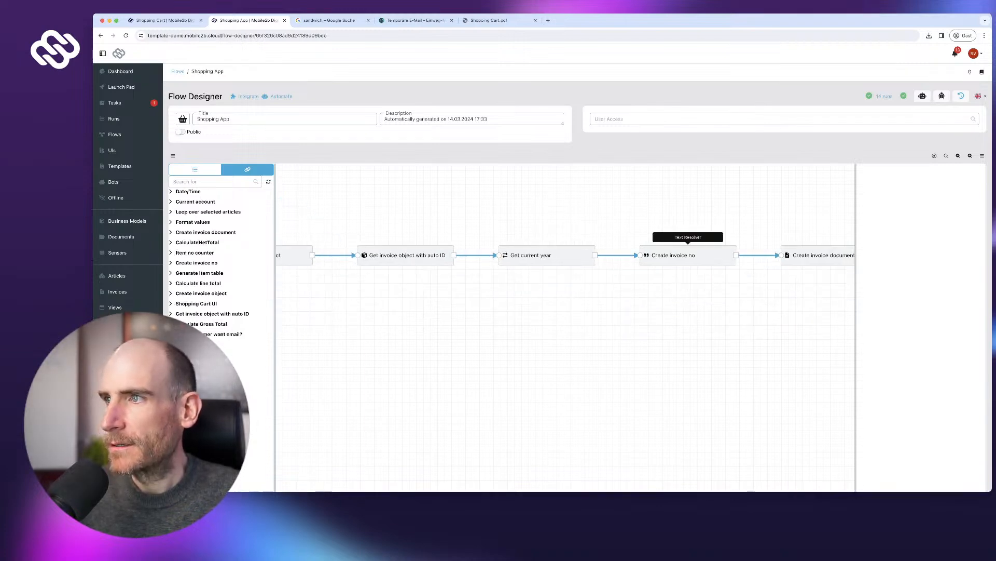
pyautogui.click(689, 255)
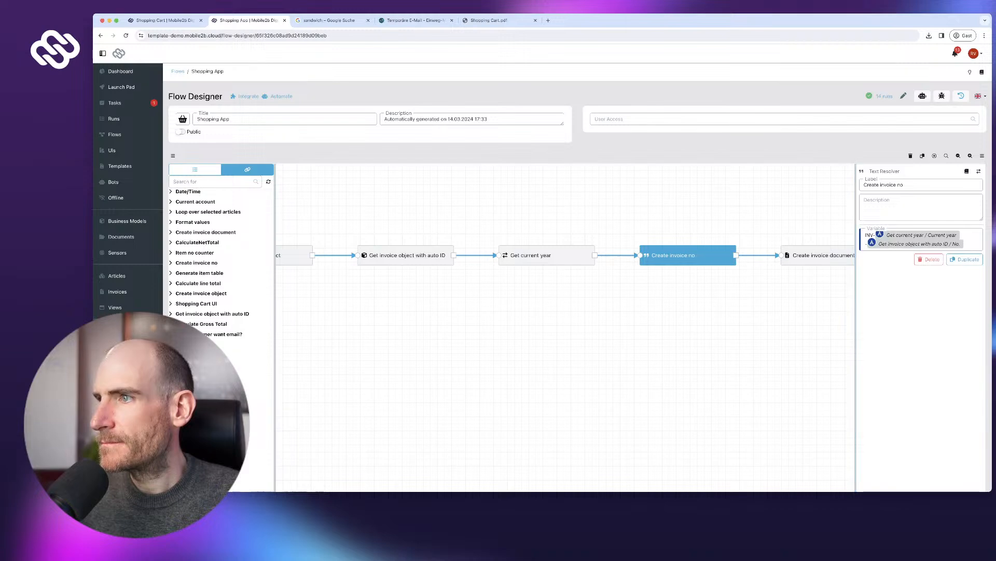
pyautogui.moveTo(856, 250); pyautogui.dragTo(833, 249)
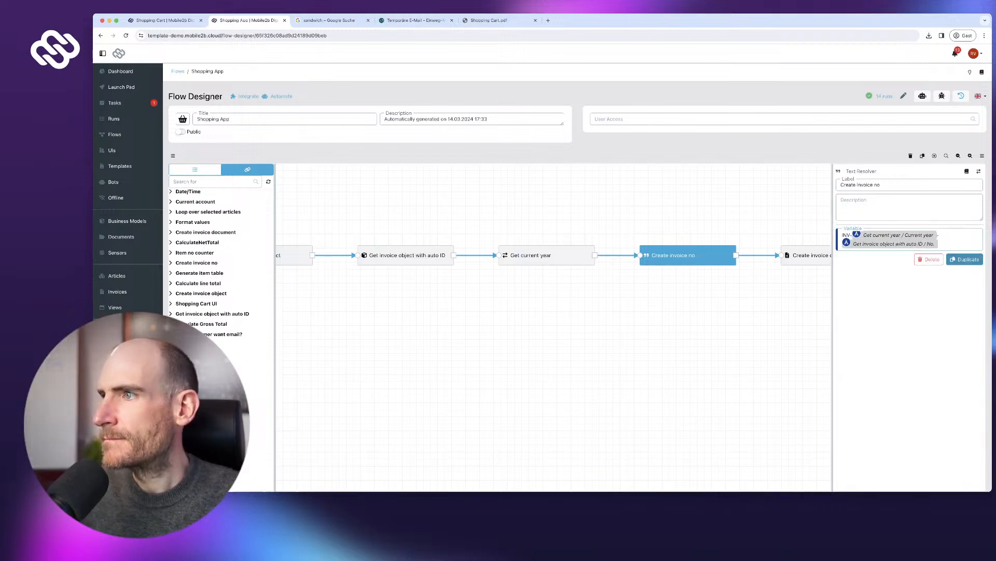
pyautogui.scroll(-3, 960, 270)
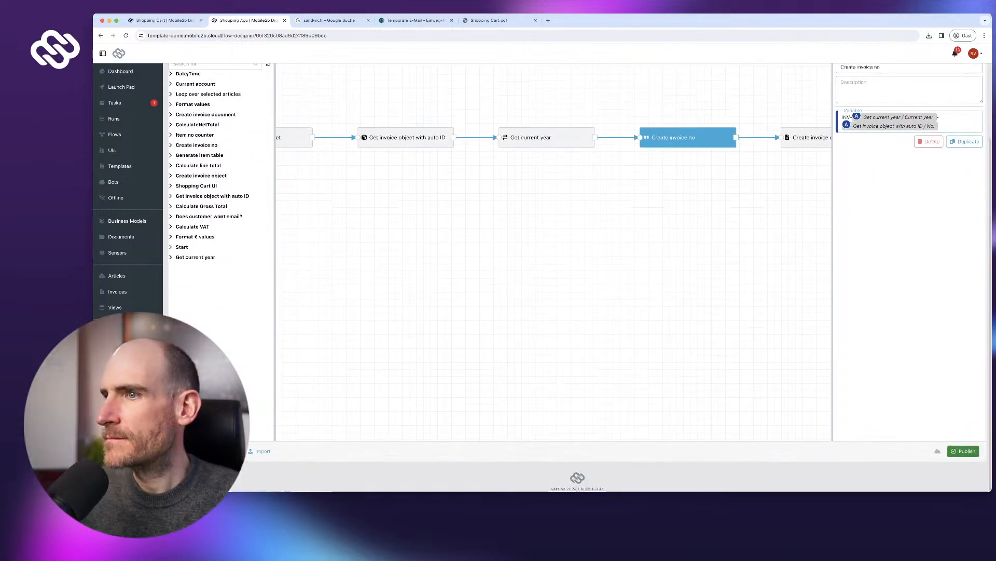
# - Publish the flow and start a new Shopping App run from the Launch Pad
pyautogui.click(963, 446)
pyautogui.click(608, 295)
pyautogui.scroll(3, 128, 194)
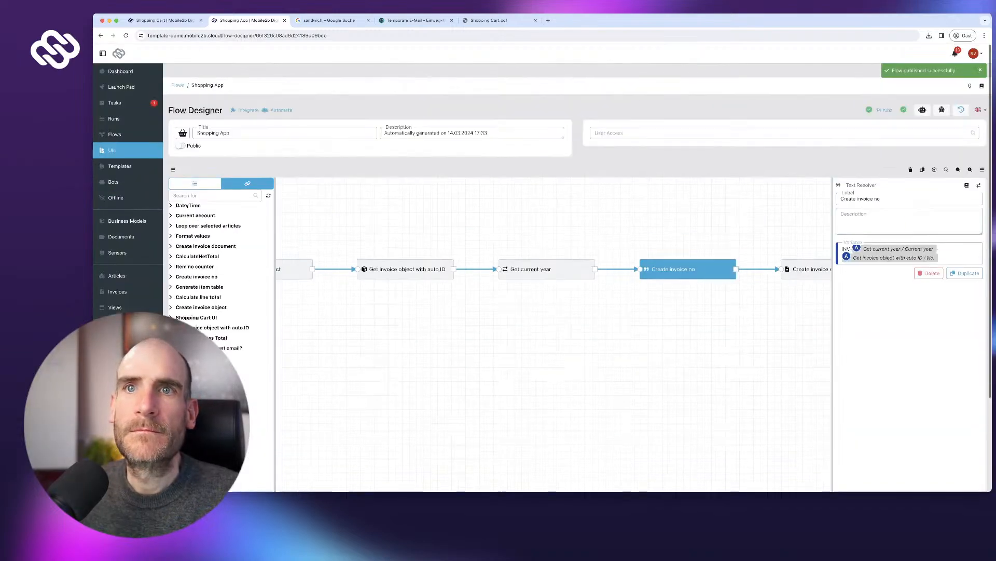
pyautogui.click(123, 87)
pyautogui.click(194, 132)
# - Order one Coffee large and compare the resulting INV-2024-6 invoice with the older No 4
pyautogui.write('sdfsdfsdf')
pyautogui.press('Tab')
pyautogui.press('Return')
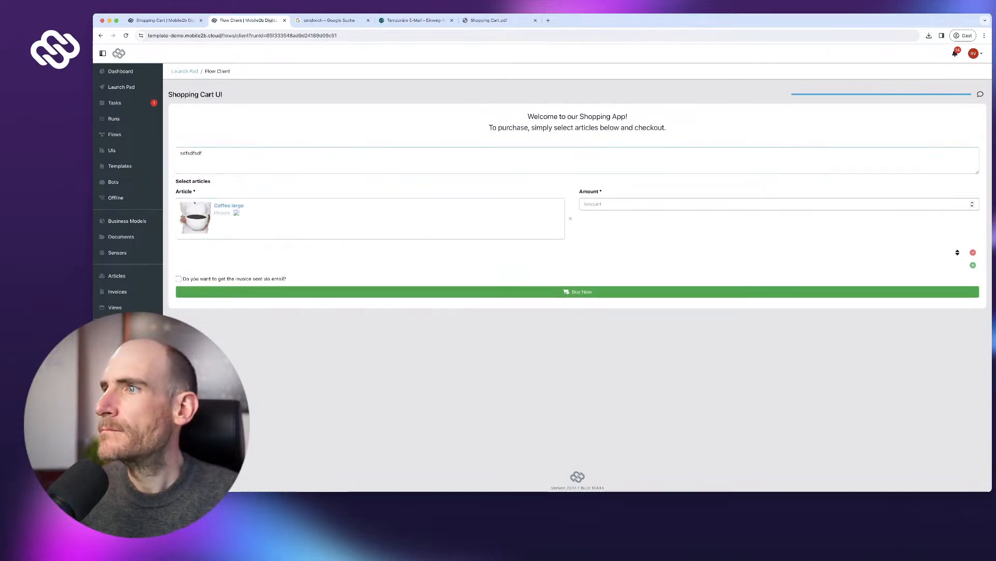
pyautogui.press('Tab')
pyautogui.write('1')
pyautogui.press('Return')
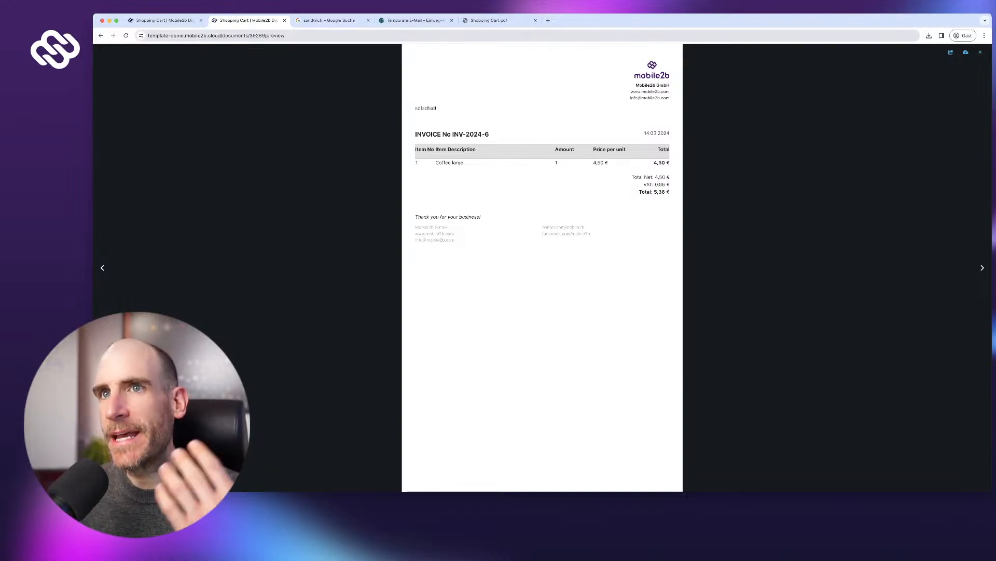
pyautogui.click(165, 21)
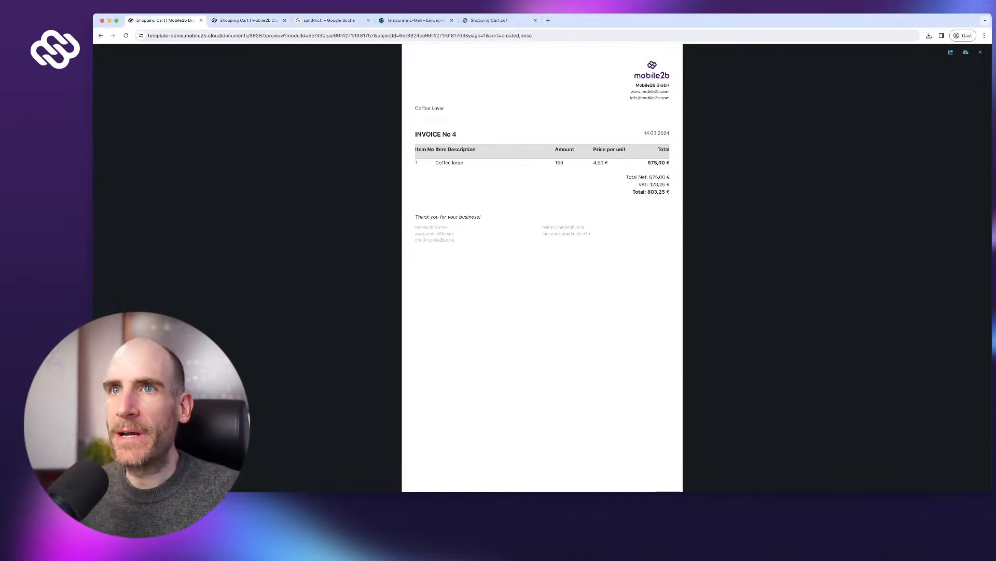
pyautogui.click(248, 21)
# - Change the Invoice template heading to 'Invoice No.' and drag the thank-you line into the footer
pyautogui.click(101, 36)
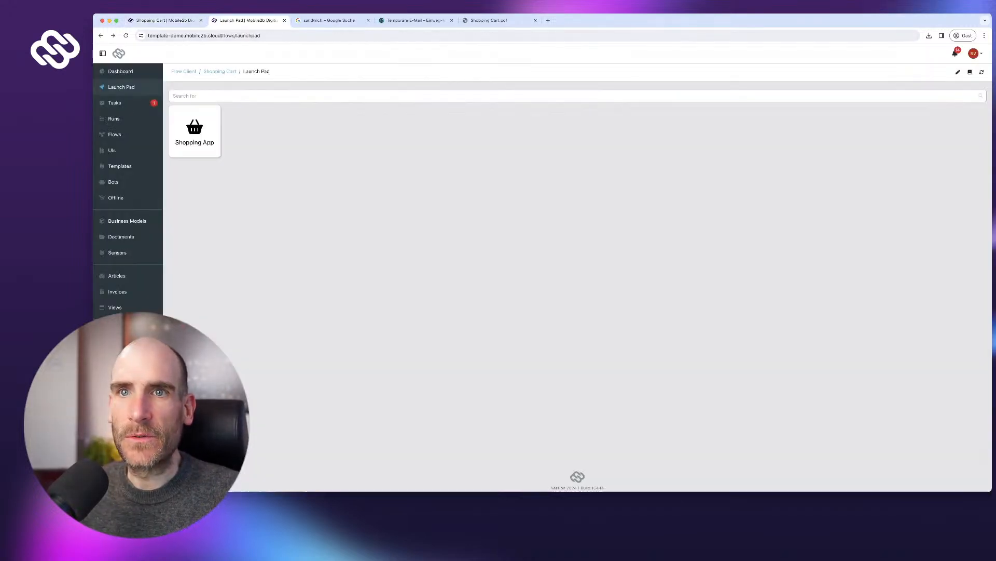
pyautogui.click(120, 166)
pyautogui.click(203, 149)
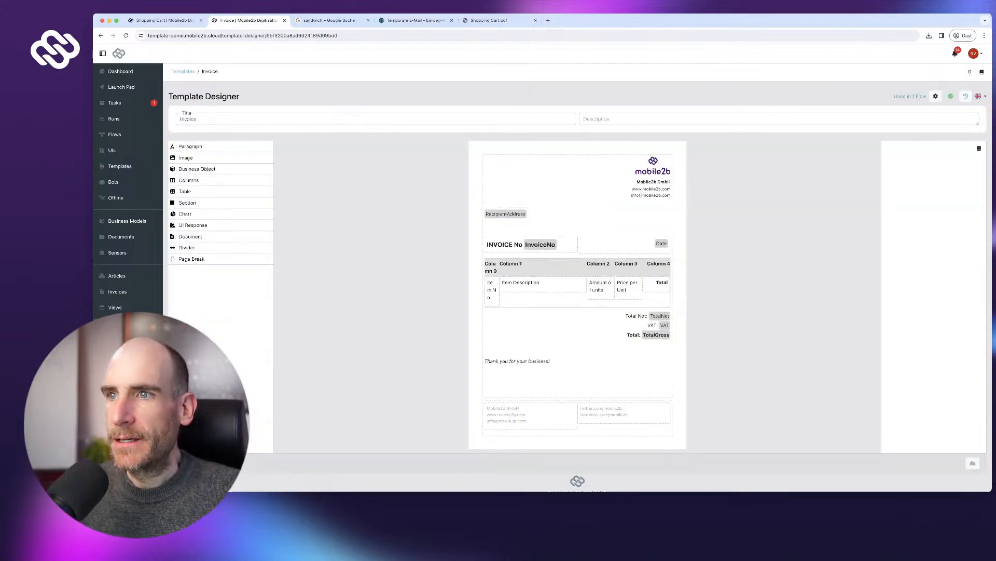
pyautogui.click(540, 244)
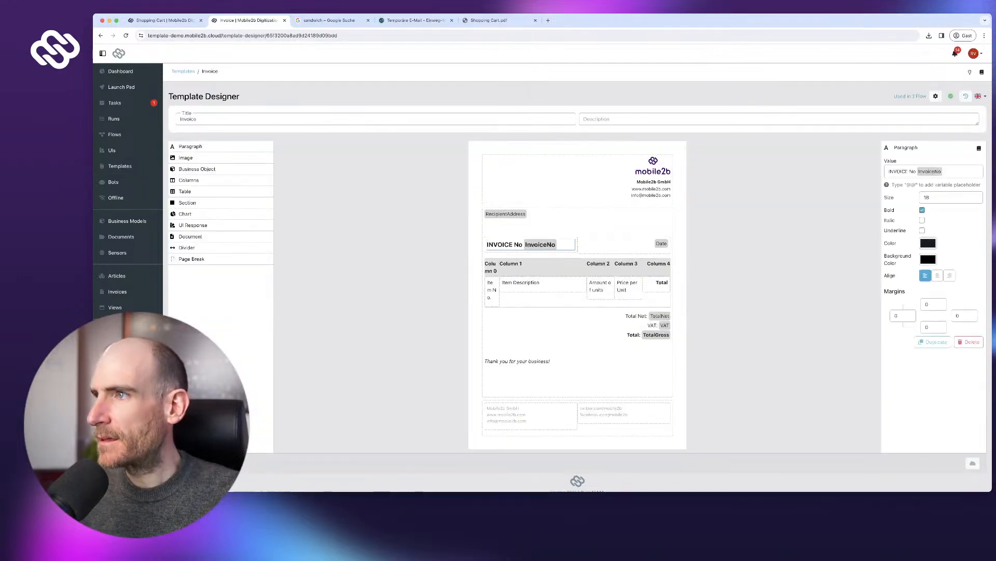
pyautogui.write('.')
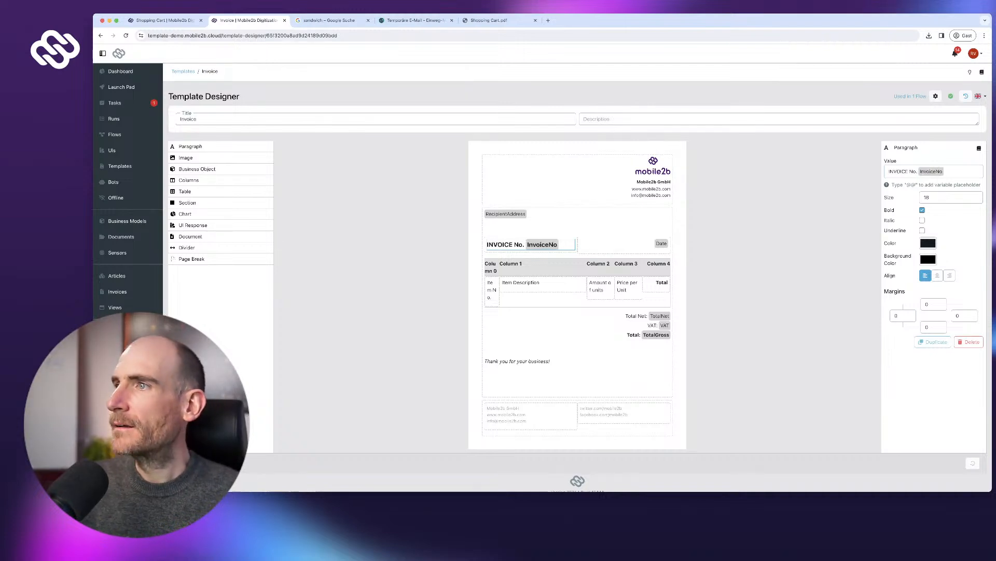
pyautogui.doubleClick(898, 172)
pyautogui.write('Invoice')
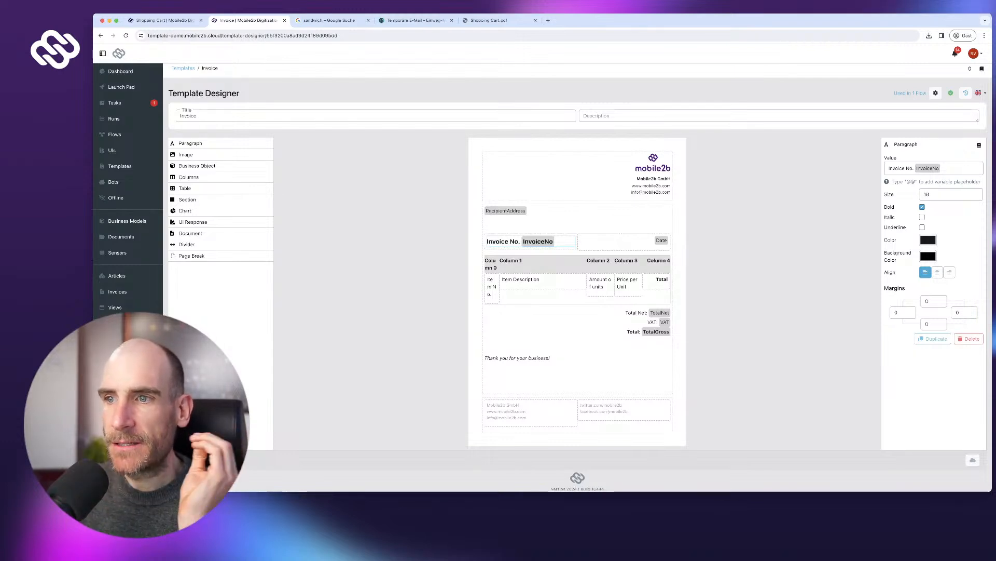
pyautogui.moveTo(517, 358); pyautogui.dragTo(519, 423)
# - Move the footer contact columns below the thank-you line, set bottom margin 40, and publish
pyautogui.click(519, 400)
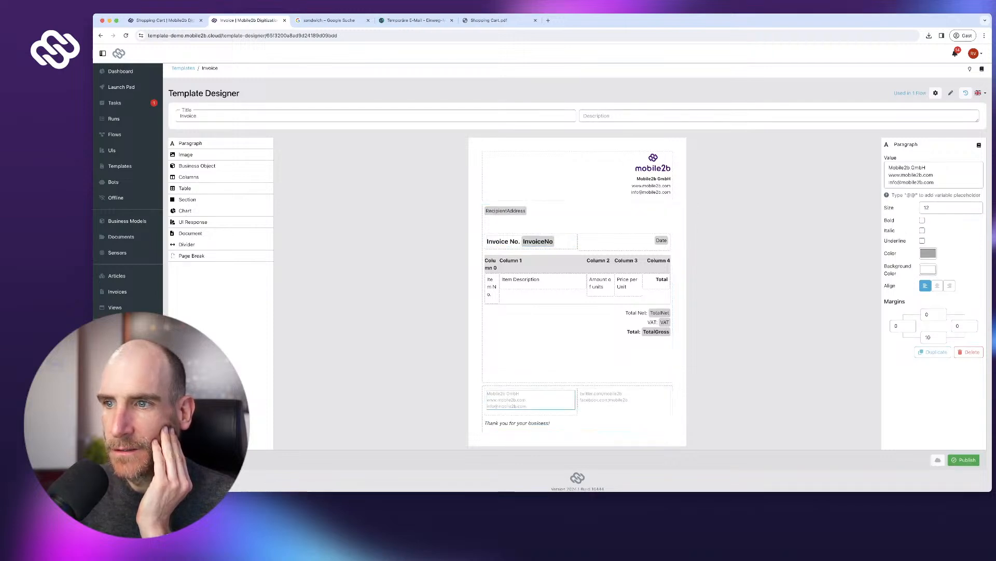
pyautogui.click(582, 410)
pyautogui.moveTo(581, 410)
pyautogui.mouseDown()
pyautogui.moveTo(581, 422)
pyautogui.moveTo(581, 371)
pyautogui.moveTo(581, 414)
pyautogui.mouseUp()
pyautogui.click(582, 391)
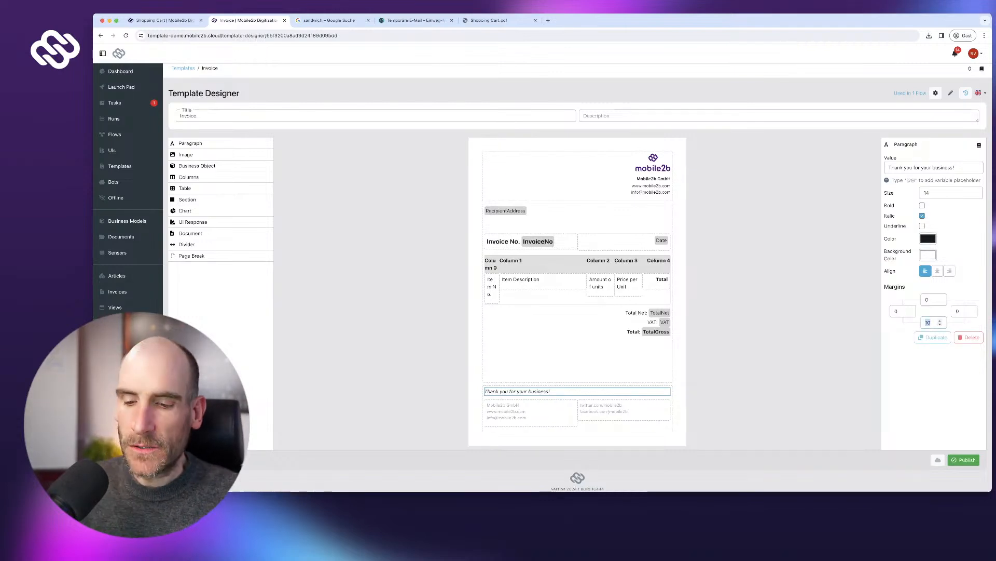
pyautogui.write('40')
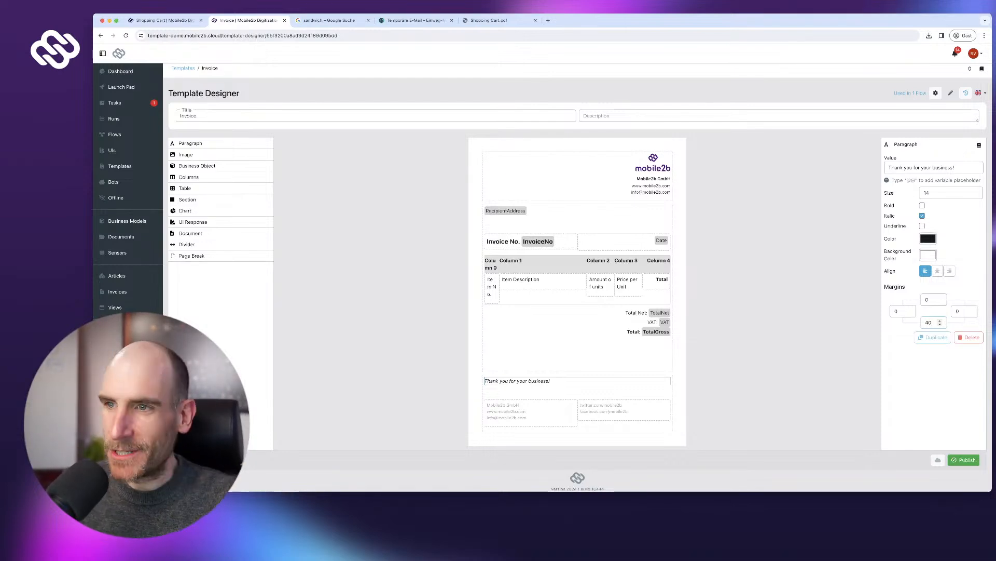
pyautogui.click(964, 460)
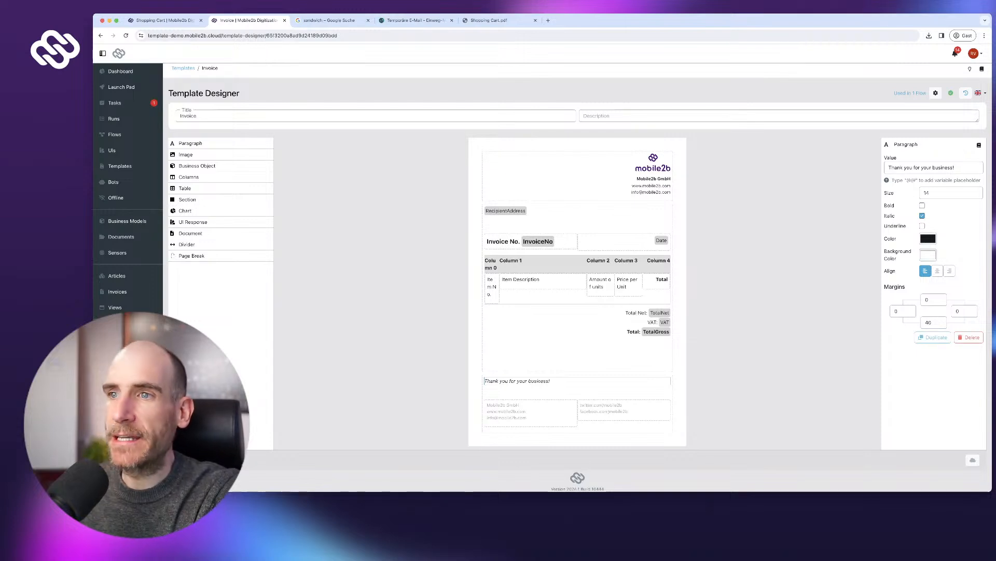
pyautogui.click(551, 264)
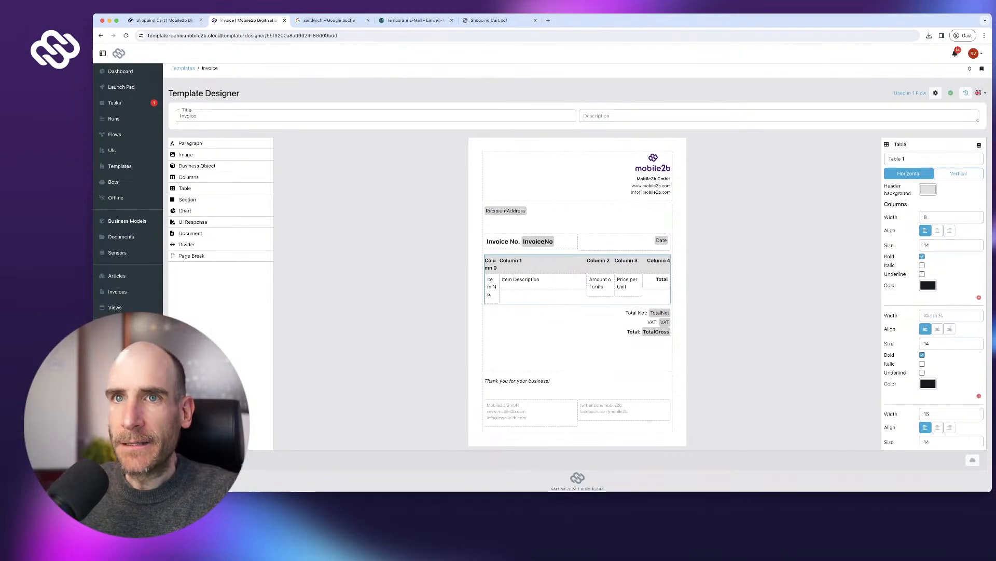
# - Start a new Shopping App run from the Launch Pad and enter the customer's name and address
pyautogui.click(121, 86)
pyautogui.click(195, 130)
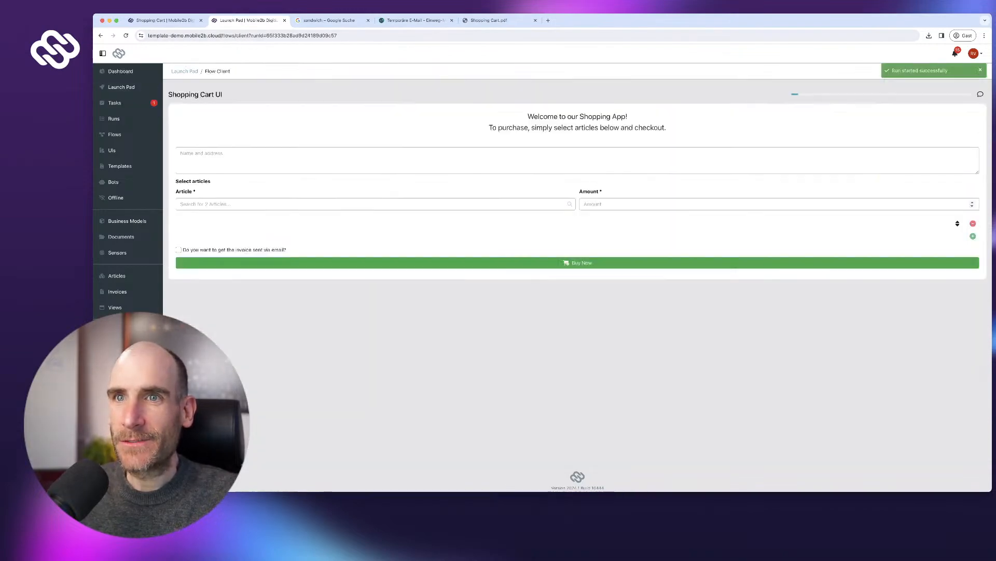
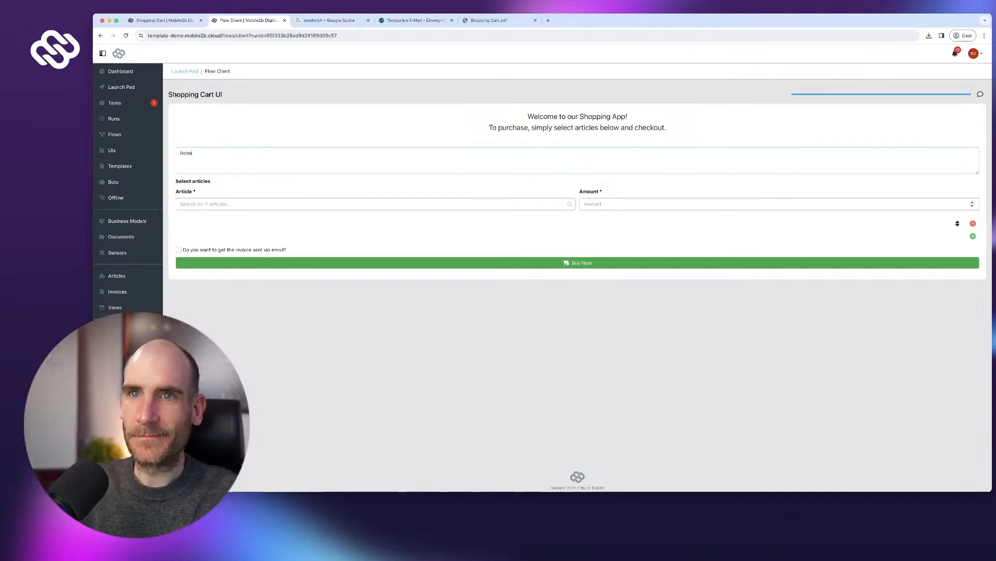
pyautogui.press('Return')
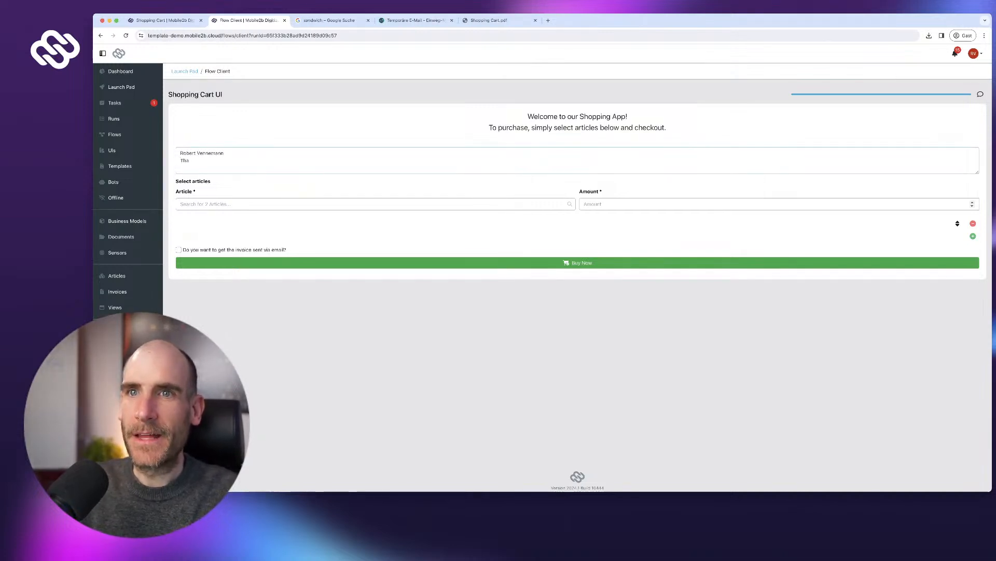
pyautogui.write('Thanks for Watc')
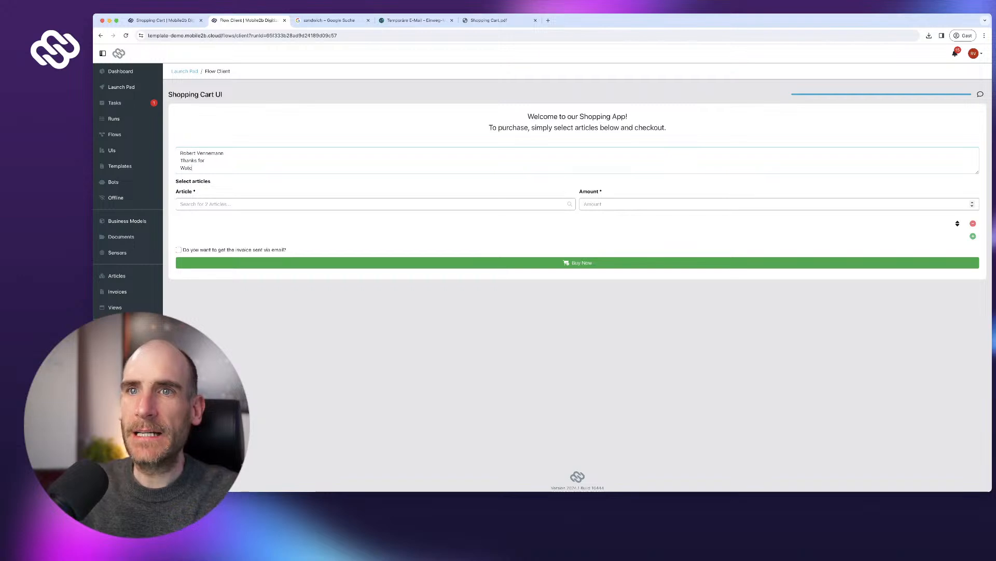
pyautogui.write('hing')
pyautogui.press('Tab')
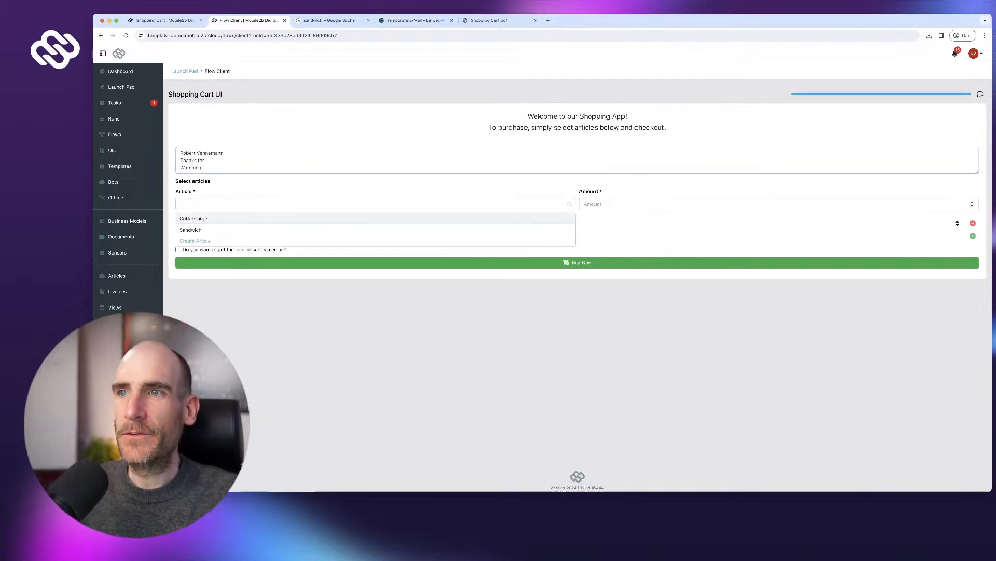
# - Buy one Coffee large and one Sandwich, and check that invoice INV-2024-7 totals 15,17 €
pyautogui.press('Return')
pyautogui.press('Tab')
pyautogui.press('Tab')
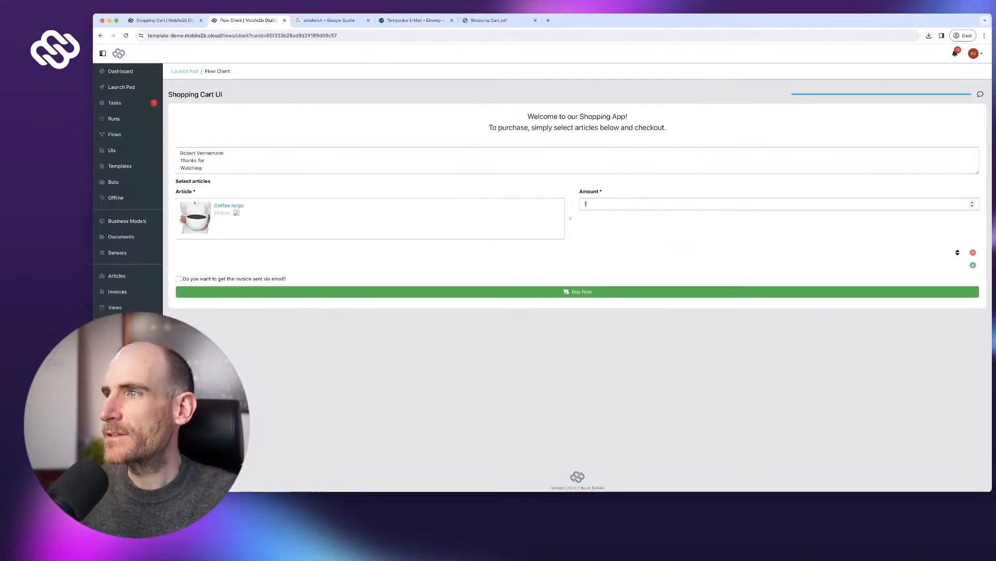
pyautogui.click(974, 264)
pyautogui.click(370, 275)
pyautogui.click(343, 301)
pyautogui.write('1')
pyautogui.click(582, 346)
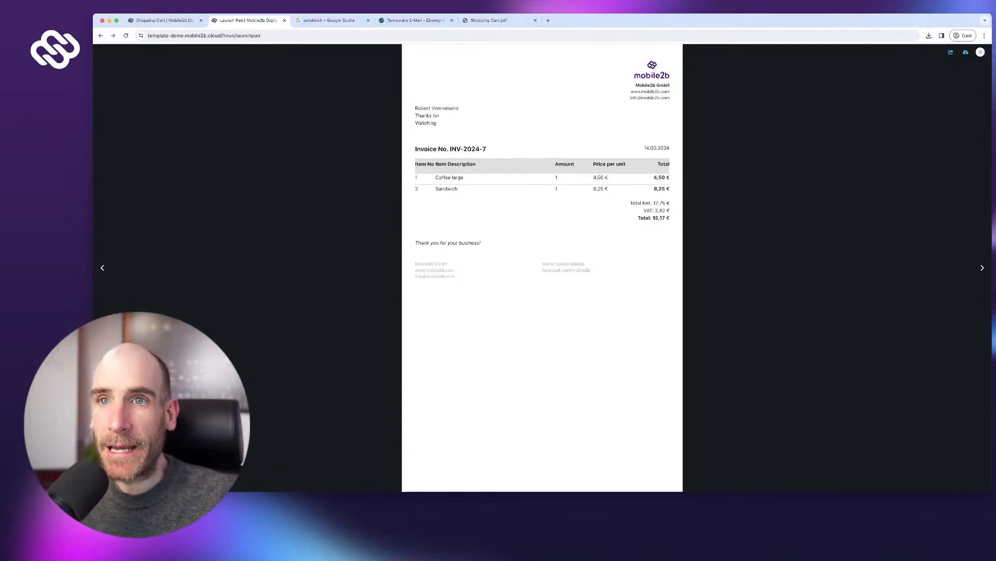
pyautogui.click(981, 52)
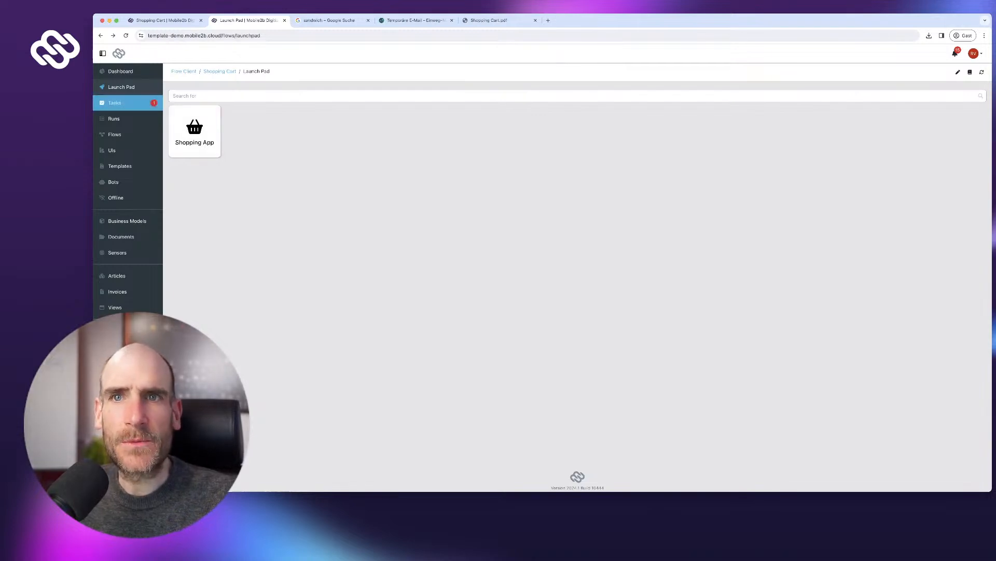
# - Open the Shopping Cart UI's Invoice template in the Template Designer via Tasks, UIs and Templates
pyautogui.click(114, 103)
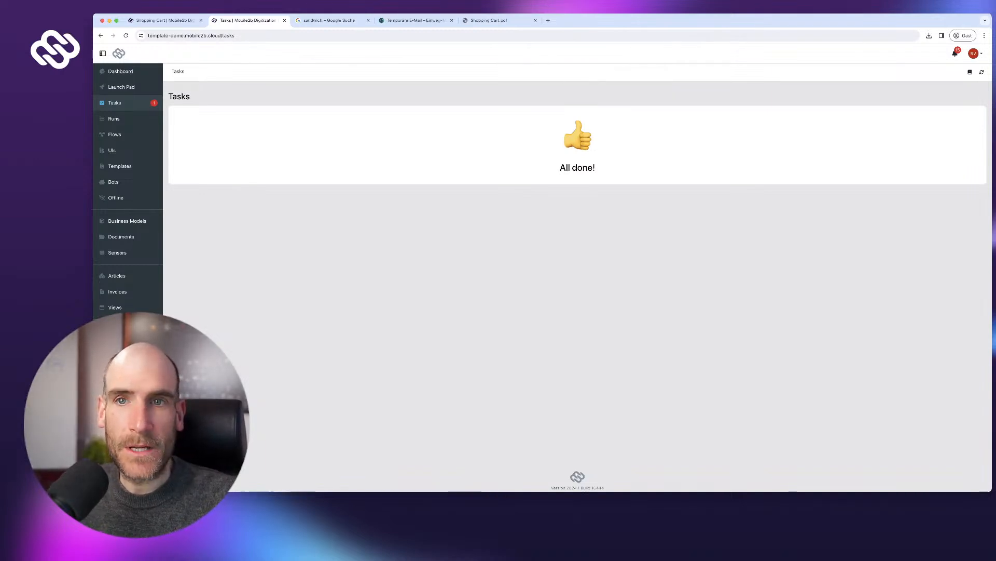
pyautogui.click(119, 150)
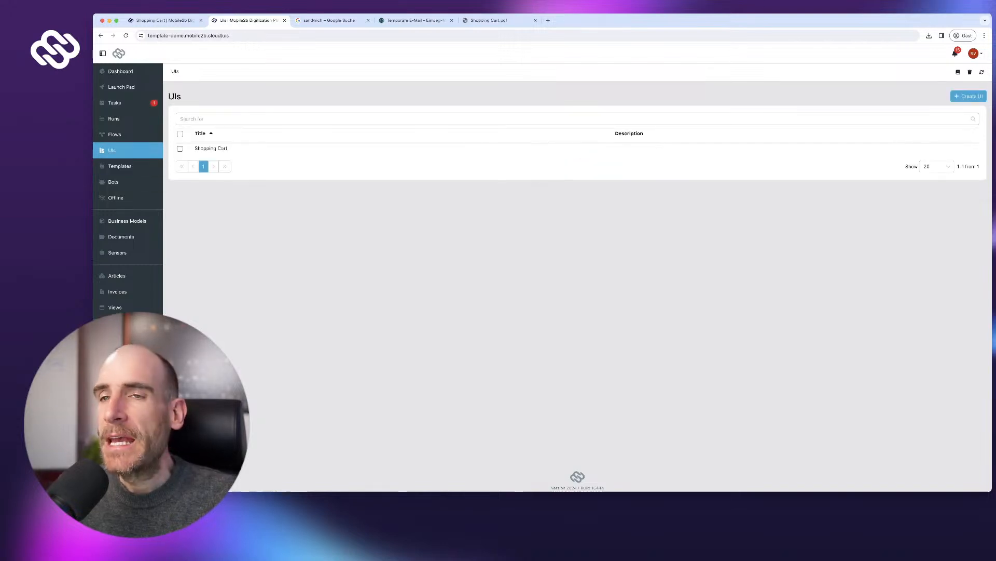
pyautogui.click(211, 147)
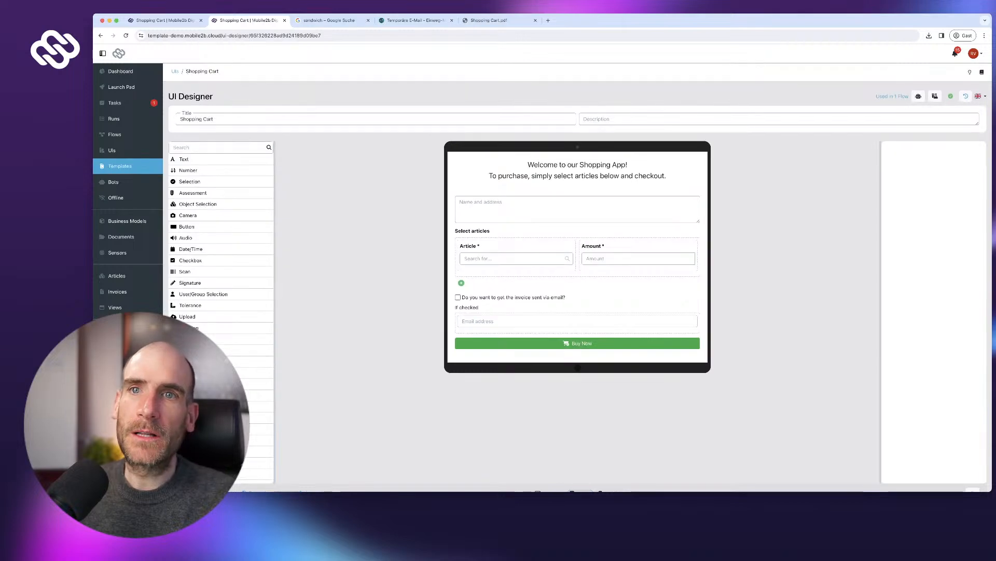
pyautogui.click(120, 166)
pyautogui.click(202, 148)
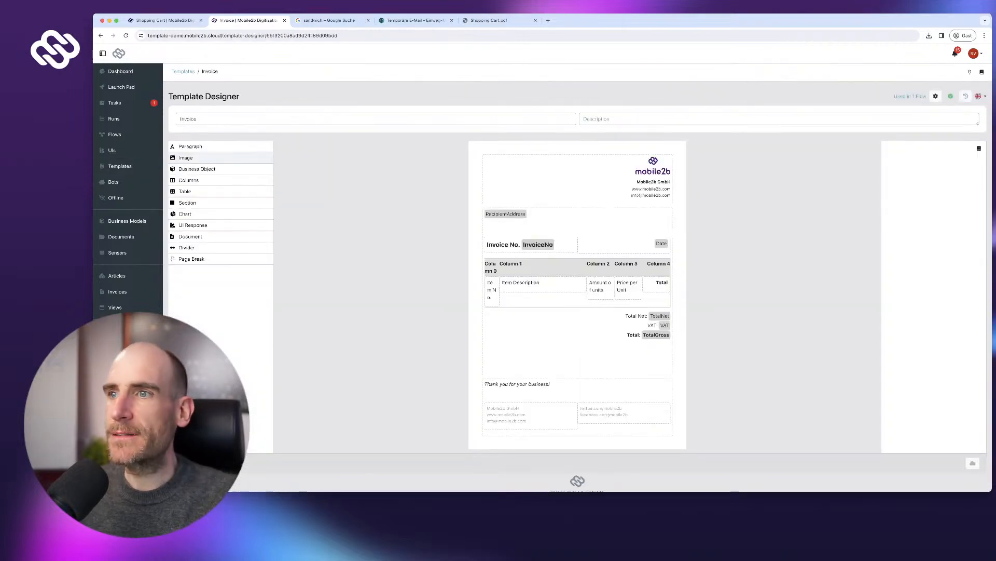